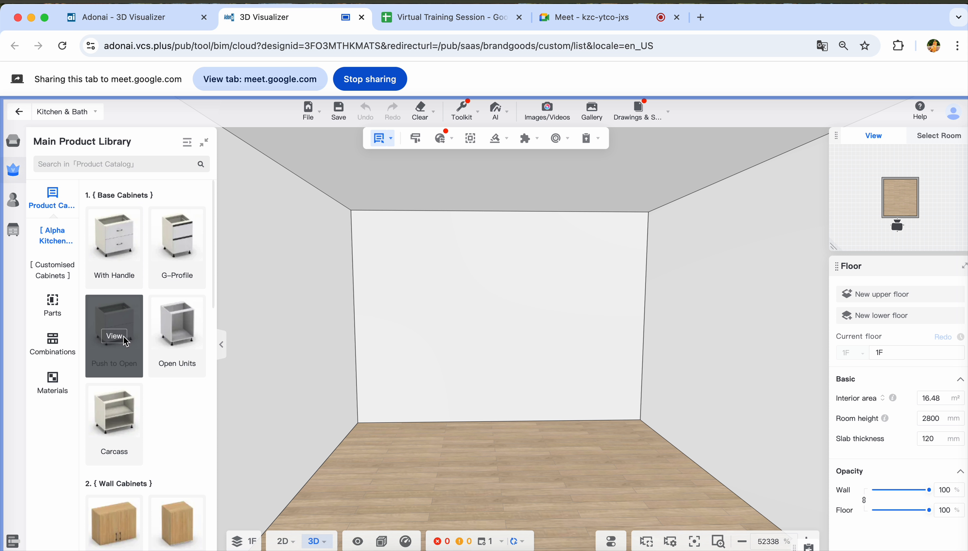
Search the G-Profile base cabinets for "sink unit" and place a 900mm Sink Unit in the left corner of the back wall
{"action": "left_click", "coordinate": [183, 256]}
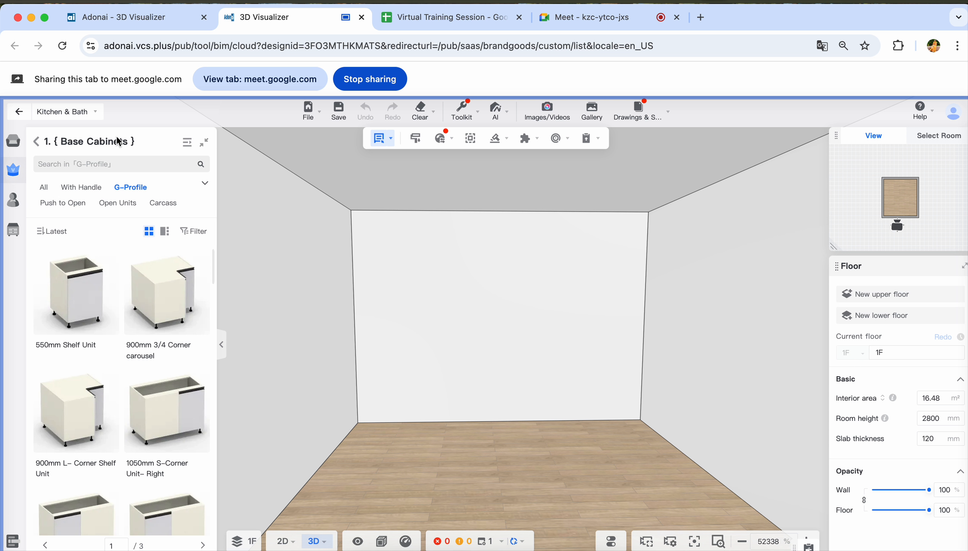
{"action": "left_click", "coordinate": [124, 165]}
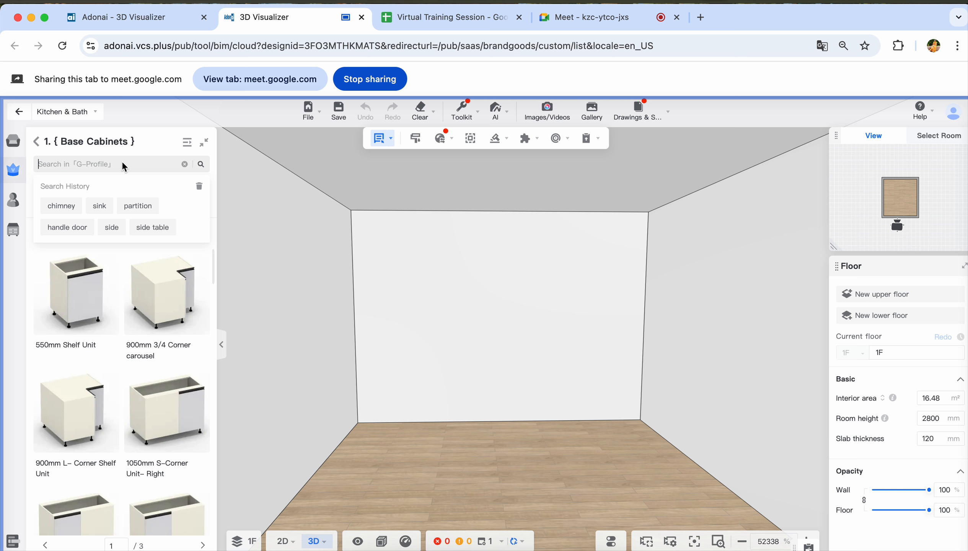
{"action": "type", "text": "sink"}
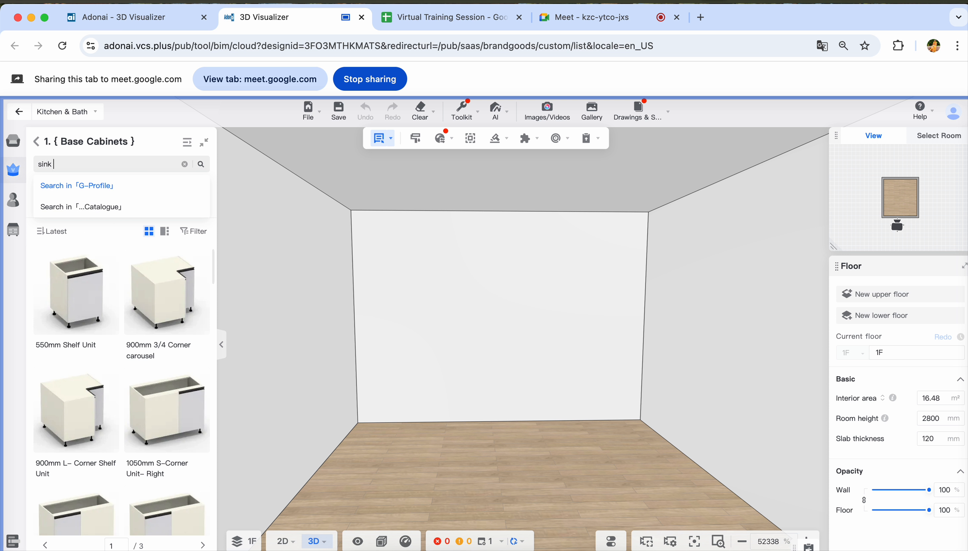
{"action": "type", "text": " unit"}
{"action": "key", "text": "Return"}
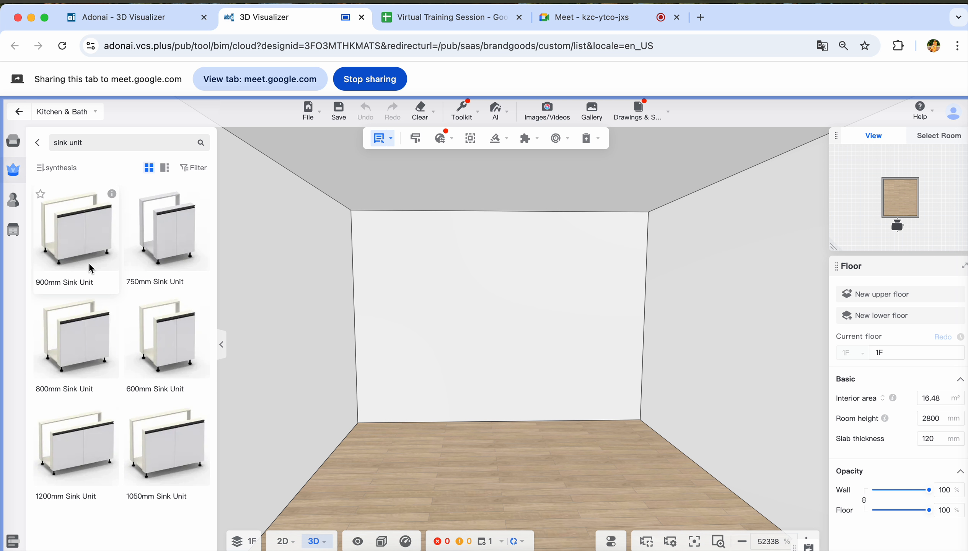
{"action": "left_click_drag", "start_coordinate": [91, 249], "coordinate": [393, 404]}
{"action": "mouse_move", "coordinate": [465, 460]}
{"action": "left_mouse_down"}
{"action": "mouse_move", "coordinate": [486, 460]}
{"action": "mouse_move", "coordinate": [477, 456]}
{"action": "left_mouse_up"}
Search the catalogue for "tandem" and place an 800mm 3D Tandem Unit directly beside the sink unit along the back wall
{"action": "left_click_drag", "start_coordinate": [86, 143], "coordinate": [53, 144]}
{"action": "key", "text": "BackSpace"}
{"action": "type", "text": "tandem"}
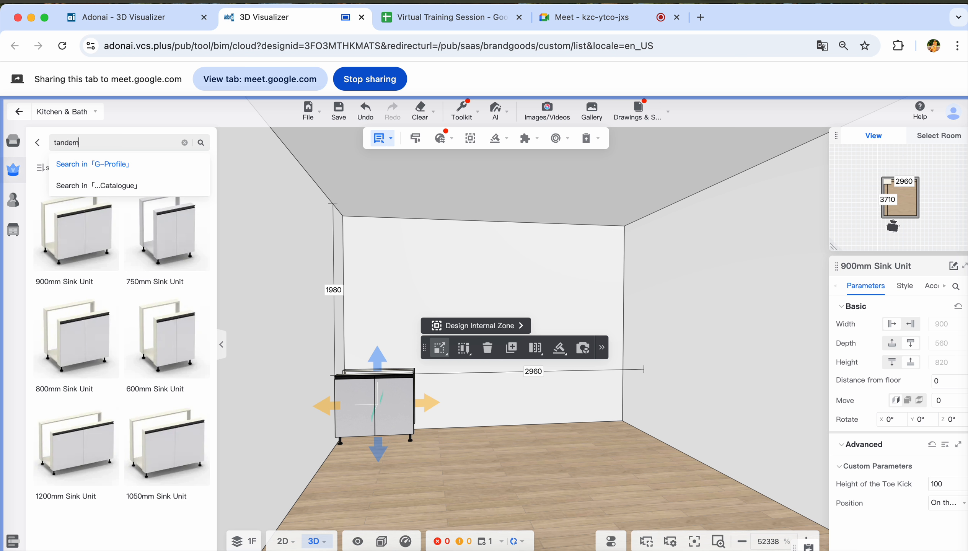
{"action": "key", "text": "Return"}
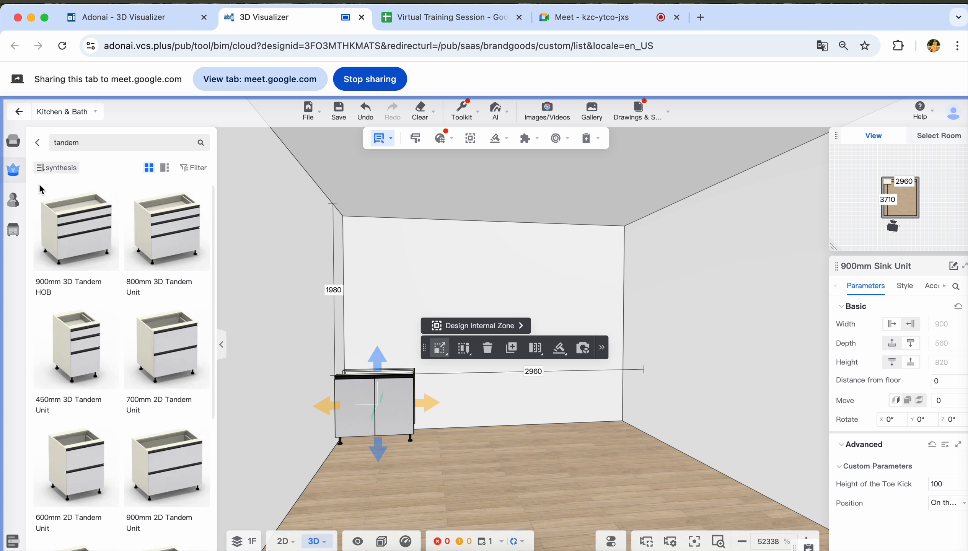
{"action": "scroll", "coordinate": [158, 427], "scroll_direction": "down", "scroll_amount": 3}
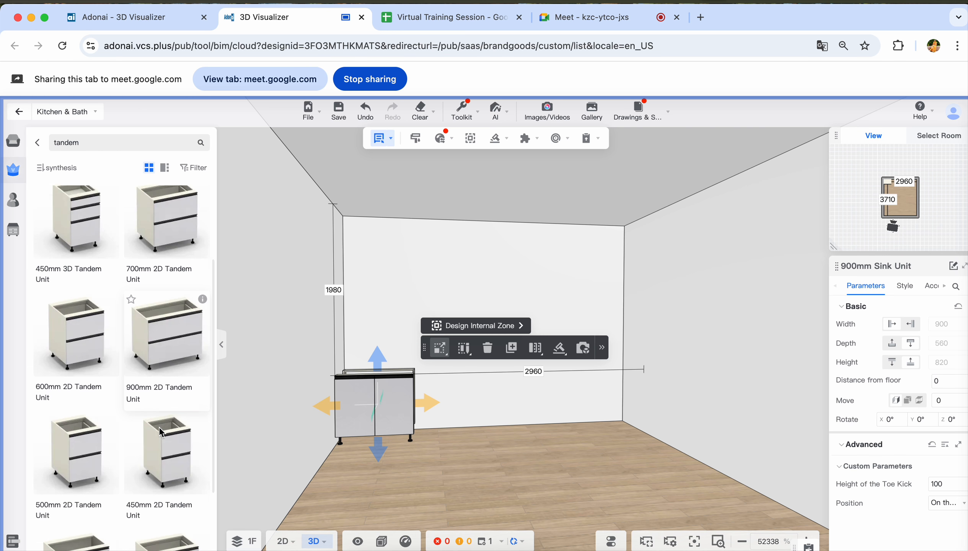
{"action": "scroll", "coordinate": [161, 432], "scroll_direction": "down", "scroll_amount": 3}
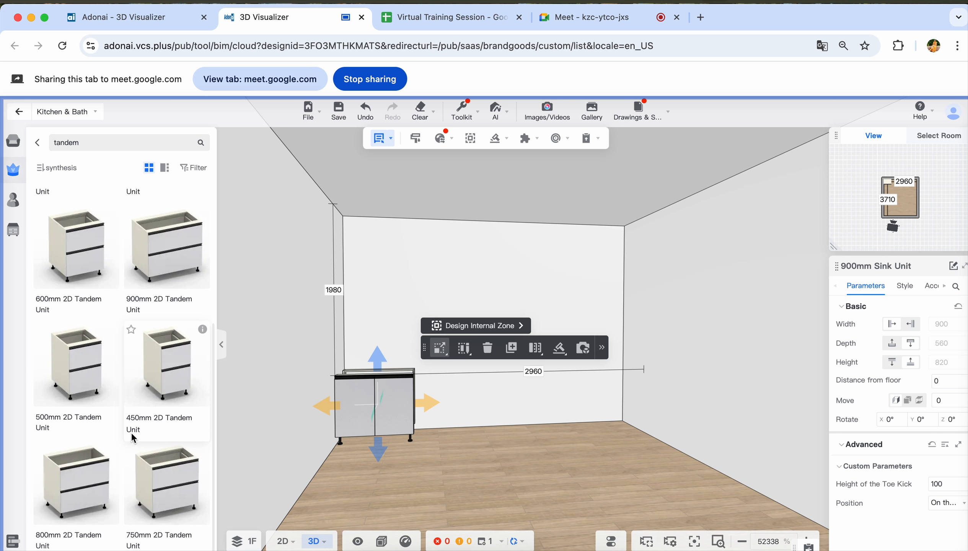
{"action": "scroll", "coordinate": [117, 338], "scroll_direction": "up", "scroll_amount": 5}
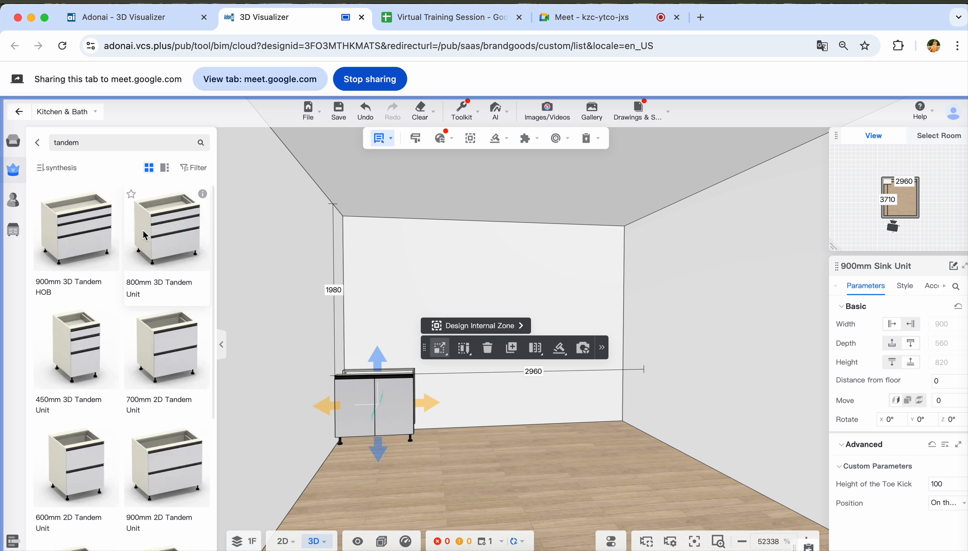
{"action": "key", "text": "Escape"}
{"action": "left_click_drag", "start_coordinate": [198, 245], "coordinate": [453, 403]}
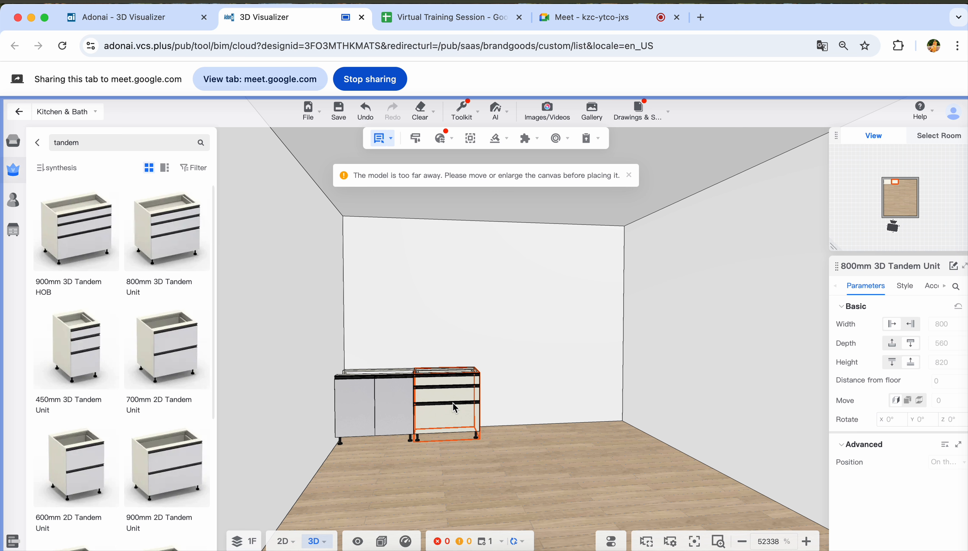
{"action": "left_click", "coordinate": [466, 459]}
Place a 700mm 2D Tandem Unit directly beside the 800mm 3D Tandem Unit on the back wall
{"action": "left_click_drag", "start_coordinate": [463, 460], "coordinate": [388, 435]}
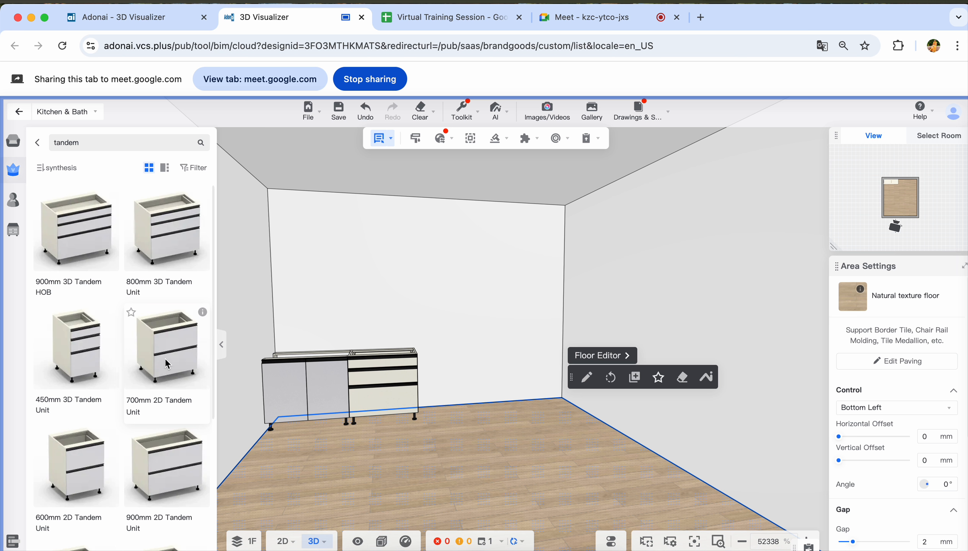
{"action": "left_click_drag", "start_coordinate": [163, 351], "coordinate": [435, 383]}
{"action": "left_click_drag", "start_coordinate": [385, 443], "coordinate": [376, 473]}
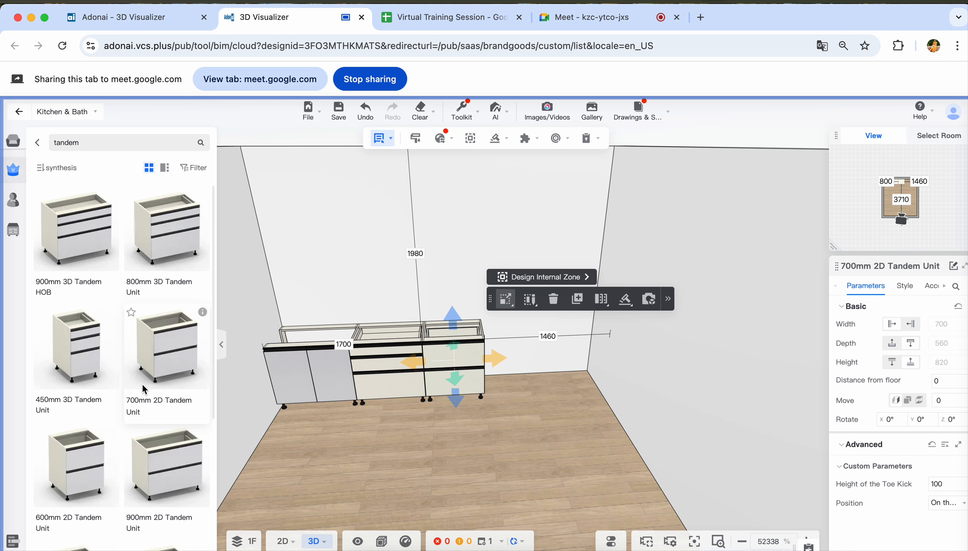
Place a 500mm Single Draw, Single Door unit from the G-Profile base cabinets beside the 700mm 2D Tandem Unit
{"action": "scroll", "coordinate": [84, 192], "scroll_direction": "down", "scroll_amount": 3}
{"action": "left_click", "coordinate": [37, 143]}
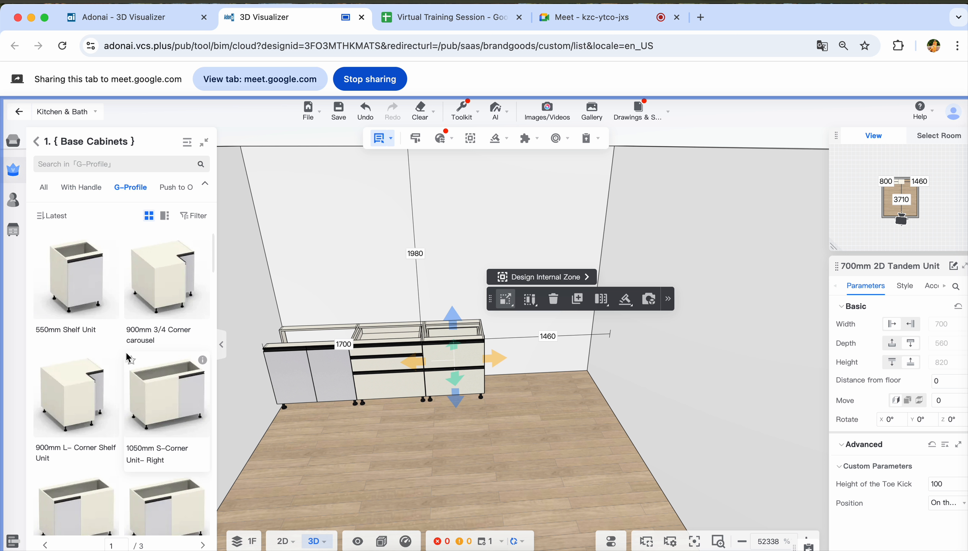
{"action": "scroll", "coordinate": [128, 358], "scroll_direction": "down", "scroll_amount": 10}
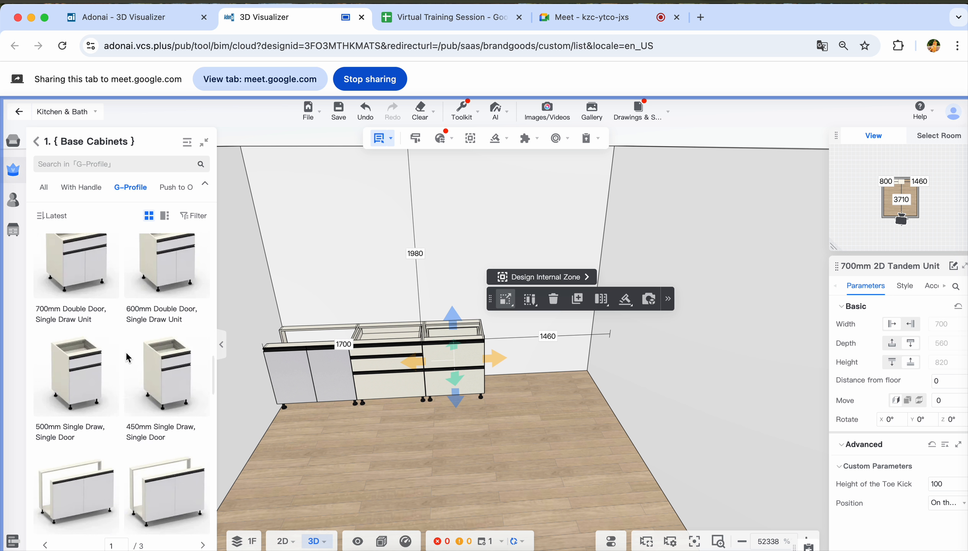
{"action": "scroll", "coordinate": [126, 354], "scroll_direction": "down", "scroll_amount": 1}
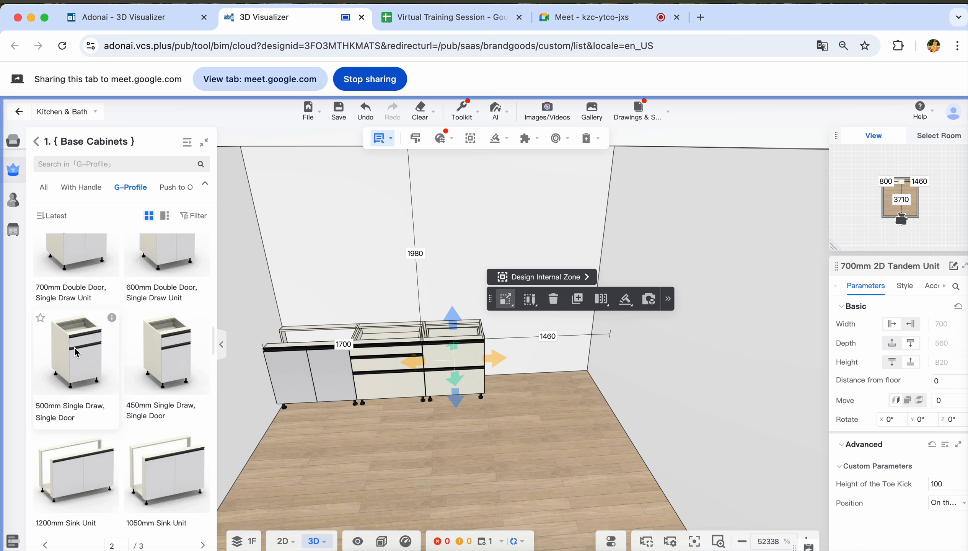
{"action": "left_click", "coordinate": [85, 350]}
{"action": "mouse_move", "coordinate": [85, 352]}
{"action": "left_mouse_down"}
{"action": "mouse_move", "coordinate": [534, 360]}
{"action": "mouse_move", "coordinate": [506, 365]}
{"action": "left_mouse_up"}
{"action": "left_click", "coordinate": [505, 362]}
Place a 1050mm D-Tray Right Corner Unit against the right wall in the back corner of the room
{"action": "right_click_drag", "start_coordinate": [444, 441], "coordinate": [481, 435]}
{"action": "scroll", "coordinate": [86, 367], "scroll_direction": "down", "scroll_amount": 5}
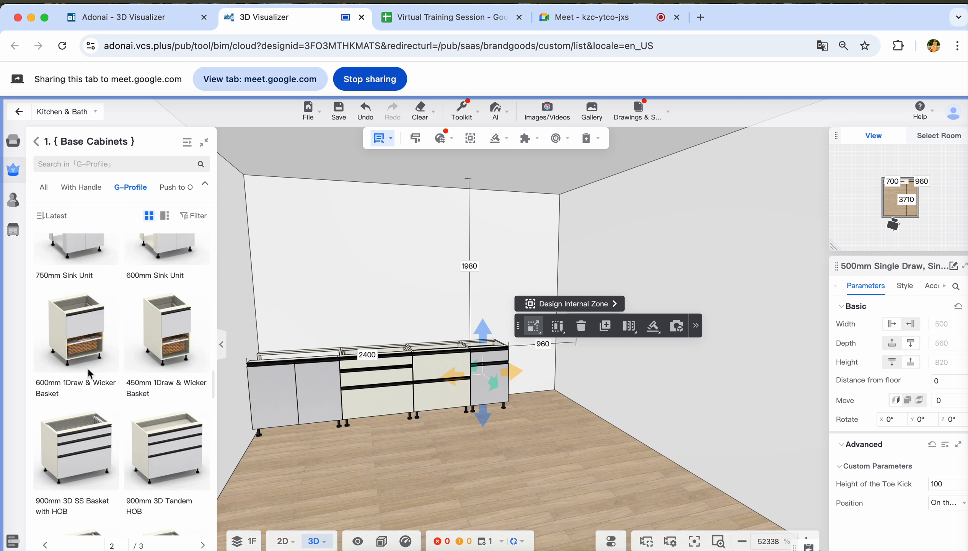
{"action": "scroll", "coordinate": [89, 373], "scroll_direction": "down", "scroll_amount": 1}
{"action": "scroll", "coordinate": [93, 342], "scroll_direction": "down", "scroll_amount": 10}
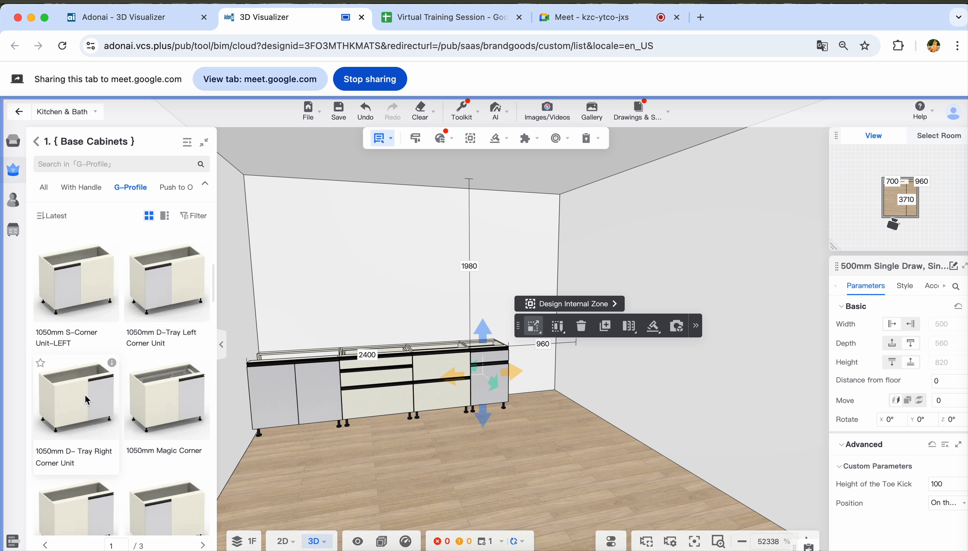
{"action": "left_click_drag", "start_coordinate": [77, 393], "coordinate": [483, 415]}
{"action": "left_click_drag", "start_coordinate": [544, 457], "coordinate": [581, 498]}
Move the 500mm Single Draw, Single Door unit along the back wall until it meets the corner unit
{"action": "left_click_drag", "start_coordinate": [564, 407], "coordinate": [460, 396]}
{"action": "left_click", "coordinate": [472, 371]}
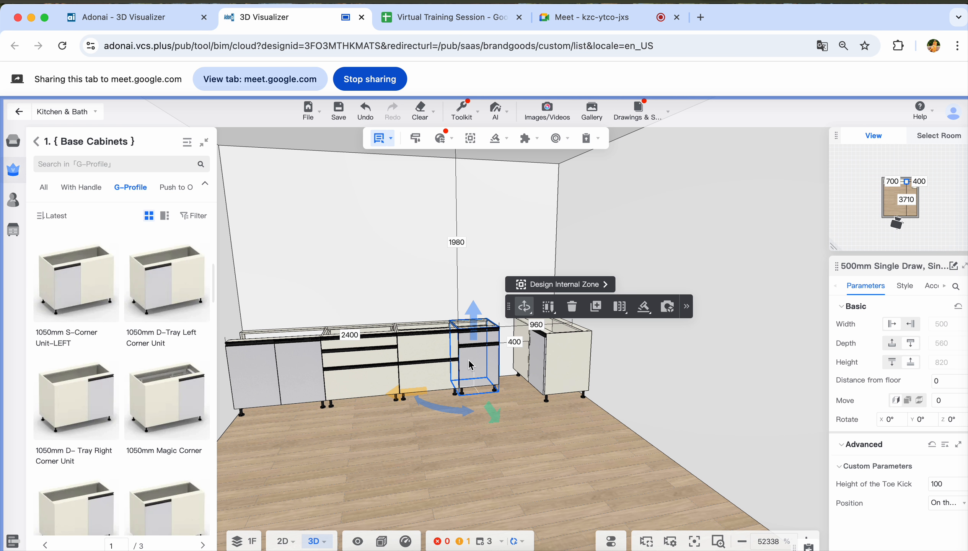
{"action": "left_click_drag", "start_coordinate": [413, 398], "coordinate": [446, 396]}
Search the base cabinets for "pullout" and place a 300 mm Pullout beside the 700mm 2D Tandem Unit
{"action": "left_click", "coordinate": [88, 165]}
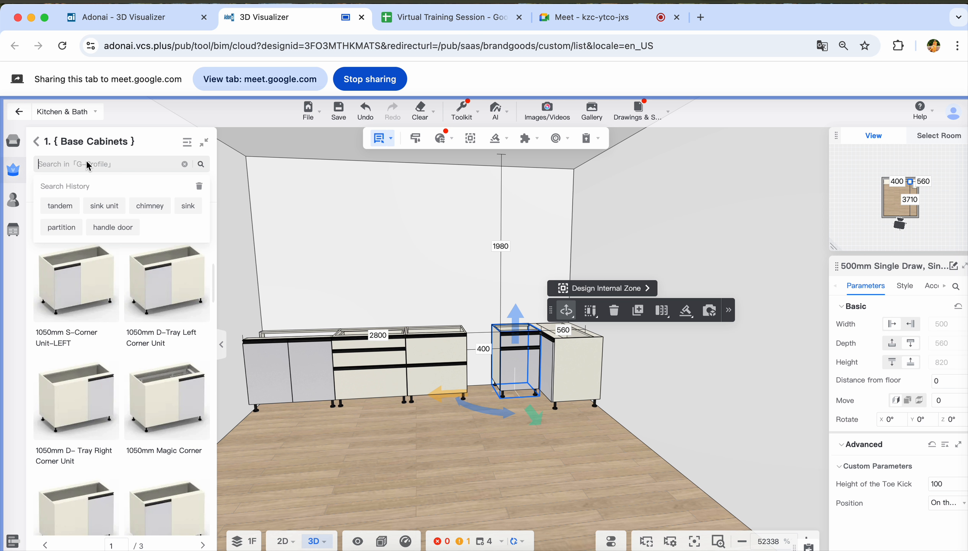
{"action": "type", "text": "pullout"}
{"action": "key", "text": "Return"}
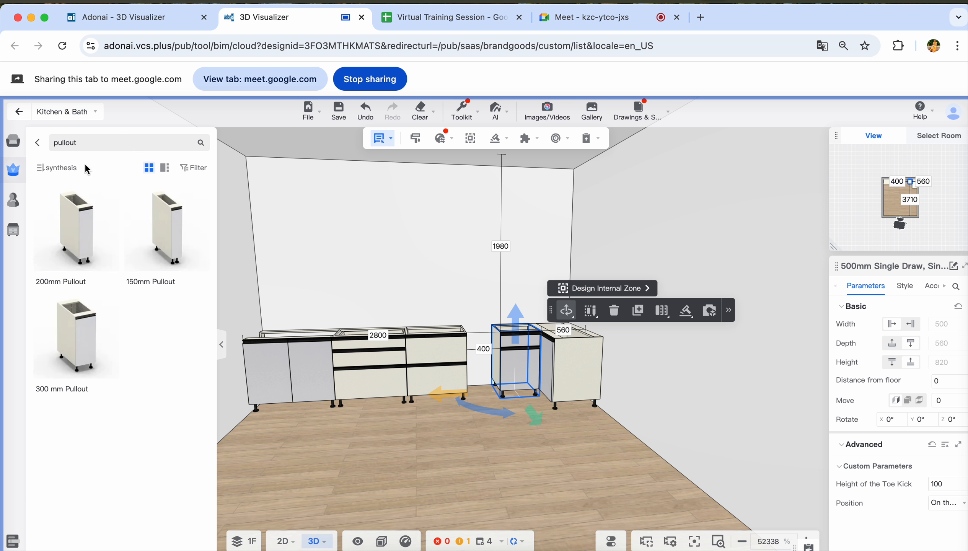
{"action": "key", "text": "Escape"}
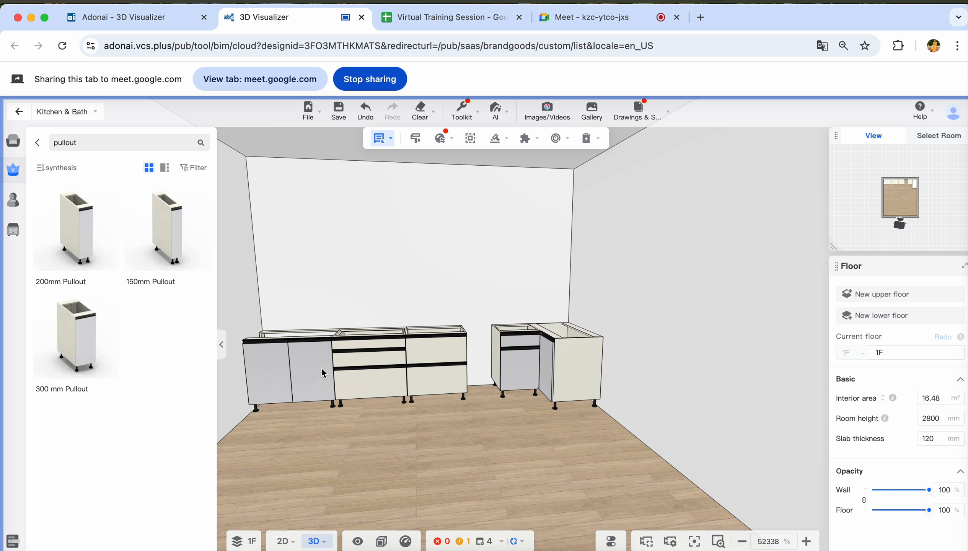
{"action": "left_click", "coordinate": [484, 368]}
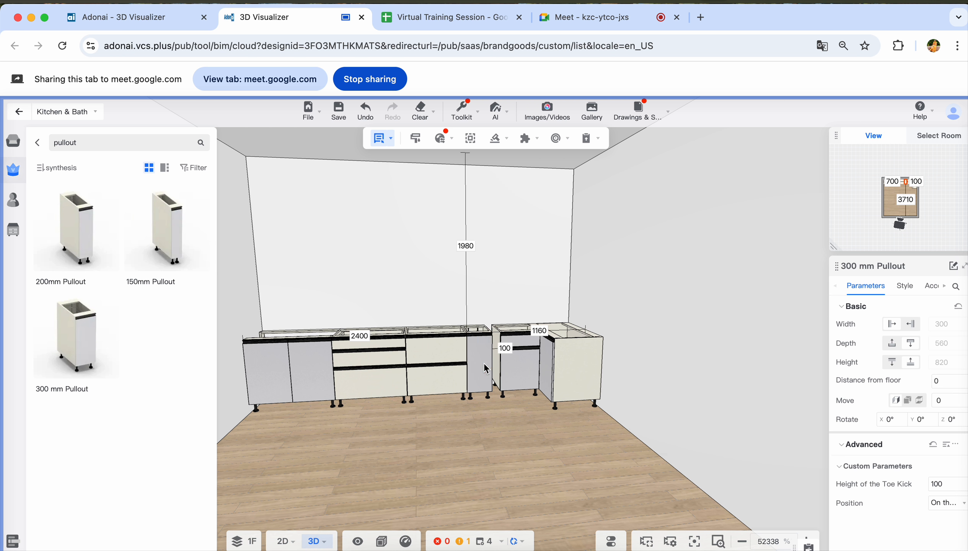
Move the 300 mm Pullout along the back wall until it meets the 500mm single-draw unit
{"action": "left_click_drag", "start_coordinate": [450, 440], "coordinate": [483, 487]}
{"action": "left_click_drag", "start_coordinate": [480, 418], "coordinate": [457, 407]}
{"action": "left_click", "coordinate": [533, 327]}
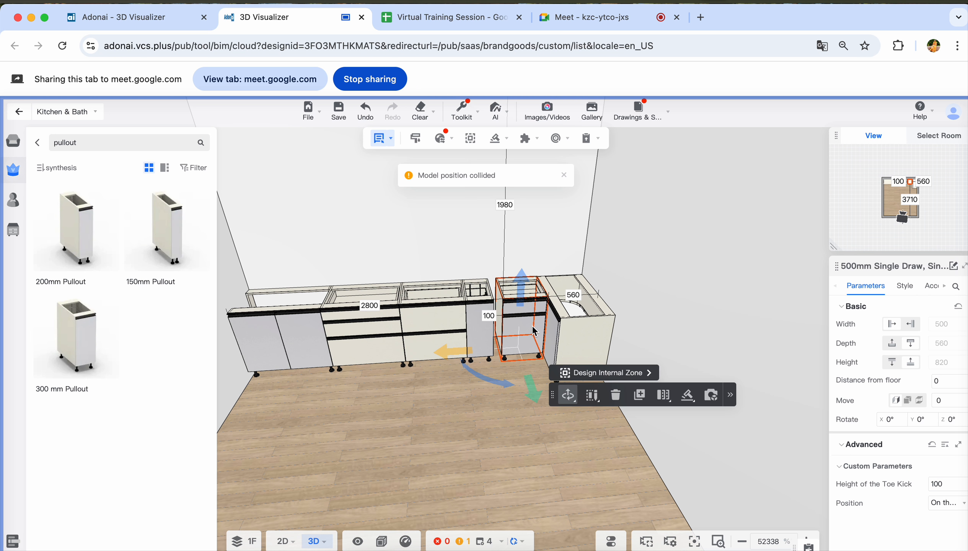
{"action": "left_click", "coordinate": [481, 342]}
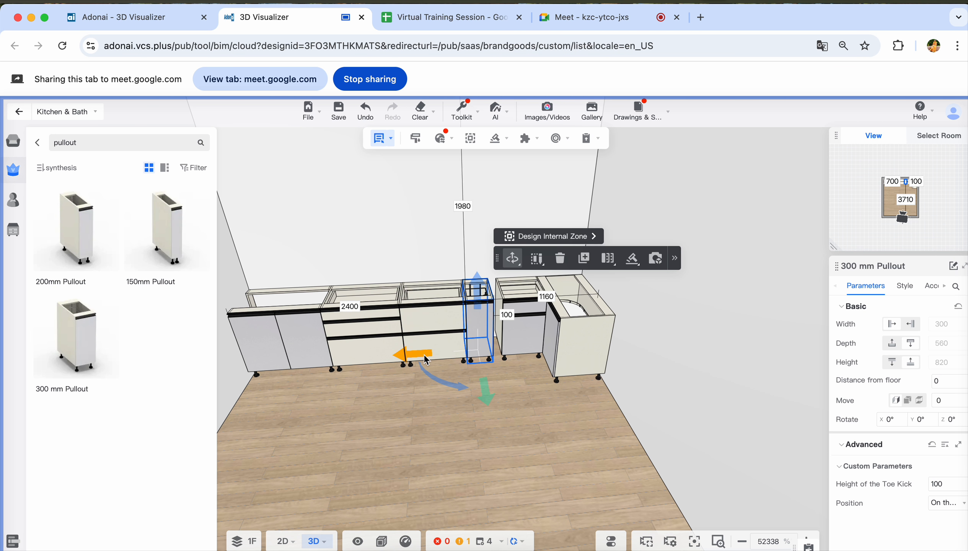
Select the 700mm 2D Tandem Unit on the back wall and search the G-Profile cabinets for "tandem"
{"action": "left_click", "coordinate": [429, 346]}
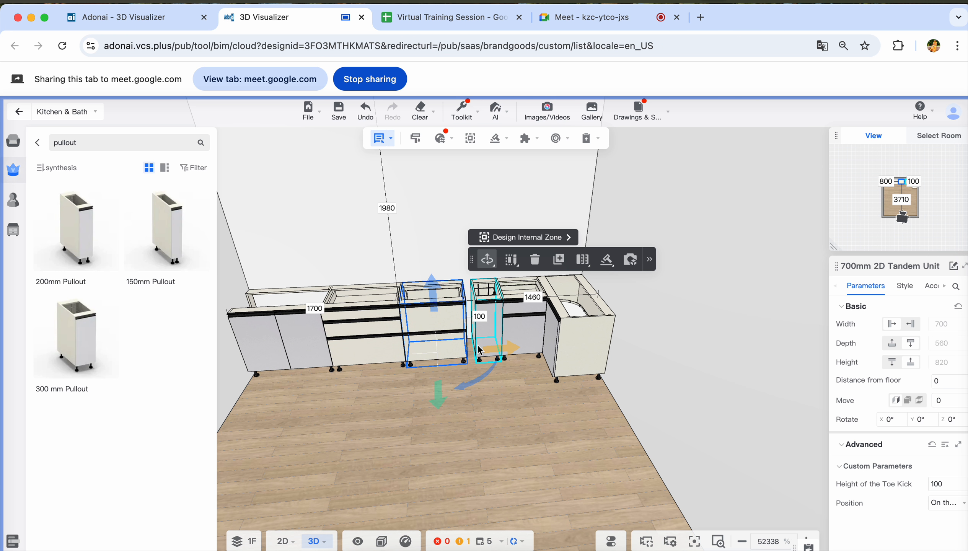
{"action": "left_click_drag", "start_coordinate": [496, 356], "coordinate": [490, 352]}
{"action": "scroll", "coordinate": [429, 369], "scroll_direction": "up", "scroll_amount": 2}
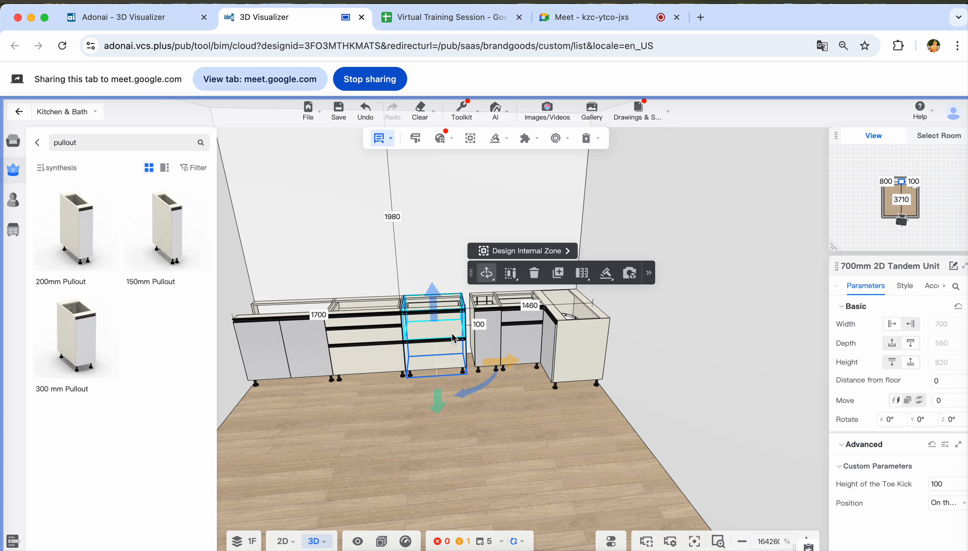
{"action": "left_click", "coordinate": [76, 143]}
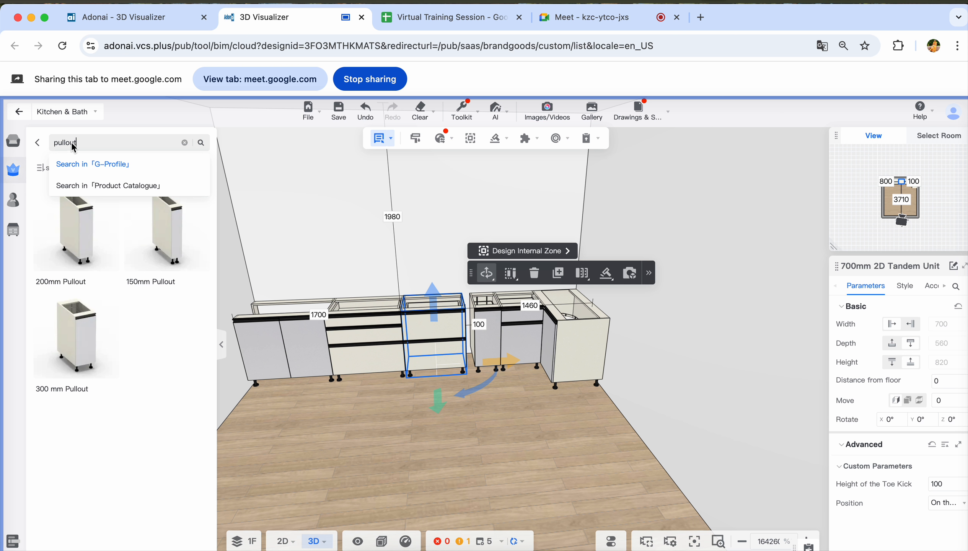
{"action": "key", "text": "BackSpace"}
{"action": "type", "text": "t"}
{"action": "key", "text": "BackSpace"}
{"action": "type", "text": "tandem"}
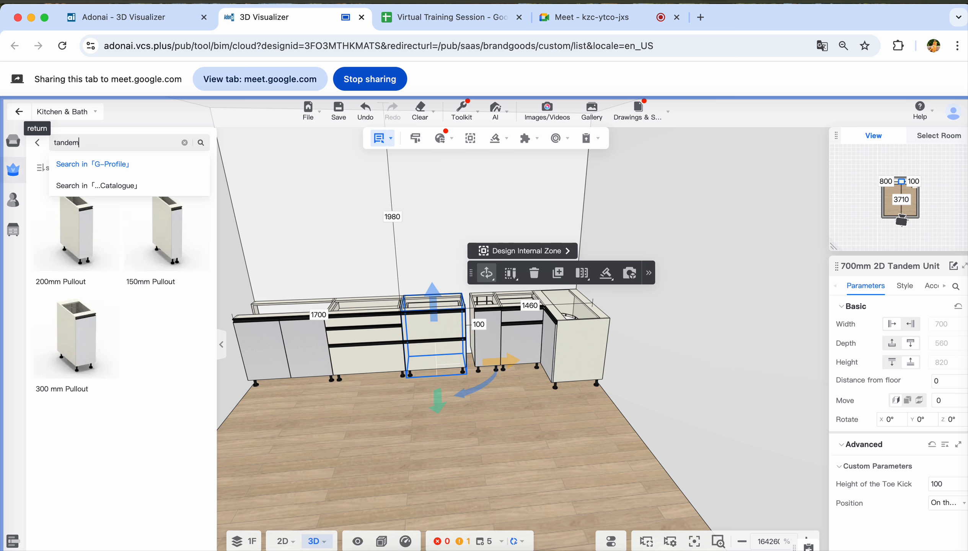
{"action": "key", "text": "Return"}
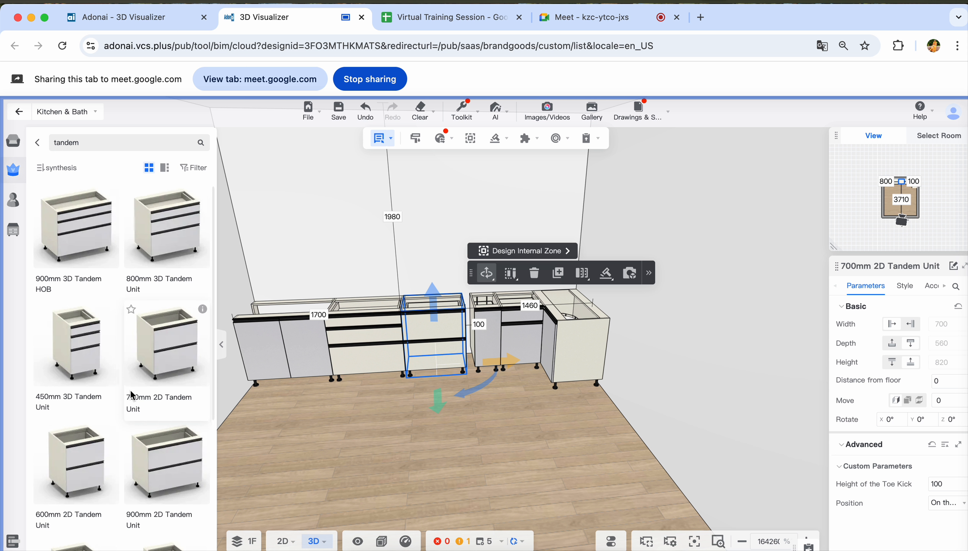
Replace the selected 700mm 2D Tandem Unit with an 800mm 2D Tandem Unit that fills the gap before the pullout
{"action": "scroll", "coordinate": [132, 394], "scroll_direction": "down", "scroll_amount": 2}
{"action": "scroll", "coordinate": [132, 394], "scroll_direction": "down", "scroll_amount": 2}
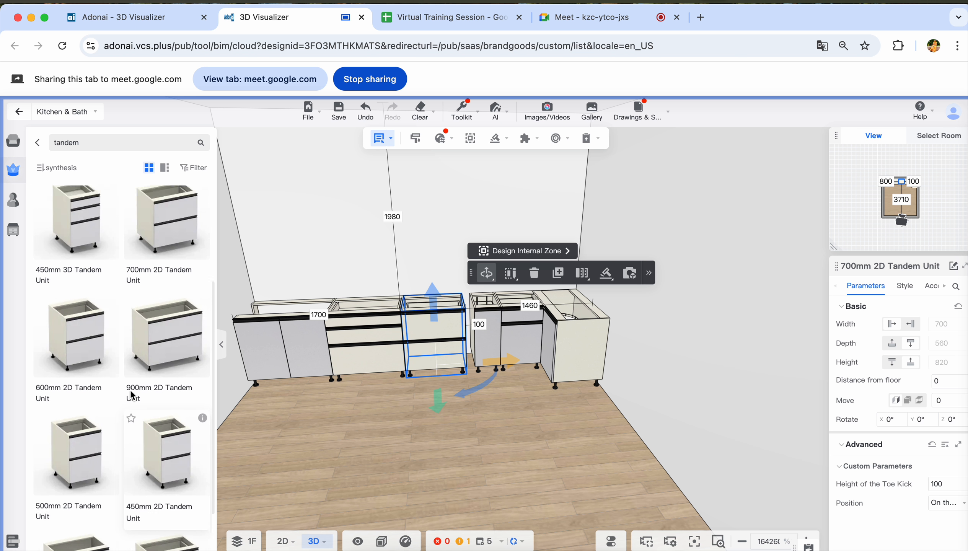
{"action": "scroll", "coordinate": [132, 394], "scroll_direction": "down", "scroll_amount": 5}
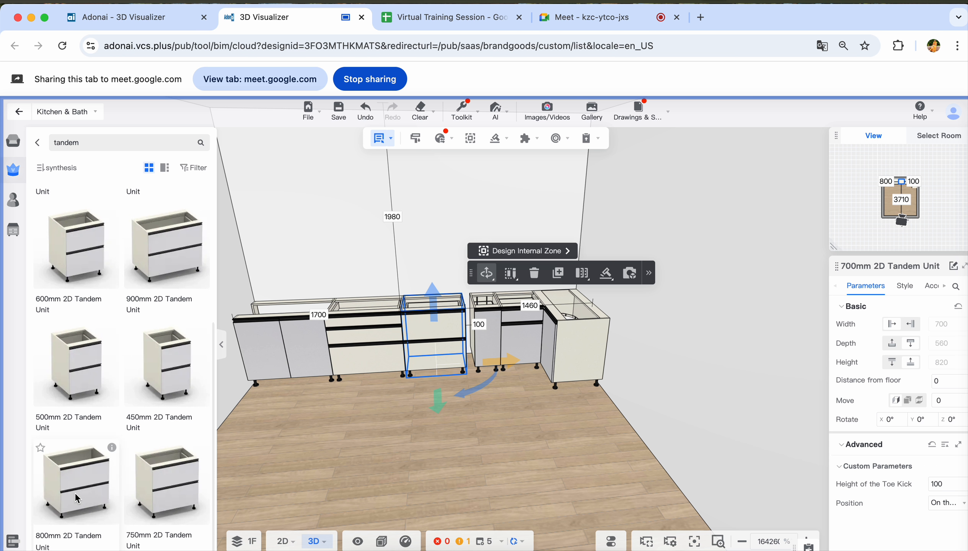
{"action": "left_click", "coordinate": [535, 273]}
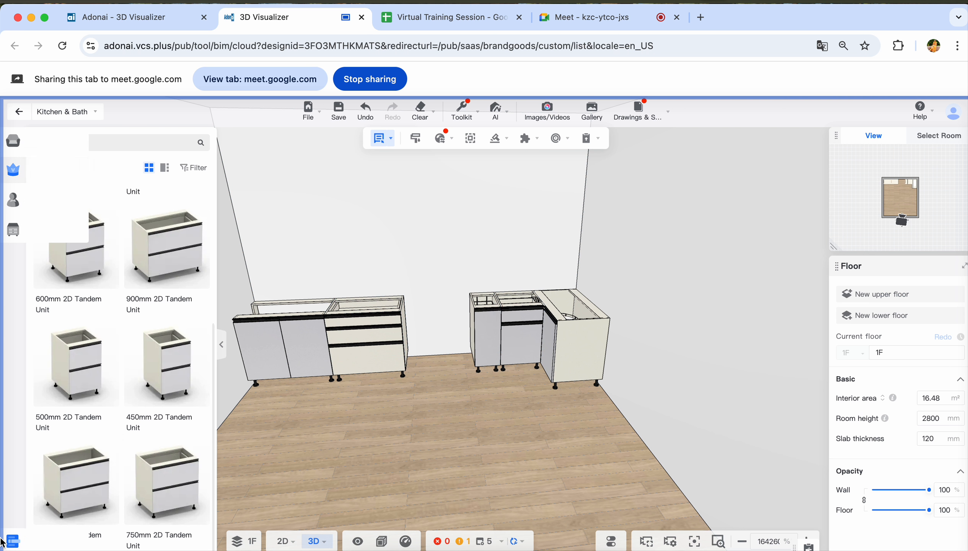
{"action": "left_click", "coordinate": [75, 494]}
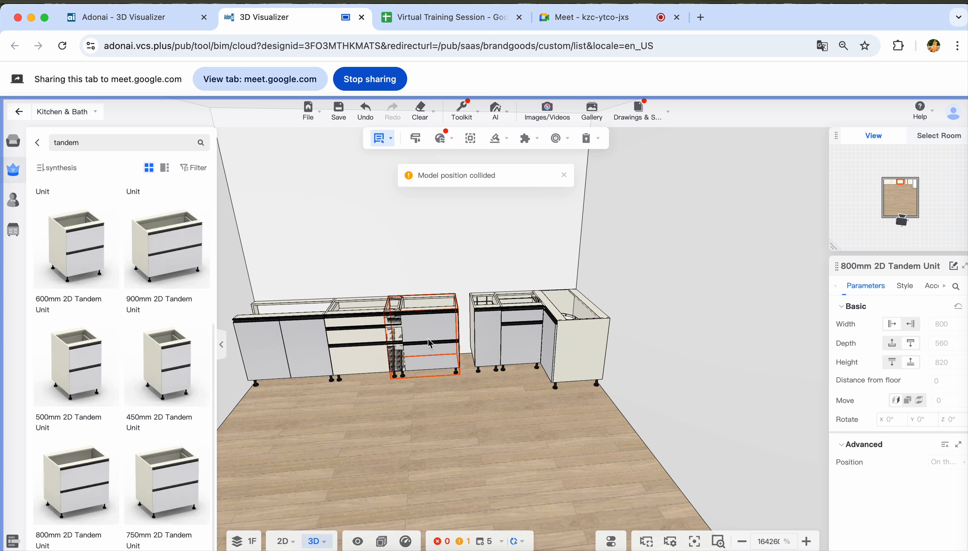
{"action": "left_click", "coordinate": [438, 342]}
Select the 800mm 3D Tandem Unit and look through the body materials available for it
{"action": "left_click_drag", "start_coordinate": [357, 417], "coordinate": [352, 434]}
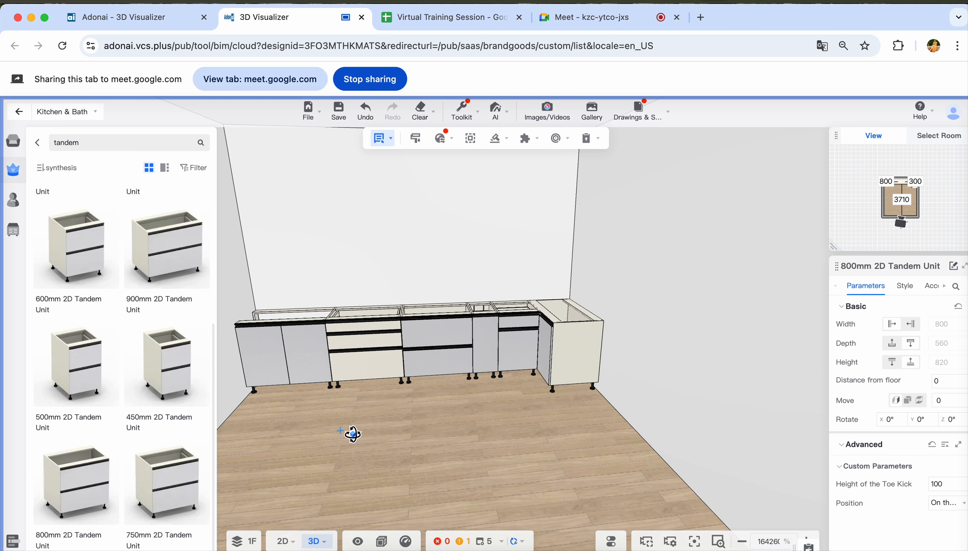
{"action": "left_click", "coordinate": [385, 341]}
{"action": "left_click", "coordinate": [370, 343]}
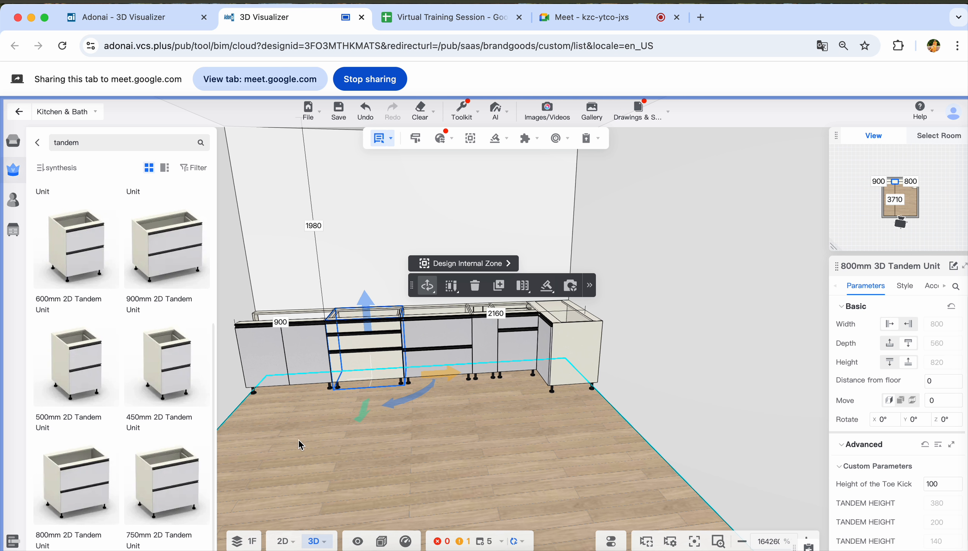
{"action": "left_click_drag", "start_coordinate": [298, 439], "coordinate": [253, 430]}
{"action": "scroll", "coordinate": [75, 314], "scroll_direction": "up", "scroll_amount": 5}
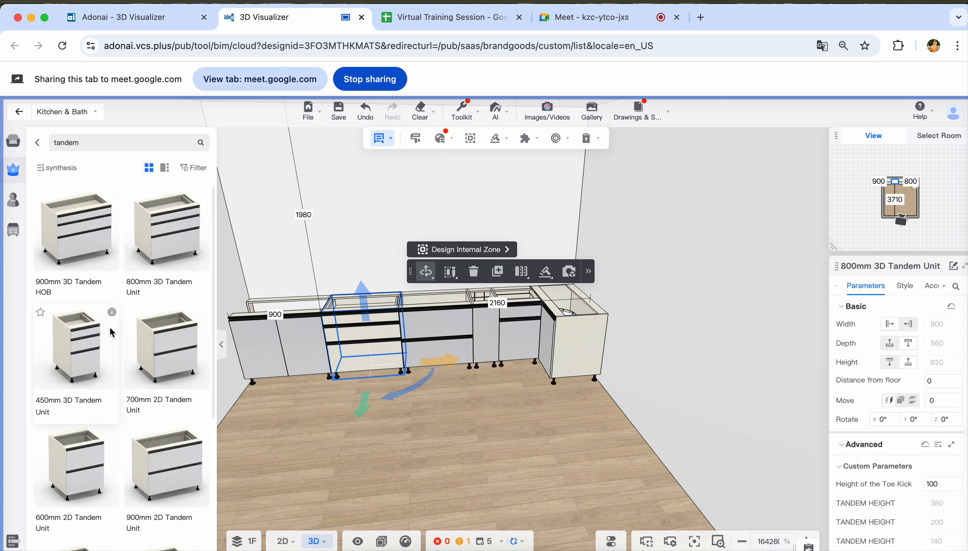
{"action": "left_click_drag", "start_coordinate": [579, 409], "coordinate": [595, 422]}
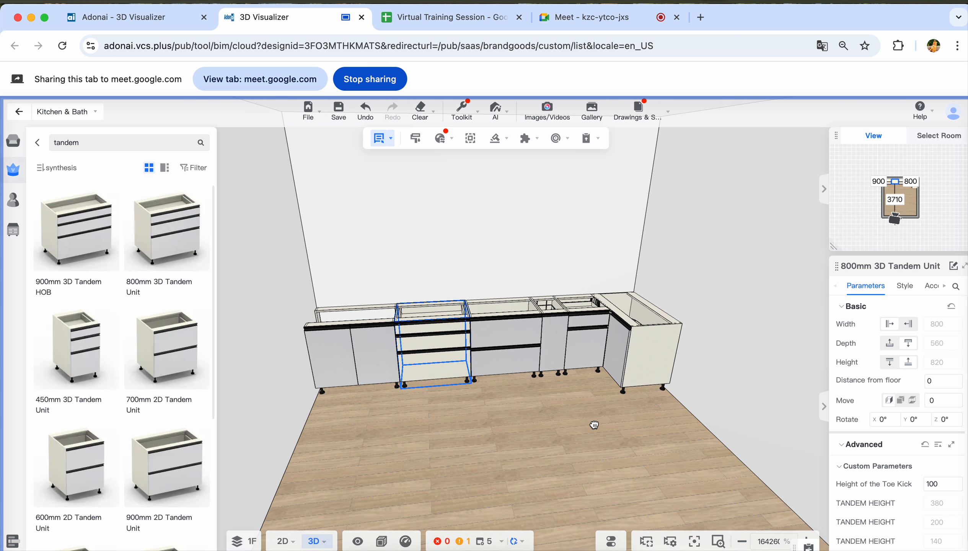
{"action": "left_click", "coordinate": [907, 286]}
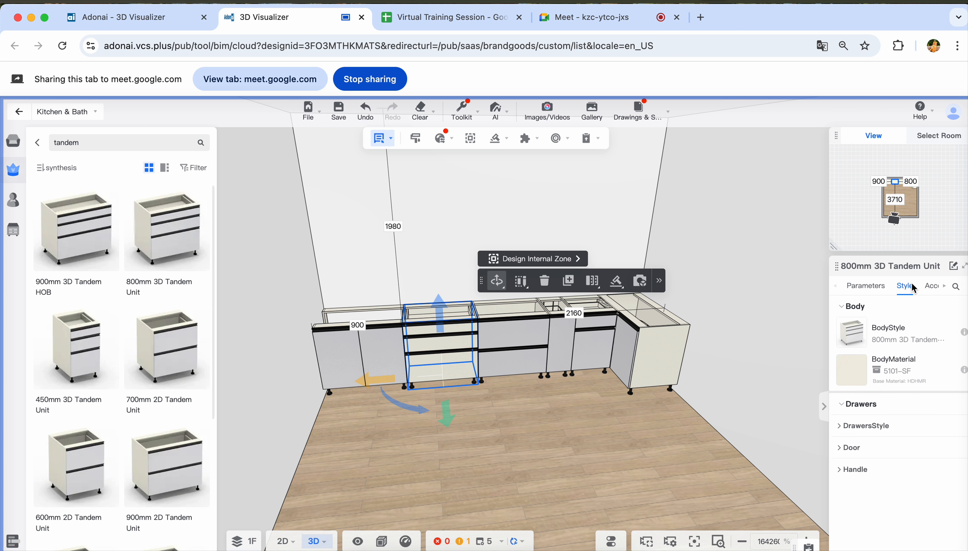
{"action": "left_click", "coordinate": [856, 361]}
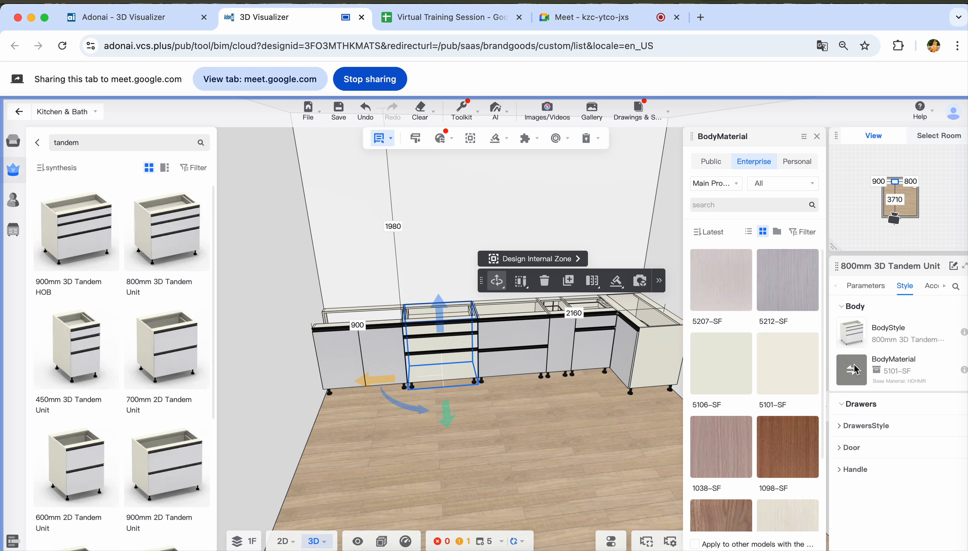
{"action": "scroll", "coordinate": [789, 361], "scroll_direction": "down", "scroll_amount": 3}
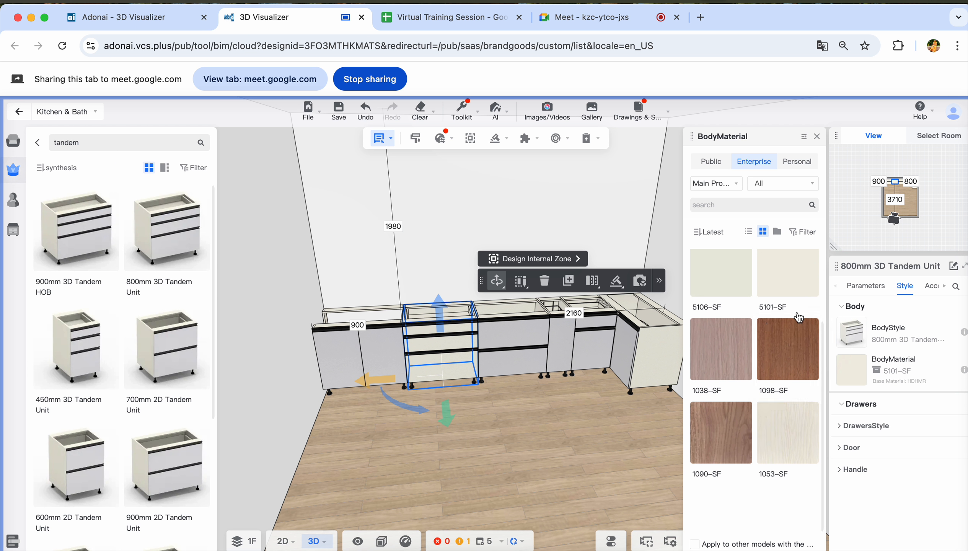
{"action": "left_click", "coordinate": [817, 136]}
Check the drawer and door styles and materials of the 800mm 3D Tandem Unit
{"action": "left_click", "coordinate": [837, 427]}
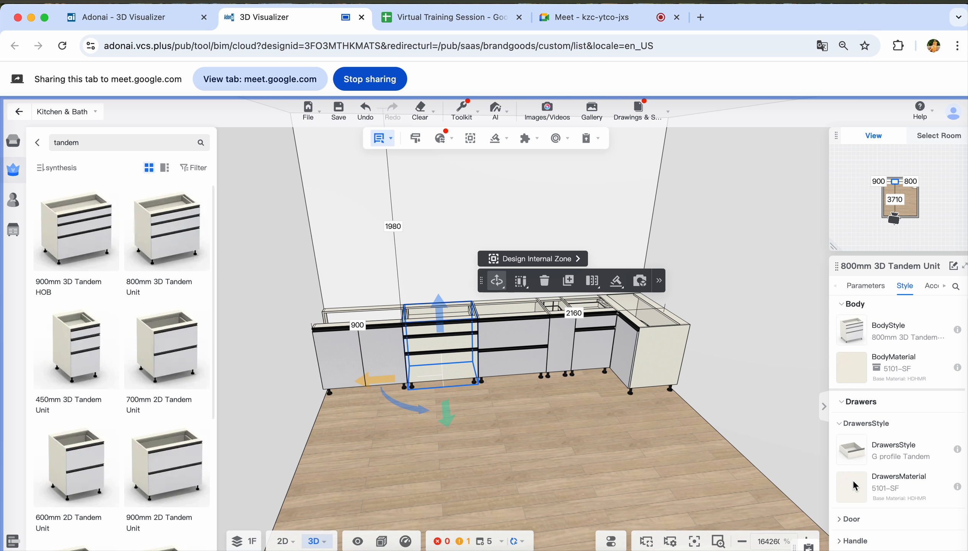
{"action": "left_click", "coordinate": [840, 520]}
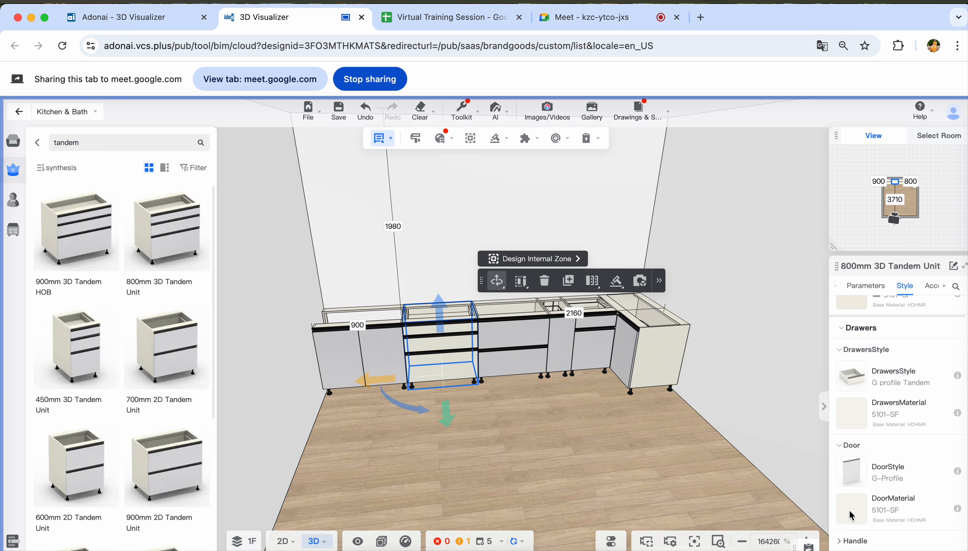
{"action": "left_click", "coordinate": [738, 489]}
{"action": "left_click_drag", "start_coordinate": [738, 490], "coordinate": [497, 435]}
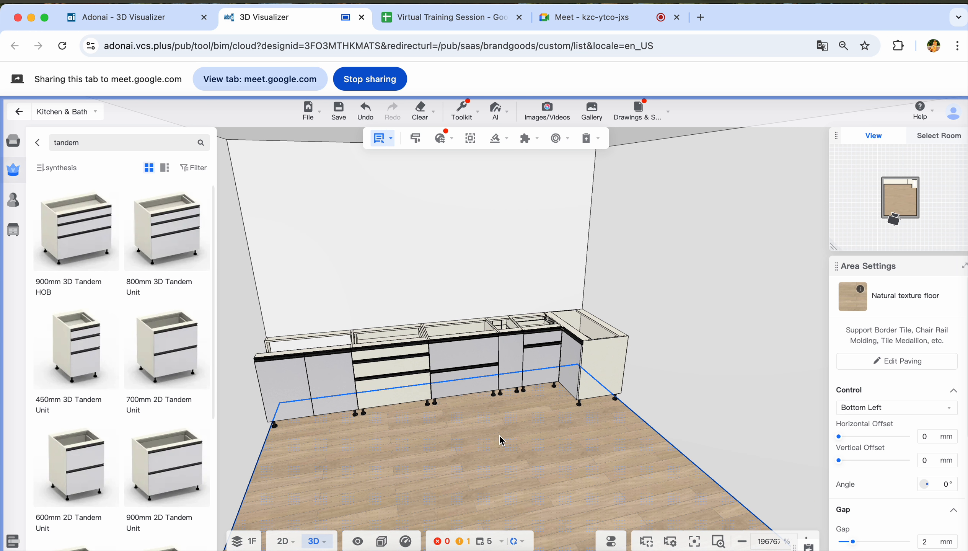
Search the G-Profile cabinets for "wicker basket"
{"action": "left_click", "coordinate": [102, 149]}
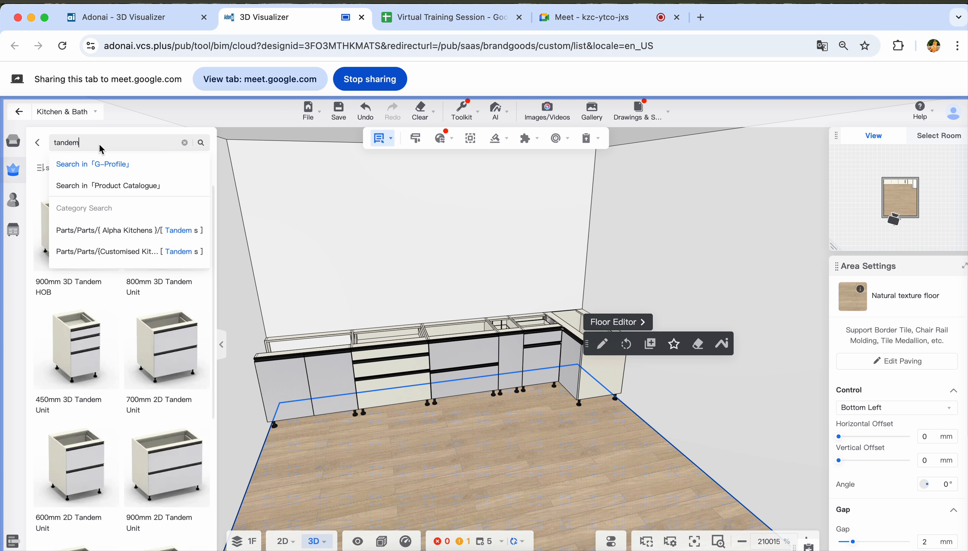
{"action": "key", "text": "BackSpace"}
{"action": "key", "text": "BackSpace"}
{"action": "key", "text": "BackSpace"}
{"action": "key", "text": "BackSpace"}
{"action": "key", "text": "BackSpace"}
{"action": "type", "text": "wicker bas"}
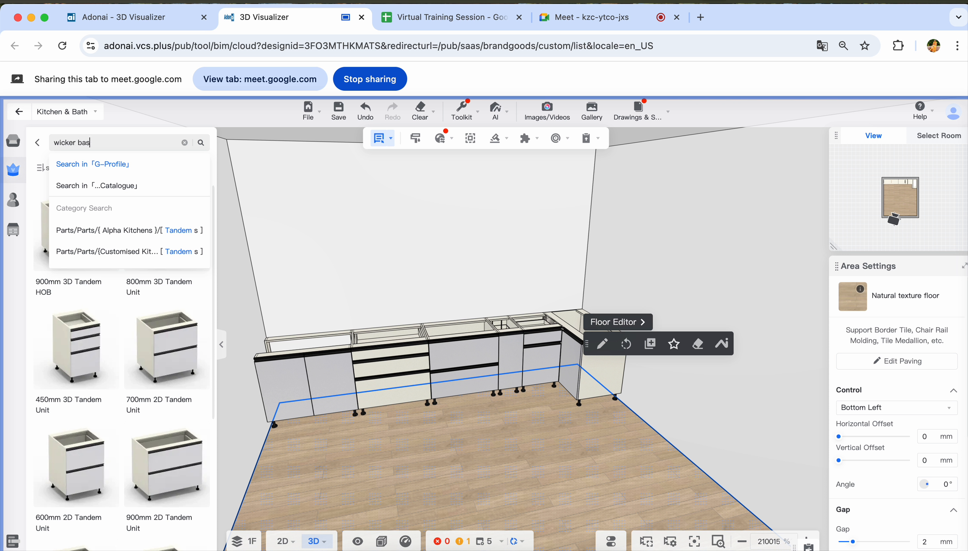
{"action": "type", "text": "ket"}
{"action": "key", "text": "Return"}
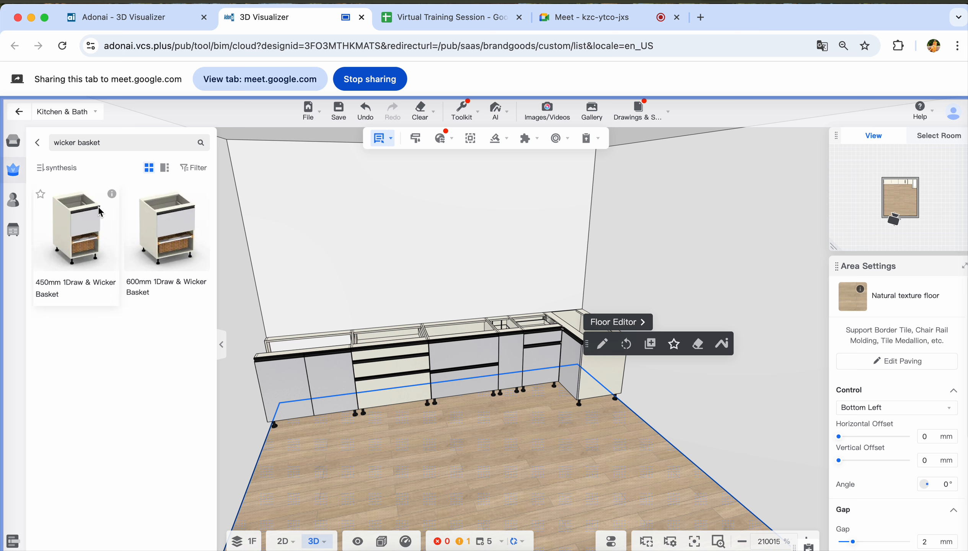
Place a 600mm 1Draw & Wicker Basket cabinet along the side wall, directly beside the corner unit
{"action": "left_click", "coordinate": [169, 228]}
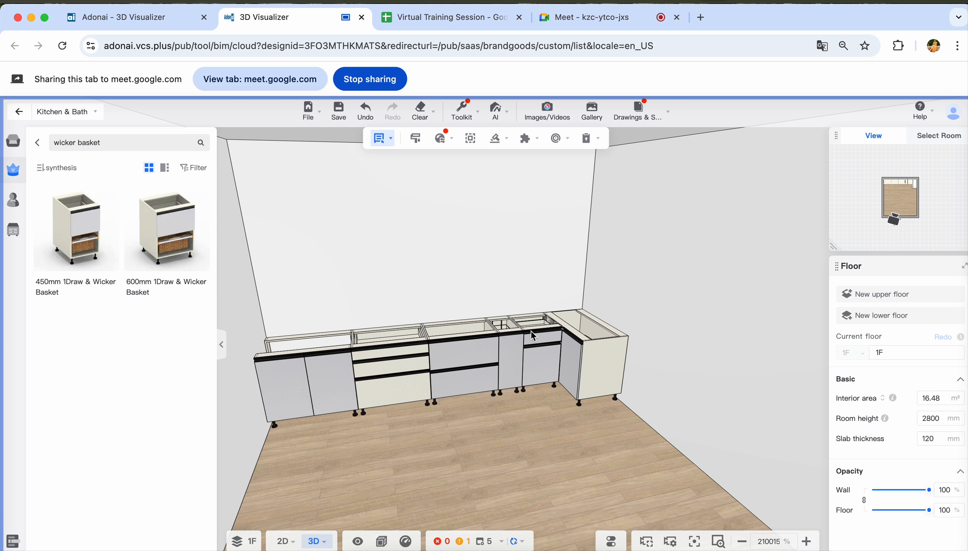
{"action": "left_click", "coordinate": [613, 381]}
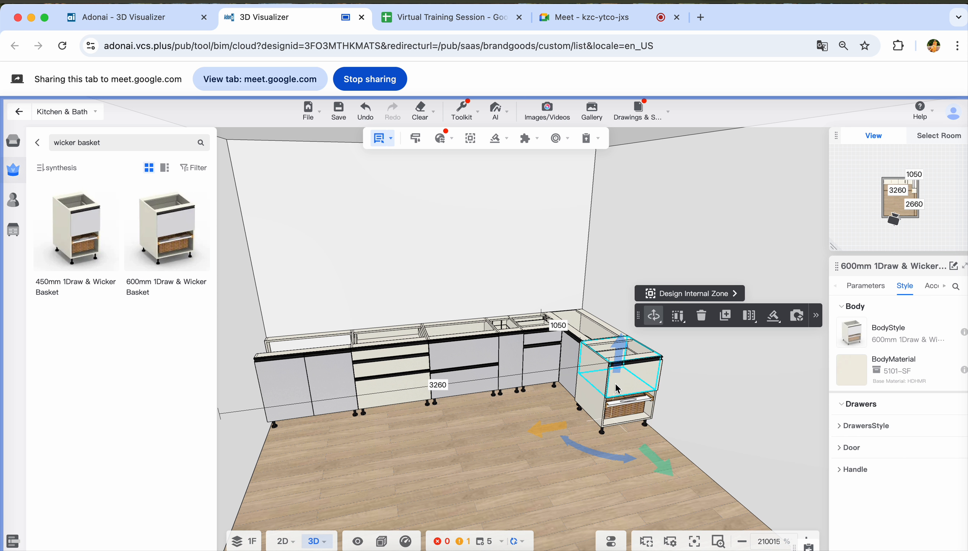
{"action": "left_click_drag", "start_coordinate": [611, 459], "coordinate": [561, 426]}
{"action": "left_click", "coordinate": [486, 458]}
{"action": "left_click_drag", "start_coordinate": [486, 459], "coordinate": [579, 400]}
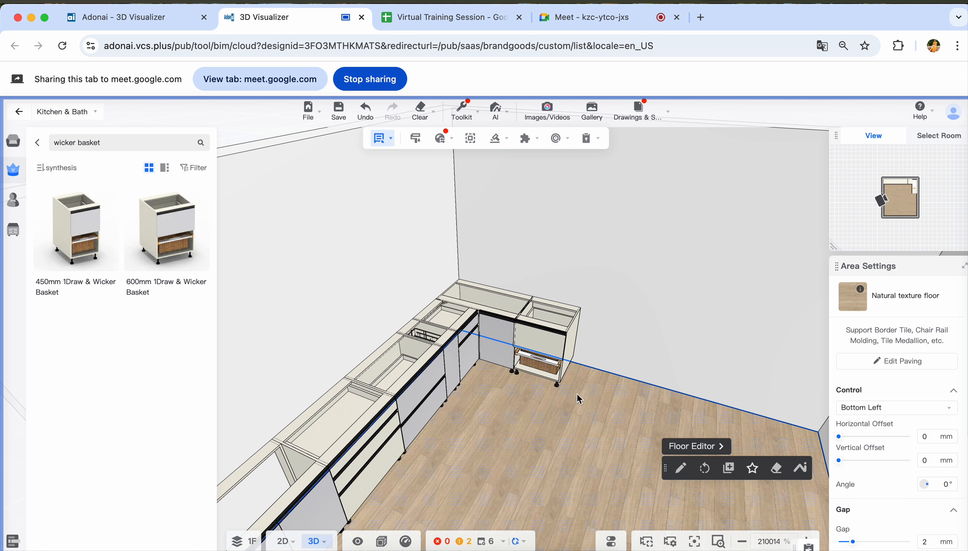
{"action": "left_click_drag", "start_coordinate": [595, 383], "coordinate": [599, 385]}
{"action": "left_click_drag", "start_coordinate": [522, 442], "coordinate": [454, 442]}
Select all the base cabinets together, from the 900mm Sink Unit around the corner to the wicker basket unit
{"action": "left_click", "coordinate": [382, 417]}
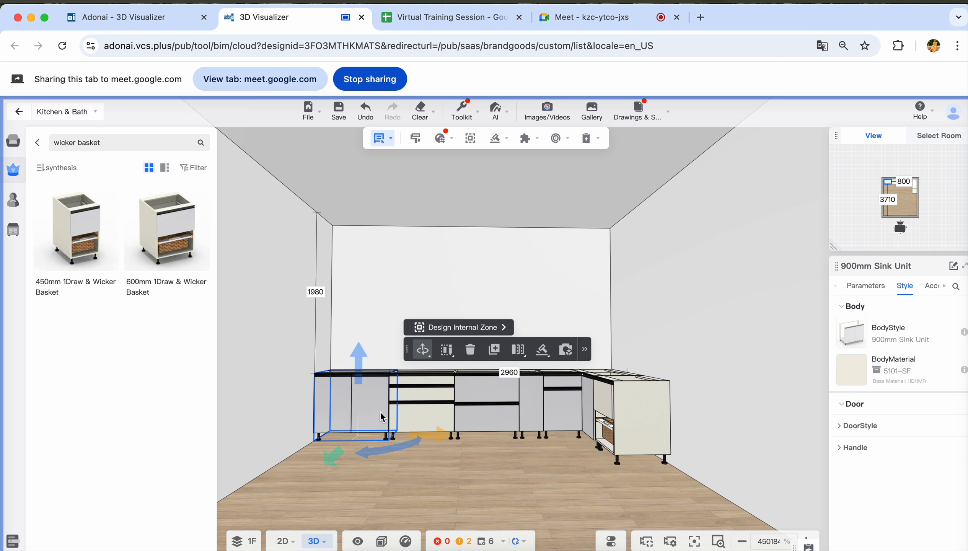
{"action": "left_click", "coordinate": [866, 285]}
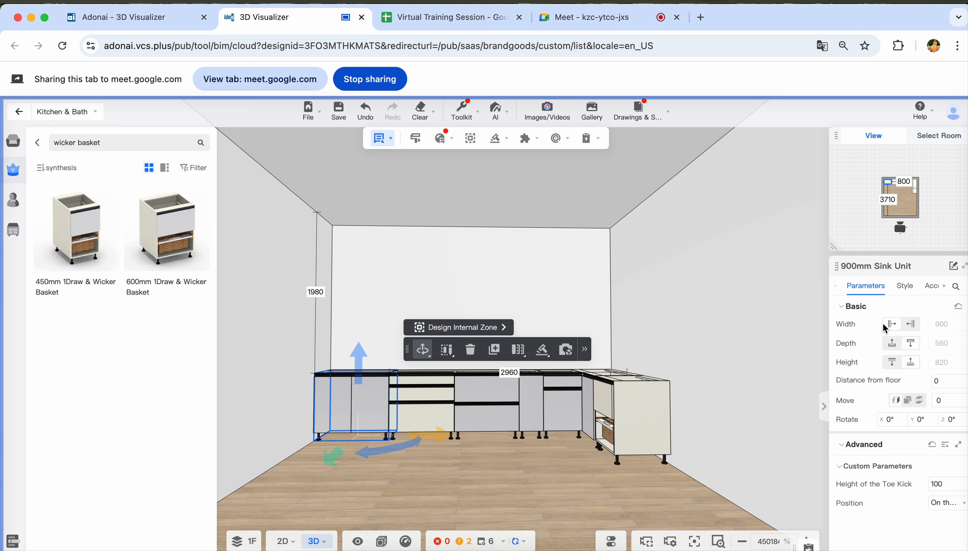
{"action": "left_click_drag", "start_coordinate": [455, 464], "coordinate": [490, 495]}
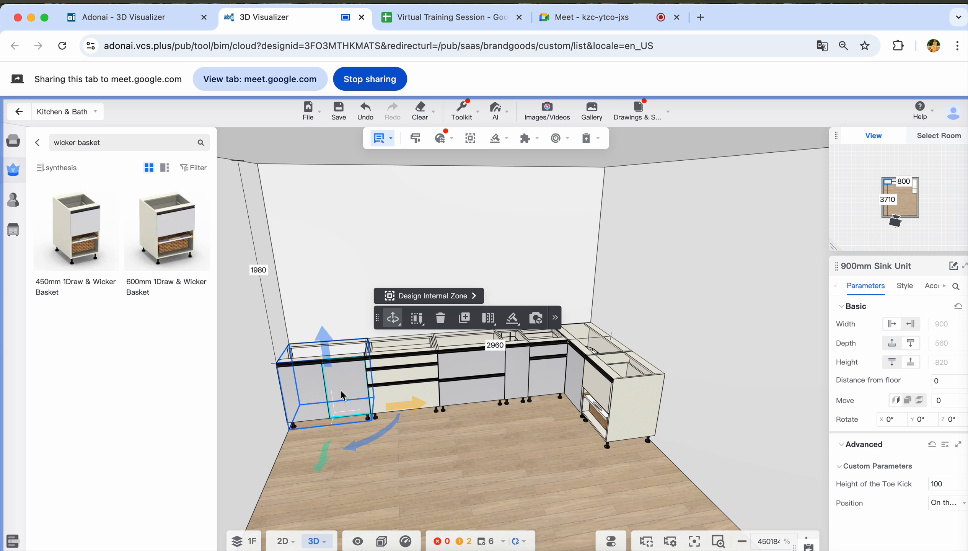
{"action": "left_click", "coordinate": [396, 384], "text": "shift"}
{"action": "left_click", "coordinate": [461, 382], "text": "shift"}
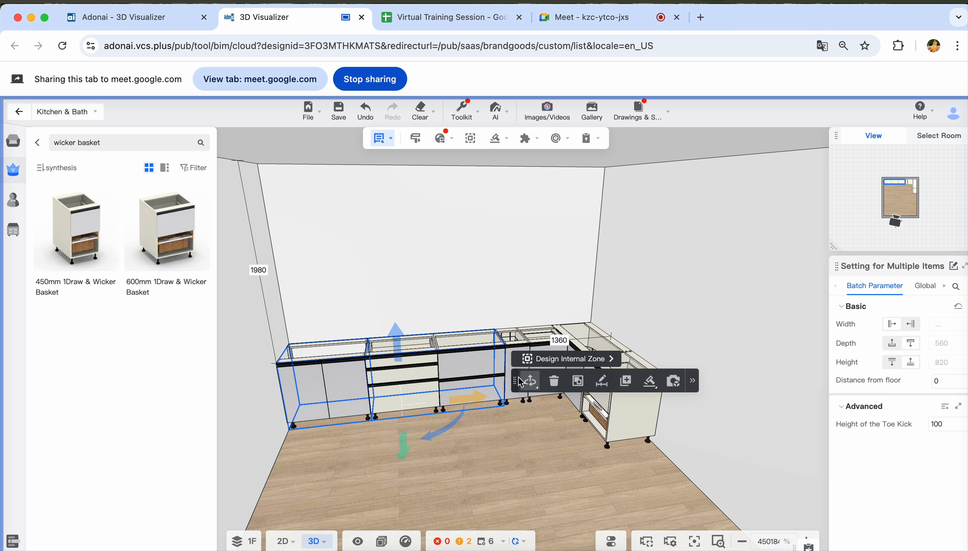
{"action": "left_click", "coordinate": [518, 349], "text": "shift"}
{"action": "left_click", "coordinate": [538, 349], "text": "shift"}
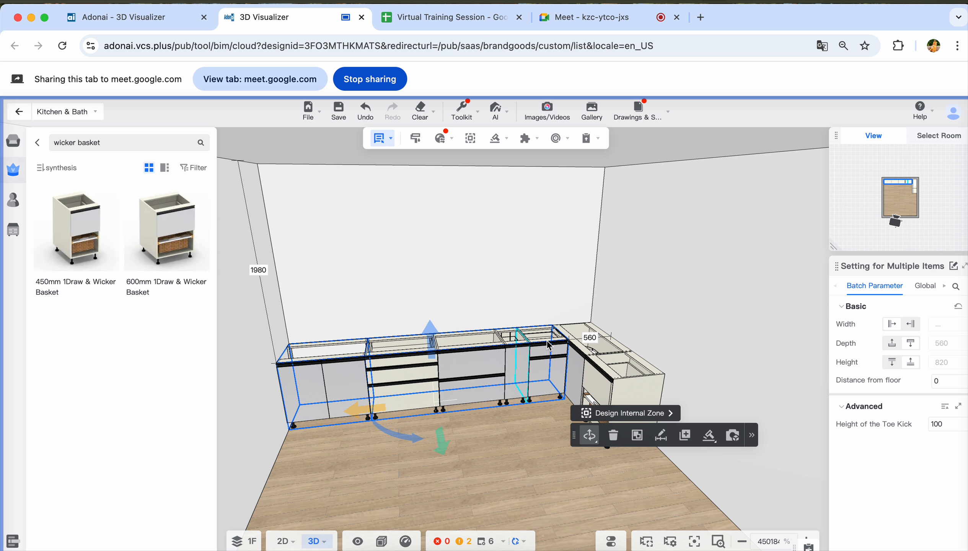
{"action": "left_click", "coordinate": [573, 347], "text": "shift"}
{"action": "left_click", "coordinate": [635, 396], "text": "shift"}
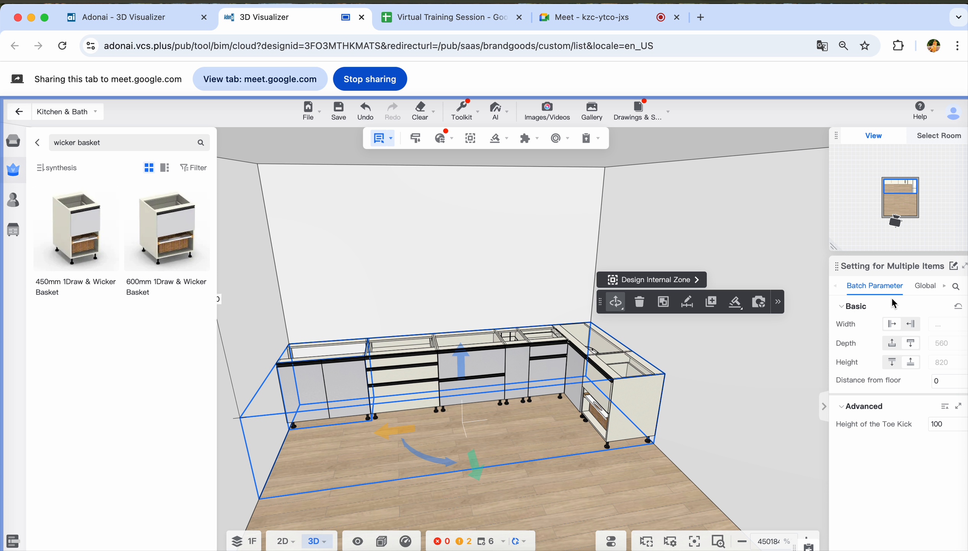
Start a countertop over the selected cabinets and give it the Countertop11 front edge profile
{"action": "left_click", "coordinate": [499, 138]}
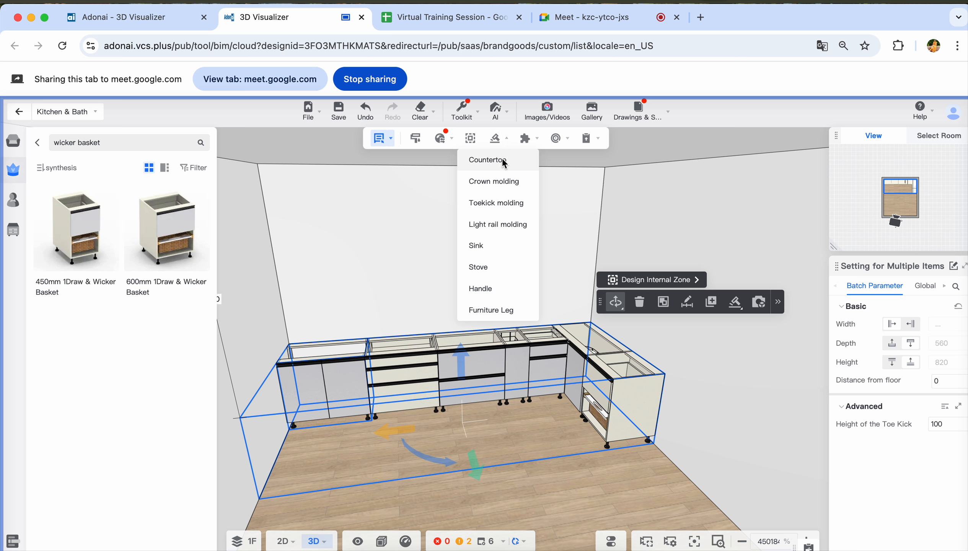
{"action": "left_click", "coordinate": [487, 160]}
{"action": "left_click", "coordinate": [850, 314]}
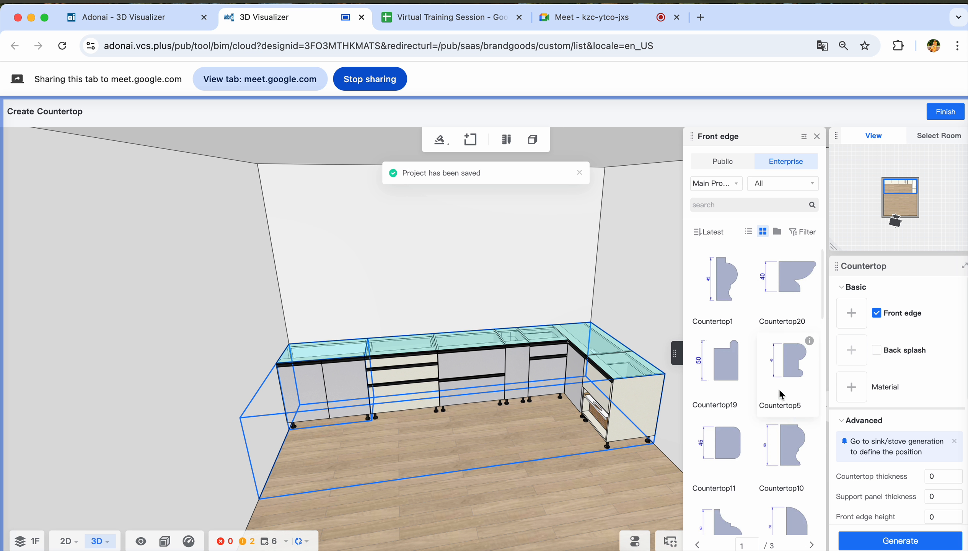
{"action": "scroll", "coordinate": [742, 408], "scroll_direction": "down", "scroll_amount": 2}
{"action": "left_click", "coordinate": [733, 415]}
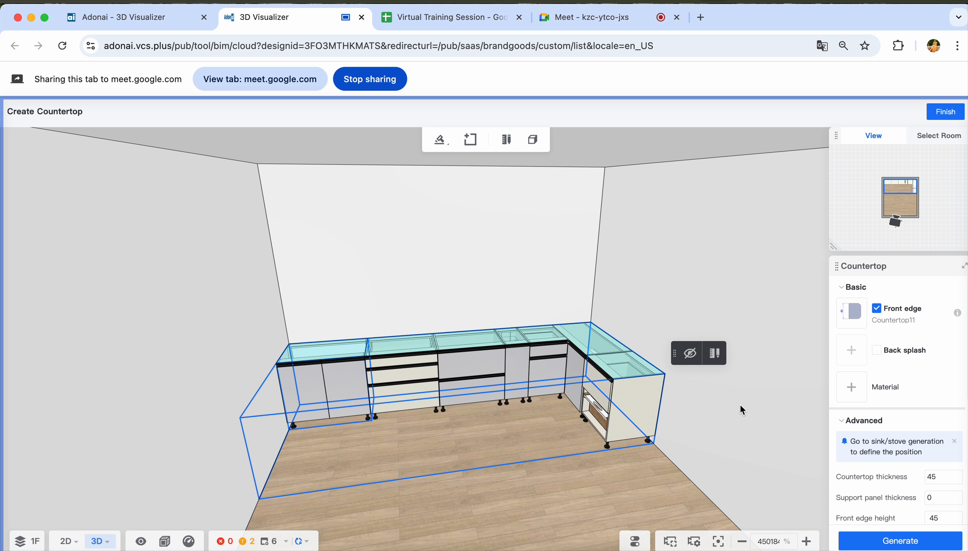
Assign the STONE material from the enterprise Granite folder to the countertop
{"action": "left_click", "coordinate": [851, 393]}
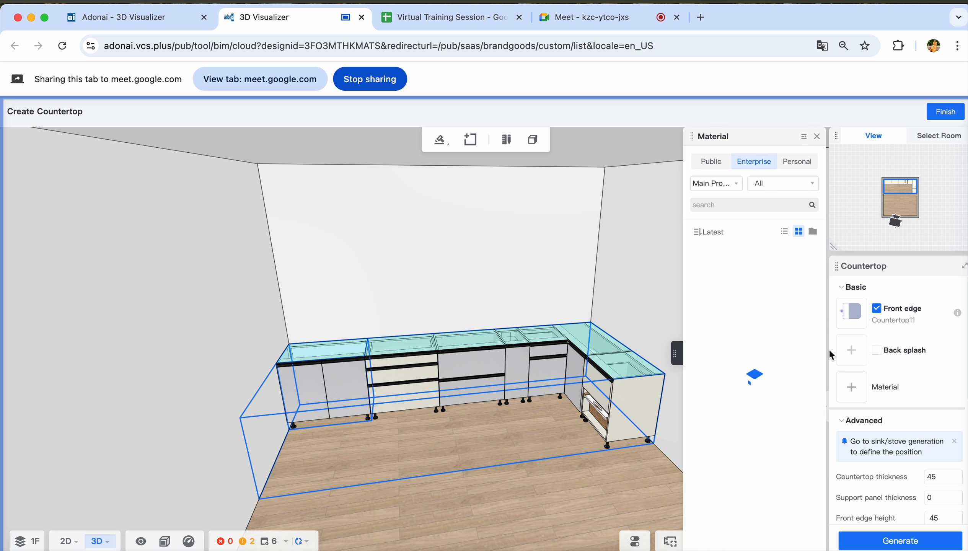
{"action": "left_click", "coordinate": [782, 226]}
{"action": "scroll", "coordinate": [782, 415], "scroll_direction": "down", "scroll_amount": 3}
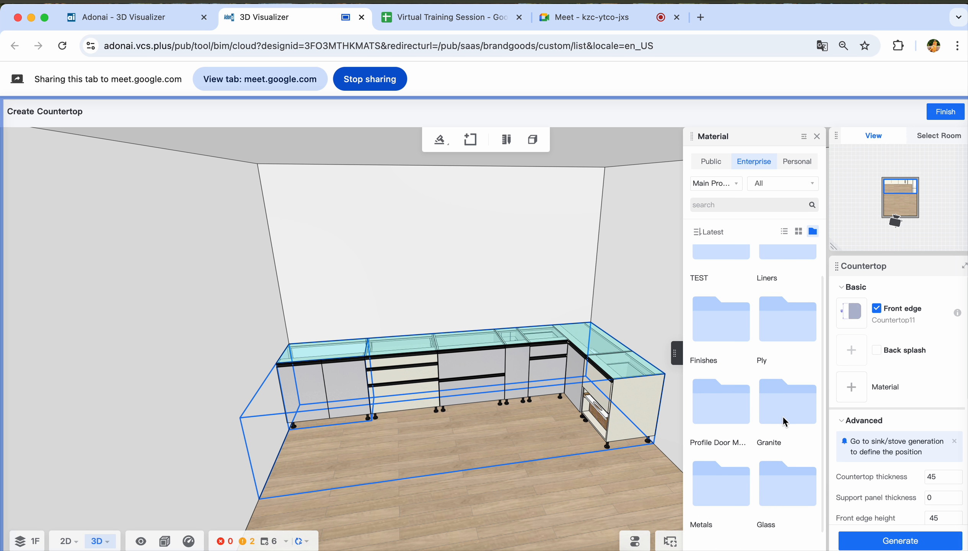
{"action": "left_click", "coordinate": [782, 398]}
{"action": "left_click", "coordinate": [732, 371]}
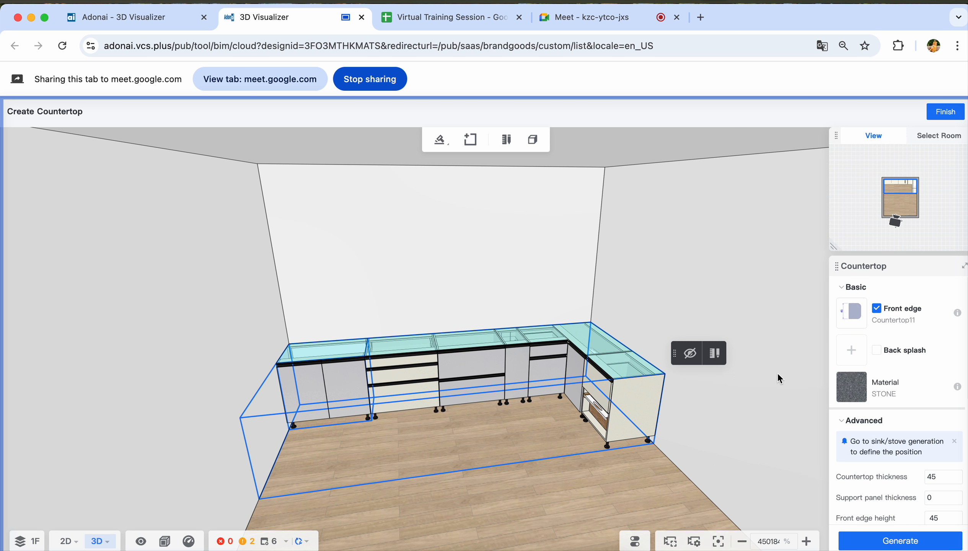
Set both the countertop thickness and the front edge height to 30
{"action": "scroll", "coordinate": [883, 384], "scroll_direction": "down", "scroll_amount": 3}
{"action": "double_click", "coordinate": [940, 374]}
{"action": "type", "text": "30"}
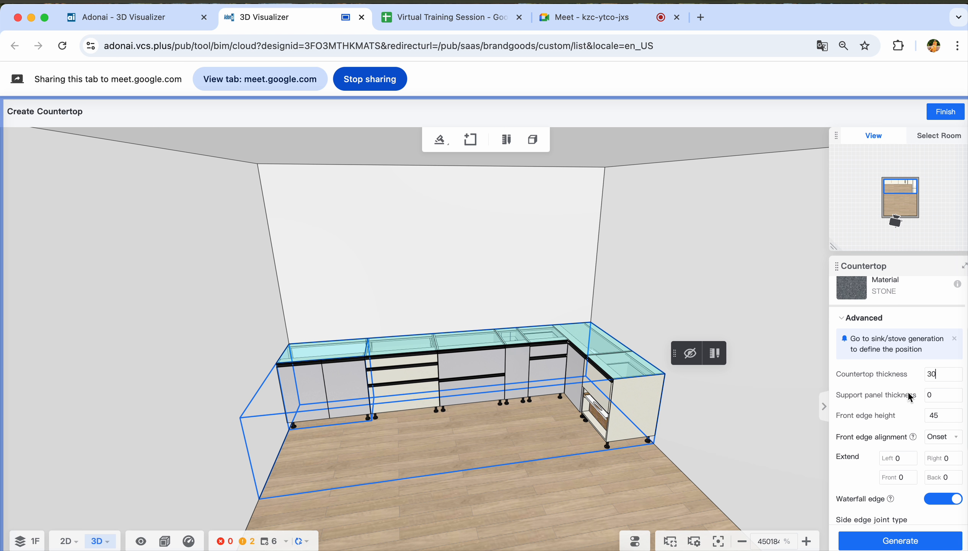
{"action": "scroll", "coordinate": [899, 406], "scroll_direction": "down", "scroll_amount": 2}
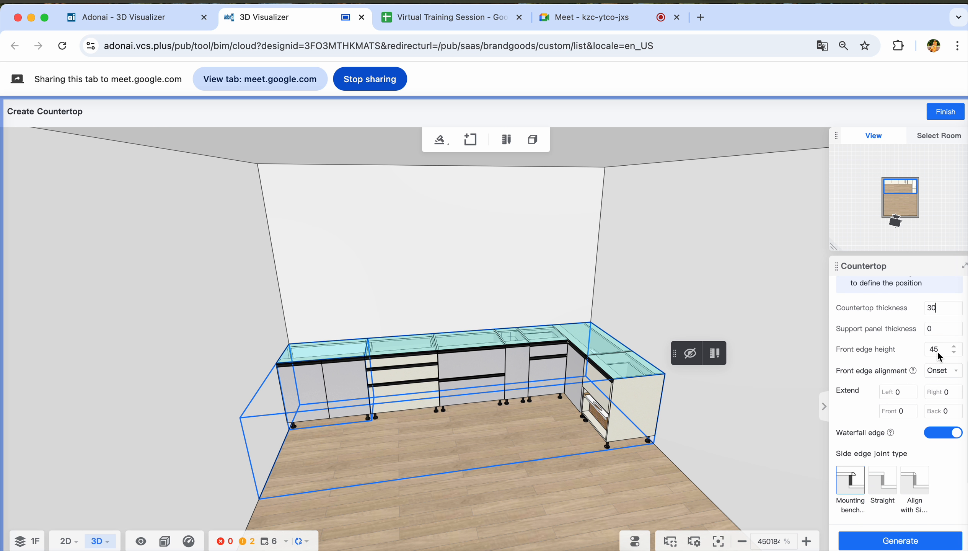
{"action": "key", "text": "BackSpace"}
{"action": "key", "text": "BackSpace"}
{"action": "type", "text": "30"}
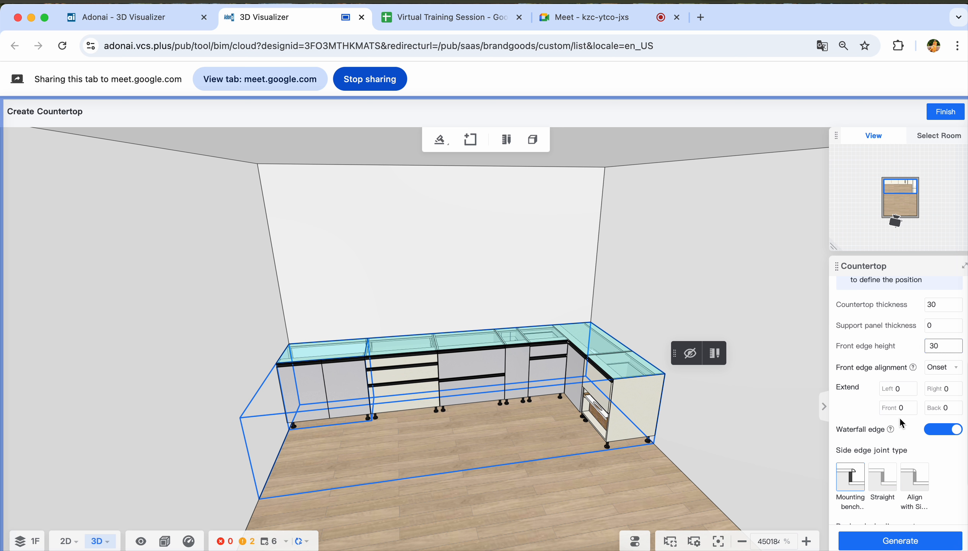
Turn off the waterfall edge and generate the countertop over the base cabinets
{"action": "scroll", "coordinate": [900, 420], "scroll_direction": "down", "scroll_amount": 1}
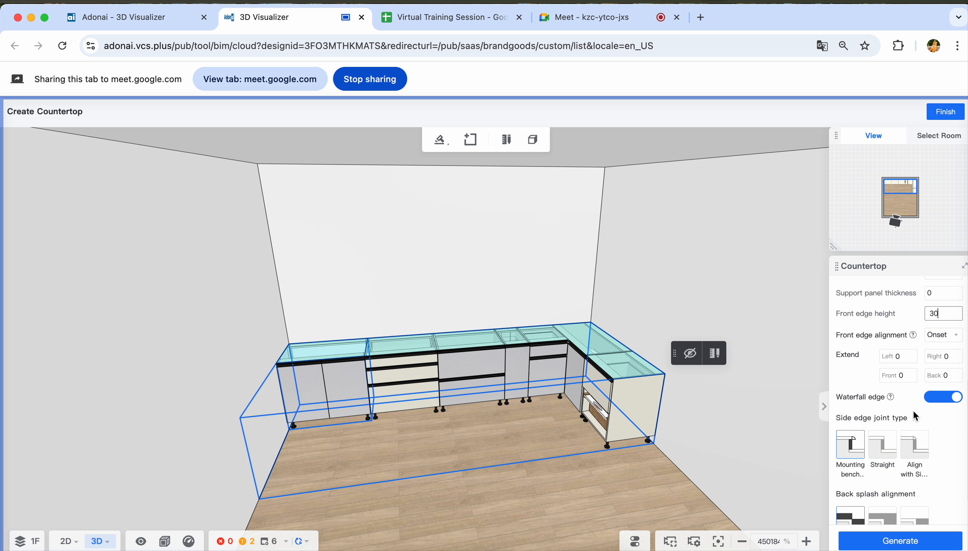
{"action": "left_click", "coordinate": [955, 398]}
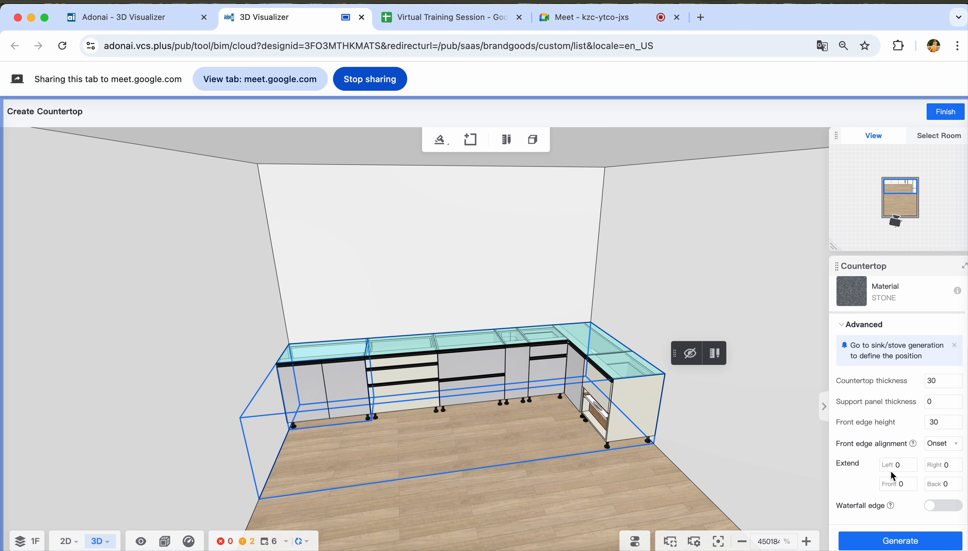
{"action": "left_click", "coordinate": [894, 543]}
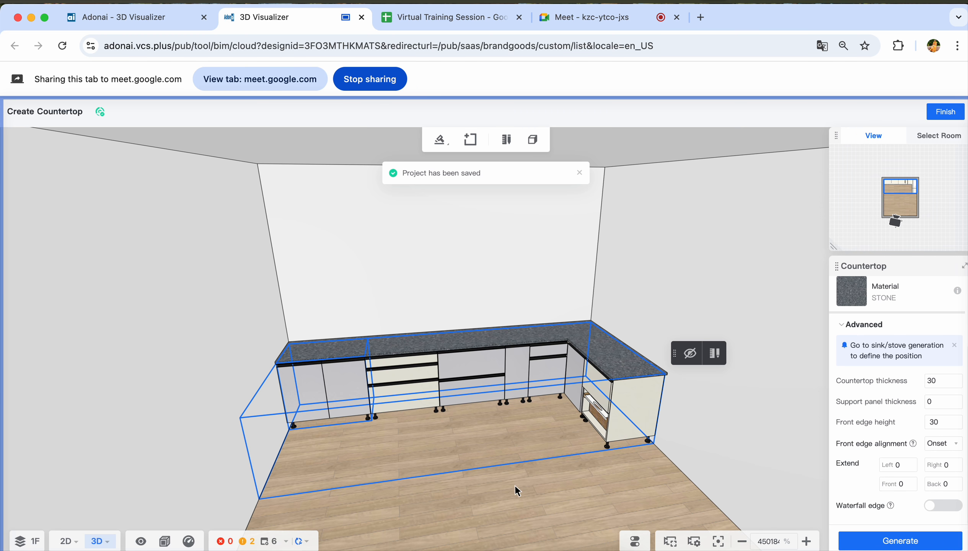
{"action": "left_click_drag", "start_coordinate": [515, 485], "coordinate": [510, 504]}
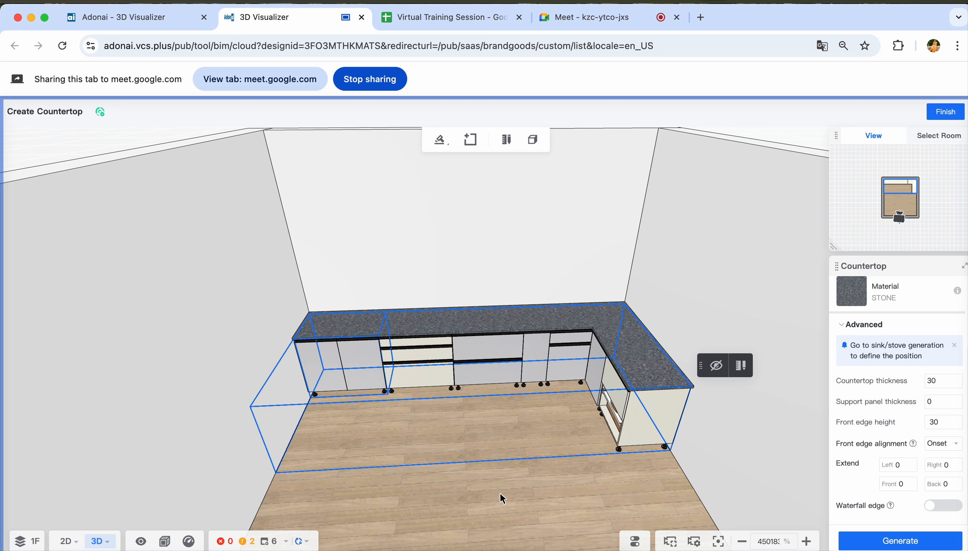
Select every base cabinet in the L-shaped run and start a toekick molding for them
{"action": "left_click", "coordinate": [500, 492]}
{"action": "right_click_drag", "start_coordinate": [496, 485], "coordinate": [554, 489]}
{"action": "left_click_drag", "start_coordinate": [554, 489], "coordinate": [536, 401]}
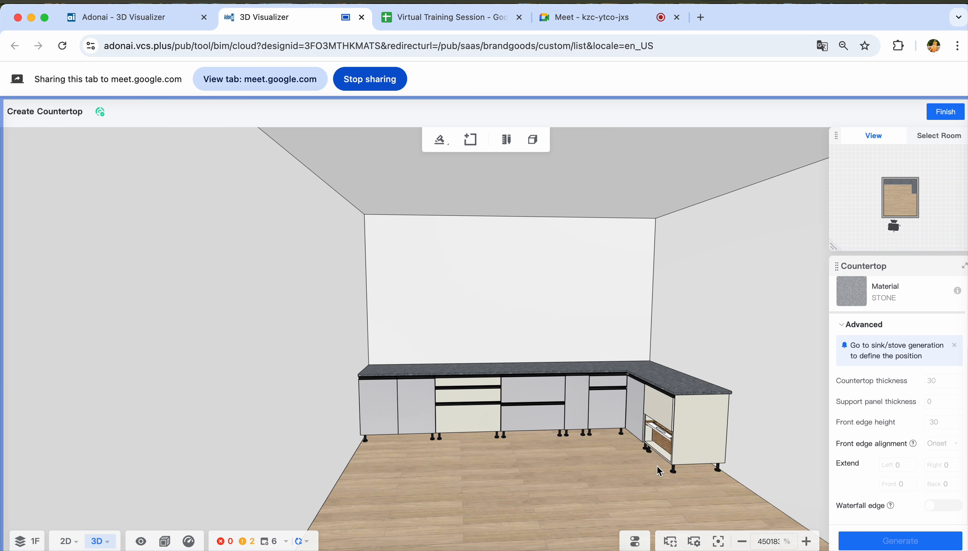
{"action": "left_click", "coordinate": [373, 423]}
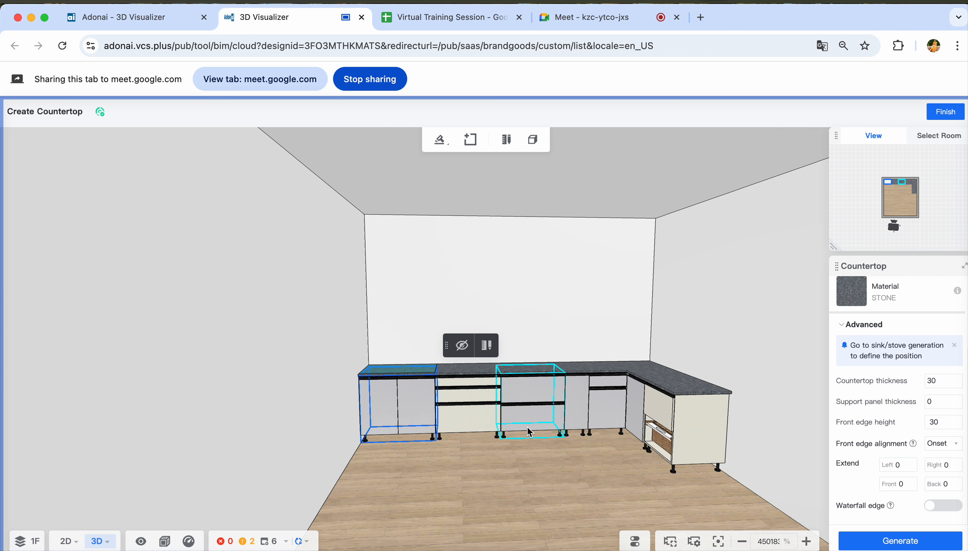
{"action": "left_click", "coordinate": [487, 418], "text": "shift"}
{"action": "left_click", "coordinate": [538, 417], "text": "shift"}
{"action": "left_click", "coordinate": [577, 415], "text": "shift"}
{"action": "left_click", "coordinate": [608, 412], "text": "shift"}
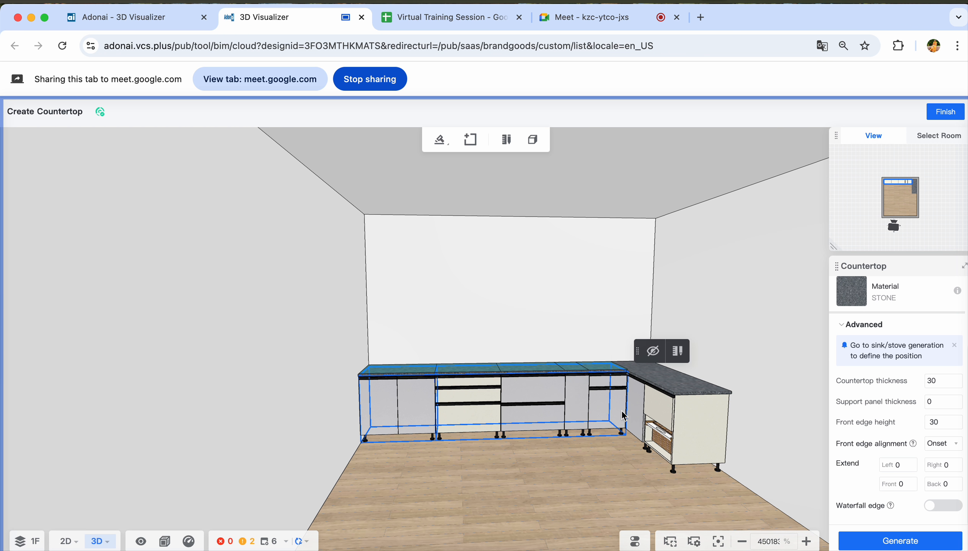
{"action": "left_click", "coordinate": [638, 415], "text": "shift"}
{"action": "left_click", "coordinate": [664, 414], "text": "shift"}
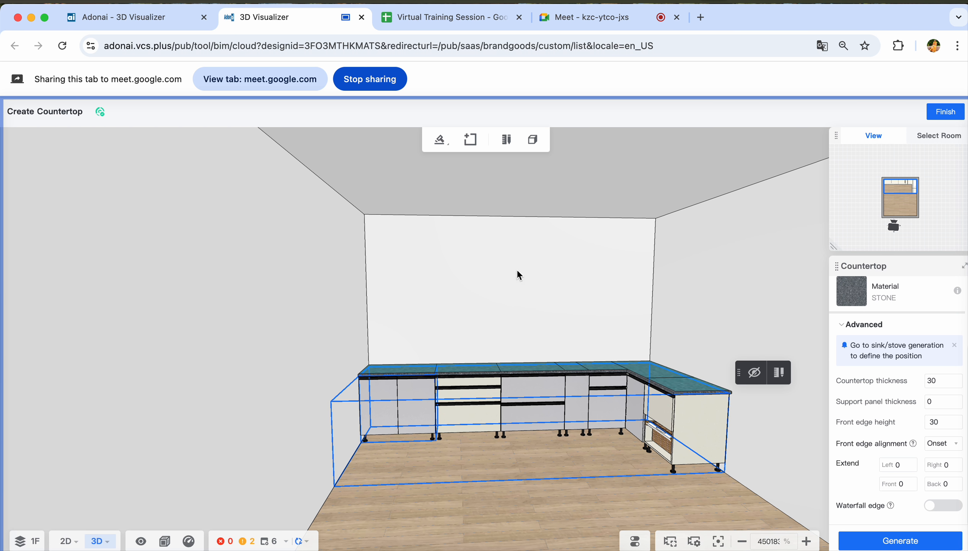
{"action": "left_click", "coordinate": [443, 139]}
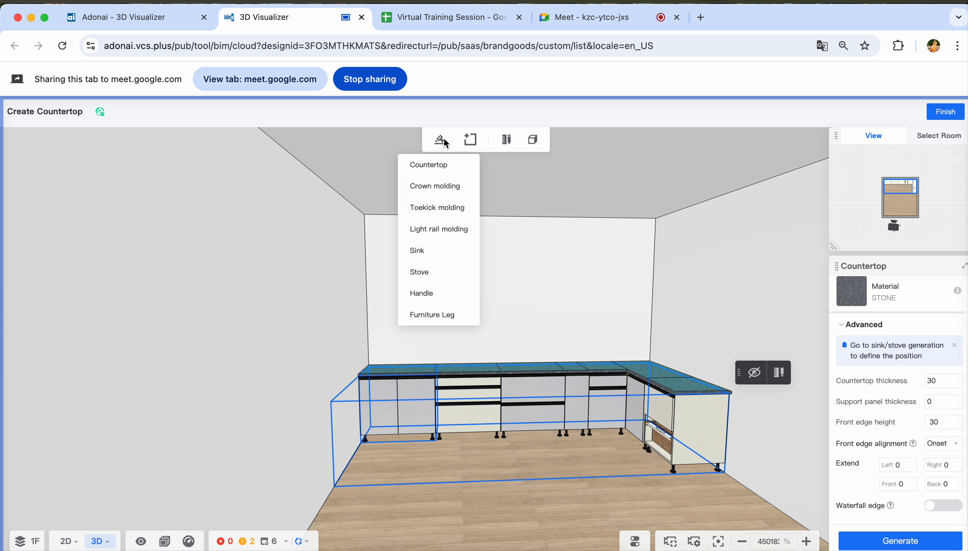
{"action": "left_click", "coordinate": [446, 210]}
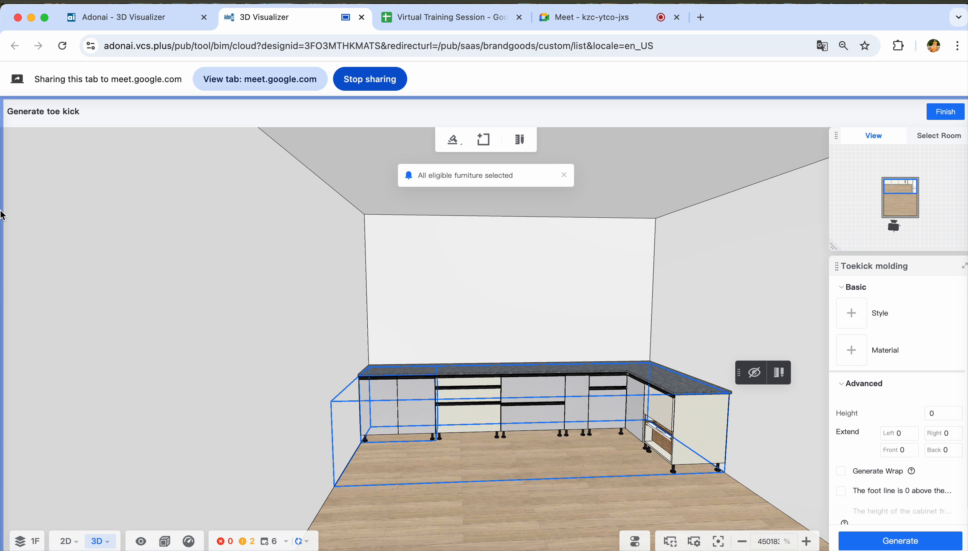
Give the toekick molding the Toekick Molding 5 style from the public catalog
{"action": "left_click", "coordinate": [851, 312]}
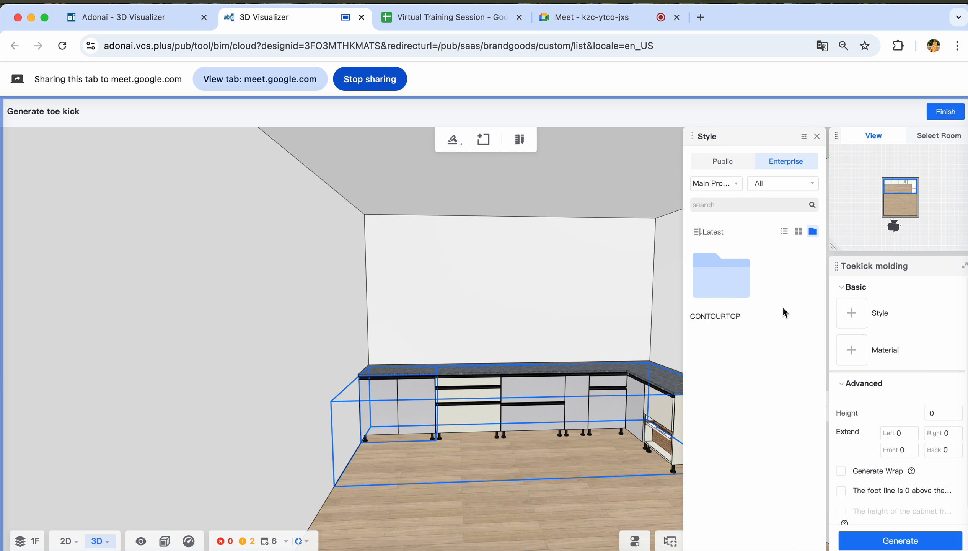
{"action": "left_click", "coordinate": [727, 293]}
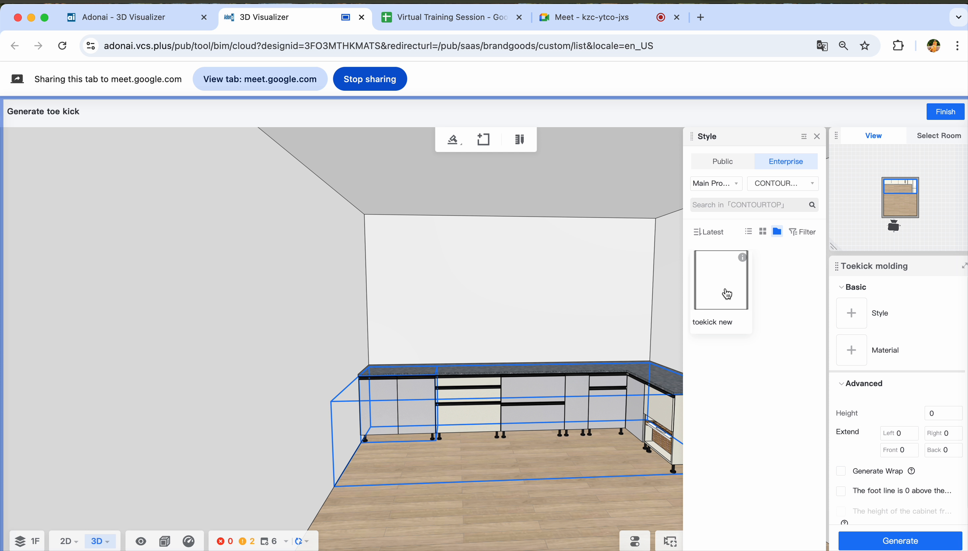
{"action": "left_click", "coordinate": [764, 232]}
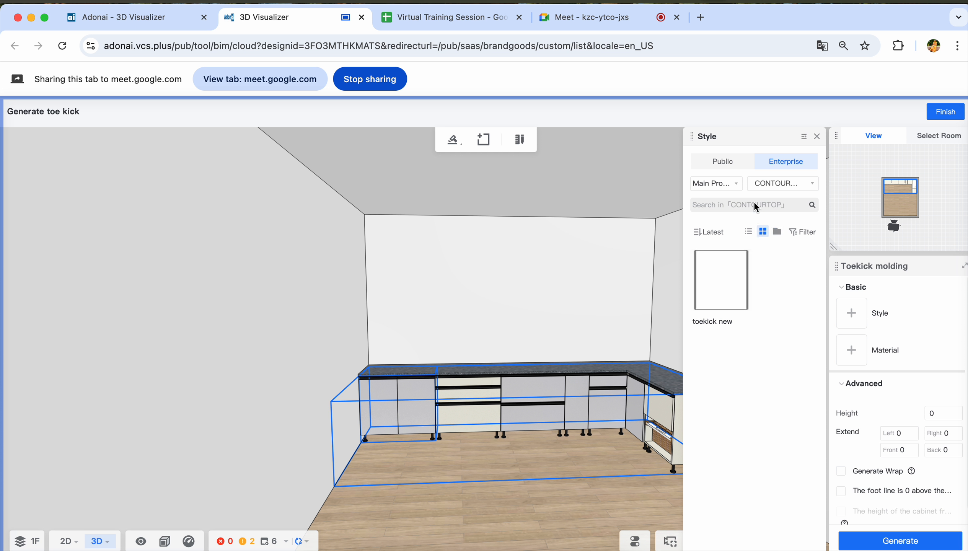
{"action": "left_click", "coordinate": [721, 163]}
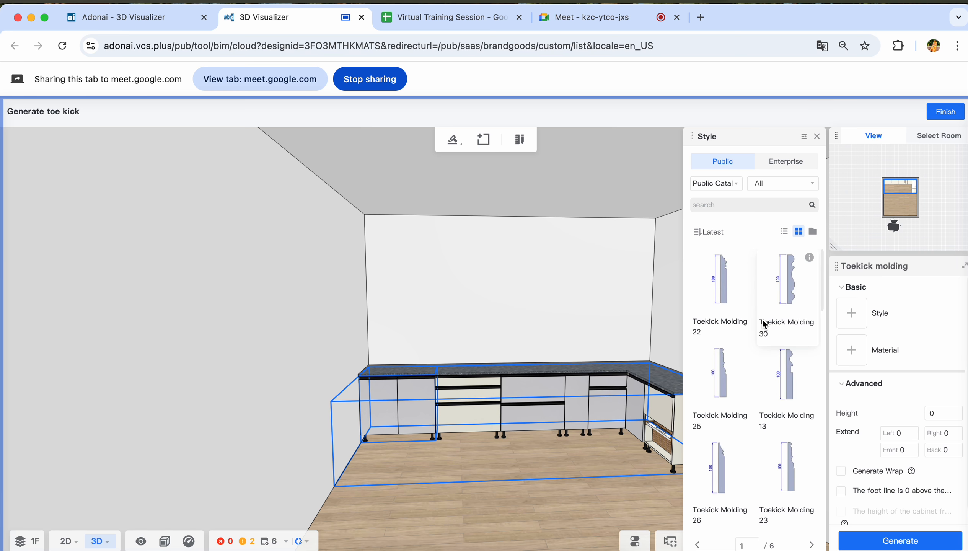
{"action": "scroll", "coordinate": [775, 369], "scroll_direction": "down", "scroll_amount": 1}
{"action": "scroll", "coordinate": [777, 376], "scroll_direction": "down", "scroll_amount": 5}
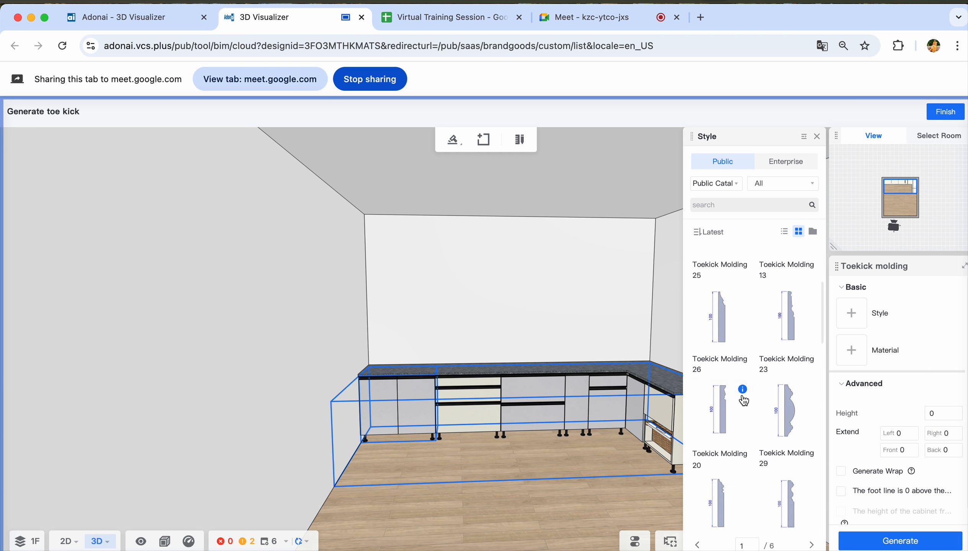
{"action": "scroll", "coordinate": [719, 386], "scroll_direction": "down", "scroll_amount": 10}
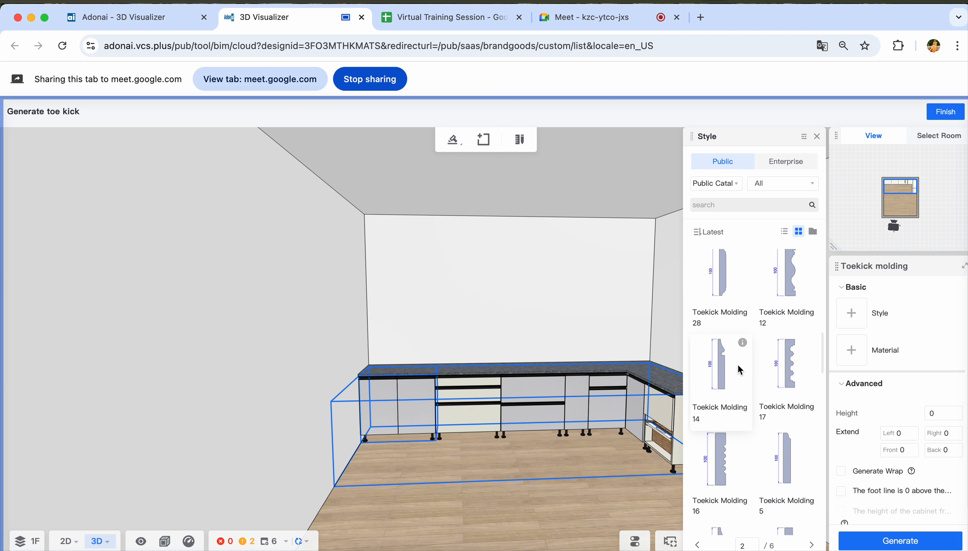
{"action": "left_click", "coordinate": [772, 418]}
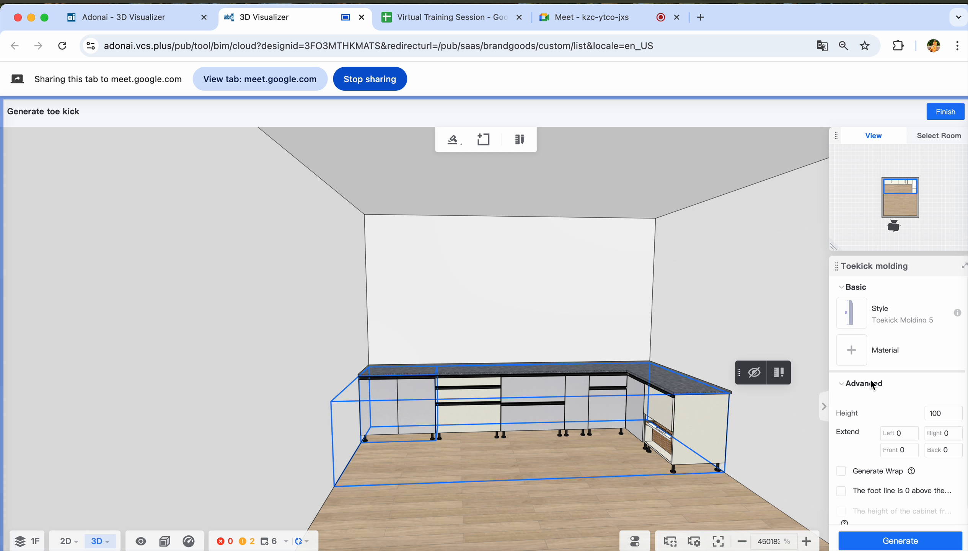
Assign the enterprise material 5391+SUD+Oslo to the toekick molding
{"action": "left_click", "coordinate": [842, 348]}
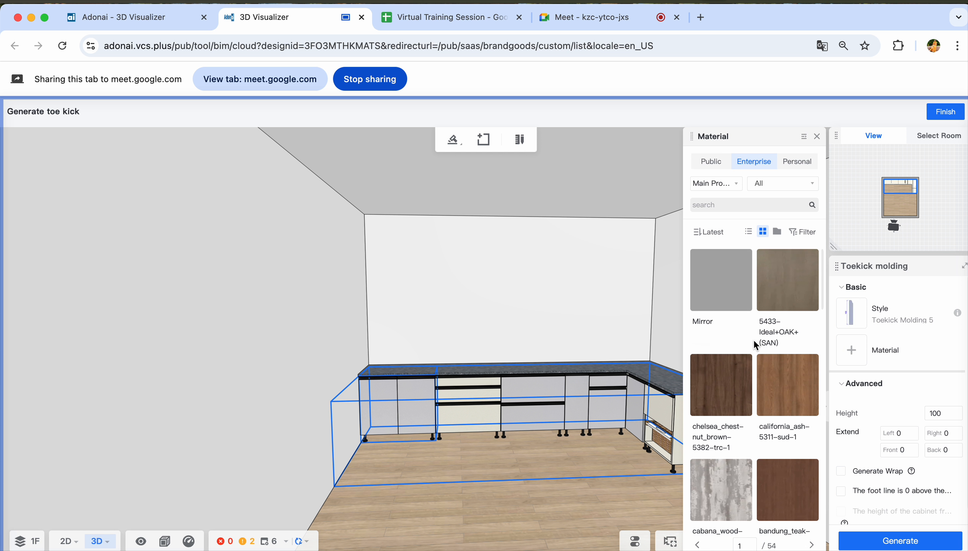
{"action": "scroll", "coordinate": [767, 298], "scroll_direction": "down", "scroll_amount": 4}
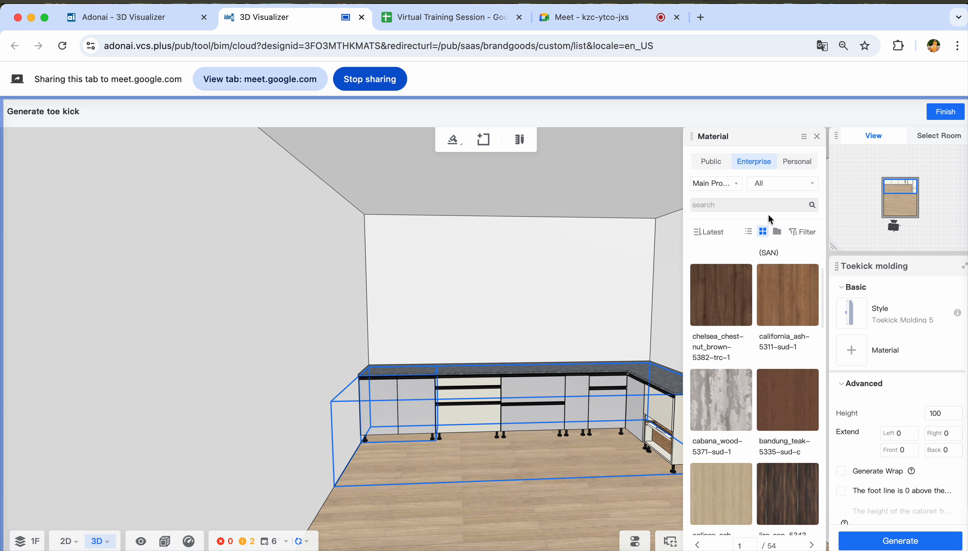
{"action": "scroll", "coordinate": [768, 373], "scroll_direction": "down", "scroll_amount": 5}
{"action": "left_click", "coordinate": [786, 381]}
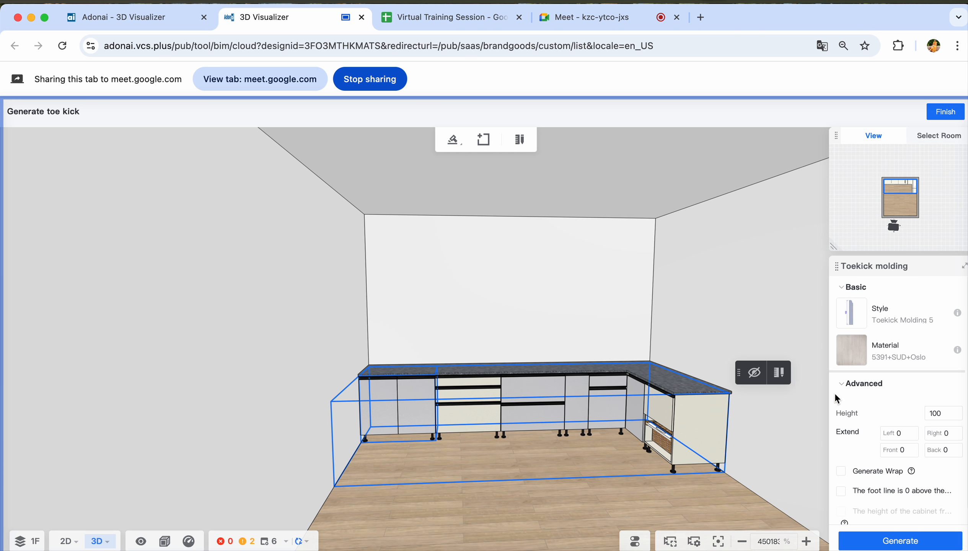
Generate the toe kick with Generate Wrap and the 0 foot line option enabled, and finish the toe kick tool
{"action": "scroll", "coordinate": [924, 432], "scroll_direction": "down", "scroll_amount": 1}
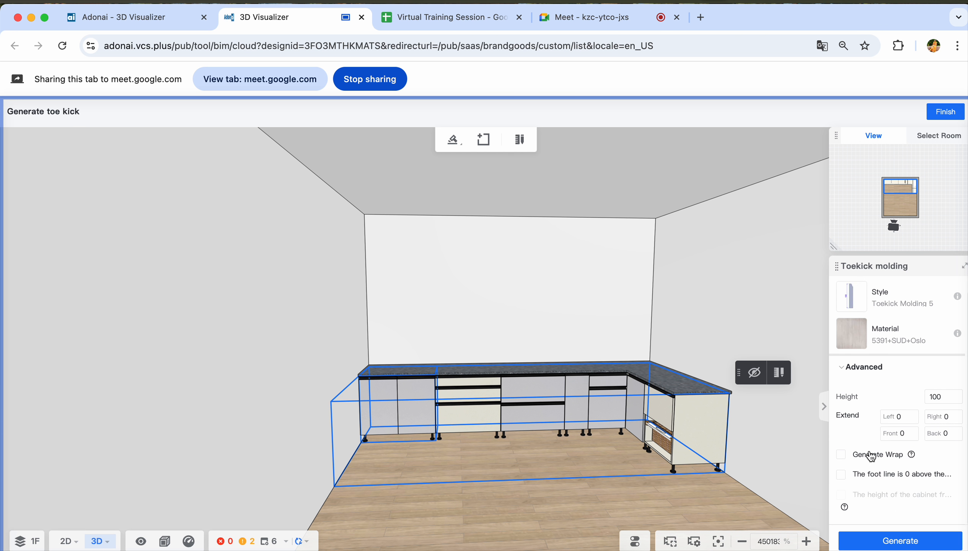
{"action": "left_click", "coordinate": [841, 454]}
{"action": "left_click", "coordinate": [841, 476]}
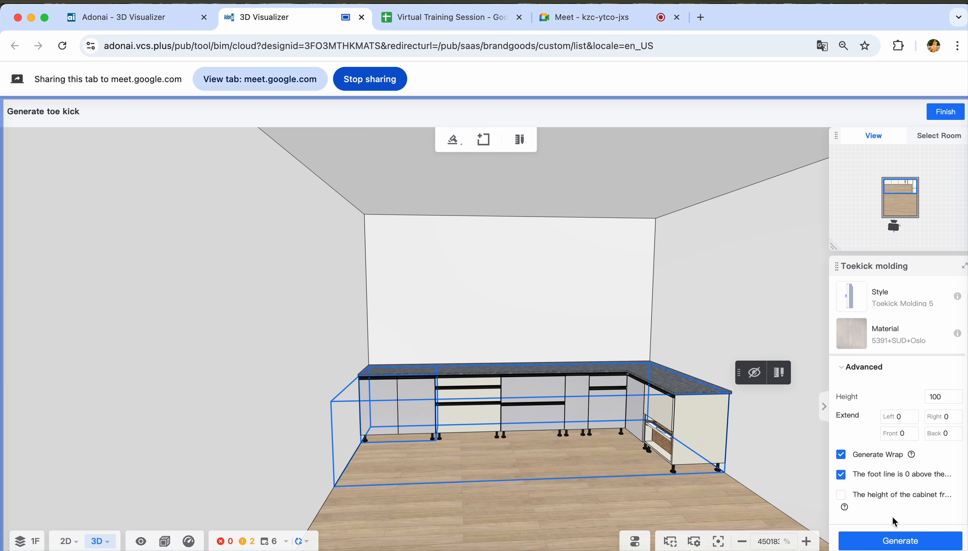
{"action": "left_click", "coordinate": [895, 545]}
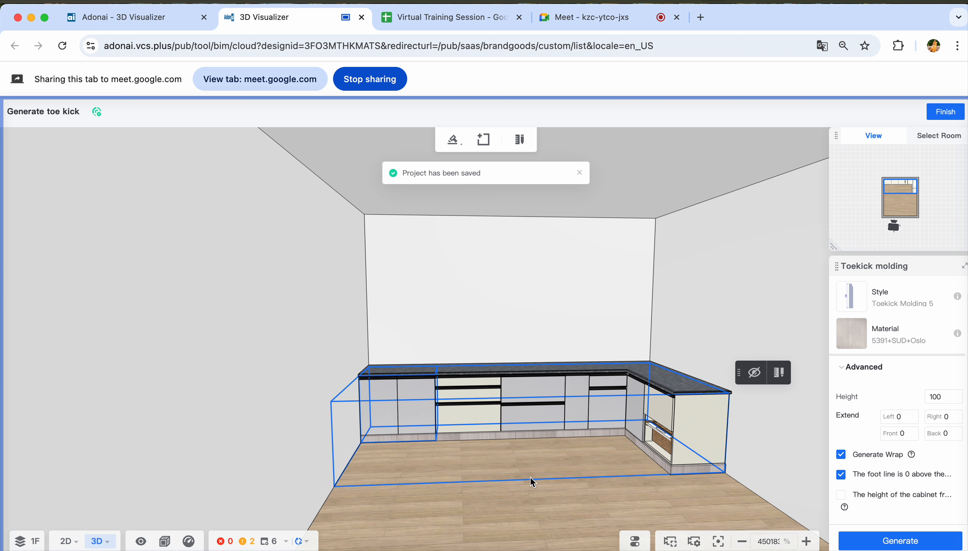
{"action": "mouse_move", "coordinate": [529, 479]}
{"action": "left_mouse_down"}
{"action": "mouse_move", "coordinate": [508, 495]}
{"action": "mouse_move", "coordinate": [590, 497]}
{"action": "mouse_move", "coordinate": [558, 475]}
{"action": "mouse_move", "coordinate": [531, 488]}
{"action": "mouse_move", "coordinate": [549, 477]}
{"action": "mouse_move", "coordinate": [523, 476]}
{"action": "left_mouse_up"}
{"action": "left_click", "coordinate": [523, 494]}
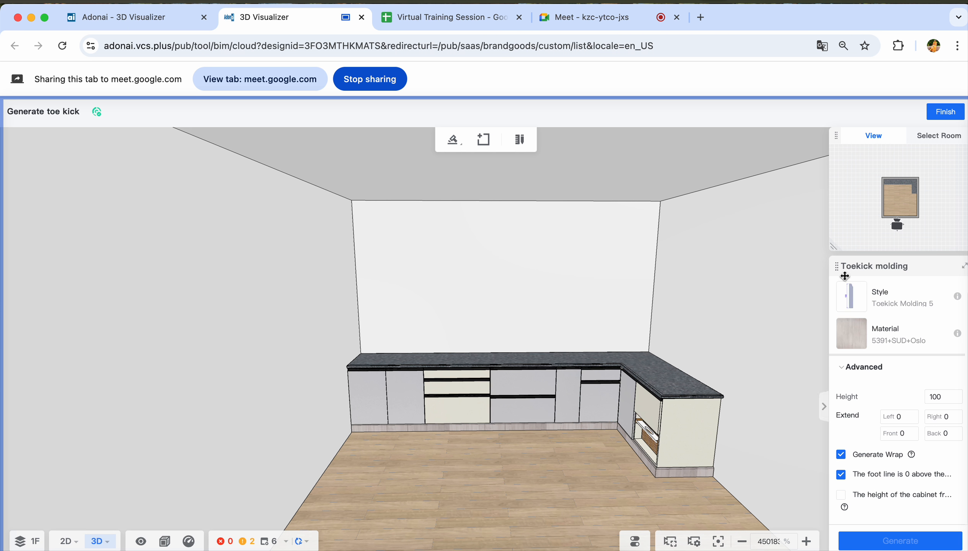
{"action": "left_click", "coordinate": [934, 116]}
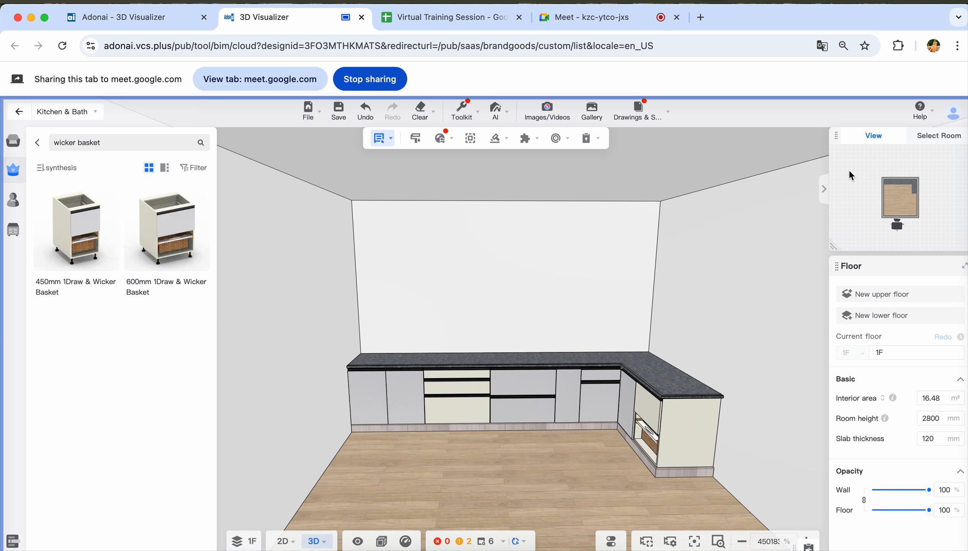
{"action": "left_click_drag", "start_coordinate": [534, 448], "coordinate": [539, 414]}
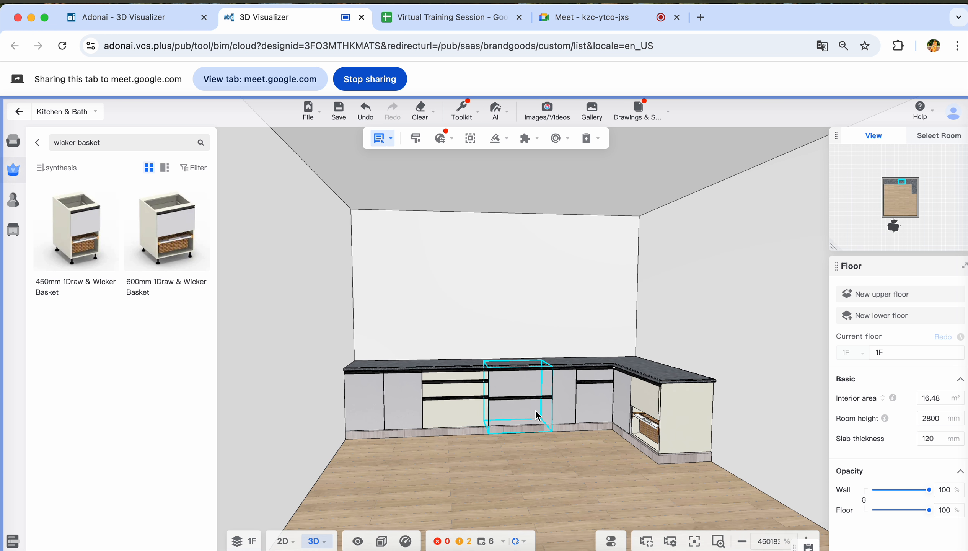
{"action": "left_click", "coordinate": [530, 411]}
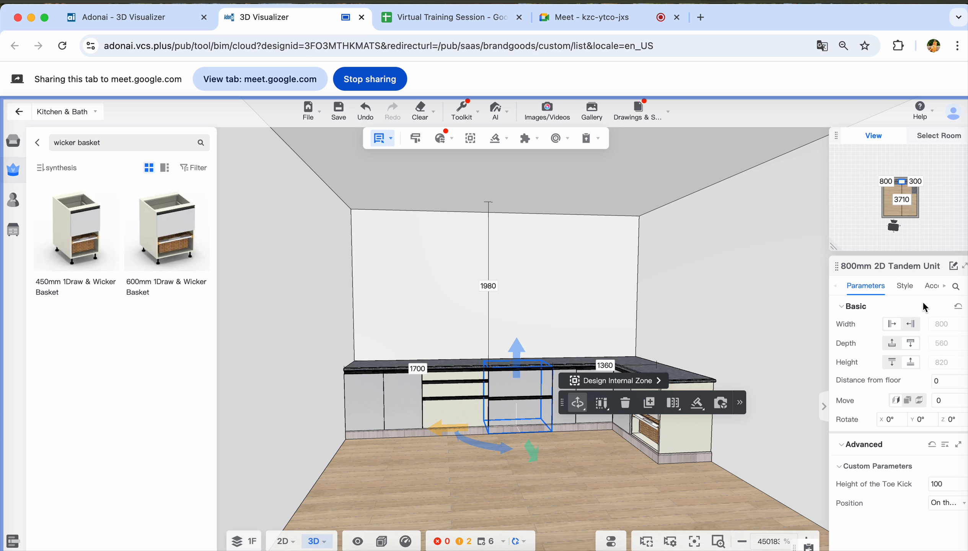
{"action": "left_click", "coordinate": [905, 286]}
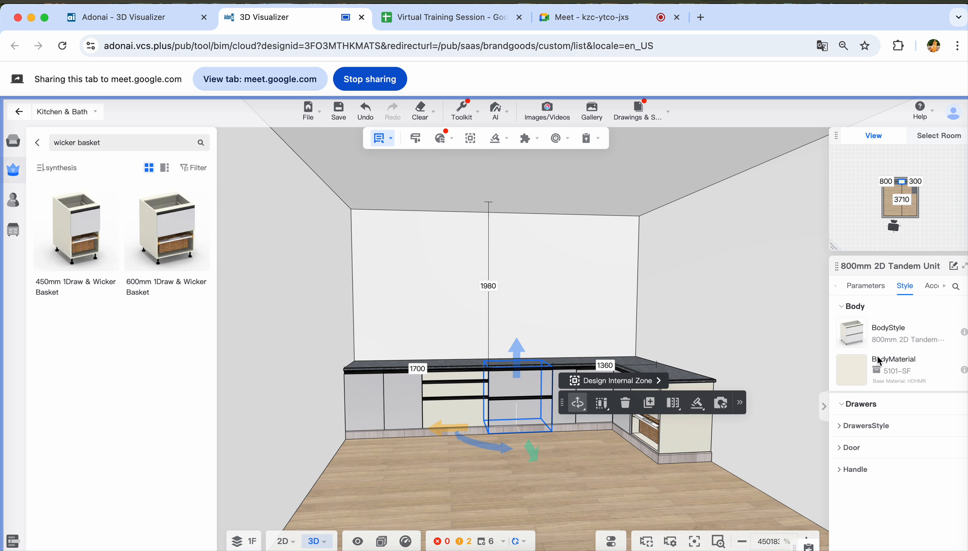
{"action": "left_click", "coordinate": [852, 371]}
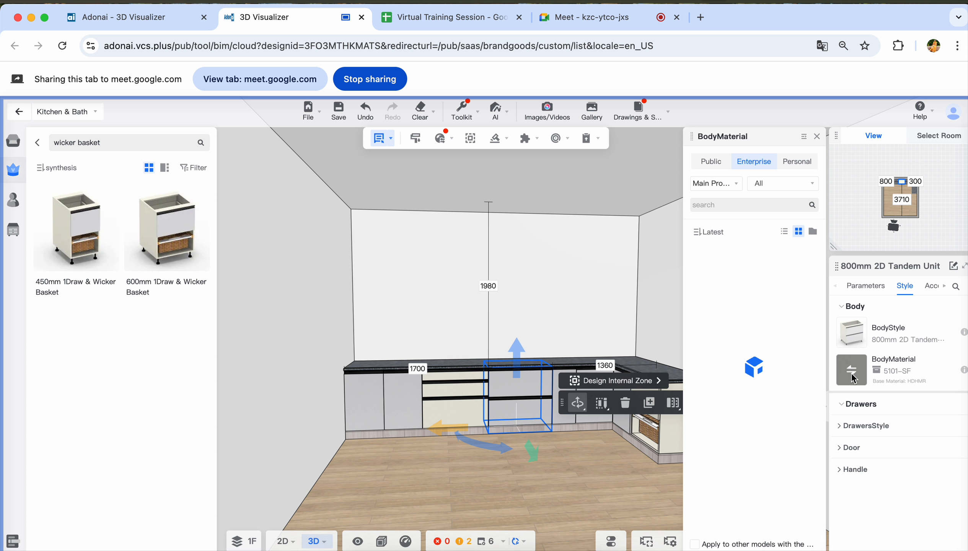
{"action": "left_click", "coordinate": [529, 482]}
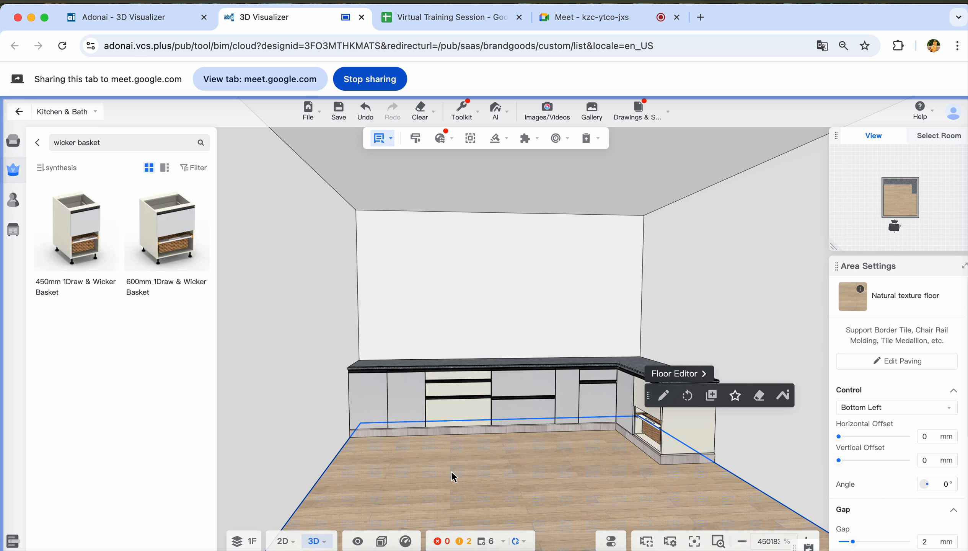
Open the doors and drawers of the base cabinets to inspect their interiors
{"action": "key", "text": "o"}
{"action": "left_click_drag", "start_coordinate": [448, 502], "coordinate": [511, 514]}
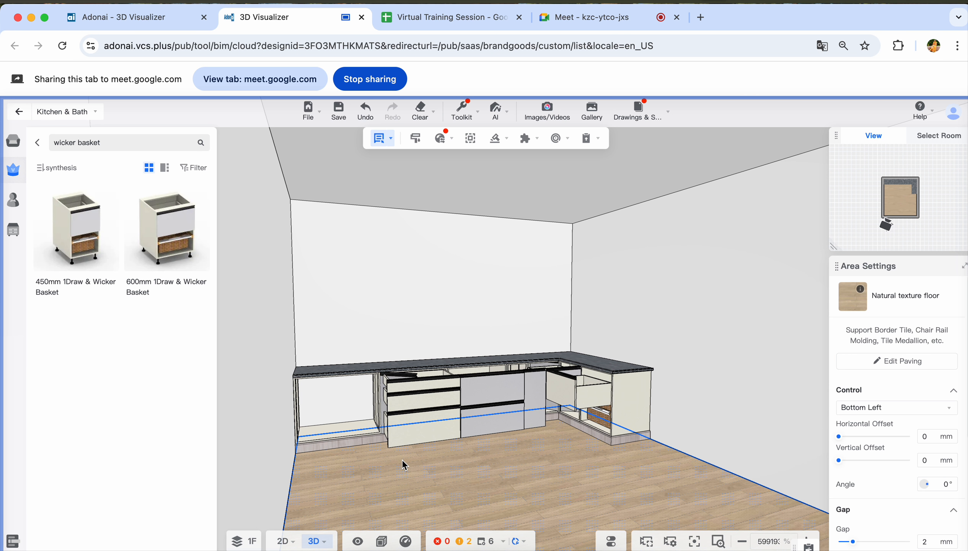
{"action": "left_click_drag", "start_coordinate": [393, 462], "coordinate": [426, 454]}
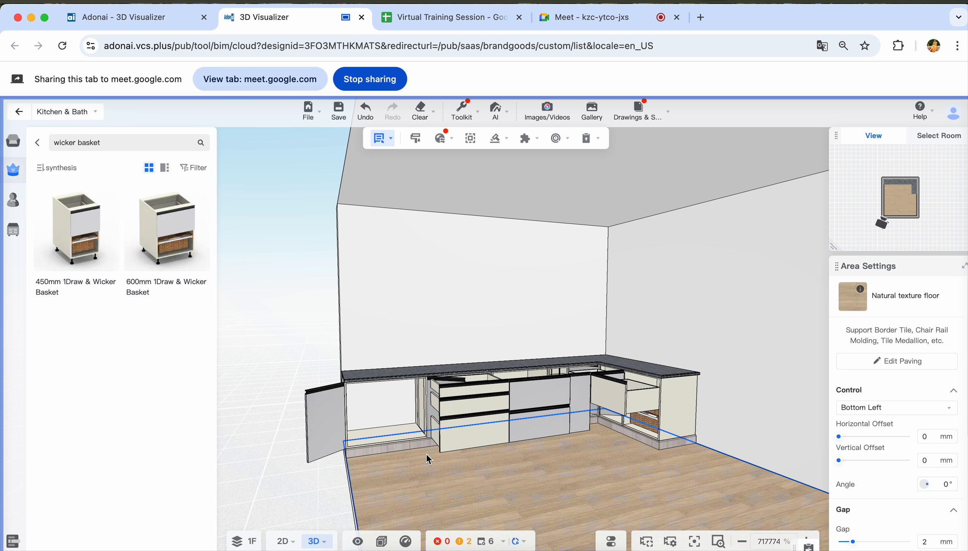
Set the body material of the 900mm Sink Unit to 5212-SF
{"action": "left_click", "coordinate": [386, 439]}
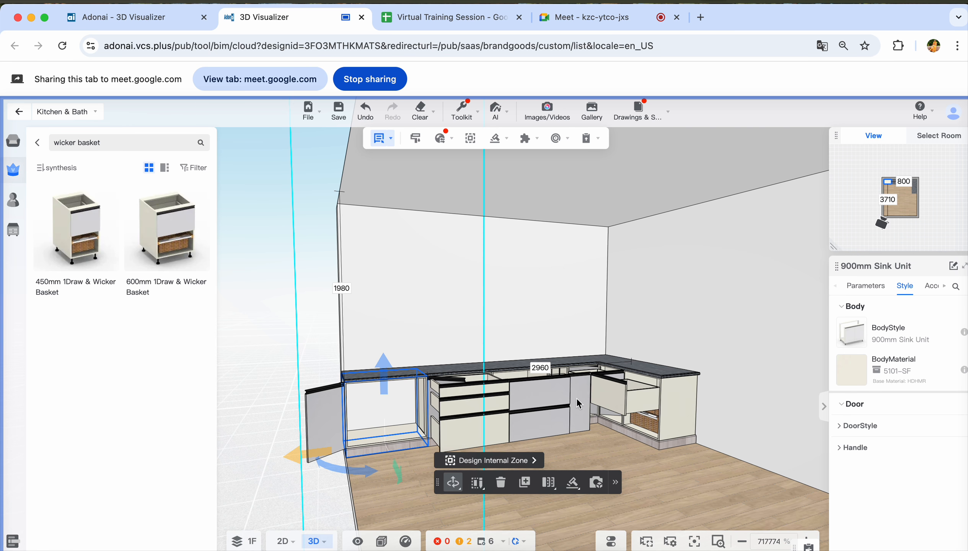
{"action": "left_click", "coordinate": [881, 286]}
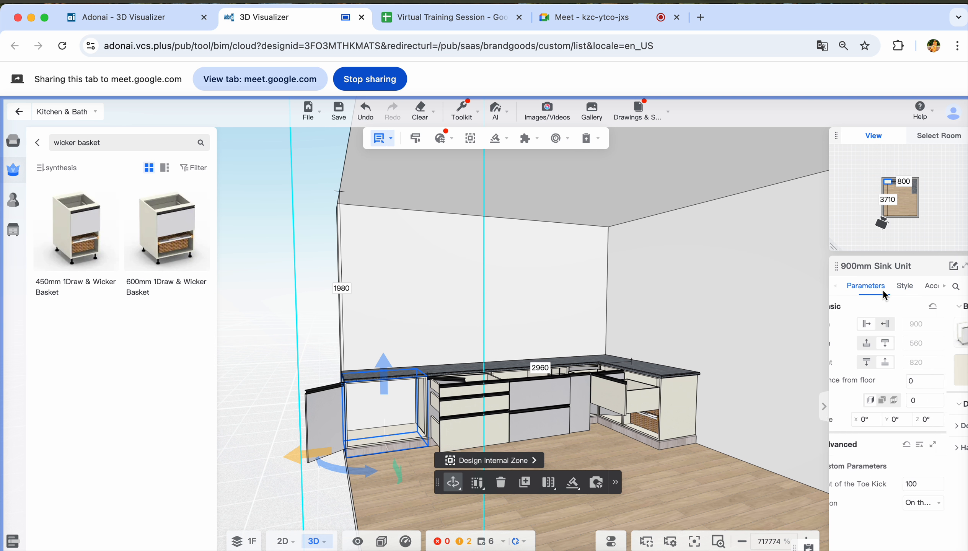
{"action": "left_click", "coordinate": [905, 288]}
{"action": "left_click", "coordinate": [852, 370]}
{"action": "left_click", "coordinate": [788, 294]}
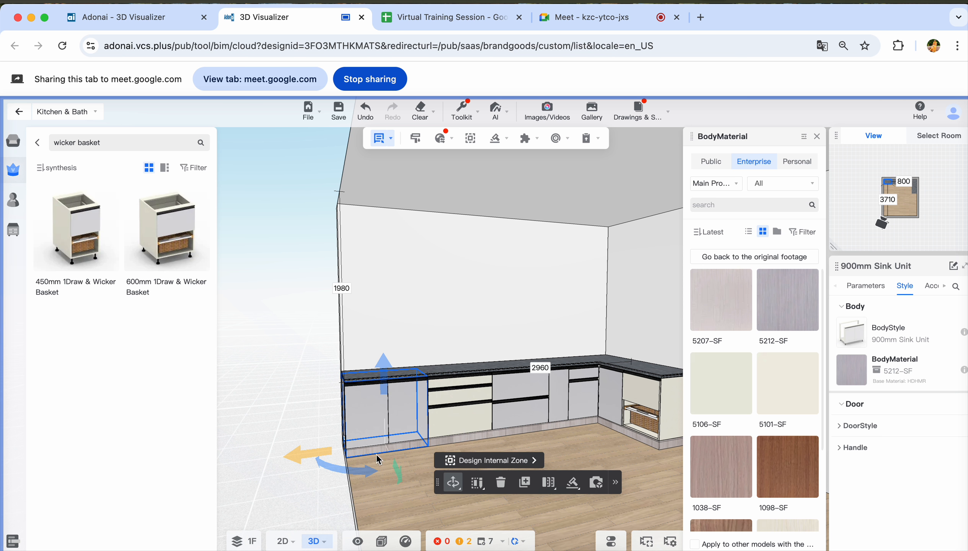
Set the door material of the 900mm Sink Unit to the enterprise material 5395+ARA+Urban+Oak
{"action": "left_click", "coordinate": [840, 425]}
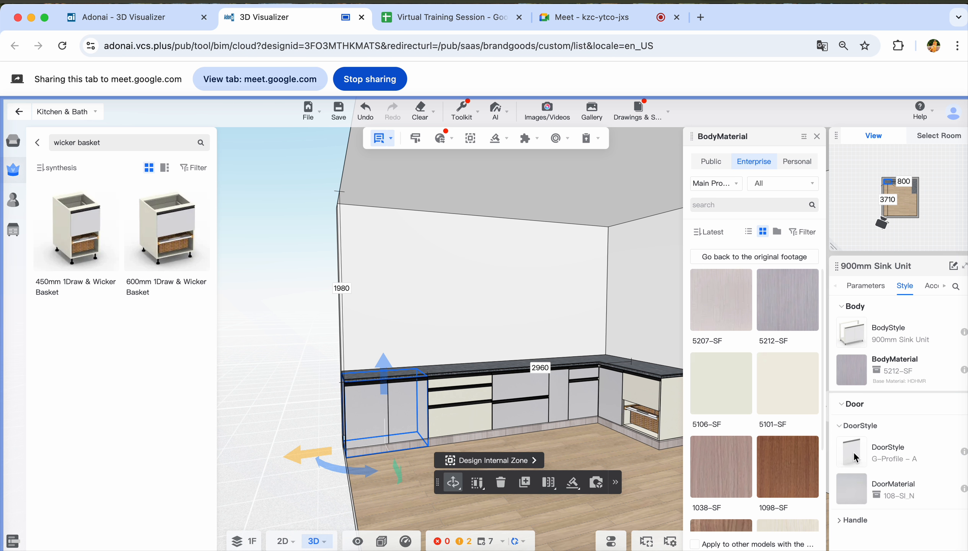
{"action": "left_click", "coordinate": [854, 492]}
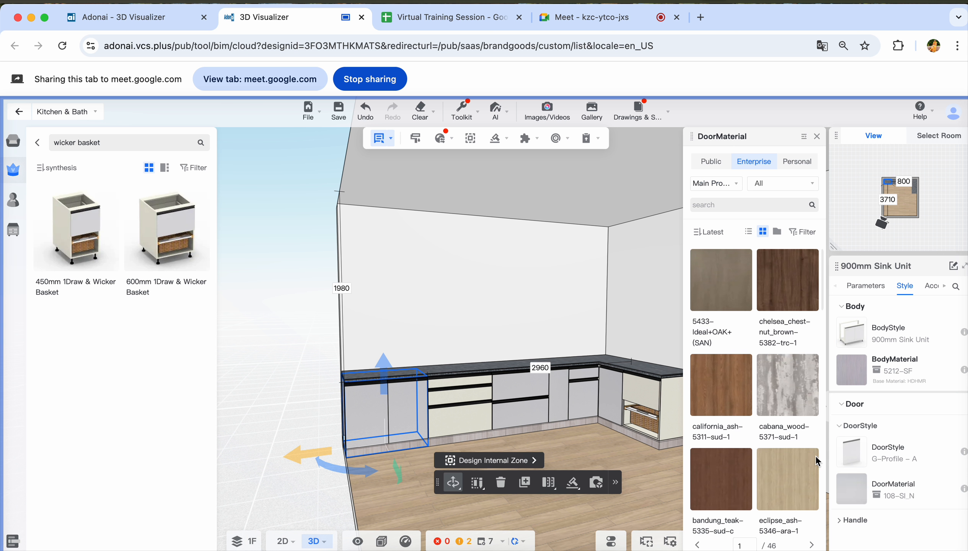
{"action": "scroll", "coordinate": [751, 369], "scroll_direction": "down", "scroll_amount": 10}
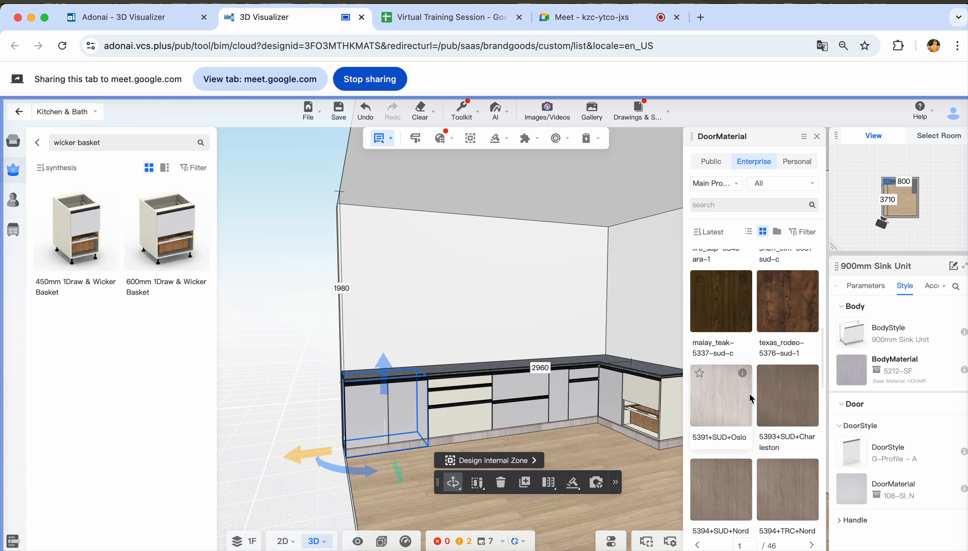
{"action": "scroll", "coordinate": [752, 400], "scroll_direction": "up", "scroll_amount": 5}
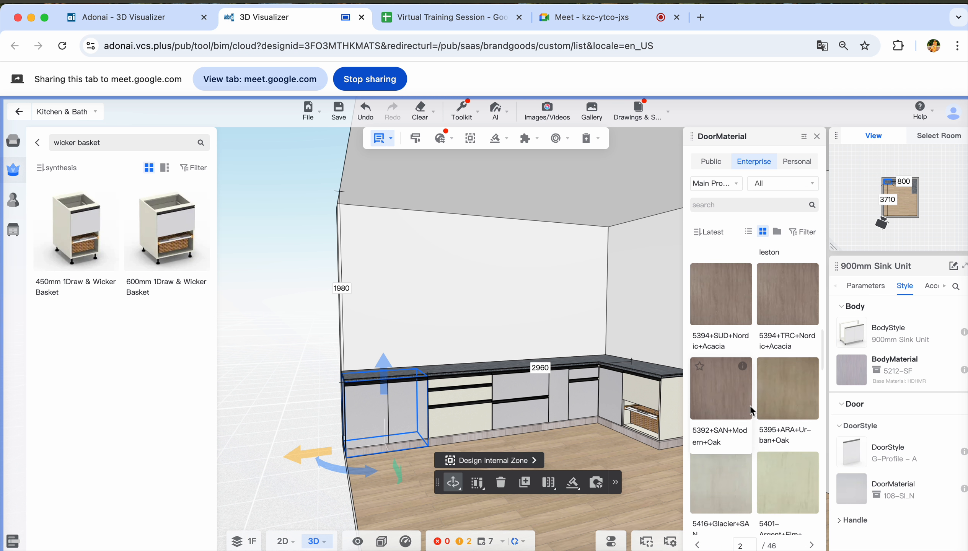
{"action": "left_click", "coordinate": [795, 394]}
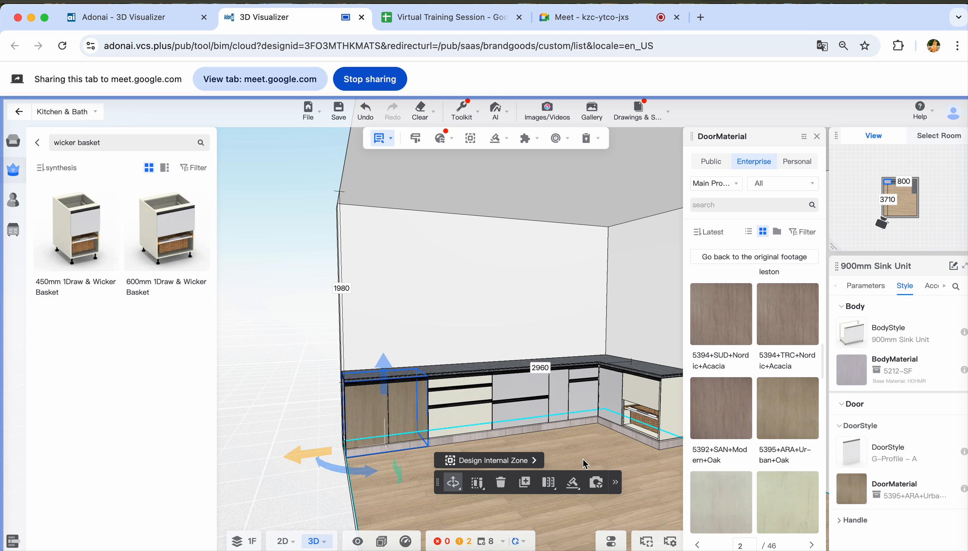
{"action": "mouse_move", "coordinate": [586, 465]}
{"action": "left_mouse_down"}
{"action": "mouse_move", "coordinate": [599, 461]}
{"action": "mouse_move", "coordinate": [588, 459]}
{"action": "left_mouse_up"}
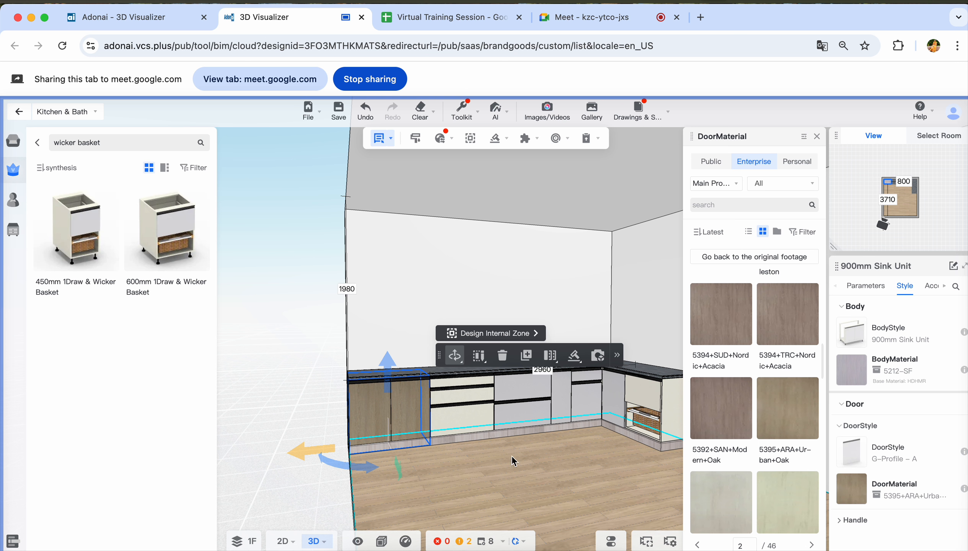
{"action": "left_click", "coordinate": [460, 480]}
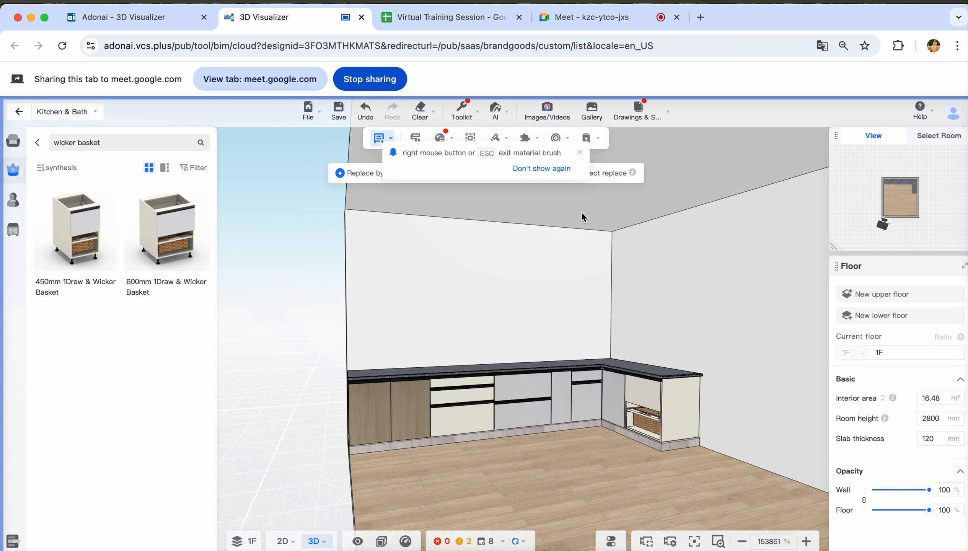
{"action": "left_click", "coordinate": [580, 152]}
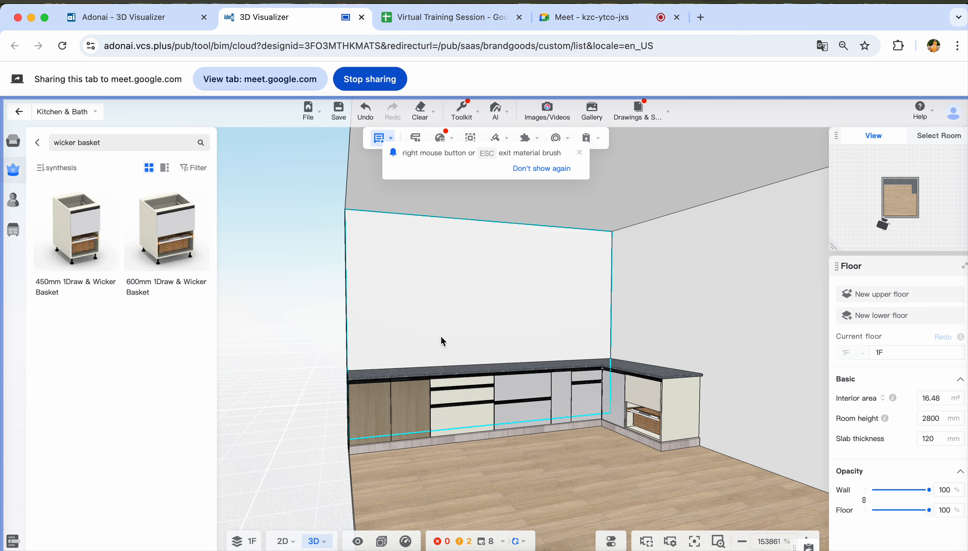
{"action": "left_click", "coordinate": [411, 408]}
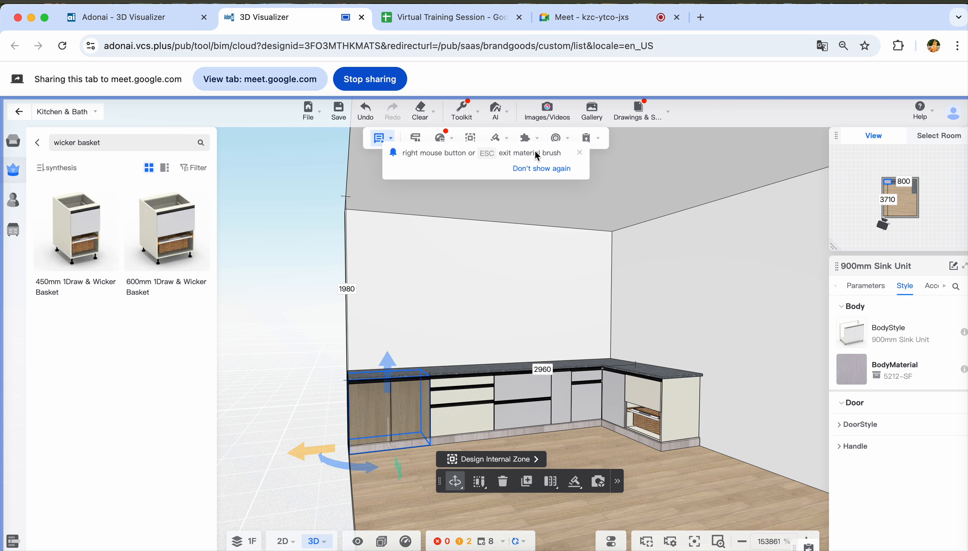
{"action": "left_click", "coordinate": [580, 153]}
{"action": "left_click_drag", "start_coordinate": [656, 465], "coordinate": [624, 465]}
{"action": "left_click", "coordinate": [591, 465]}
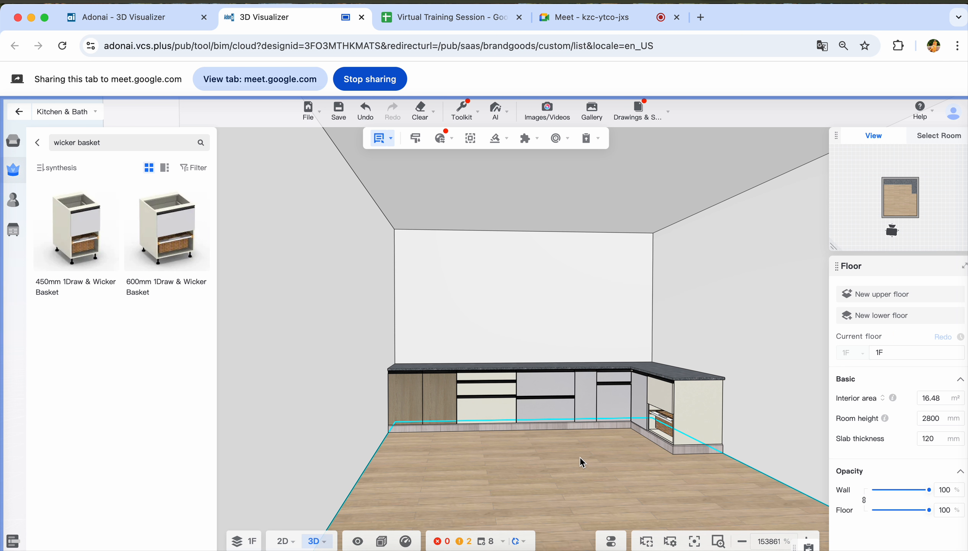
Copy the sink unit's door material to the fronts of the other base cabinets with the material brush using Replace by default
{"action": "key", "text": "m"}
{"action": "left_click", "coordinate": [434, 395]}
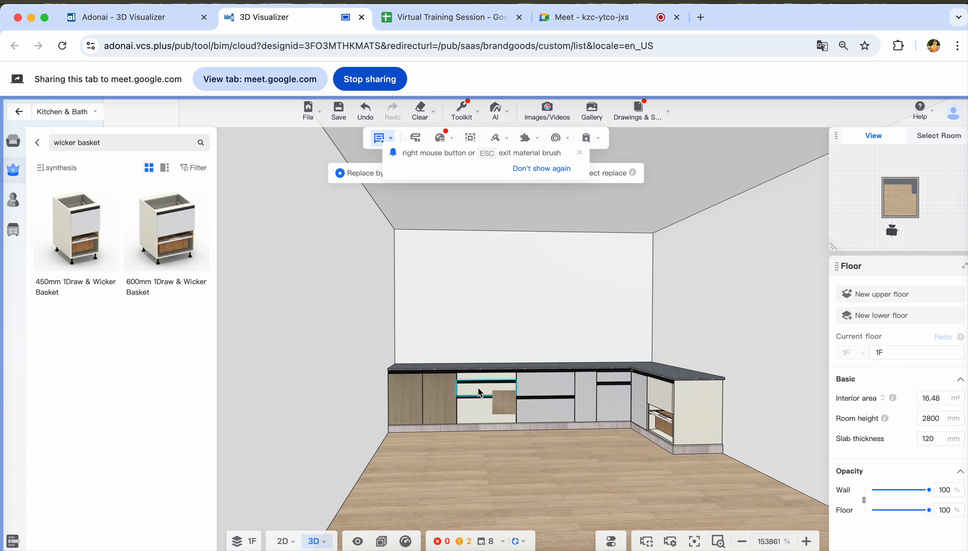
{"action": "left_click", "coordinate": [480, 393]}
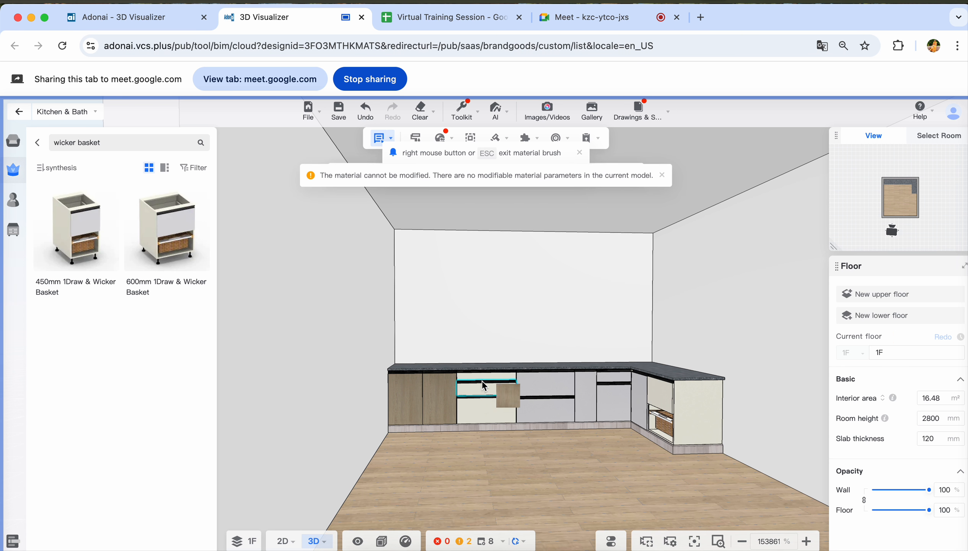
{"action": "left_click", "coordinate": [554, 407]}
{"action": "left_click", "coordinate": [590, 400]}
{"action": "left_click", "coordinate": [608, 403]}
{"action": "left_click", "coordinate": [618, 378]}
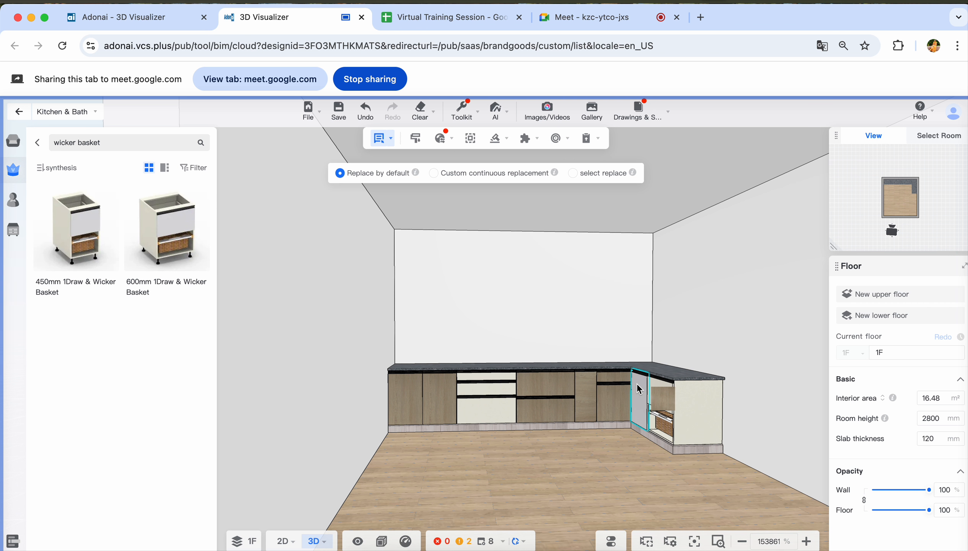
{"action": "left_click", "coordinate": [624, 425]}
{"action": "key", "text": "Escape"}
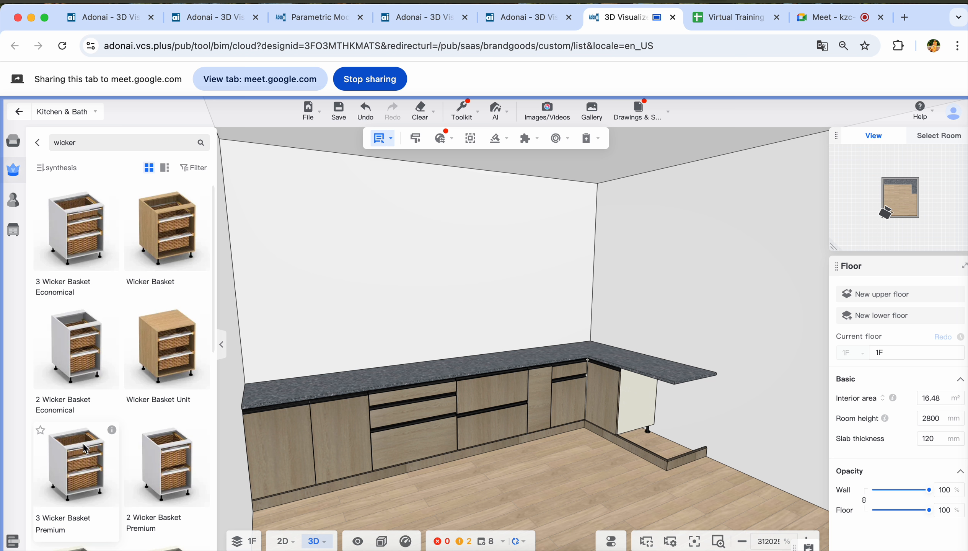
Place a Wicker Basket Unit under the countertop at the end of the short run and orient its open front toward the room
{"action": "left_click", "coordinate": [678, 419]}
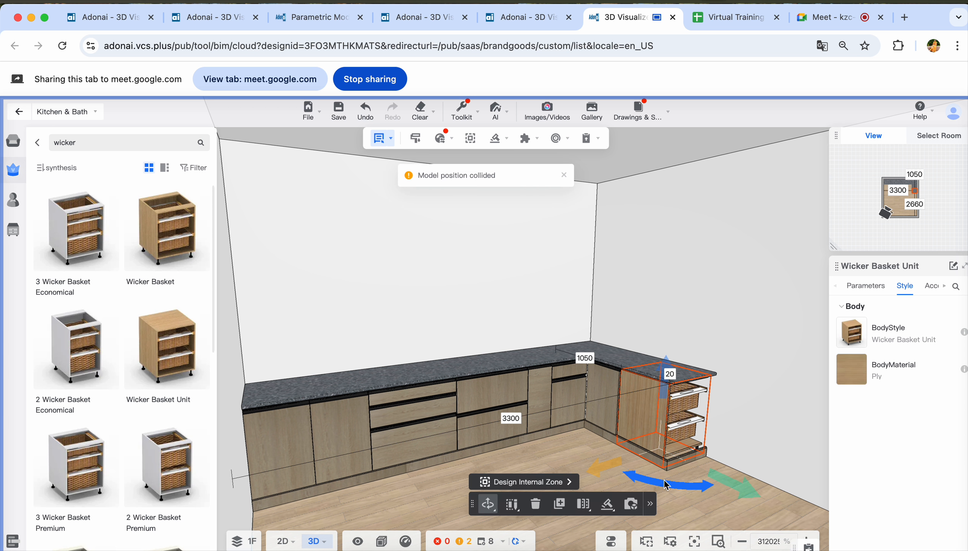
{"action": "left_click_drag", "start_coordinate": [660, 486], "coordinate": [623, 448]}
{"action": "left_click_drag", "start_coordinate": [700, 447], "coordinate": [663, 486]}
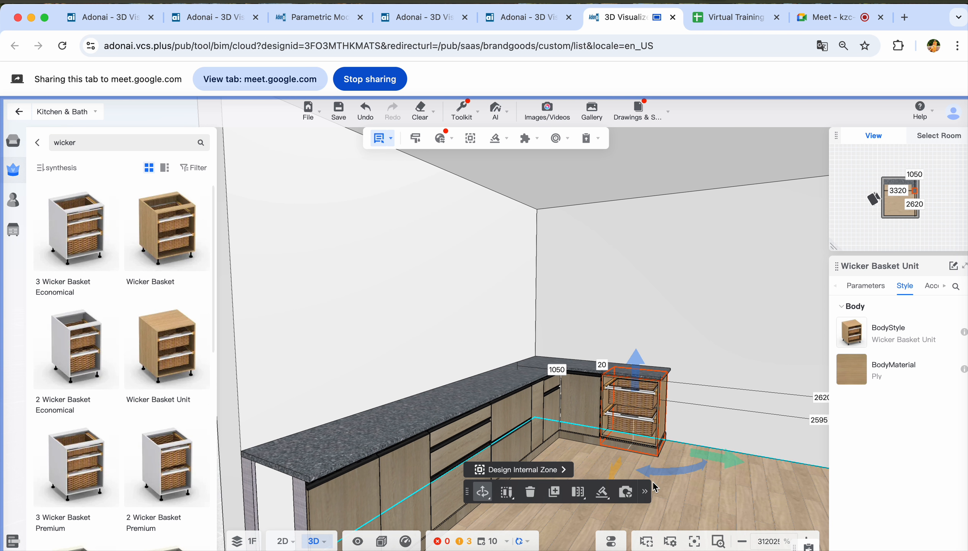
{"action": "right_click", "coordinate": [659, 487]}
{"action": "left_click", "coordinate": [687, 486]}
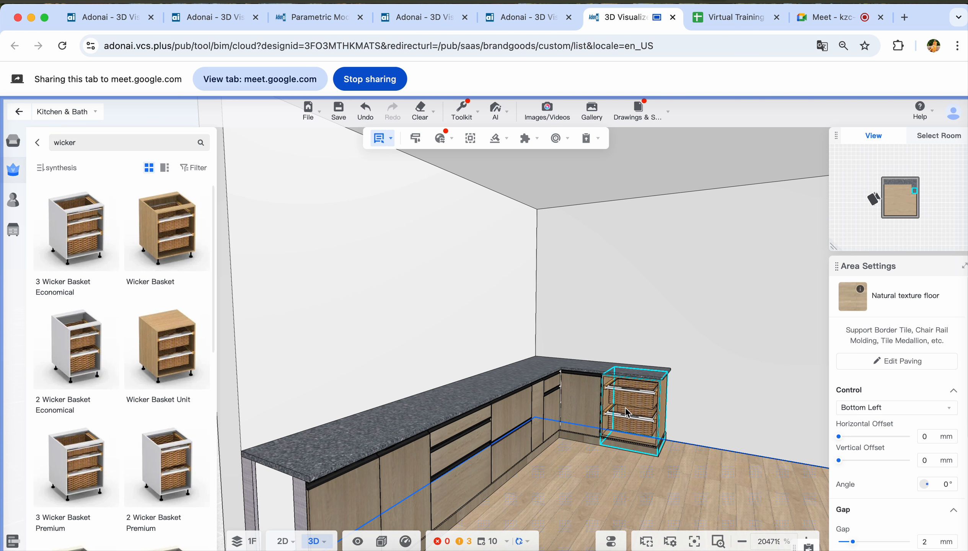
{"action": "left_click", "coordinate": [597, 453]}
{"action": "left_click", "coordinate": [584, 396]}
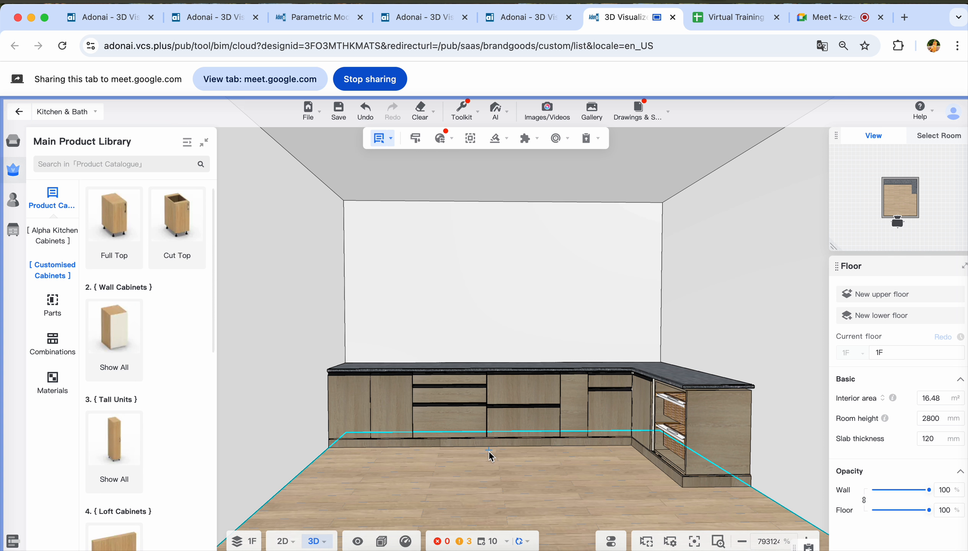
Open the Functional Units category of the wall cabinets in the Alpha Kitchen Cabinets catalogue
{"action": "left_click", "coordinate": [493, 457]}
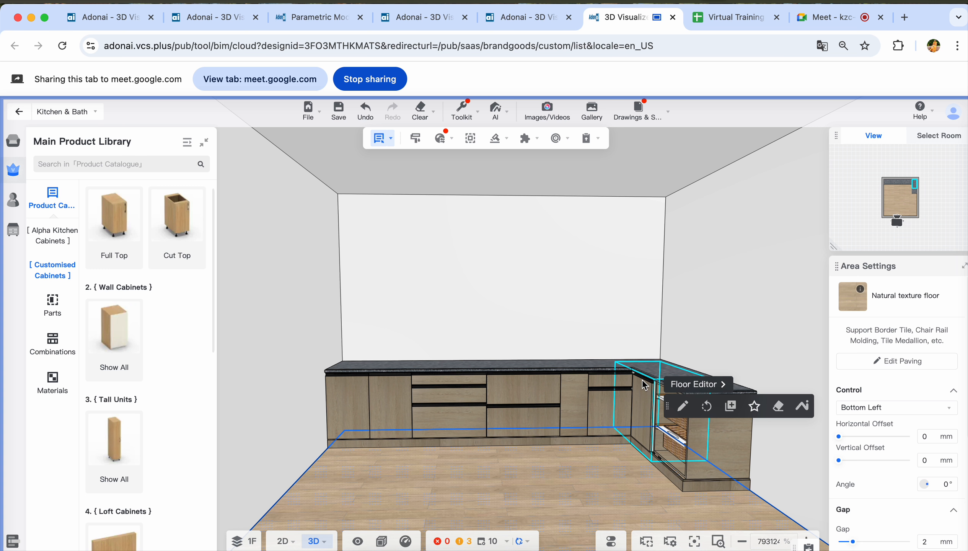
{"action": "left_click_drag", "start_coordinate": [579, 456], "coordinate": [603, 467]}
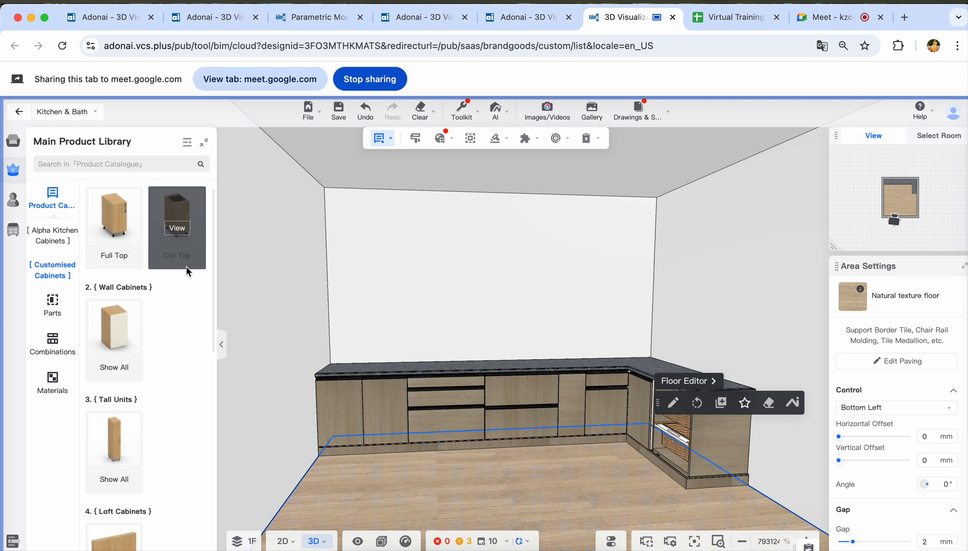
{"action": "left_click", "coordinate": [53, 235]}
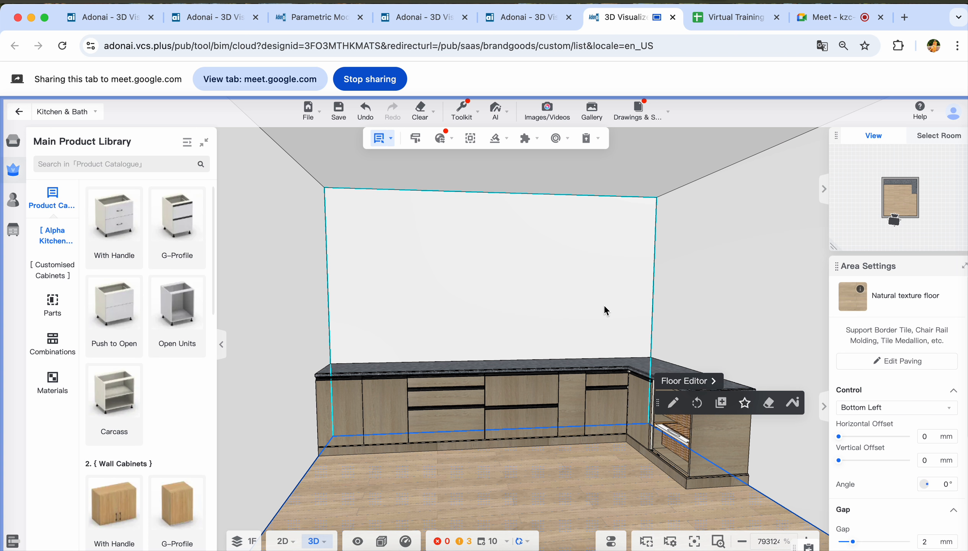
{"action": "scroll", "coordinate": [155, 367], "scroll_direction": "down", "scroll_amount": 5}
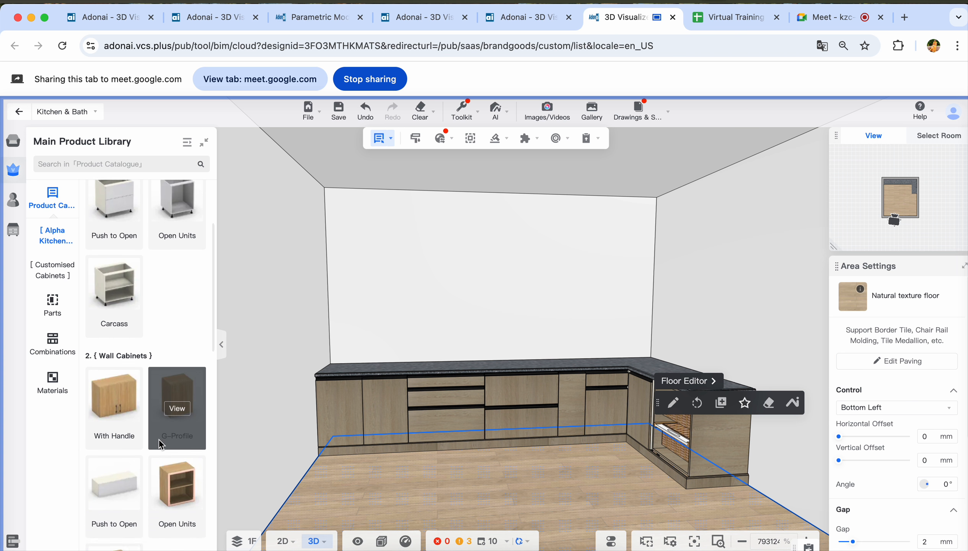
{"action": "scroll", "coordinate": [119, 403], "scroll_direction": "down", "scroll_amount": 4}
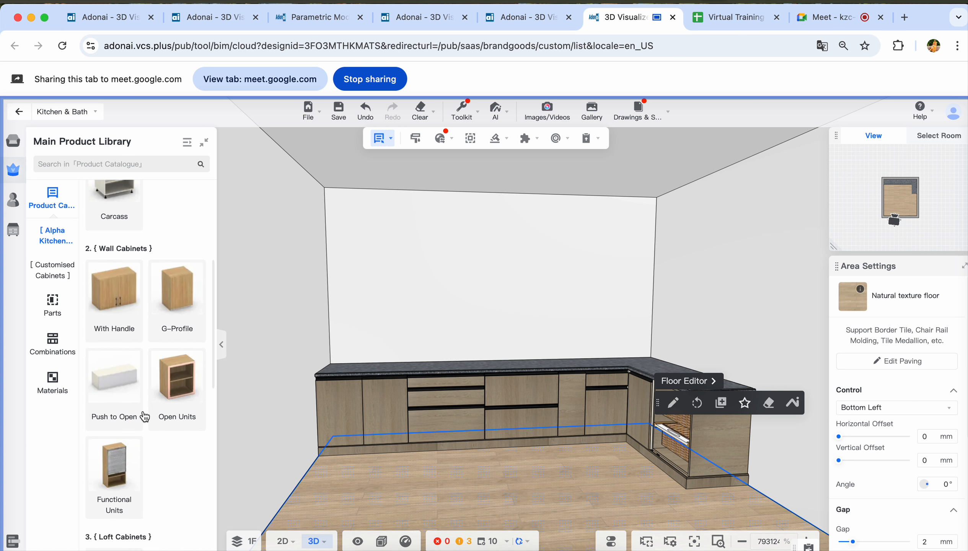
{"action": "left_click", "coordinate": [121, 399]}
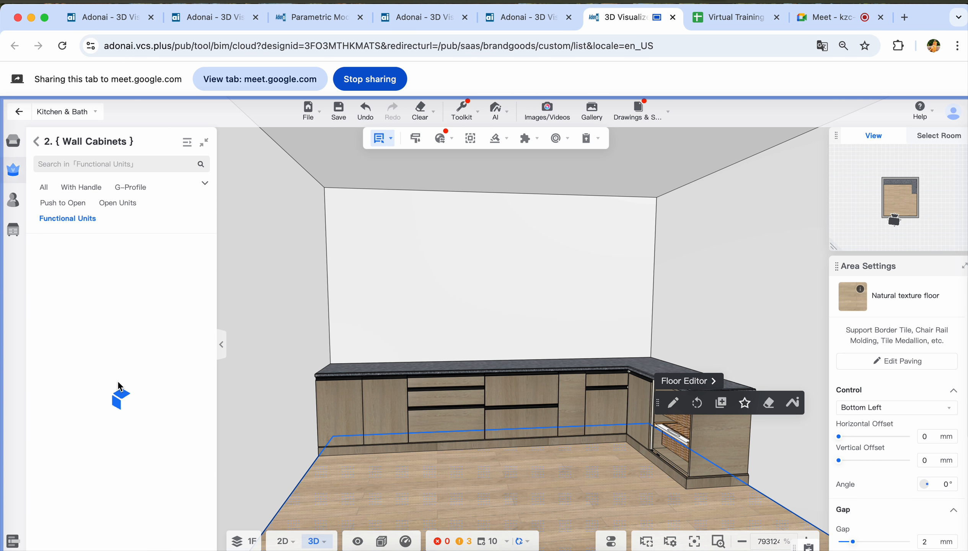
Place a 600mm Open Aqua Unit on the back wall above the sink unit and move it flush against the left side wall
{"action": "scroll", "coordinate": [131, 346], "scroll_direction": "down", "scroll_amount": 5}
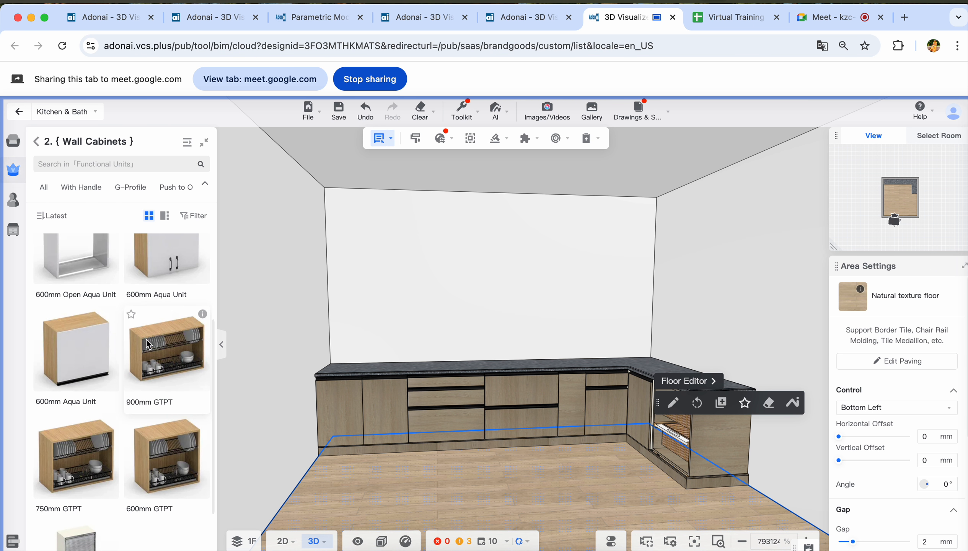
{"action": "scroll", "coordinate": [147, 315], "scroll_direction": "up", "scroll_amount": 1}
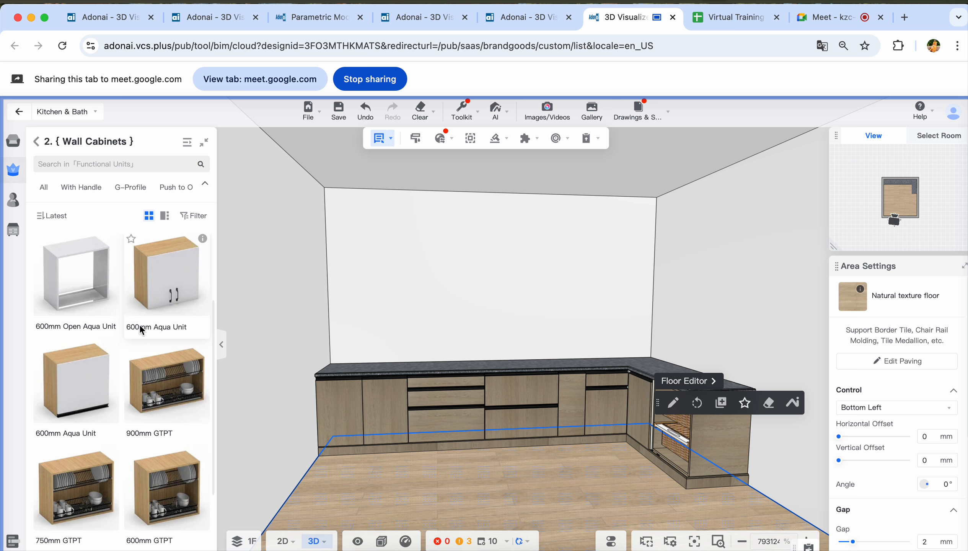
{"action": "scroll", "coordinate": [100, 292], "scroll_direction": "up", "scroll_amount": 2}
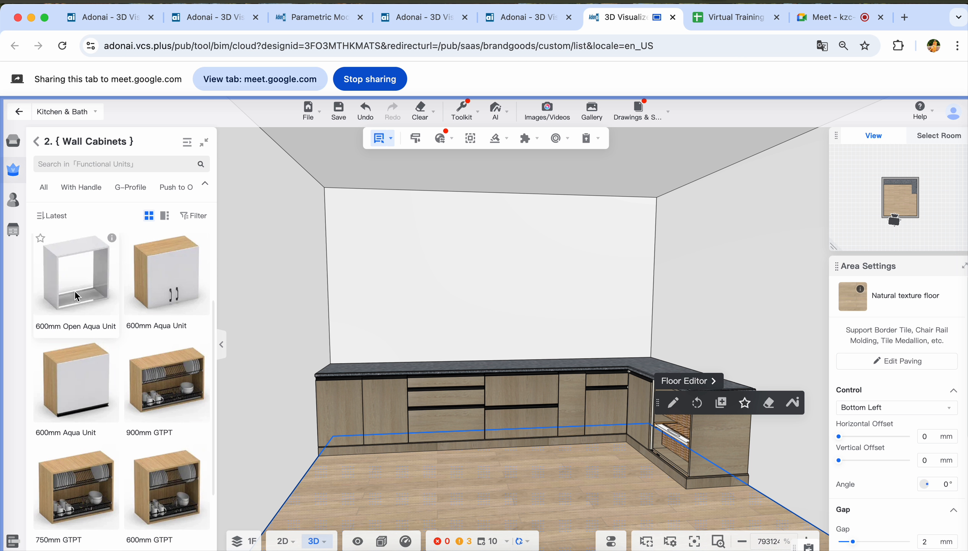
{"action": "left_click", "coordinate": [101, 292]}
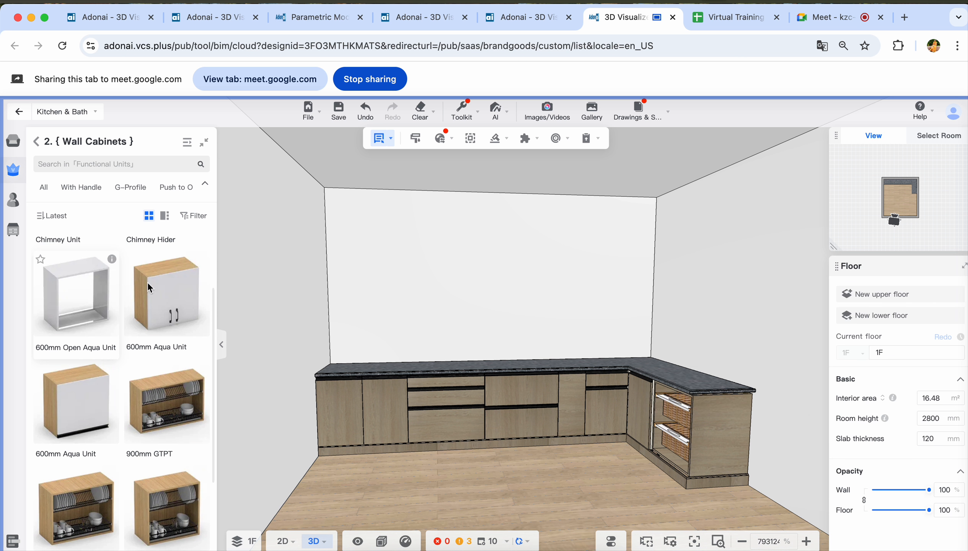
{"action": "left_click", "coordinate": [368, 270]}
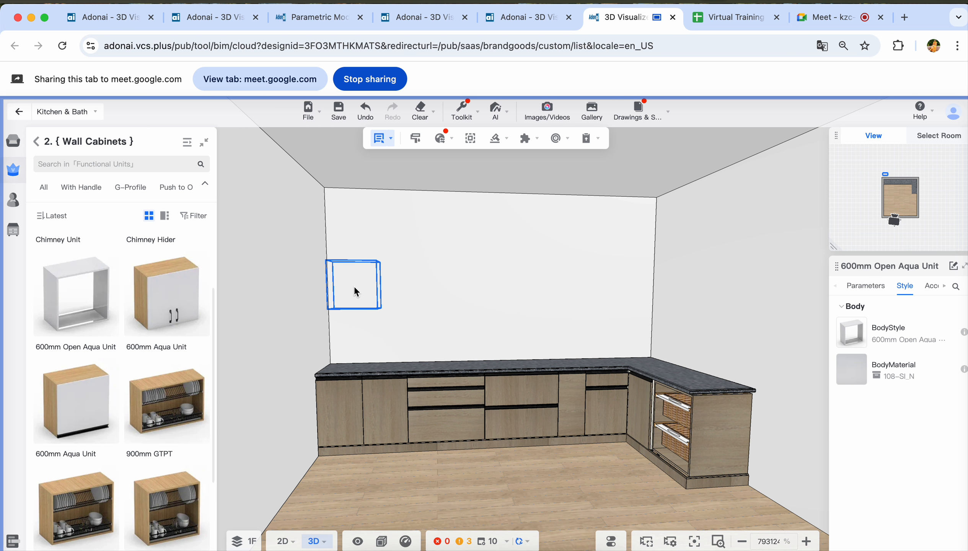
{"action": "left_click", "coordinate": [355, 280]}
{"action": "left_click_drag", "start_coordinate": [514, 500], "coordinate": [523, 538]}
{"action": "left_click_drag", "start_coordinate": [312, 342], "coordinate": [338, 284]}
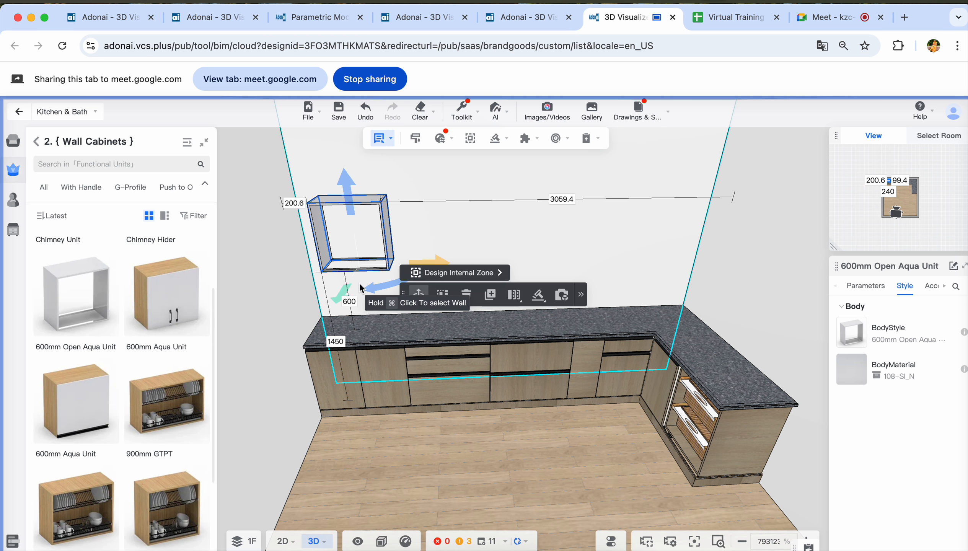
{"action": "left_click_drag", "start_coordinate": [438, 266], "coordinate": [417, 260]}
{"action": "left_click_drag", "start_coordinate": [473, 424], "coordinate": [488, 477]}
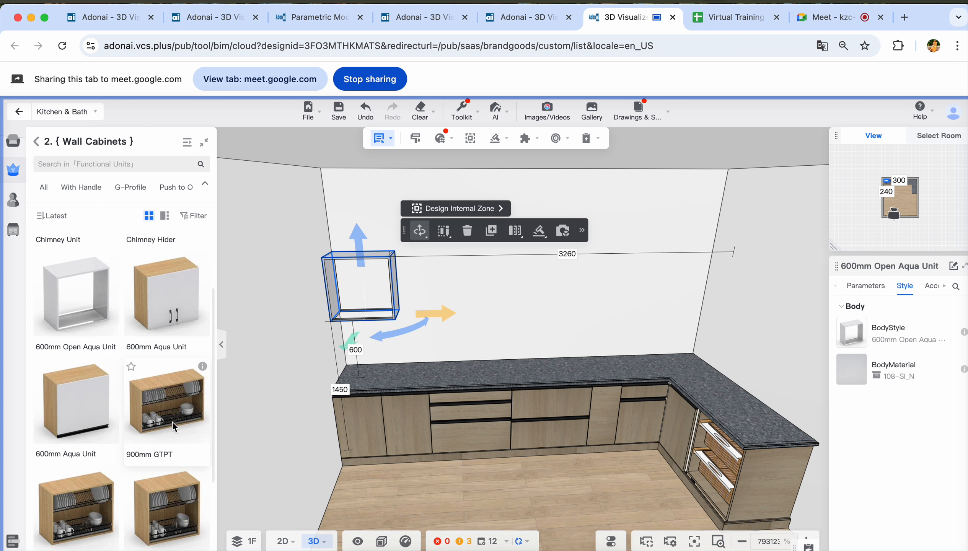
Place a Chimney Unit on the back wall about 382 mm from the open aqua unit and return to the main product library
{"action": "scroll", "coordinate": [174, 426], "scroll_direction": "down", "scroll_amount": 3}
{"action": "scroll", "coordinate": [116, 353], "scroll_direction": "up", "scroll_amount": 5}
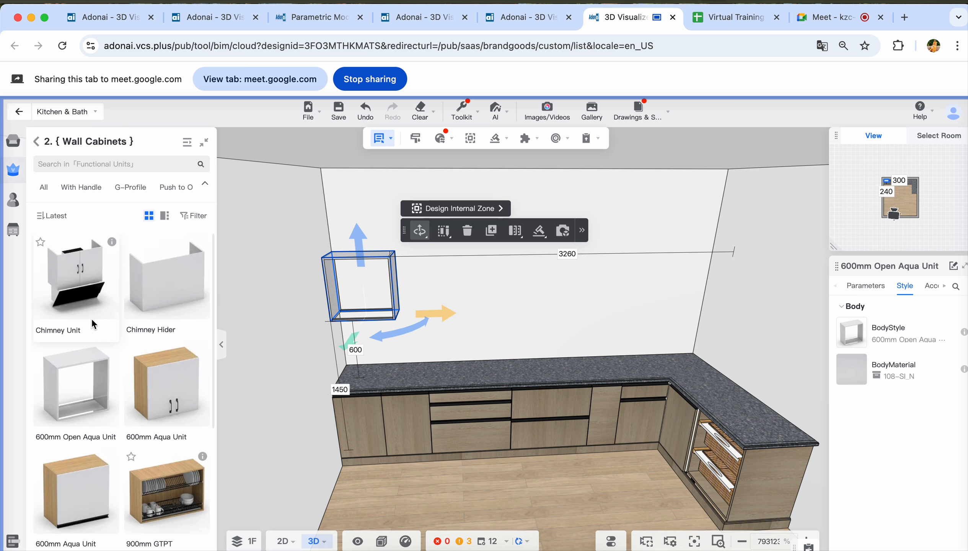
{"action": "left_click", "coordinate": [239, 270]}
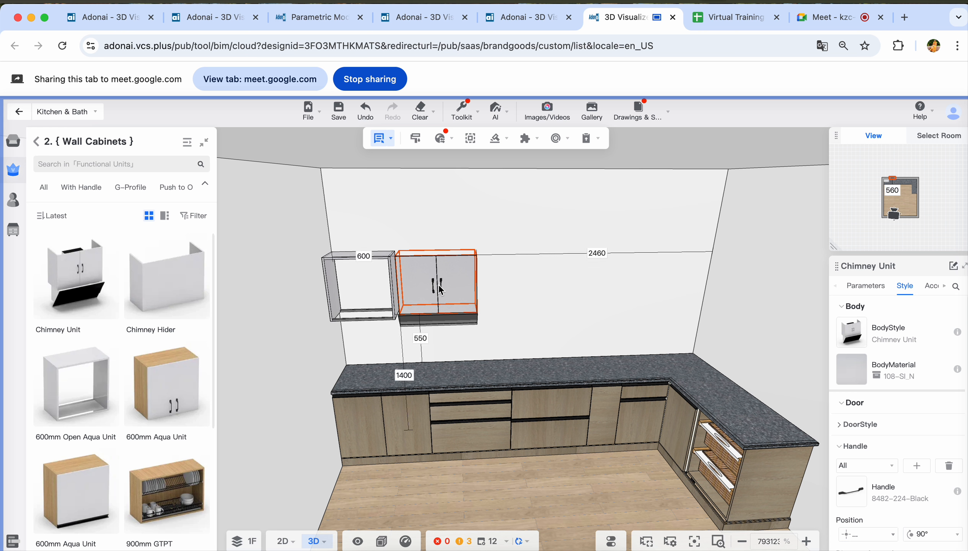
{"action": "left_click", "coordinate": [442, 291]}
{"action": "left_click_drag", "start_coordinate": [439, 341], "coordinate": [436, 333]}
{"action": "left_click_drag", "start_coordinate": [499, 313], "coordinate": [538, 313]}
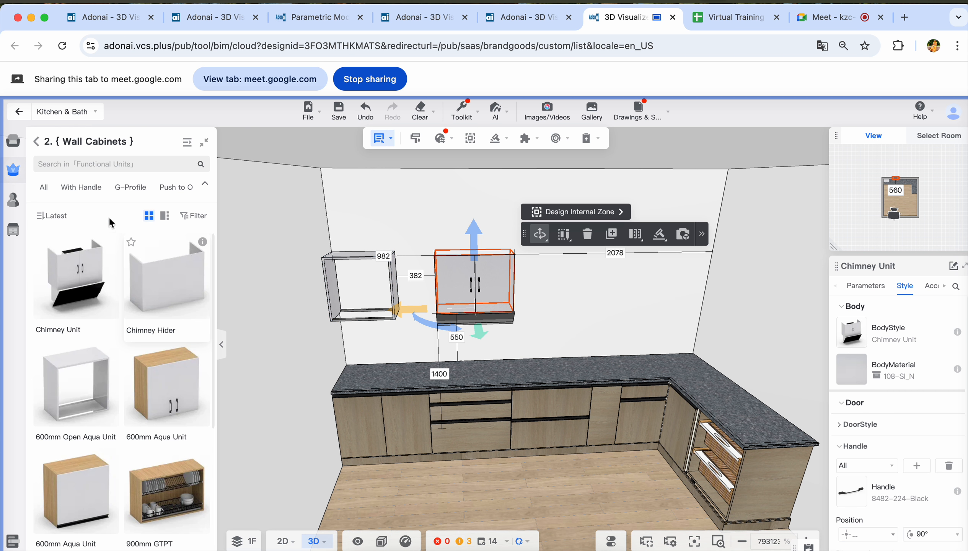
{"action": "left_click", "coordinate": [37, 143]}
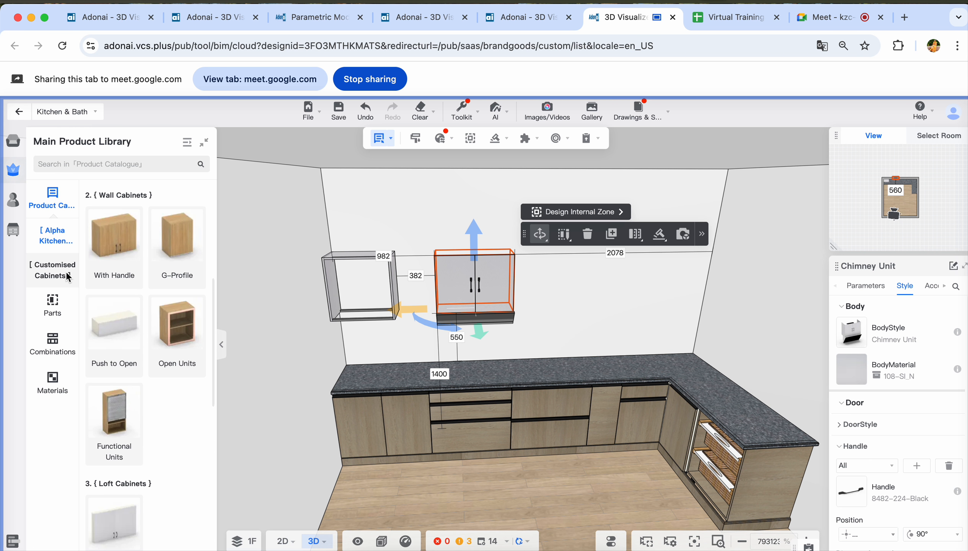
{"action": "scroll", "coordinate": [113, 368], "scroll_direction": "up", "scroll_amount": 2}
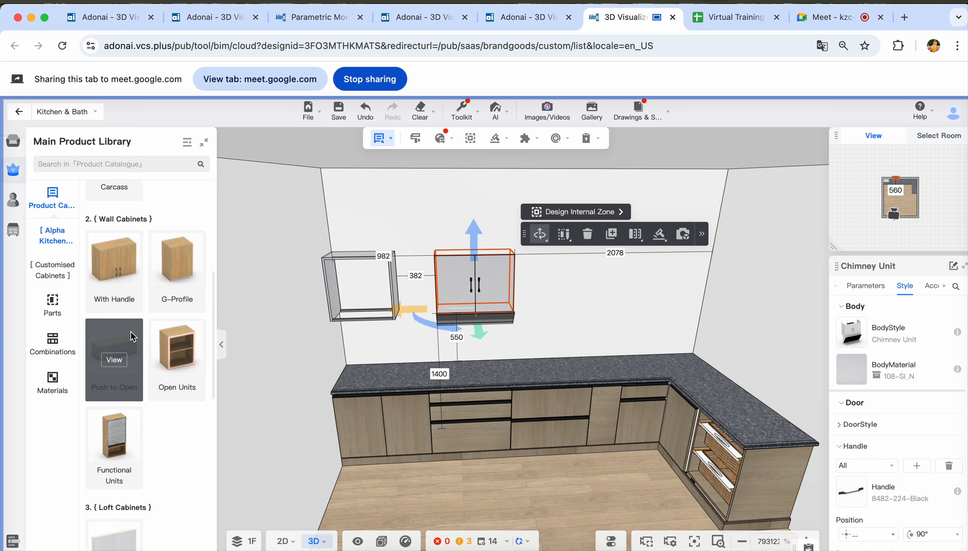
{"action": "left_click", "coordinate": [126, 301]}
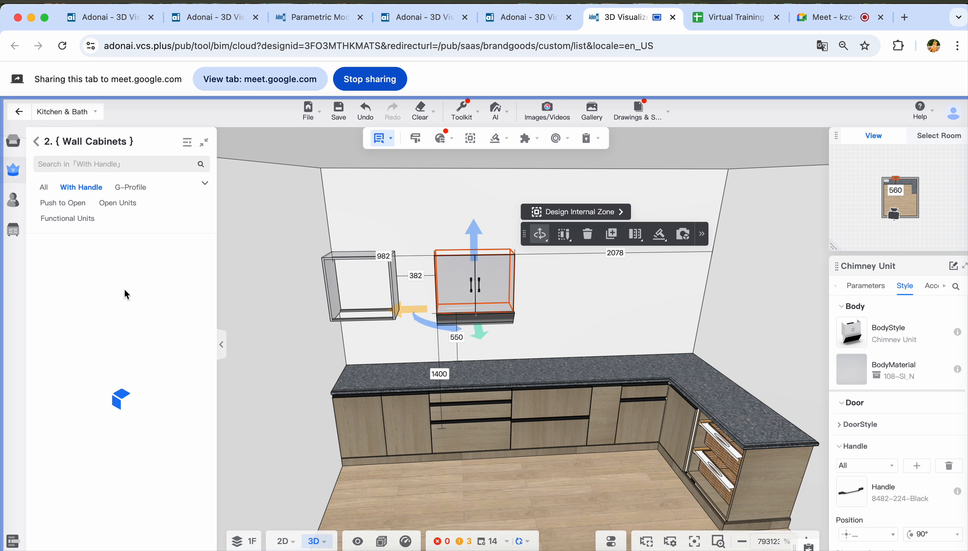
{"action": "left_click", "coordinate": [37, 142]}
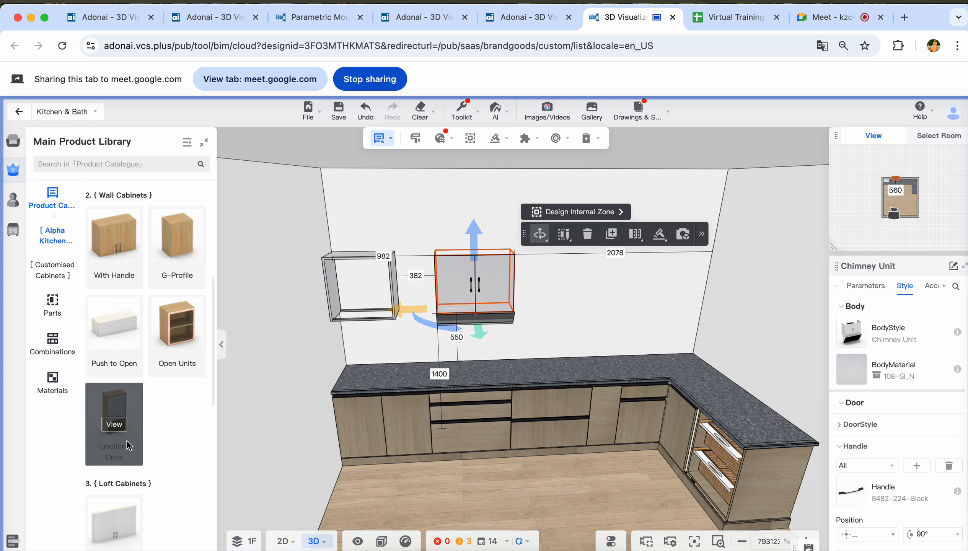
Open the G-Profile category of the wall cabinets in the product library
{"action": "scroll", "coordinate": [117, 445], "scroll_direction": "down", "scroll_amount": 2}
{"action": "scroll", "coordinate": [118, 447], "scroll_direction": "down", "scroll_amount": 2}
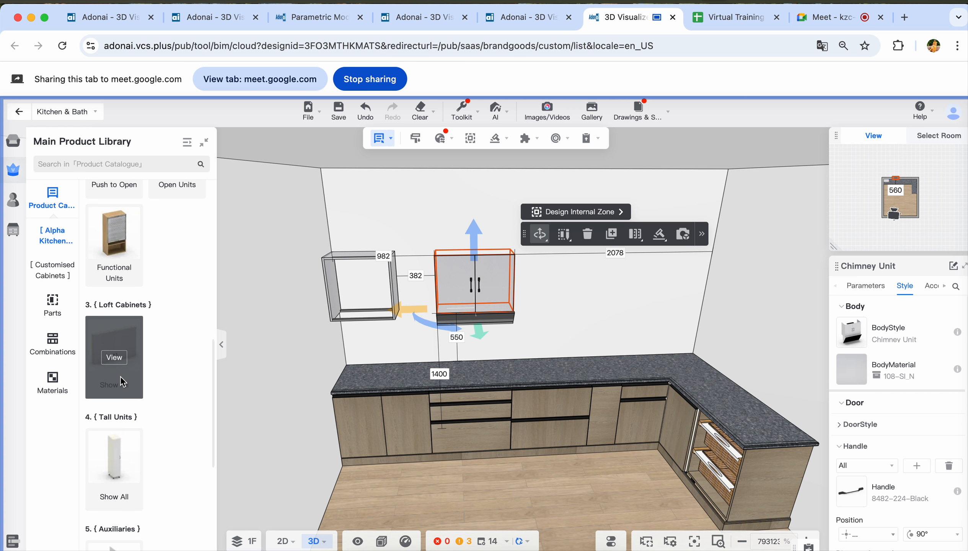
{"action": "scroll", "coordinate": [130, 319], "scroll_direction": "up", "scroll_amount": 4}
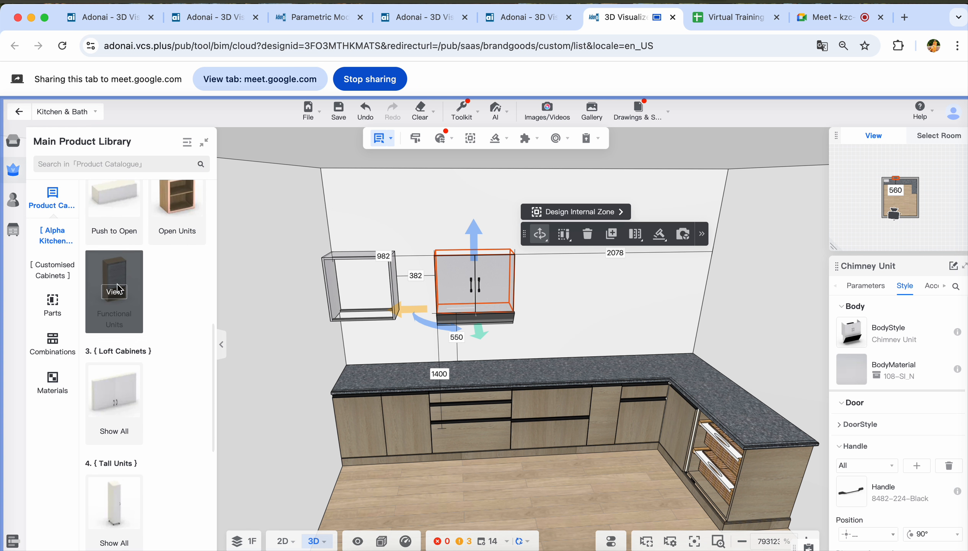
{"action": "scroll", "coordinate": [131, 250], "scroll_direction": "up", "scroll_amount": 3}
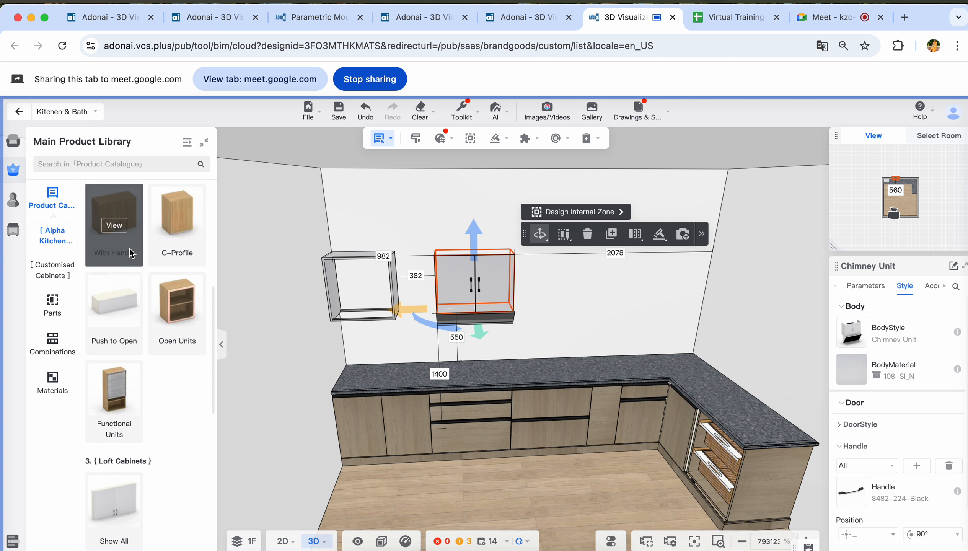
{"action": "left_click", "coordinate": [168, 242]}
Place a 450mm Shelf Unit on the back wall directly beside the open aqua unit
{"action": "scroll", "coordinate": [150, 376], "scroll_direction": "down", "scroll_amount": 2}
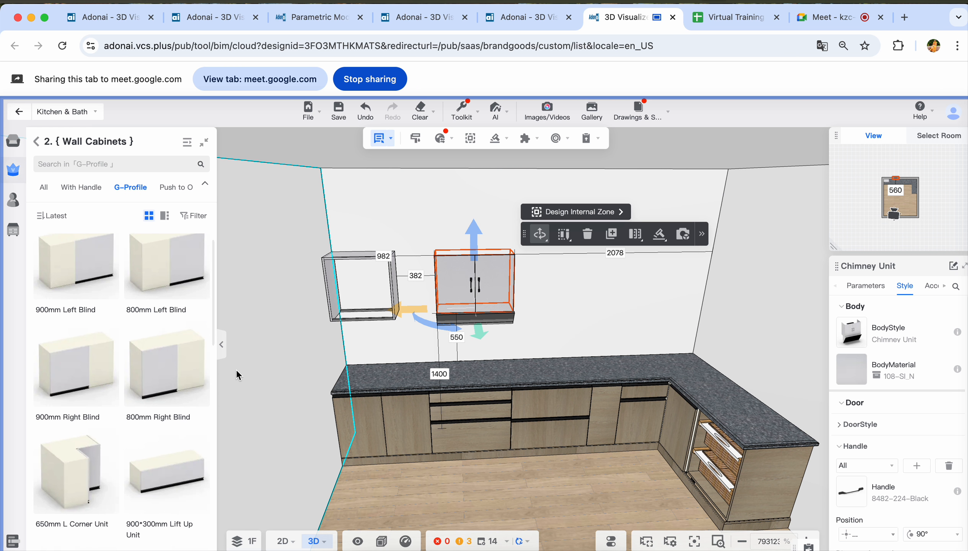
{"action": "scroll", "coordinate": [173, 395], "scroll_direction": "down", "scroll_amount": 2}
{"action": "scroll", "coordinate": [150, 442], "scroll_direction": "down", "scroll_amount": 10}
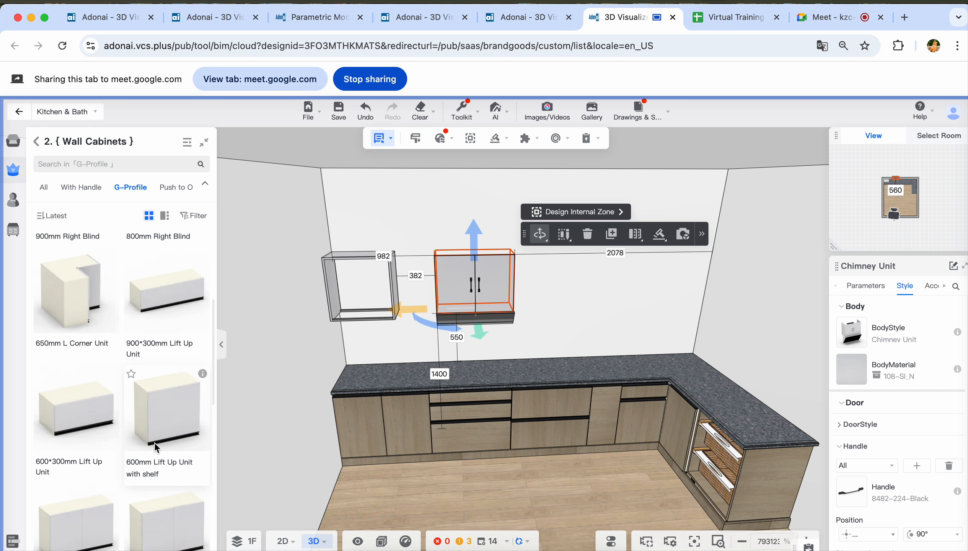
{"action": "scroll", "coordinate": [154, 441], "scroll_direction": "down", "scroll_amount": 5}
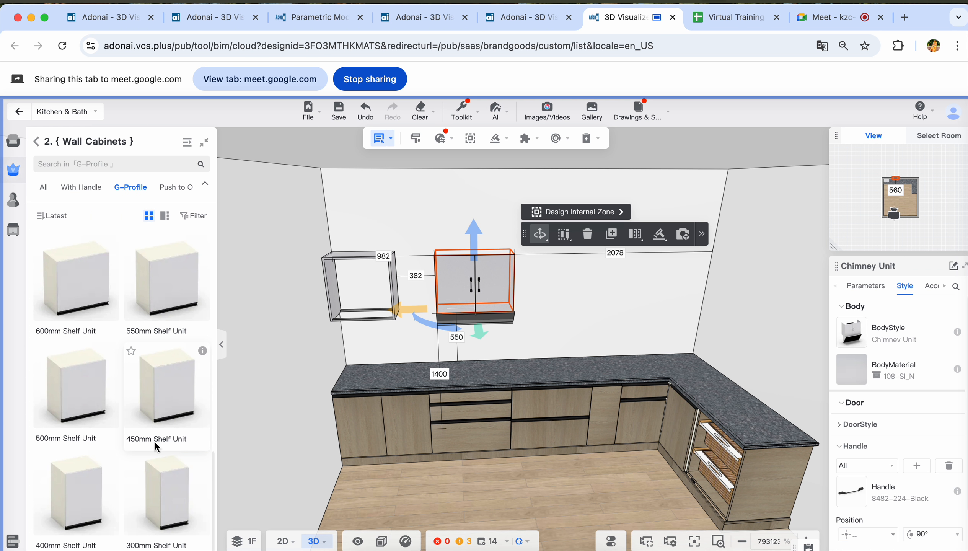
{"action": "left_click_drag", "start_coordinate": [165, 400], "coordinate": [398, 297]}
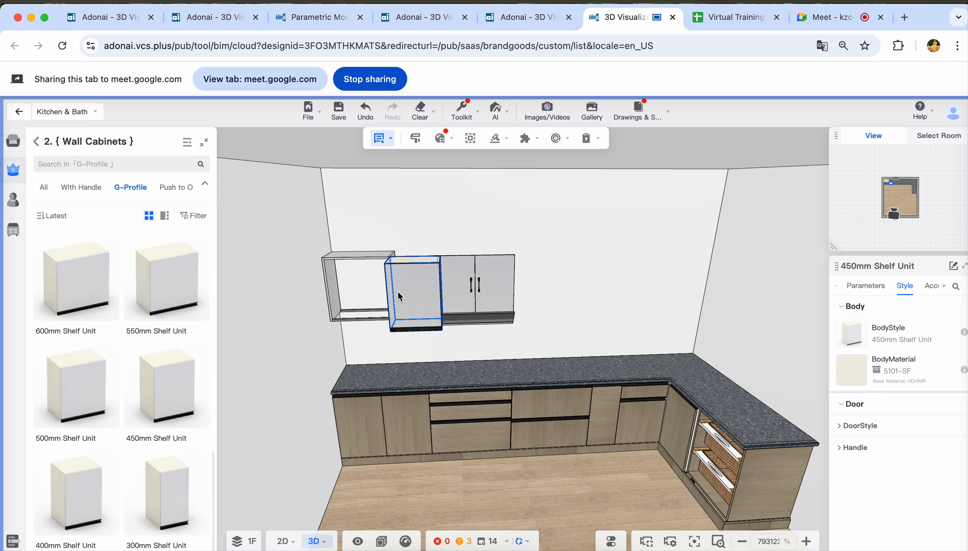
{"action": "left_click", "coordinate": [398, 291]}
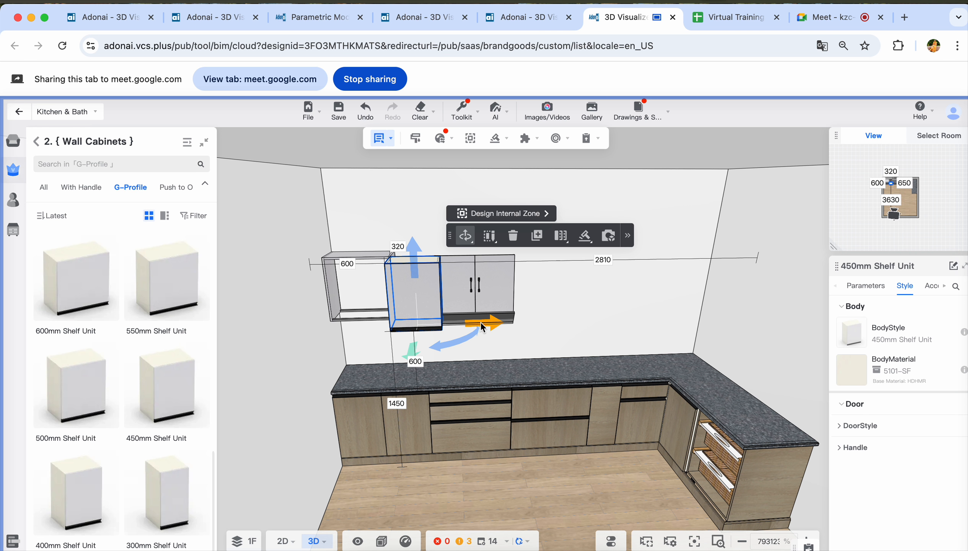
Shift the chimney unit about 65 mm clear of the 450mm shelf unit and push the shelf unit back in line with the open aqua unit
{"action": "left_click", "coordinate": [493, 306]}
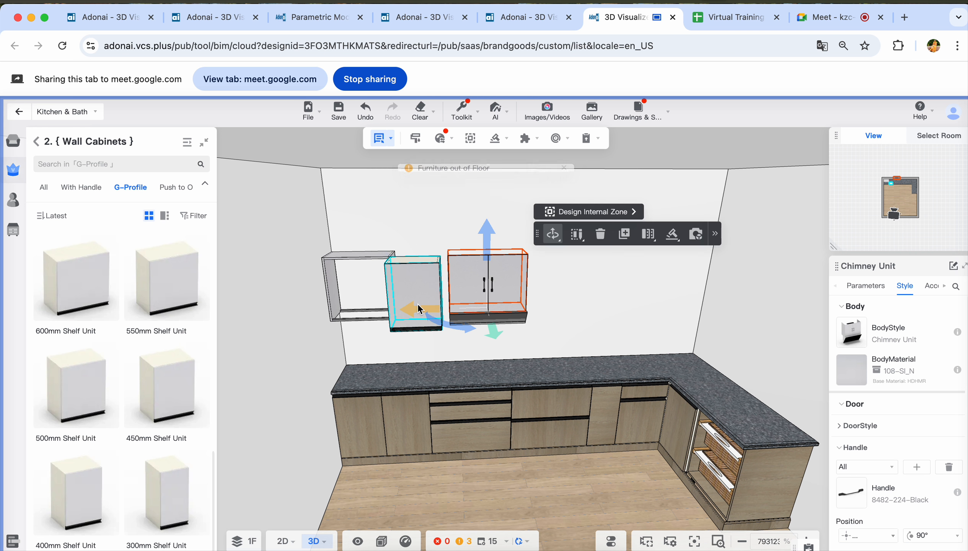
{"action": "left_click", "coordinate": [416, 303]}
{"action": "left_click_drag", "start_coordinate": [412, 350], "coordinate": [414, 346]}
Browse the chimney unit's body and door styles and remove the handles from its doors
{"action": "left_click", "coordinate": [486, 292]}
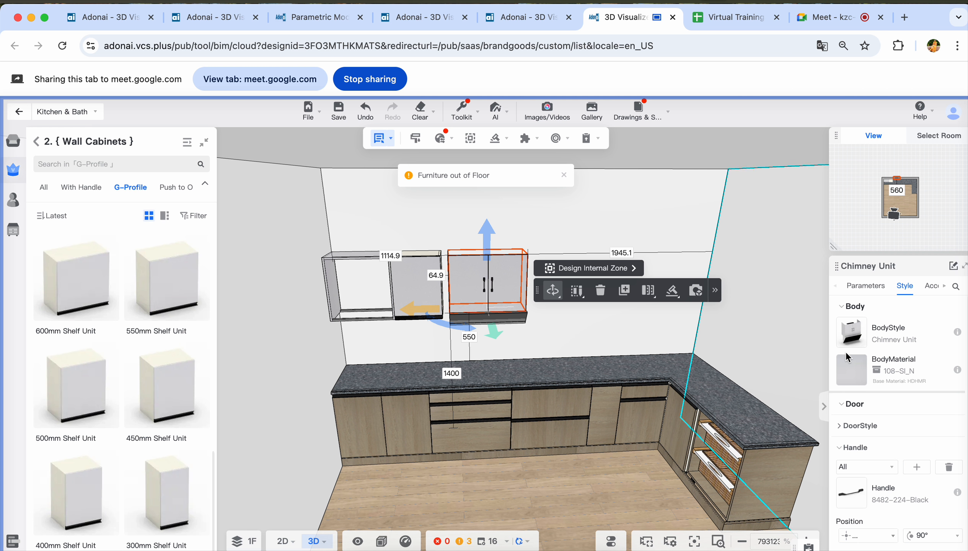
{"action": "left_click", "coordinate": [857, 338]}
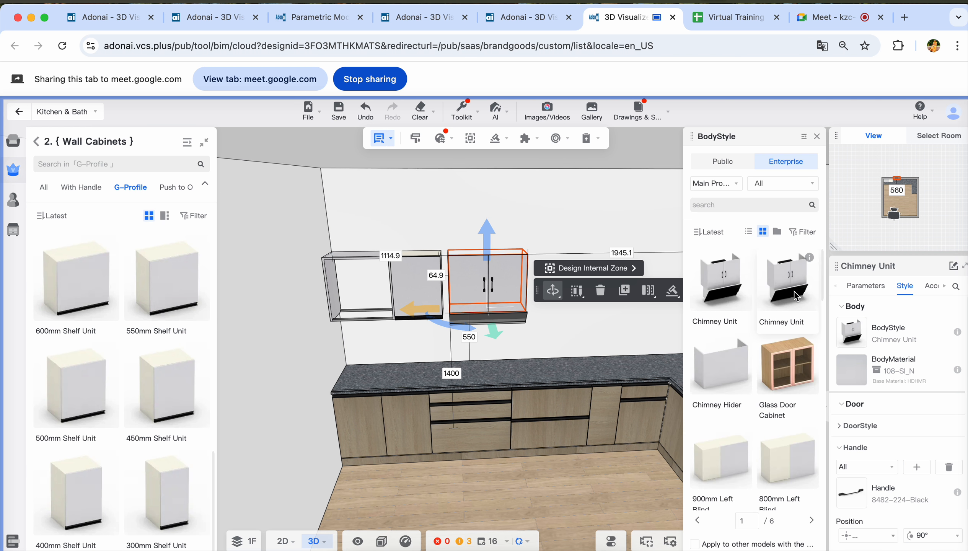
{"action": "scroll", "coordinate": [764, 396], "scroll_direction": "down", "scroll_amount": 2}
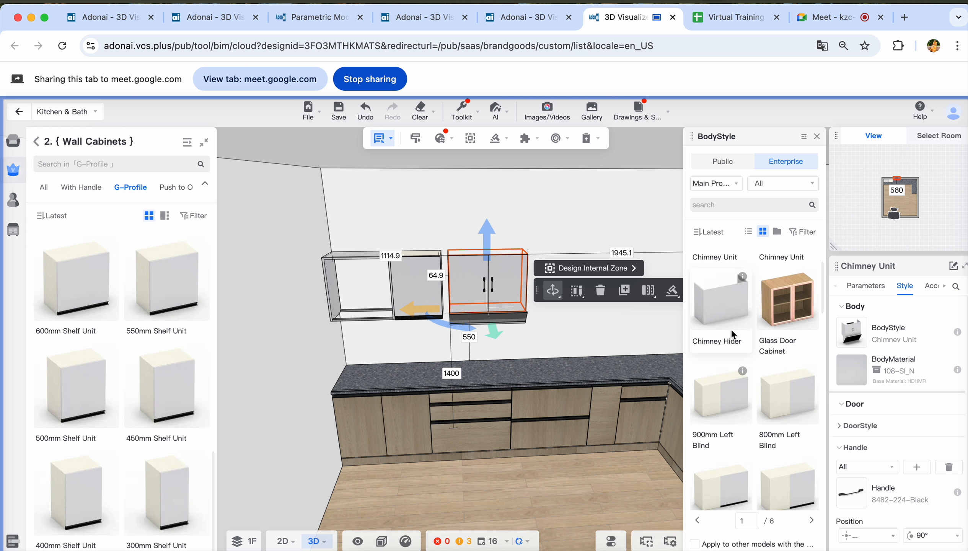
{"action": "scroll", "coordinate": [731, 312], "scroll_direction": "down", "scroll_amount": 10}
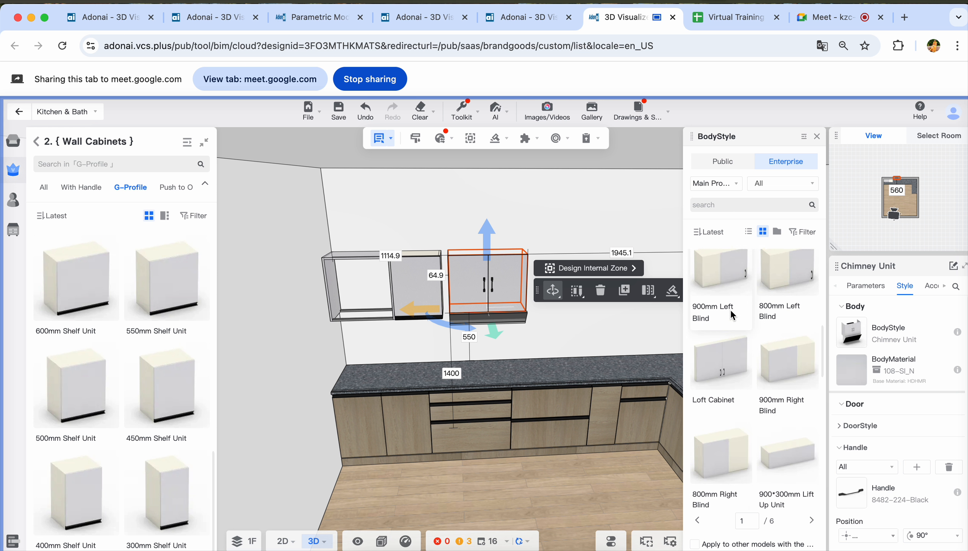
{"action": "left_click", "coordinate": [841, 423]}
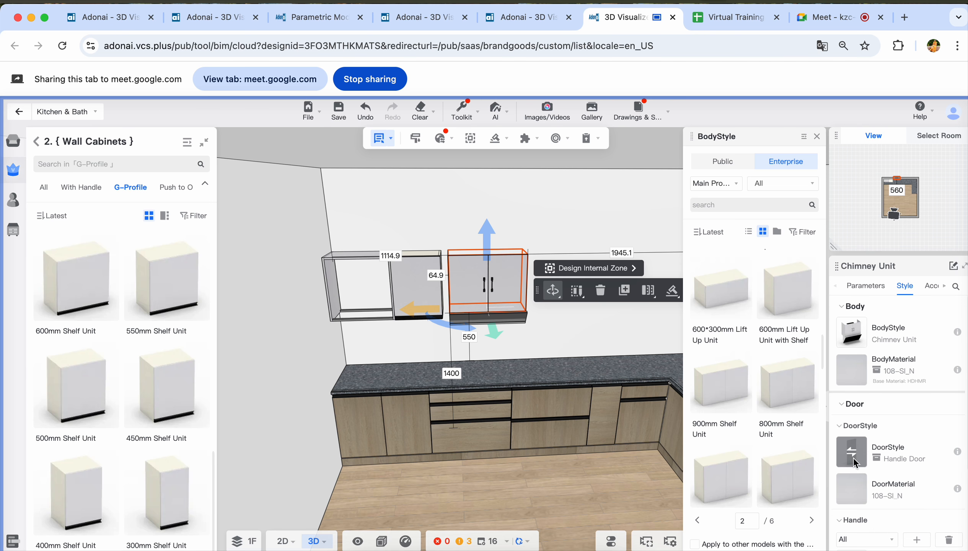
{"action": "left_click", "coordinate": [853, 450]}
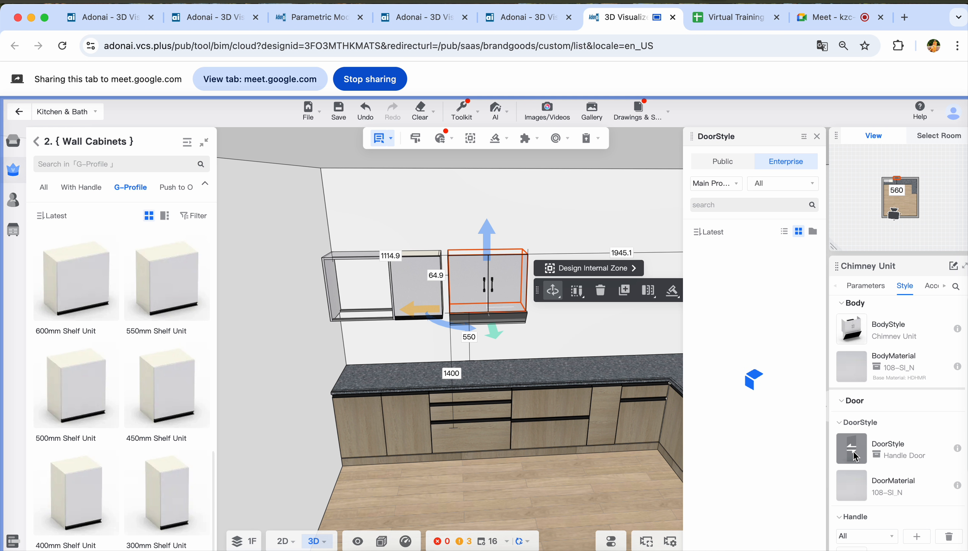
{"action": "scroll", "coordinate": [866, 452], "scroll_direction": "down", "scroll_amount": 3}
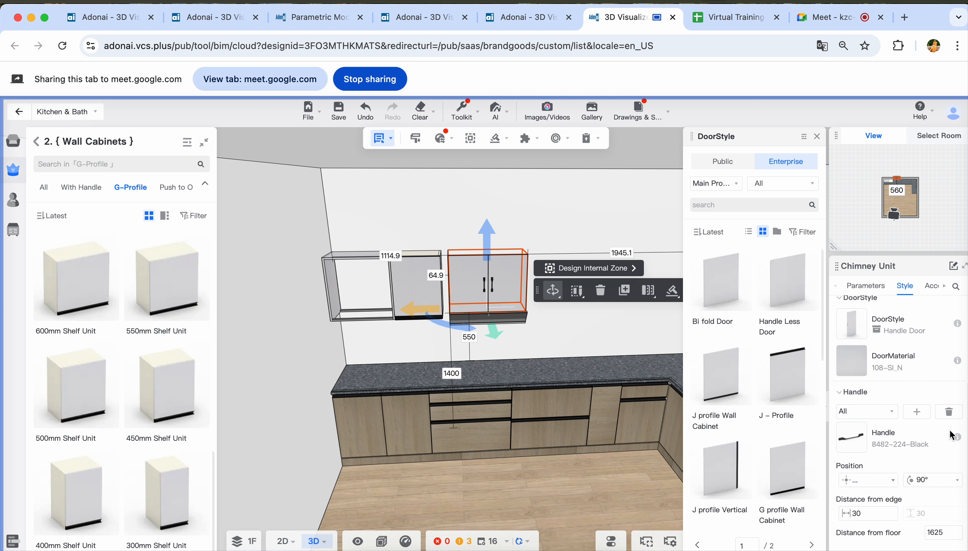
{"action": "left_click", "coordinate": [951, 418]}
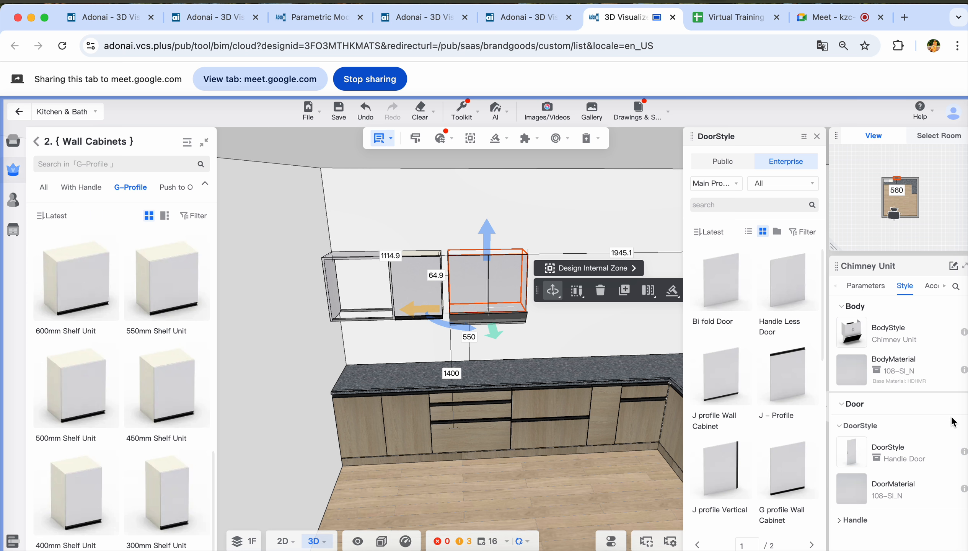
{"action": "left_click", "coordinate": [422, 472]}
Move the chimney unit about 65 mm sideways so it sits flush against the 450mm shelf unit
{"action": "left_click", "coordinate": [473, 295]}
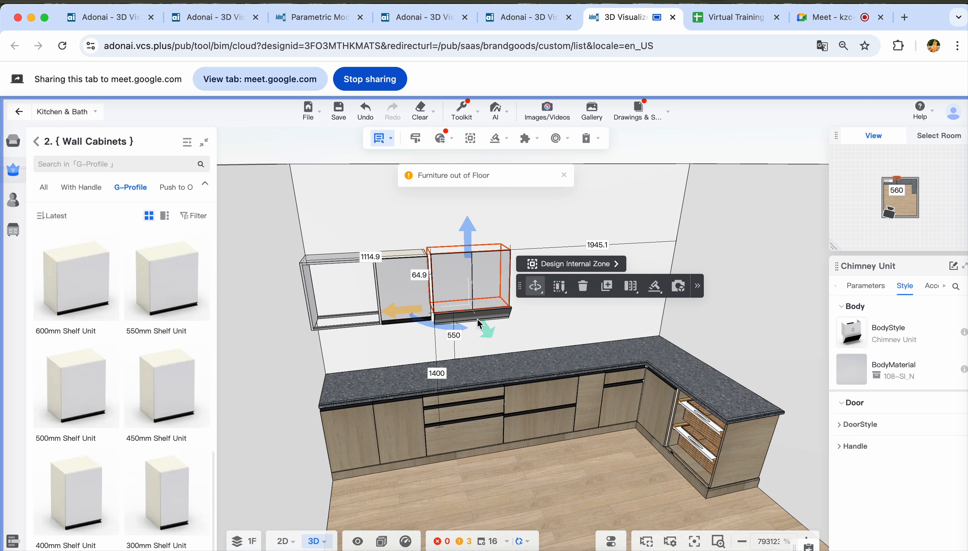
{"action": "left_click_drag", "start_coordinate": [486, 328], "coordinate": [482, 326]}
{"action": "left_click", "coordinate": [420, 319]}
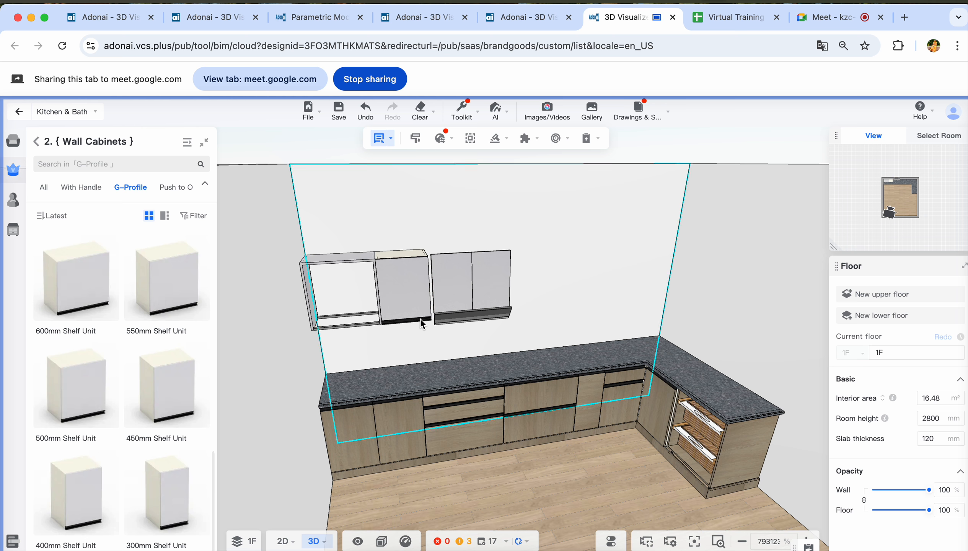
{"action": "left_click", "coordinate": [432, 317]}
{"action": "left_click_drag", "start_coordinate": [408, 309], "coordinate": [400, 307]}
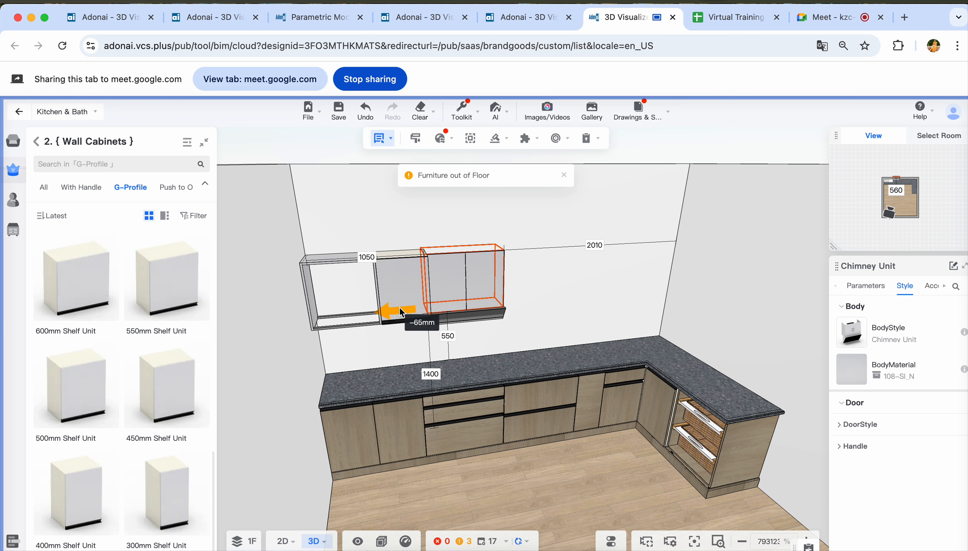
Bring the chimney unit forward out of the back wall and raise it level with the neighbouring wall cabinets
{"action": "right_click_drag", "start_coordinate": [585, 459], "coordinate": [480, 473]}
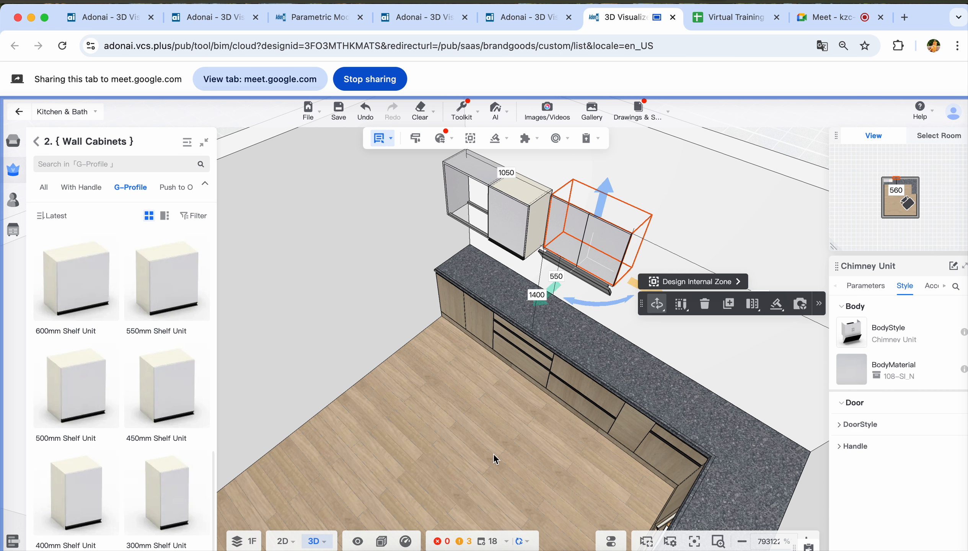
{"action": "left_click_drag", "start_coordinate": [550, 294], "coordinate": [538, 307]}
{"action": "left_click_drag", "start_coordinate": [580, 231], "coordinate": [579, 208]}
{"action": "right_click_drag", "start_coordinate": [408, 416], "coordinate": [449, 290]}
{"action": "mouse_move", "coordinate": [439, 213]}
{"action": "left_mouse_down"}
{"action": "mouse_move", "coordinate": [446, 236]}
{"action": "mouse_move", "coordinate": [443, 197]}
{"action": "left_mouse_up"}
{"action": "left_click", "coordinate": [443, 249]}
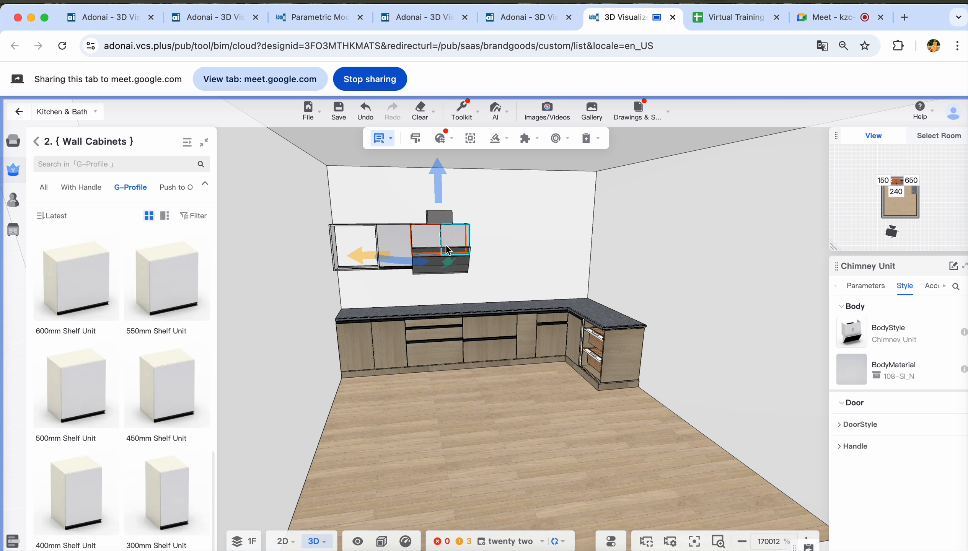
Place a 600mm Lift Up Unit with shelf flush beside the chimney unit and align its depth with the neighbouring wall cabinets
{"action": "left_click", "coordinate": [478, 420]}
{"action": "mouse_move", "coordinate": [478, 420]}
{"action": "left_mouse_down"}
{"action": "mouse_move", "coordinate": [374, 447]}
{"action": "mouse_move", "coordinate": [486, 460]}
{"action": "mouse_move", "coordinate": [499, 441]}
{"action": "mouse_move", "coordinate": [464, 394]}
{"action": "mouse_move", "coordinate": [359, 408]}
{"action": "mouse_move", "coordinate": [475, 401]}
{"action": "mouse_move", "coordinate": [482, 419]}
{"action": "mouse_move", "coordinate": [483, 407]}
{"action": "left_mouse_up"}
{"action": "scroll", "coordinate": [389, 327], "scroll_direction": "up", "scroll_amount": 8}
{"action": "right_click_drag", "start_coordinate": [546, 411], "coordinate": [472, 407]}
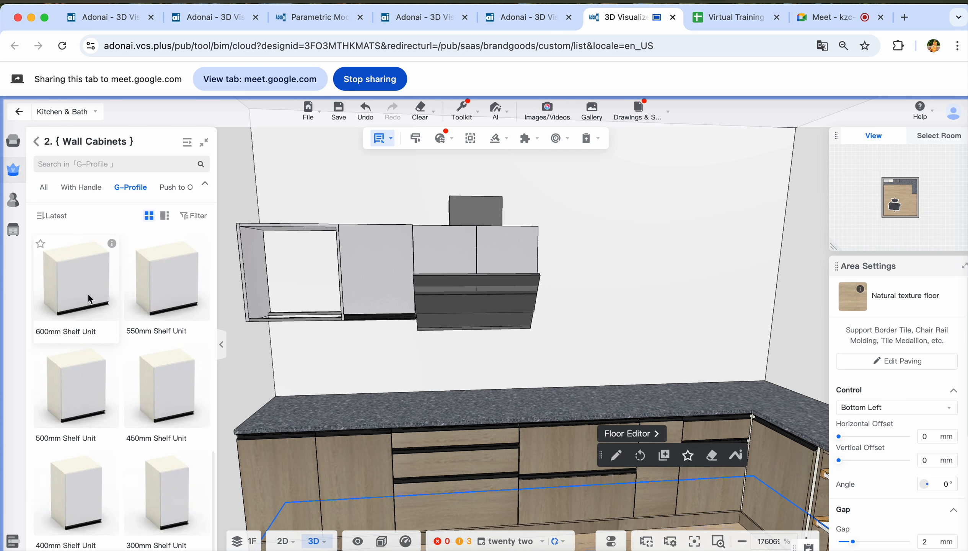
{"action": "scroll", "coordinate": [94, 297], "scroll_direction": "up", "scroll_amount": 10}
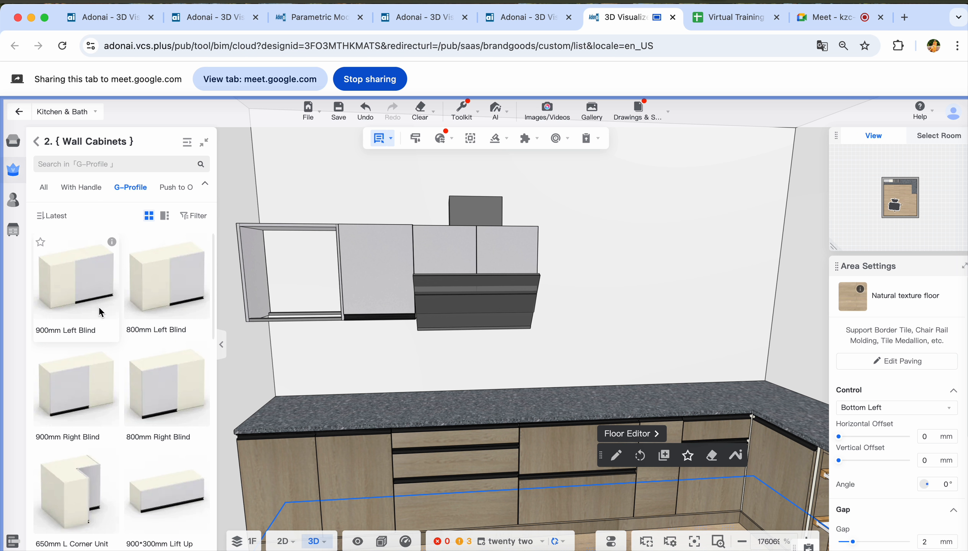
{"action": "scroll", "coordinate": [101, 312], "scroll_direction": "down", "scroll_amount": 6}
{"action": "left_click_drag", "start_coordinate": [165, 284], "coordinate": [601, 274]}
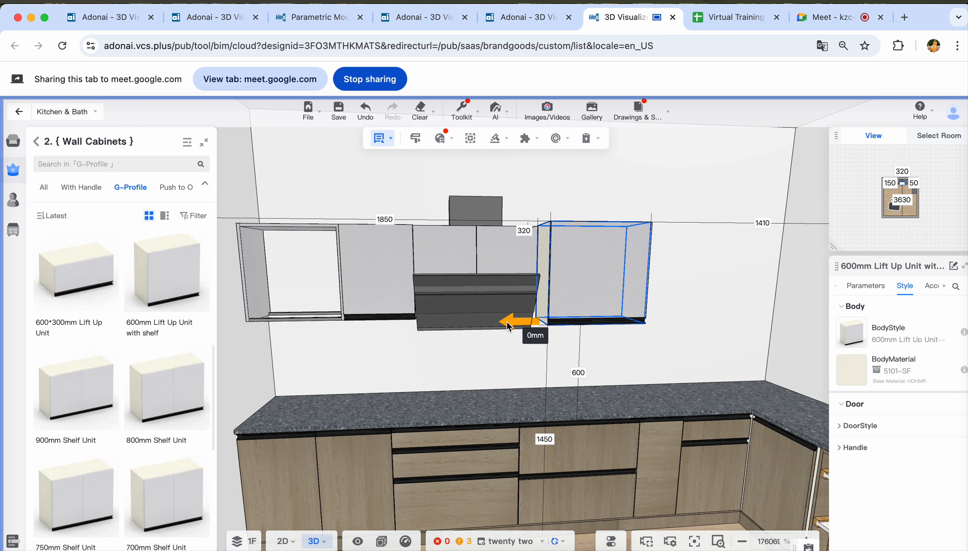
{"action": "left_click_drag", "start_coordinate": [499, 322], "coordinate": [494, 324]}
{"action": "left_click_drag", "start_coordinate": [612, 368], "coordinate": [579, 357]}
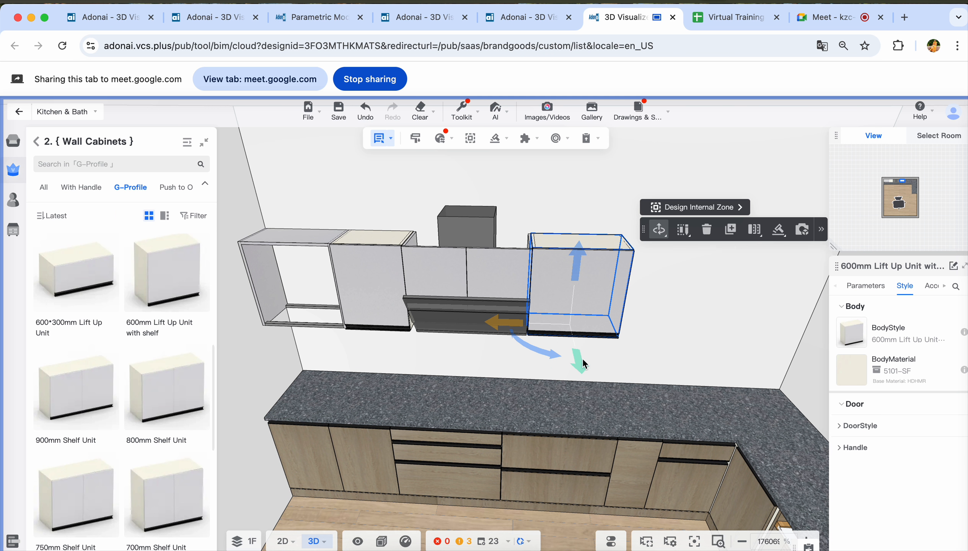
Place a 900mm Glass Door Unit from the Open Units wall cabinets directly beside the 600mm lift up unit
{"action": "left_click", "coordinate": [42, 146]}
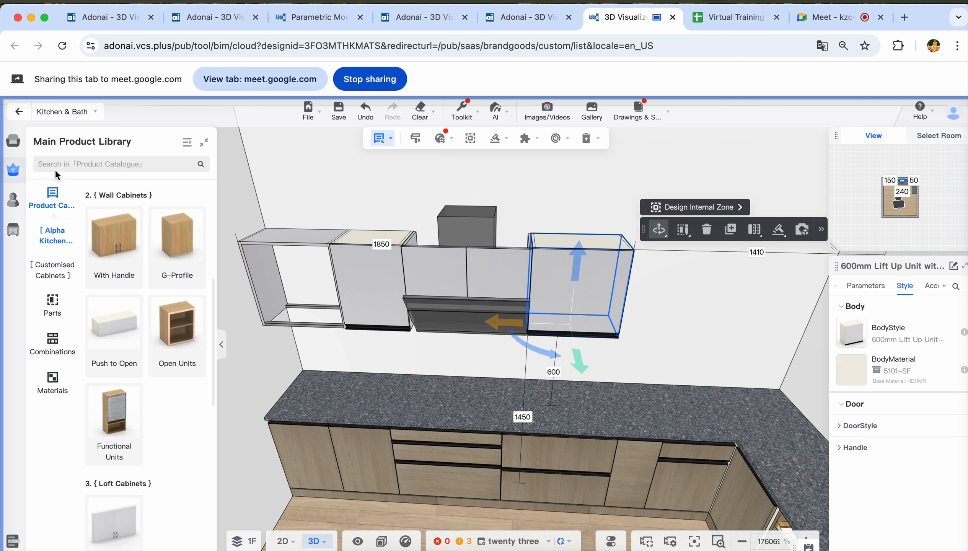
{"action": "left_click", "coordinate": [187, 318]}
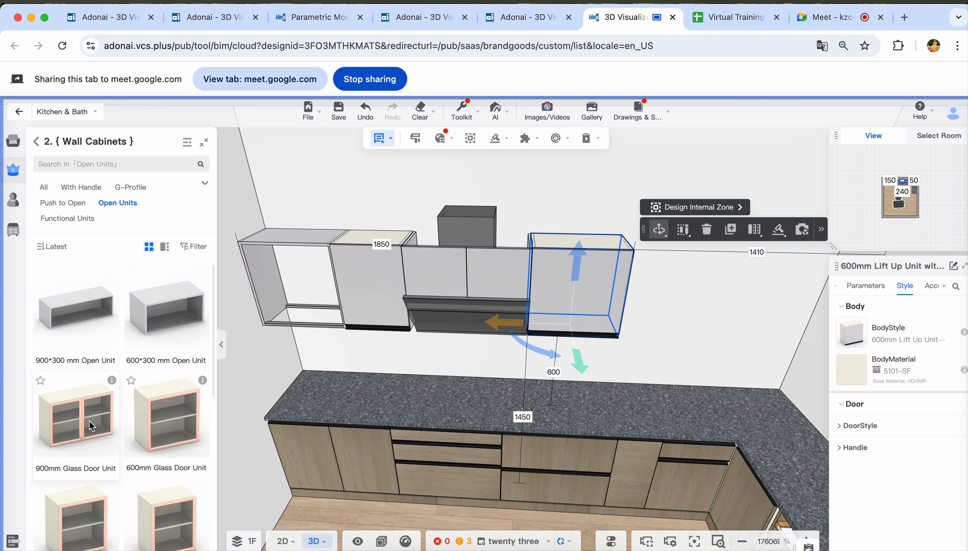
{"action": "key", "text": "Escape"}
{"action": "left_click", "coordinate": [691, 324]}
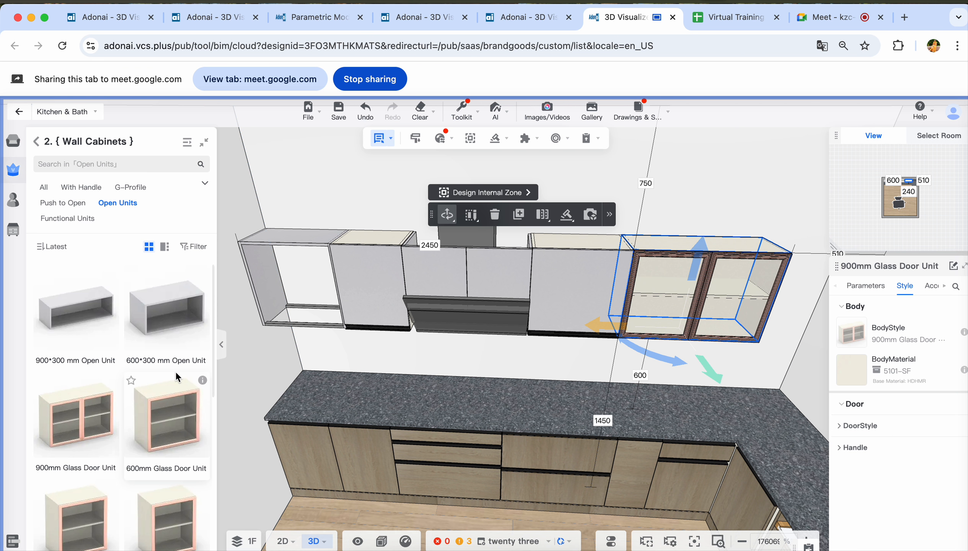
Place a 650mm L Corner Unit from the G-Profile wall cabinets in the corner at the end of the wall cabinet run
{"action": "left_click", "coordinate": [36, 143]}
{"action": "scroll", "coordinate": [120, 426], "scroll_direction": "down", "scroll_amount": 4}
{"action": "scroll", "coordinate": [109, 303], "scroll_direction": "up", "scroll_amount": 5}
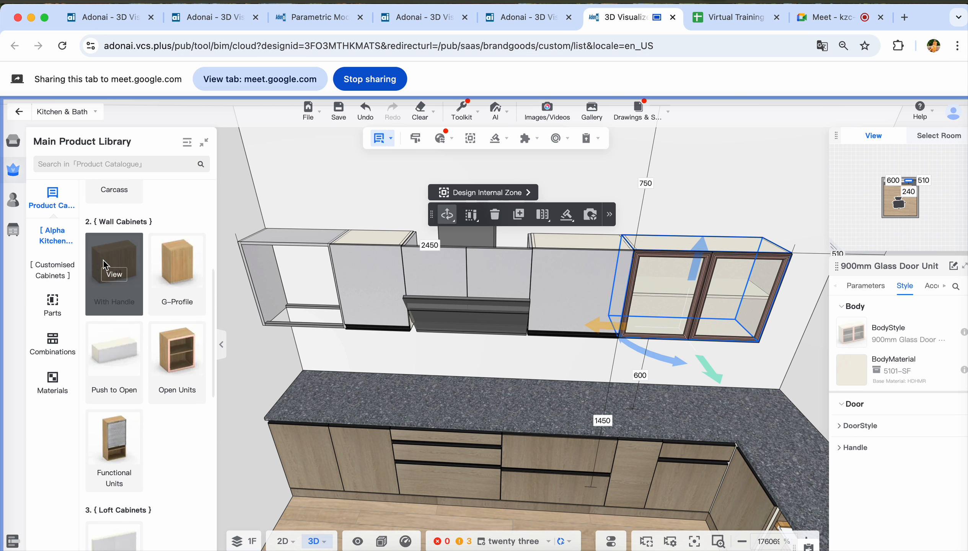
{"action": "left_click", "coordinate": [171, 267]}
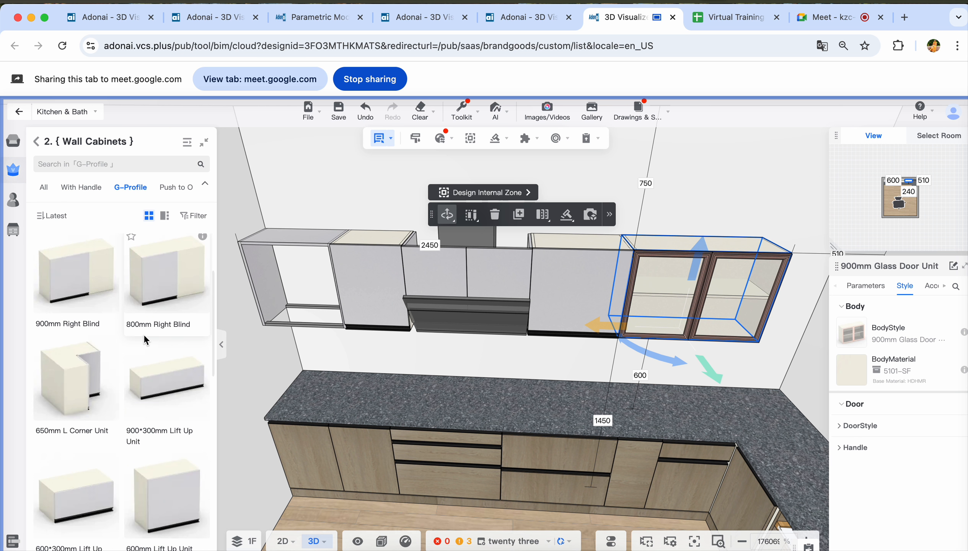
{"action": "scroll", "coordinate": [146, 340], "scroll_direction": "down", "scroll_amount": 2}
{"action": "left_click", "coordinate": [82, 327]}
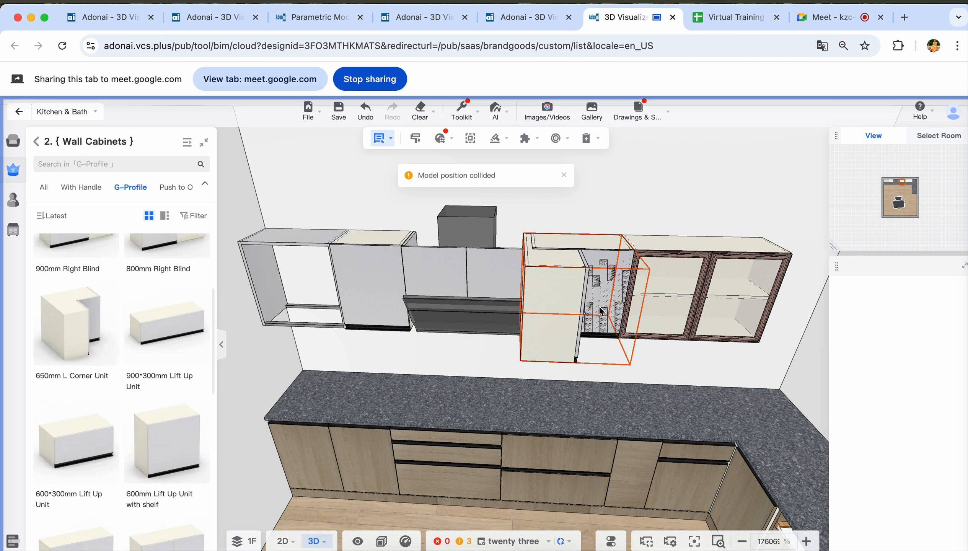
{"action": "left_click", "coordinate": [745, 330]}
{"action": "left_click_drag", "start_coordinate": [753, 415], "coordinate": [732, 357]}
{"action": "scroll", "coordinate": [613, 389], "scroll_direction": "up", "scroll_amount": 3}
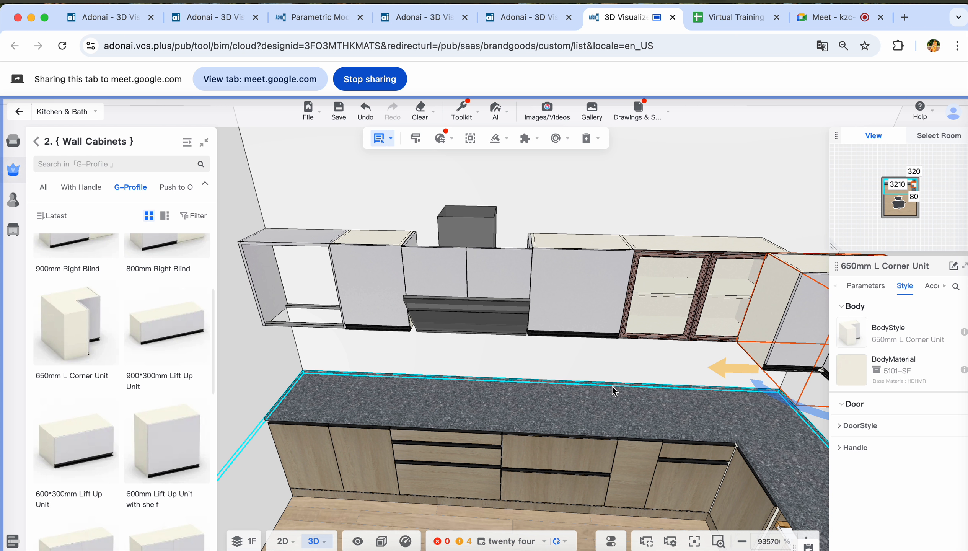
Delete the 900mm Glass Door Unit that overlaps the L corner wall unit
{"action": "left_click", "coordinate": [702, 324]}
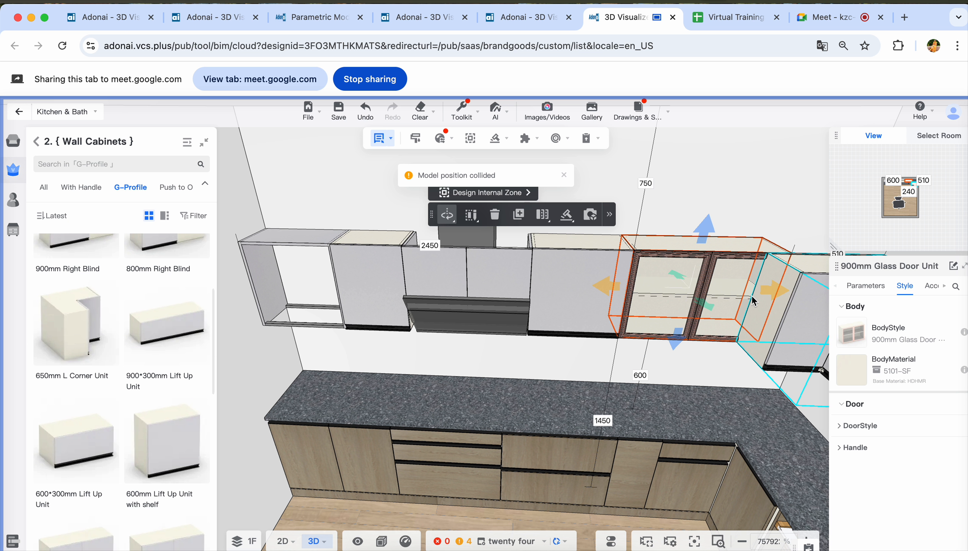
{"action": "left_click_drag", "start_coordinate": [754, 300], "coordinate": [748, 296]}
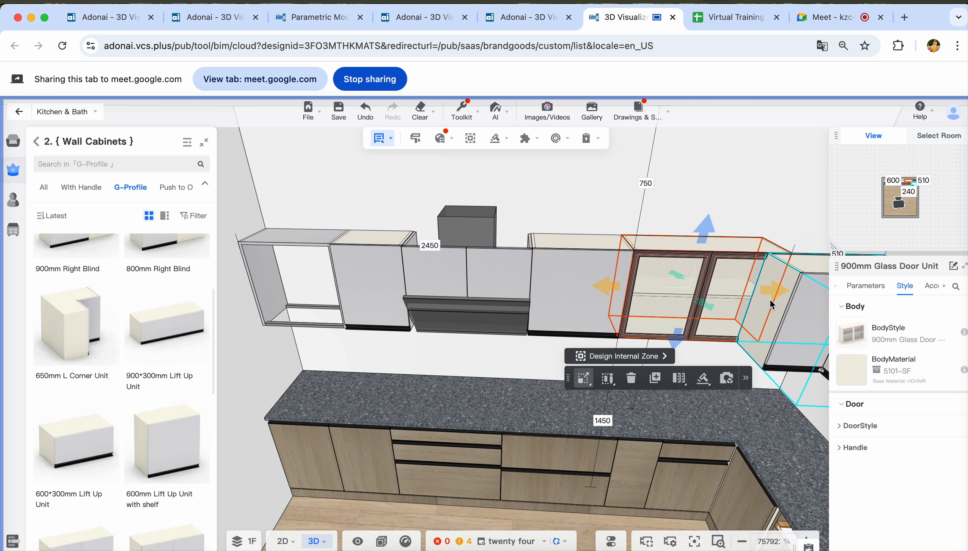
{"action": "key", "text": "Delete"}
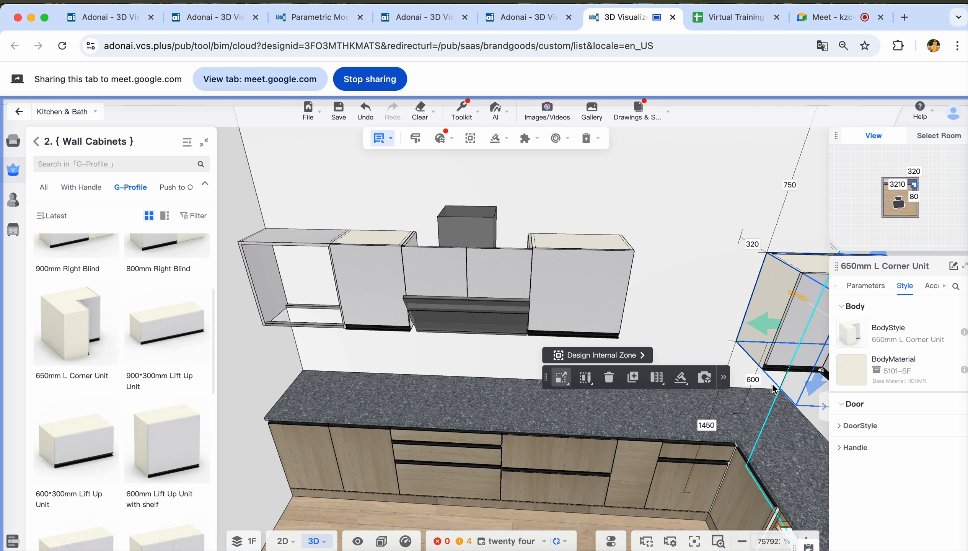
Adjust the 650mm L Corner Unit so it sits against both walls of the room corner
{"action": "key", "text": "d"}
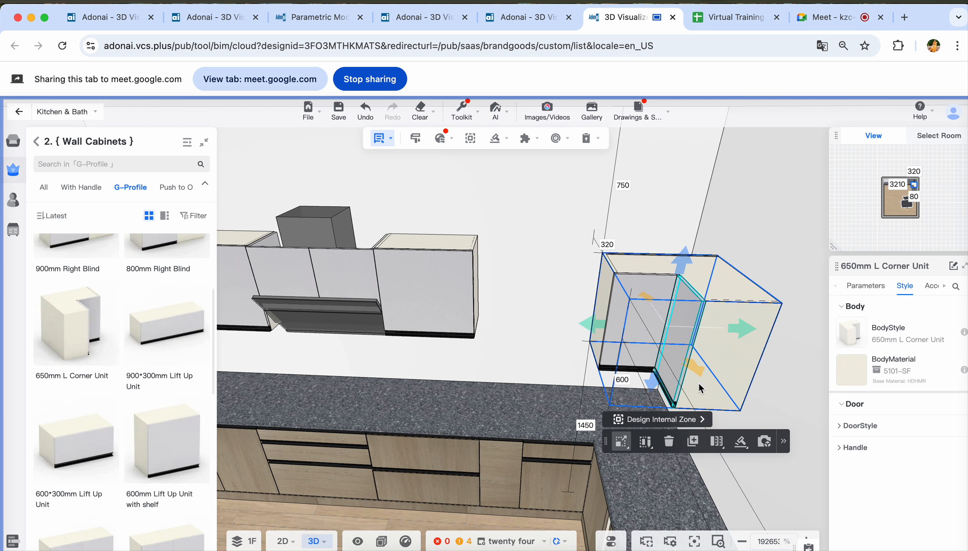
{"action": "left_click", "coordinate": [698, 379]}
{"action": "left_click_drag", "start_coordinate": [665, 420], "coordinate": [653, 388]}
{"action": "left_click", "coordinate": [623, 410]}
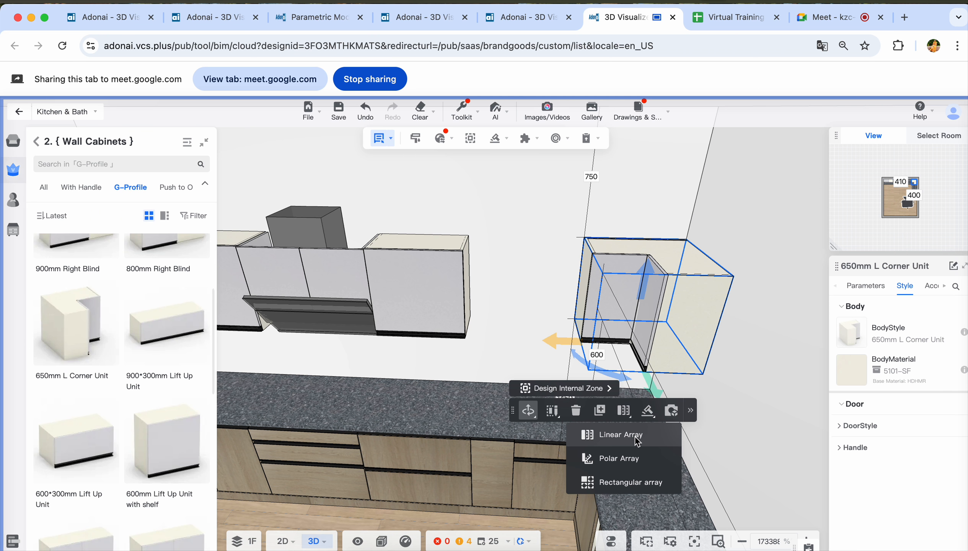
{"action": "right_click_drag", "start_coordinate": [465, 389], "coordinate": [489, 358]}
Check the gap beside the 600mm lift up unit and place a G-Profile 750mm Shelf Unit between it and the corner unit
{"action": "left_click", "coordinate": [467, 290]}
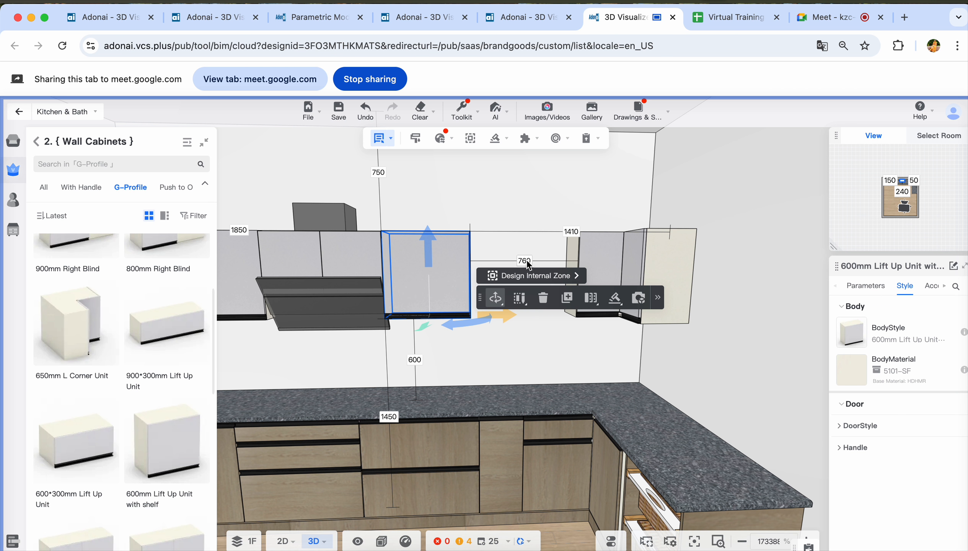
{"action": "scroll", "coordinate": [150, 336], "scroll_direction": "up", "scroll_amount": 3}
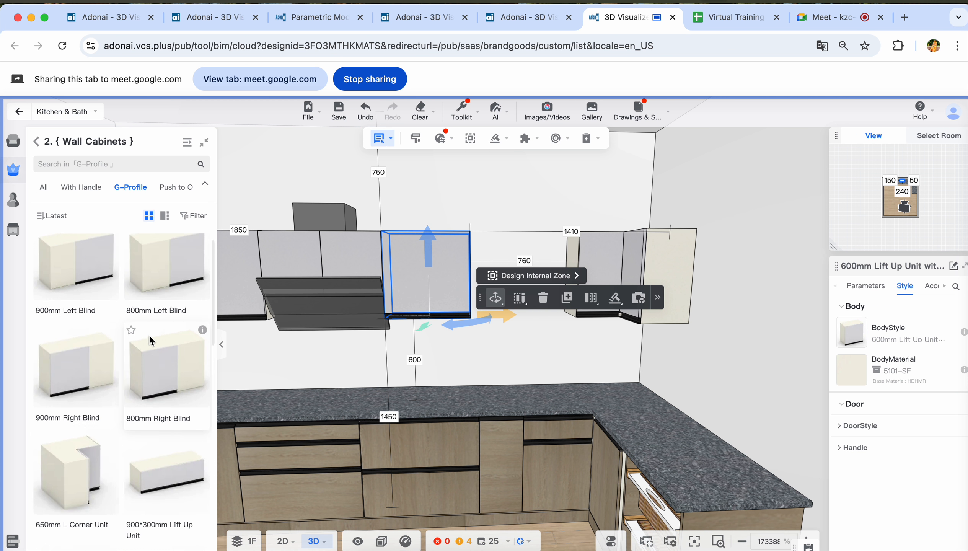
{"action": "scroll", "coordinate": [150, 335], "scroll_direction": "down", "scroll_amount": 5}
{"action": "scroll", "coordinate": [150, 340], "scroll_direction": "down", "scroll_amount": 3}
{"action": "scroll", "coordinate": [157, 336], "scroll_direction": "down", "scroll_amount": 3}
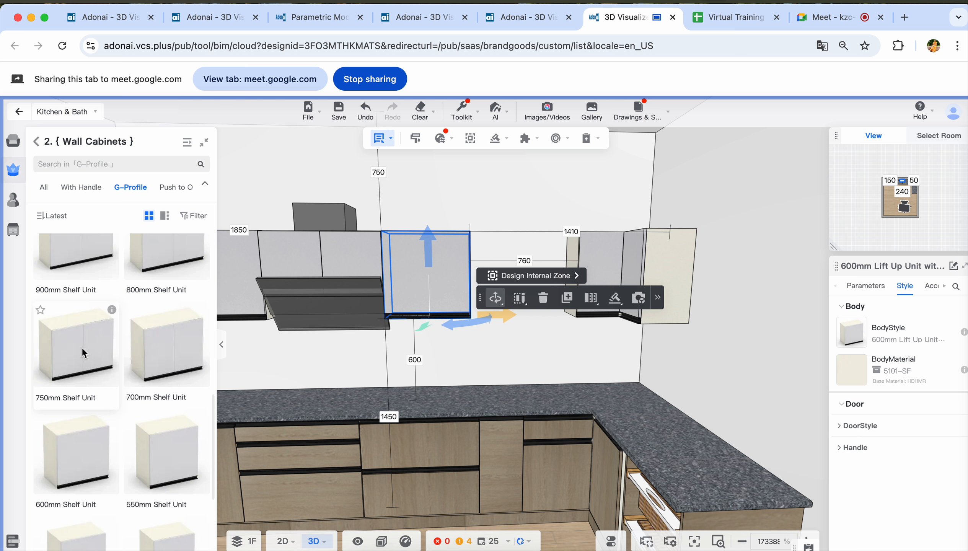
{"action": "left_click_drag", "start_coordinate": [81, 344], "coordinate": [530, 283]}
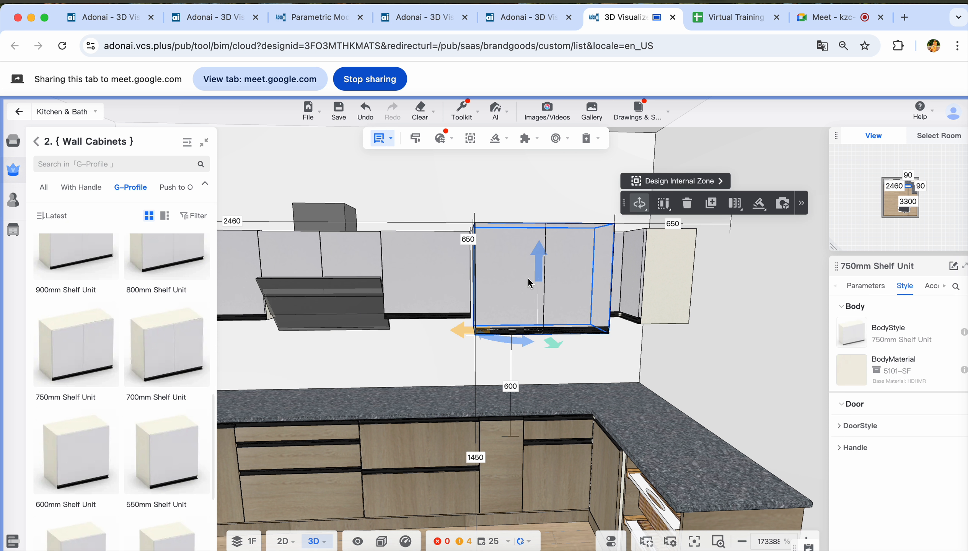
Push the 750mm shelf unit back to line up with the neighbouring wall cabinets, flush against the L corner unit
{"action": "left_click_drag", "start_coordinate": [553, 338], "coordinate": [550, 323]}
{"action": "left_click_drag", "start_coordinate": [607, 380], "coordinate": [640, 418]}
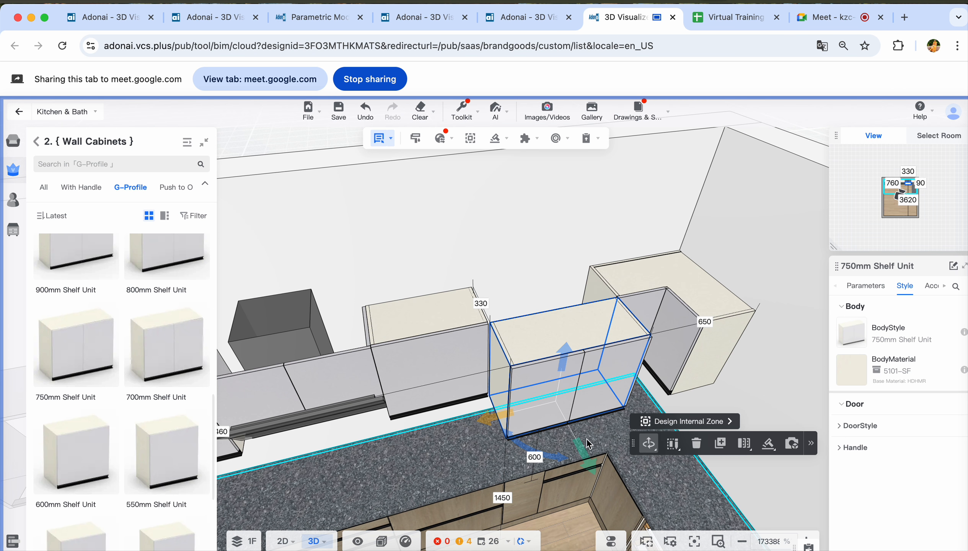
{"action": "left_click_drag", "start_coordinate": [582, 453], "coordinate": [590, 393]}
{"action": "left_click_drag", "start_coordinate": [651, 441], "coordinate": [594, 389]}
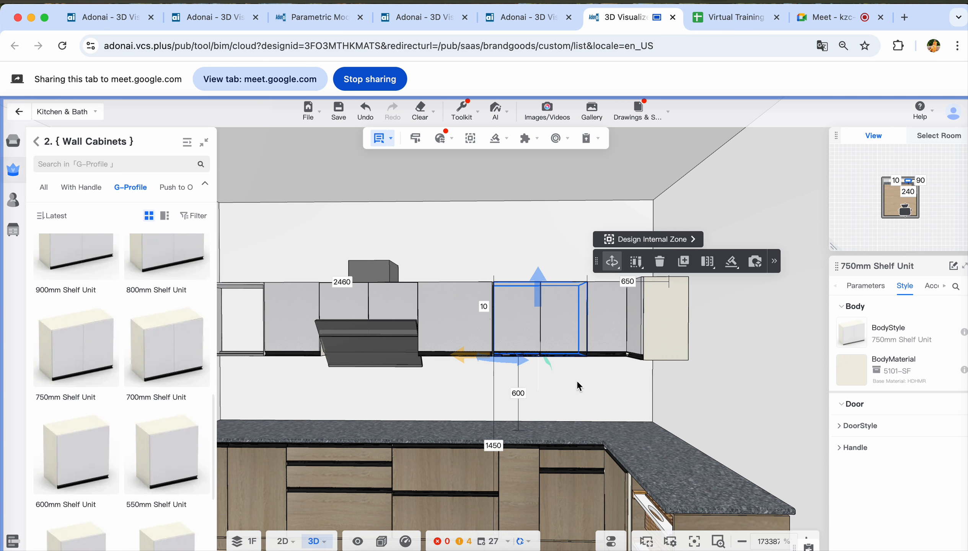
Shift the 600mm lift up unit and the chimney unit 10 mm sideways to close the gaps toward the 750mm shelf unit
{"action": "left_click", "coordinate": [428, 307]}
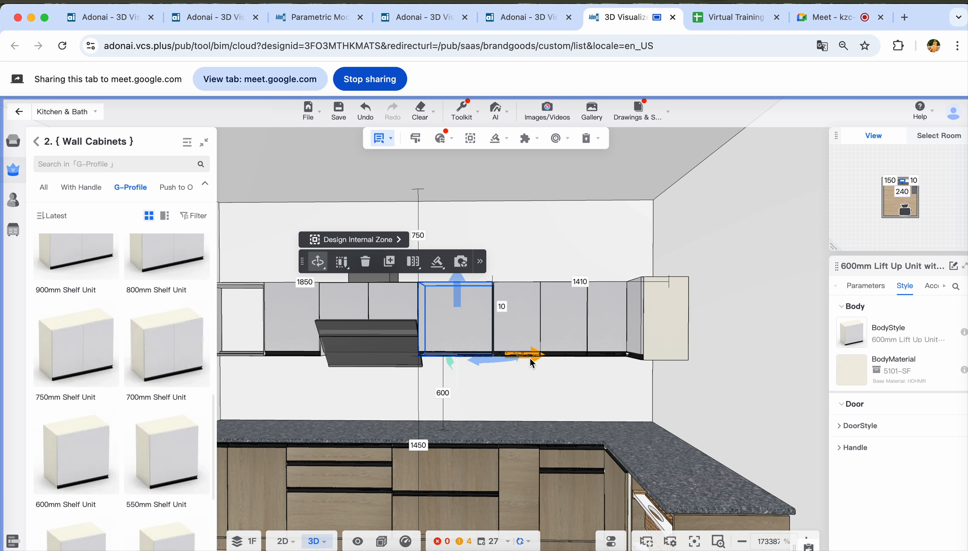
{"action": "left_click_drag", "start_coordinate": [530, 359], "coordinate": [535, 358]}
{"action": "left_click", "coordinate": [377, 309]}
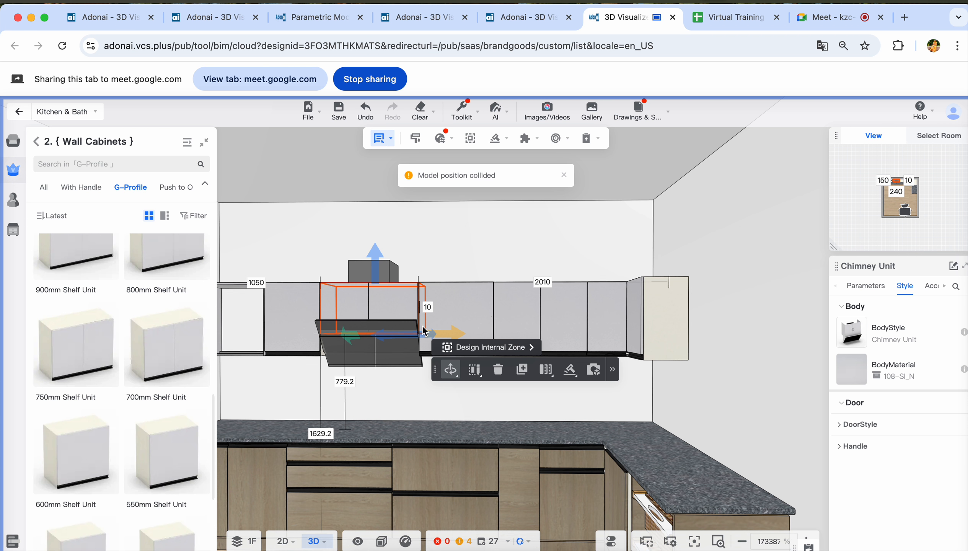
{"action": "left_click_drag", "start_coordinate": [451, 334], "coordinate": [455, 333]}
{"action": "key", "text": "Escape"}
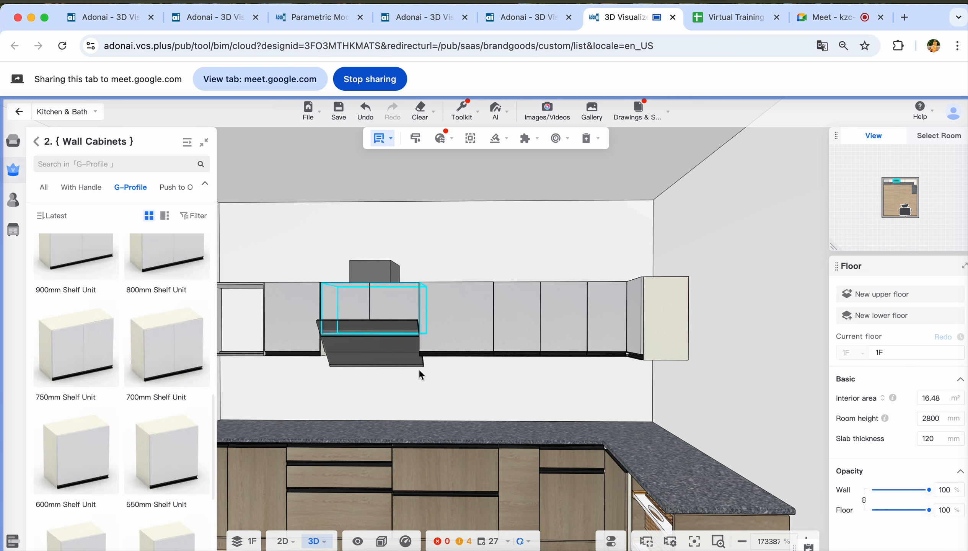
Shift the 450mm shelf unit 10 mm sideways so it sits flush against the chimney unit
{"action": "left_click_drag", "start_coordinate": [421, 374], "coordinate": [388, 375]}
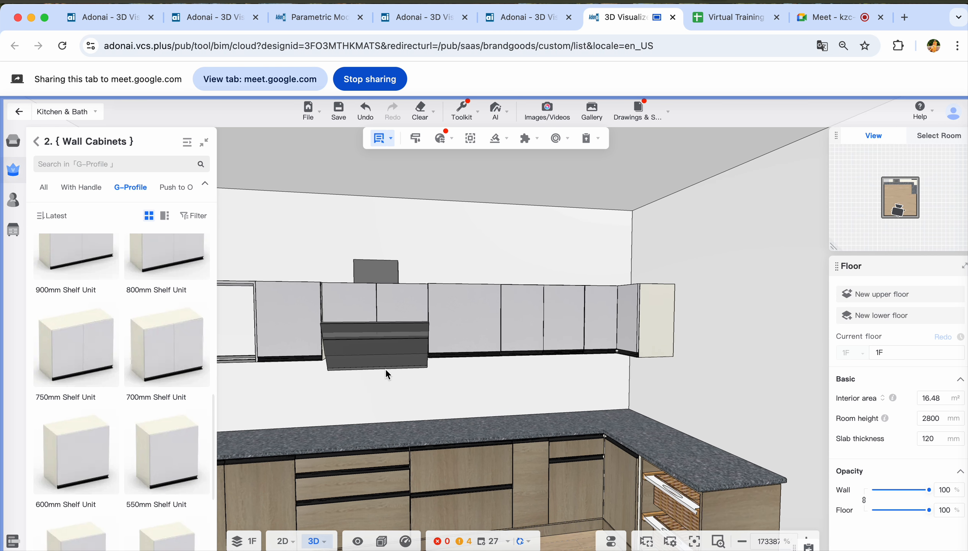
{"action": "left_click", "coordinate": [302, 340]}
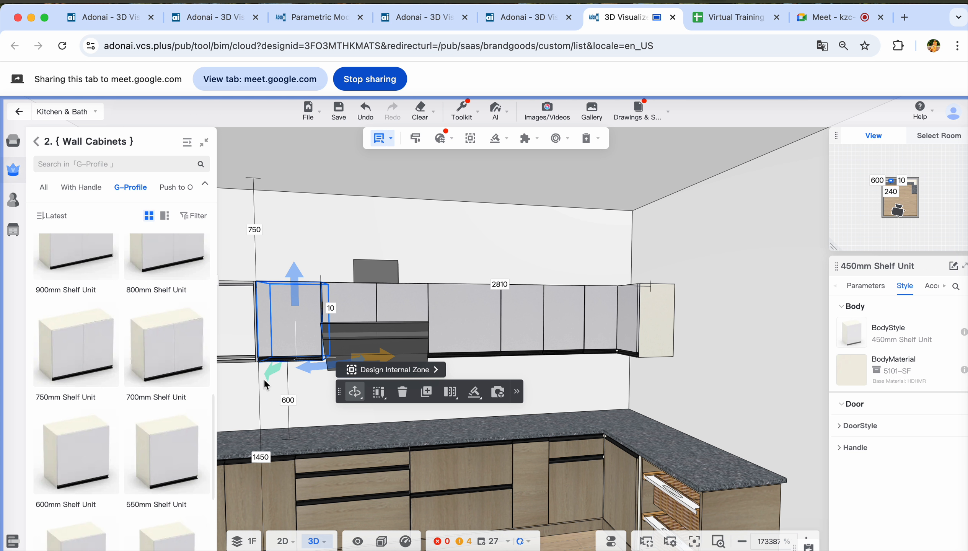
{"action": "left_click_drag", "start_coordinate": [341, 327], "coordinate": [343, 328]}
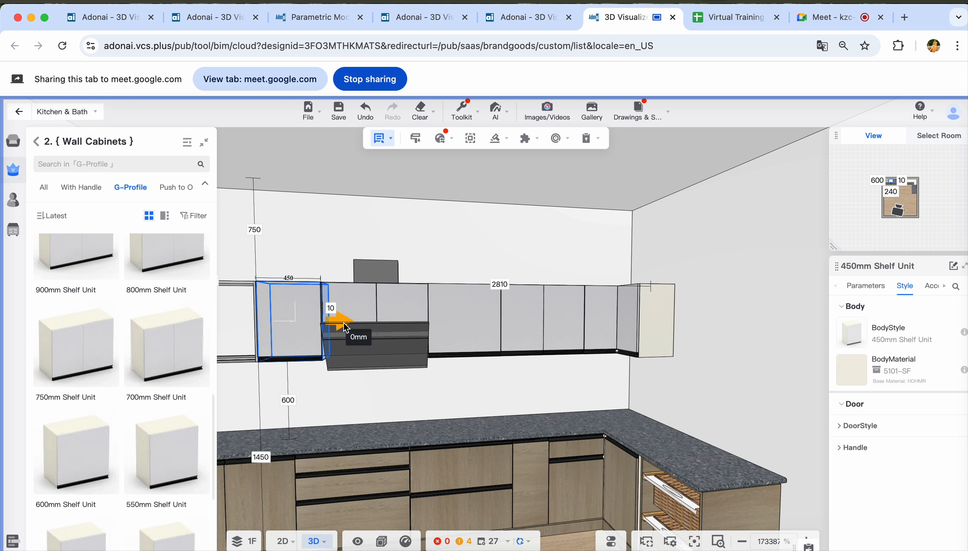
{"action": "left_click", "coordinate": [338, 418]}
Bring a 900mm Glass Door Unit from the Open Units wall cabinets into the room near the L corner unit
{"action": "scroll", "coordinate": [348, 384], "scroll_direction": "down", "scroll_amount": 4}
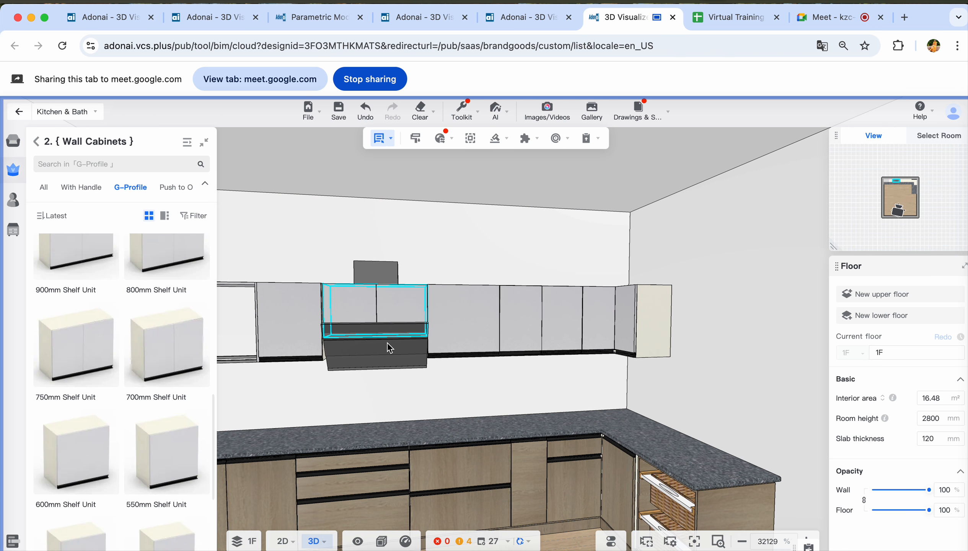
{"action": "mouse_move", "coordinate": [476, 393]}
{"action": "left_mouse_down"}
{"action": "mouse_move", "coordinate": [473, 407]}
{"action": "mouse_move", "coordinate": [448, 406]}
{"action": "mouse_move", "coordinate": [469, 395]}
{"action": "left_mouse_up"}
{"action": "mouse_move", "coordinate": [480, 385]}
{"action": "right_mouse_down"}
{"action": "mouse_move", "coordinate": [525, 371]}
{"action": "mouse_move", "coordinate": [472, 375]}
{"action": "right_mouse_up"}
{"action": "left_click_drag", "start_coordinate": [472, 375], "coordinate": [478, 401]}
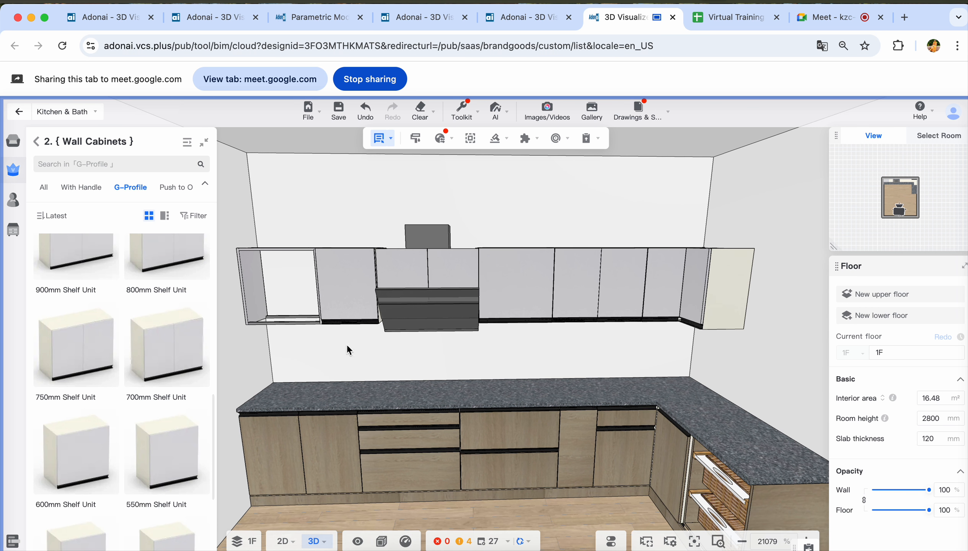
{"action": "left_click", "coordinate": [40, 143]}
{"action": "left_click", "coordinate": [176, 327]}
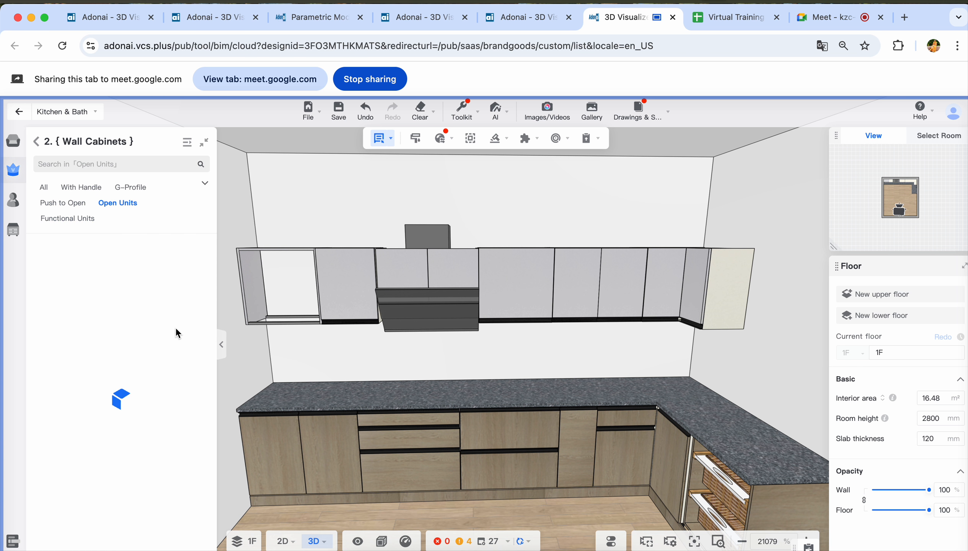
{"action": "scroll", "coordinate": [96, 376], "scroll_direction": "down", "scroll_amount": 3}
{"action": "left_click_drag", "start_coordinate": [81, 357], "coordinate": [707, 303]}
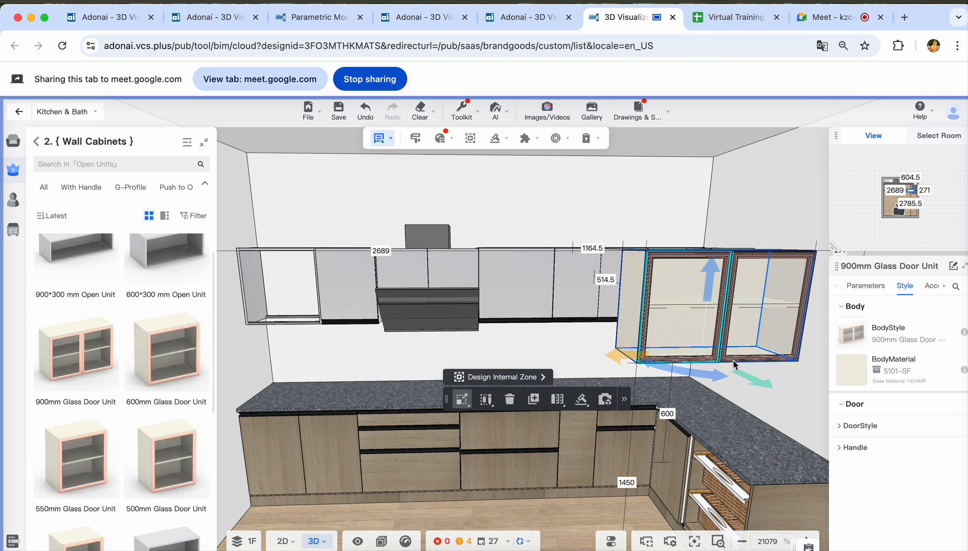
Position the 900mm glass door unit on the side wall, flush against the L corner unit
{"action": "left_click_drag", "start_coordinate": [685, 378], "coordinate": [683, 352]}
{"action": "scroll", "coordinate": [762, 359], "scroll_direction": "down", "scroll_amount": 3}
{"action": "scroll", "coordinate": [754, 350], "scroll_direction": "down", "scroll_amount": 5}
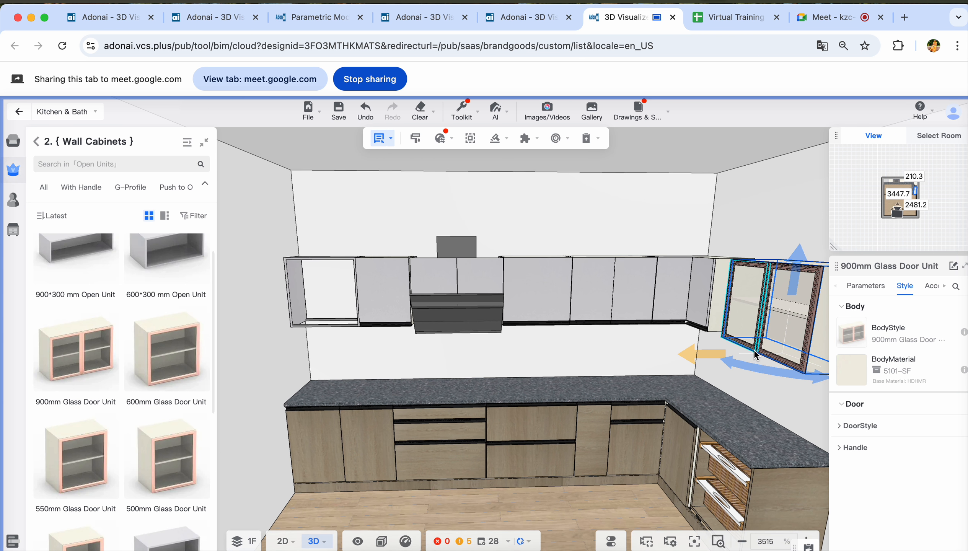
{"action": "left_click_drag", "start_coordinate": [828, 374], "coordinate": [813, 364]}
{"action": "left_click_drag", "start_coordinate": [664, 483], "coordinate": [640, 506]}
Save the project and use the material brush to apply the base cabinets' wood finish to the open unit, 450mm shelf unit and chimney unit
{"action": "right_click_drag", "start_coordinate": [604, 488], "coordinate": [543, 462]}
{"action": "key", "text": "b"}
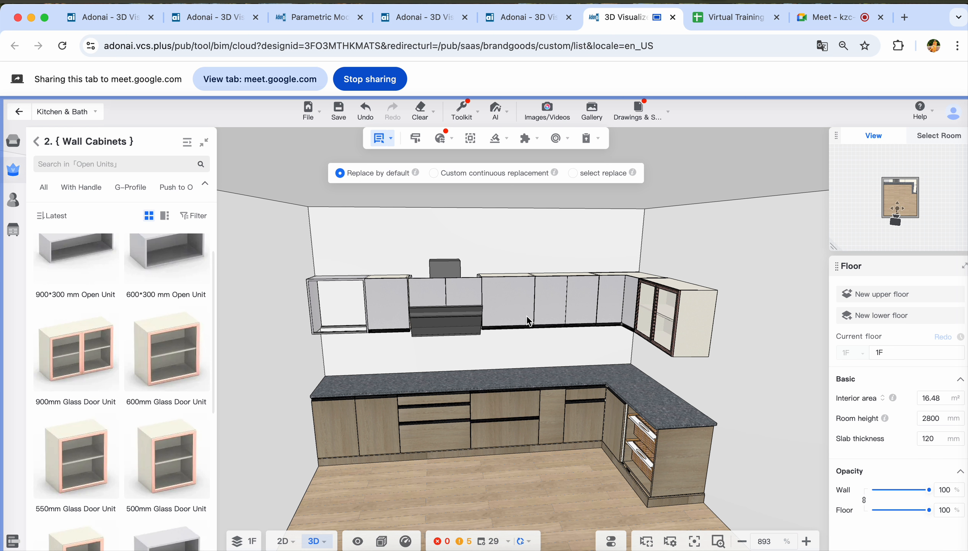
{"action": "key", "text": "super+s"}
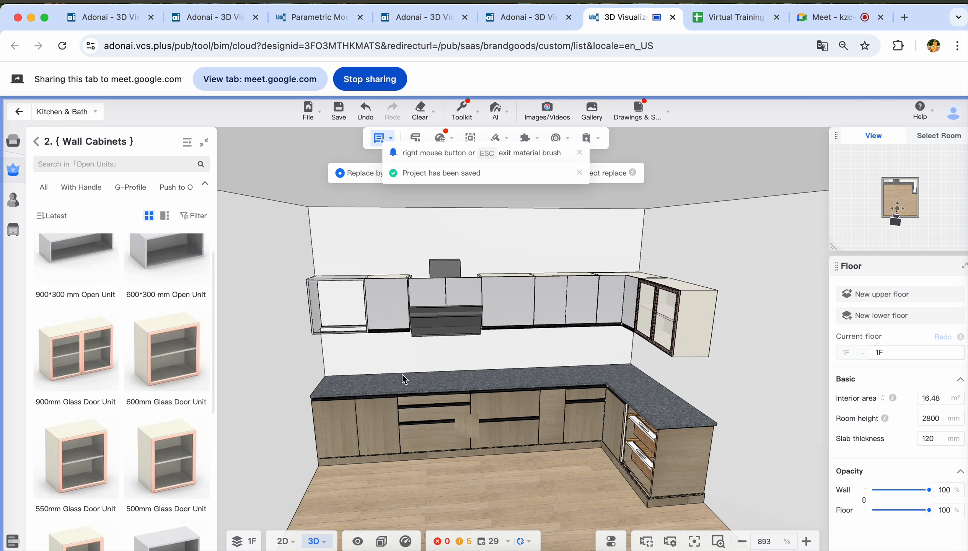
{"action": "left_click", "coordinate": [384, 306]}
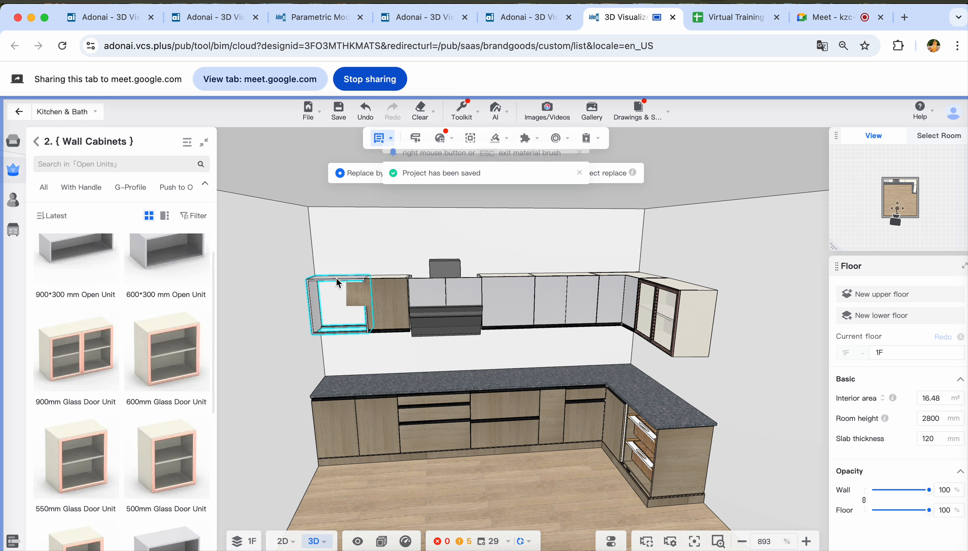
{"action": "left_click", "coordinate": [385, 290]}
{"action": "left_click", "coordinate": [434, 288]}
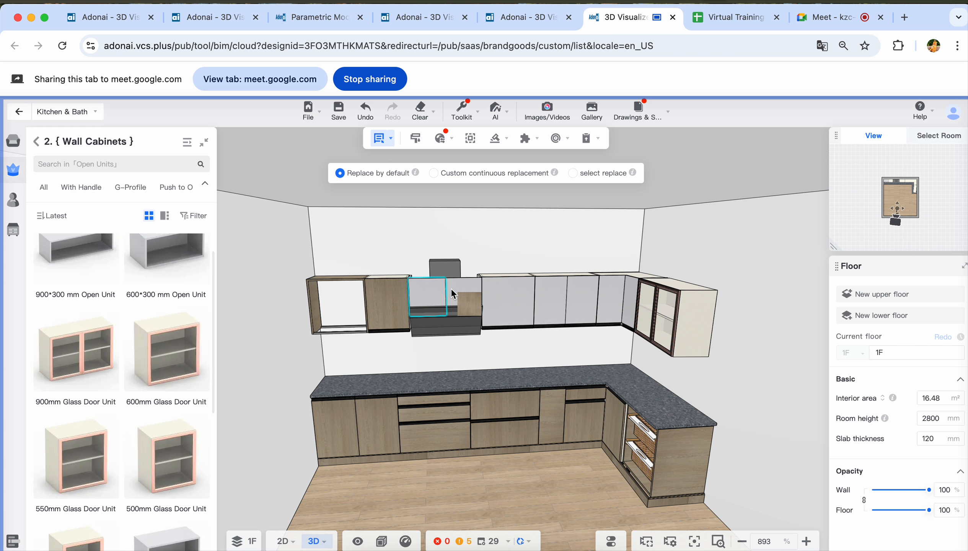
Brush the wood finish onto the lift up, 750mm shelf and corner unit doors, and try it on the glass door unit's side
{"action": "left_click", "coordinate": [504, 292]}
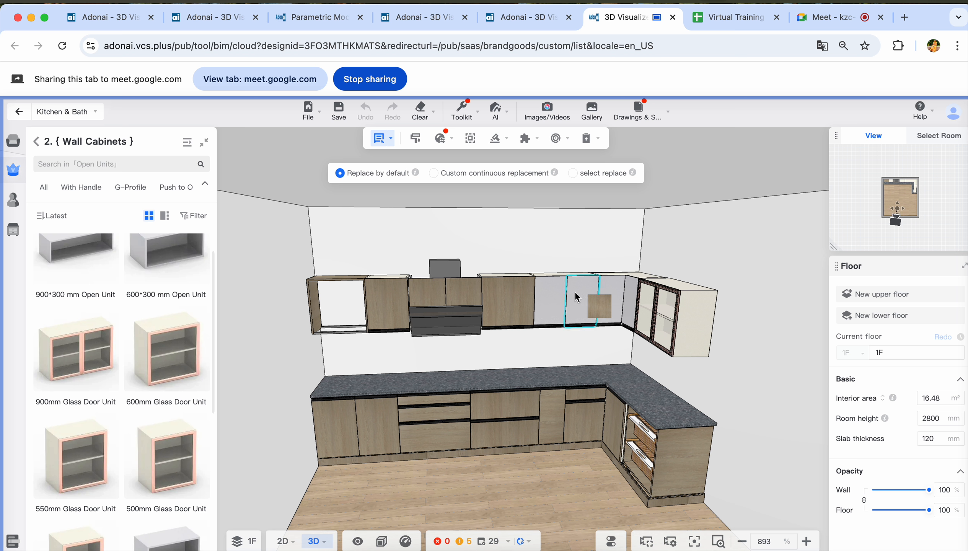
{"action": "left_click", "coordinate": [608, 296]}
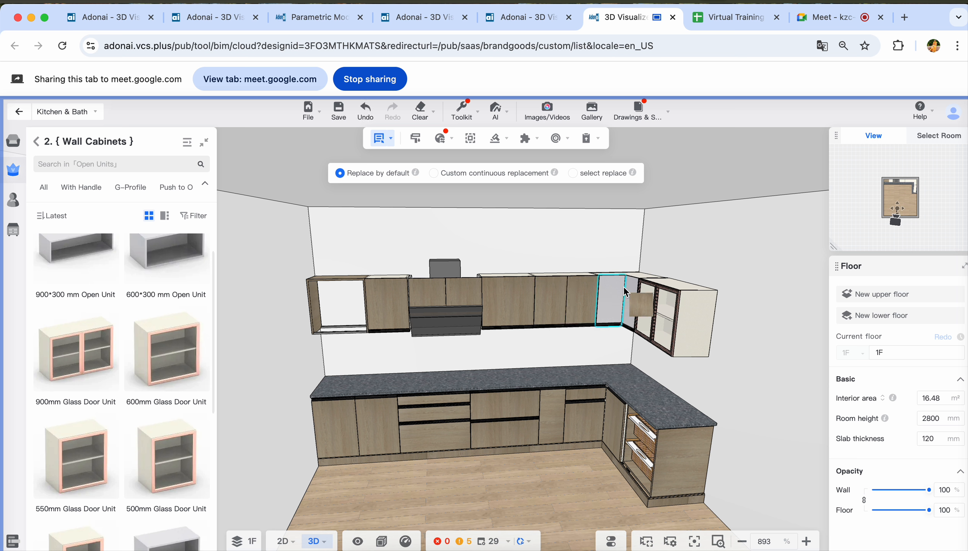
{"action": "left_click", "coordinate": [701, 322]}
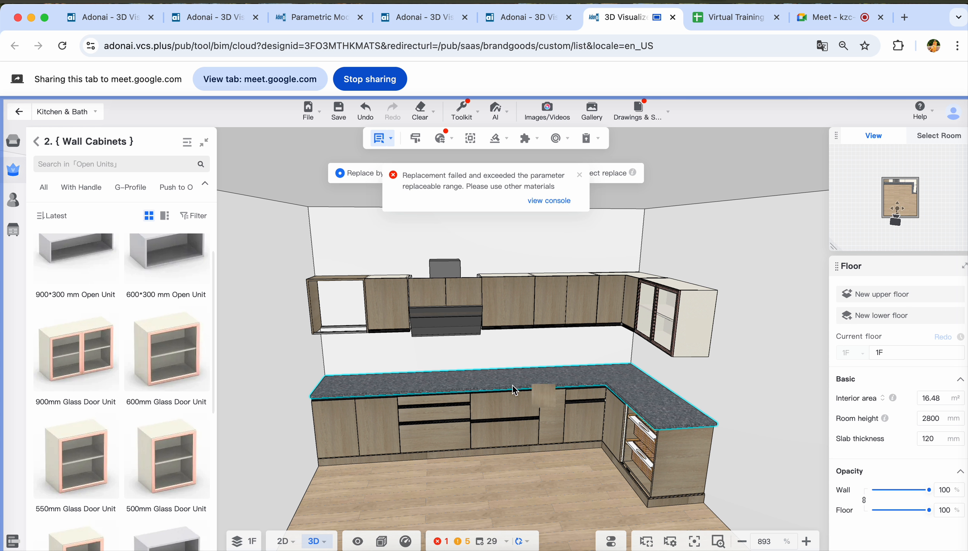
{"action": "left_click_drag", "start_coordinate": [517, 387], "coordinate": [535, 462]}
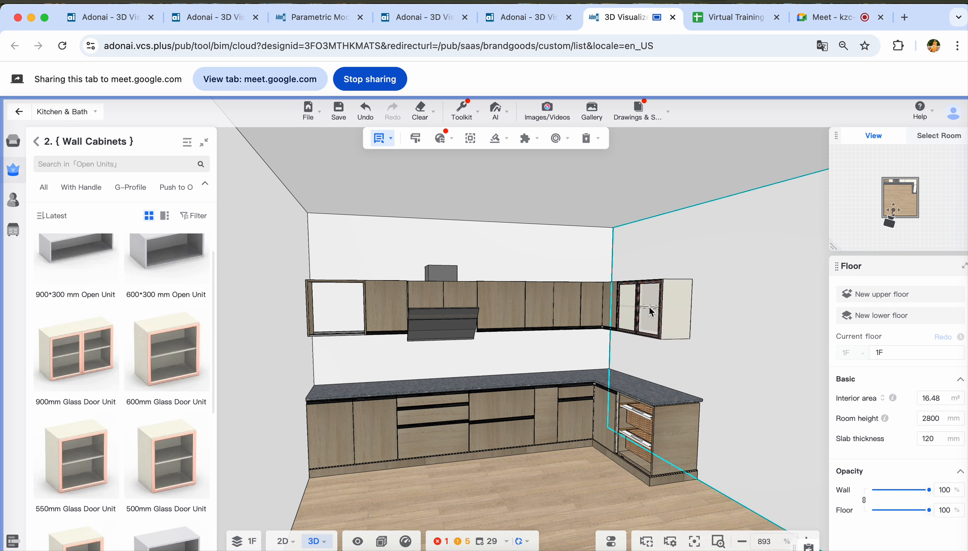
Search the product library for "expo" and place an upright Expo Panel beside the end base cabinet
{"action": "left_click", "coordinate": [37, 142]}
{"action": "left_click", "coordinate": [131, 166]}
{"action": "type", "text": "e"}
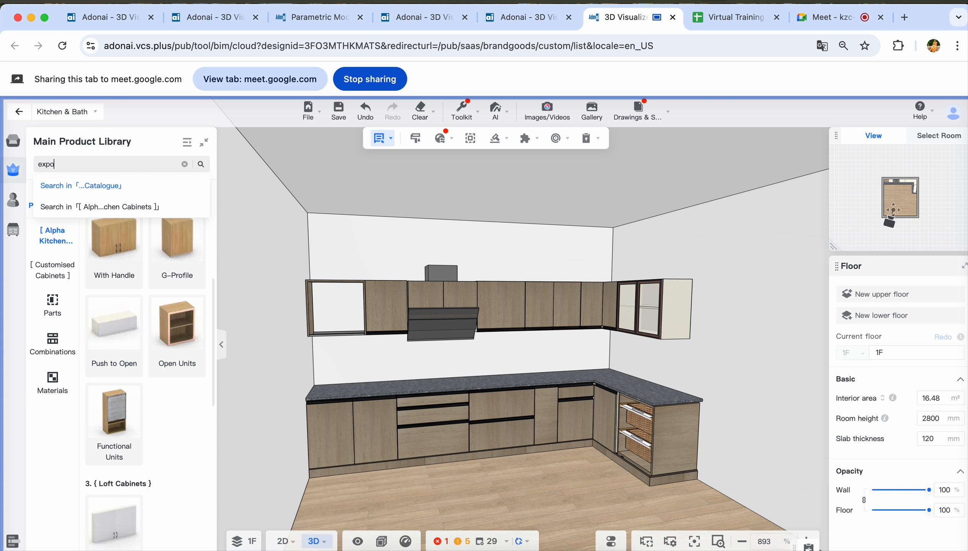
{"action": "type", "text": "xpo"}
{"action": "key", "text": "Return"}
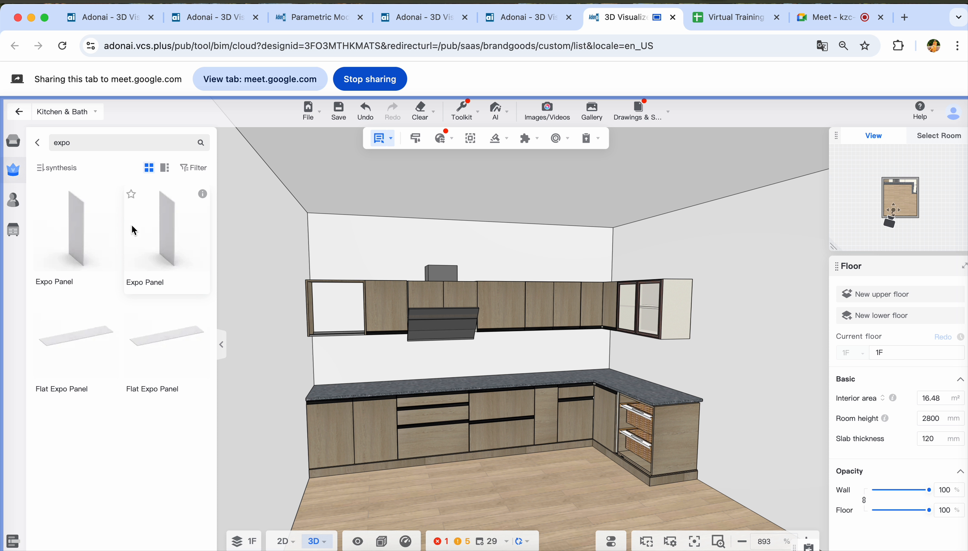
{"action": "left_click_drag", "start_coordinate": [171, 236], "coordinate": [679, 433]}
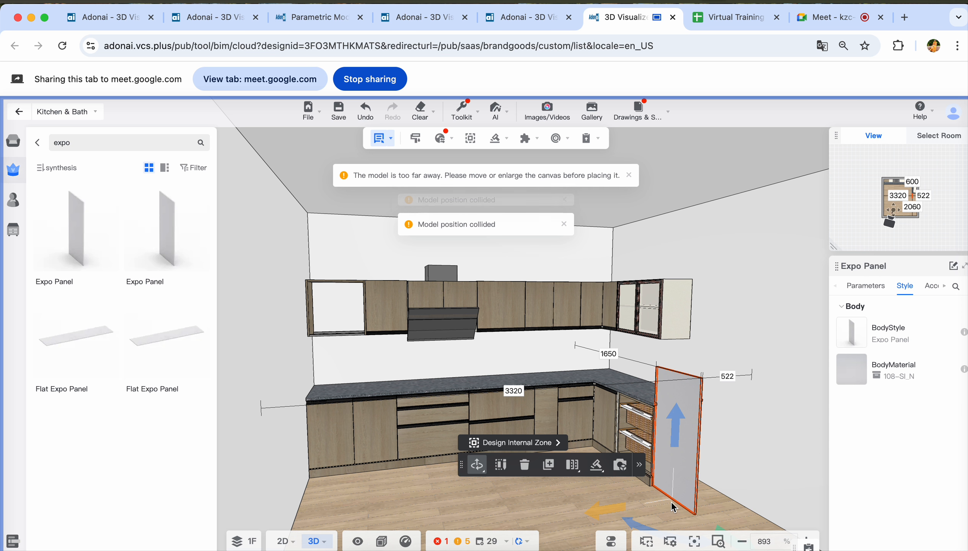
Raise the Expo Panel to wall cabinet height and move it against the exposed end of the glass door unit
{"action": "left_click_drag", "start_coordinate": [628, 529], "coordinate": [703, 513]}
{"action": "left_click_drag", "start_coordinate": [680, 424], "coordinate": [678, 314]}
{"action": "left_click_drag", "start_coordinate": [742, 401], "coordinate": [630, 383]}
{"action": "right_click_drag", "start_coordinate": [573, 384], "coordinate": [590, 379]}
{"action": "left_click_drag", "start_coordinate": [595, 377], "coordinate": [626, 373]}
{"action": "left_click_drag", "start_coordinate": [730, 382], "coordinate": [730, 379]}
Resize the Expo Panel vertically so its top and bottom edges line up with the glass door unit
{"action": "left_click", "coordinate": [667, 288]}
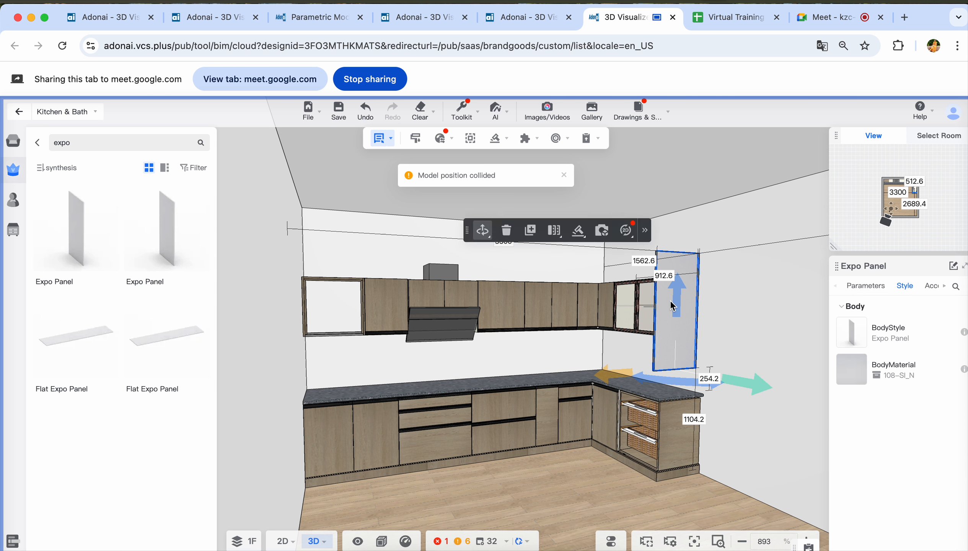
{"action": "left_click", "coordinate": [677, 280]}
{"action": "left_click", "coordinate": [680, 271]}
{"action": "left_click_drag", "start_coordinate": [683, 248], "coordinate": [681, 278]}
{"action": "left_click_drag", "start_coordinate": [679, 371], "coordinate": [677, 331]}
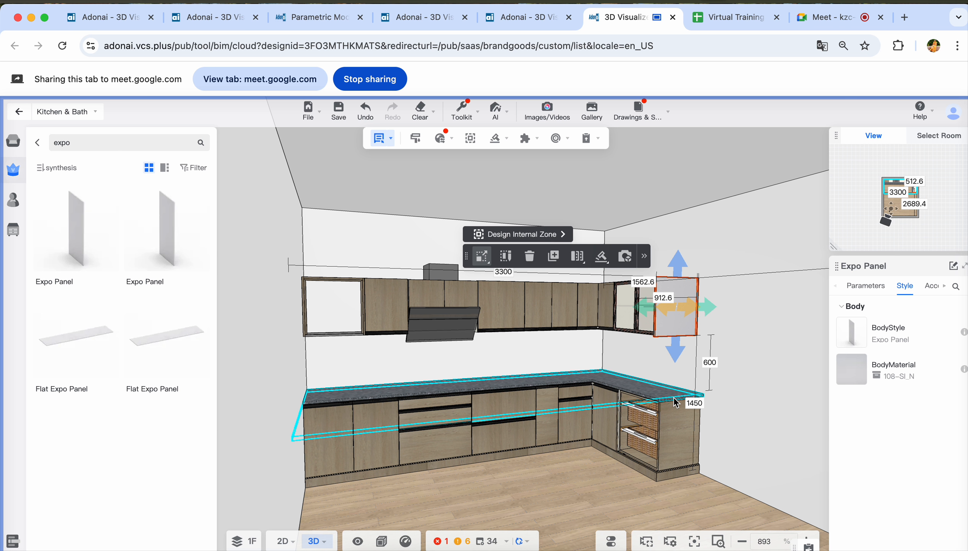
Apply the cabinets' wood finish to the Expo Panel with the material brush
{"action": "key", "text": "b"}
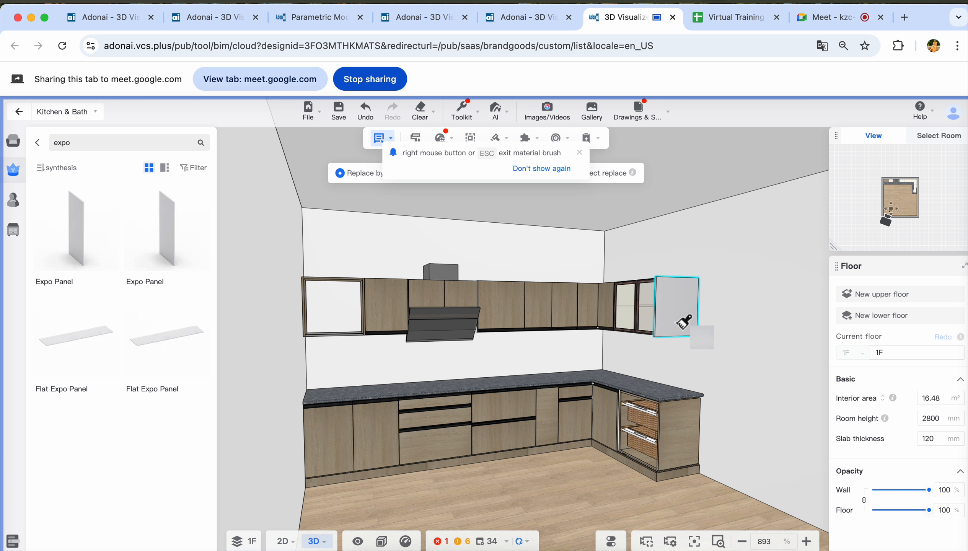
{"action": "key", "text": "Escape"}
{"action": "key", "text": "b"}
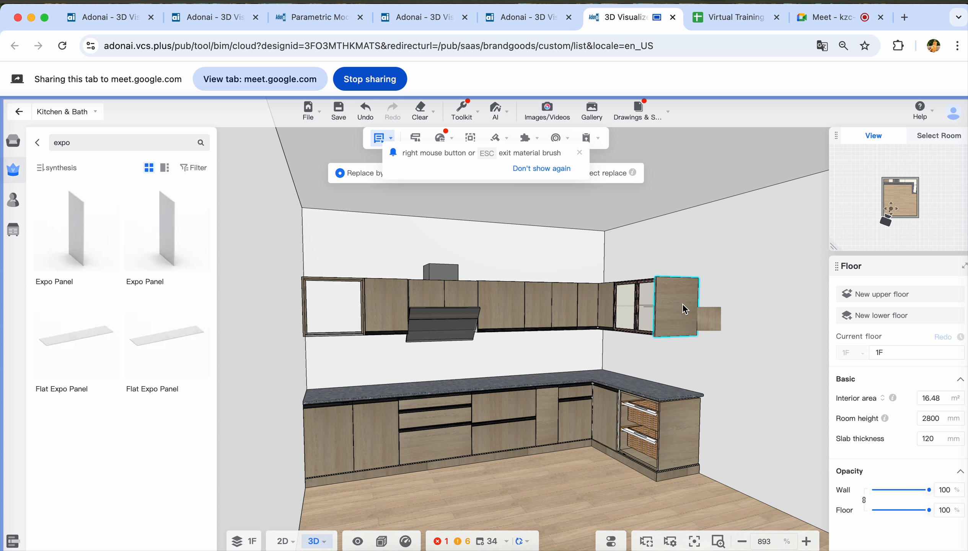
Nudge the 900mm glass door unit along the side wall so it sits flush against the L corner unit
{"action": "mouse_move", "coordinate": [594, 475]}
{"action": "left_mouse_down"}
{"action": "mouse_move", "coordinate": [600, 512]}
{"action": "mouse_move", "coordinate": [622, 530]}
{"action": "left_mouse_up"}
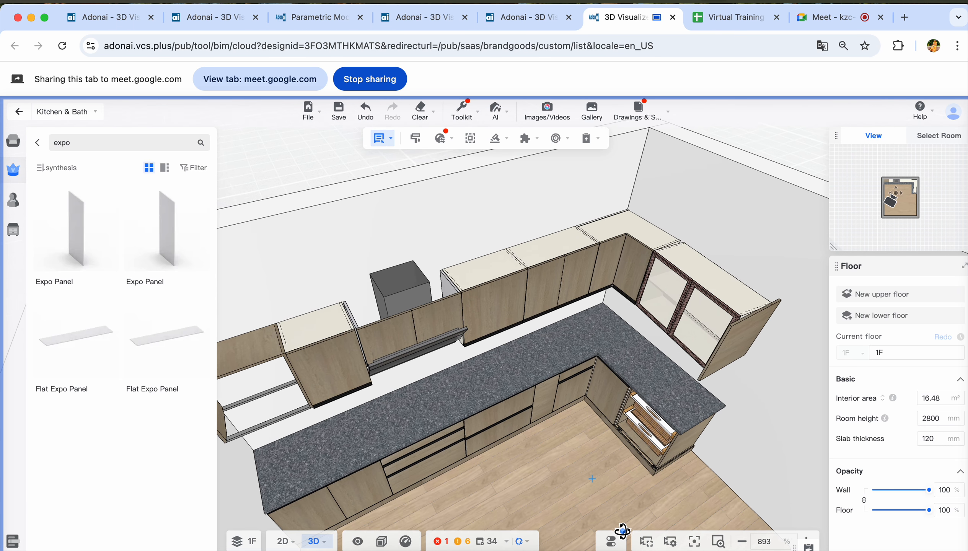
{"action": "left_click_drag", "start_coordinate": [613, 461], "coordinate": [710, 461]}
{"action": "left_click", "coordinate": [655, 302]}
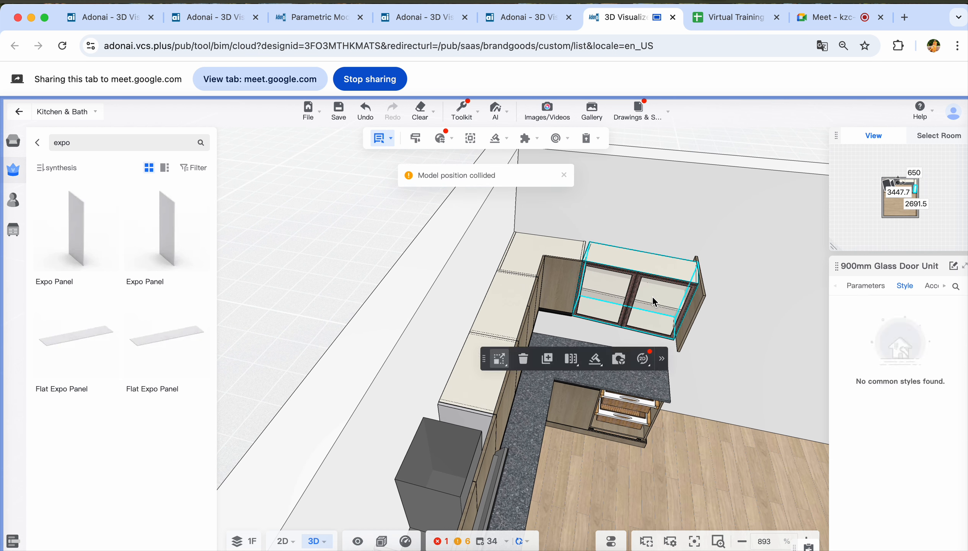
{"action": "left_click", "coordinate": [652, 296]}
{"action": "left_click_drag", "start_coordinate": [589, 349], "coordinate": [622, 352]}
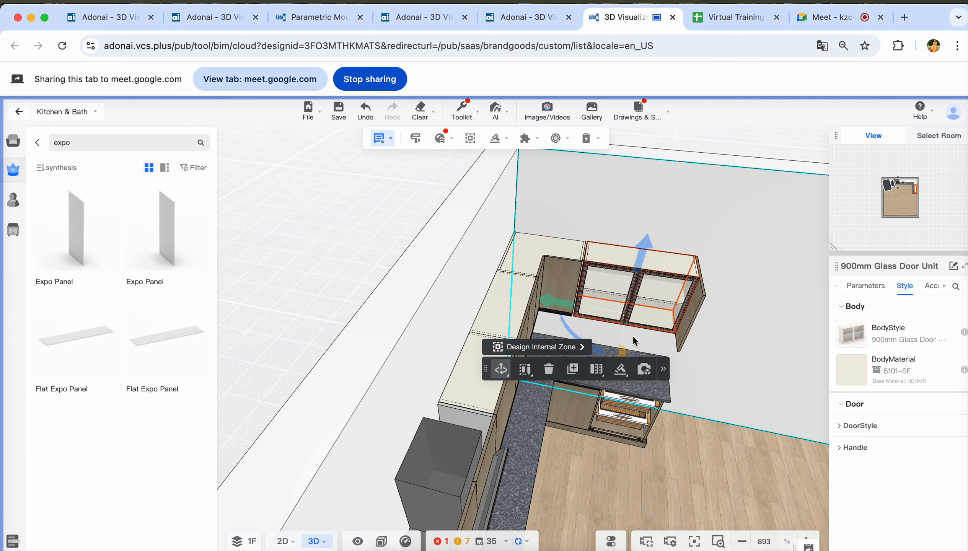
{"action": "left_click_drag", "start_coordinate": [556, 305], "coordinate": [553, 304]}
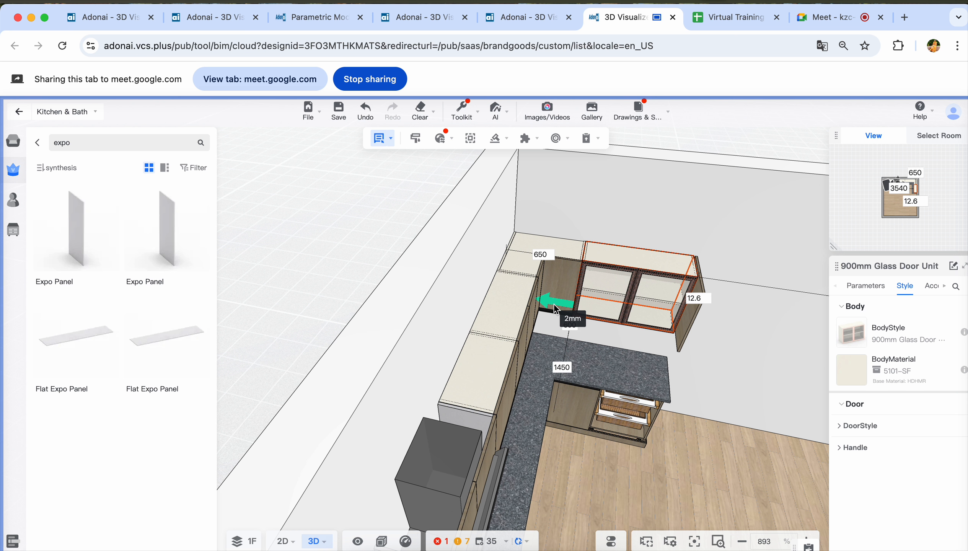
{"action": "key", "text": "Escape"}
Move the Expo Panel toward the glass door unit to close the gap between them
{"action": "left_click", "coordinate": [690, 319]}
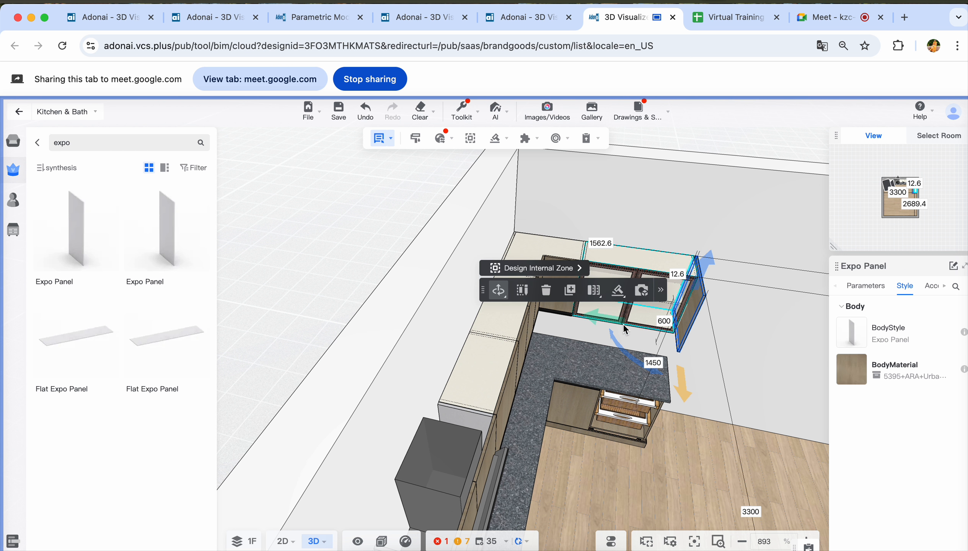
{"action": "left_click_drag", "start_coordinate": [616, 320], "coordinate": [611, 319]}
{"action": "key", "text": "Escape"}
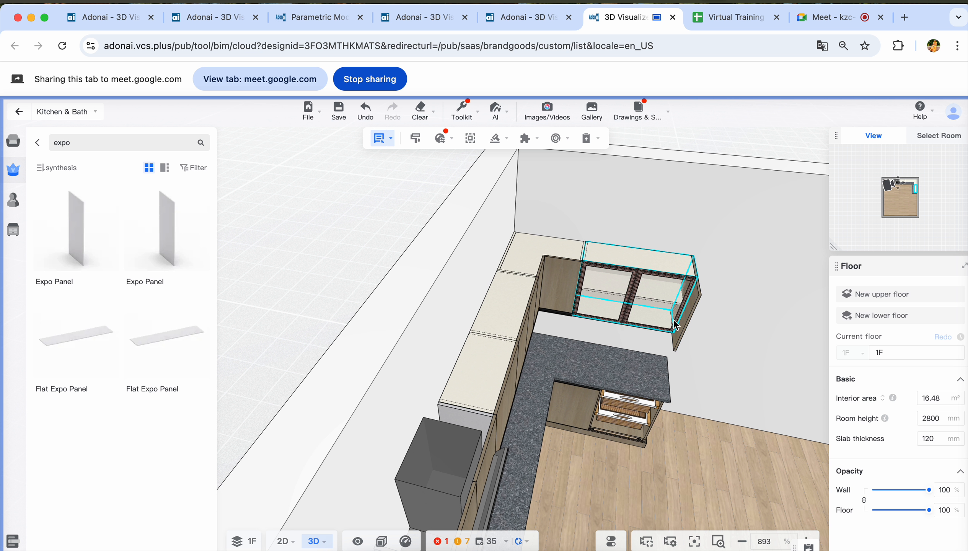
Reduce the Expo Panel's depth to the glass door unit's front and set the panel flush against the unit's outer side
{"action": "left_click", "coordinate": [686, 326]}
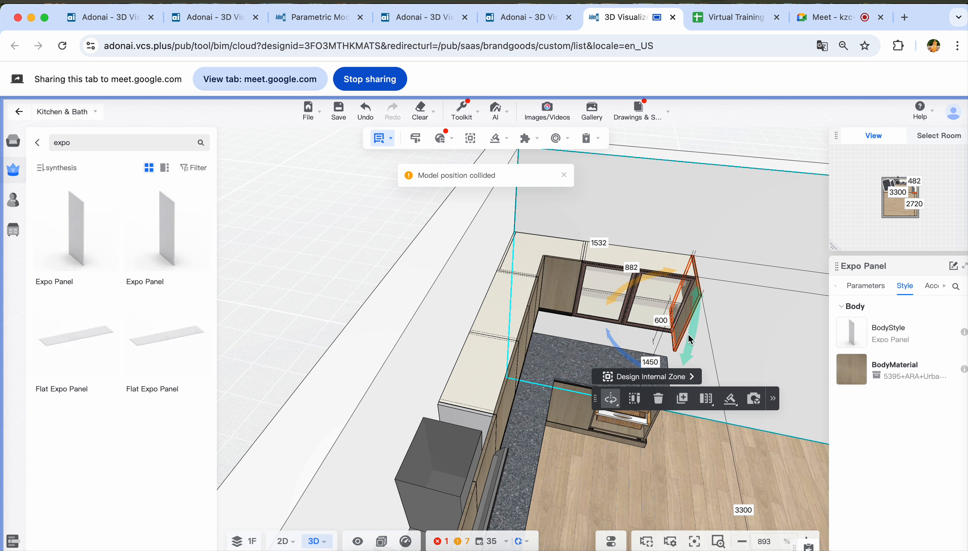
{"action": "mouse_move", "coordinate": [690, 341]}
{"action": "left_mouse_down"}
{"action": "mouse_move", "coordinate": [686, 322]}
{"action": "mouse_move", "coordinate": [692, 335]}
{"action": "left_mouse_up"}
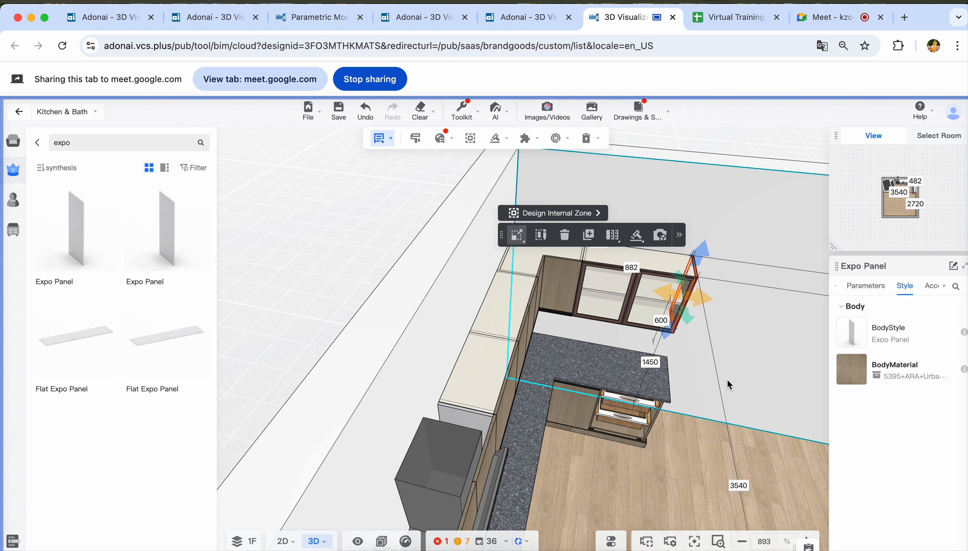
{"action": "key", "text": "space"}
{"action": "left_click_drag", "start_coordinate": [609, 309], "coordinate": [610, 309]}
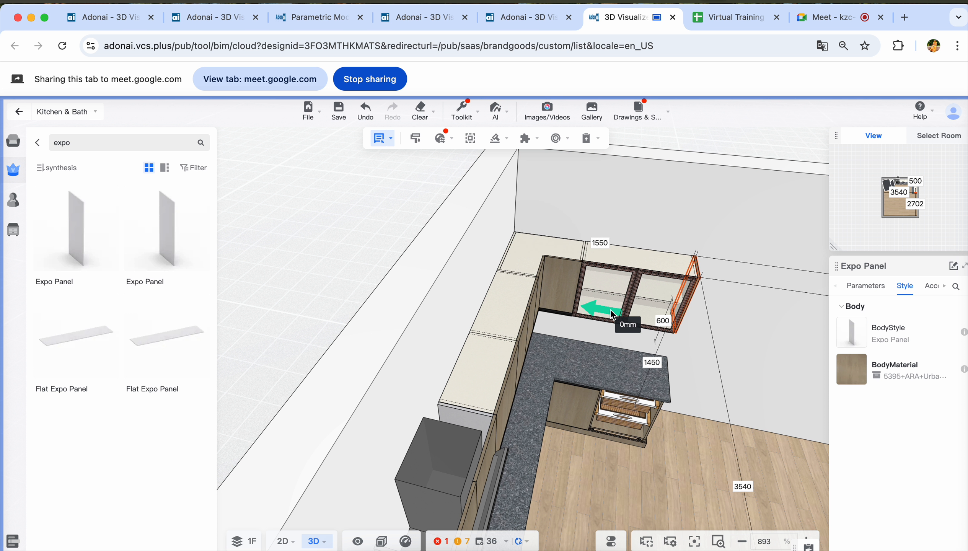
{"action": "left_click", "coordinate": [765, 447]}
Select the 900mm sink unit among the base cabinets and start generating a sink
{"action": "right_click_drag", "start_coordinate": [746, 468], "coordinate": [611, 432]}
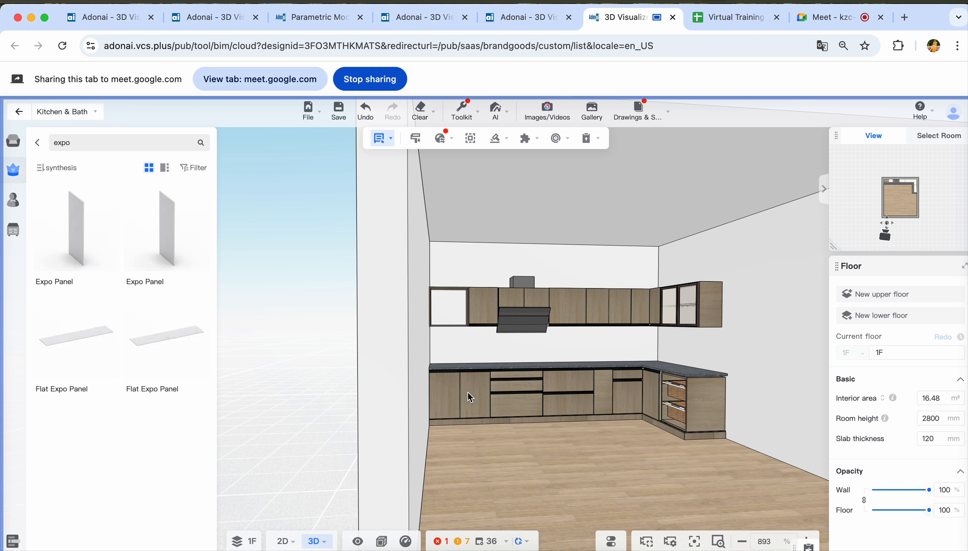
{"action": "right_click_drag", "start_coordinate": [547, 443], "coordinate": [509, 458]}
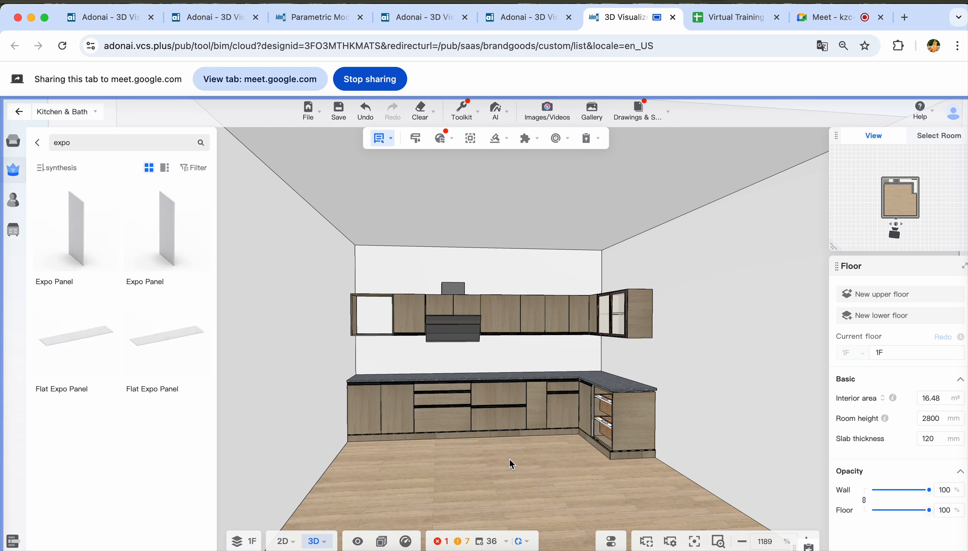
{"action": "scroll", "coordinate": [509, 458], "scroll_direction": "up", "scroll_amount": 5}
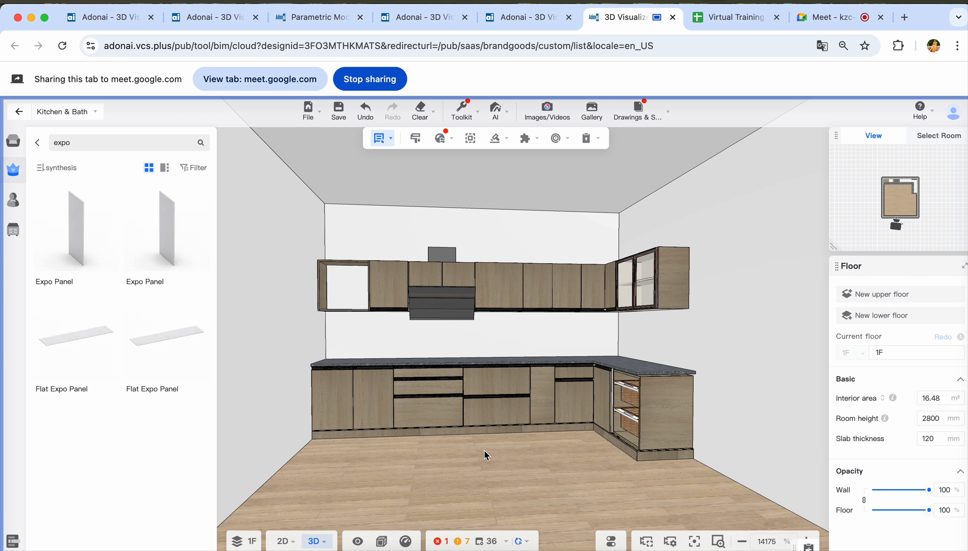
{"action": "scroll", "coordinate": [487, 461], "scroll_direction": "up", "scroll_amount": 3}
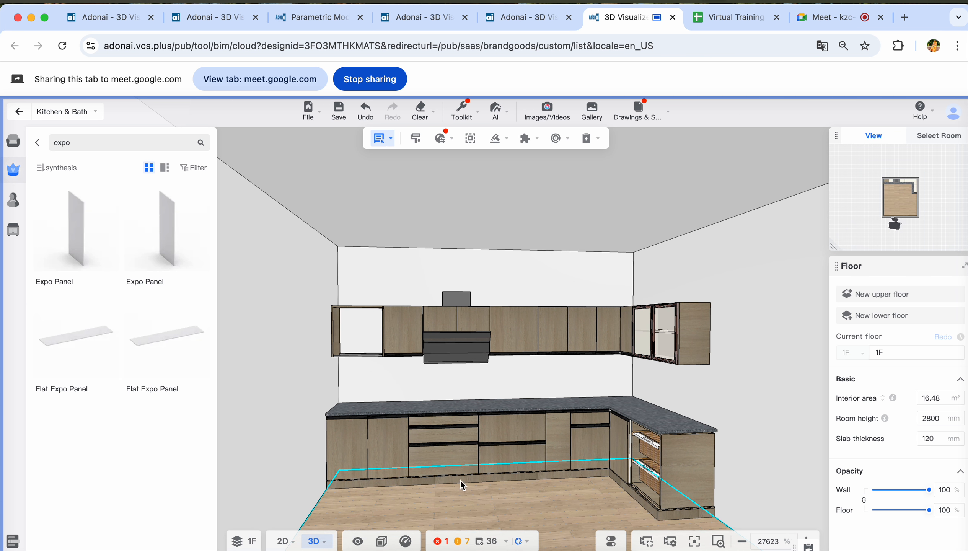
{"action": "left_click", "coordinate": [38, 142]}
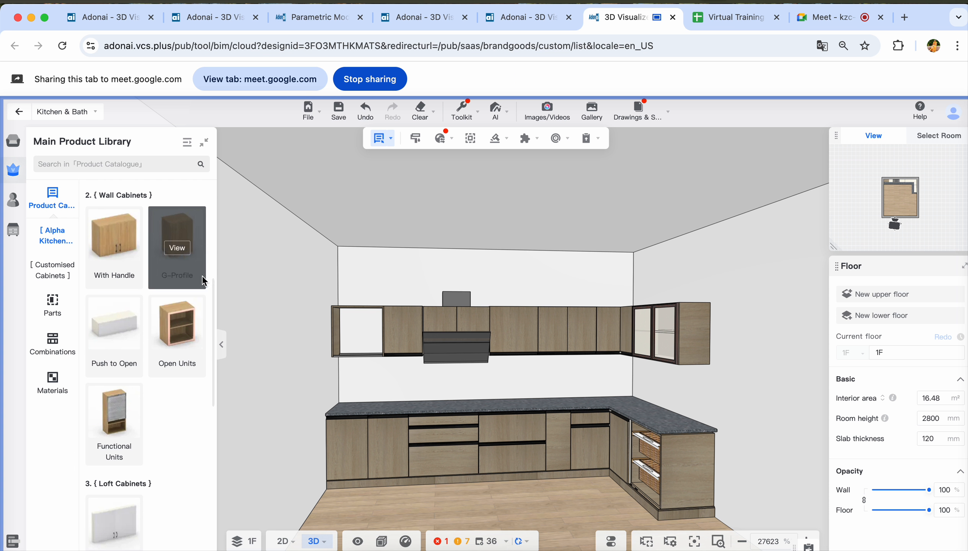
{"action": "left_click", "coordinate": [383, 447]}
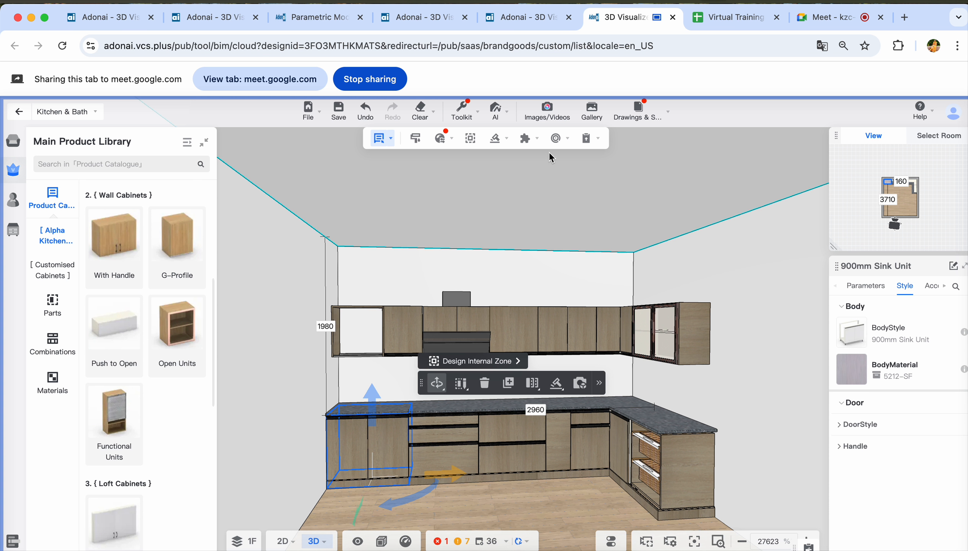
{"action": "left_click", "coordinate": [497, 139]}
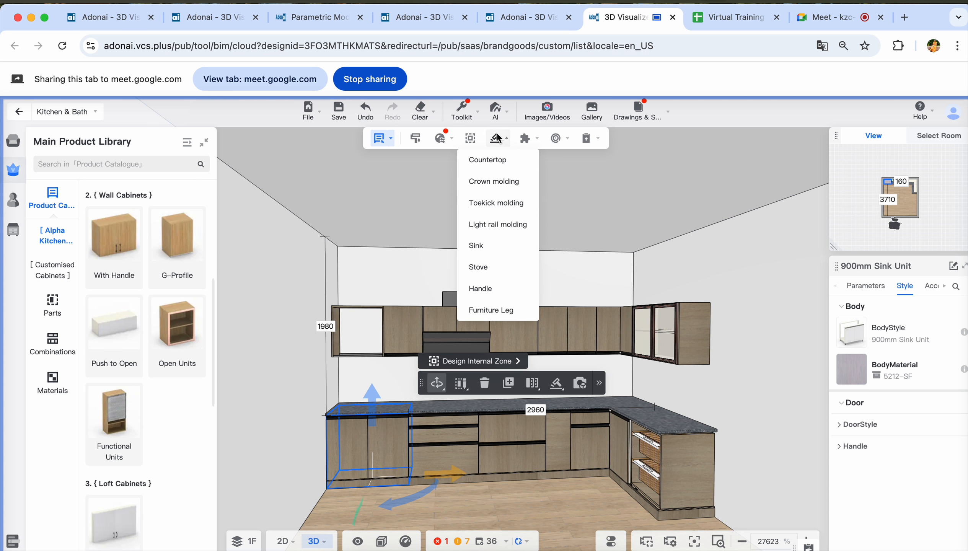
{"action": "left_click", "coordinate": [499, 246]}
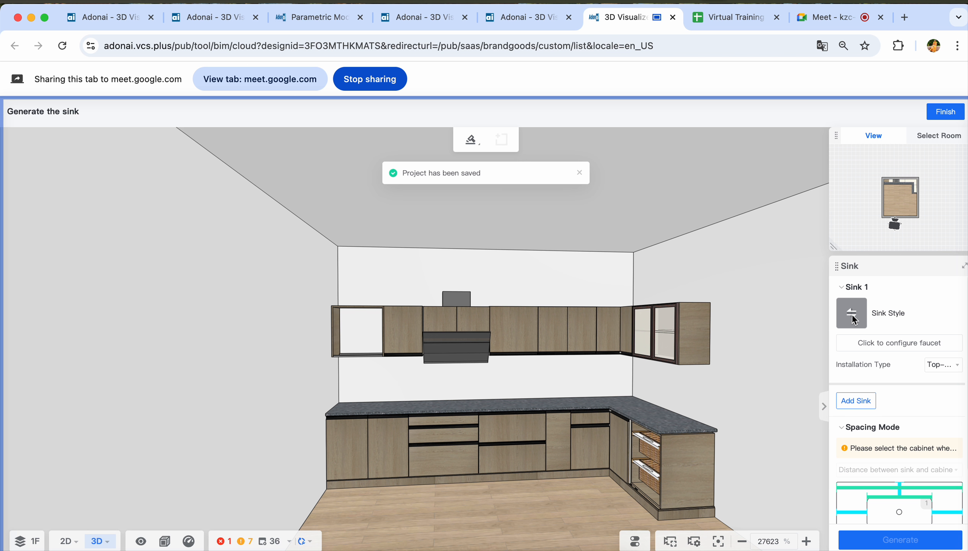
Choose Single Sink-02 from the public catalogue as the sink style
{"action": "left_click", "coordinate": [852, 319]}
{"action": "left_click", "coordinate": [722, 166]}
{"action": "scroll", "coordinate": [741, 366], "scroll_direction": "down", "scroll_amount": 3}
{"action": "scroll", "coordinate": [742, 376], "scroll_direction": "down", "scroll_amount": 15}
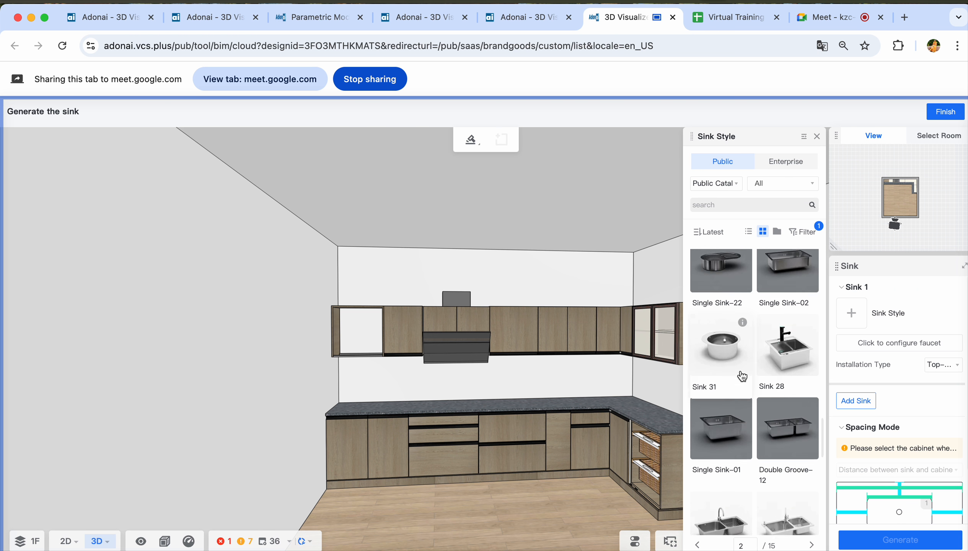
{"action": "scroll", "coordinate": [742, 374], "scroll_direction": "up", "scroll_amount": 1}
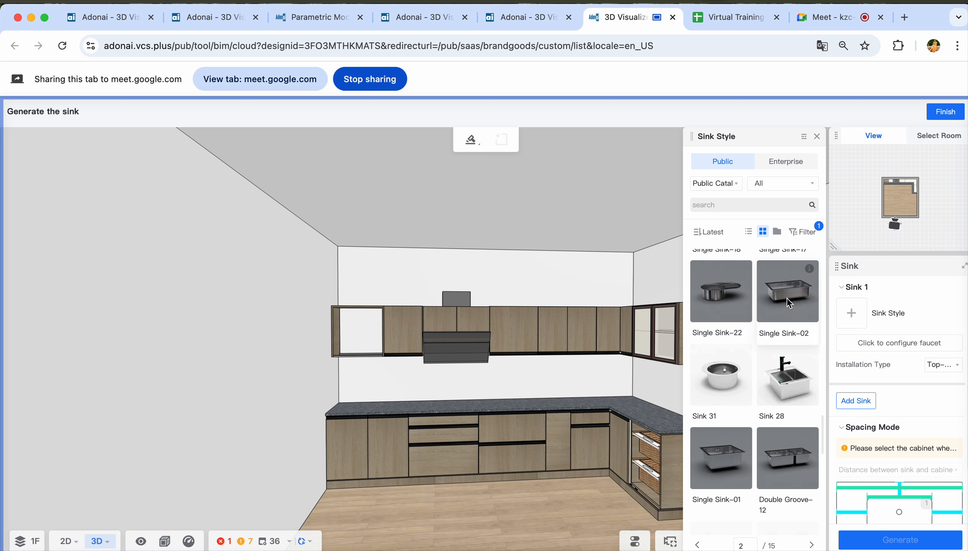
{"action": "left_click", "coordinate": [801, 304]}
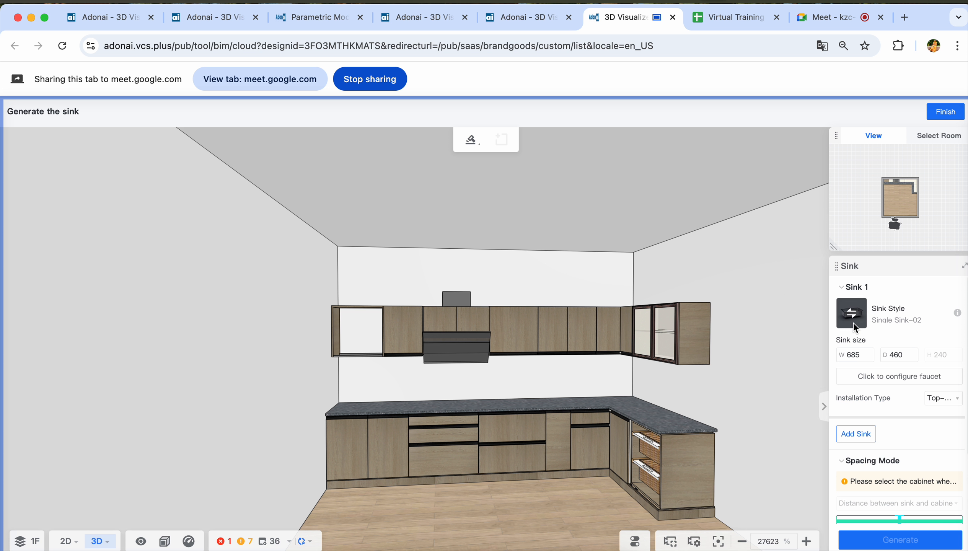
Configure the sink's faucet with the Bezdotykowa Bateria FREAK DISPLAY Grafit tap
{"action": "left_click", "coordinate": [886, 377]}
{"action": "left_click", "coordinate": [706, 184]}
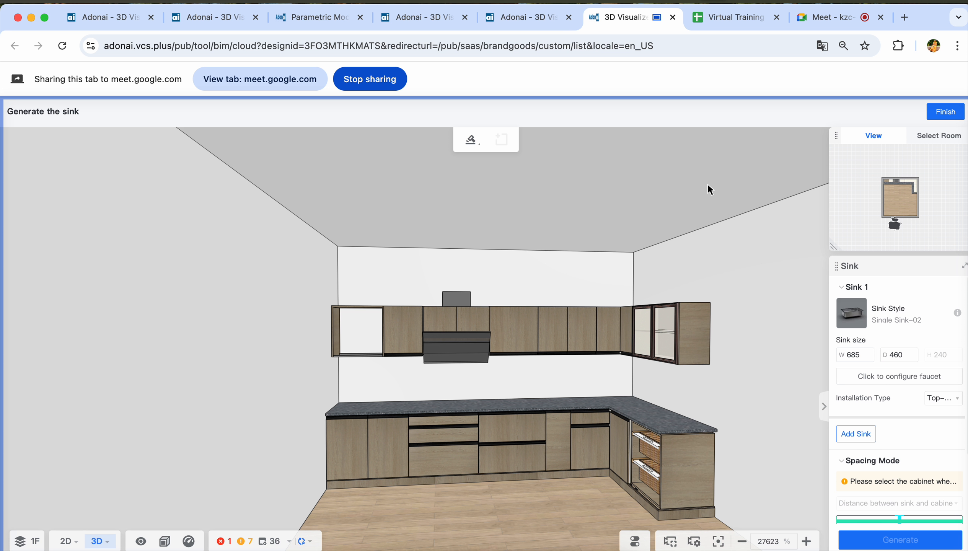
{"action": "left_click", "coordinate": [729, 163]}
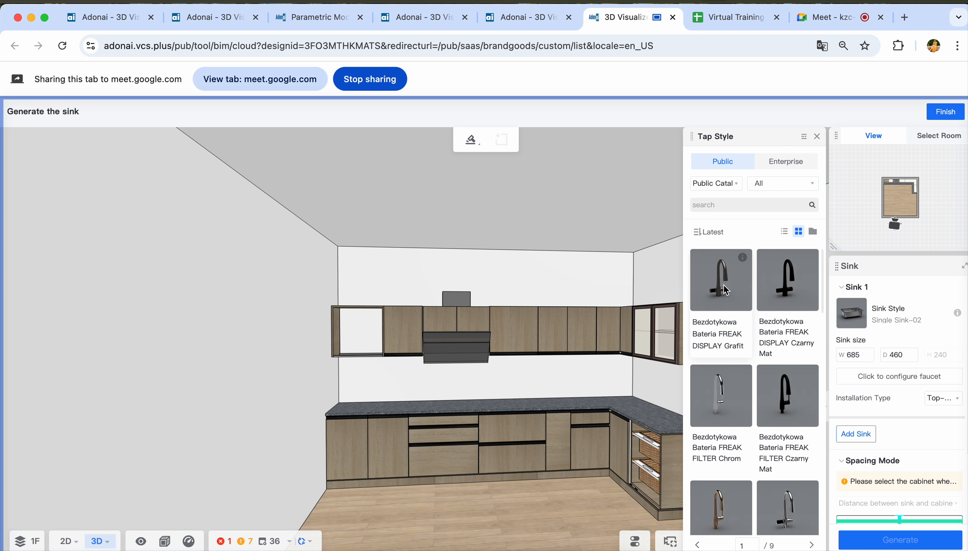
{"action": "left_click", "coordinate": [724, 291]}
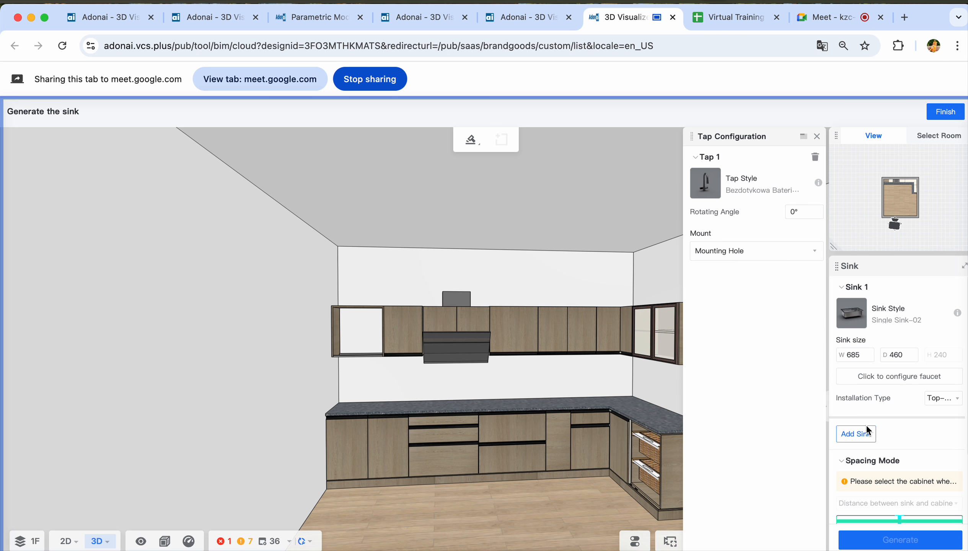
Set the sink's depth to 500 mm
{"action": "left_click", "coordinate": [861, 354]}
{"action": "left_click_drag", "start_coordinate": [903, 353], "coordinate": [887, 352]}
{"action": "type", "text": "500"}
{"action": "left_click", "coordinate": [882, 389]}
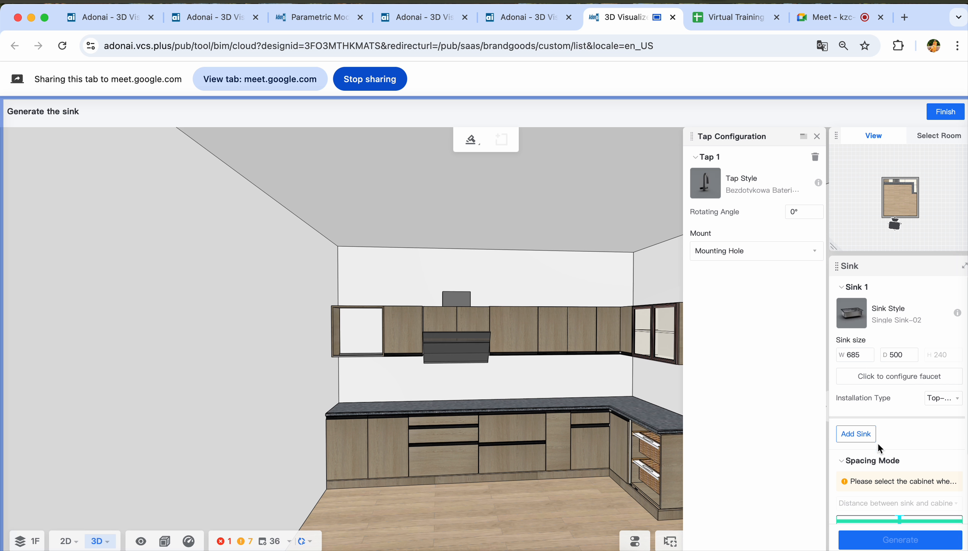
Generate the configured sink and tap on the 900mm sink unit and check its placement in the countertop
{"action": "left_click", "coordinate": [858, 439]}
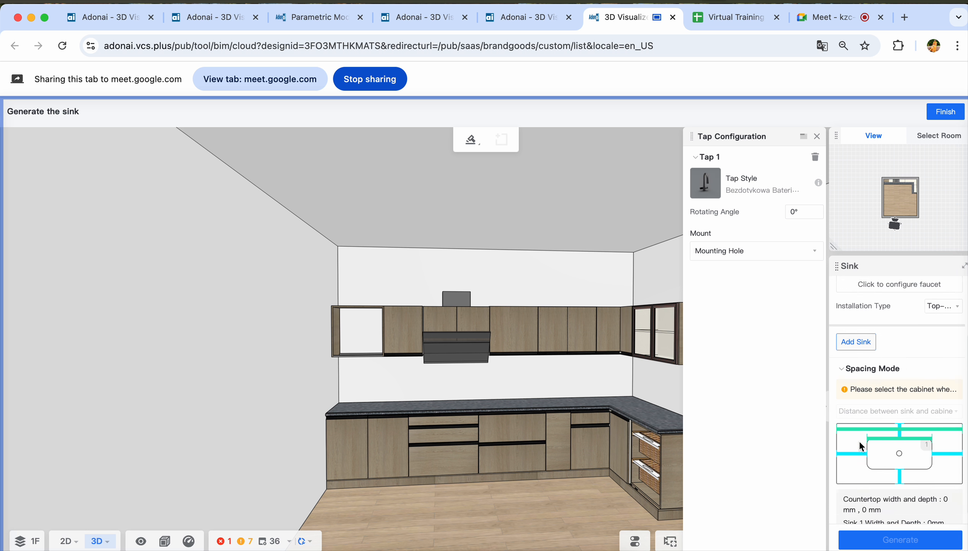
{"action": "left_click", "coordinate": [369, 448]}
{"action": "left_click", "coordinate": [862, 542]}
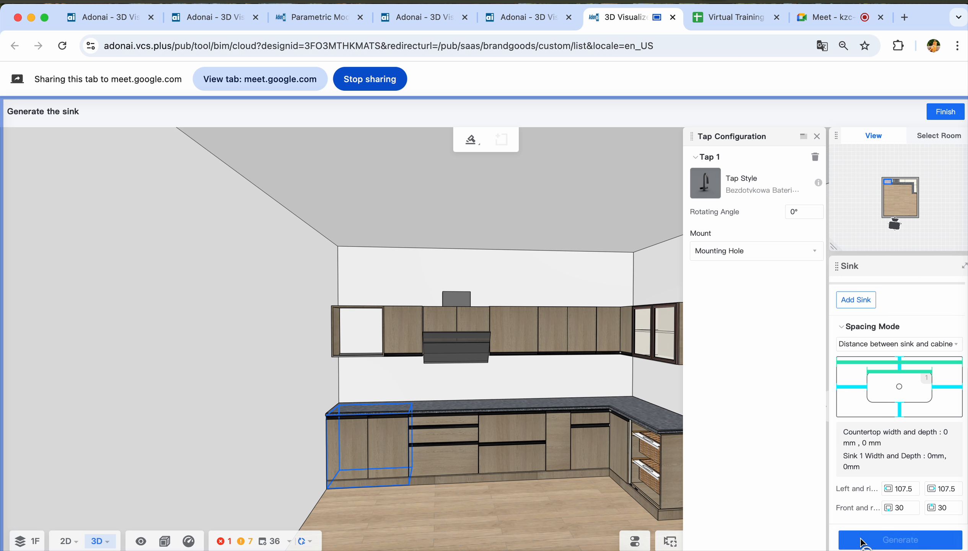
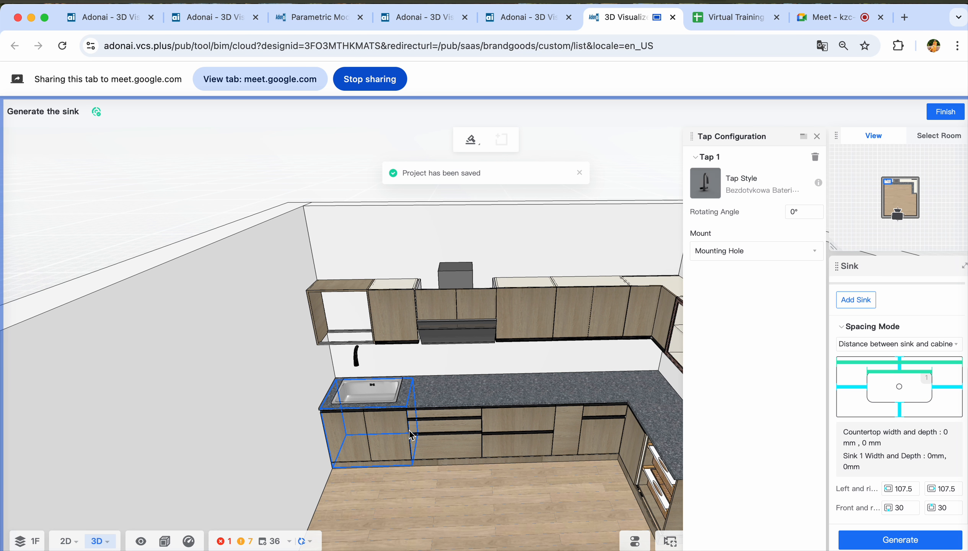
{"action": "mouse_move", "coordinate": [402, 484]}
{"action": "left_mouse_down"}
{"action": "mouse_move", "coordinate": [332, 474]}
{"action": "mouse_move", "coordinate": [412, 479]}
{"action": "left_mouse_up"}
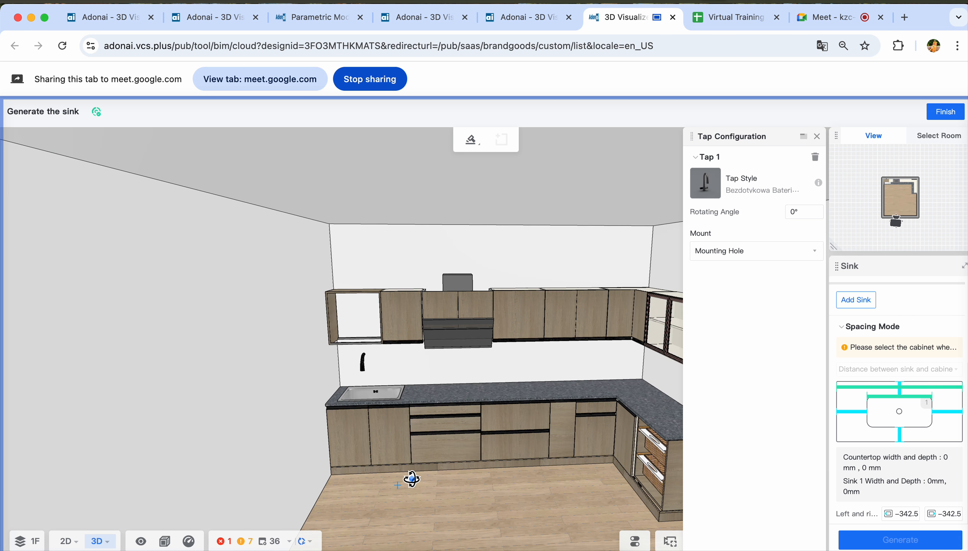
Reopen the faucet configuration for the sink on the 900mm sink unit, checking the installation type and mount options
{"action": "left_click", "coordinate": [393, 402]}
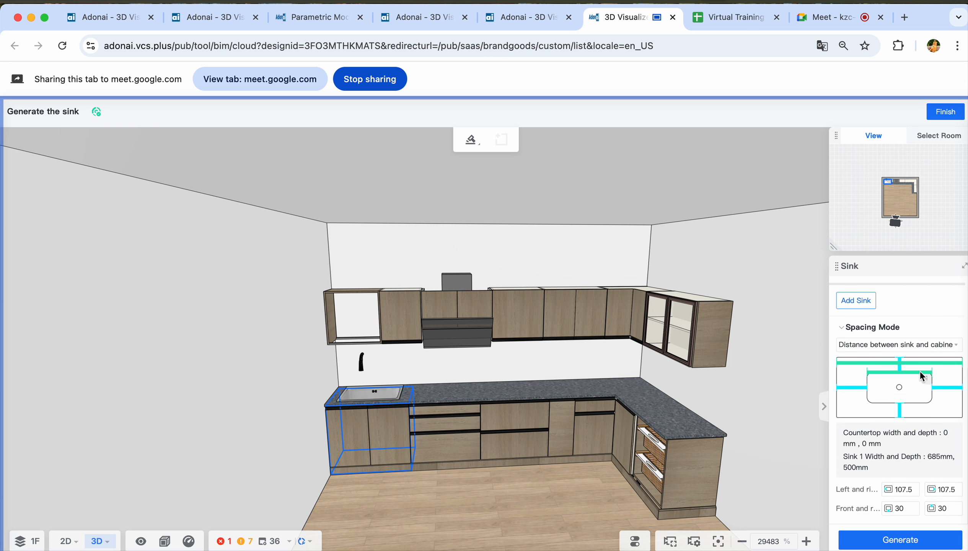
{"action": "scroll", "coordinate": [921, 372], "scroll_direction": "up", "scroll_amount": 4}
{"action": "left_click", "coordinate": [945, 401]}
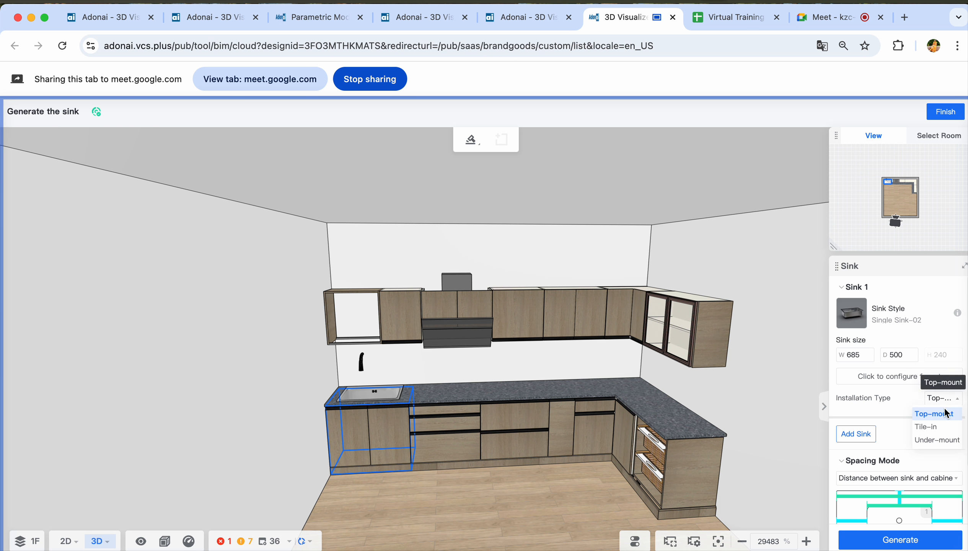
{"action": "left_click", "coordinate": [900, 377]}
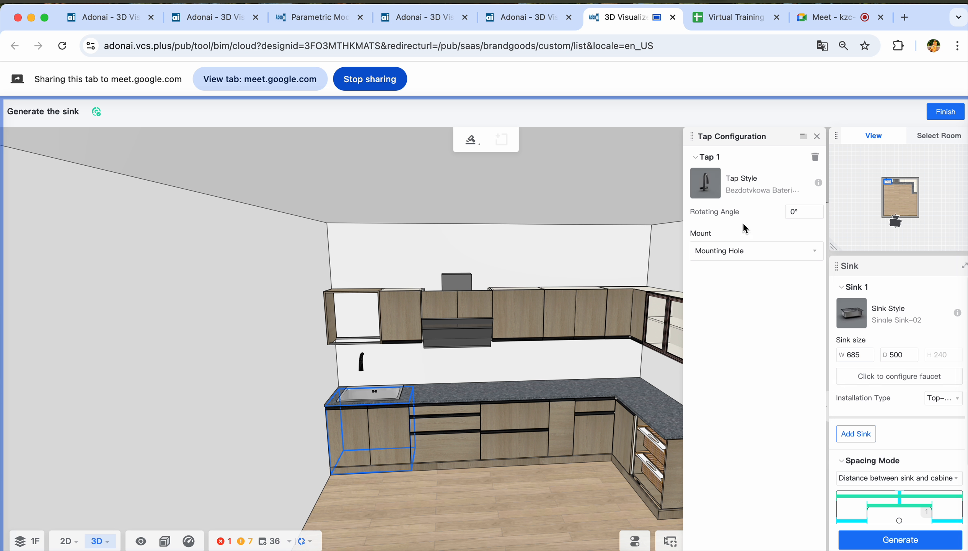
{"action": "mouse_move", "coordinate": [712, 190]}
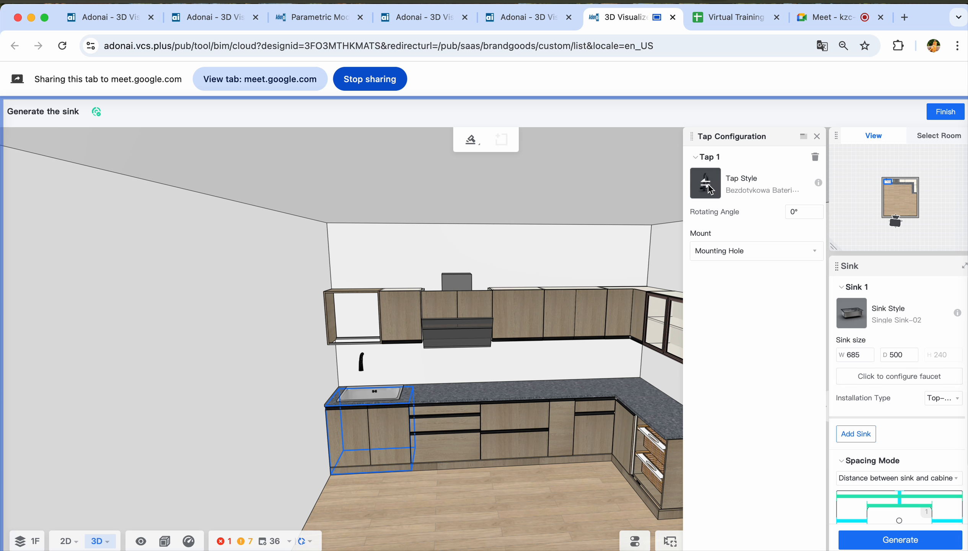
{"action": "left_click", "coordinate": [779, 256]}
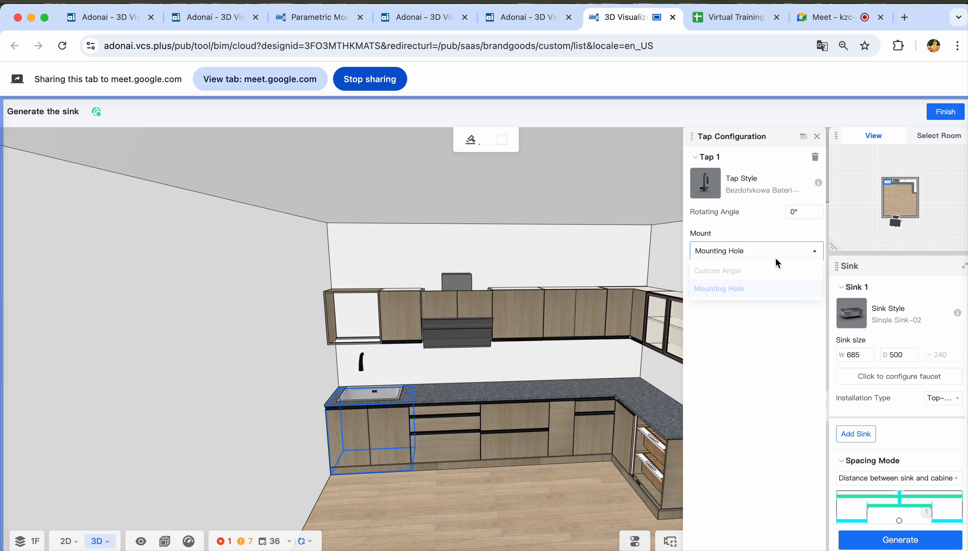
{"action": "left_click", "coordinate": [768, 253]}
Change the tap style to Kitchen Faucet 2 from the public catalogue
{"action": "left_click", "coordinate": [718, 189]}
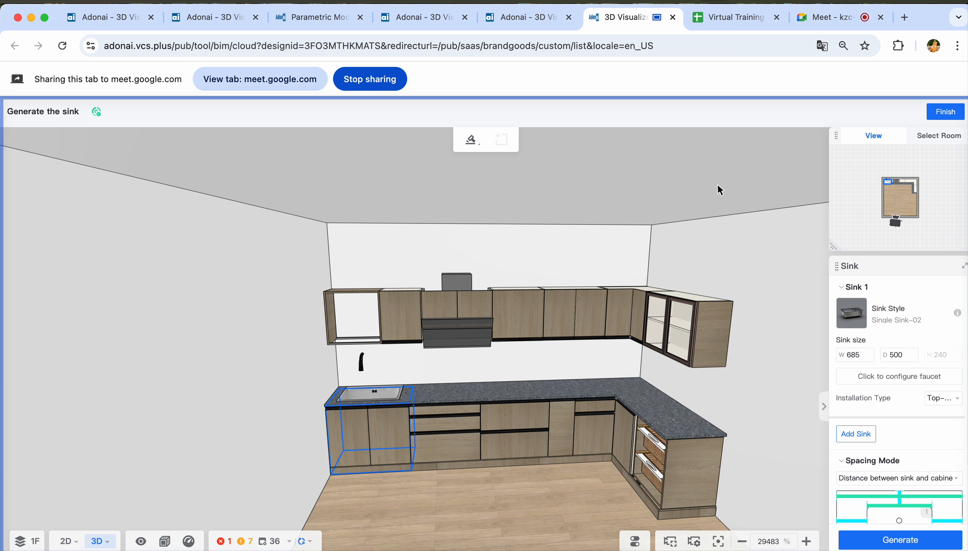
{"action": "left_click", "coordinate": [729, 168]}
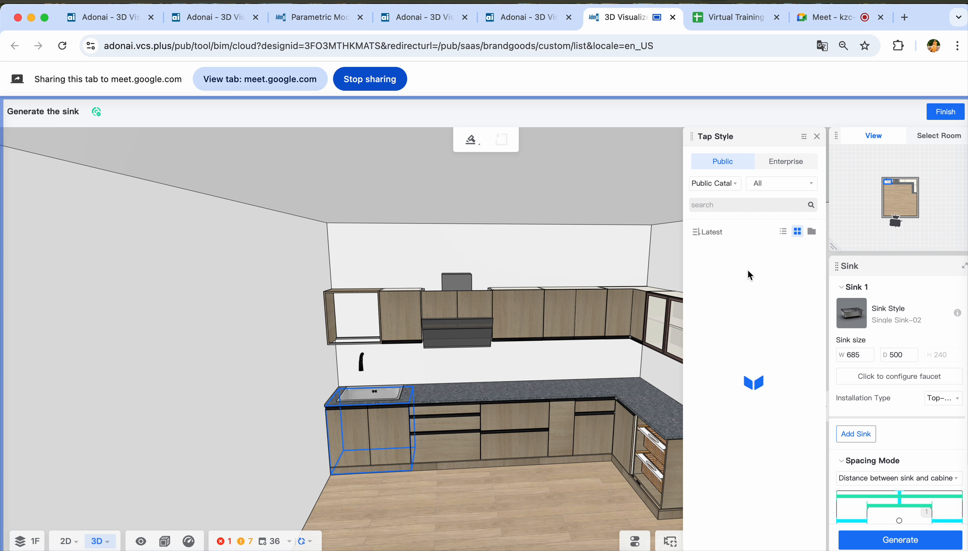
{"action": "scroll", "coordinate": [737, 317], "scroll_direction": "down", "scroll_amount": 3}
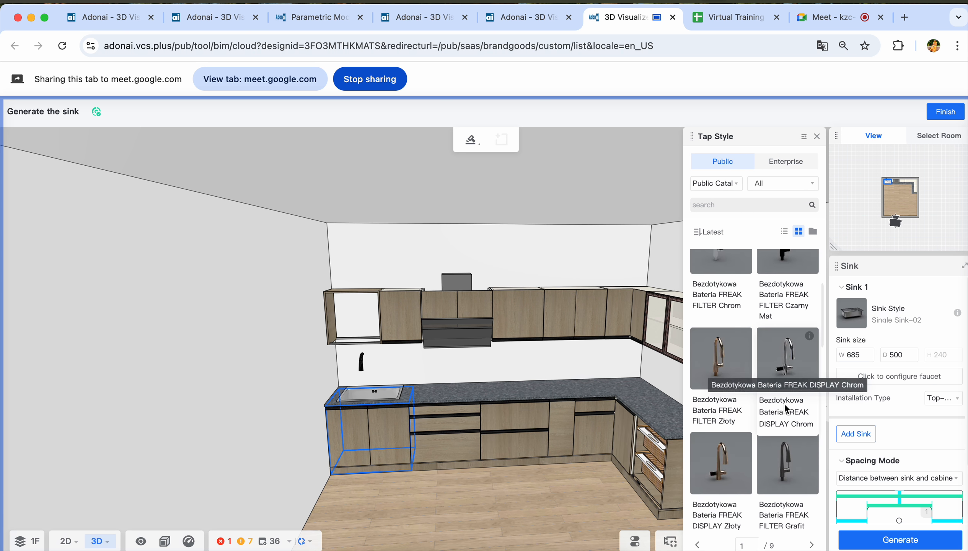
{"action": "scroll", "coordinate": [784, 427], "scroll_direction": "down", "scroll_amount": 5}
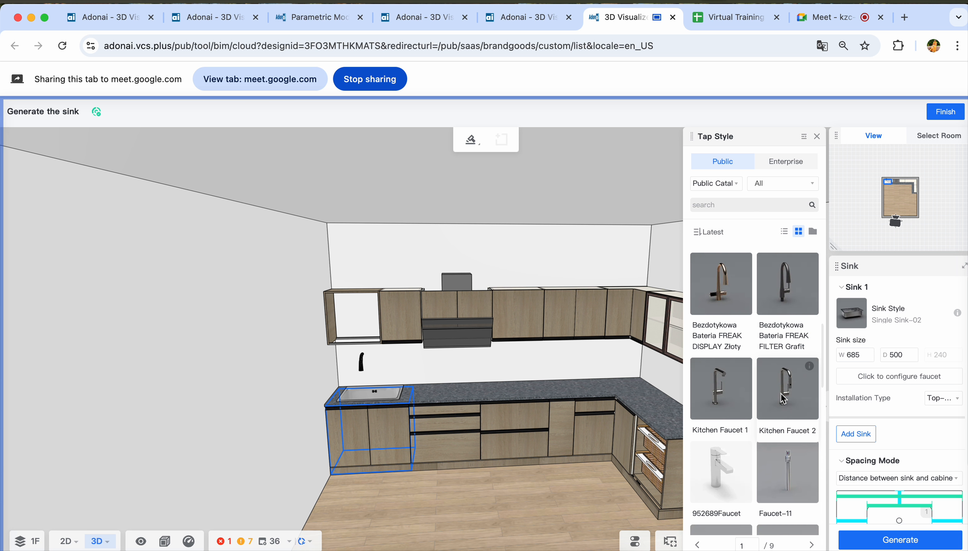
{"action": "left_click", "coordinate": [783, 398]}
Regenerate the sink with the new tap, check it on the countertop and leave the sink environment
{"action": "left_click", "coordinate": [901, 537]}
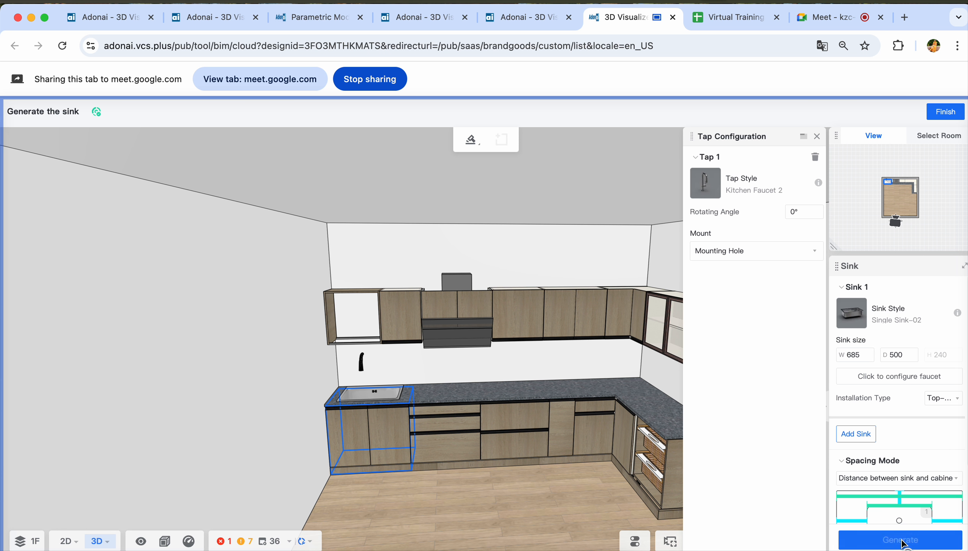
{"action": "left_click_drag", "start_coordinate": [532, 497], "coordinate": [480, 510]}
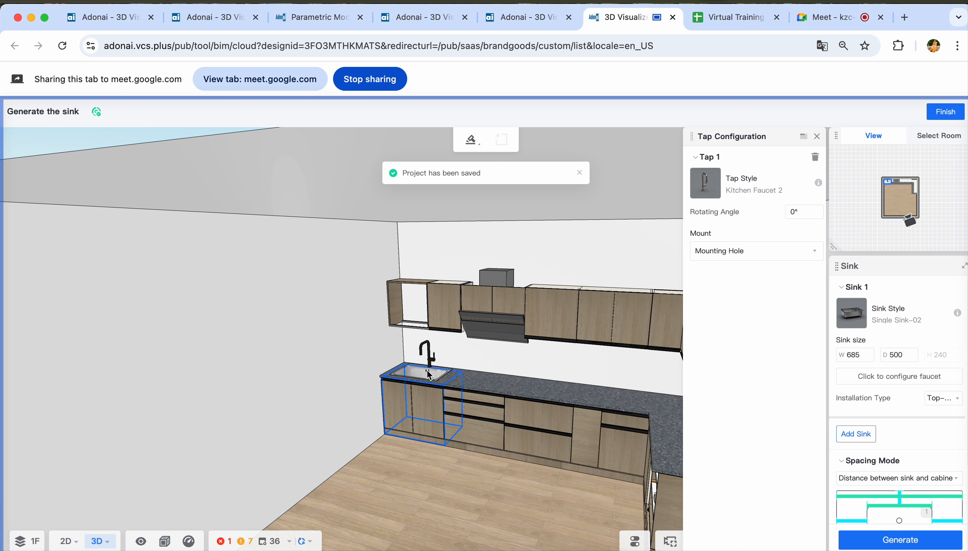
{"action": "scroll", "coordinate": [426, 370], "scroll_direction": "up", "scroll_amount": 5}
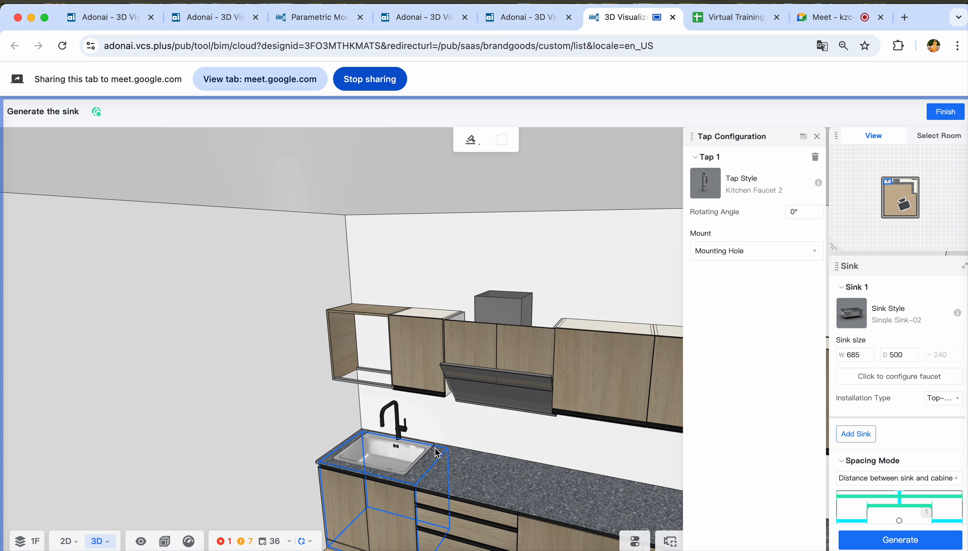
{"action": "left_click_drag", "start_coordinate": [476, 459], "coordinate": [524, 447]}
{"action": "left_click", "coordinate": [426, 360]}
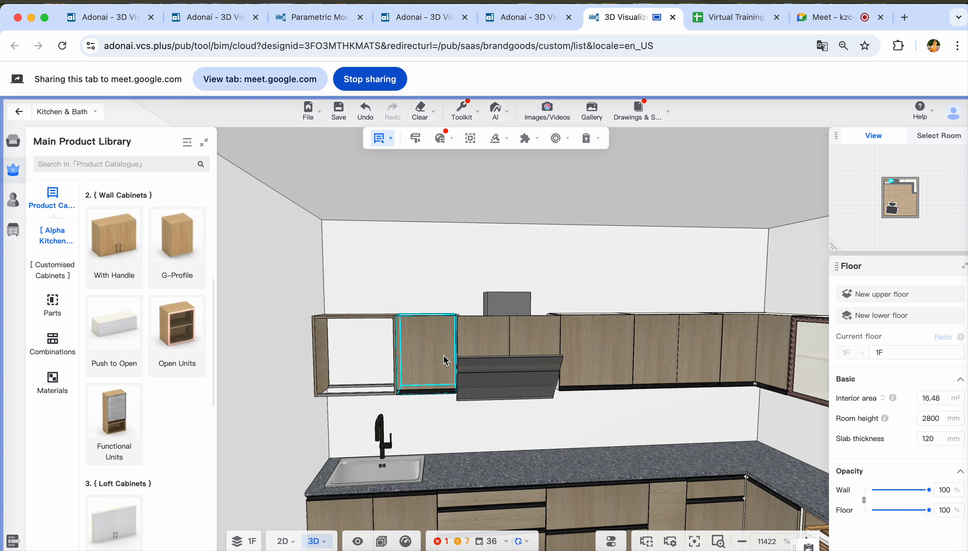
Set the gap between the 600mm open aqua wall unit and the neighbouring shelf unit to 0
{"action": "left_click", "coordinate": [444, 354]}
{"action": "key", "text": "Escape"}
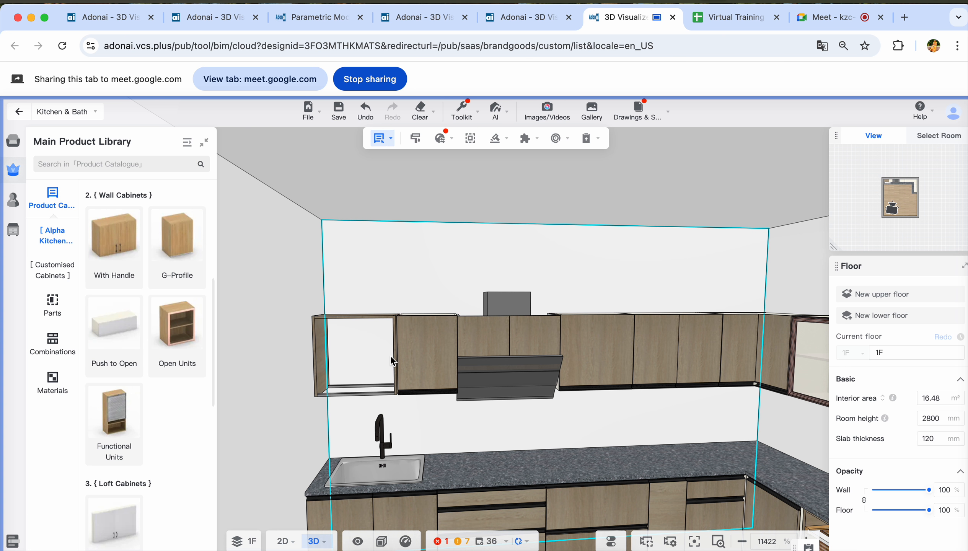
{"action": "left_click", "coordinate": [391, 361]}
{"action": "left_click", "coordinate": [408, 343]}
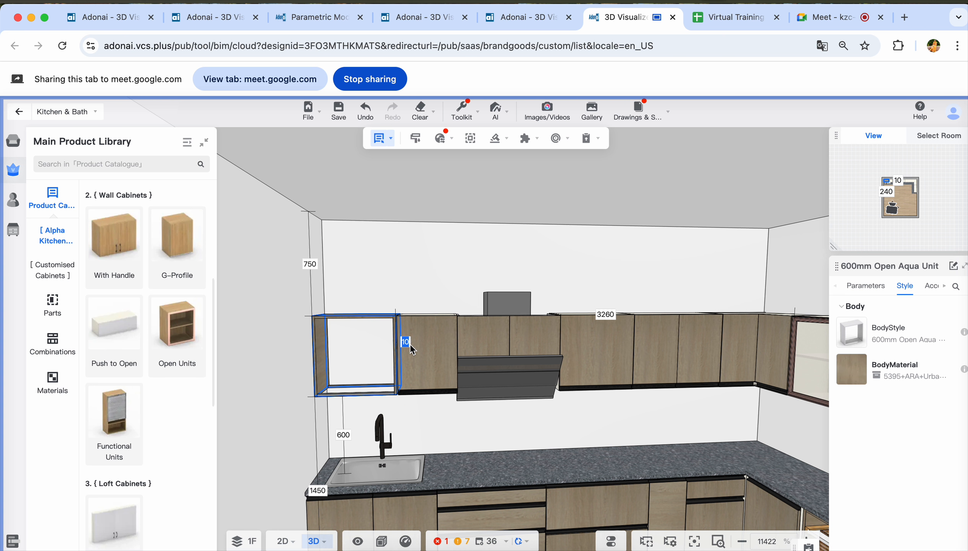
{"action": "type", "text": "0"}
{"action": "key", "text": "Return"}
Place the 600mm open aqua wall unit flush against the side wall, with a wall distance of 0
{"action": "left_click_drag", "start_coordinate": [433, 438], "coordinate": [450, 427]}
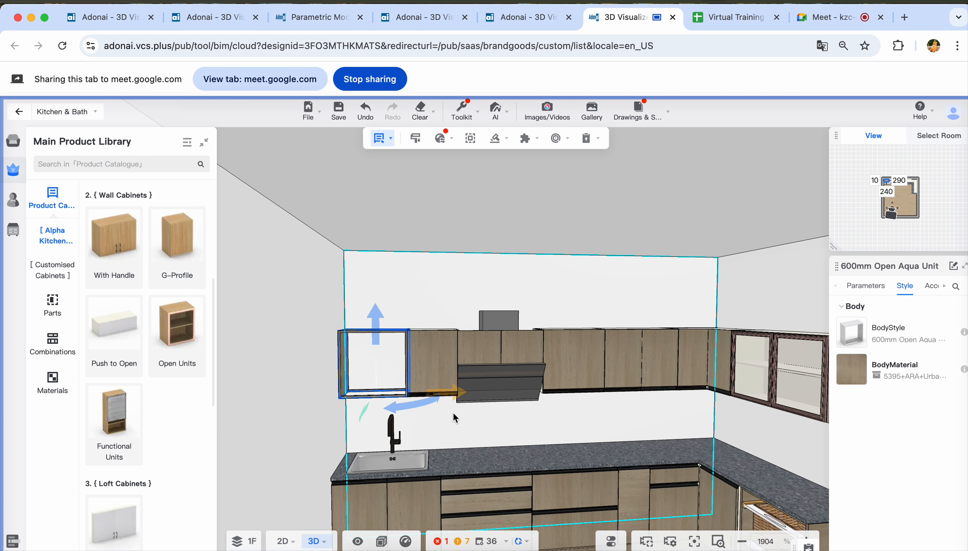
{"action": "scroll", "coordinate": [454, 418], "scroll_direction": "down", "scroll_amount": 10}
{"action": "scroll", "coordinate": [563, 514], "scroll_direction": "up", "scroll_amount": 7}
{"action": "mouse_move", "coordinate": [541, 493]}
{"action": "left_mouse_down"}
{"action": "mouse_move", "coordinate": [520, 504]}
{"action": "mouse_move", "coordinate": [527, 499]}
{"action": "left_mouse_up"}
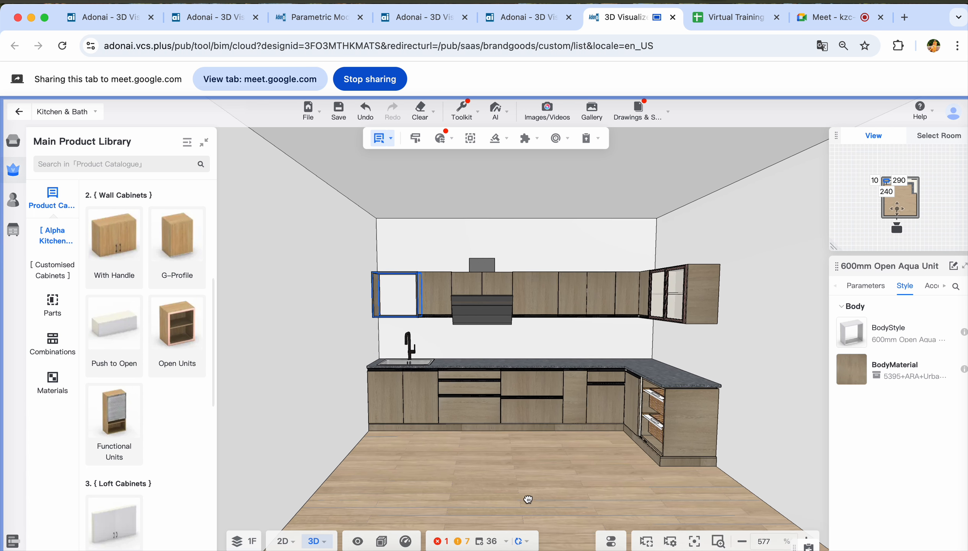
{"action": "scroll", "coordinate": [530, 488], "scroll_direction": "up", "scroll_amount": 5}
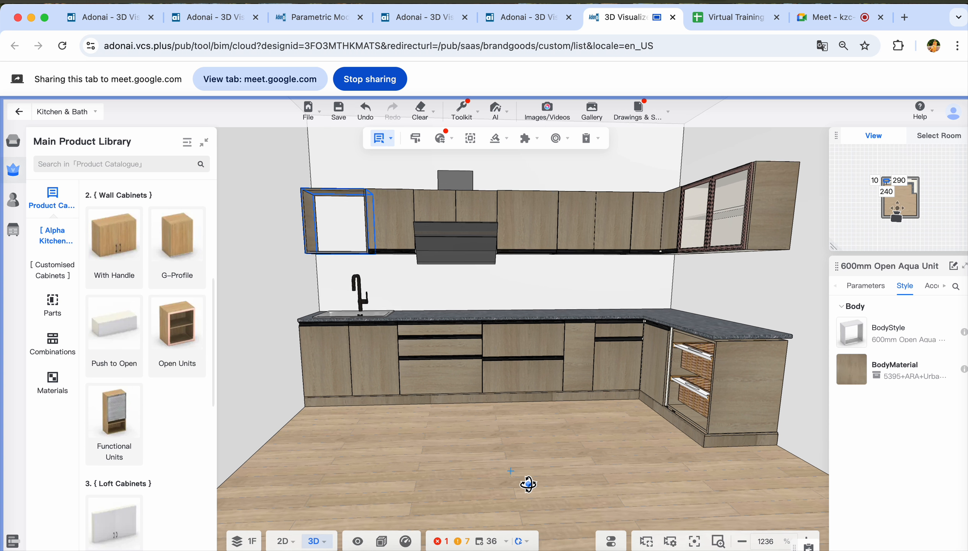
{"action": "left_click", "coordinate": [450, 234]}
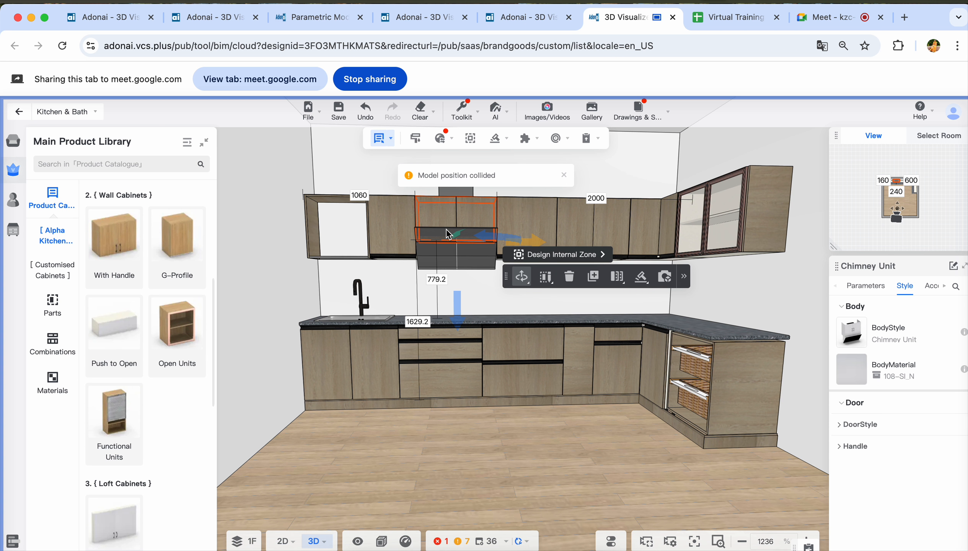
{"action": "left_click", "coordinate": [304, 213]}
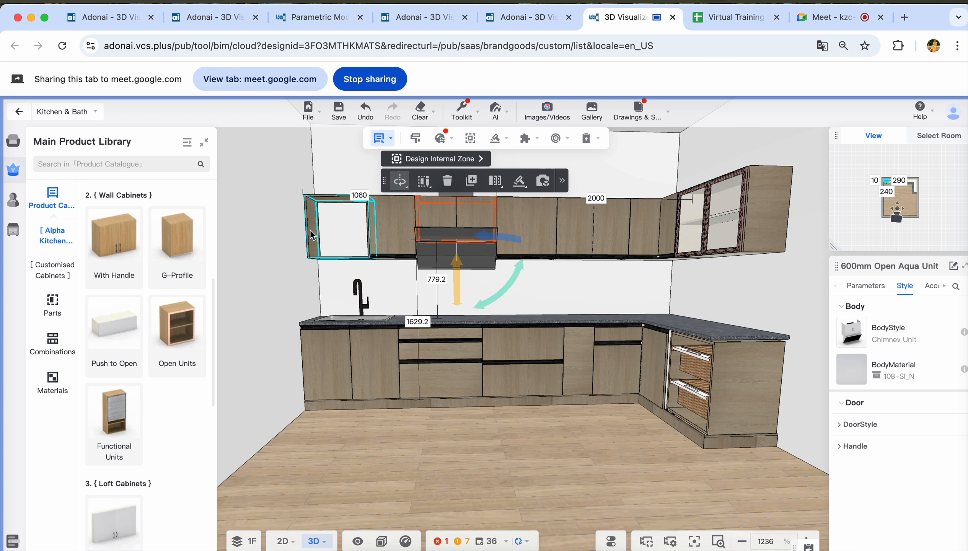
{"action": "left_click", "coordinate": [295, 195]}
{"action": "type", "text": "0"}
{"action": "key", "text": "Return"}
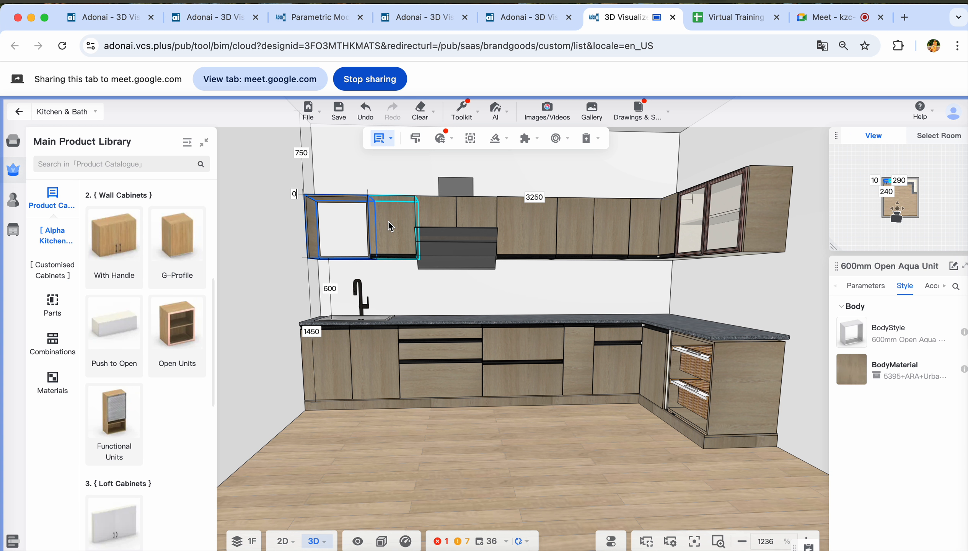
{"action": "key", "text": "super+z"}
{"action": "left_click_drag", "start_coordinate": [371, 233], "coordinate": [309, 205]}
{"action": "left_click", "coordinate": [331, 203]}
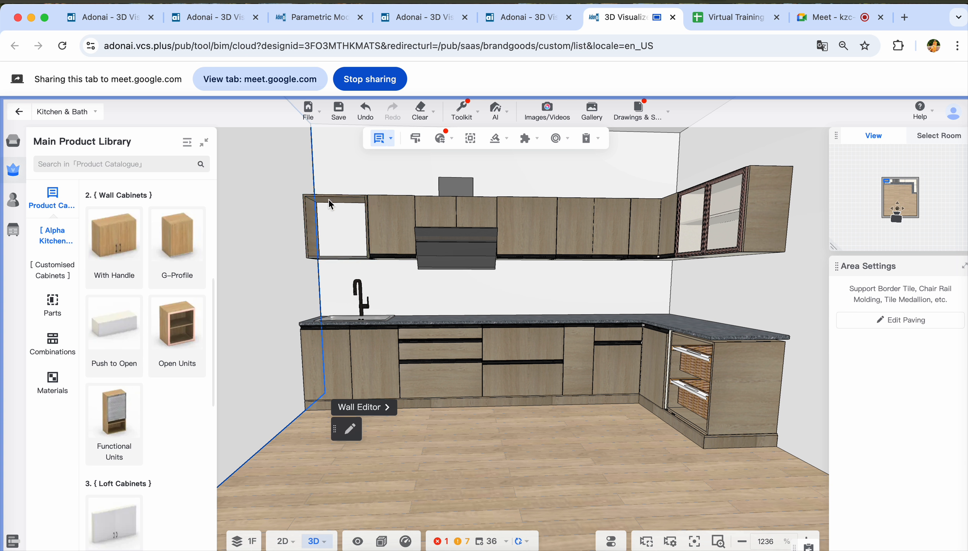
Set the 450mm shelf unit's gap to the open aqua unit to 0 and shift the chimney unit towards it
{"action": "left_click", "coordinate": [391, 220]}
{"action": "left_click", "coordinate": [359, 216]}
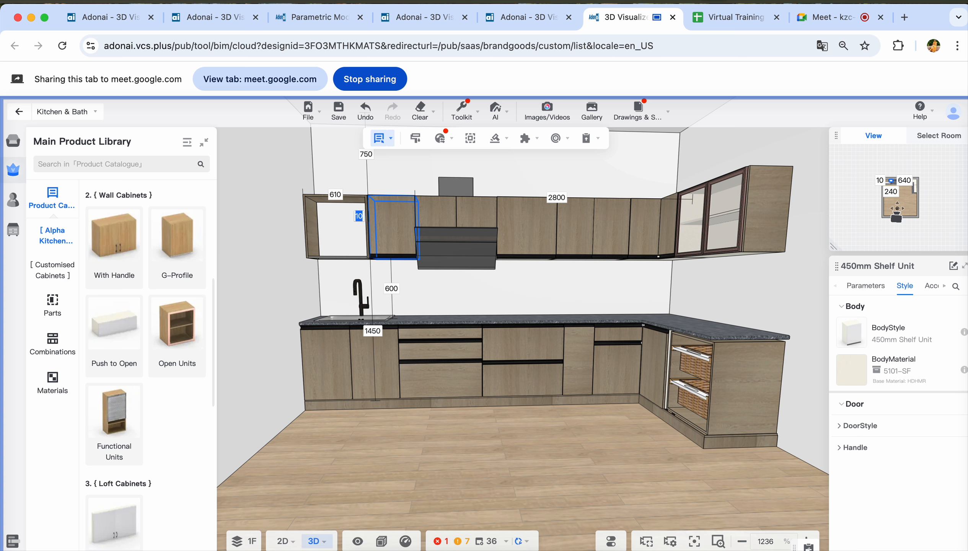
{"action": "type", "text": "0"}
{"action": "key", "text": "Return"}
{"action": "left_click", "coordinate": [438, 220]}
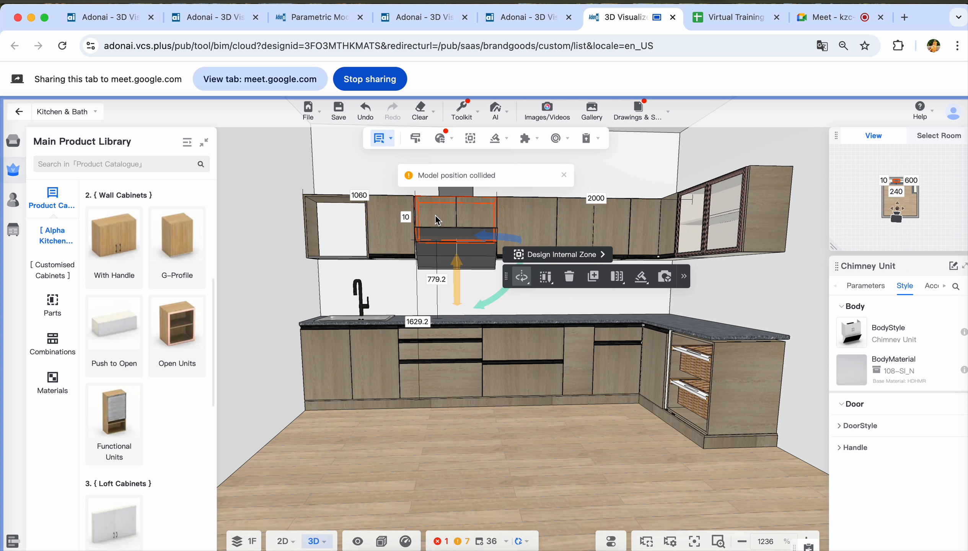
{"action": "left_click", "coordinate": [443, 216]}
{"action": "left_click_drag", "start_coordinate": [405, 223], "coordinate": [402, 223]}
Place a Loft Base panel from the Auxiliaries catalogue above the wall cabinets on the sink side
{"action": "left_click", "coordinate": [476, 438]}
{"action": "left_click_drag", "start_coordinate": [476, 438], "coordinate": [496, 527]}
{"action": "left_click_drag", "start_coordinate": [472, 494], "coordinate": [486, 506]}
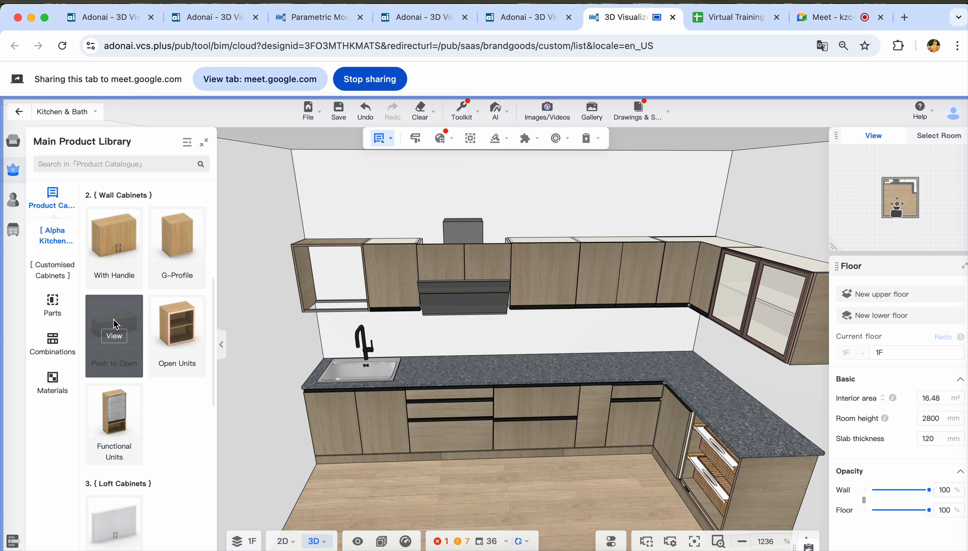
{"action": "scroll", "coordinate": [110, 335], "scroll_direction": "down", "scroll_amount": 8}
{"action": "scroll", "coordinate": [115, 339], "scroll_direction": "down", "scroll_amount": 2}
{"action": "scroll", "coordinate": [120, 292], "scroll_direction": "up", "scroll_amount": 5}
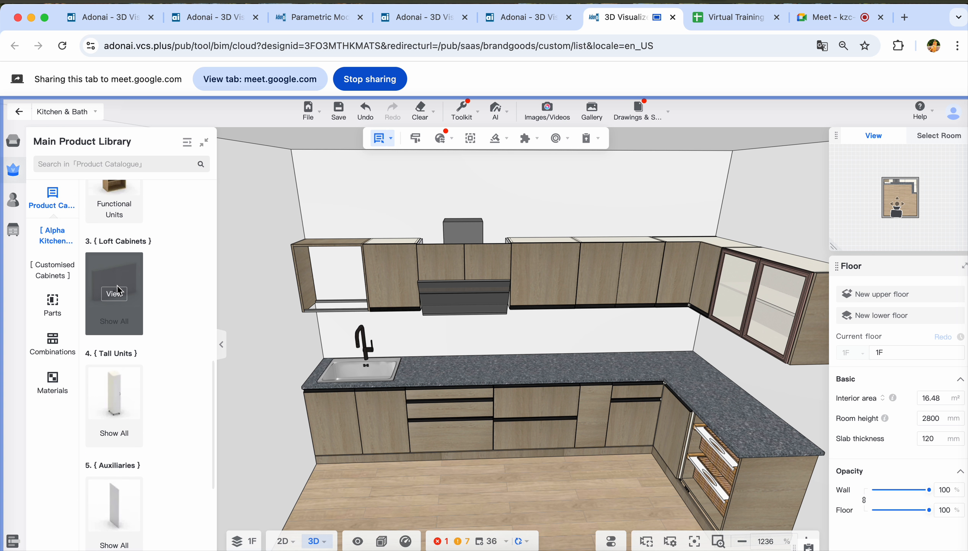
{"action": "left_click", "coordinate": [115, 293]}
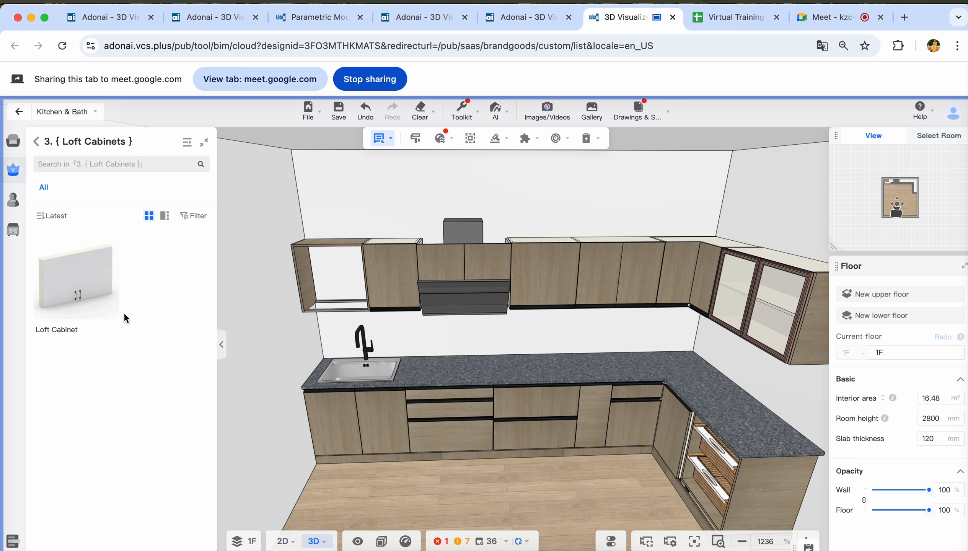
{"action": "left_click", "coordinate": [40, 146]}
{"action": "scroll", "coordinate": [115, 365], "scroll_direction": "down", "scroll_amount": 2}
{"action": "left_click", "coordinate": [118, 386]}
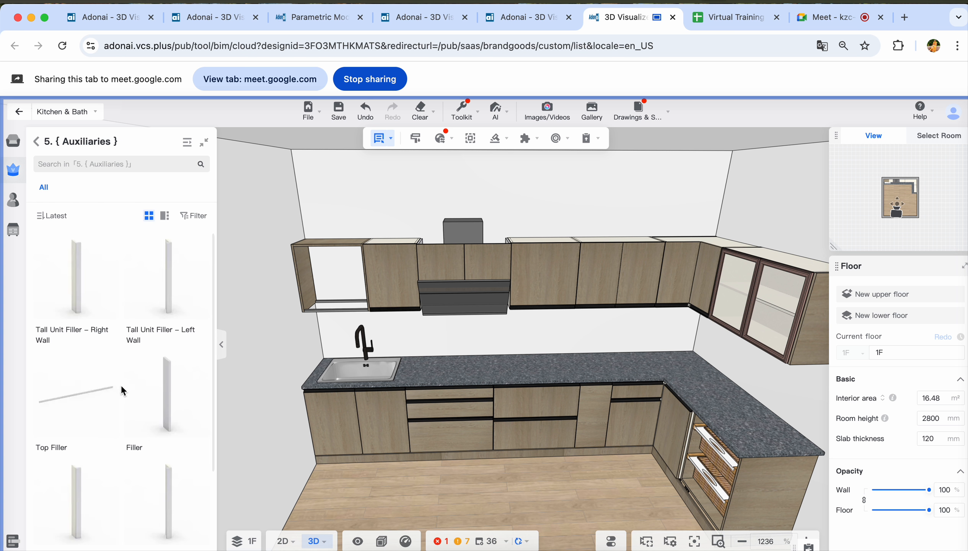
{"action": "scroll", "coordinate": [121, 389], "scroll_direction": "down", "scroll_amount": 3}
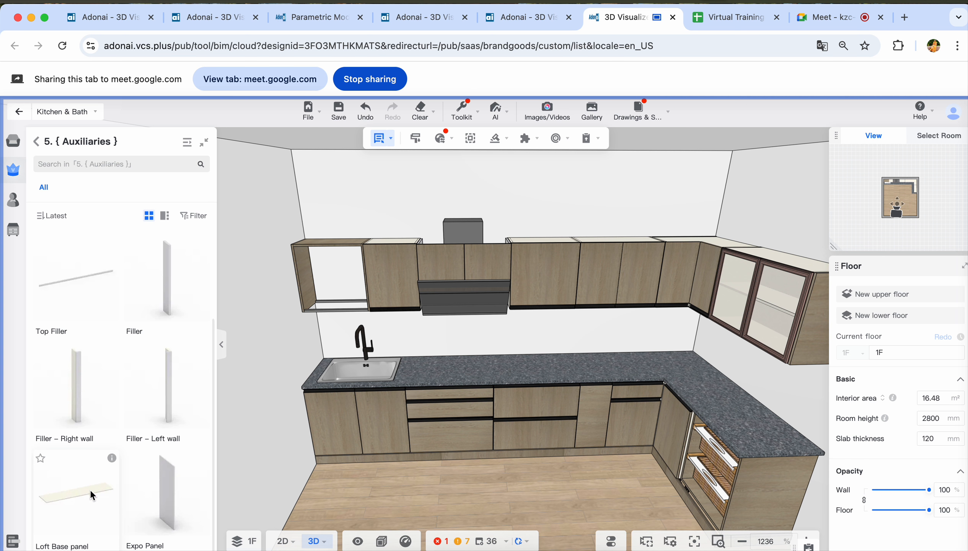
{"action": "left_click_drag", "start_coordinate": [92, 496], "coordinate": [409, 237]}
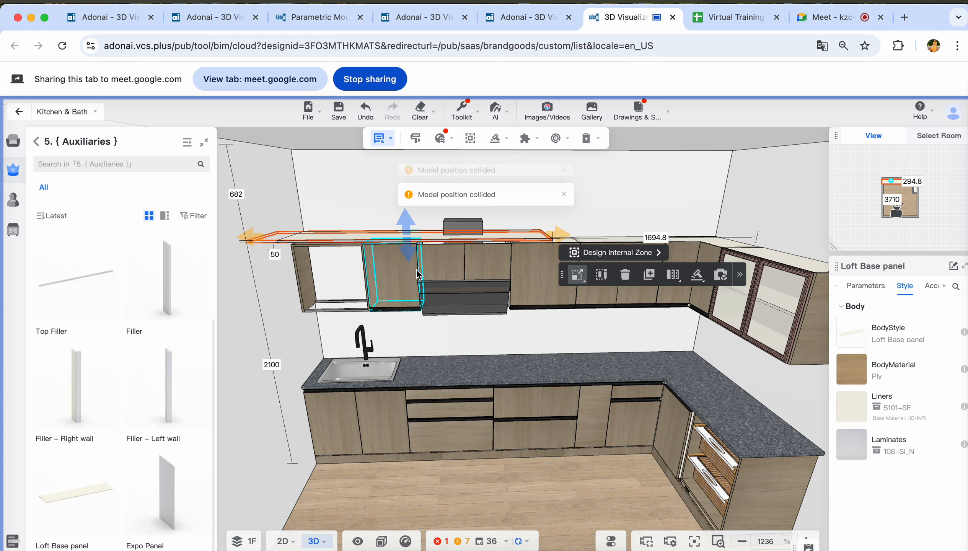
Shorten the Loft Base panel to about 1510 mm wide and set its depth to 560 mm
{"action": "left_click_drag", "start_coordinate": [559, 242], "coordinate": [455, 235]}
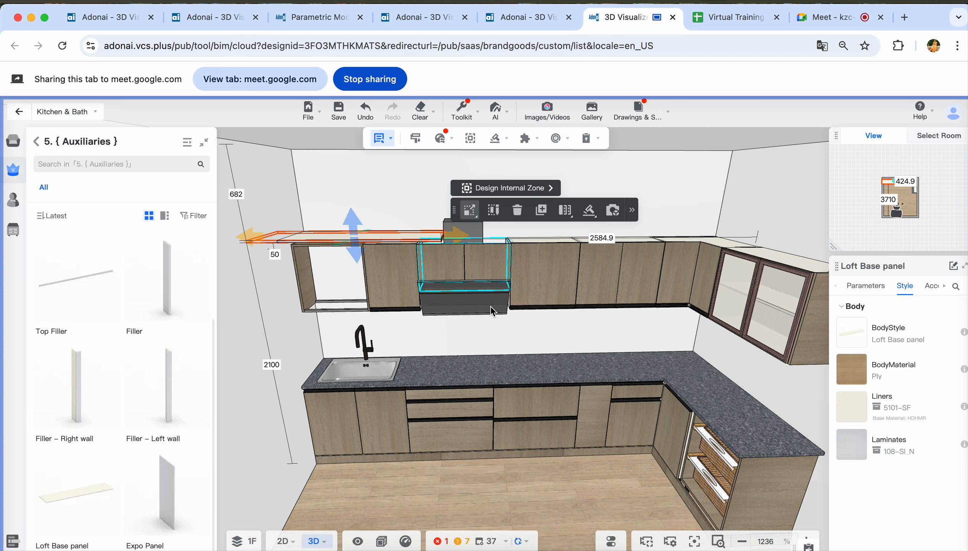
{"action": "left_click_drag", "start_coordinate": [480, 491], "coordinate": [473, 521]}
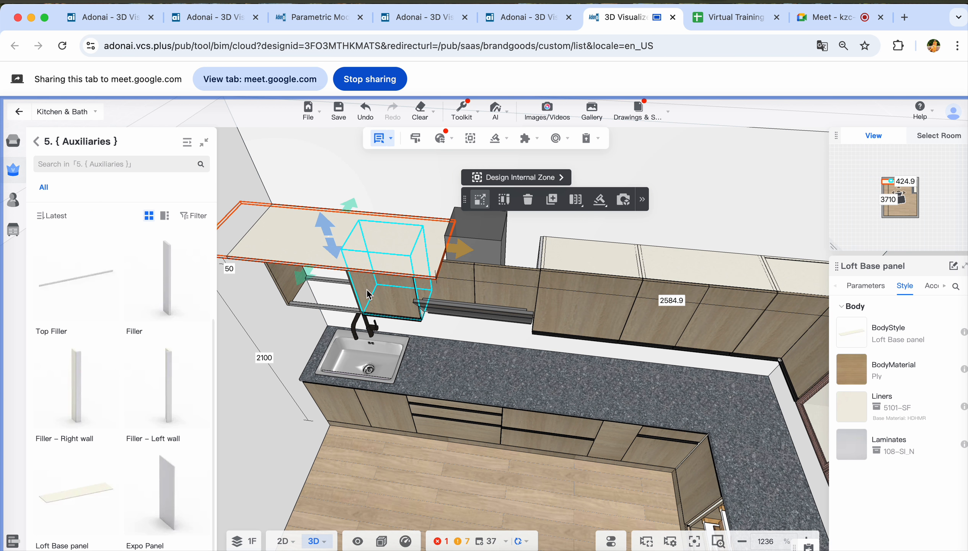
{"action": "left_click_drag", "start_coordinate": [309, 278], "coordinate": [312, 264]}
{"action": "left_click", "coordinate": [866, 286]}
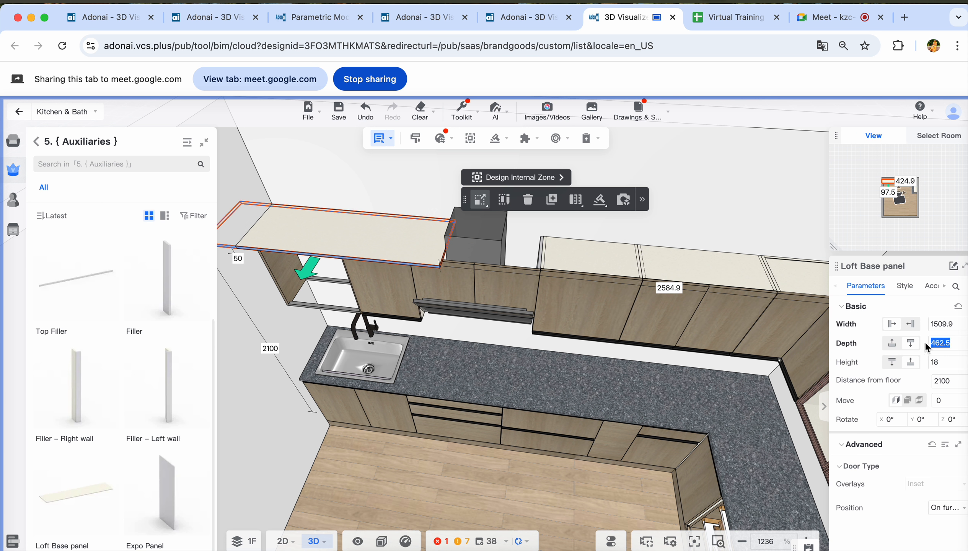
{"action": "key", "text": "Return"}
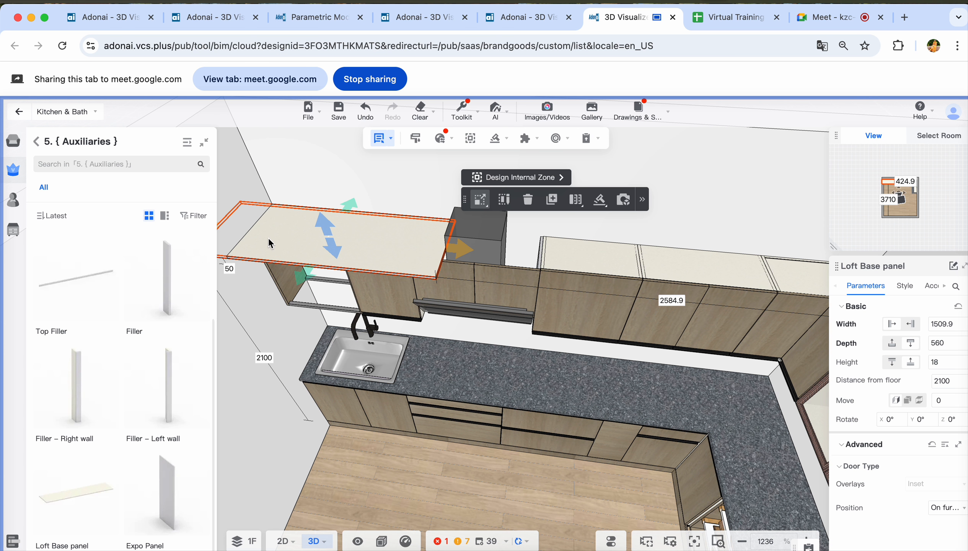
{"action": "scroll", "coordinate": [315, 237], "scroll_direction": "down", "scroll_amount": 3}
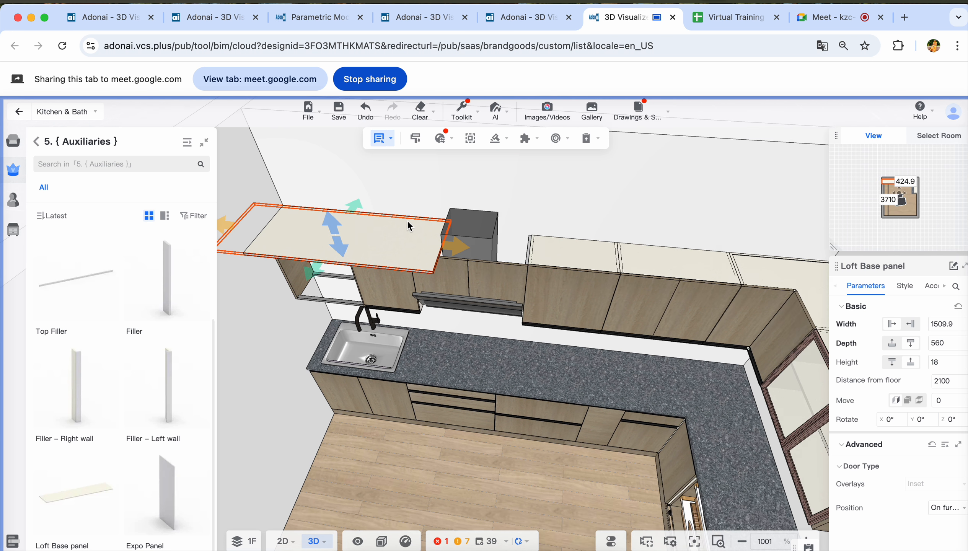
Pull in the Loft Base panel's side-wall end to the wall cabinets and set the panel's width to 2400 mm
{"action": "left_click", "coordinate": [264, 233]}
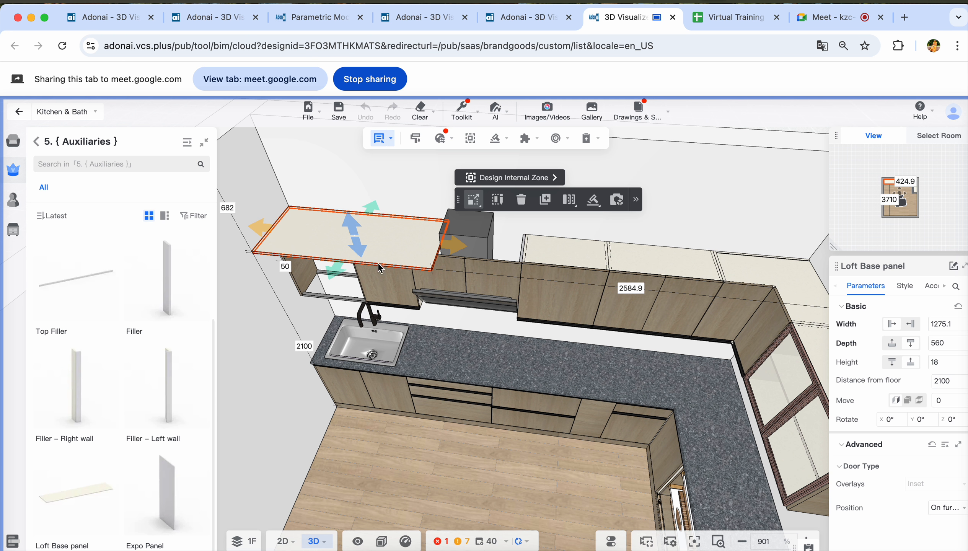
{"action": "left_click_drag", "start_coordinate": [454, 256], "coordinate": [587, 254]}
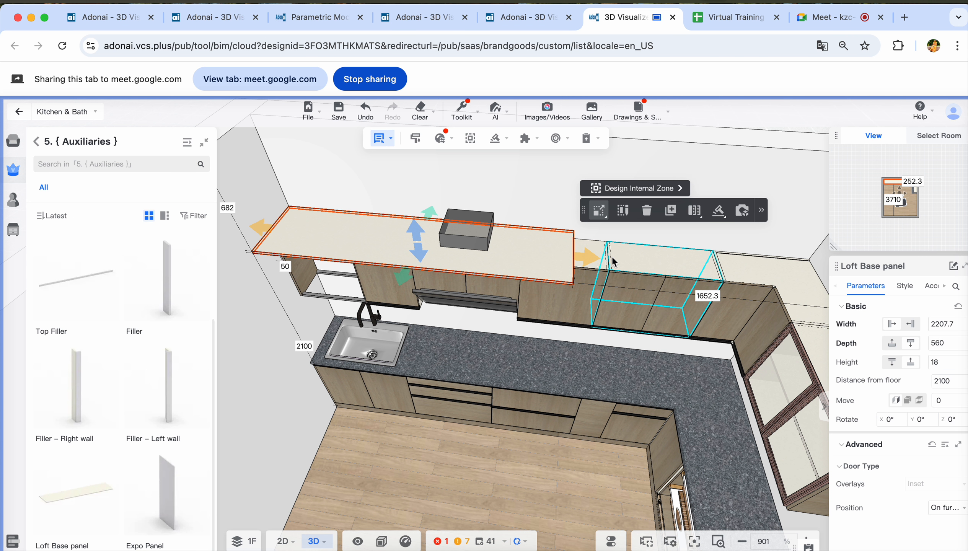
{"action": "left_click_drag", "start_coordinate": [589, 258], "coordinate": [650, 263]}
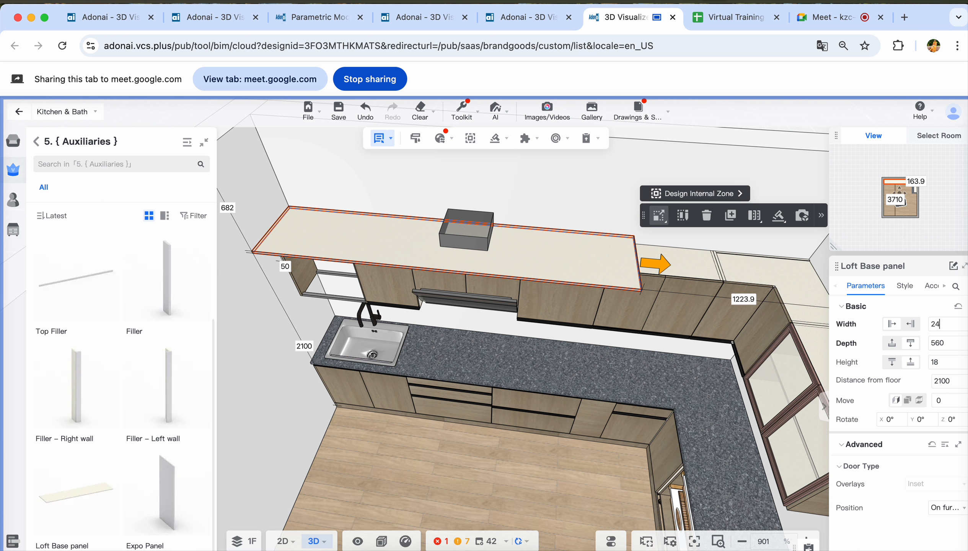
{"action": "key", "text": "Return"}
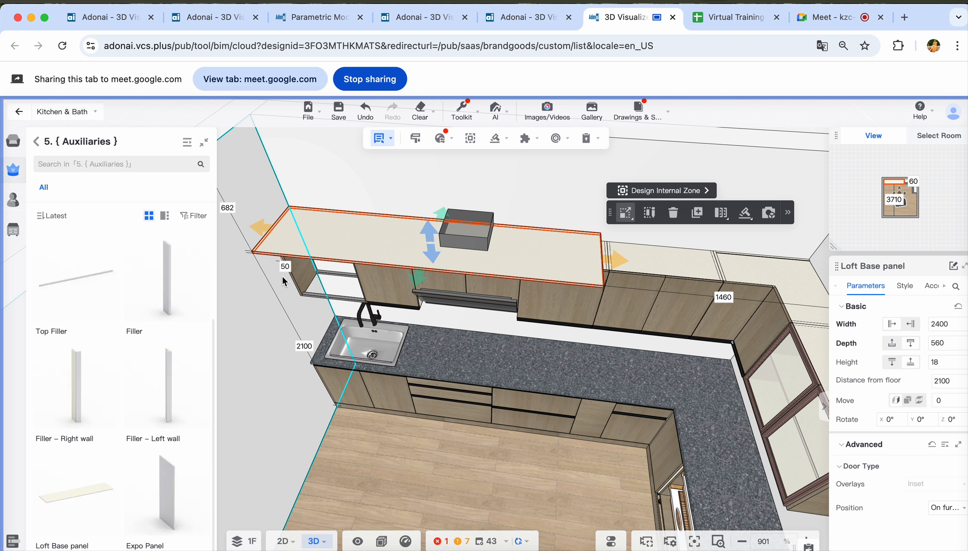
Examine the 600mm open aqua wall unit against the 900mm sink unit below it, comparing their floor and wall distances and dimensions
{"action": "left_click_drag", "start_coordinate": [473, 491], "coordinate": [385, 322]}
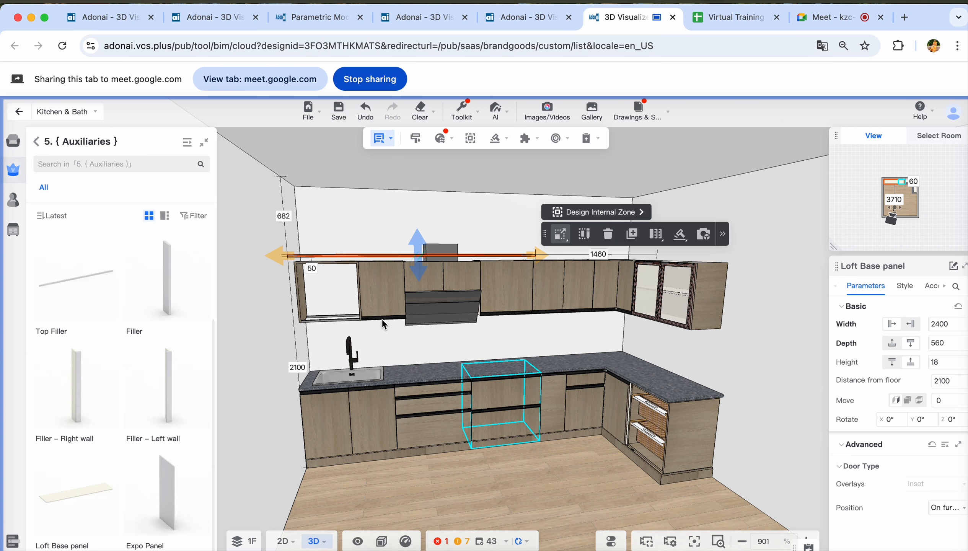
{"action": "scroll", "coordinate": [377, 270], "scroll_direction": "up", "scroll_amount": 5}
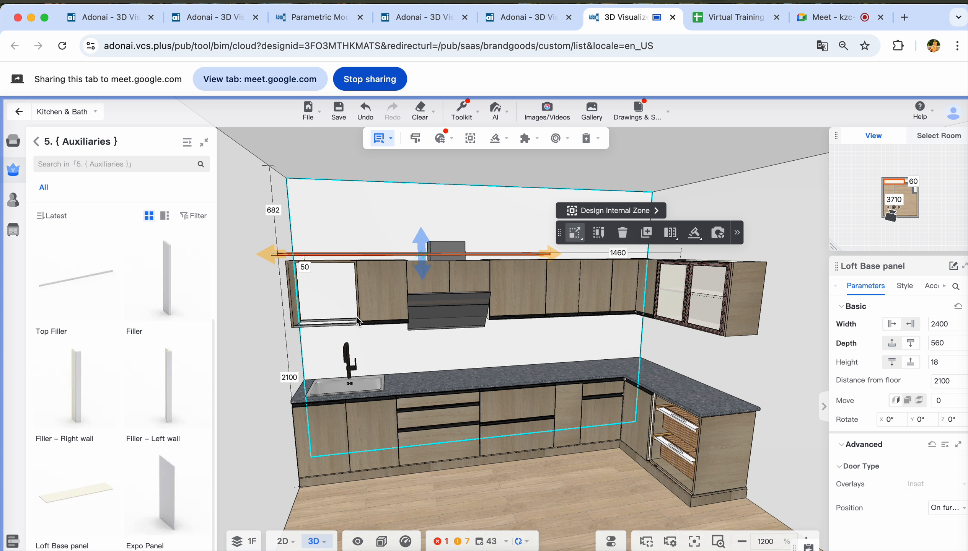
{"action": "left_click", "coordinate": [325, 299]}
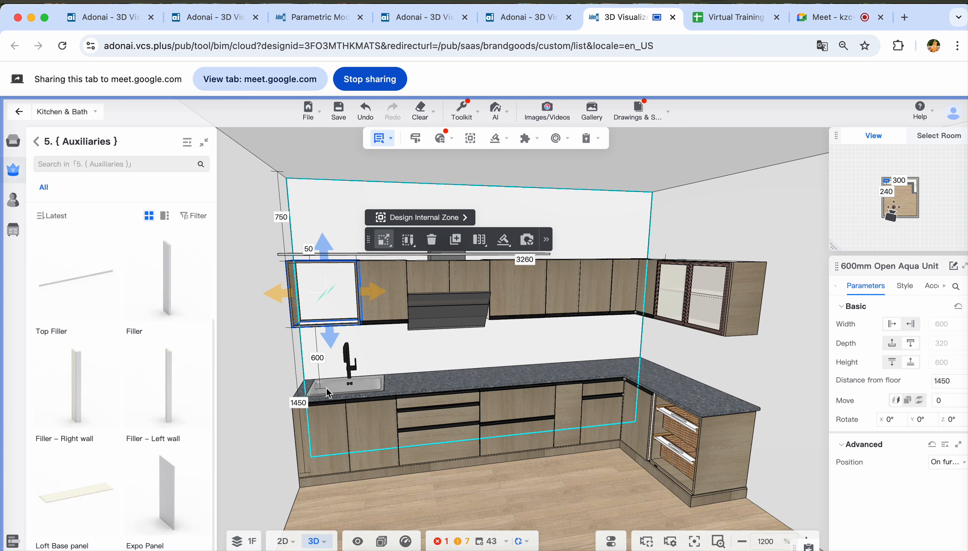
{"action": "left_click", "coordinate": [357, 420]}
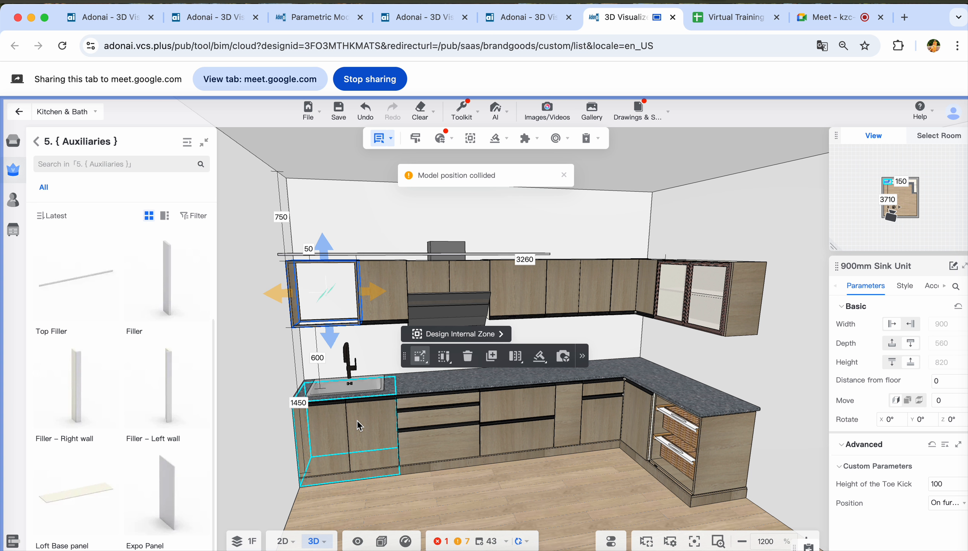
{"action": "left_click", "coordinate": [371, 395]}
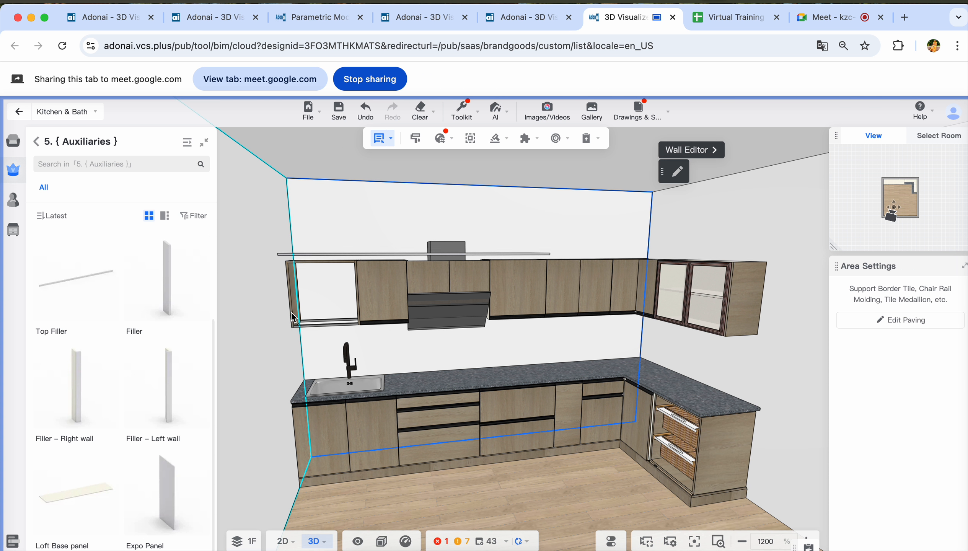
{"action": "left_click", "coordinate": [297, 313]}
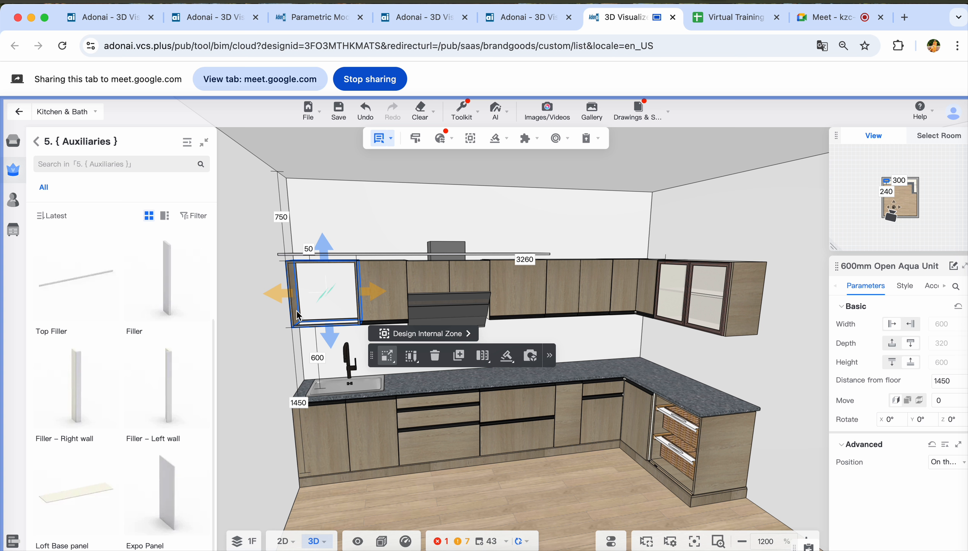
{"action": "left_click", "coordinate": [378, 452]}
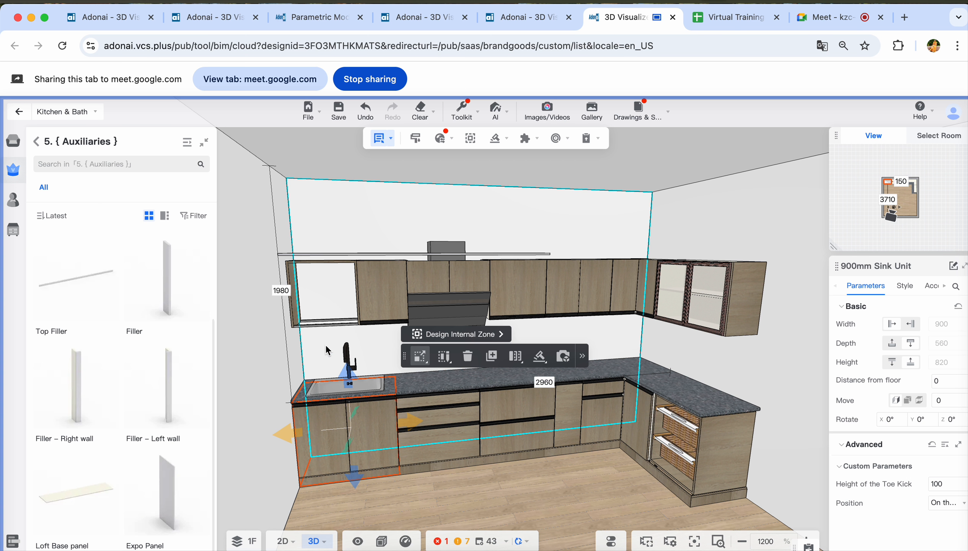
{"action": "left_click", "coordinate": [323, 326]}
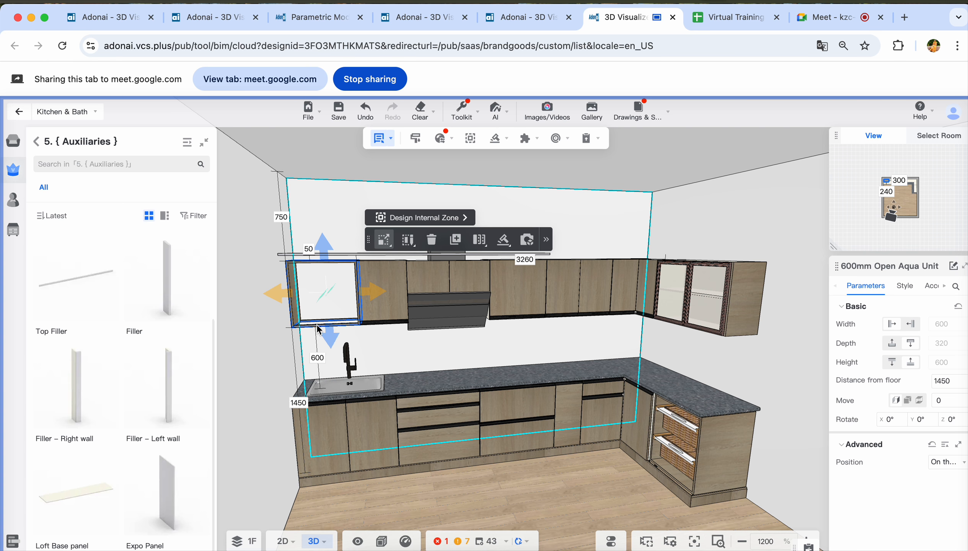
{"action": "left_click", "coordinate": [318, 382]}
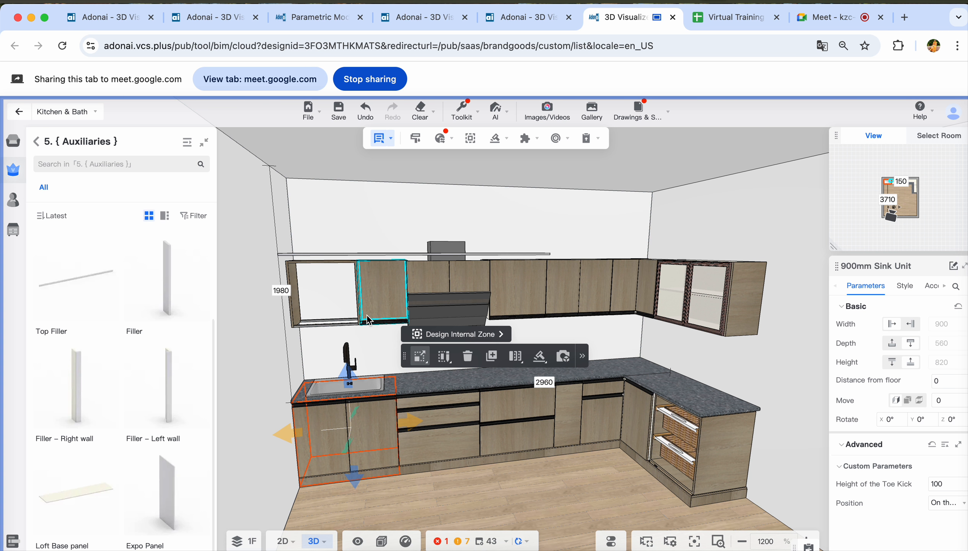
{"action": "left_click", "coordinate": [359, 323]}
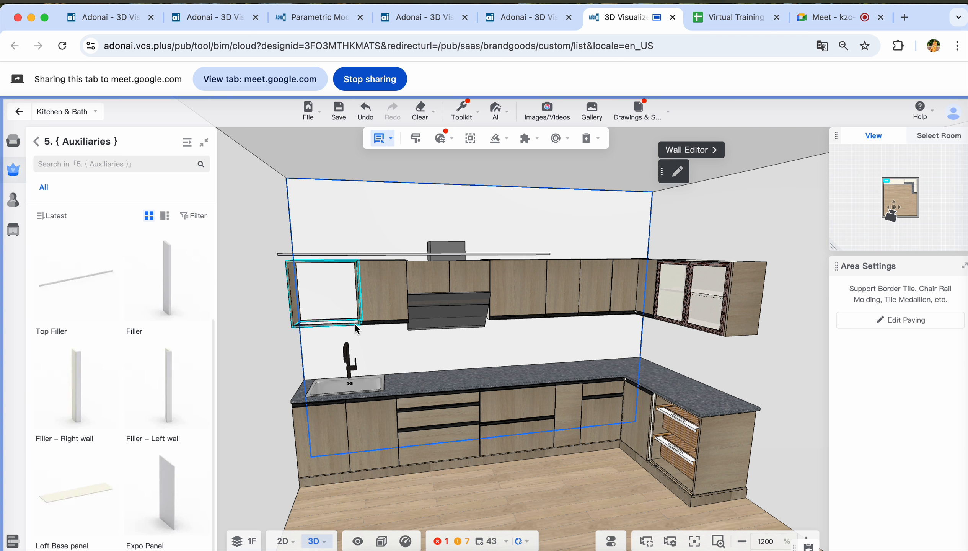
{"action": "left_click", "coordinate": [354, 324]}
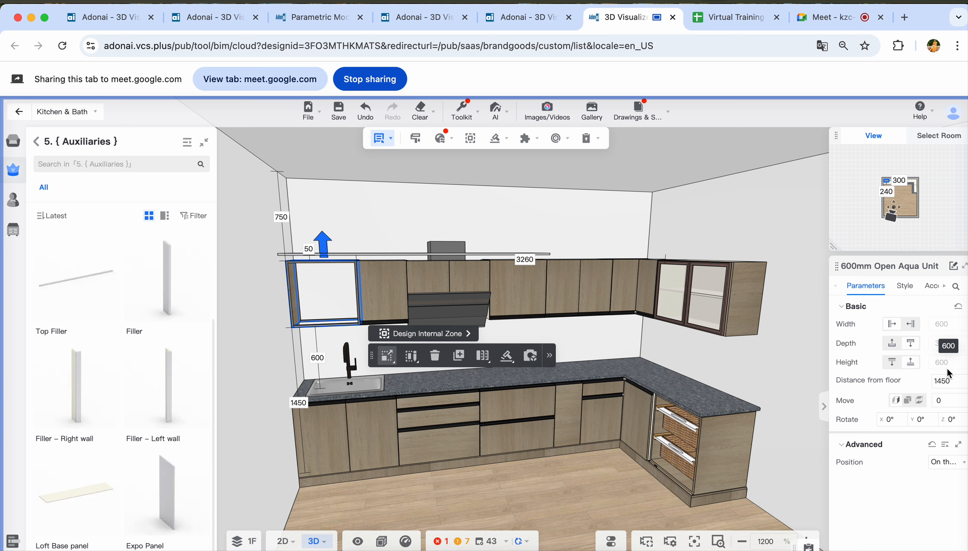
Set the distance from floor of the loft base panel above the wall cabinets to 2050 mm
{"action": "left_click", "coordinate": [292, 254]}
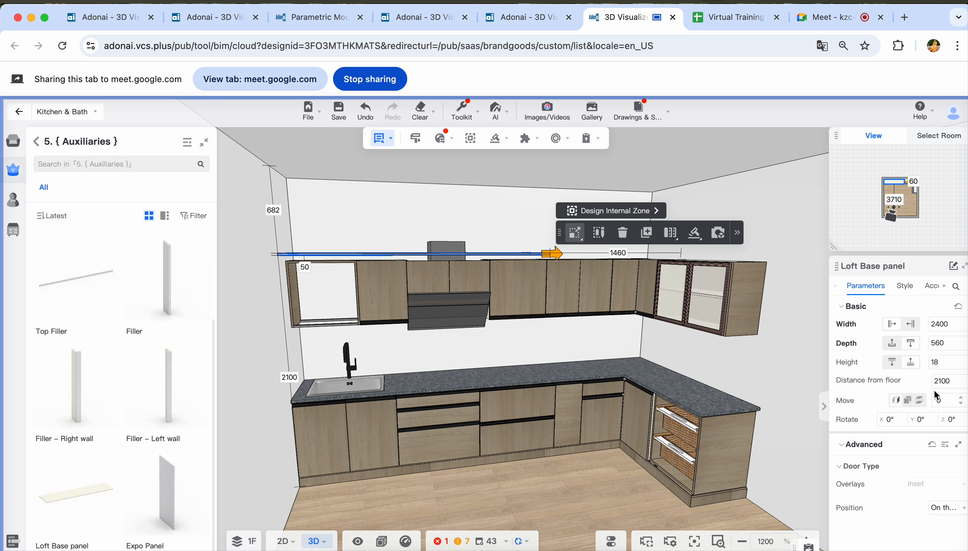
{"action": "left_click", "coordinate": [953, 385]}
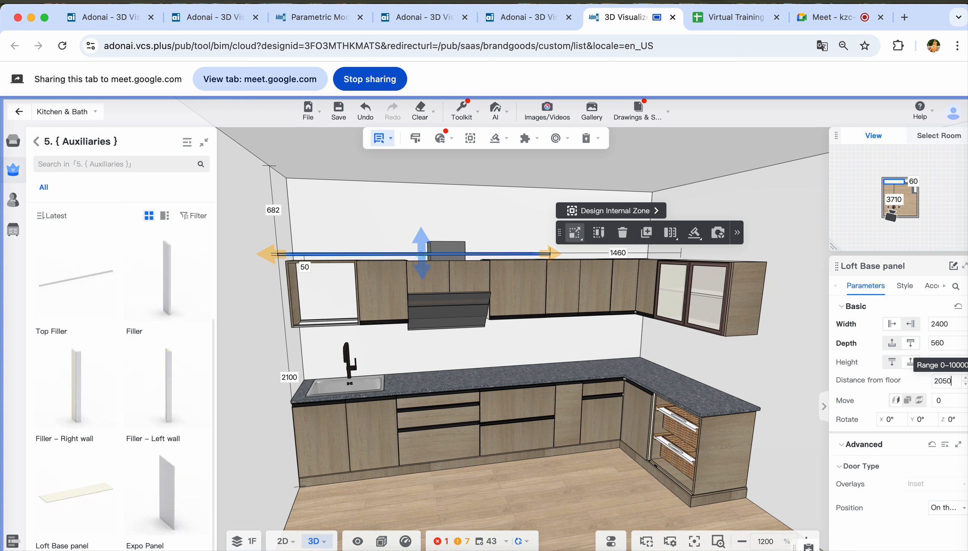
{"action": "left_click", "coordinate": [905, 533]}
{"action": "left_click_drag", "start_coordinate": [595, 471], "coordinate": [562, 501]}
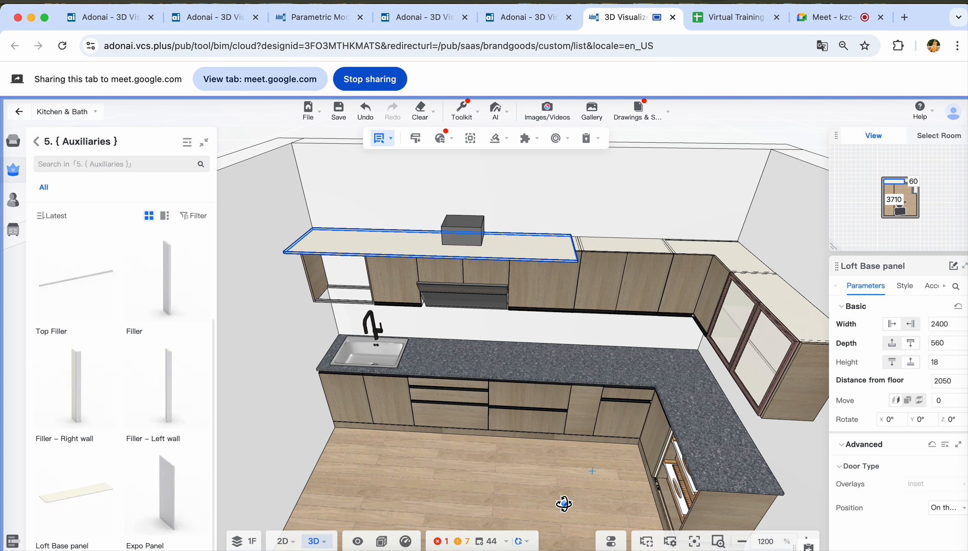
Duplicate the loft base panel and place the copy end to end with the original along the back wall
{"action": "left_click", "coordinate": [459, 235]}
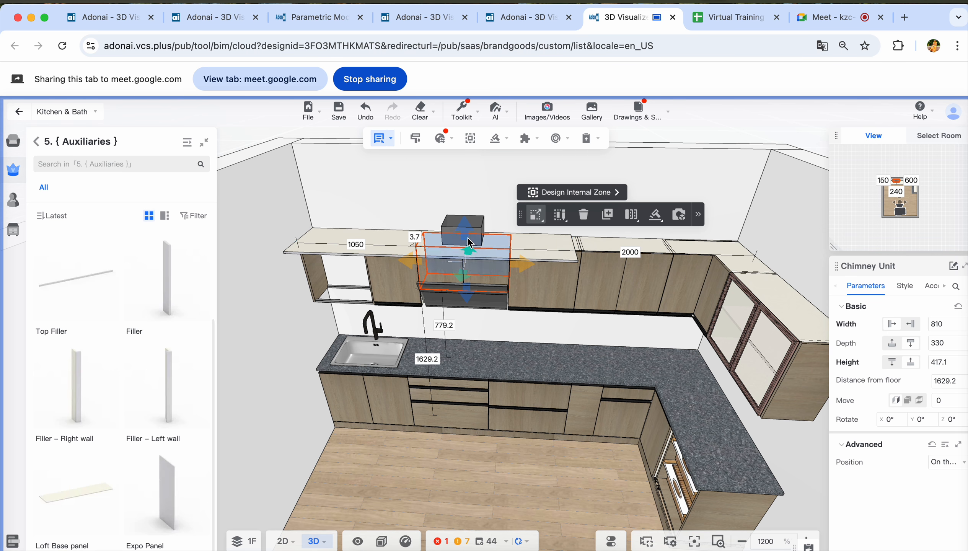
{"action": "left_click_drag", "start_coordinate": [521, 460], "coordinate": [509, 486]}
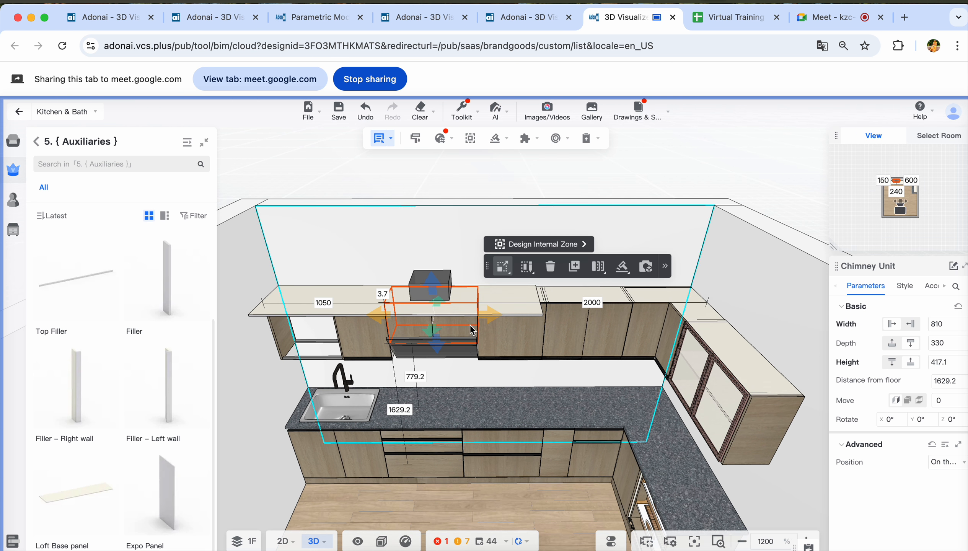
{"action": "left_click", "coordinate": [501, 297]}
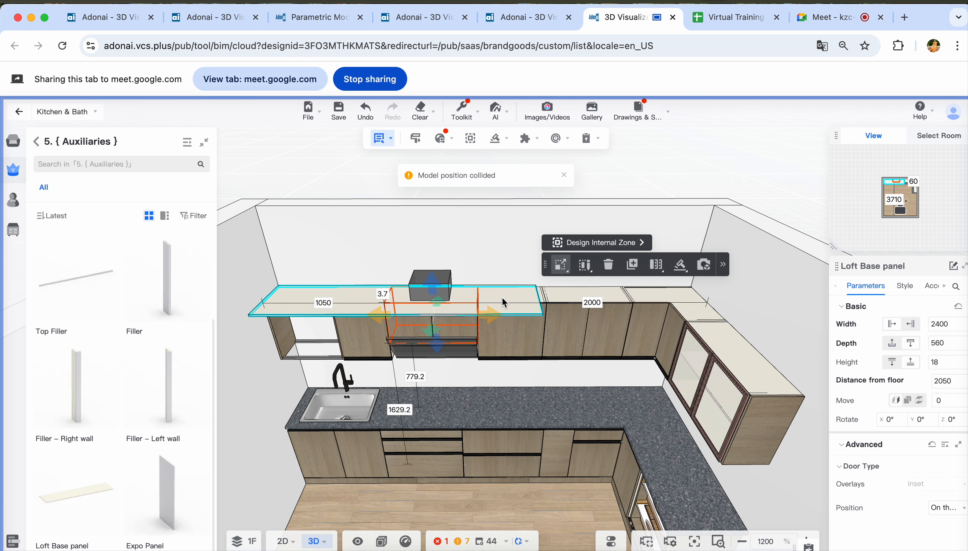
{"action": "left_click", "coordinate": [632, 265]}
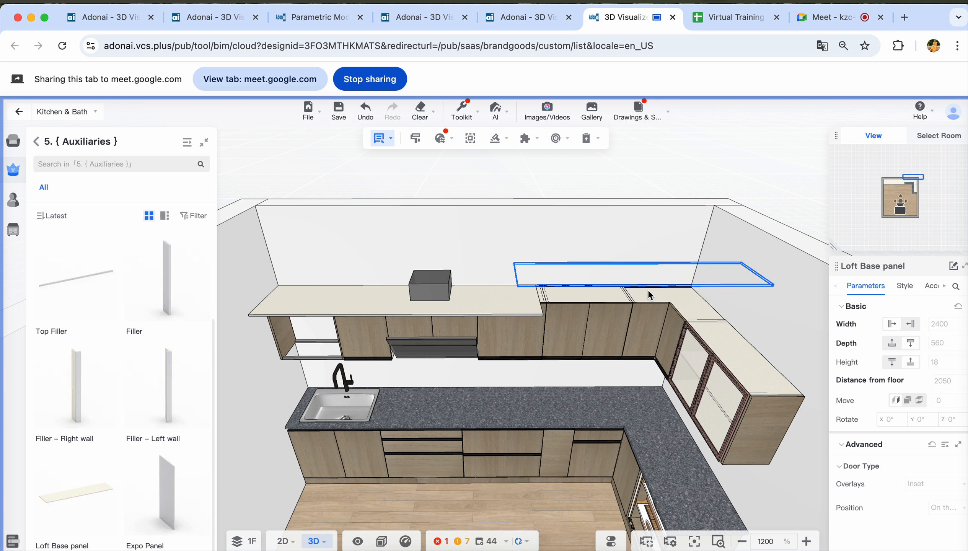
{"action": "left_click", "coordinate": [679, 302]}
Shorten the copied loft base panel to a width of 1460 mm so it fits up to the side wall
{"action": "scroll", "coordinate": [623, 322], "scroll_direction": "down", "scroll_amount": 1}
{"action": "right_click_drag", "start_coordinate": [805, 297], "coordinate": [772, 298]}
{"action": "left_click_drag", "start_coordinate": [803, 301], "coordinate": [712, 276]}
{"action": "right_click_drag", "start_coordinate": [728, 378], "coordinate": [781, 392]}
{"action": "right_click_drag", "start_coordinate": [534, 463], "coordinate": [594, 474]}
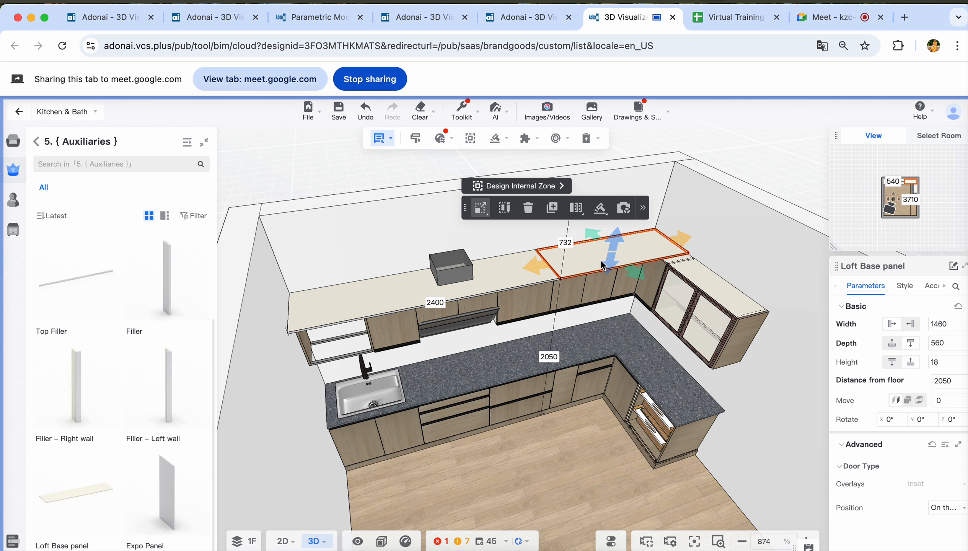
Duplicate the 1460 mm loft base panel, rotate the copy to 270°, and place it along the side wall against the corner panel
{"action": "left_click", "coordinate": [553, 211]}
{"action": "left_click", "coordinate": [654, 280]}
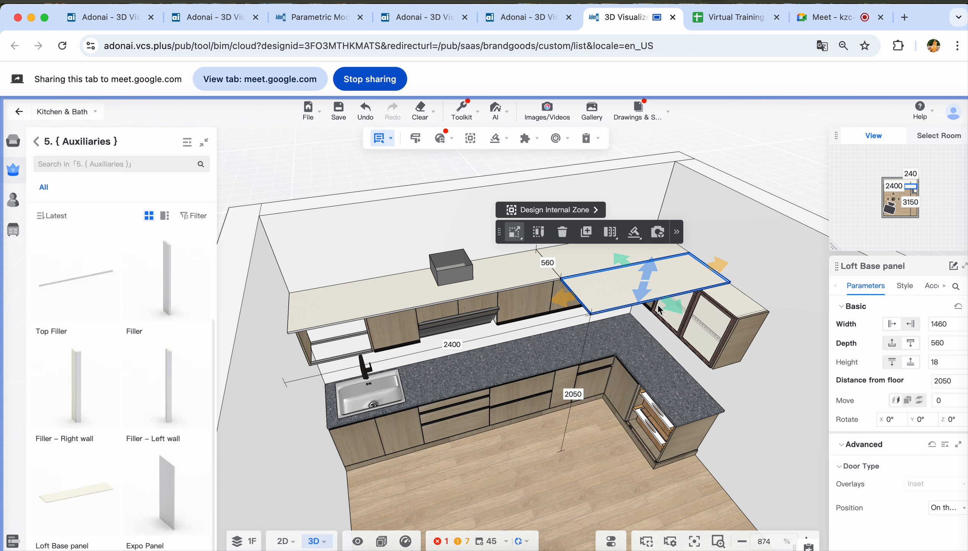
{"action": "left_click_drag", "start_coordinate": [657, 329], "coordinate": [610, 284]}
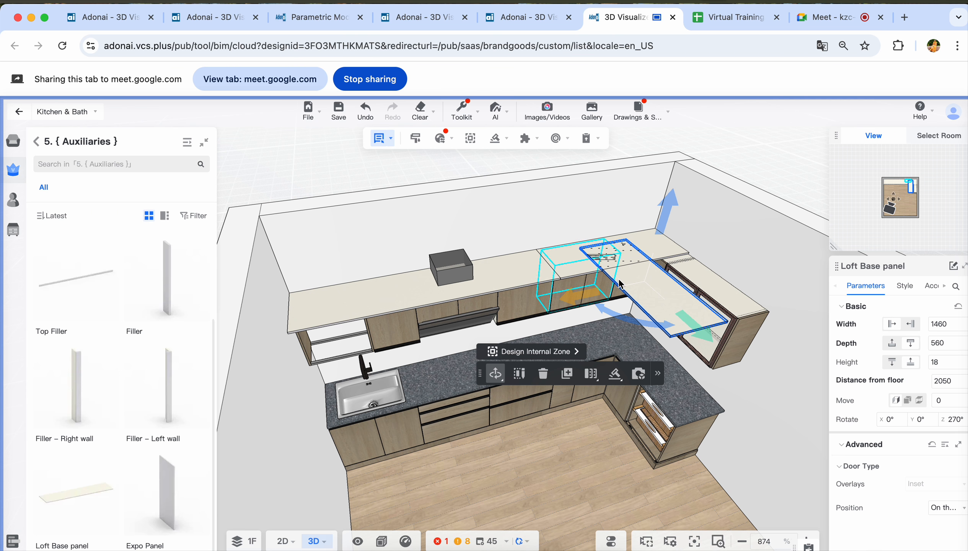
{"action": "left_click_drag", "start_coordinate": [688, 325], "coordinate": [736, 361]}
{"action": "left_click_drag", "start_coordinate": [654, 315], "coordinate": [661, 311]}
{"action": "right_click_drag", "start_coordinate": [480, 456], "coordinate": [524, 458]}
Shorten the side-wall loft base panel to a width of 1008 mm over the glass-door wall cabinets
{"action": "mouse_move", "coordinate": [712, 280]}
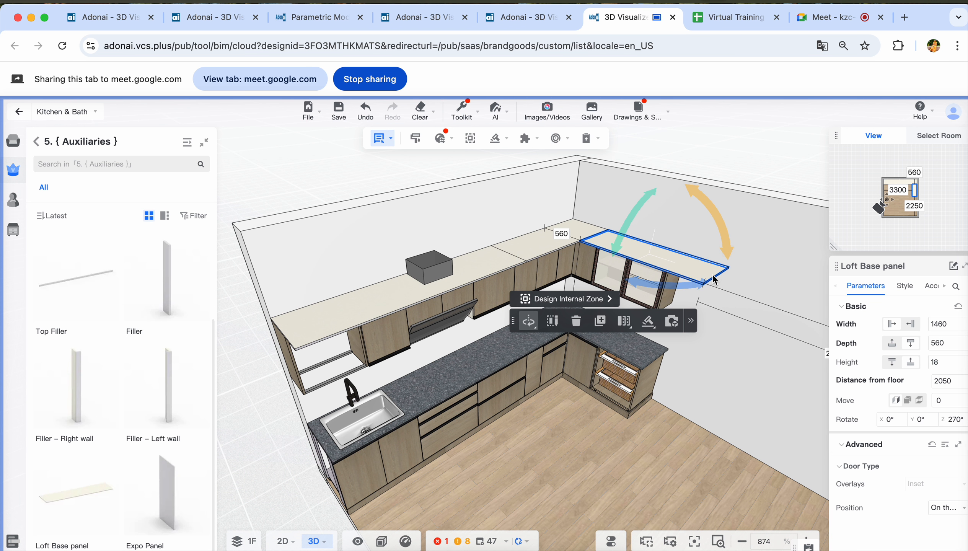
{"action": "left_click_drag", "start_coordinate": [731, 277], "coordinate": [679, 265]}
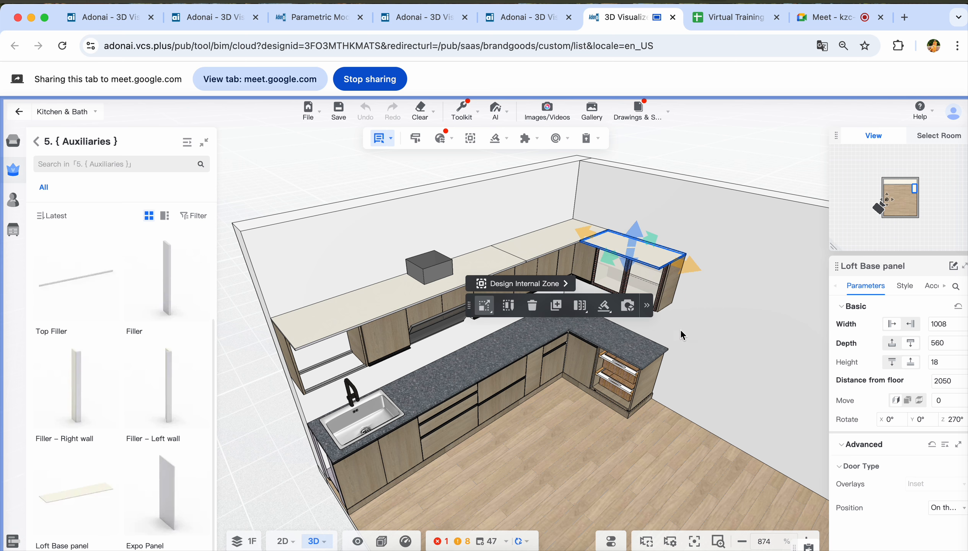
{"action": "right_click_drag", "start_coordinate": [615, 422], "coordinate": [527, 424]}
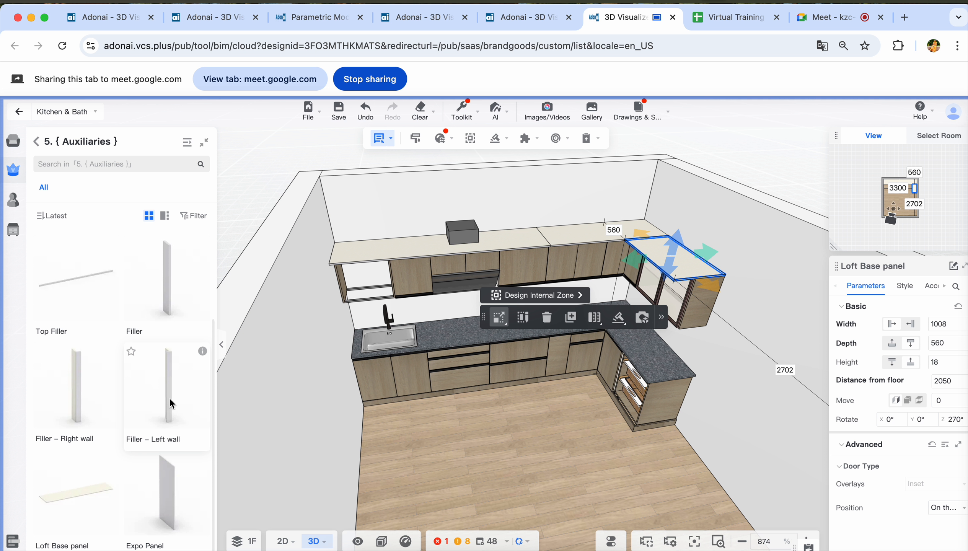
Place a Filler – Left wall at the sink-side wall above the loft base panel and set its distance from floor to 2068 mm
{"action": "left_click_drag", "start_coordinate": [169, 394], "coordinate": [340, 231]}
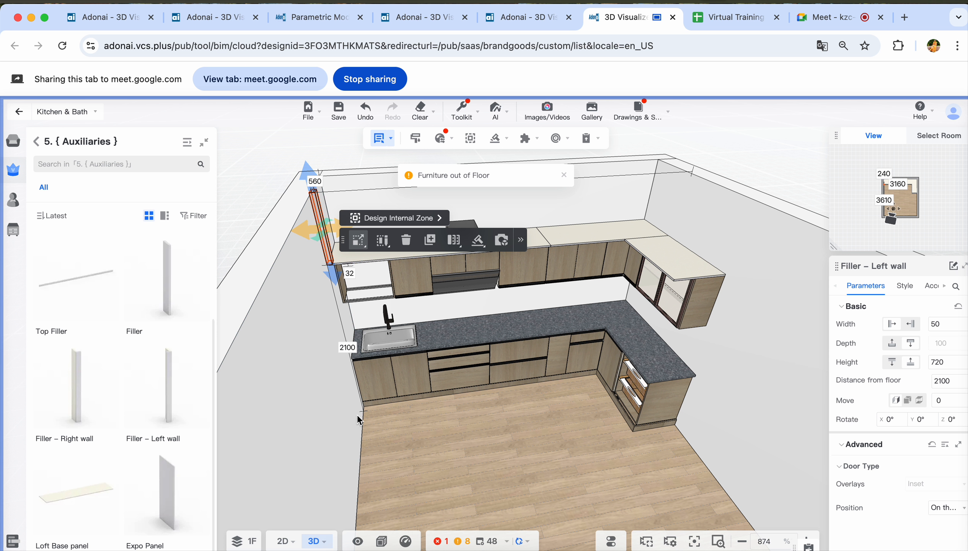
{"action": "left_click_drag", "start_coordinate": [415, 464], "coordinate": [397, 436]}
{"action": "left_click", "coordinate": [398, 437]}
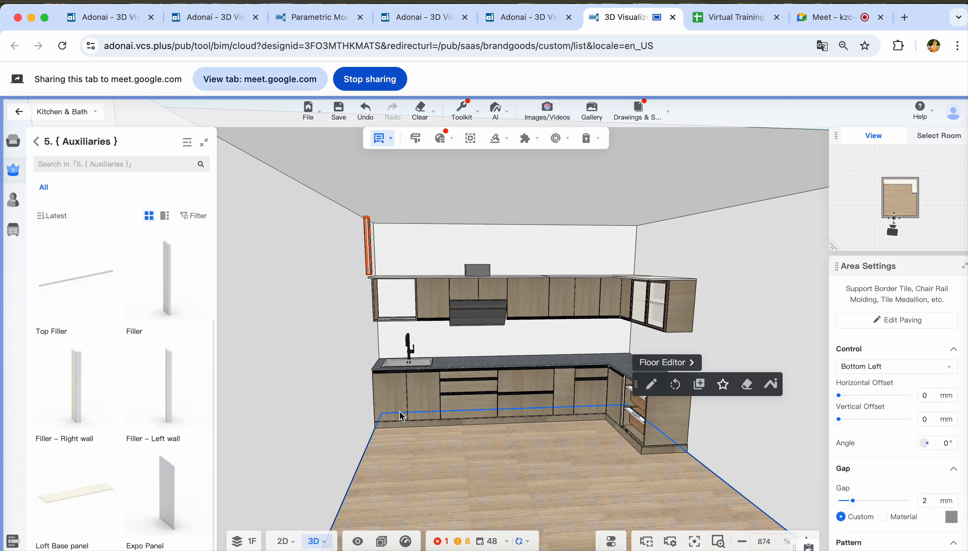
{"action": "left_click", "coordinate": [370, 258]}
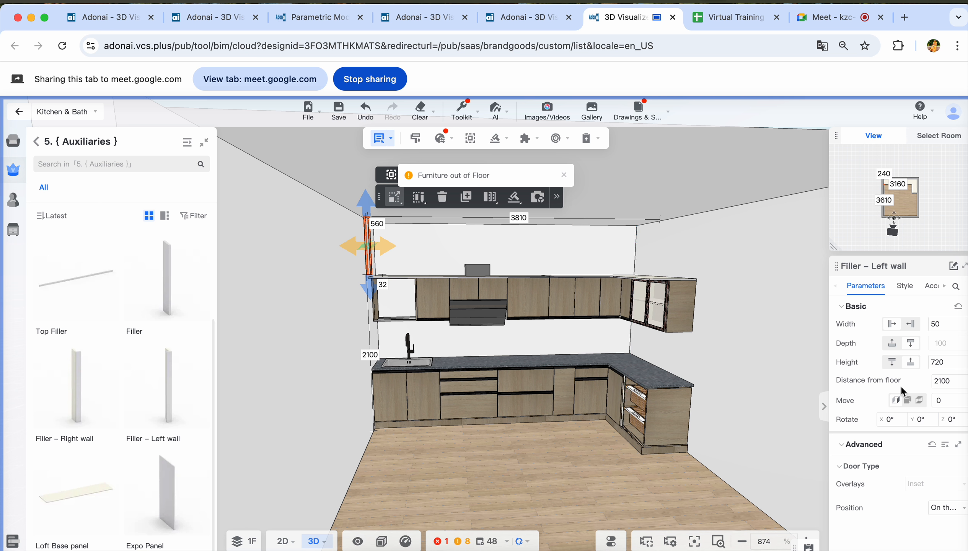
{"action": "left_click", "coordinate": [943, 381]}
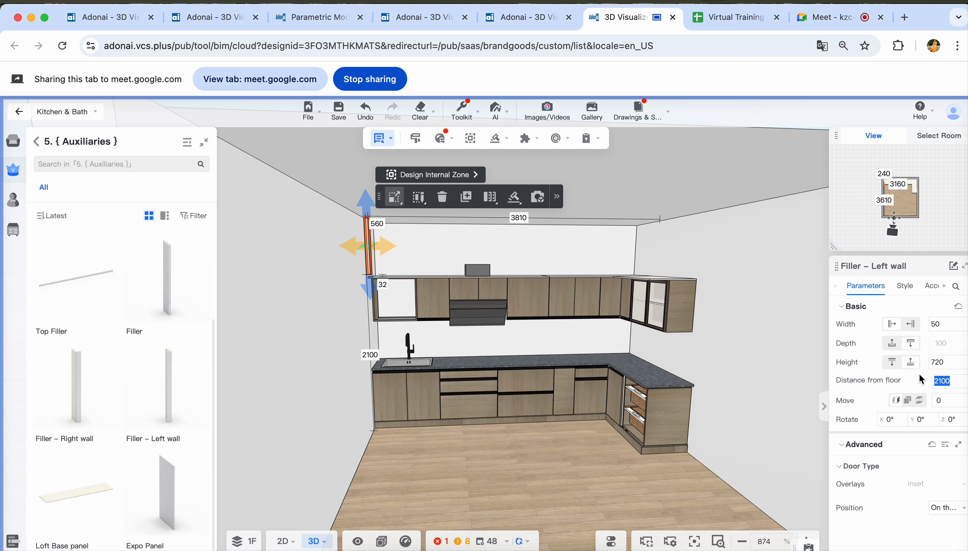
{"action": "type", "text": "206"}
{"action": "key", "text": "Return"}
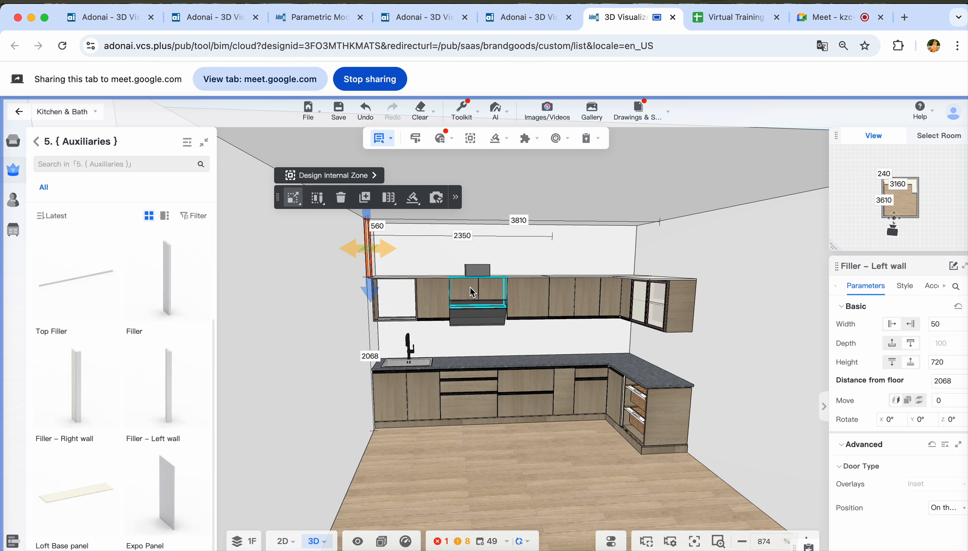
Move the left-wall filler 100 mm toward the back wall so it sits flush with the loft base panel's front edge
{"action": "scroll", "coordinate": [372, 243], "scroll_direction": "up", "scroll_amount": 3}
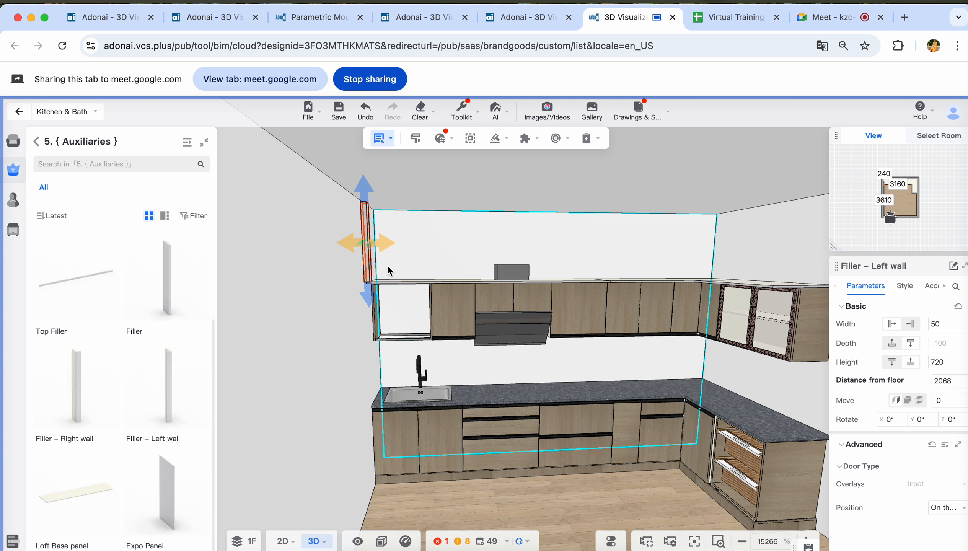
{"action": "left_click_drag", "start_coordinate": [482, 372], "coordinate": [428, 381]}
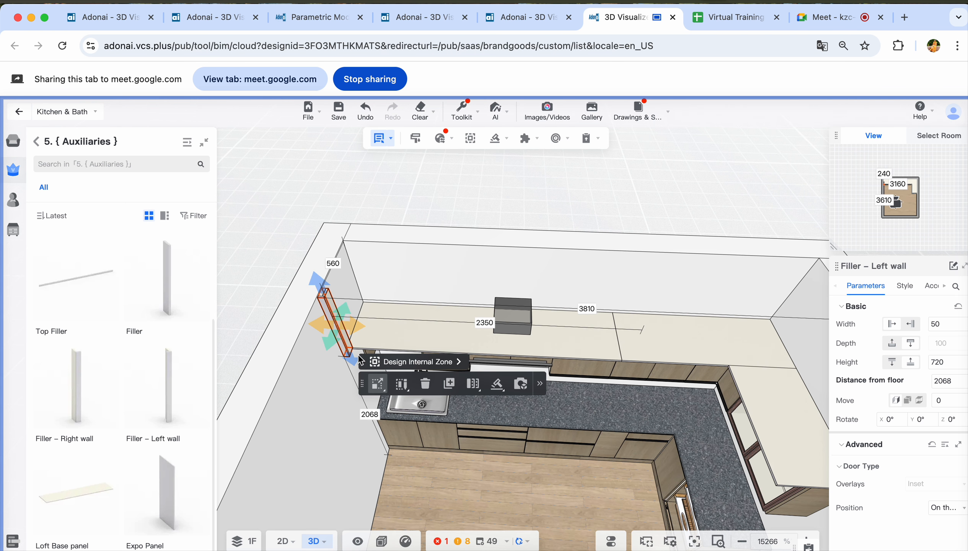
{"action": "key", "text": "space"}
{"action": "left_click_drag", "start_coordinate": [333, 399], "coordinate": [329, 398]}
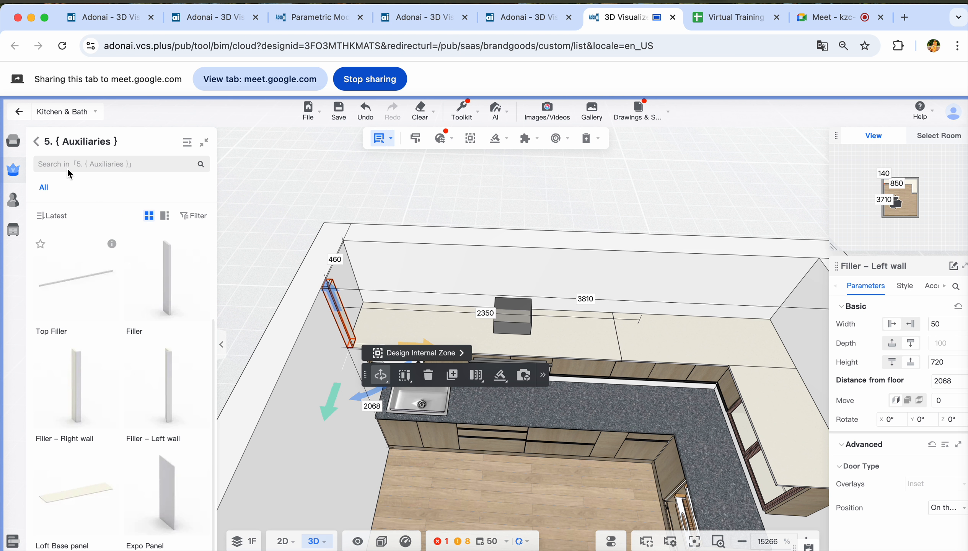
Find the Loft Cabinet in the Loft Cabinets category and place one beside the left-wall filler above the sink-side wall units
{"action": "left_click", "coordinate": [37, 143]}
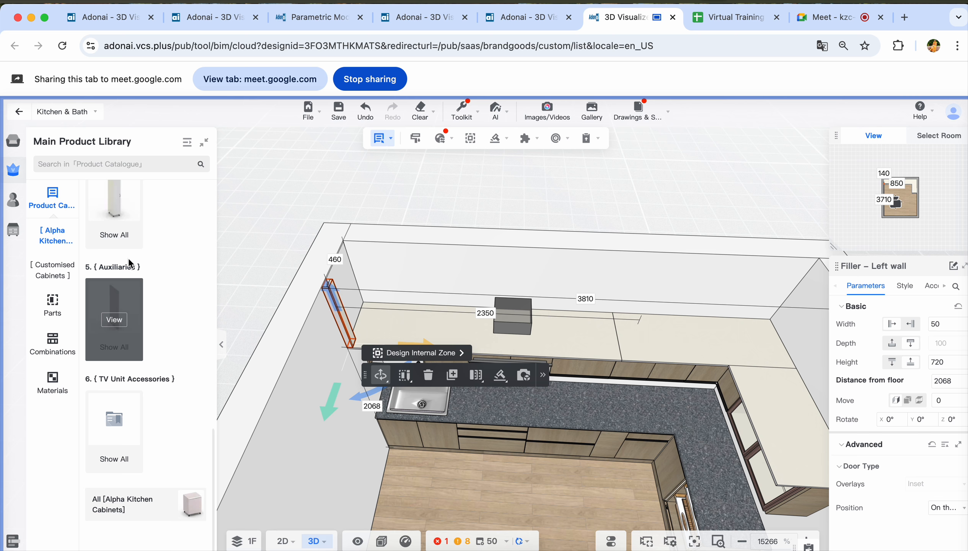
{"action": "scroll", "coordinate": [115, 269], "scroll_direction": "up", "scroll_amount": 1}
{"action": "scroll", "coordinate": [119, 265], "scroll_direction": "down", "scroll_amount": 1}
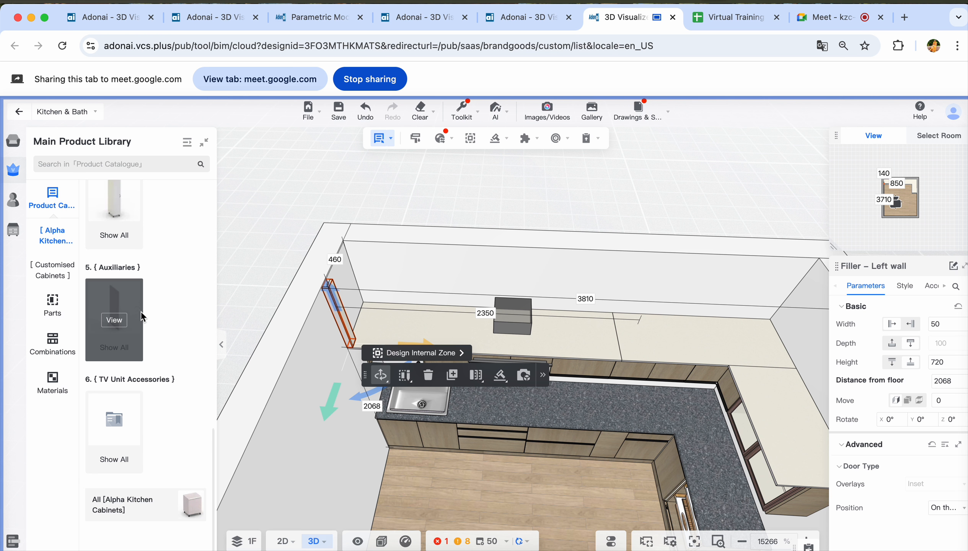
{"action": "scroll", "coordinate": [124, 259], "scroll_direction": "up", "scroll_amount": 5}
{"action": "left_click", "coordinate": [110, 289]}
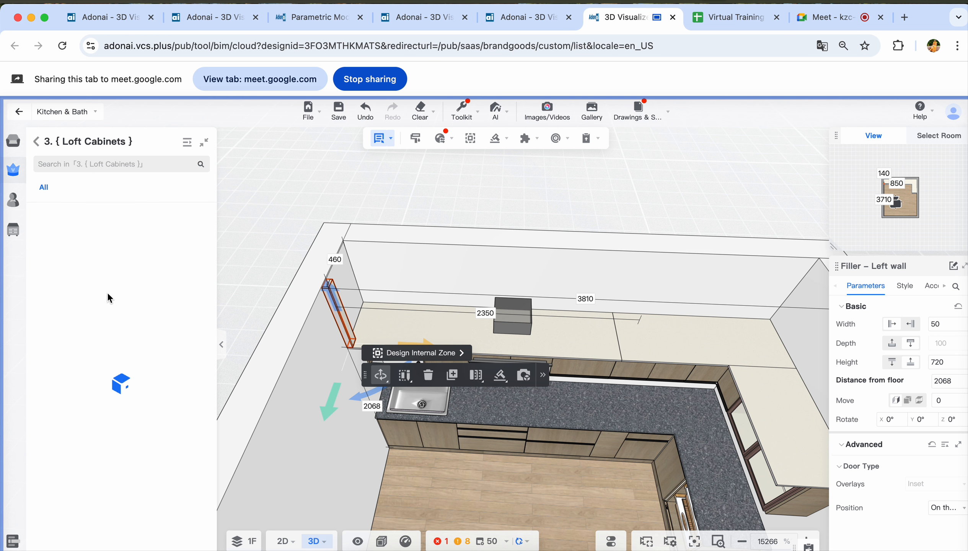
{"action": "left_click_drag", "start_coordinate": [97, 291], "coordinate": [432, 317]}
Set the loft cabinet's height to 600 mm and its width to 900 mm
{"action": "left_click_drag", "start_coordinate": [947, 366], "coordinate": [927, 363]}
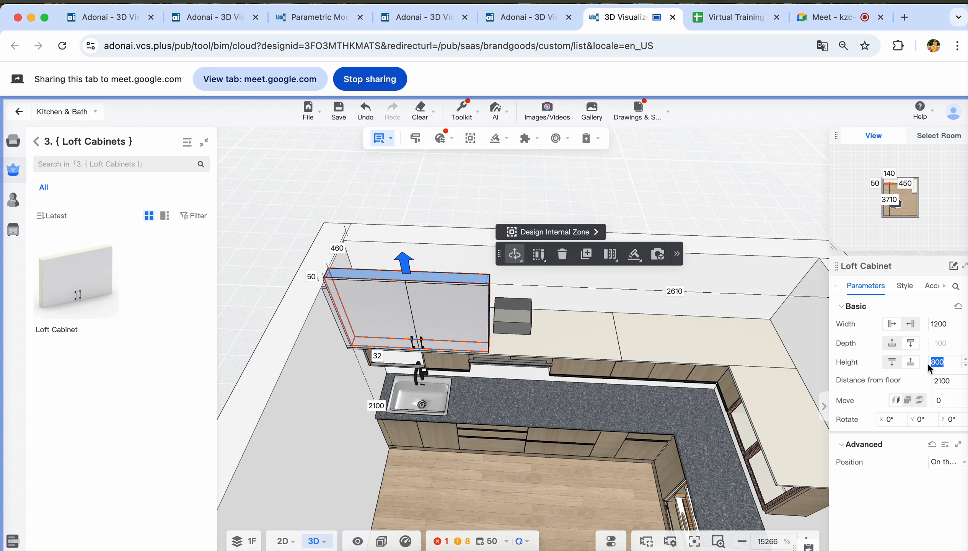
{"action": "type", "text": "600"}
{"action": "left_click_drag", "start_coordinate": [948, 330], "coordinate": [926, 324]}
{"action": "type", "text": "900"}
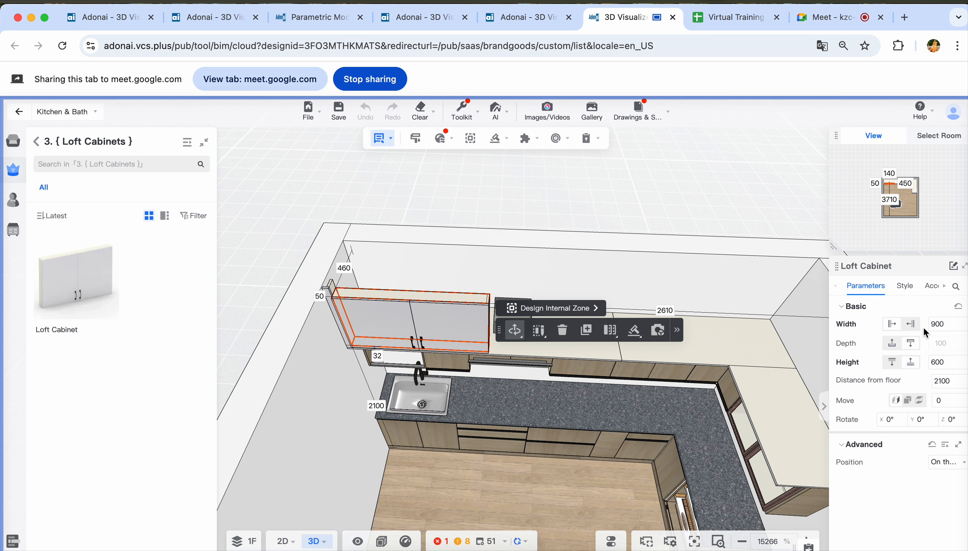
{"action": "key", "text": "Return"}
Set the left-wall filler's height to 600 mm
{"action": "left_click_drag", "start_coordinate": [466, 467], "coordinate": [471, 428]}
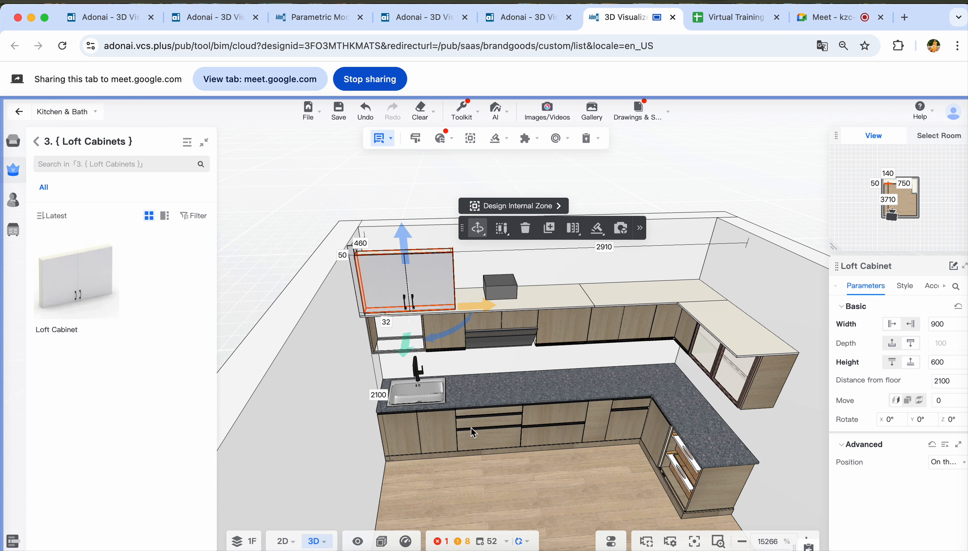
{"action": "left_click", "coordinate": [352, 250]}
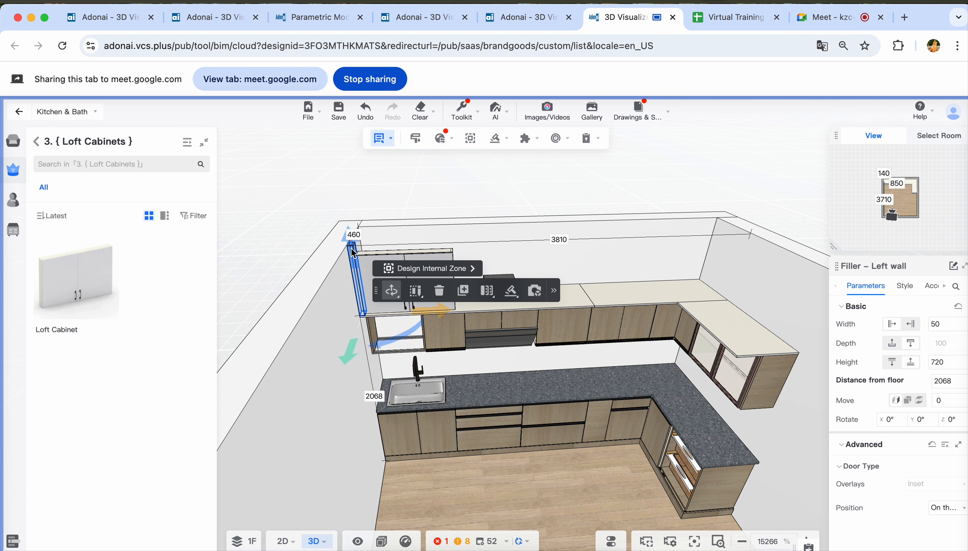
{"action": "double_click", "coordinate": [938, 364]}
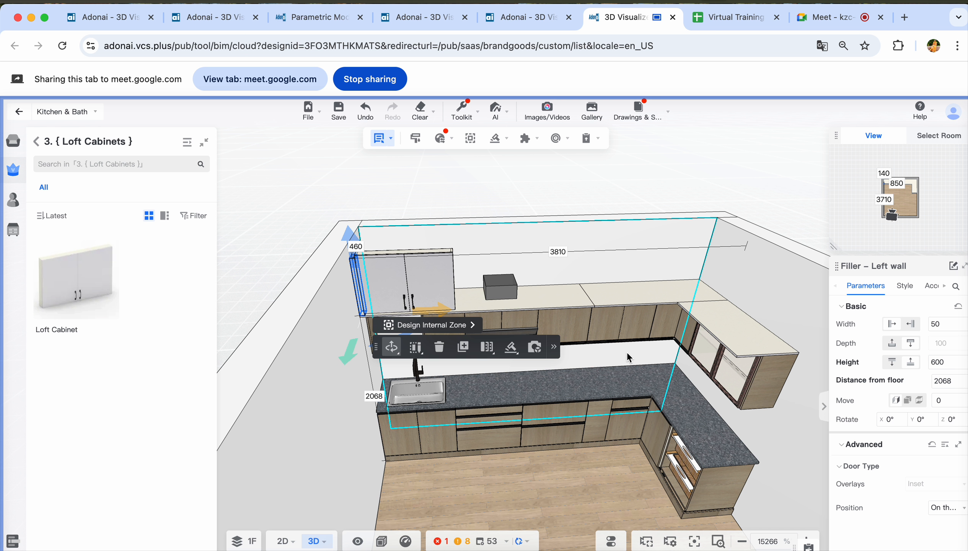
Lower the loft cabinet onto the loft base panel by setting its distance from floor to 2068 mm
{"action": "left_click_drag", "start_coordinate": [499, 482], "coordinate": [432, 519]}
{"action": "left_click", "coordinate": [419, 282]}
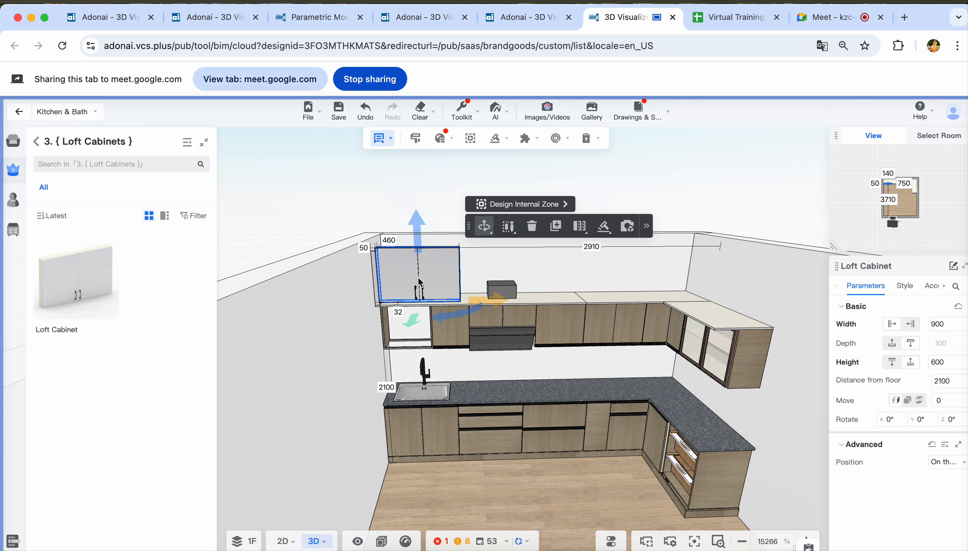
{"action": "left_click_drag", "start_coordinate": [418, 245], "coordinate": [418, 249]}
{"action": "left_click", "coordinate": [488, 269]}
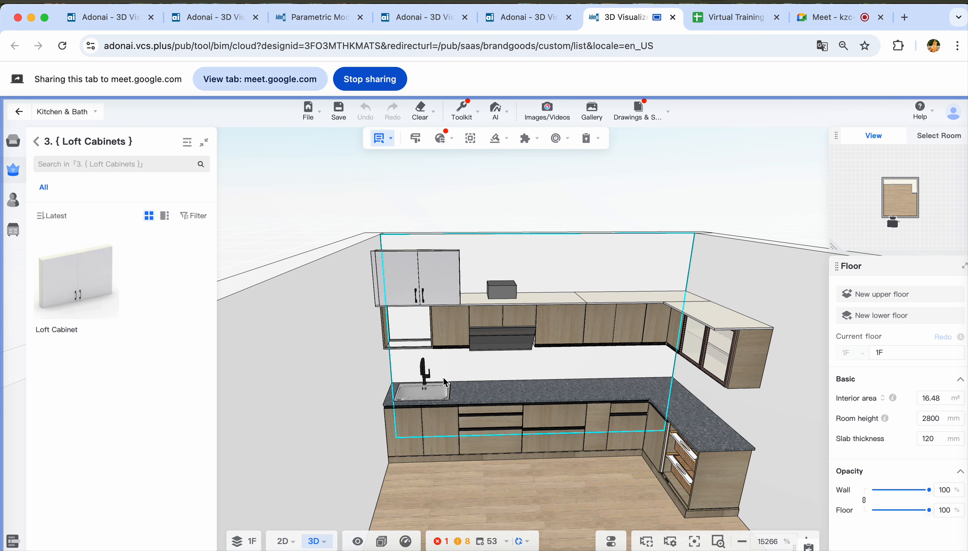
{"action": "left_click", "coordinate": [419, 277]}
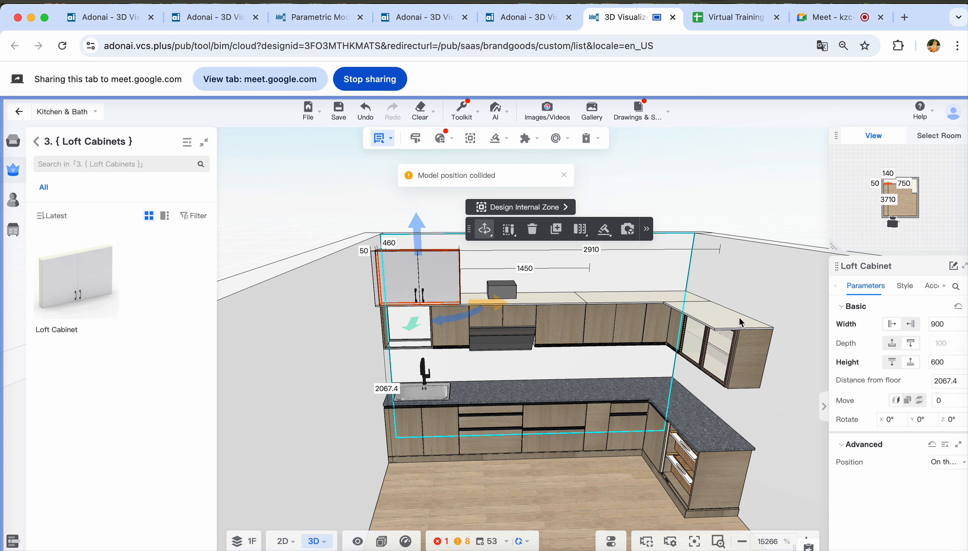
{"action": "left_click", "coordinate": [946, 382]}
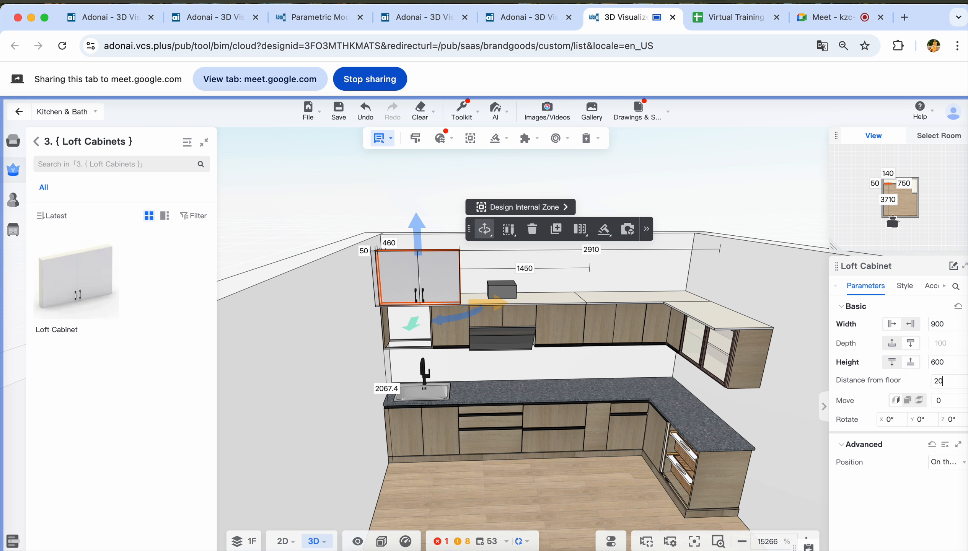
{"action": "type", "text": "2068"}
{"action": "key", "text": "Return"}
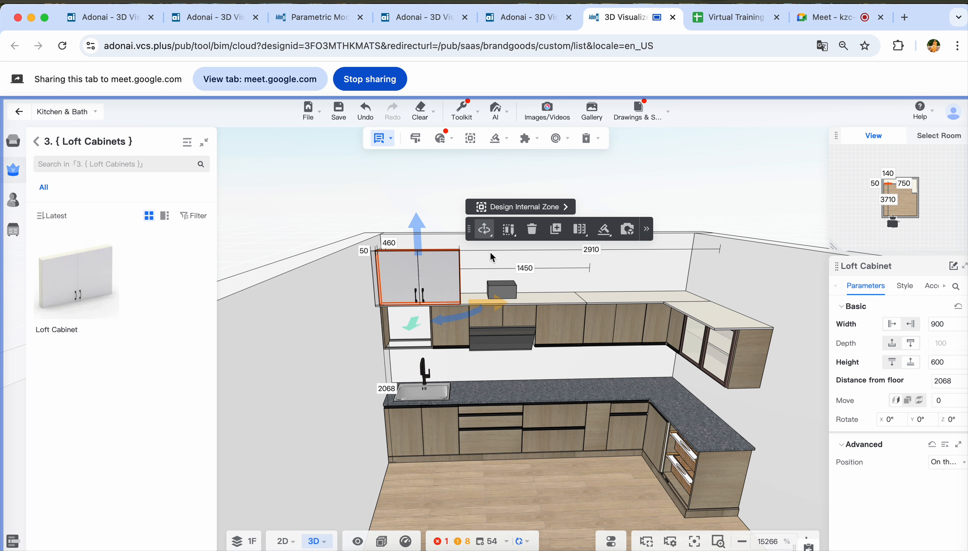
Duplicate the 900 mm loft cabinet three times and place the copies side by side along the back wall toward the corner
{"action": "left_click", "coordinate": [556, 229]}
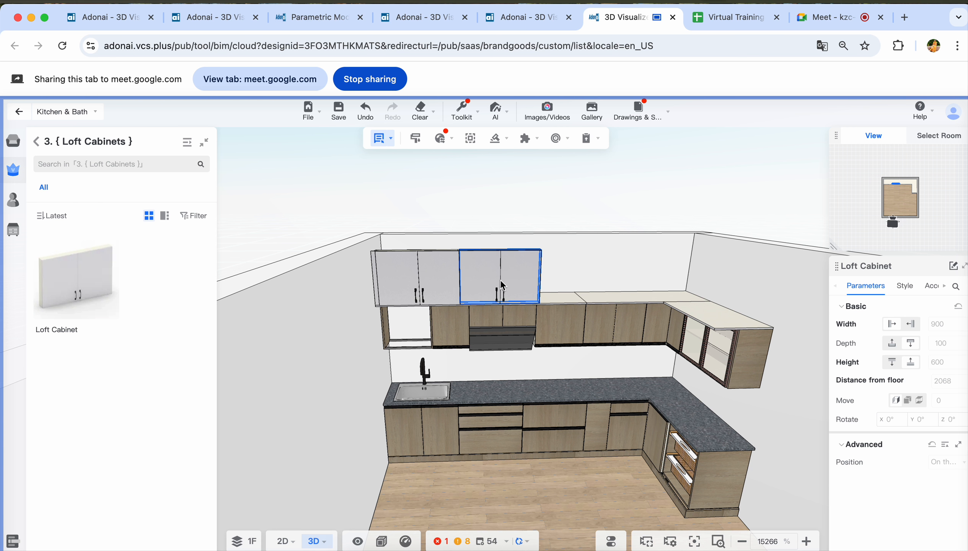
{"action": "left_click", "coordinate": [506, 283]}
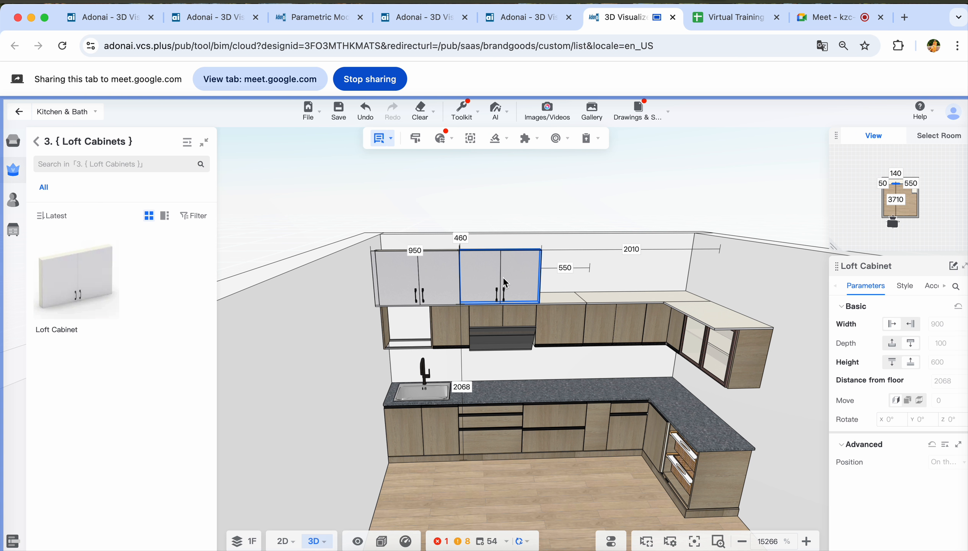
{"action": "left_click", "coordinate": [632, 231]}
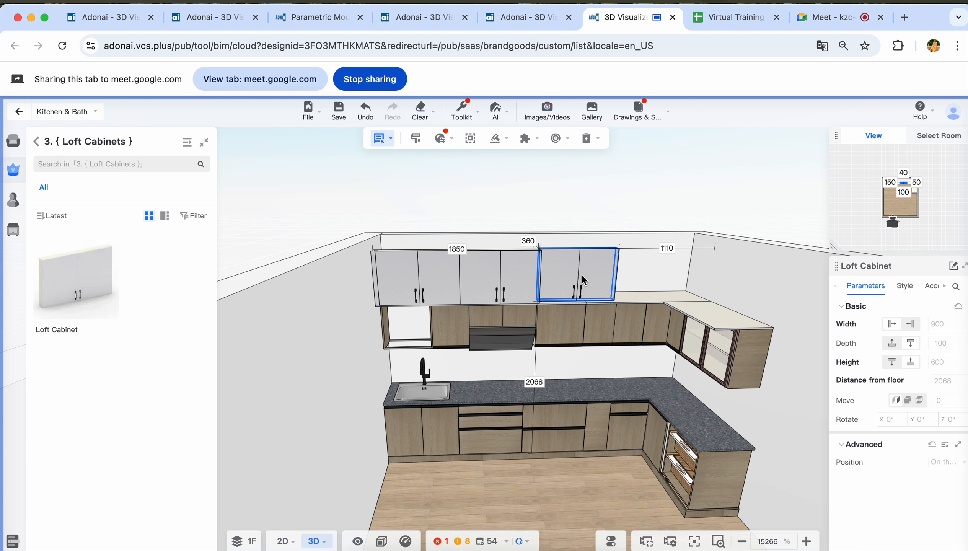
{"action": "left_click", "coordinate": [583, 283]}
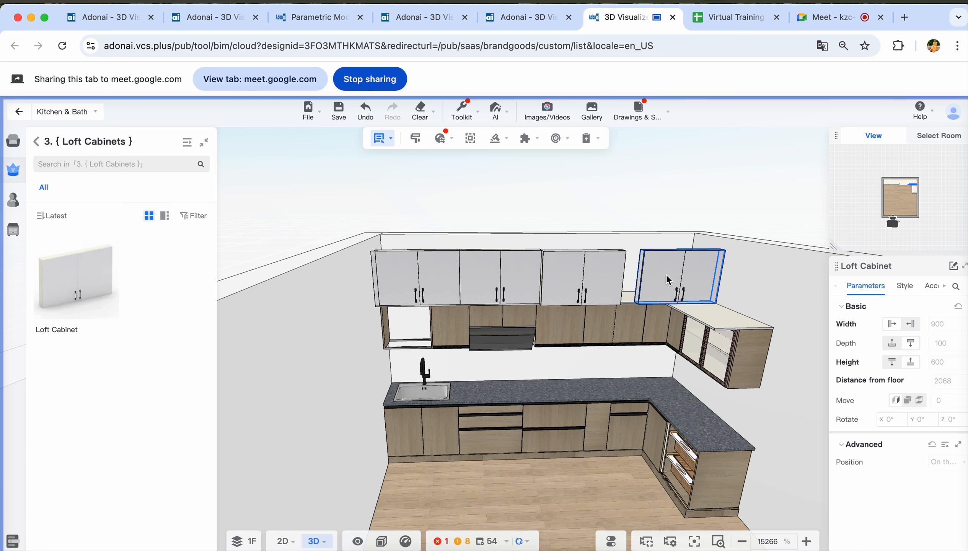
{"action": "left_click", "coordinate": [660, 279]}
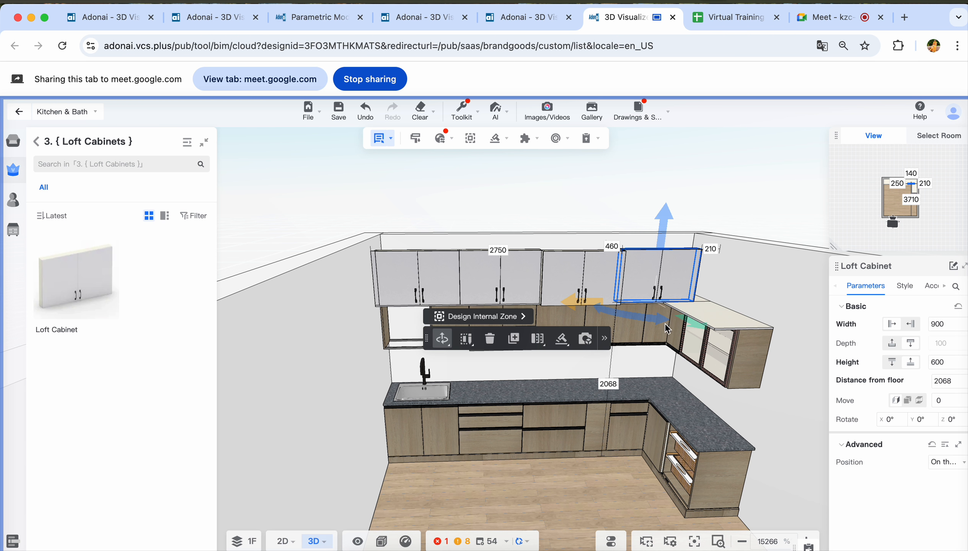
Set the width of the loft cabinet nearest the corner to 450 mm
{"action": "left_click_drag", "start_coordinate": [579, 465], "coordinate": [603, 510]}
{"action": "left_click", "coordinate": [599, 359]}
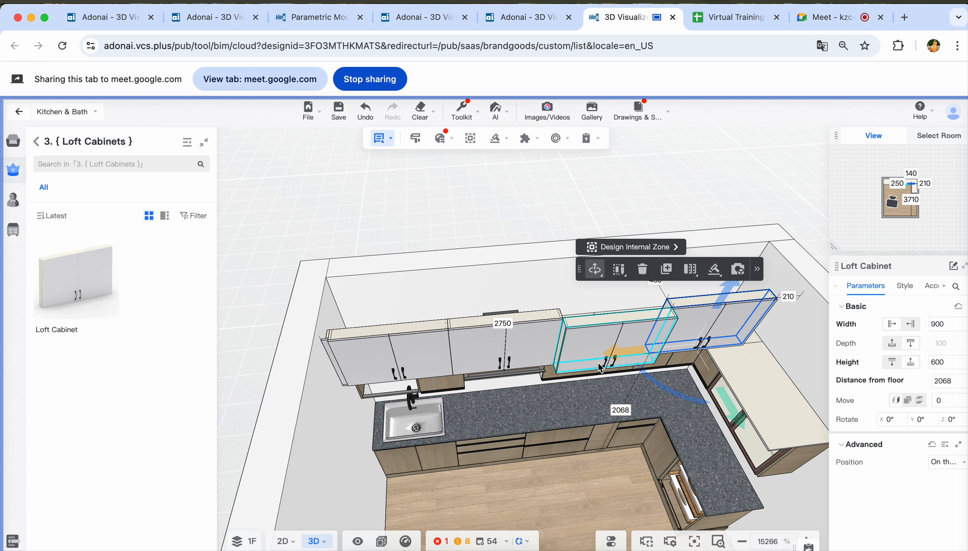
{"action": "left_click", "coordinate": [692, 340]}
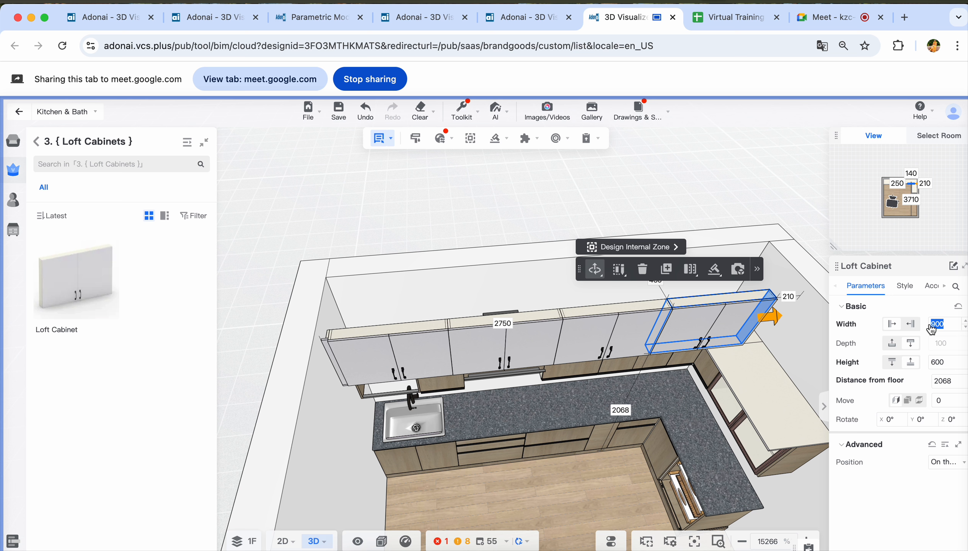
{"action": "type", "text": "450"}
{"action": "key", "text": "Return"}
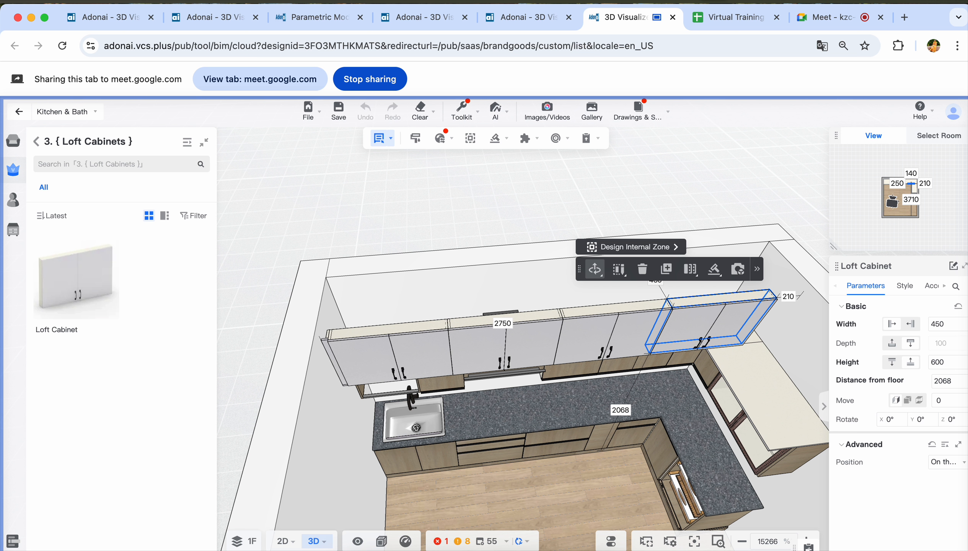
Set the width of the loft cabinet nearest the corner to 500 mm and inspect the row from several angles
{"action": "left_click_drag", "start_coordinate": [638, 481], "coordinate": [653, 423]}
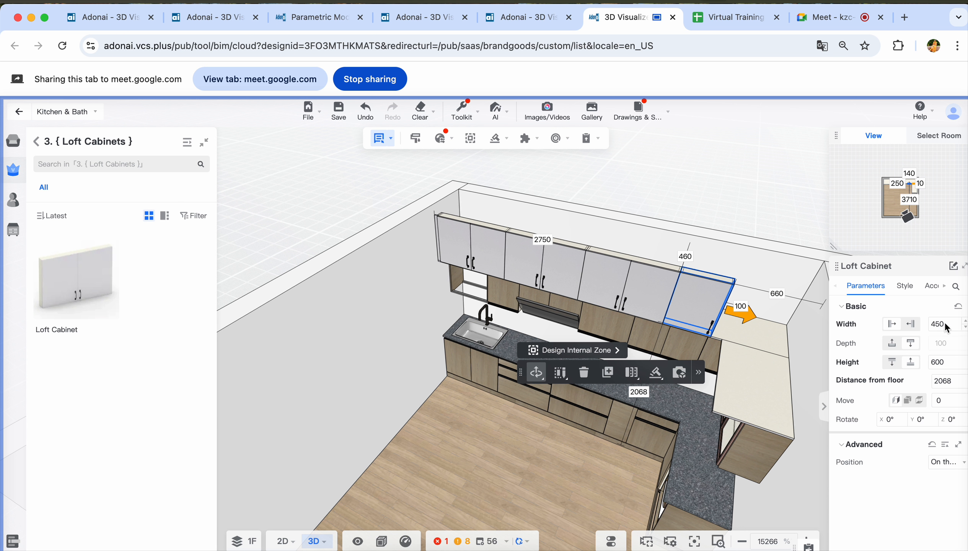
{"action": "type", "text": "500"}
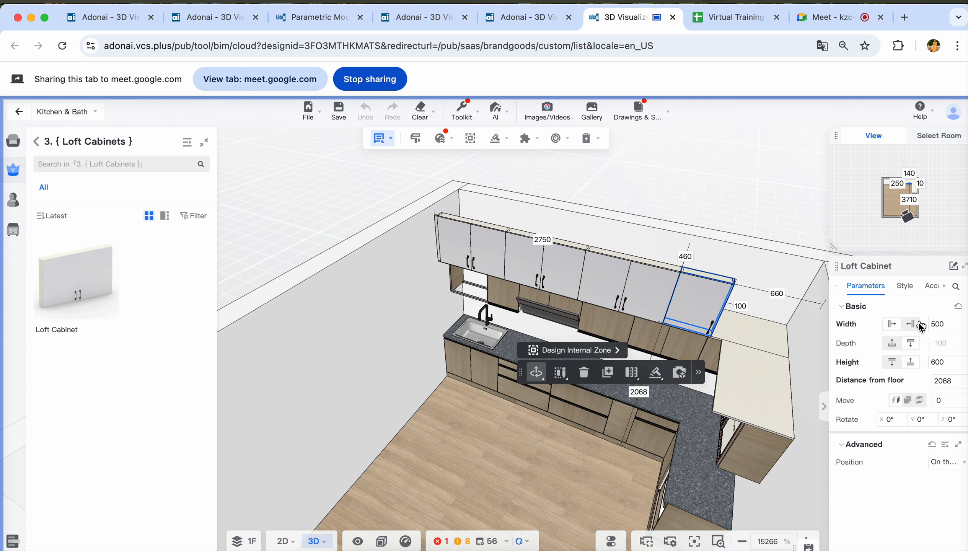
{"action": "left_click_drag", "start_coordinate": [589, 454], "coordinate": [752, 449]}
{"action": "right_click_drag", "start_coordinate": [751, 445], "coordinate": [643, 442]}
{"action": "mouse_move", "coordinate": [643, 446]}
{"action": "left_mouse_down"}
{"action": "mouse_move", "coordinate": [664, 468]}
{"action": "mouse_move", "coordinate": [654, 465]}
{"action": "mouse_move", "coordinate": [661, 441]}
{"action": "left_mouse_up"}
{"action": "mouse_move", "coordinate": [661, 441]}
{"action": "right_mouse_down"}
{"action": "mouse_move", "coordinate": [709, 424]}
{"action": "mouse_move", "coordinate": [664, 432]}
{"action": "right_mouse_up"}
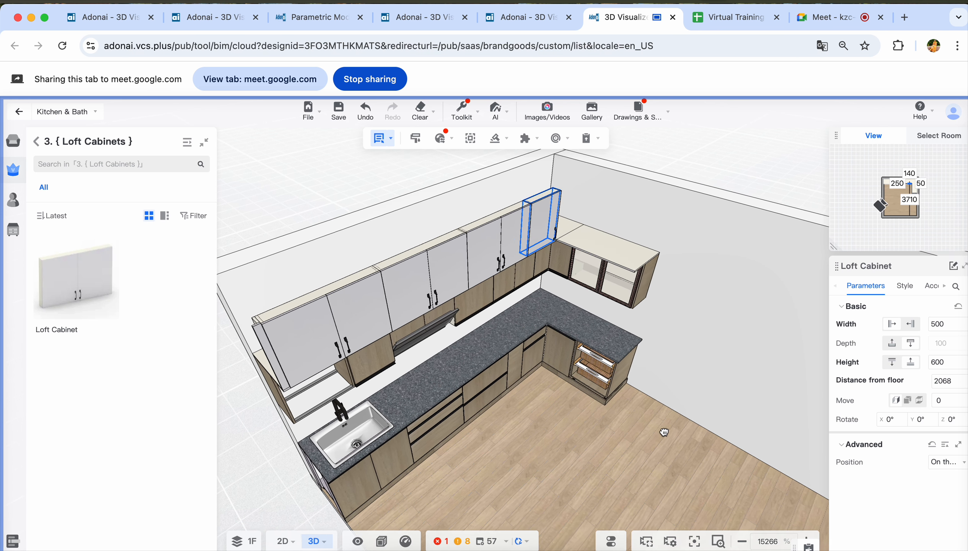
{"action": "left_click_drag", "start_coordinate": [664, 434], "coordinate": [679, 439]}
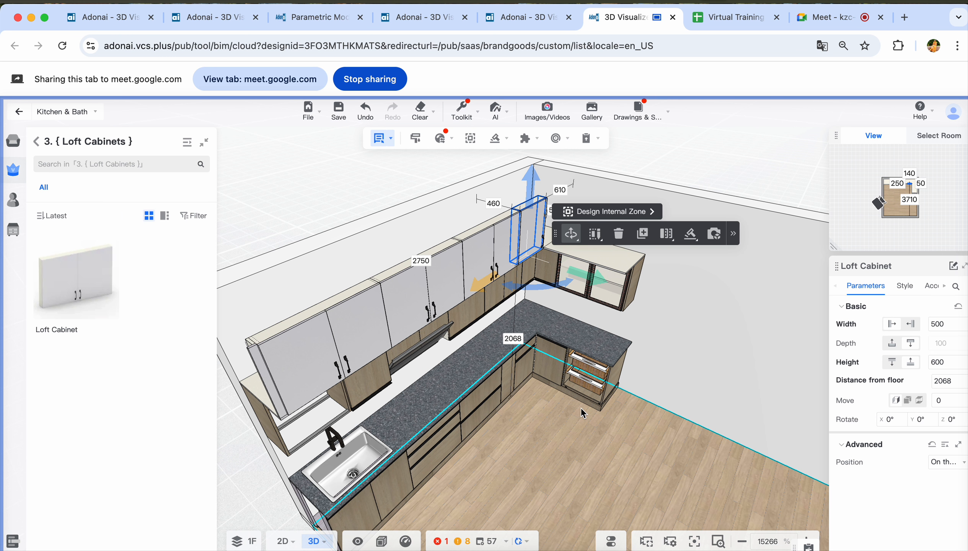
Try to duplicate the expo panel at the end of the glass-door wall units and place the copy at loft level
{"action": "scroll", "coordinate": [626, 421], "scroll_direction": "down", "scroll_amount": 5}
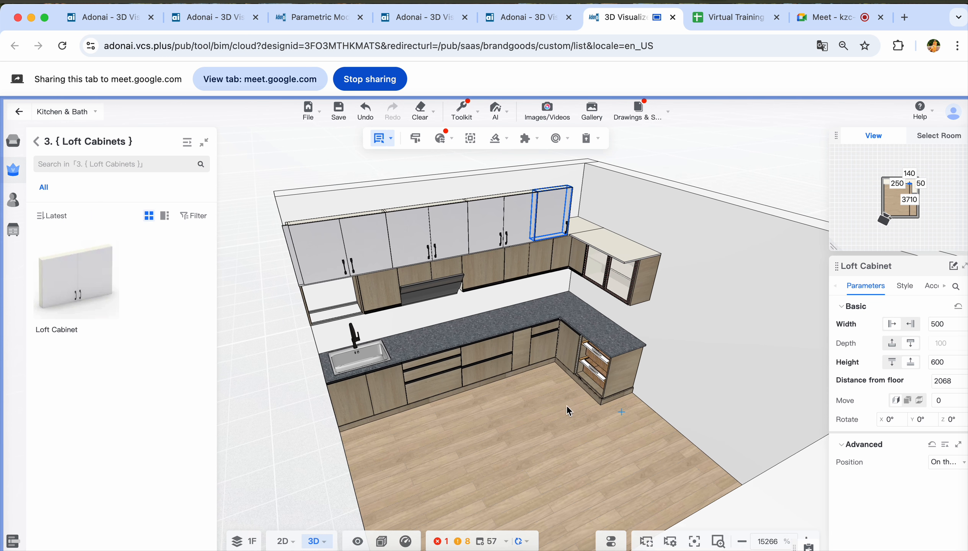
{"action": "left_click", "coordinate": [649, 280]}
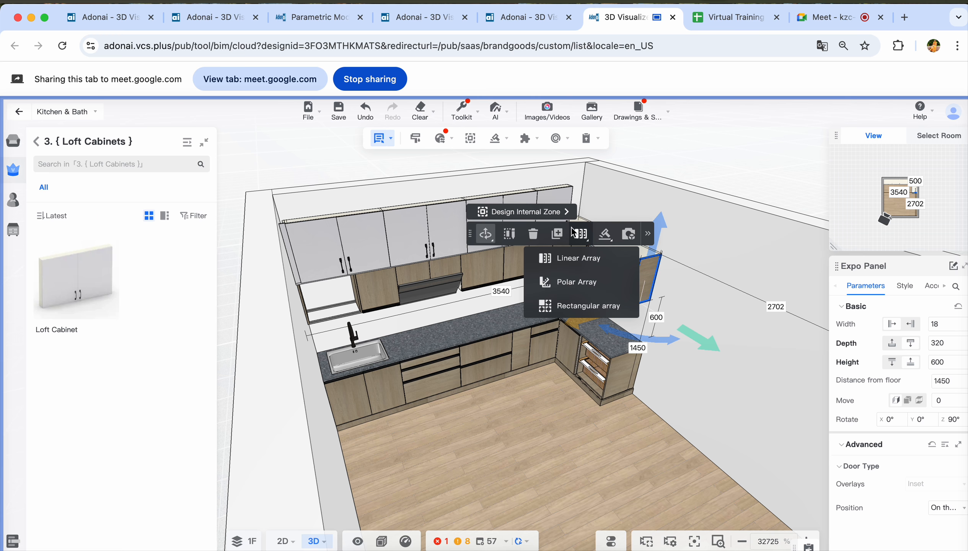
{"action": "left_click", "coordinate": [561, 235]}
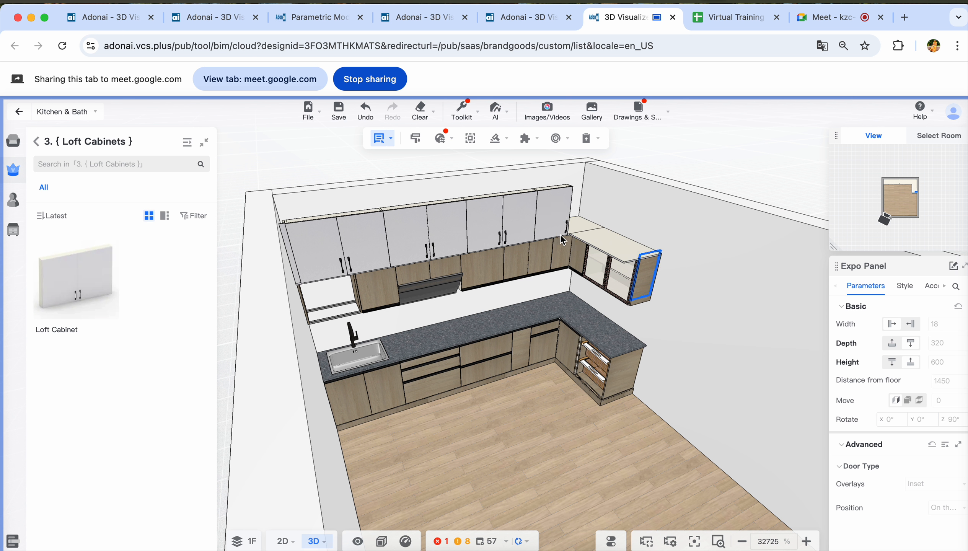
{"action": "left_click", "coordinate": [658, 239]}
{"action": "left_click_drag", "start_coordinate": [570, 421], "coordinate": [596, 389]}
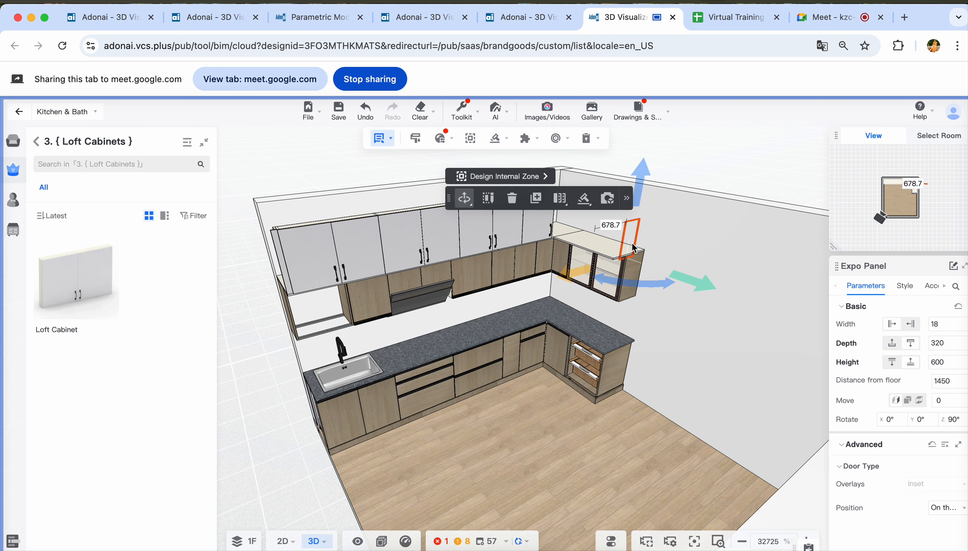
{"action": "left_click", "coordinate": [632, 245]}
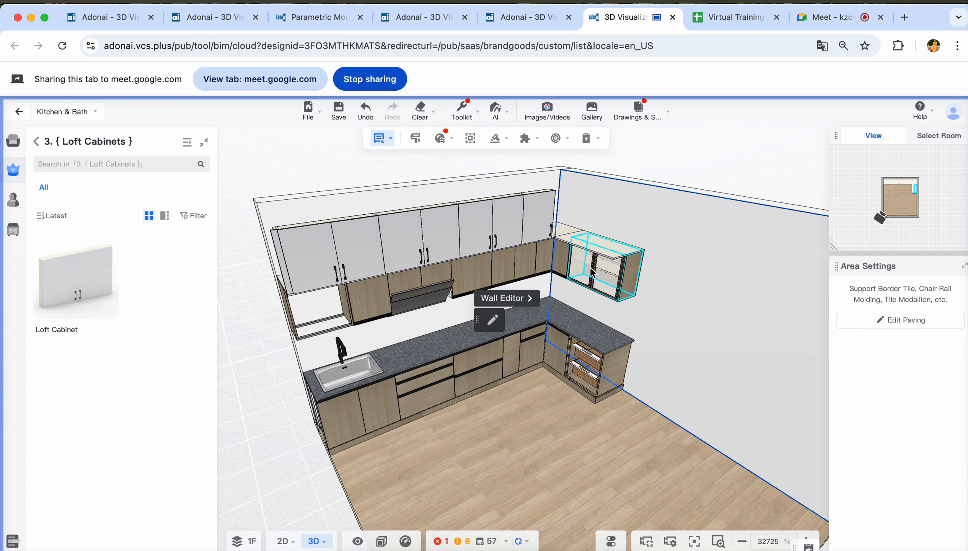
Duplicate the expo panel at the end of the glass-door wall units and place the copy in front of these units
{"action": "left_click", "coordinate": [629, 276]}
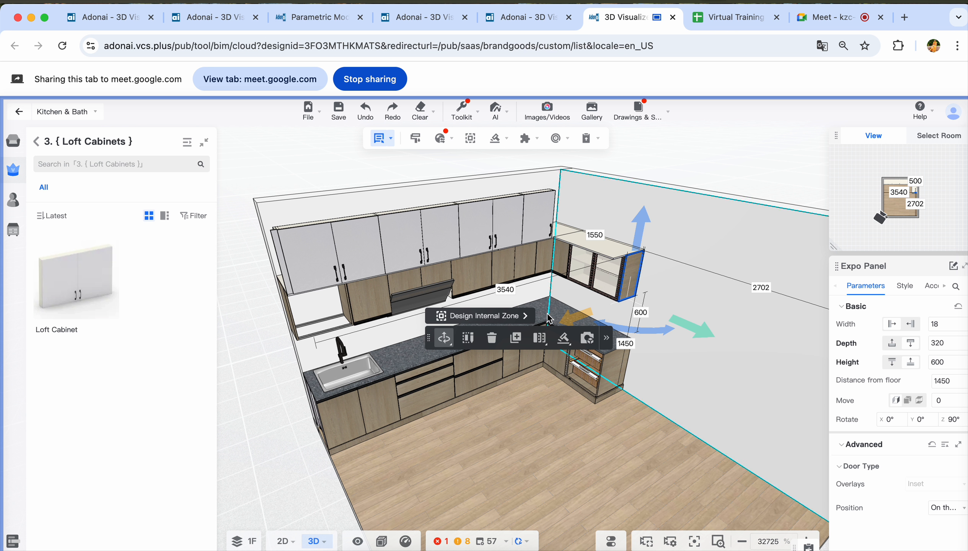
{"action": "left_click", "coordinate": [518, 339]}
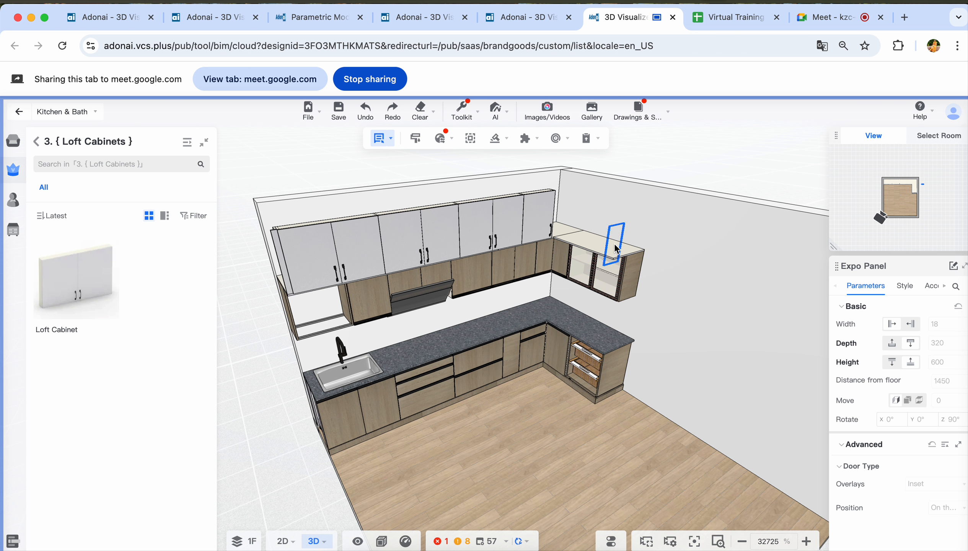
{"action": "left_click", "coordinate": [588, 289]}
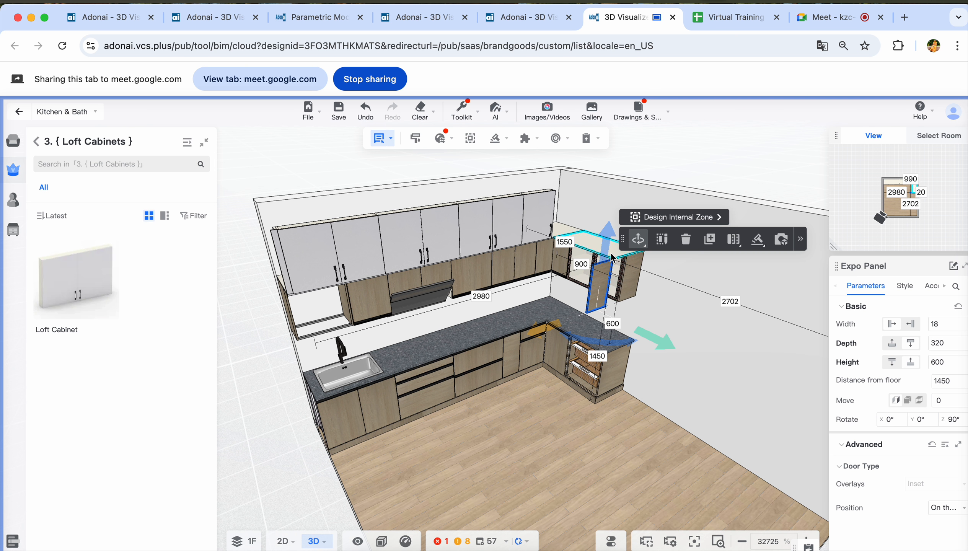
Move the copied expo panel above the original end panel and set its distance from floor to 2068 mm
{"action": "left_click_drag", "start_coordinate": [606, 251], "coordinate": [614, 182]}
{"action": "left_click_drag", "start_coordinate": [558, 275], "coordinate": [595, 270]}
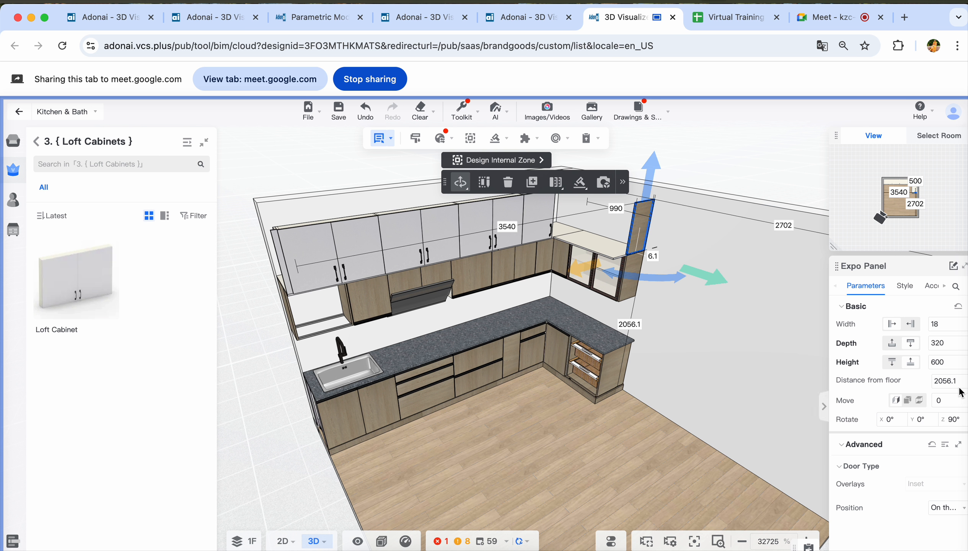
{"action": "left_click", "coordinate": [931, 384]}
{"action": "key", "text": "Return"}
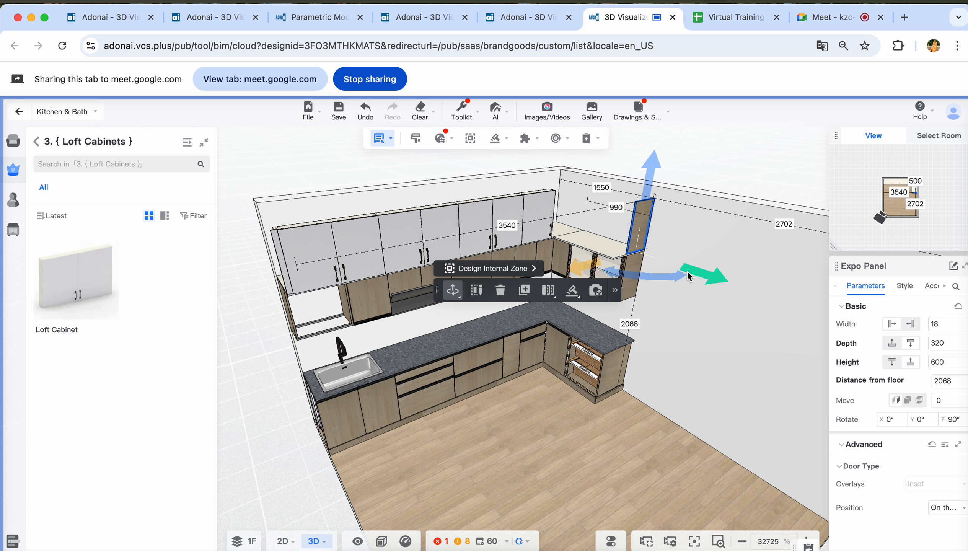
Set the raised expo panel's depth to 560 mm and shift it toward the room so its back edge meets the wall
{"action": "left_click_drag", "start_coordinate": [612, 420], "coordinate": [698, 437]}
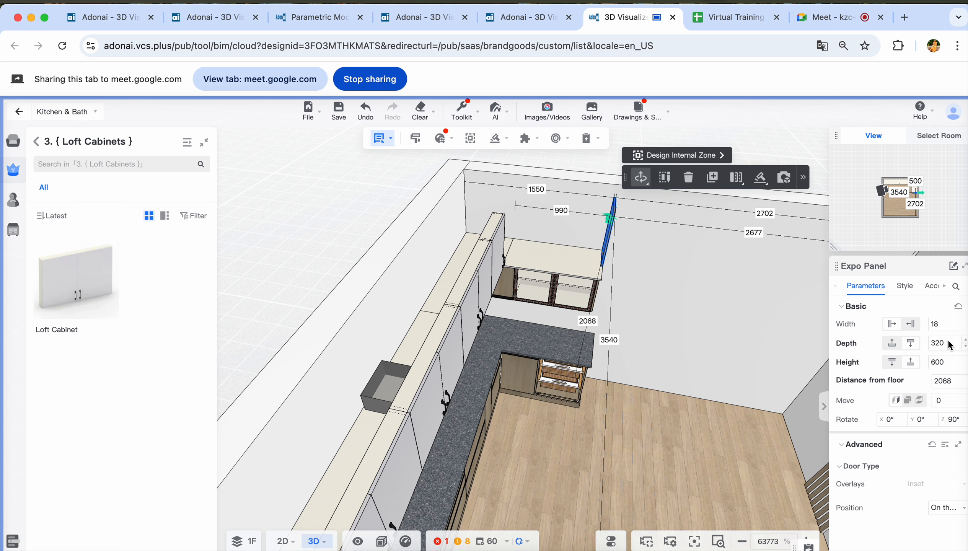
{"action": "type", "text": "60"}
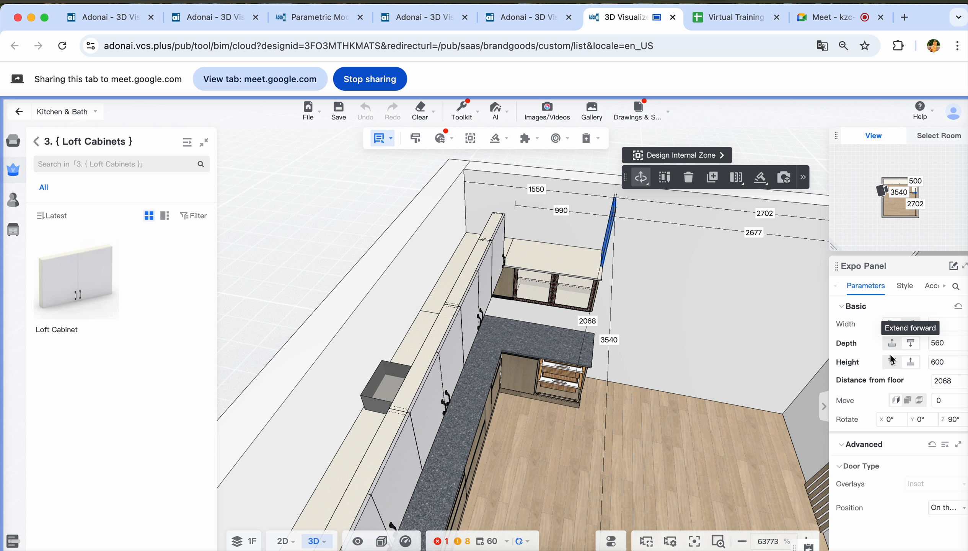
{"action": "key", "text": "Return"}
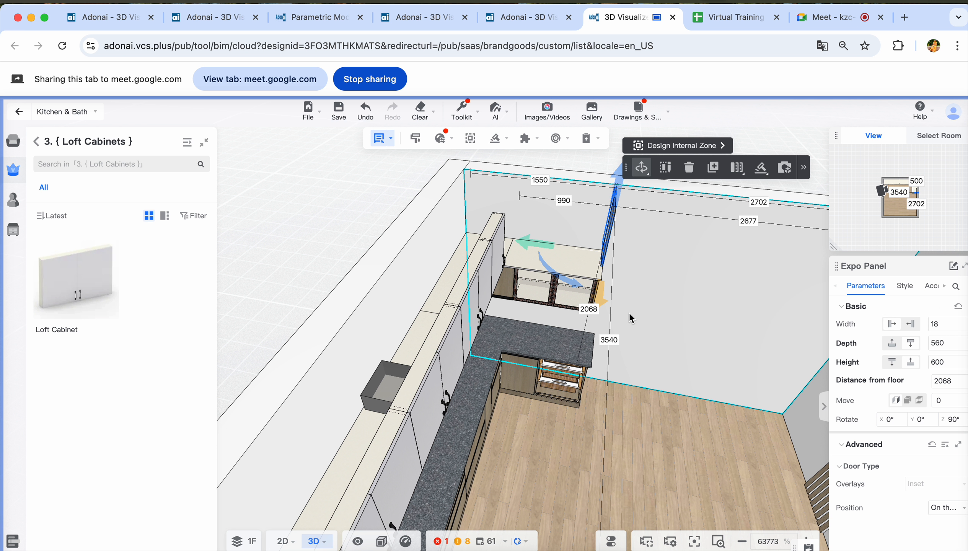
{"action": "left_click_drag", "start_coordinate": [597, 302], "coordinate": [598, 321]}
Place another Loft Cabinet above the glass-door wall units and rotate it to 270° so its doors face the room
{"action": "mouse_move", "coordinate": [680, 435]}
{"action": "right_mouse_down"}
{"action": "mouse_move", "coordinate": [615, 403]}
{"action": "mouse_move", "coordinate": [608, 423]}
{"action": "mouse_move", "coordinate": [527, 416]}
{"action": "mouse_move", "coordinate": [603, 450]}
{"action": "mouse_move", "coordinate": [744, 432]}
{"action": "mouse_move", "coordinate": [681, 414]}
{"action": "mouse_move", "coordinate": [713, 461]}
{"action": "right_mouse_up"}
{"action": "mouse_move", "coordinate": [627, 200]}
{"action": "scroll", "coordinate": [662, 389], "scroll_direction": "up", "scroll_amount": 5}
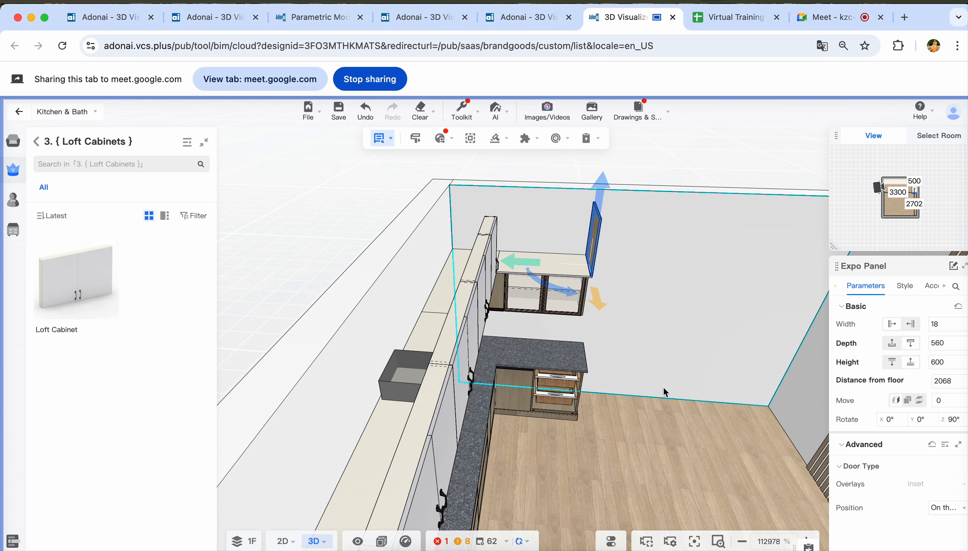
{"action": "right_click_drag", "start_coordinate": [591, 344], "coordinate": [676, 386]}
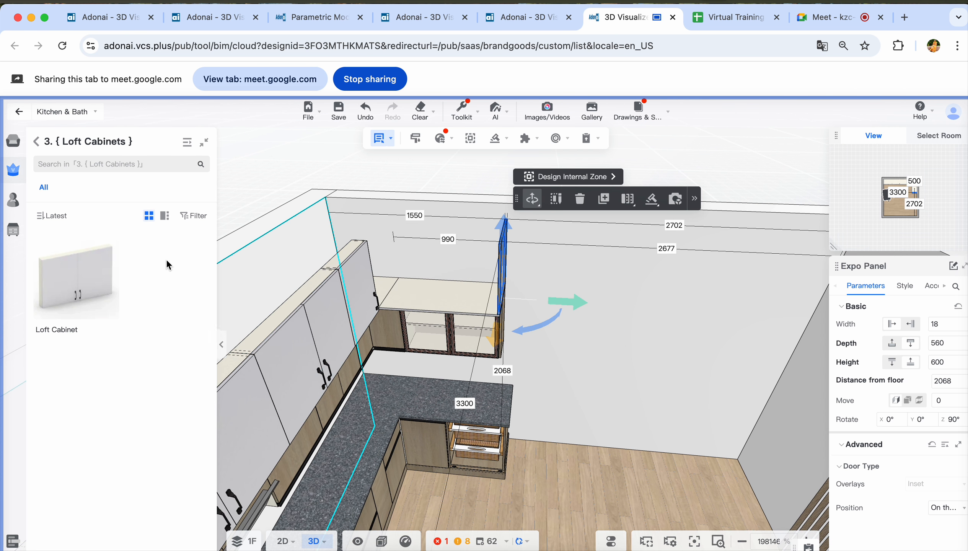
{"action": "left_click_drag", "start_coordinate": [100, 274], "coordinate": [438, 291]}
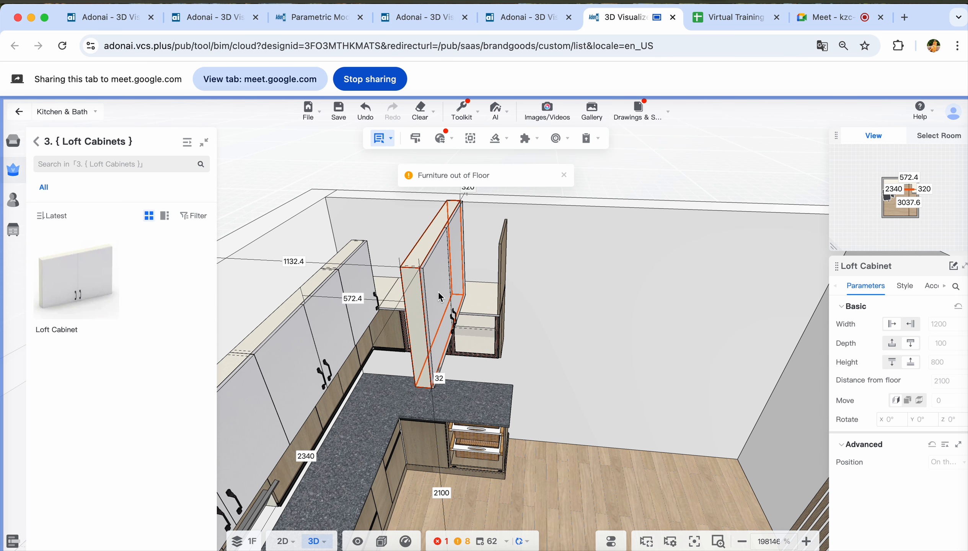
{"action": "mouse_move", "coordinate": [488, 331]}
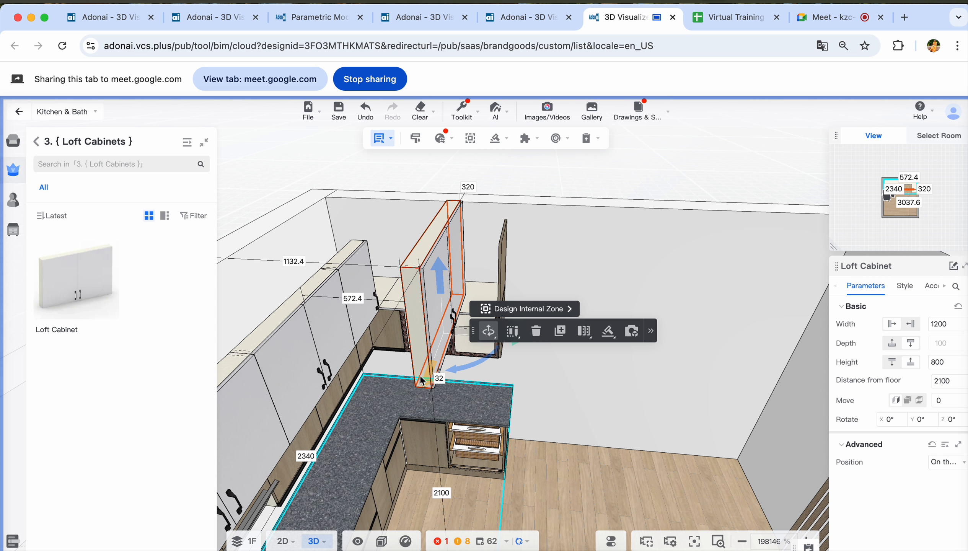
{"action": "left_click_drag", "start_coordinate": [485, 357], "coordinate": [412, 347]}
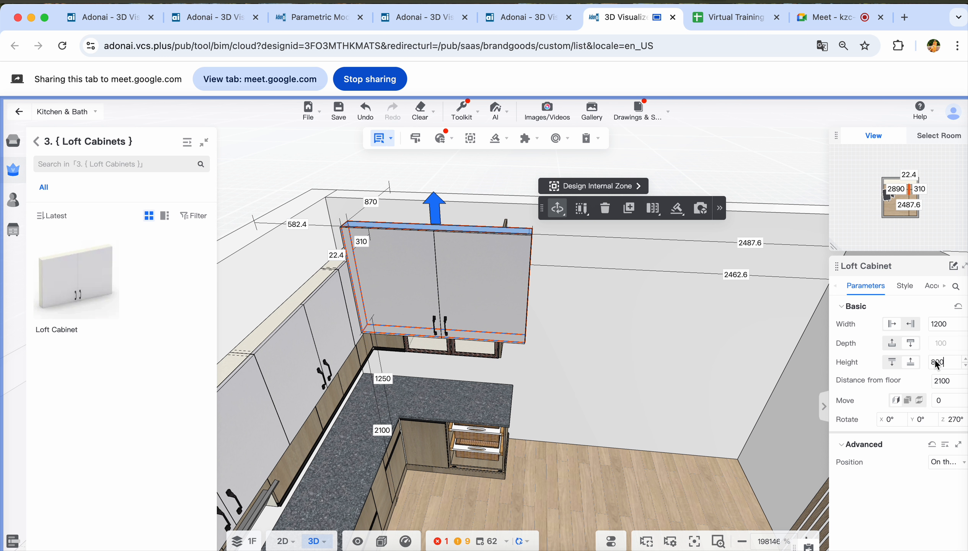
Set the new loft cabinet's height to 600 mm and its width to 900 mm
{"action": "type", "text": "600"}
{"action": "key", "text": "Return"}
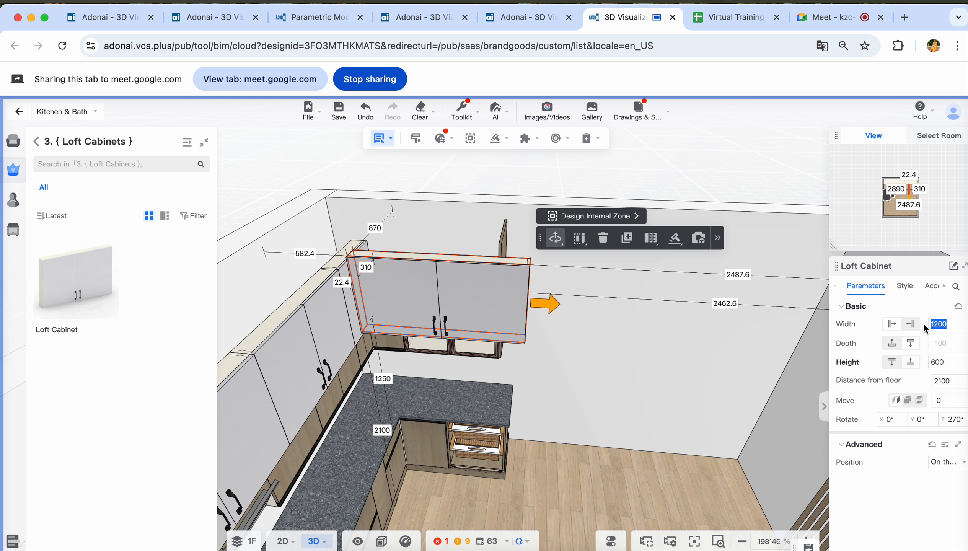
{"action": "type", "text": "900"}
{"action": "key", "text": "Return"}
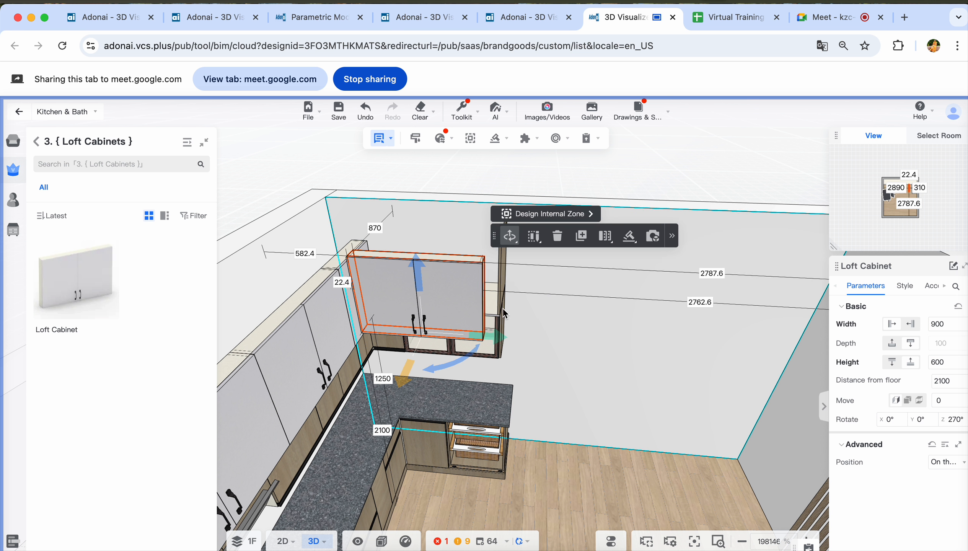
Move the new loft cabinet back above the glass-door units beside the raised end panel, and switch to the 2D plan view
{"action": "left_click_drag", "start_coordinate": [495, 337], "coordinate": [489, 337]}
{"action": "left_click_drag", "start_coordinate": [336, 371], "coordinate": [422, 343]}
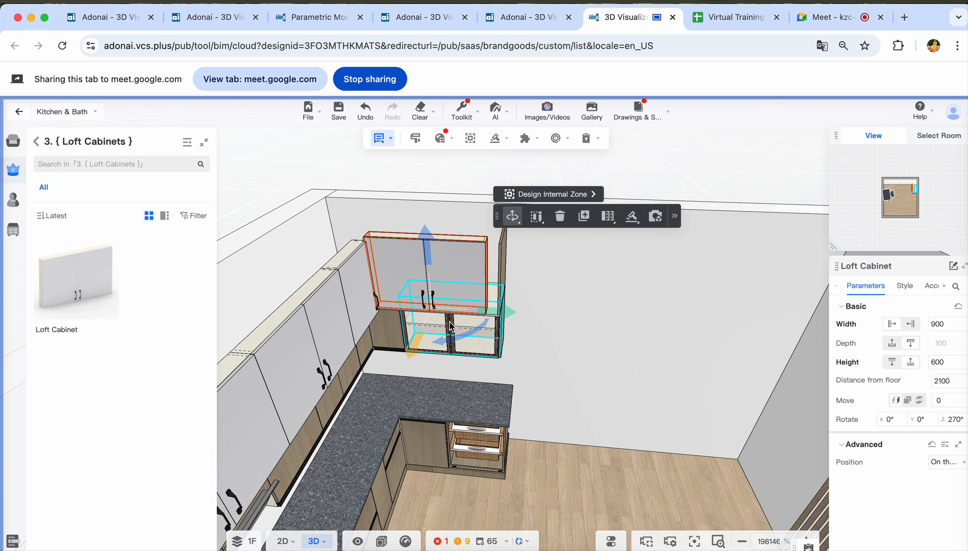
{"action": "left_click_drag", "start_coordinate": [508, 313], "coordinate": [521, 311]}
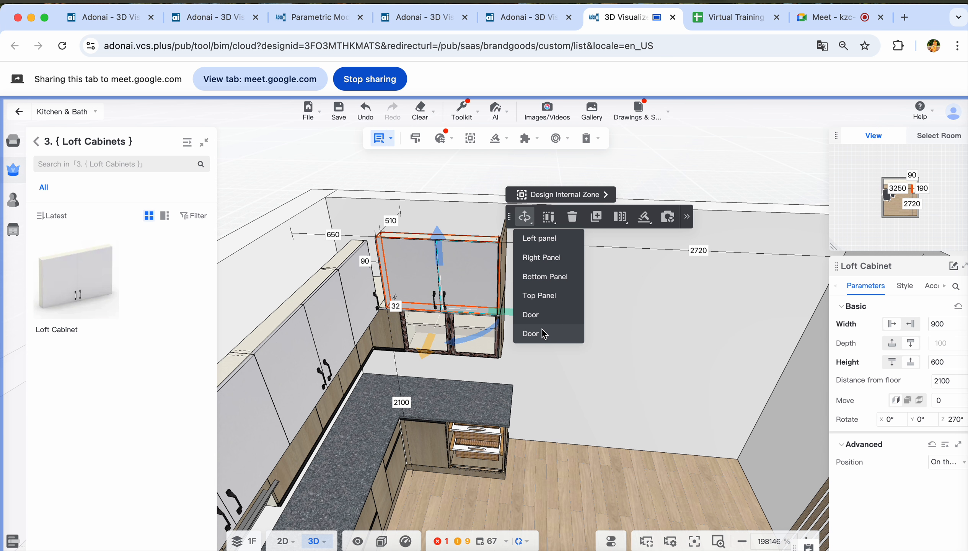
{"action": "key", "text": "1"}
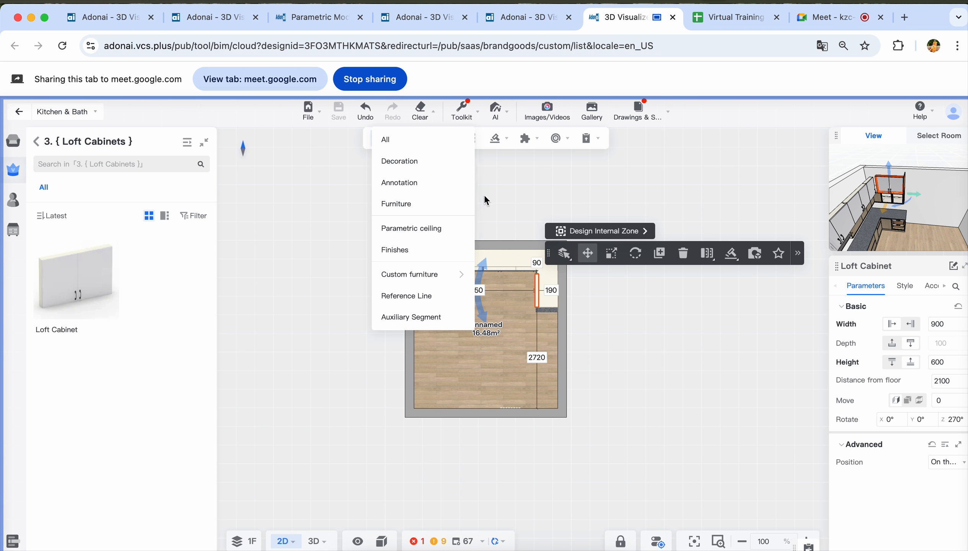
Set the width of the loft cabinet beside the inner corner, on the long run, to 550 mm
{"action": "scroll", "coordinate": [530, 273], "scroll_direction": "up", "scroll_amount": 8}
{"action": "scroll", "coordinate": [590, 315], "scroll_direction": "up", "scroll_amount": 5}
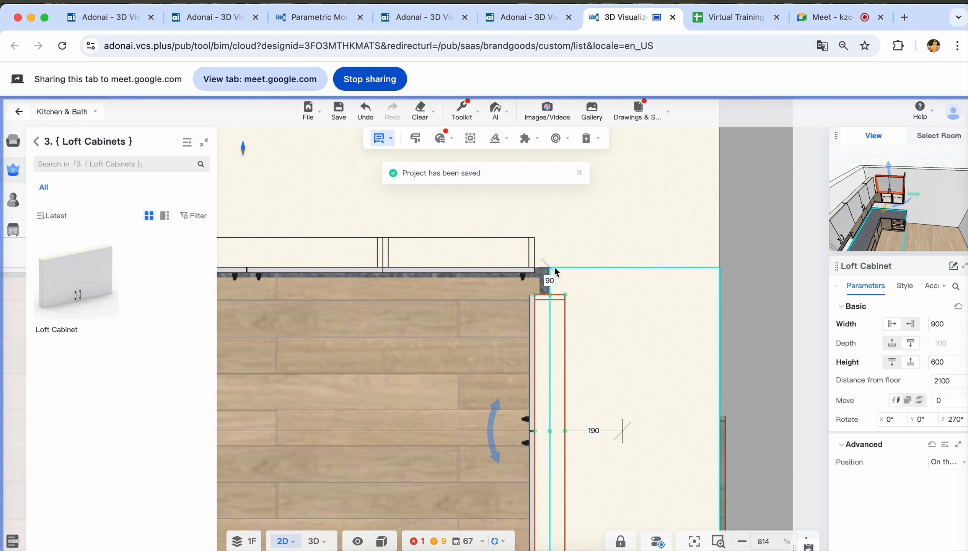
{"action": "left_click", "coordinate": [564, 289]}
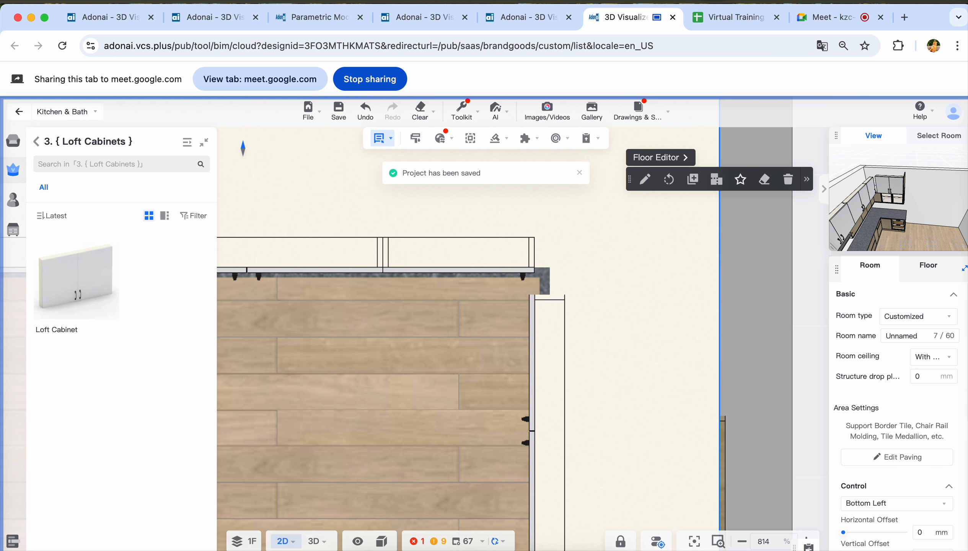
{"action": "left_click", "coordinate": [546, 306]}
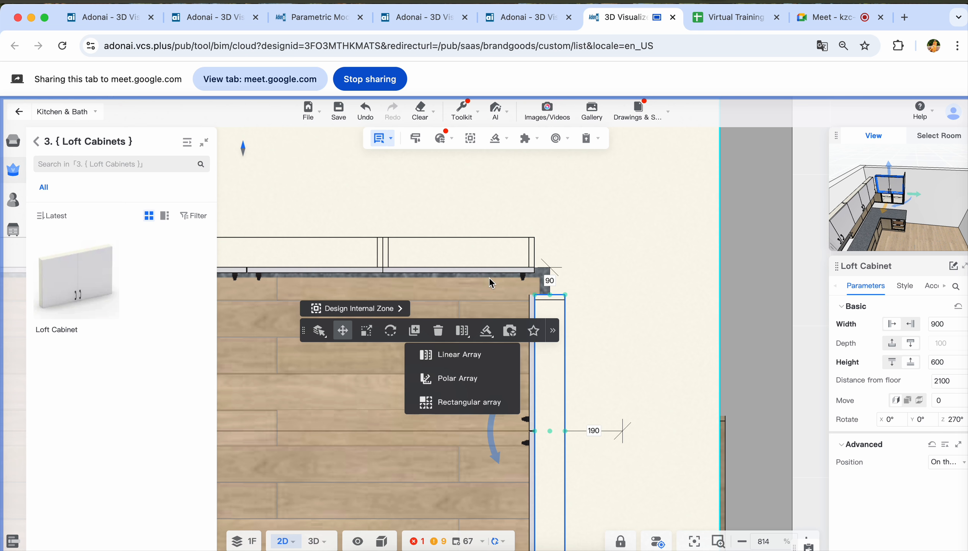
{"action": "left_click", "coordinate": [491, 265]}
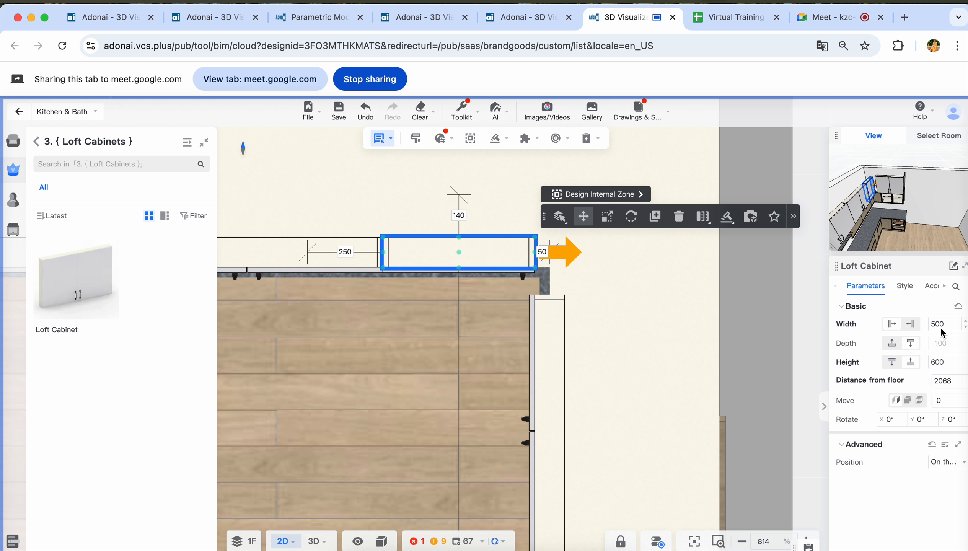
{"action": "type", "text": "550"}
{"action": "key", "text": "Return"}
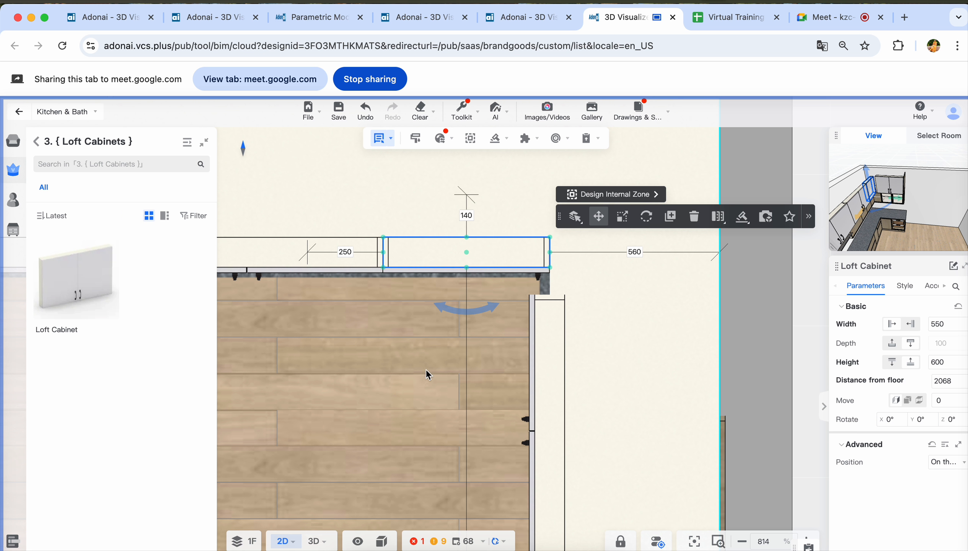
{"action": "left_click", "coordinate": [406, 378]}
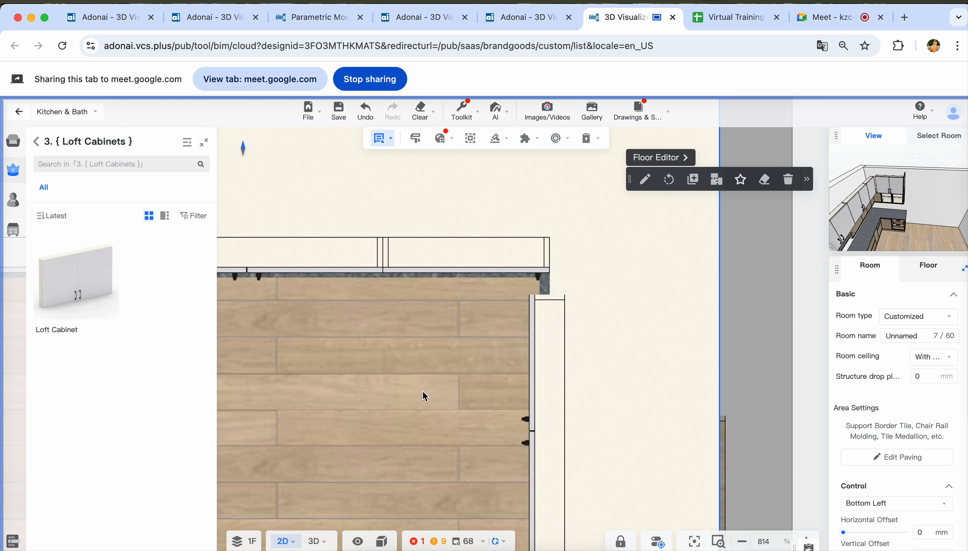
Place a Filler – Right wall from the Auxiliaries catalogue at the inner corner between the two loft cabinet runs
{"action": "right_click_drag", "start_coordinate": [554, 320], "coordinate": [559, 320]}
{"action": "right_click", "coordinate": [559, 321]}
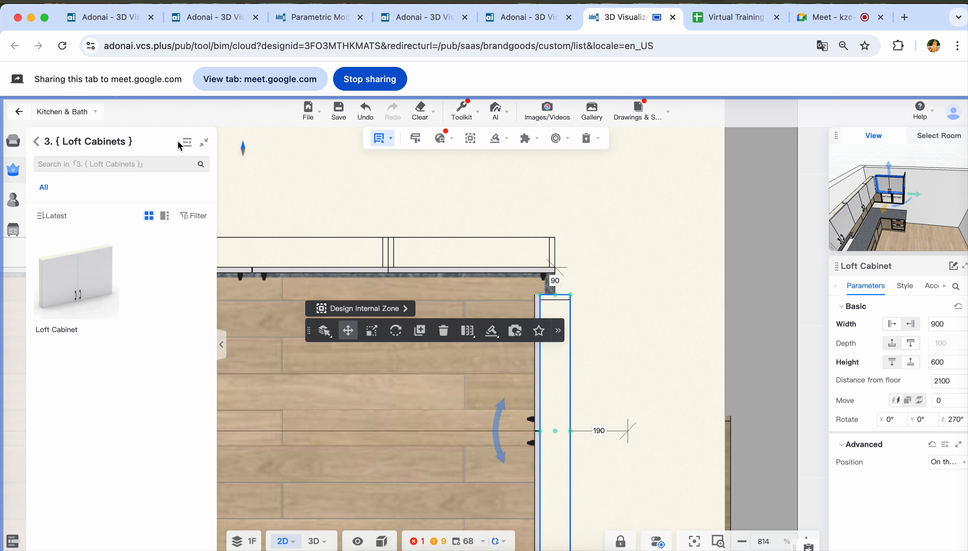
{"action": "left_click", "coordinate": [35, 142]}
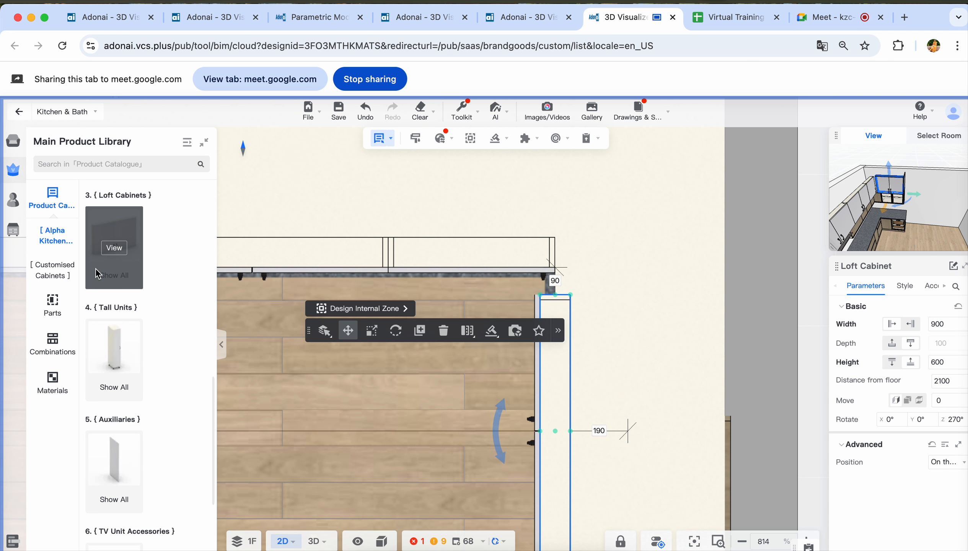
{"action": "left_click", "coordinate": [113, 442]}
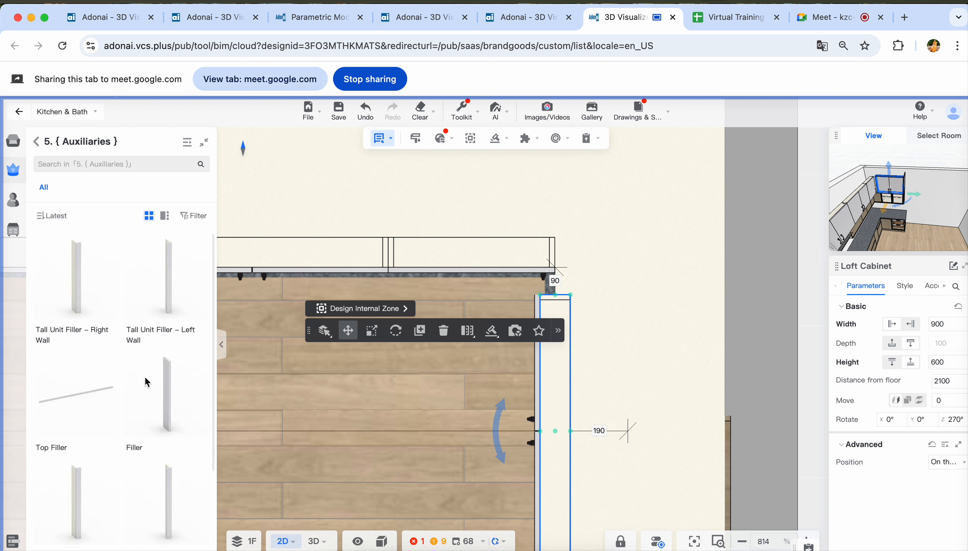
{"action": "scroll", "coordinate": [179, 411], "scroll_direction": "down", "scroll_amount": 3}
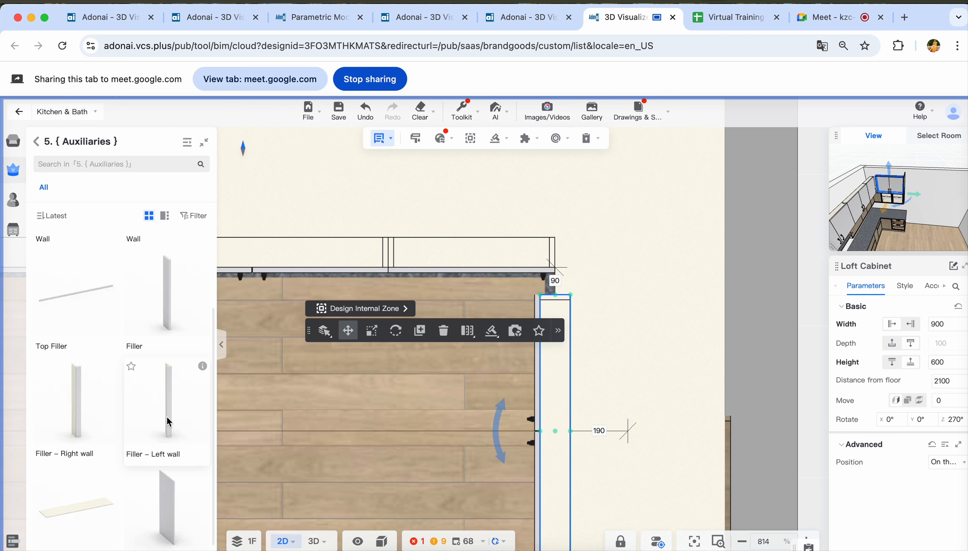
{"action": "scroll", "coordinate": [169, 422], "scroll_direction": "up", "scroll_amount": 3}
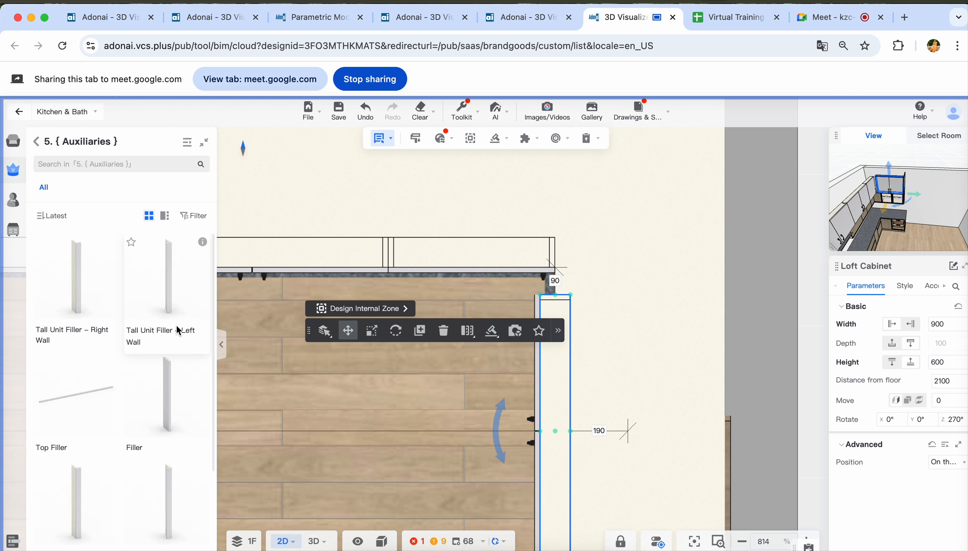
{"action": "scroll", "coordinate": [179, 331], "scroll_direction": "down", "scroll_amount": 3}
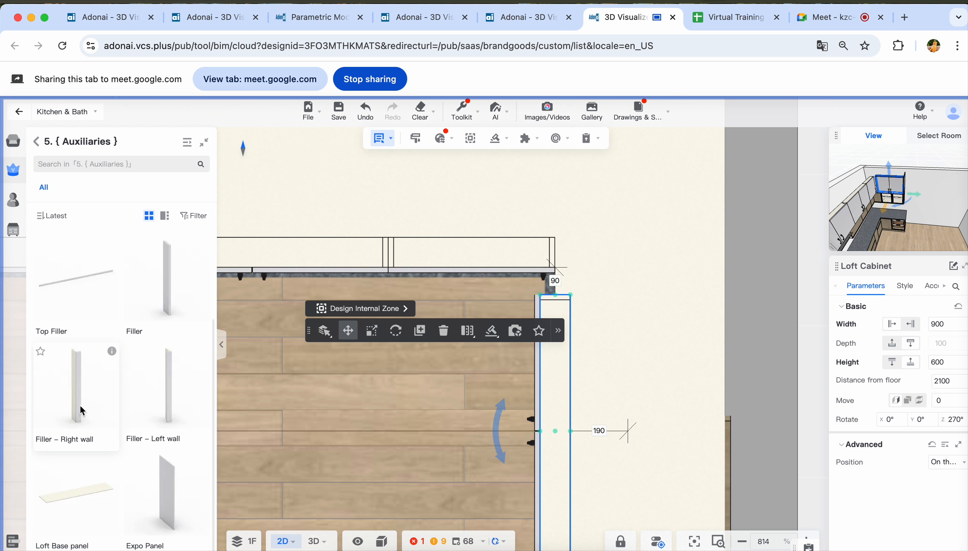
{"action": "left_click_drag", "start_coordinate": [82, 410], "coordinate": [570, 289]}
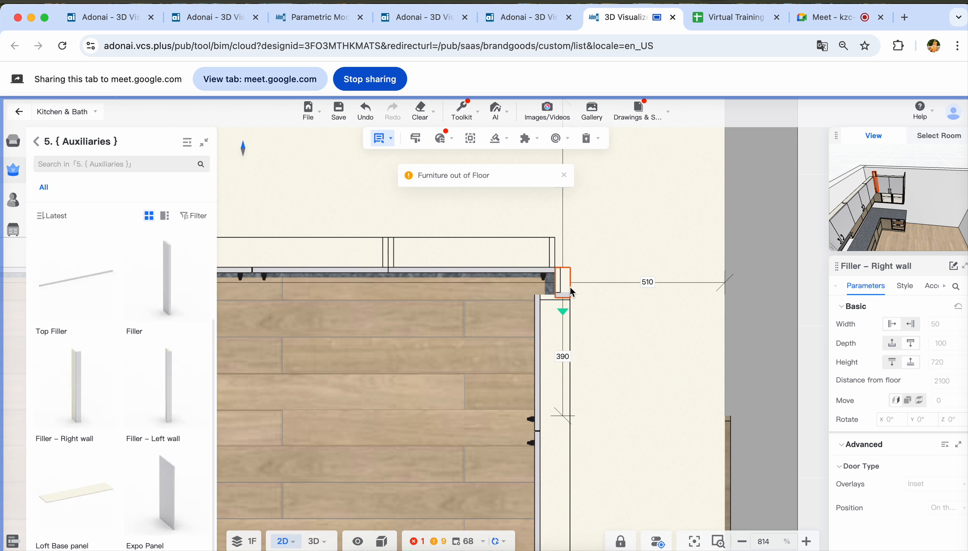
{"action": "scroll", "coordinate": [569, 286], "scroll_direction": "up", "scroll_amount": 6}
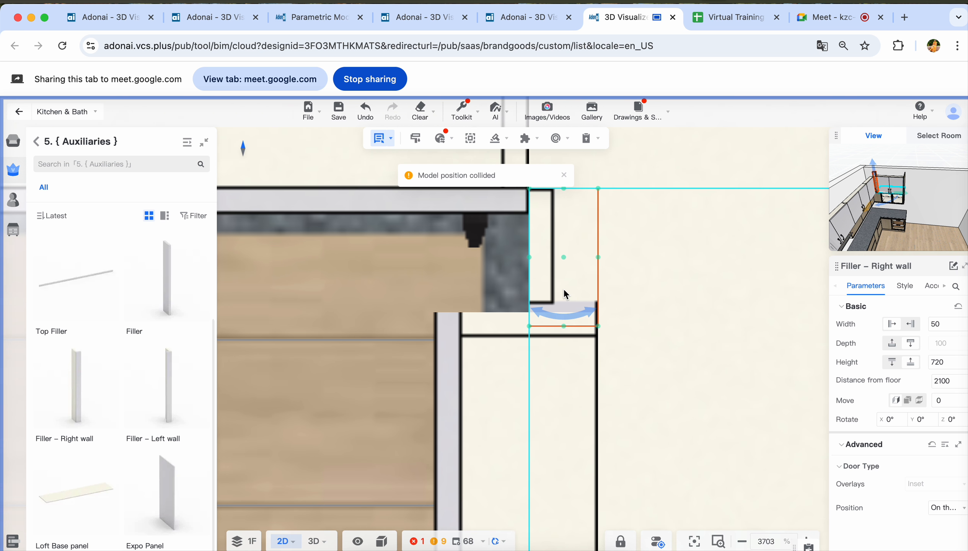
Rotate the corner filler to 270° and move the loft cabinet above the glass-door units so its front lines up with the filler's front
{"action": "left_click", "coordinate": [566, 294]}
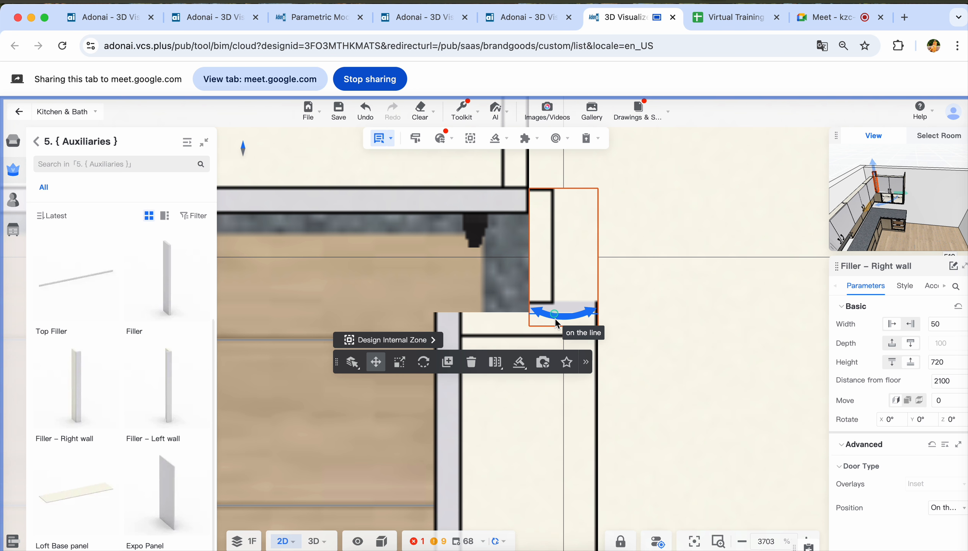
{"action": "left_click_drag", "start_coordinate": [553, 316], "coordinate": [595, 274]}
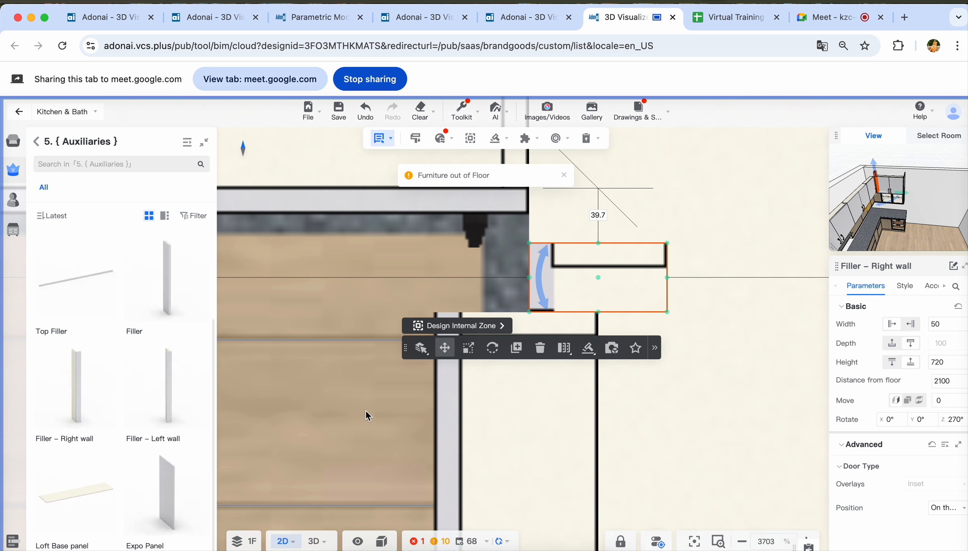
{"action": "left_click", "coordinate": [481, 448]}
{"action": "left_click_drag", "start_coordinate": [462, 314], "coordinate": [554, 310]}
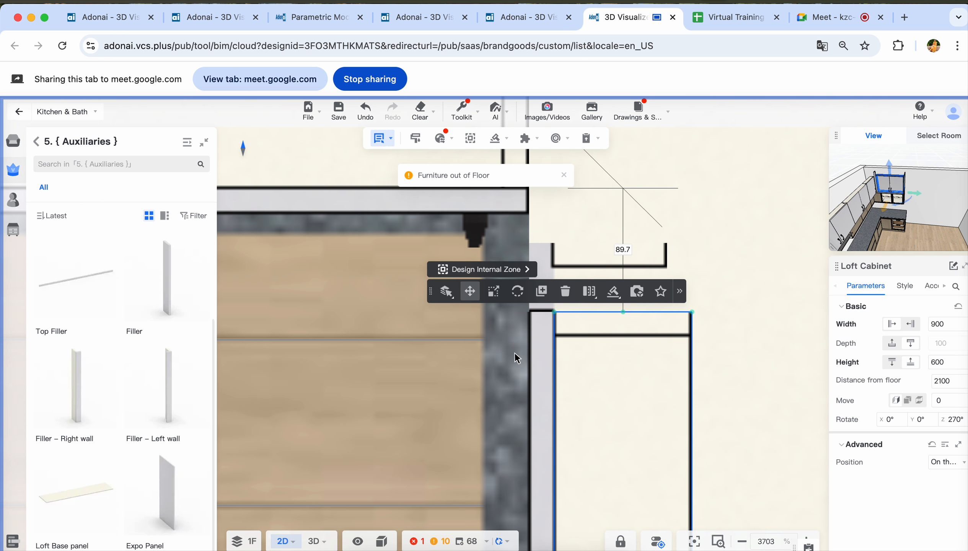
Set the corner filler's width to 100 mm and its height to 600 mm
{"action": "scroll", "coordinate": [459, 375], "scroll_direction": "down", "scroll_amount": 10}
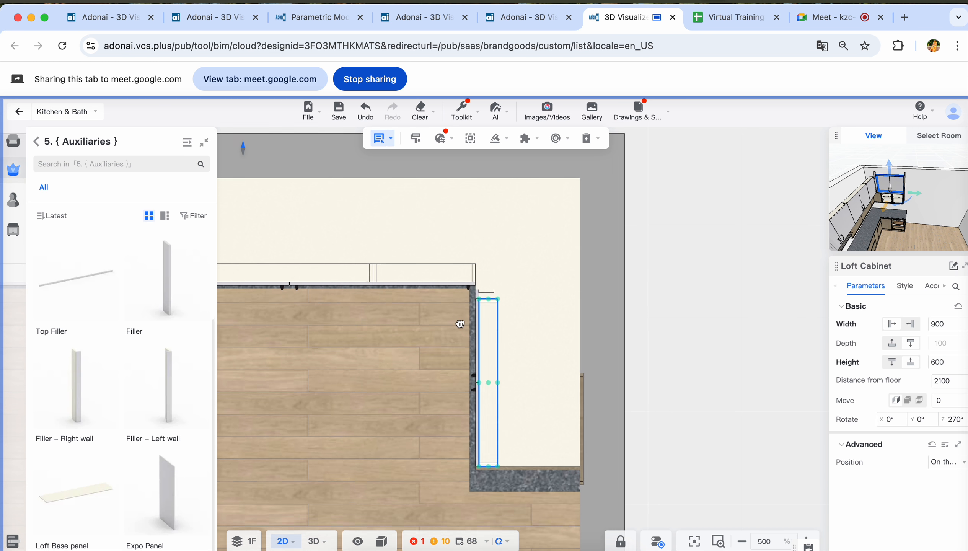
{"action": "scroll", "coordinate": [503, 389], "scroll_direction": "up", "scroll_amount": 5}
{"action": "scroll", "coordinate": [497, 371], "scroll_direction": "down", "scroll_amount": 5}
{"action": "scroll", "coordinate": [490, 312], "scroll_direction": "up", "scroll_amount": 9}
{"action": "left_click_drag", "start_coordinate": [346, 346], "coordinate": [336, 544]}
{"action": "left_click_drag", "start_coordinate": [340, 298], "coordinate": [356, 418]}
{"action": "scroll", "coordinate": [457, 332], "scroll_direction": "up", "scroll_amount": 5}
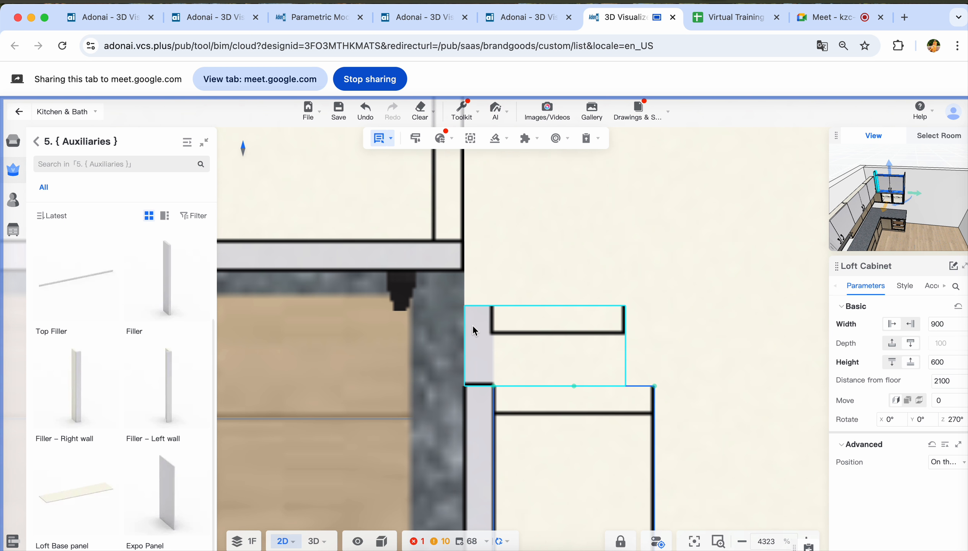
{"action": "left_click", "coordinate": [475, 331]}
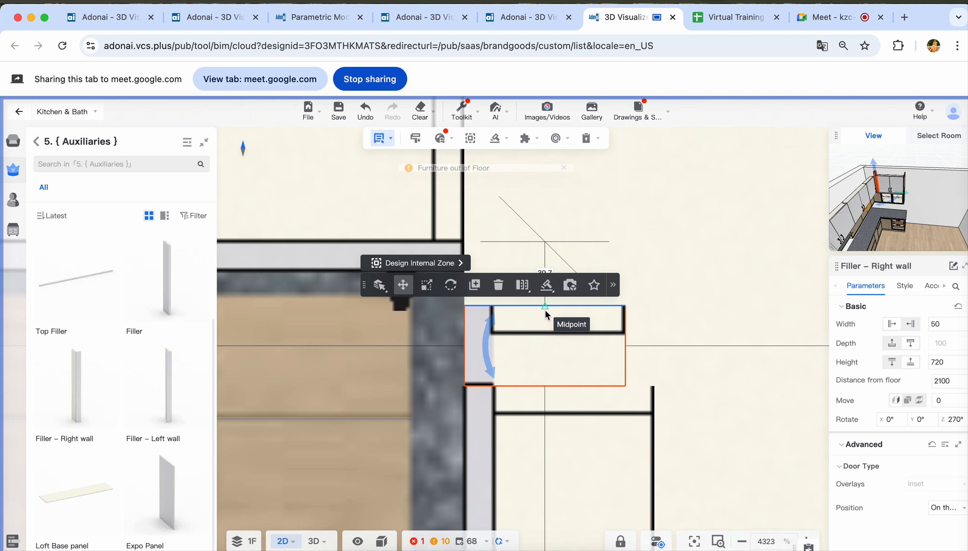
{"action": "left_click_drag", "start_coordinate": [546, 308], "coordinate": [545, 277]}
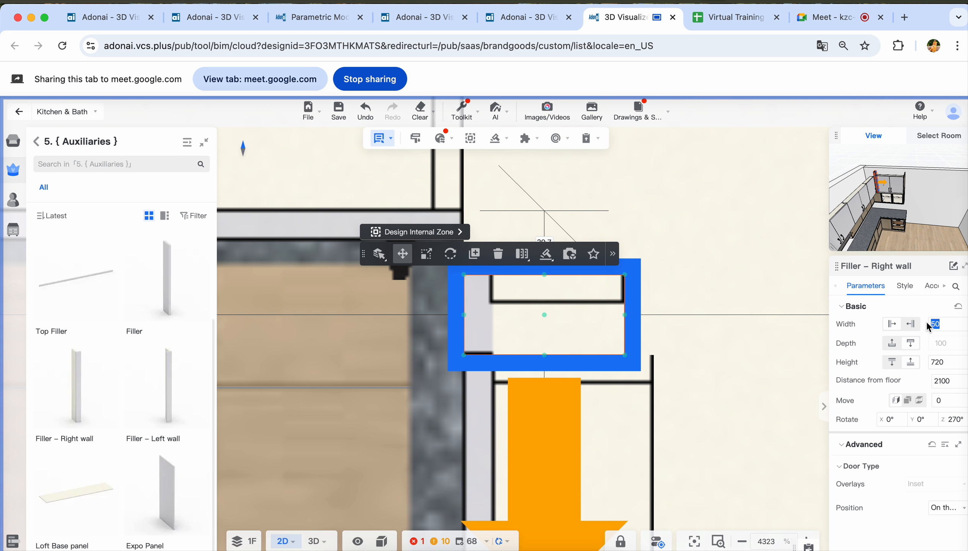
{"action": "key", "text": "Tab"}
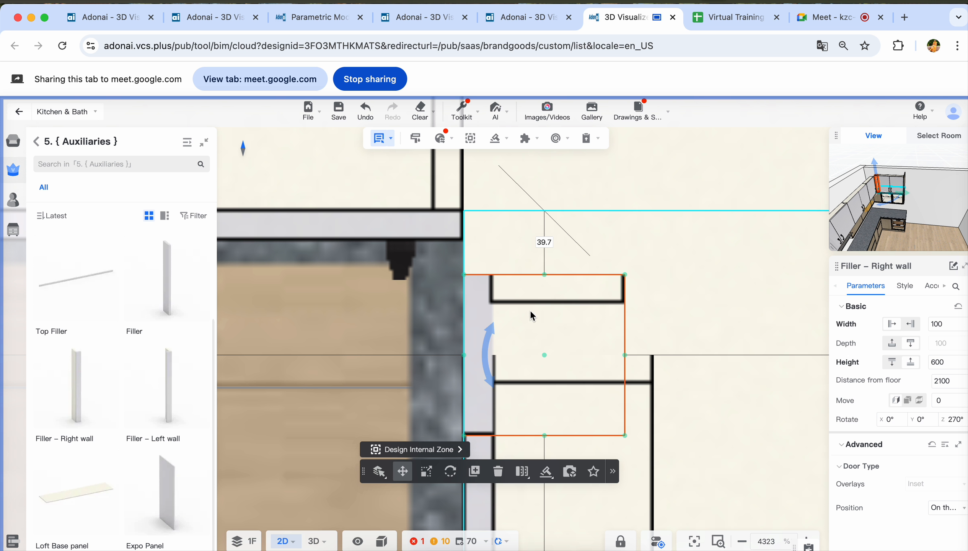
Switch to the 3D view and rotate the right-wall filler in the corner to 0°
{"action": "left_click", "coordinate": [533, 287]}
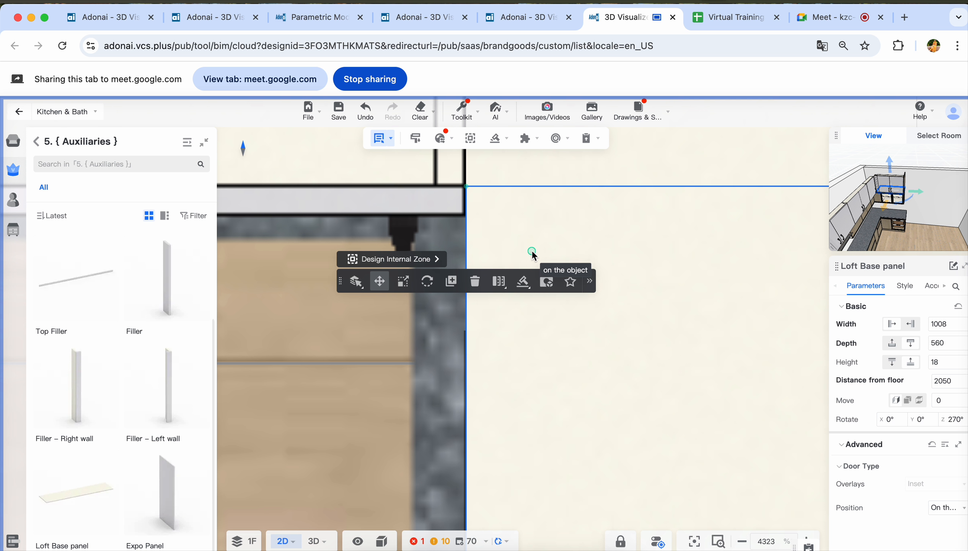
{"action": "left_click", "coordinate": [309, 443]}
{"action": "left_click_drag", "start_coordinate": [296, 449], "coordinate": [345, 440]}
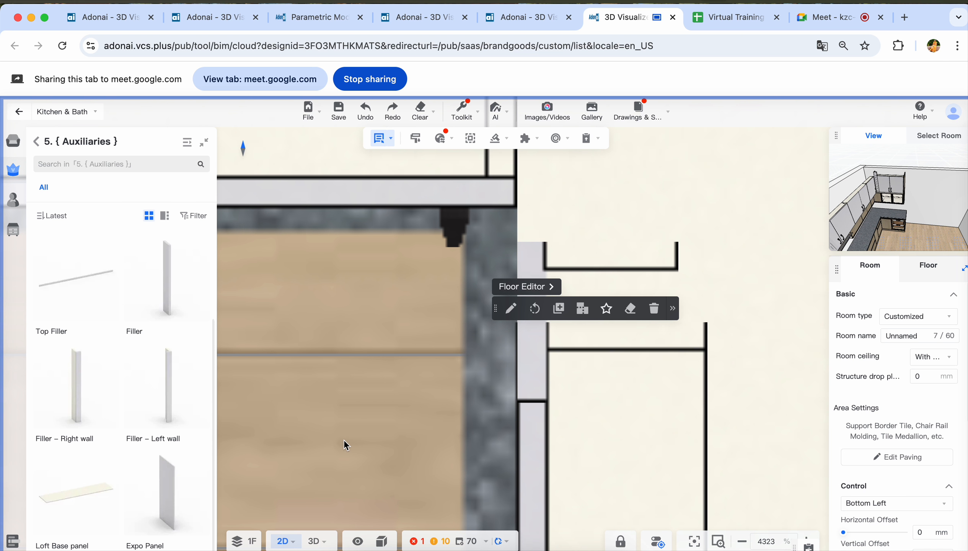
{"action": "key", "text": "3"}
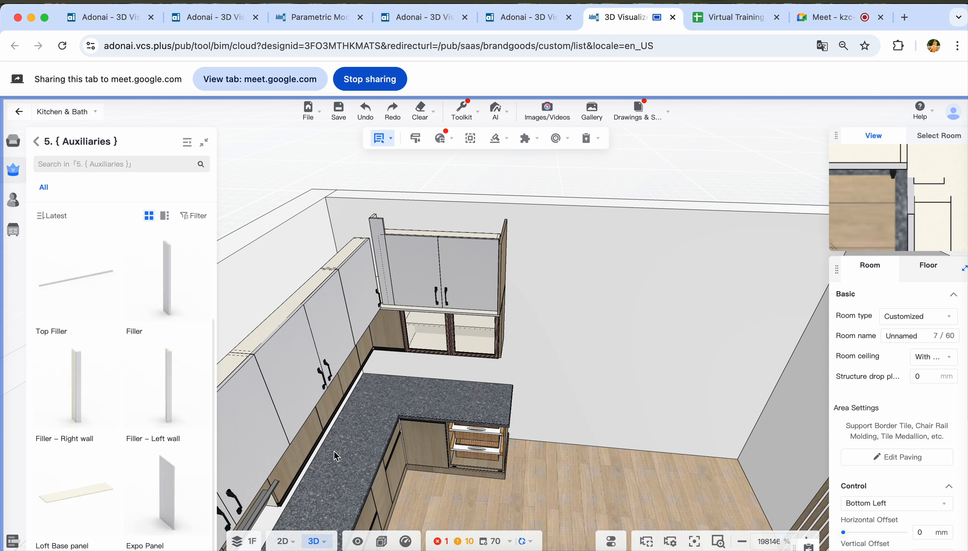
{"action": "left_click", "coordinate": [385, 272]}
{"action": "left_click_drag", "start_coordinate": [396, 339], "coordinate": [431, 304]}
{"action": "scroll", "coordinate": [375, 260], "scroll_direction": "up", "scroll_amount": 1}
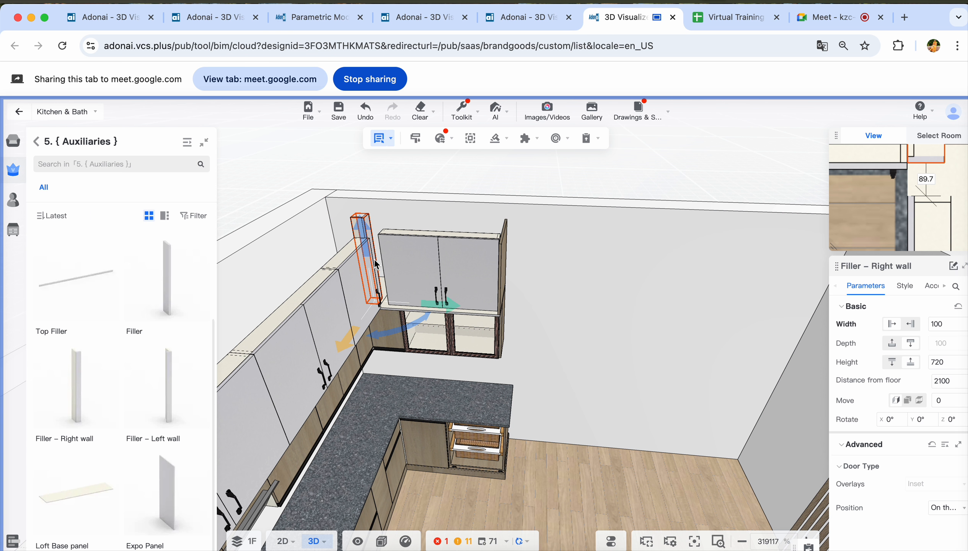
Stretch the loft cabinet above the glass-door units toward the corner to about 990 mm wide and shift it forward to 460 mm from the back
{"action": "left_click", "coordinate": [403, 289]}
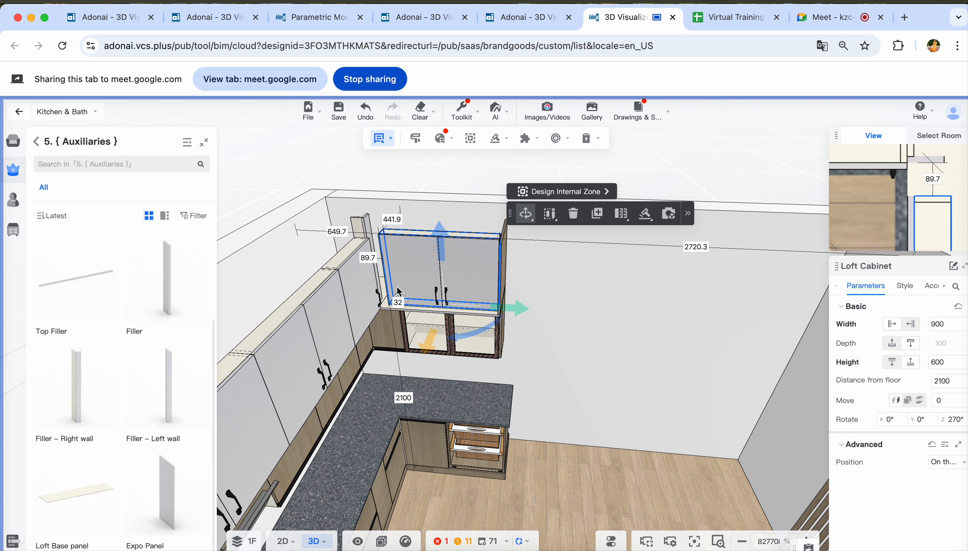
{"action": "left_click", "coordinate": [401, 285]}
{"action": "left_click", "coordinate": [402, 284]}
{"action": "left_click_drag", "start_coordinate": [382, 276], "coordinate": [374, 273]}
{"action": "right_click_drag", "start_coordinate": [575, 467], "coordinate": [537, 464]}
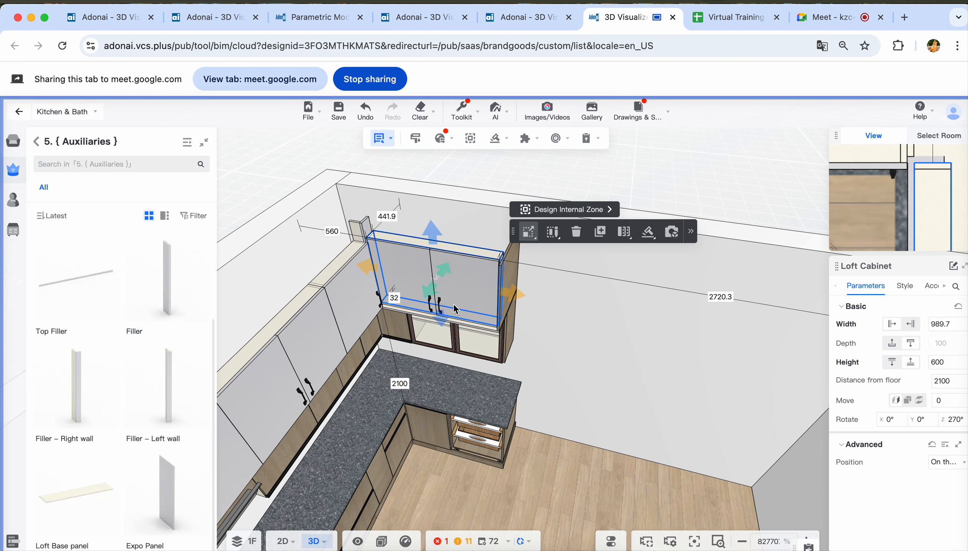
{"action": "left_click_drag", "start_coordinate": [446, 308], "coordinate": [407, 360]}
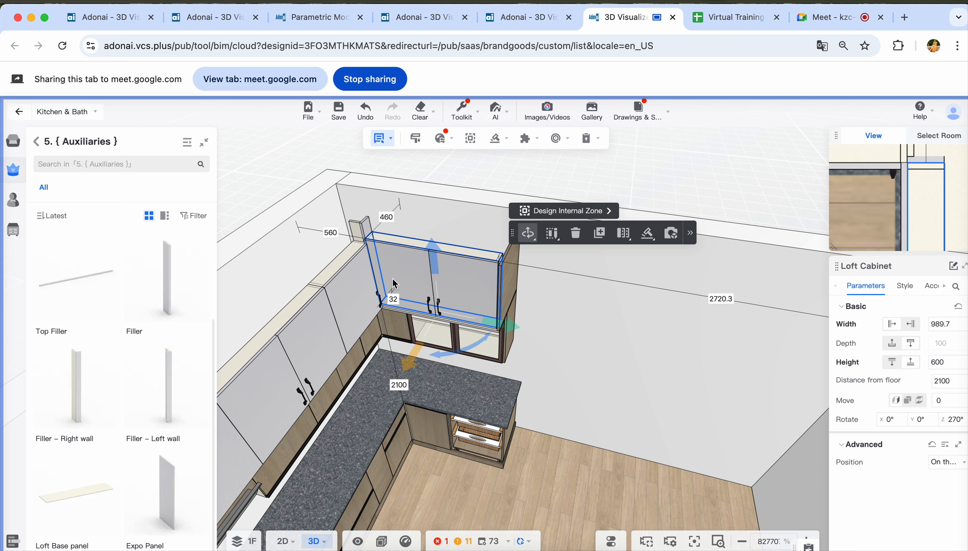
Set the loft cabinet's width to 900 mm and its distance to the raised end panel to 0
{"action": "left_click_drag", "start_coordinate": [381, 276], "coordinate": [382, 272]}
{"action": "left_click_drag", "start_coordinate": [950, 325], "coordinate": [924, 325]}
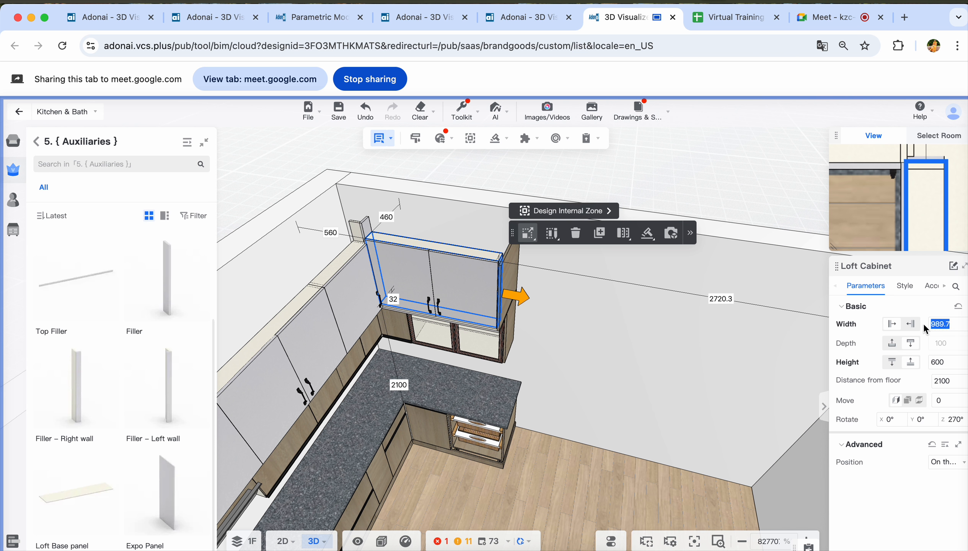
{"action": "type", "text": "900"}
{"action": "key", "text": "Return"}
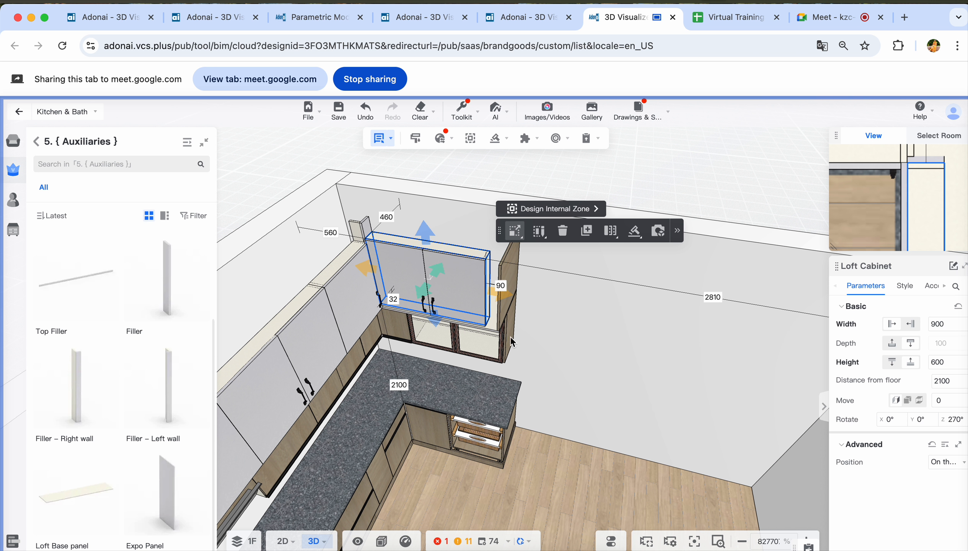
{"action": "left_click", "coordinate": [503, 288]}
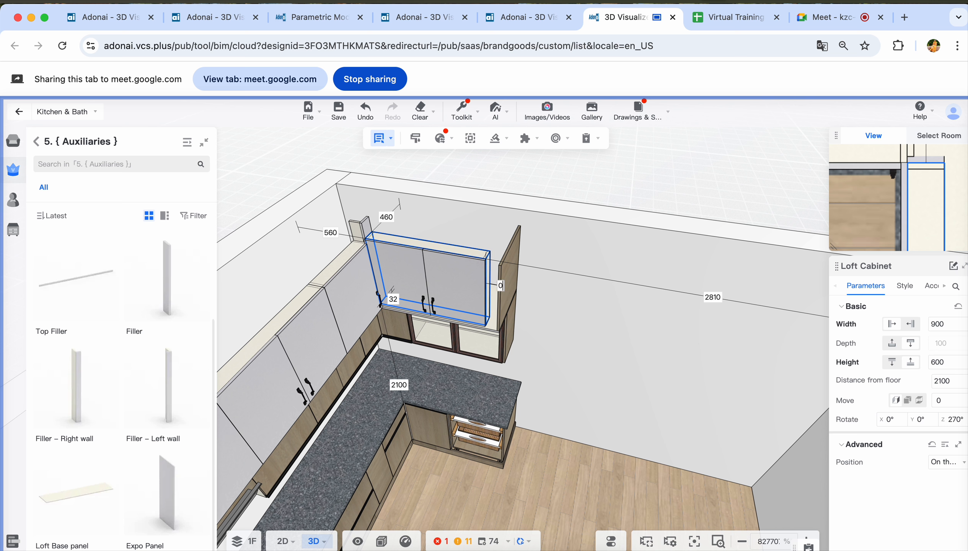
{"action": "type", "text": "0"}
{"action": "key", "text": "Return"}
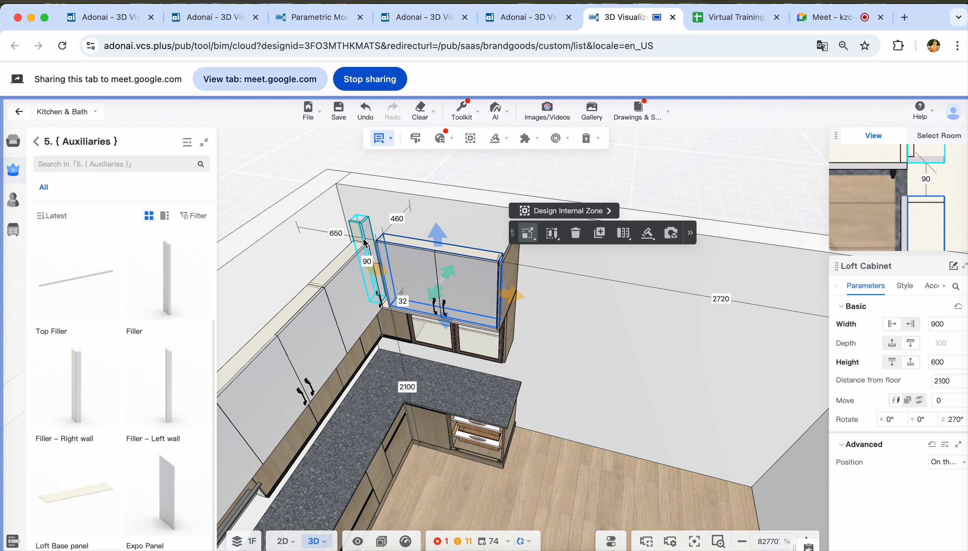
Rotate the right-wall filler to 270° and move it toward the corner gap beside the loft cabinet
{"action": "left_click", "coordinate": [365, 243]}
{"action": "key", "text": "space"}
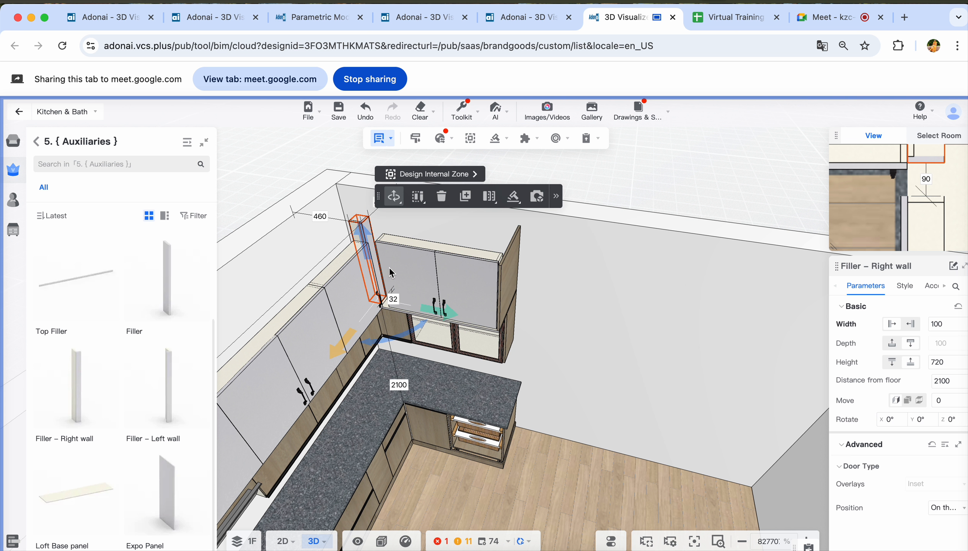
{"action": "left_click_drag", "start_coordinate": [431, 312], "coordinate": [360, 346]}
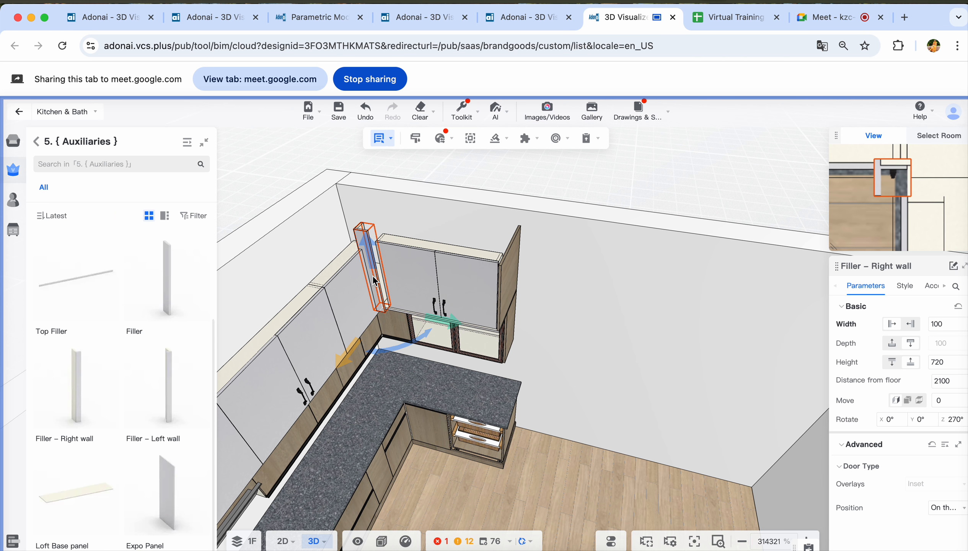
Set the right-wall filler's height to 600 mm and push it back into the corner gap beside the loft cabinet
{"action": "scroll", "coordinate": [371, 273], "scroll_direction": "up", "scroll_amount": 5}
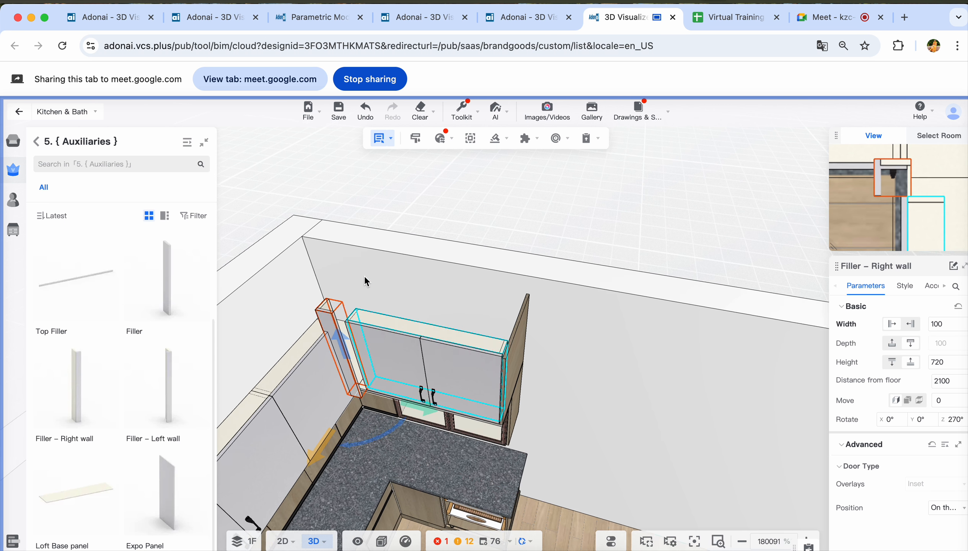
{"action": "left_click_drag", "start_coordinate": [947, 363], "coordinate": [922, 368]}
{"action": "type", "text": "600"}
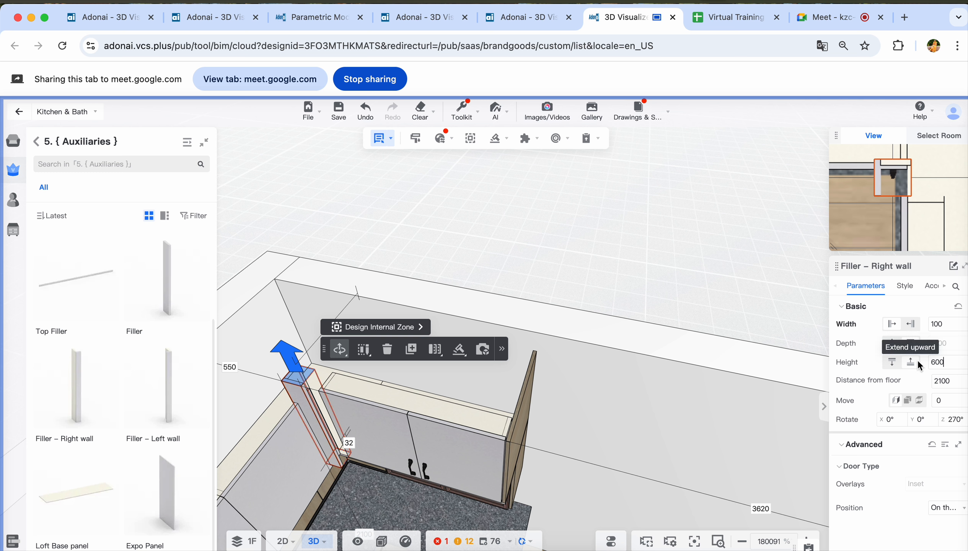
{"action": "key", "text": "Return"}
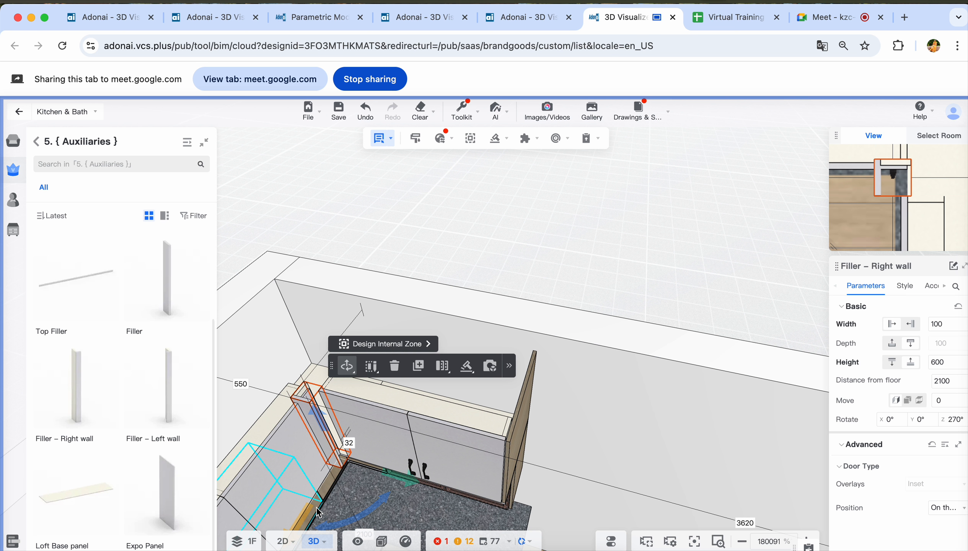
{"action": "left_click_drag", "start_coordinate": [309, 507], "coordinate": [322, 499]}
{"action": "left_click", "coordinate": [520, 253]}
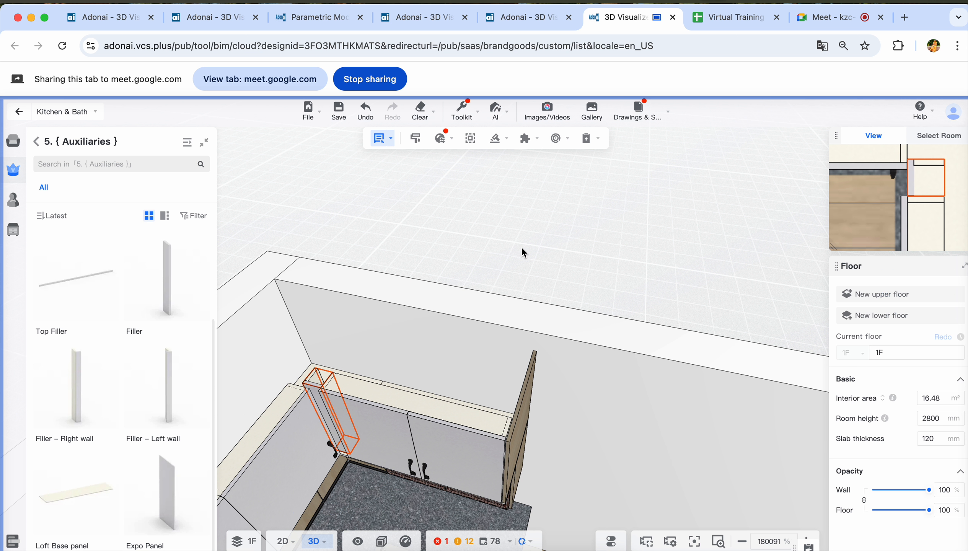
Set the distance from floor of the loft cabinet above the glass-door units to 2068 mm
{"action": "left_click_drag", "start_coordinate": [521, 253], "coordinate": [551, 191]}
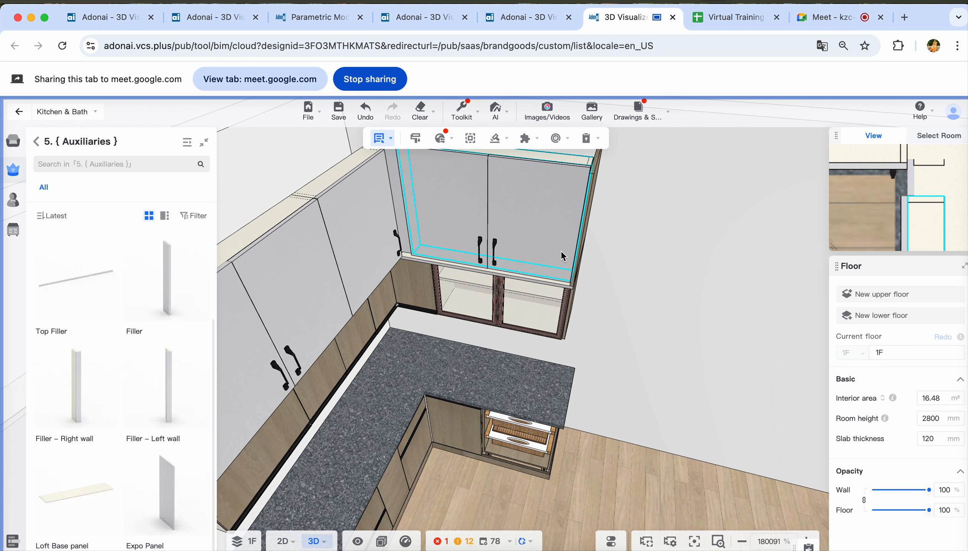
{"action": "right_click_drag", "start_coordinate": [612, 458], "coordinate": [605, 415]}
{"action": "left_click", "coordinate": [513, 211]}
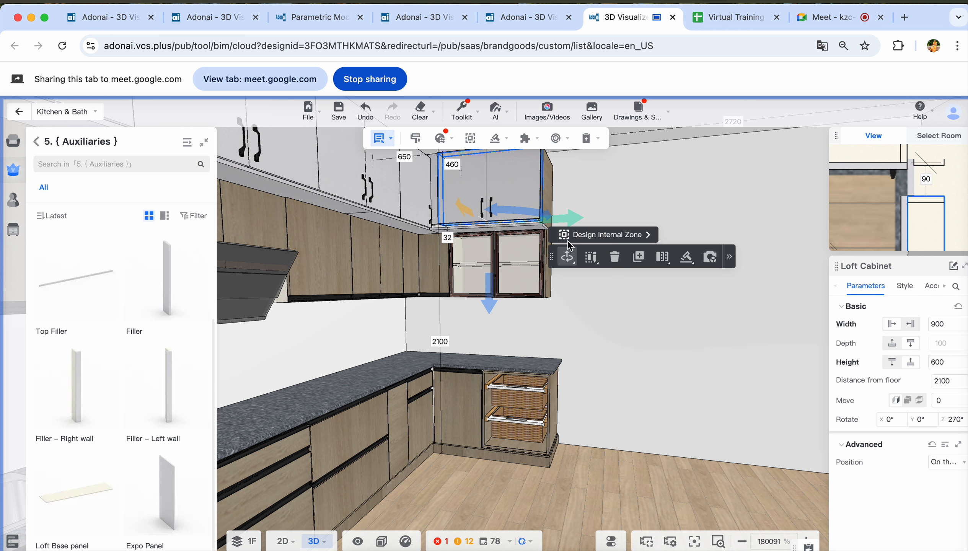
{"action": "left_click_drag", "start_coordinate": [930, 379], "coordinate": [930, 379]}
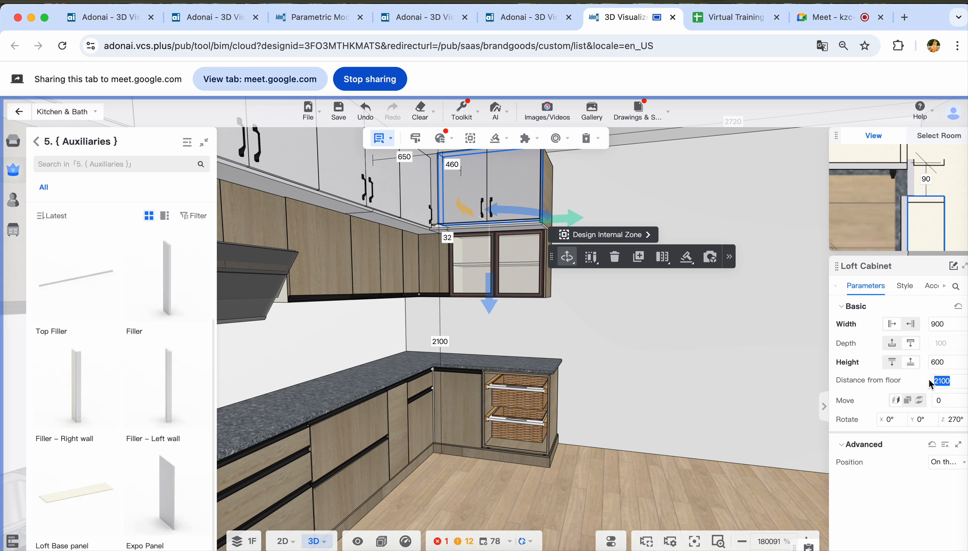
{"action": "type", "text": "2068"}
{"action": "key", "text": "Return"}
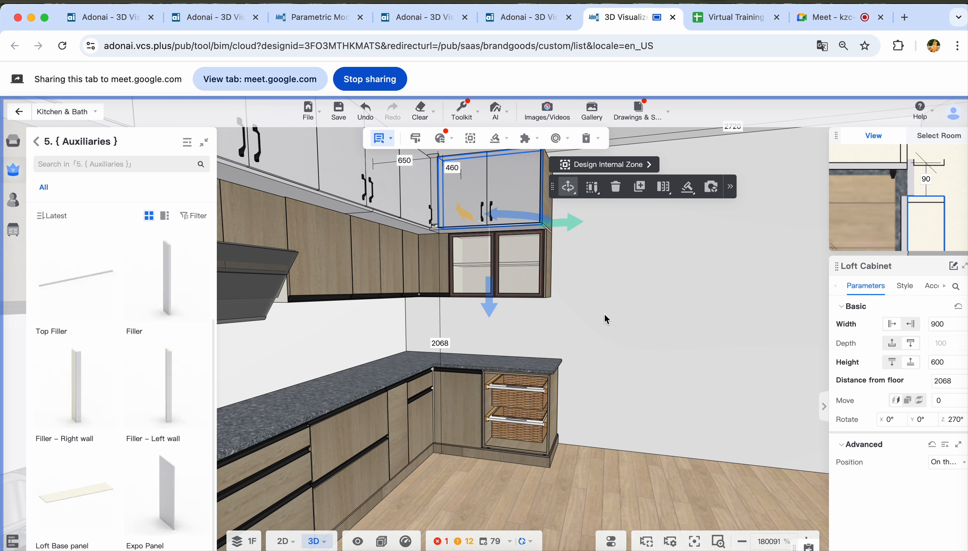
Lower the right-wall filler beside the loft cabinet to 2068 mm from the floor
{"action": "left_click", "coordinate": [436, 192]}
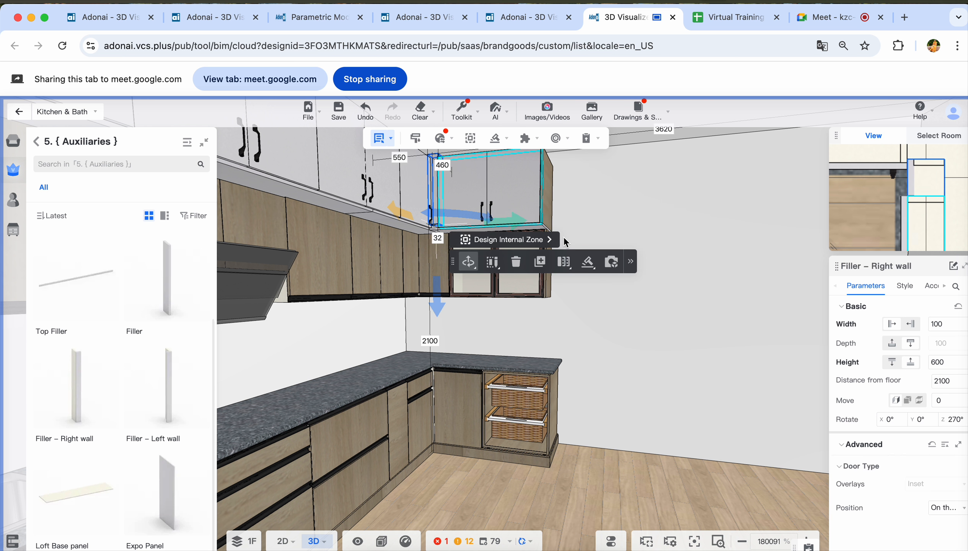
{"action": "left_click", "coordinate": [956, 379]}
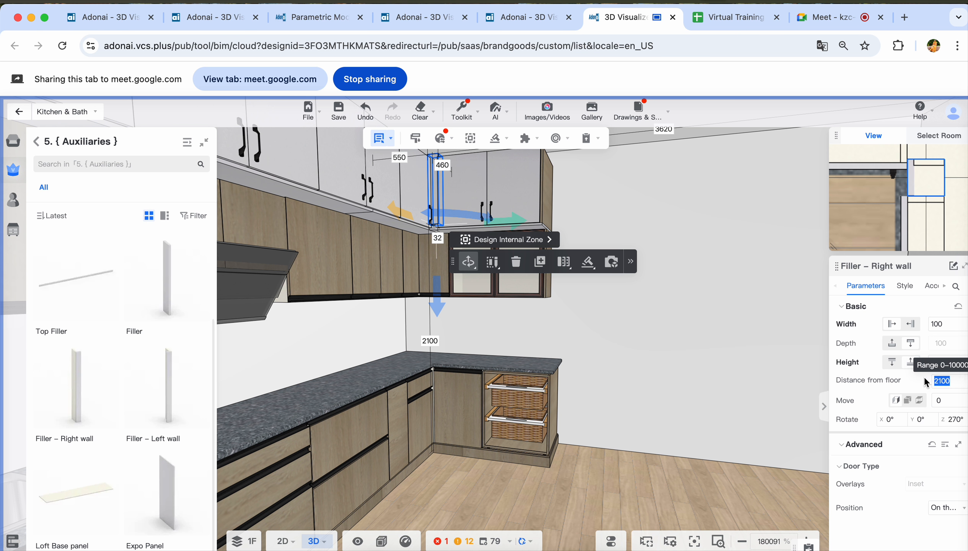
{"action": "type", "text": "2068"}
{"action": "key", "text": "Return"}
Copy the base cabinet's wood finish with the material brush and apply it to the loft cabinet doors on both walls
{"action": "left_click", "coordinate": [660, 483]}
{"action": "left_click_drag", "start_coordinate": [660, 483], "coordinate": [504, 489]}
{"action": "left_click_drag", "start_coordinate": [475, 458], "coordinate": [564, 469]}
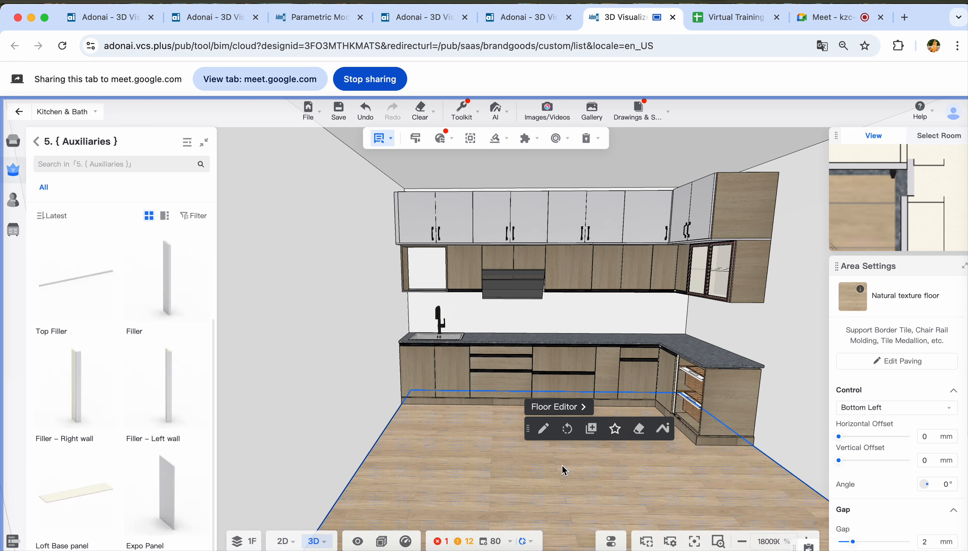
{"action": "key", "text": "b"}
{"action": "left_click", "coordinate": [663, 380]}
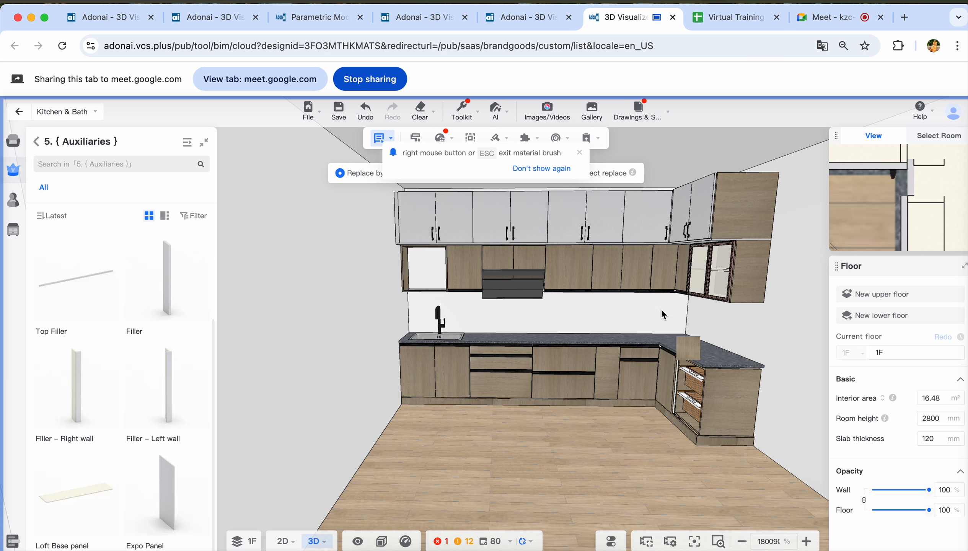
{"action": "left_click", "coordinate": [630, 215]}
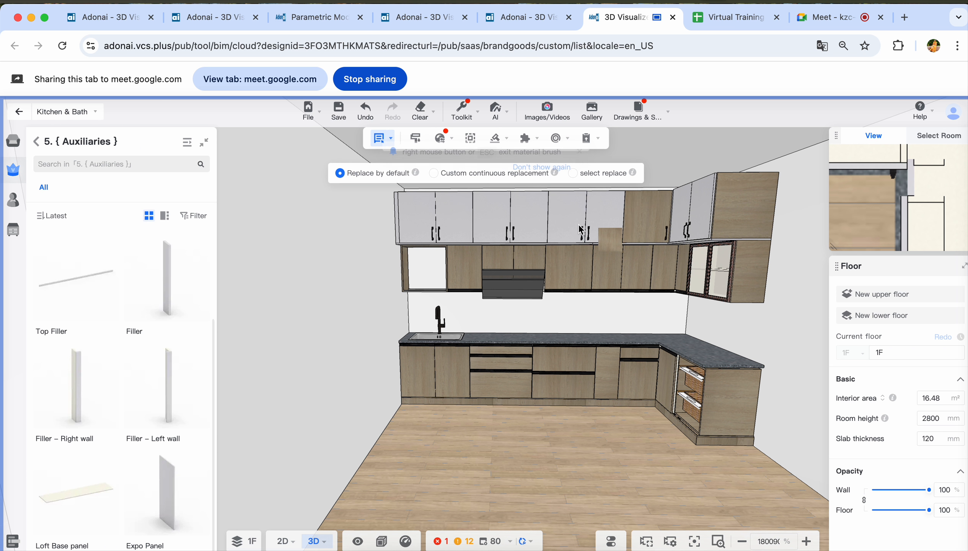
{"action": "left_click", "coordinate": [532, 226]}
{"action": "left_click", "coordinate": [486, 227]}
{"action": "left_click", "coordinate": [457, 230]}
{"action": "left_click", "coordinate": [413, 231]}
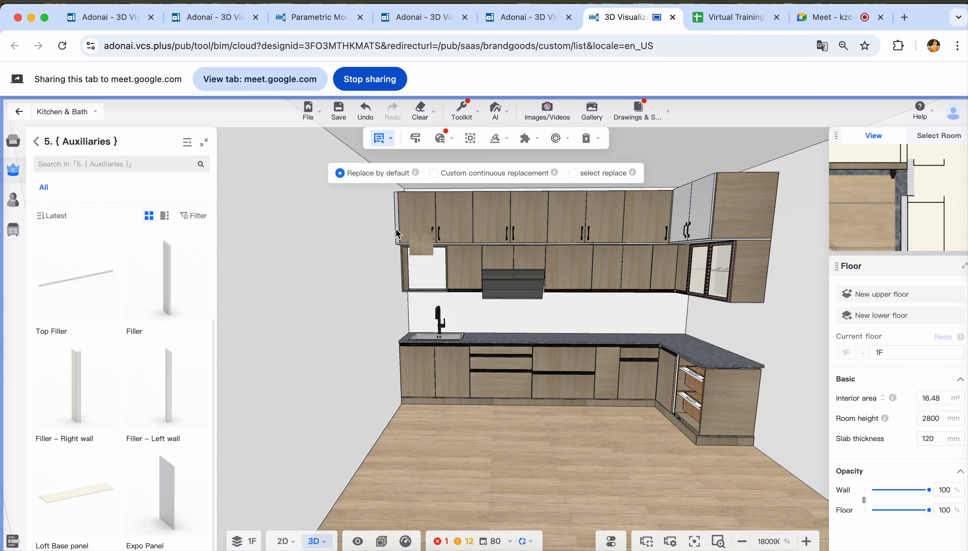
{"action": "left_click", "coordinate": [676, 218]}
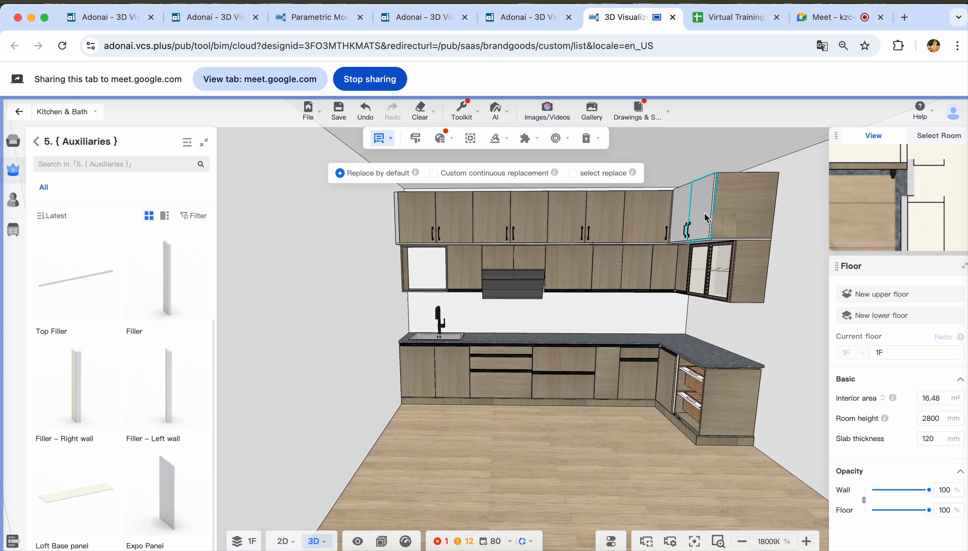
{"action": "left_click", "coordinate": [705, 218]}
Using the brush's select replace mode, apply the copied wood finish to the corner filler's BodyMaterial and Laminates, and try it on its Liners
{"action": "right_click_drag", "start_coordinate": [603, 448], "coordinate": [637, 490]}
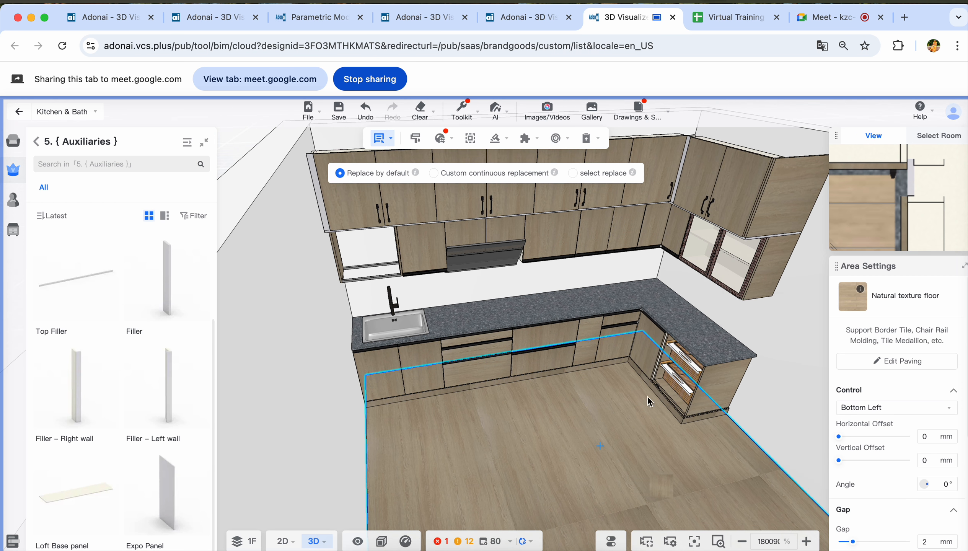
{"action": "left_click", "coordinate": [684, 172]}
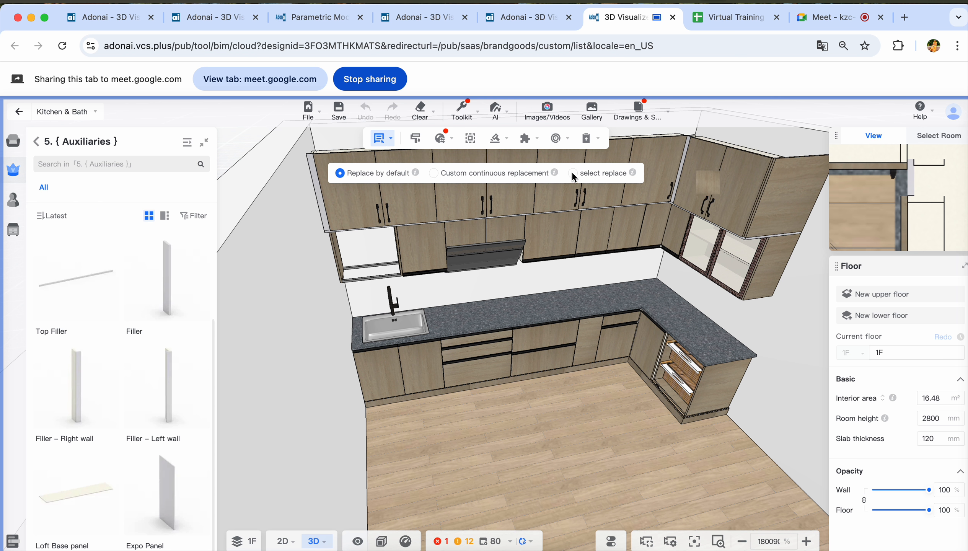
{"action": "left_click", "coordinate": [683, 167]}
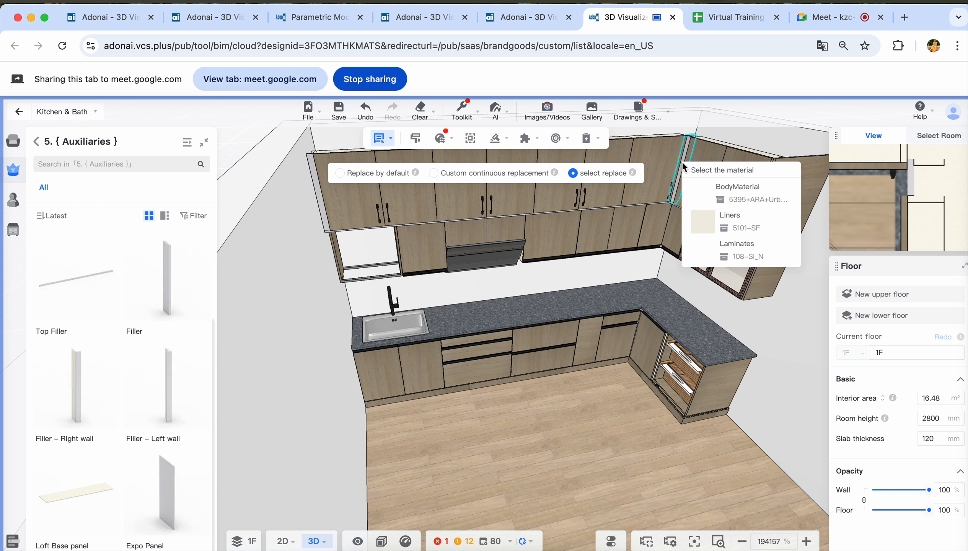
{"action": "left_click", "coordinate": [719, 197]}
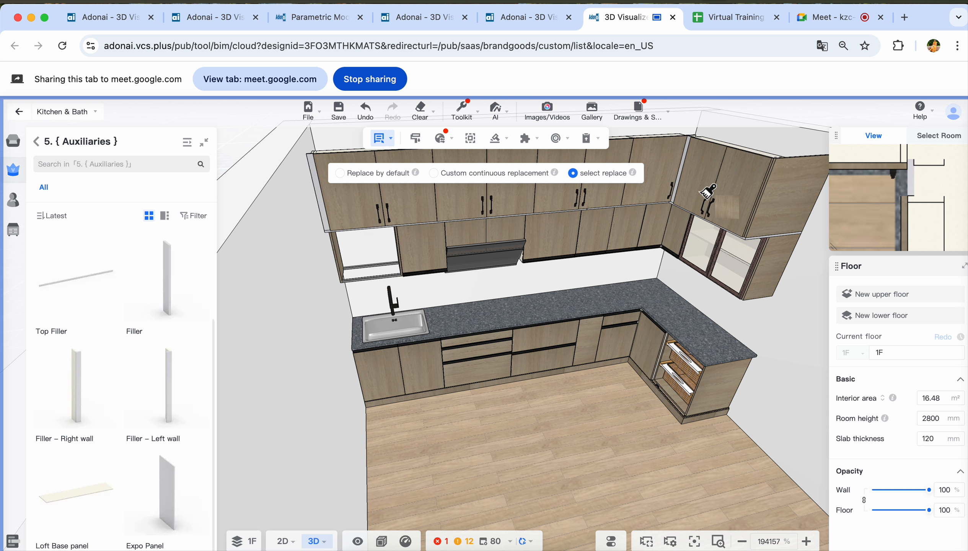
{"action": "left_click", "coordinate": [685, 172]}
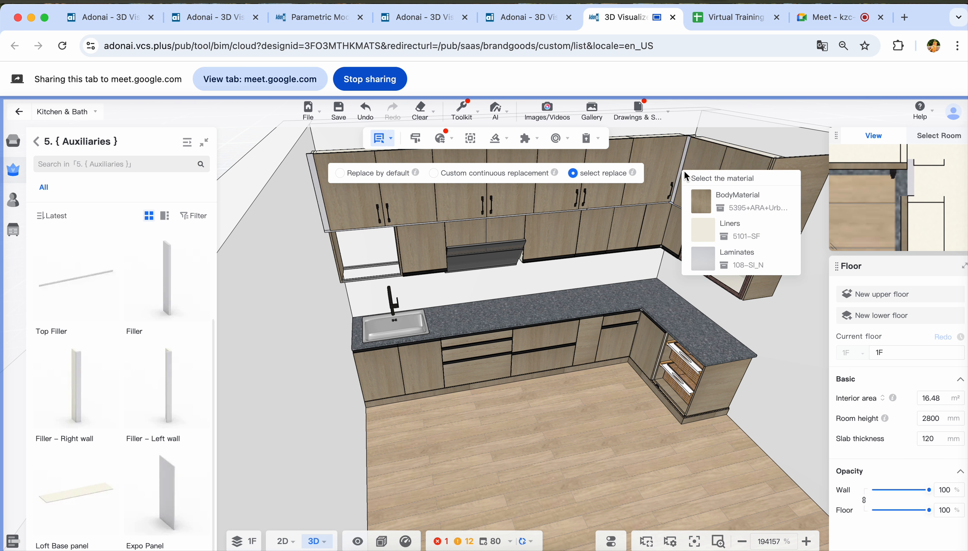
{"action": "left_click", "coordinate": [732, 229]}
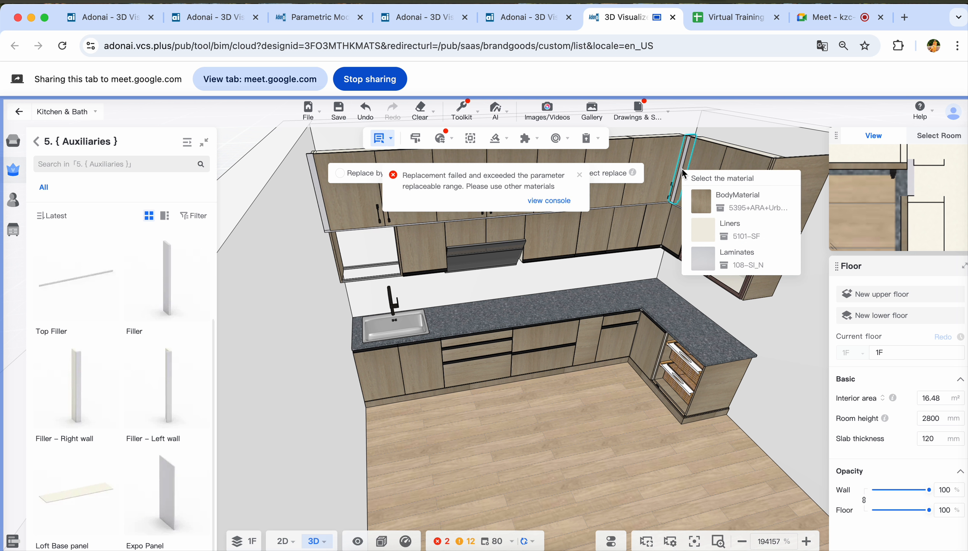
{"action": "left_click", "coordinate": [702, 259]}
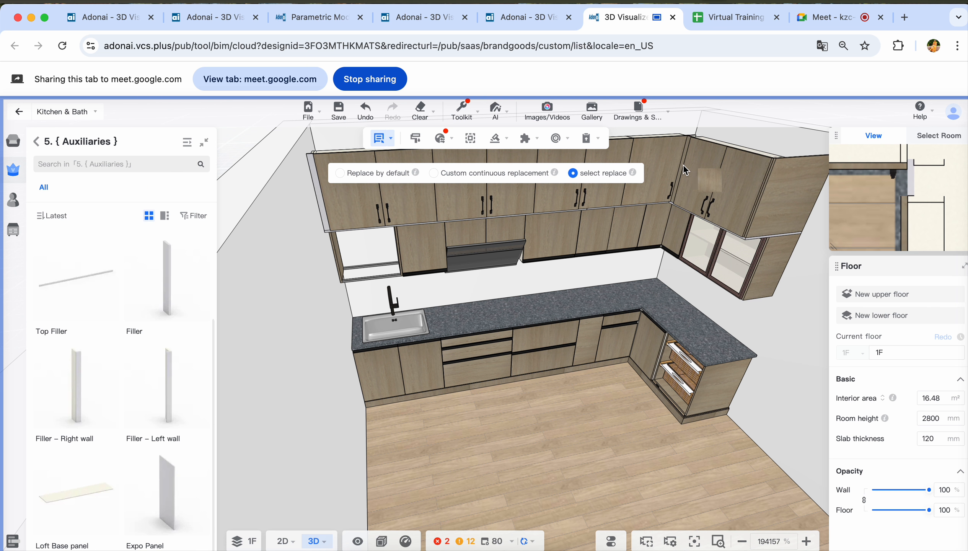
{"action": "left_click", "coordinate": [686, 171]}
Apply the copied wood finish to the Laminates of the base panels beneath the loft cabinets on both walls
{"action": "left_click_drag", "start_coordinate": [616, 389], "coordinate": [612, 347]}
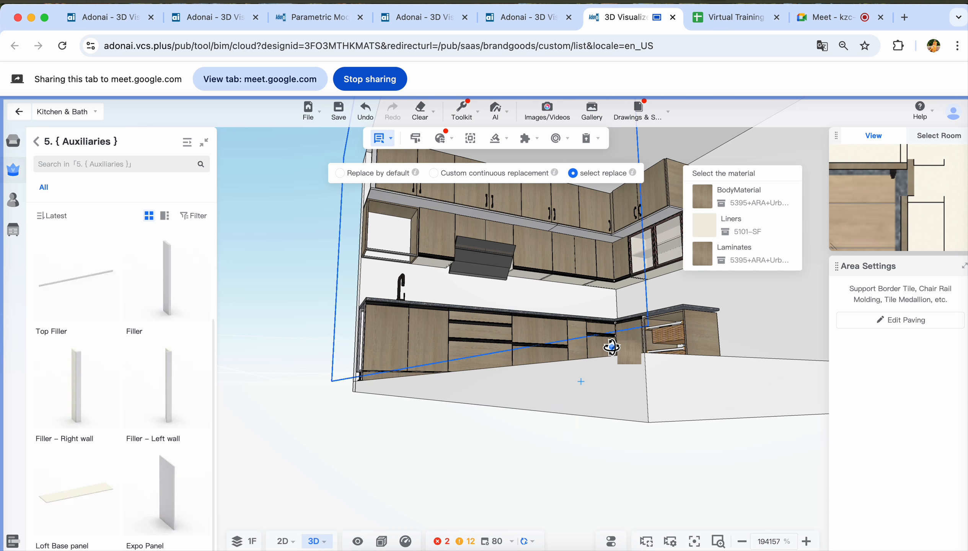
{"action": "left_click", "coordinate": [542, 224]}
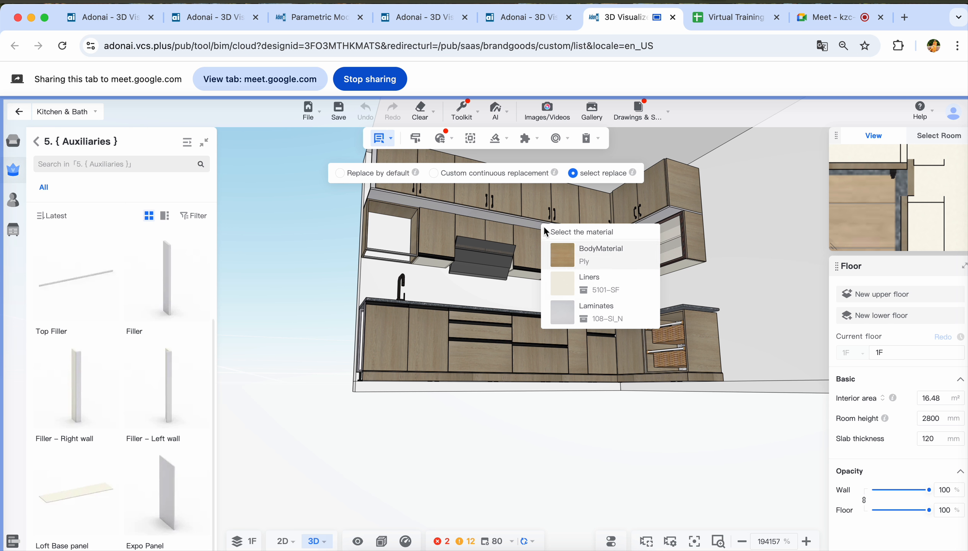
{"action": "left_click", "coordinate": [580, 234]}
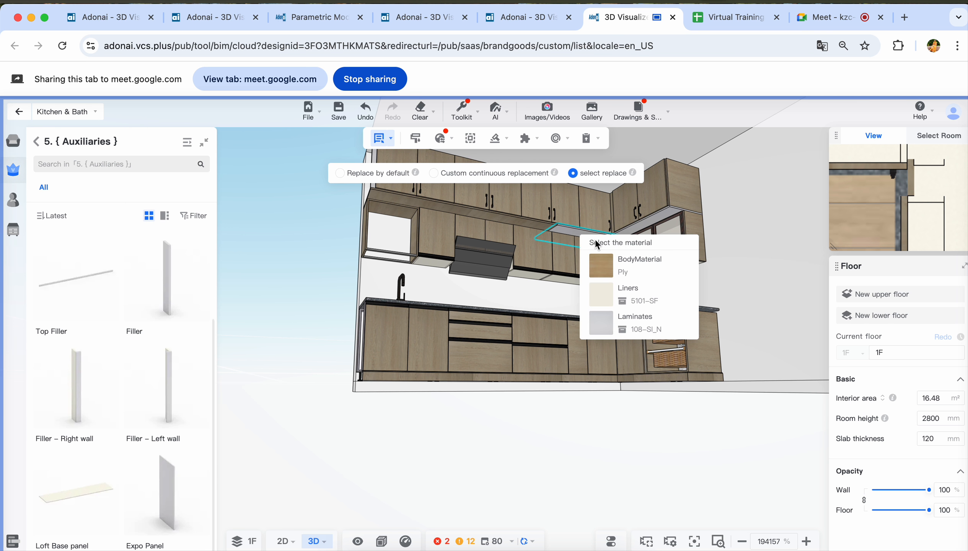
{"action": "left_click", "coordinate": [601, 320]}
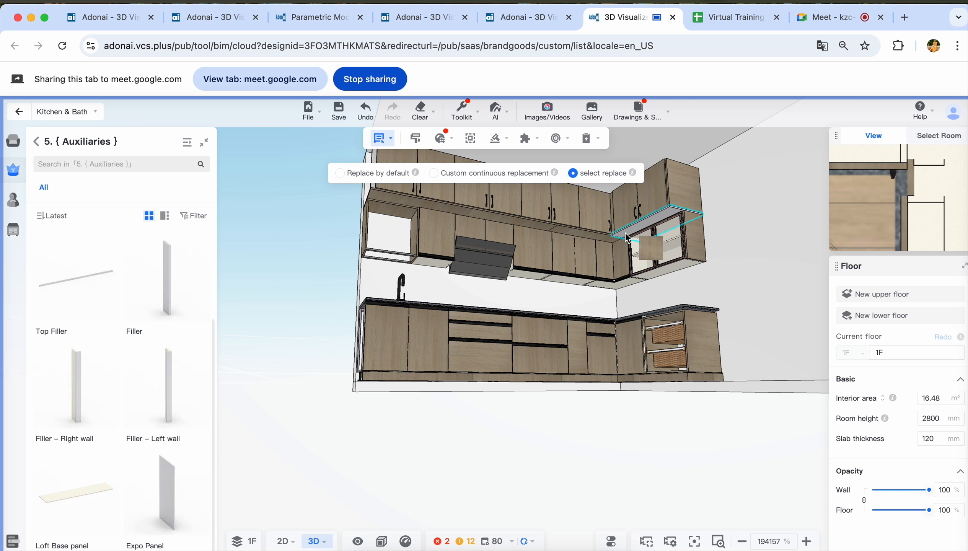
{"action": "left_click", "coordinate": [636, 239]}
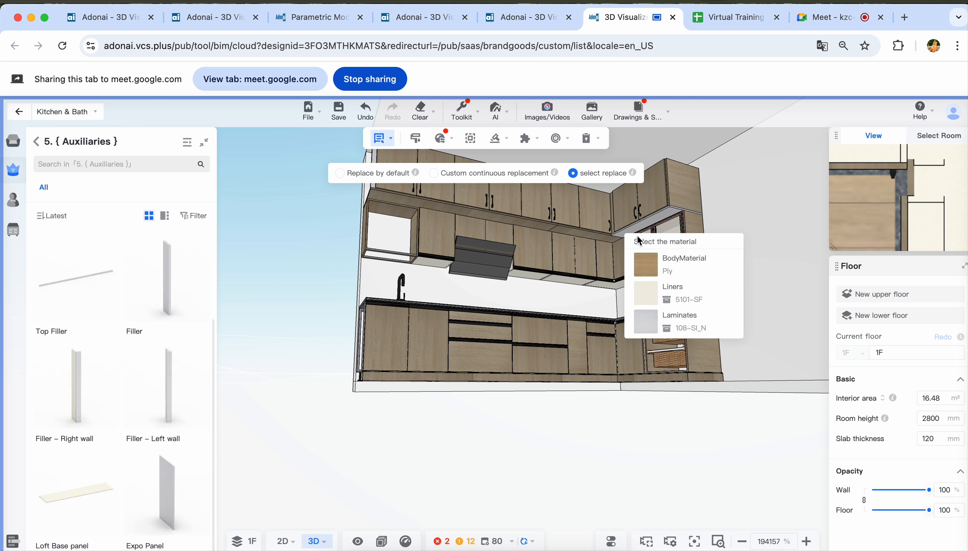
{"action": "left_click", "coordinate": [645, 327]}
{"action": "left_click_drag", "start_coordinate": [617, 393], "coordinate": [626, 438]}
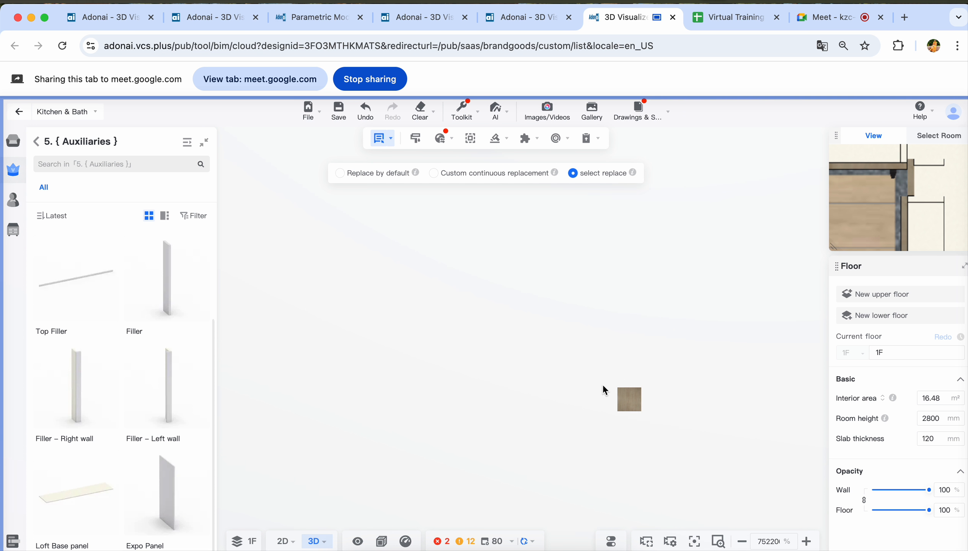
Save the design with the project name "Kicthen"
{"action": "key", "text": "super+s"}
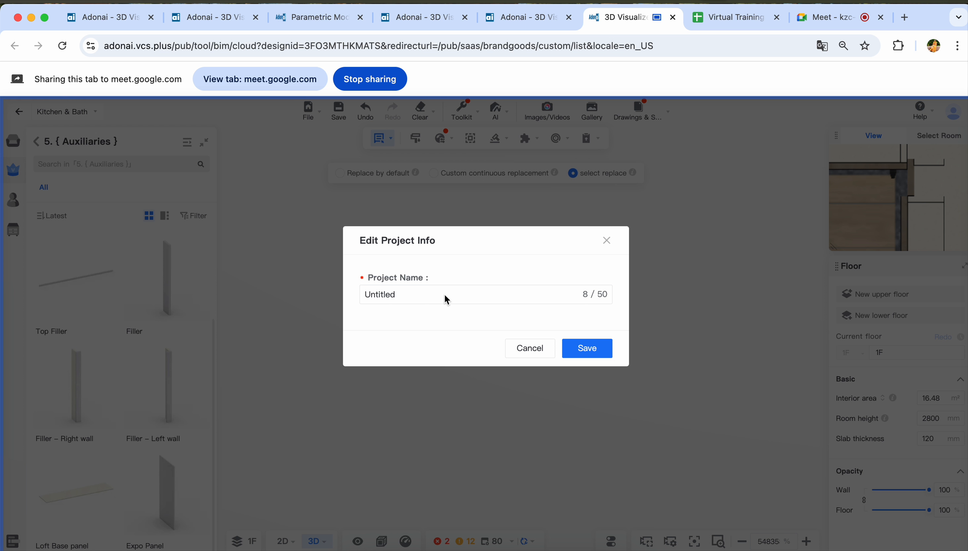
{"action": "left_click", "coordinate": [421, 297]}
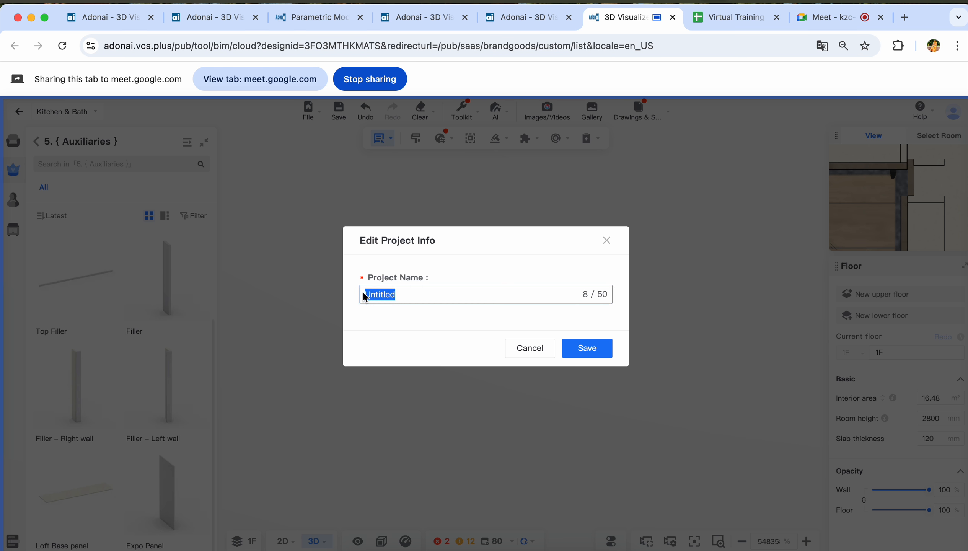
{"action": "key", "text": "BackSpace"}
{"action": "type", "text": "Kicthen"}
{"action": "left_click", "coordinate": [585, 349]}
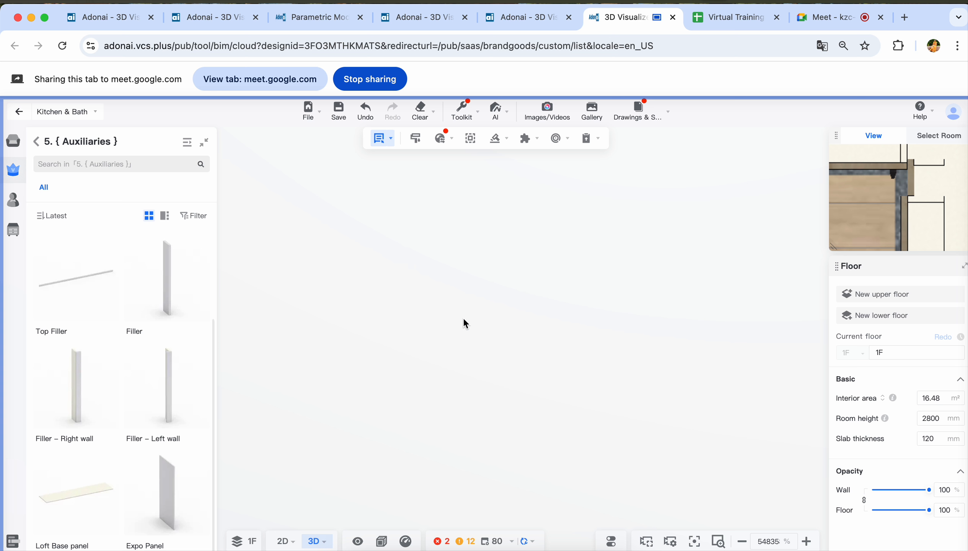
Reload the design page despite possible unsaved changes and dismiss the translation popup
{"action": "left_click", "coordinate": [63, 45]}
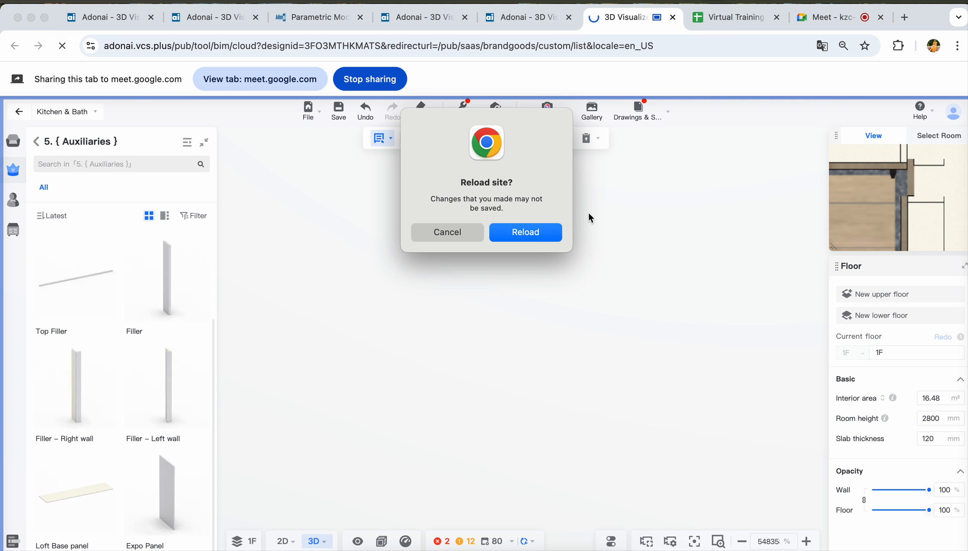
{"action": "left_click", "coordinate": [538, 231]}
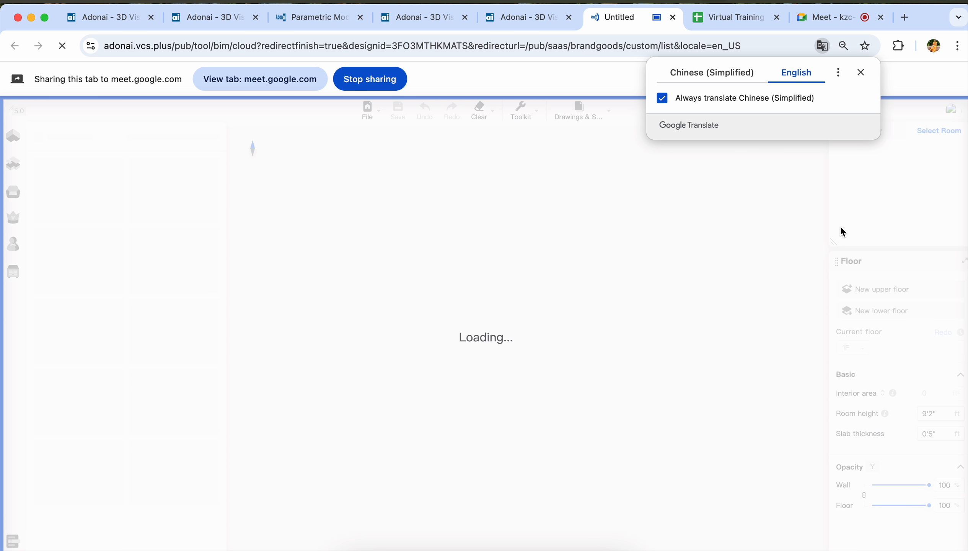
{"action": "left_click", "coordinate": [858, 77]}
{"action": "left_click", "coordinate": [841, 25]}
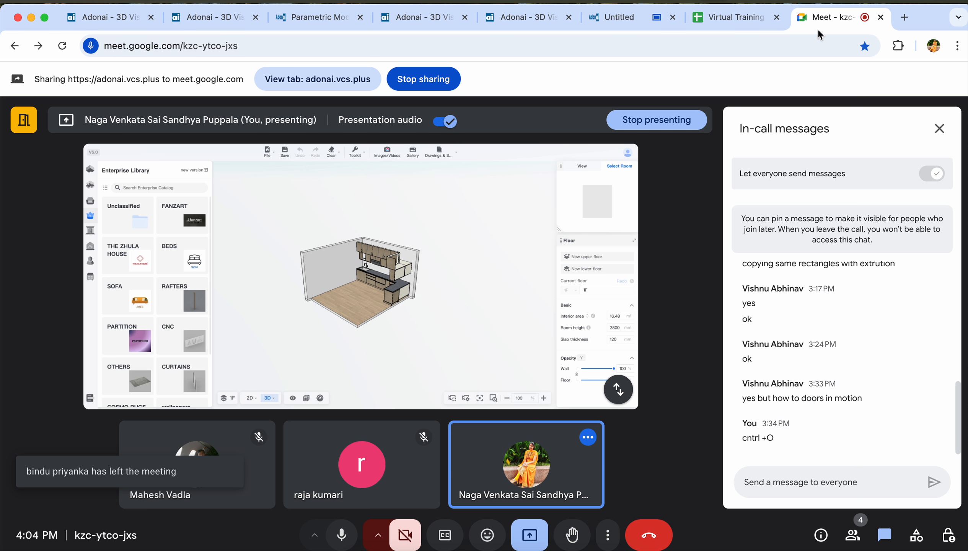
{"action": "left_click", "coordinate": [741, 22]}
{"action": "left_click", "coordinate": [621, 20]}
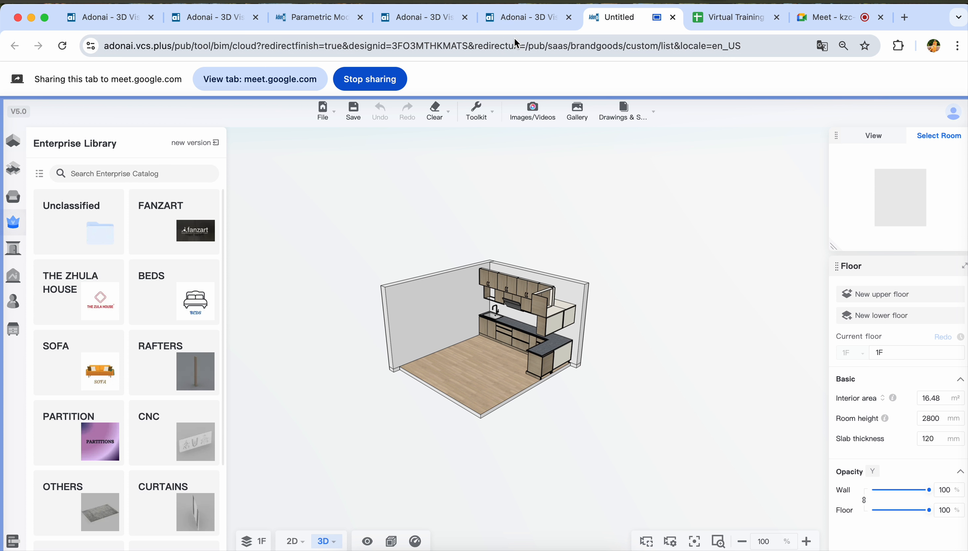
Try to apply the copied wood finish to the loft's end filler on the sink side, and undo the finish put on the adjacent wall
{"action": "left_click_drag", "start_coordinate": [457, 354], "coordinate": [582, 353]}
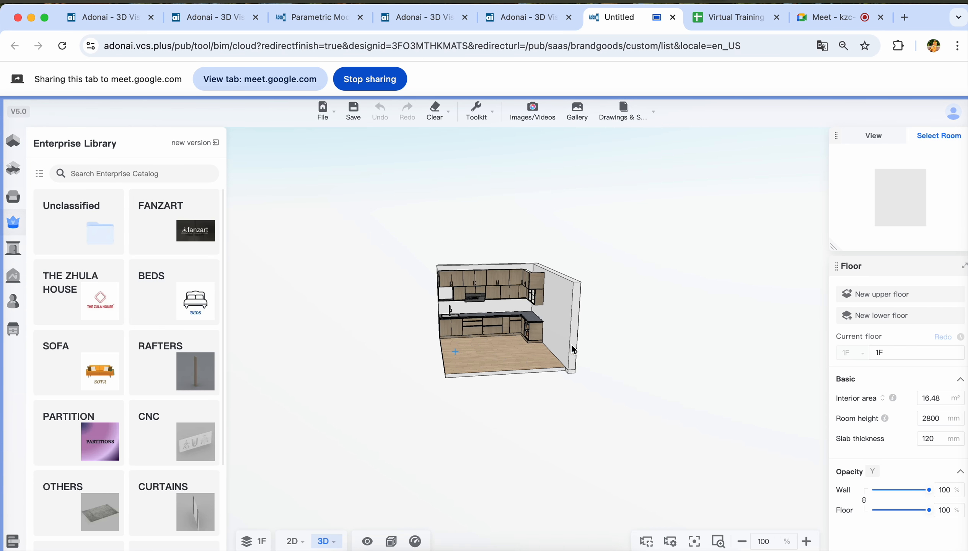
{"action": "scroll", "coordinate": [508, 355], "scroll_direction": "up", "scroll_amount": 10}
{"action": "scroll", "coordinate": [514, 427], "scroll_direction": "down", "scroll_amount": 3}
{"action": "scroll", "coordinate": [501, 450], "scroll_direction": "up", "scroll_amount": 6}
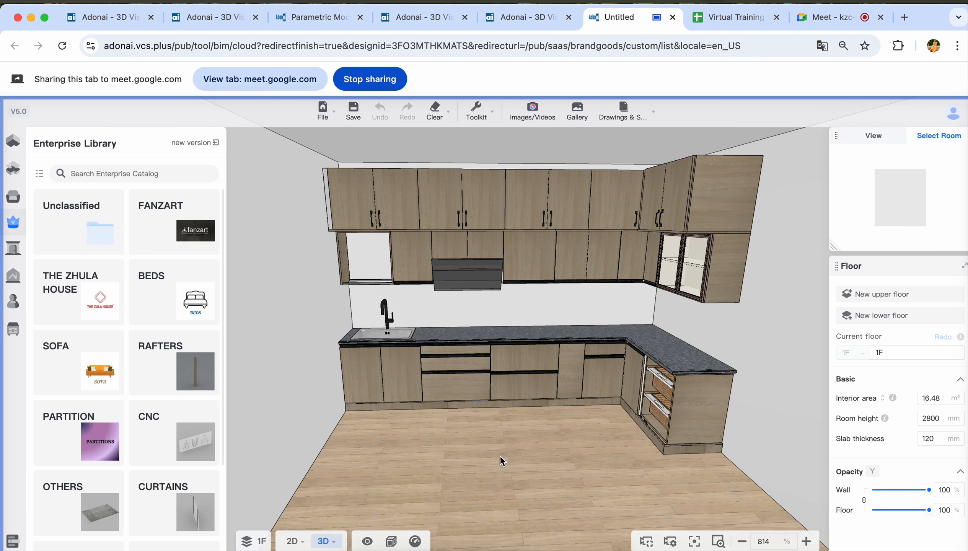
{"action": "scroll", "coordinate": [495, 453], "scroll_direction": "up", "scroll_amount": 4}
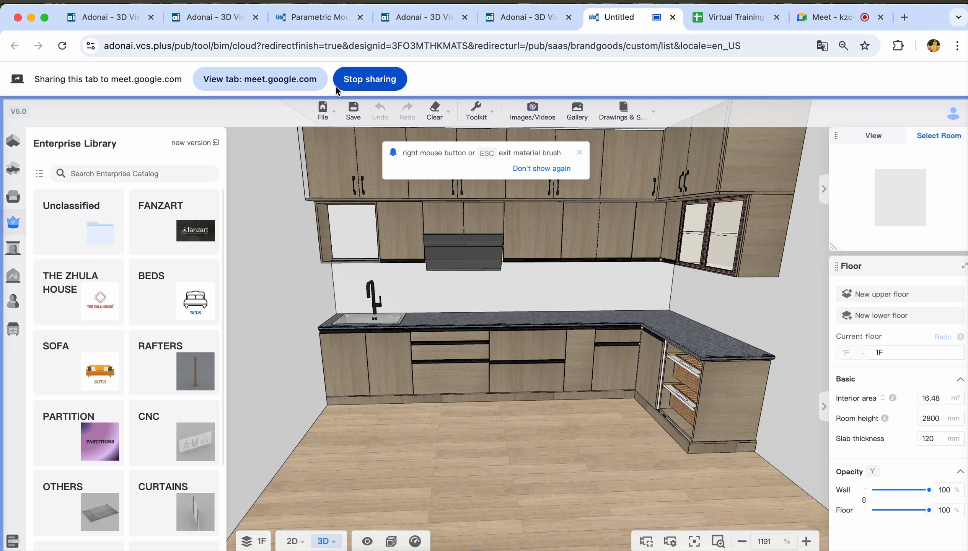
{"action": "right_click_drag", "start_coordinate": [493, 399], "coordinate": [573, 403]}
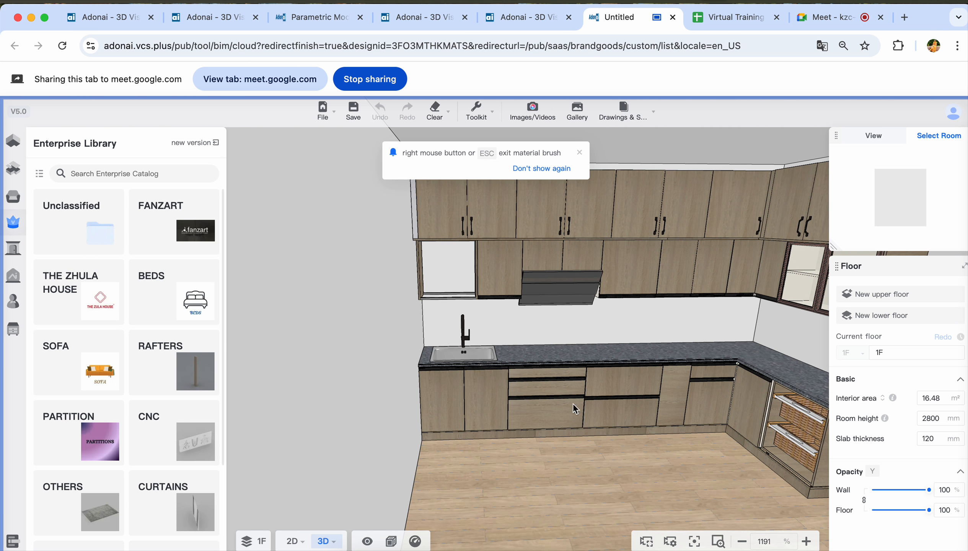
{"action": "left_click", "coordinate": [416, 218]}
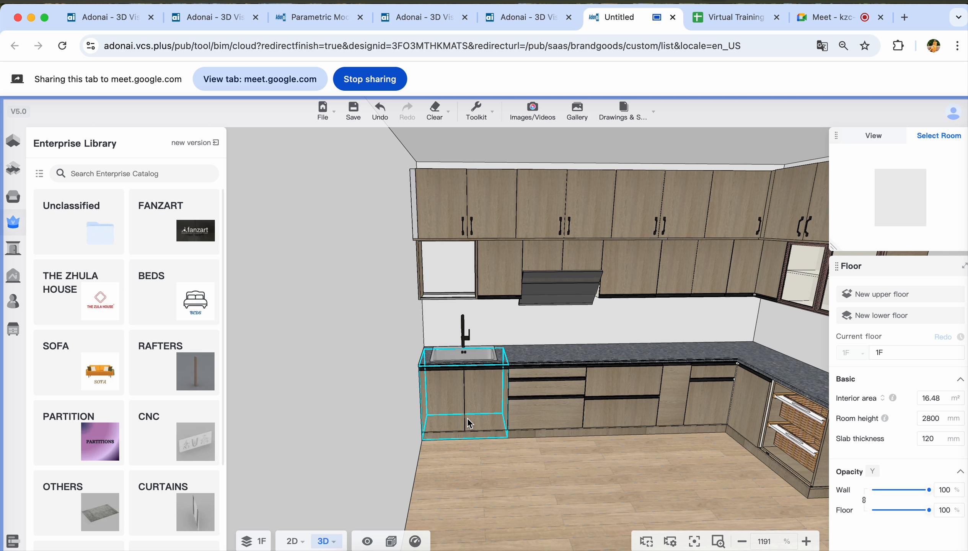
{"action": "mouse_move", "coordinate": [486, 474]}
{"action": "left_mouse_down"}
{"action": "mouse_move", "coordinate": [518, 501]}
{"action": "mouse_move", "coordinate": [484, 515]}
{"action": "left_mouse_up"}
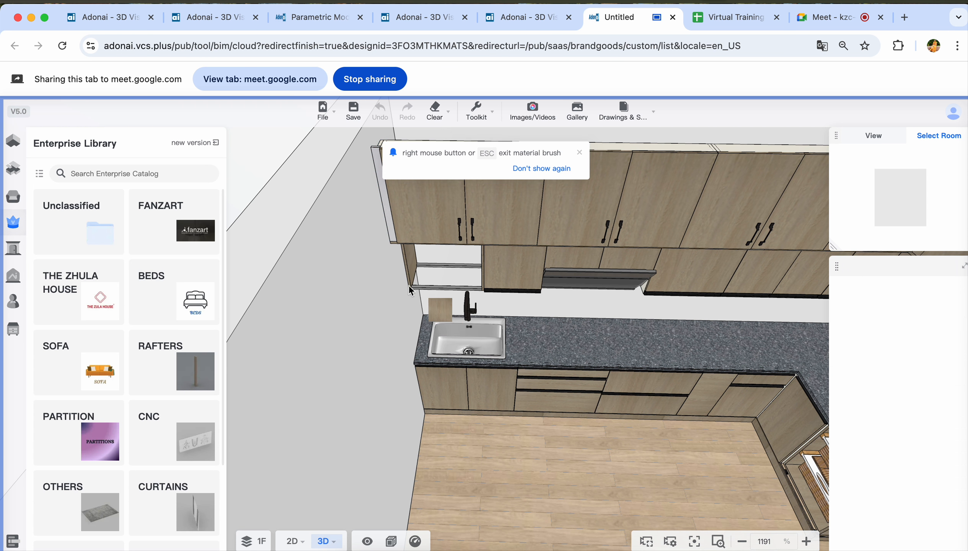
{"action": "left_click", "coordinate": [392, 235]}
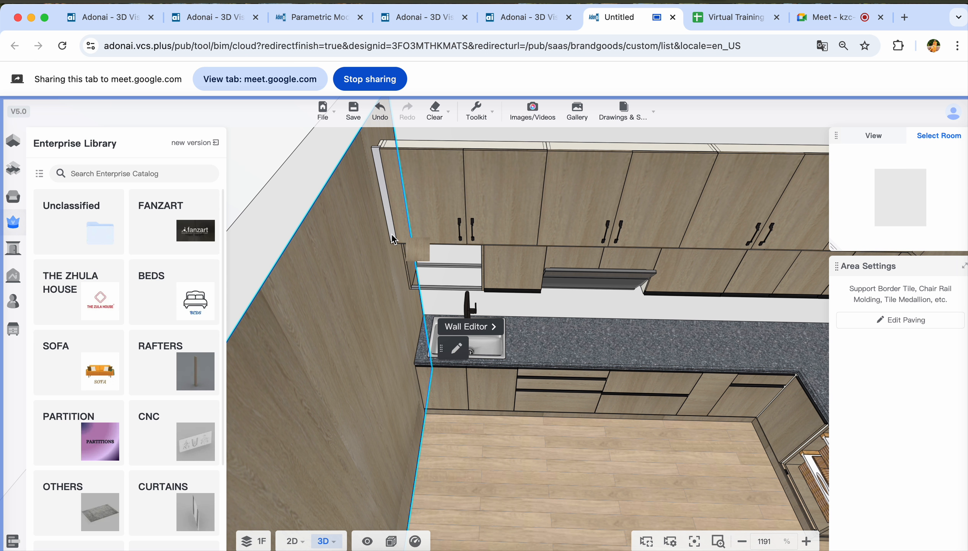
{"action": "key", "text": "super+z"}
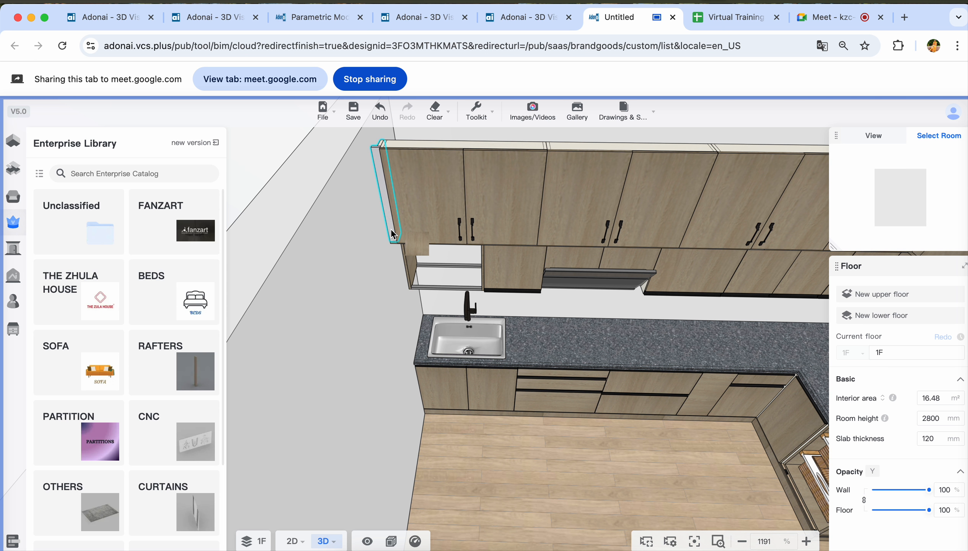
In the Kitchen & Bath tool, use the brush's select replace mode to apply the wood finish to the sink-side loft filler's Laminates, and exit the tool
{"action": "mouse_move", "coordinate": [2, 349]}
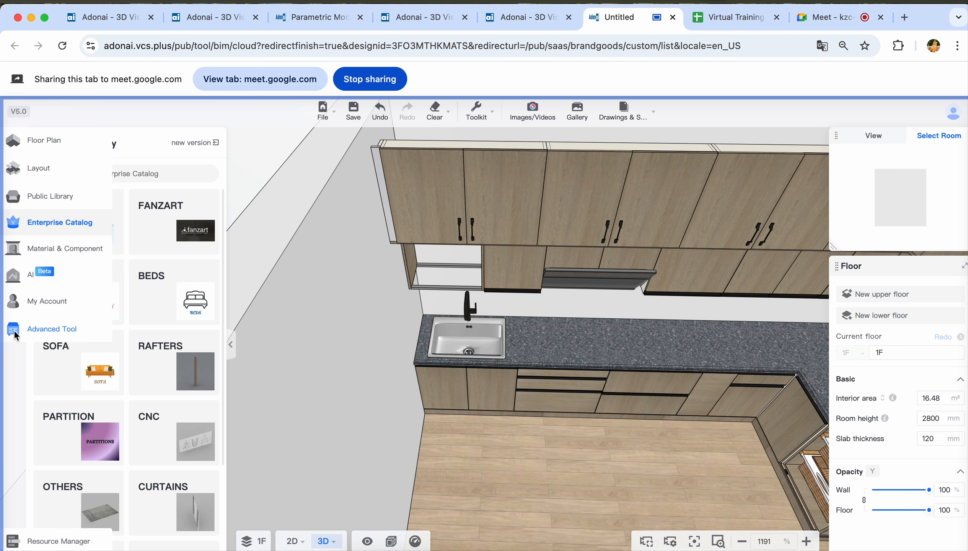
{"action": "left_click", "coordinate": [75, 331]}
{"action": "left_click", "coordinate": [89, 214]}
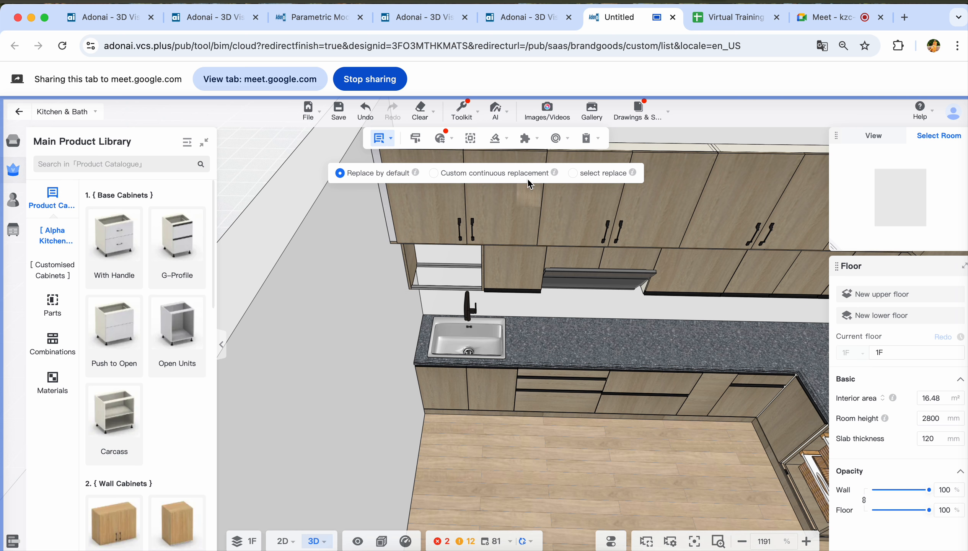
{"action": "left_click", "coordinate": [572, 174]}
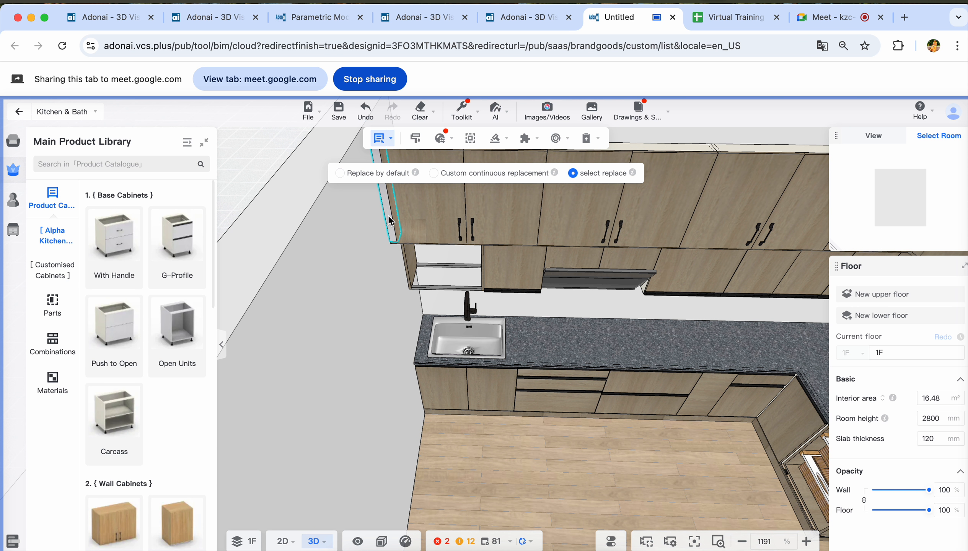
{"action": "left_click", "coordinate": [389, 220]}
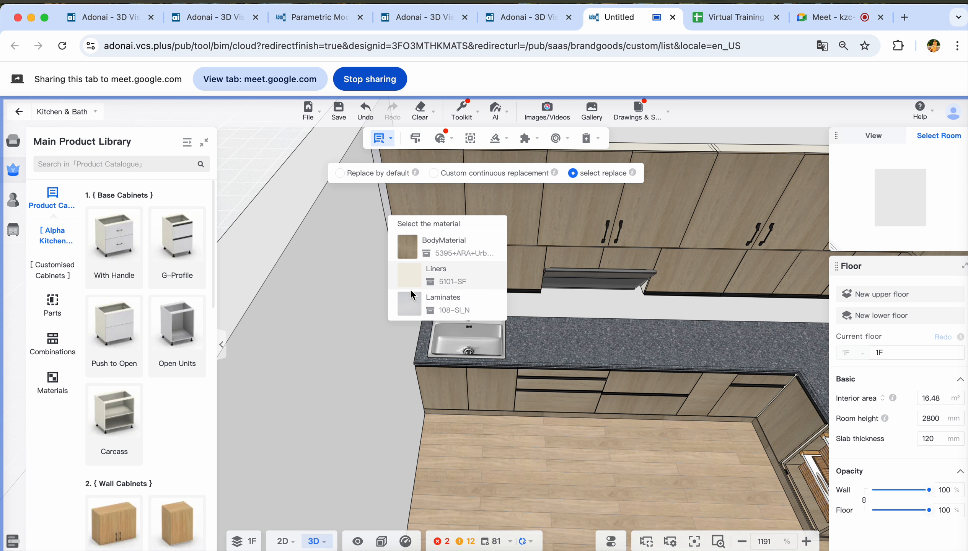
{"action": "left_click", "coordinate": [413, 307]}
{"action": "left_click_drag", "start_coordinate": [476, 476], "coordinate": [507, 455]}
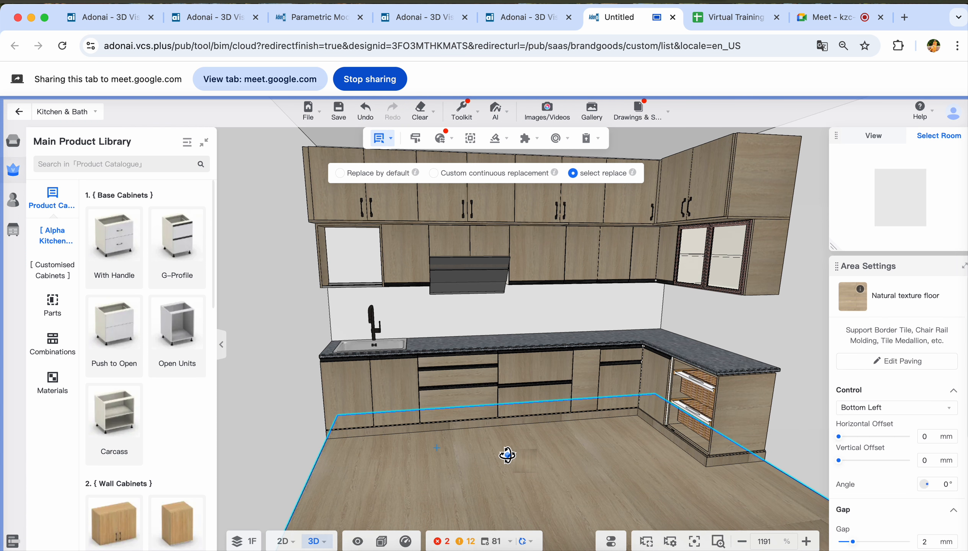
{"action": "left_click", "coordinate": [497, 449]}
{"action": "scroll", "coordinate": [497, 450], "scroll_direction": "down", "scroll_amount": 5}
{"action": "left_click_drag", "start_coordinate": [498, 449], "coordinate": [475, 446]}
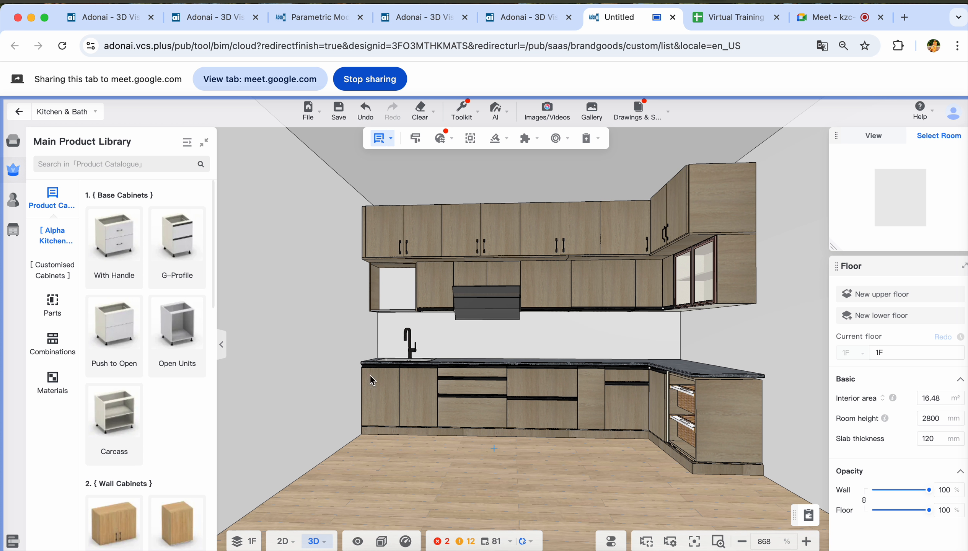
{"action": "left_click", "coordinate": [18, 112]}
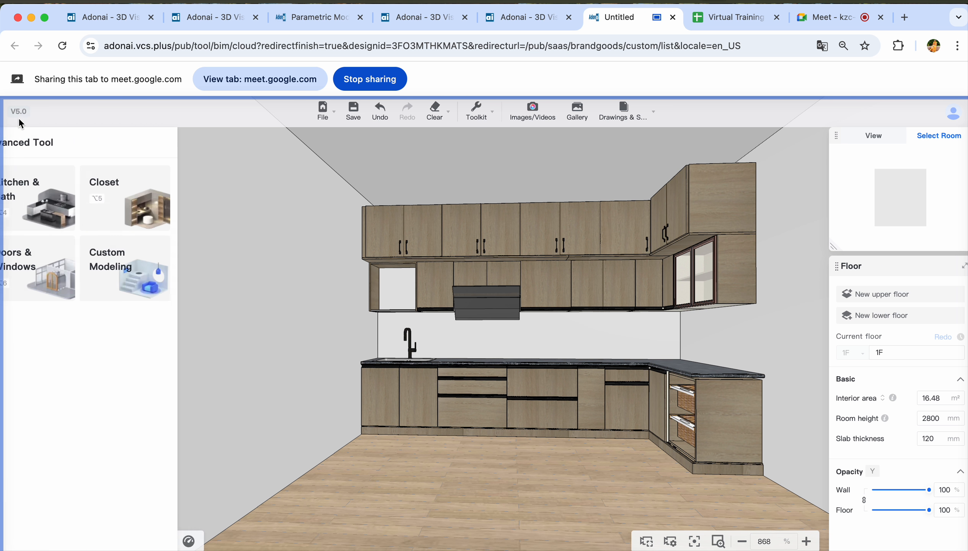
Search the Public Library for "stove" and place the two-burner Cooking stoves model on the countertop beneath the range hood
{"action": "left_click", "coordinate": [77, 192]}
{"action": "left_click", "coordinate": [107, 166]}
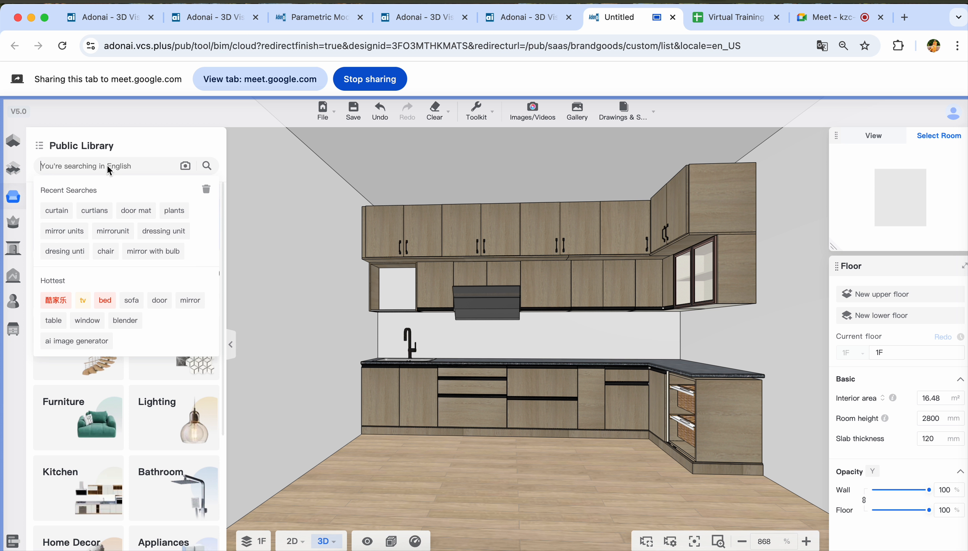
{"action": "type", "text": "stov"}
{"action": "key", "text": "BackSpace"}
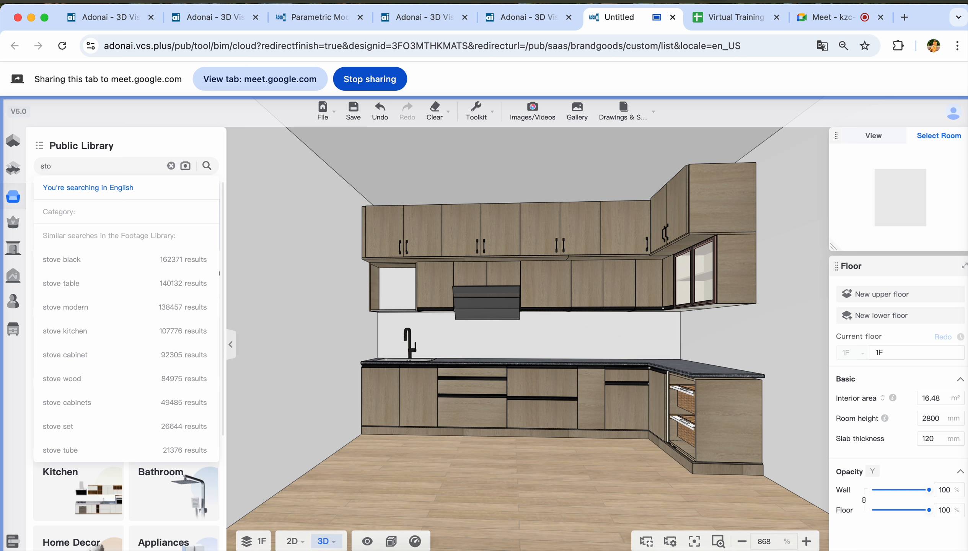
{"action": "key", "text": "Return"}
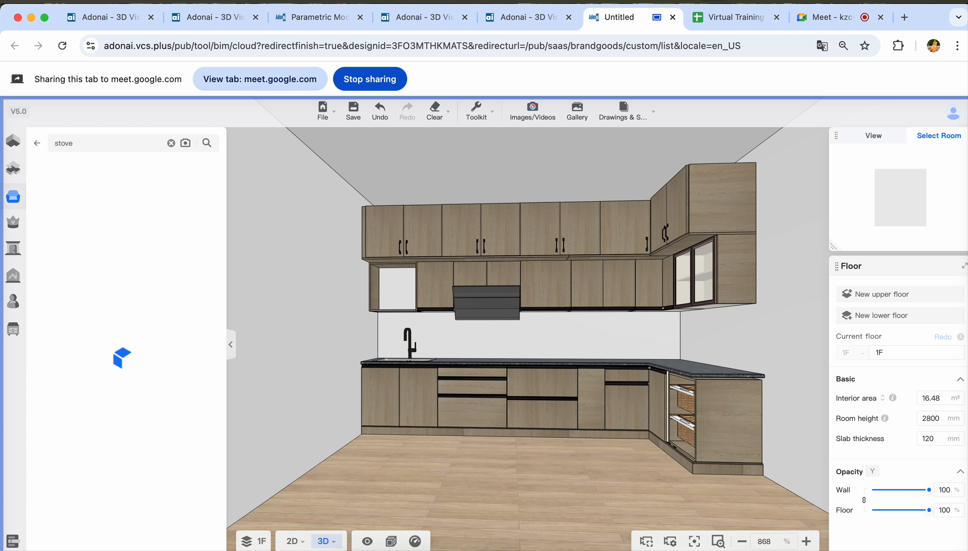
{"action": "scroll", "coordinate": [150, 280], "scroll_direction": "down", "scroll_amount": 10}
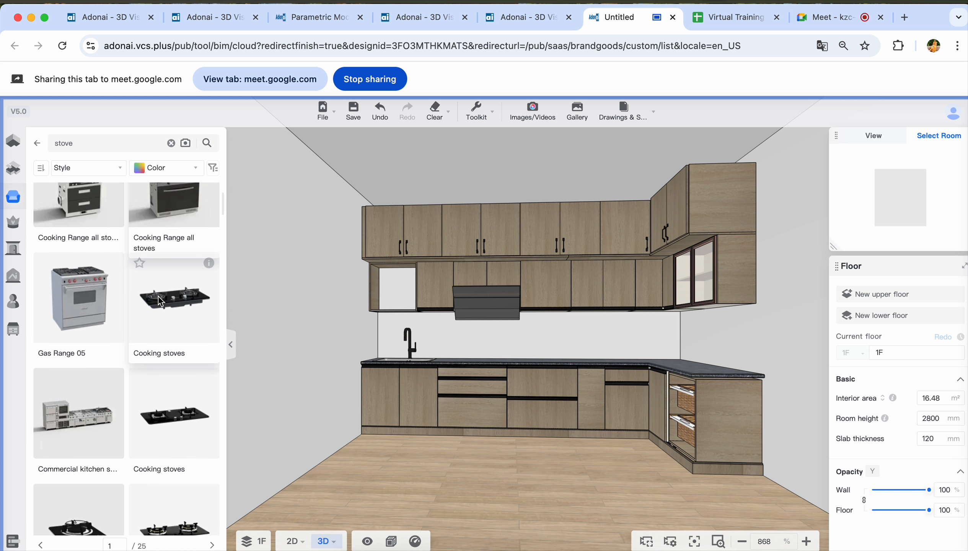
{"action": "scroll", "coordinate": [160, 265], "scroll_direction": "up", "scroll_amount": 1}
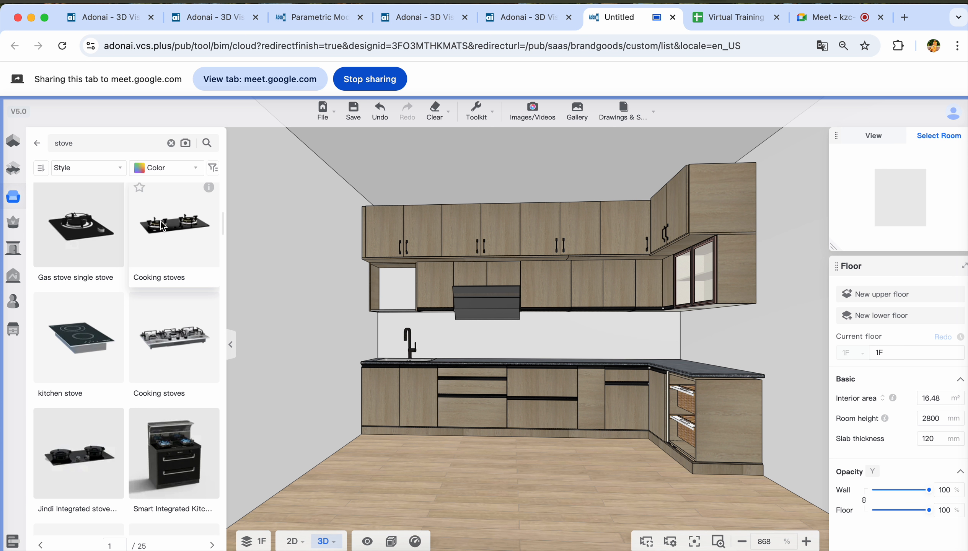
{"action": "left_click", "coordinate": [164, 228]}
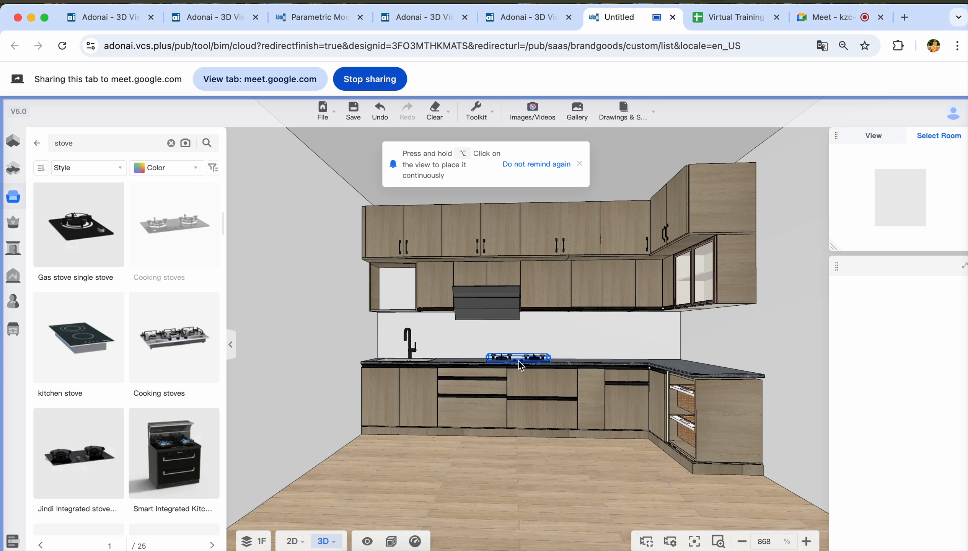
{"action": "left_click", "coordinate": [488, 361]}
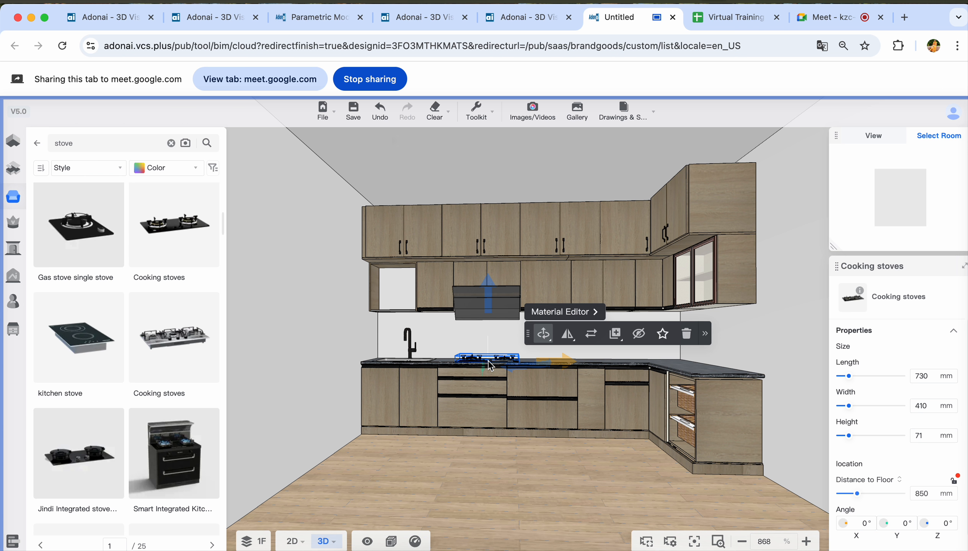
Search the library for "spices" and place the Kitchen Spice Storage Container on the back-wall countertop near the corner
{"action": "left_click", "coordinate": [75, 143]}
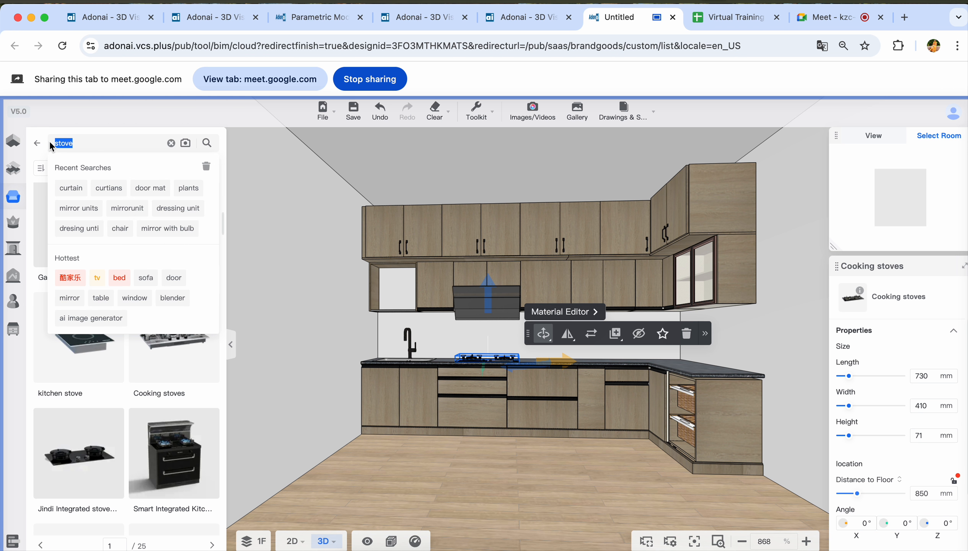
{"action": "key", "text": "BackSpace"}
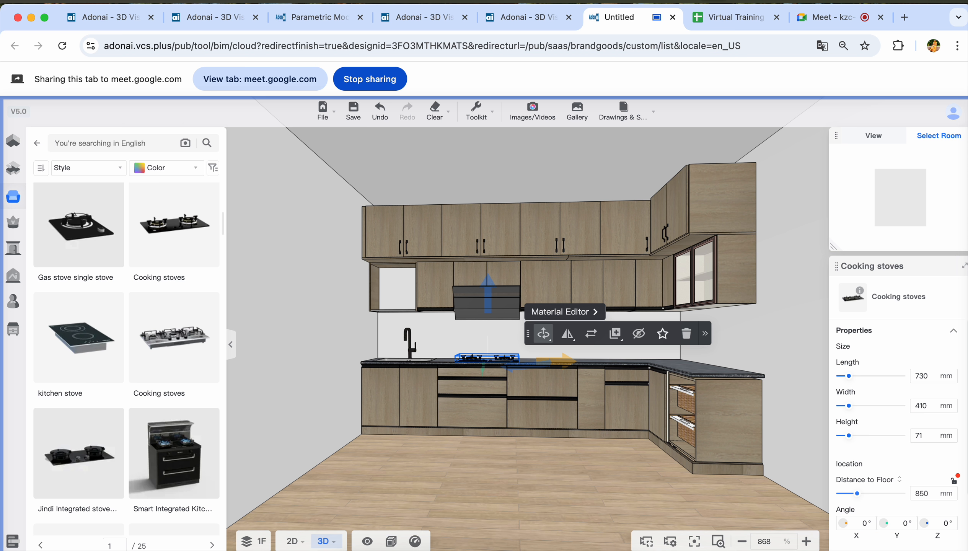
{"action": "type", "text": "spices"}
{"action": "key", "text": "Return"}
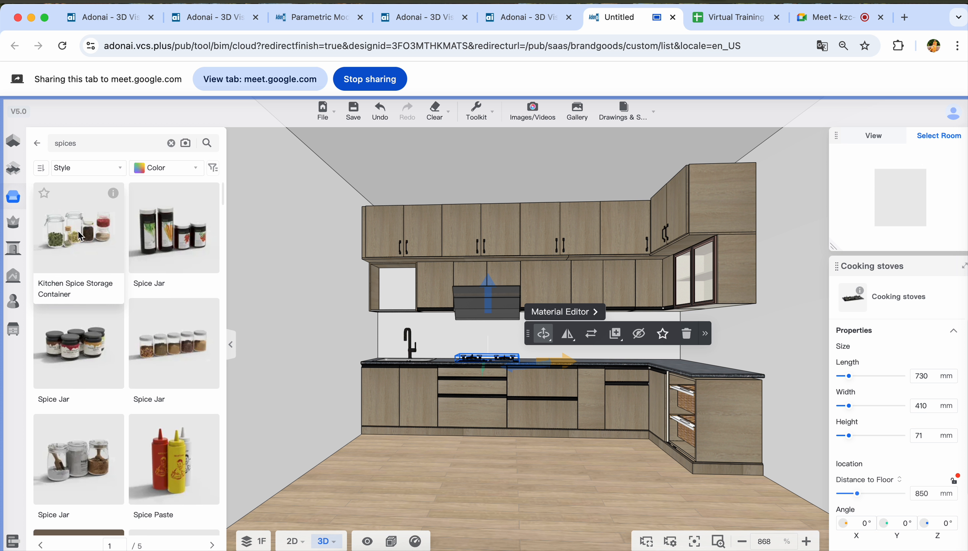
{"action": "left_click", "coordinate": [80, 236]}
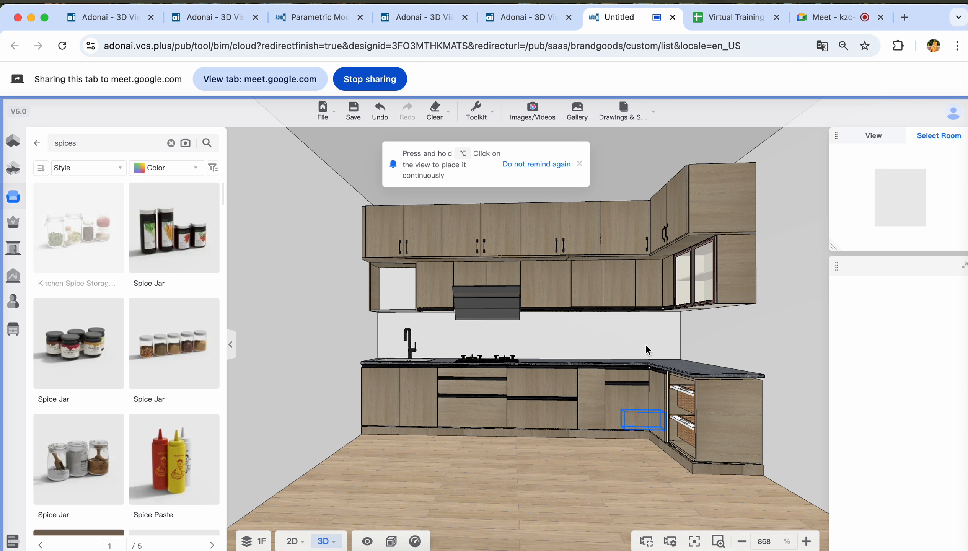
{"action": "left_click", "coordinate": [634, 371]}
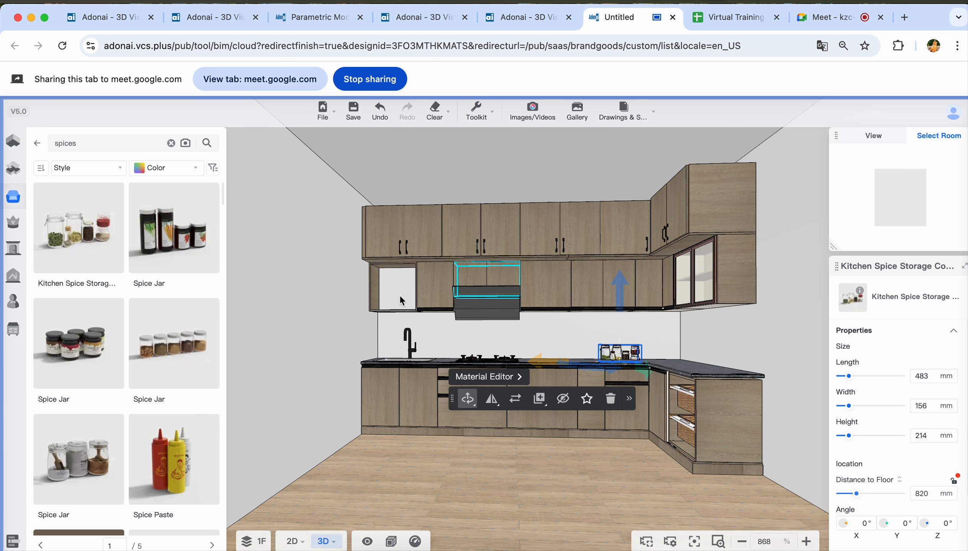
Place the three-piece Spice Jar set with the wooden scoop on the short leg of the L-shaped countertop
{"action": "scroll", "coordinate": [147, 384], "scroll_direction": "down", "scroll_amount": 3}
{"action": "scroll", "coordinate": [146, 381], "scroll_direction": "down", "scroll_amount": 2}
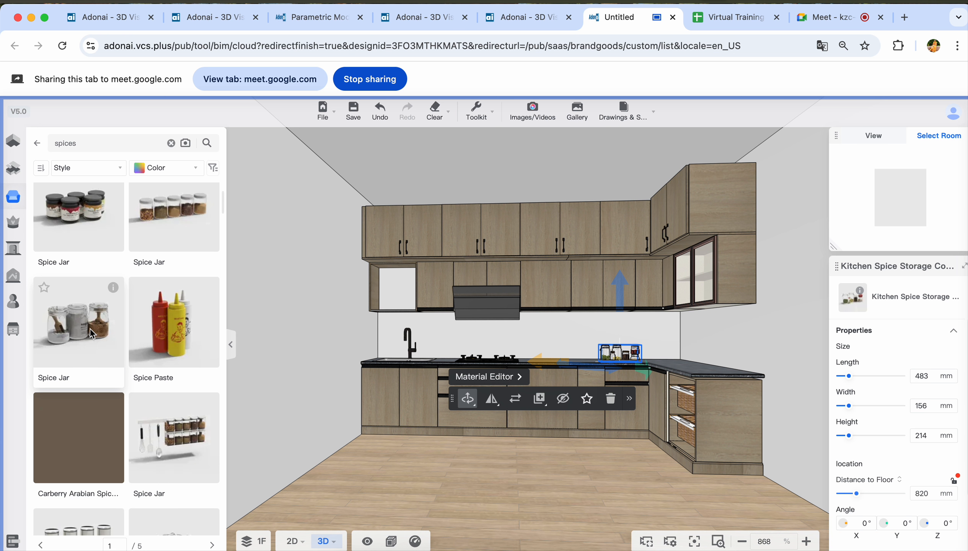
{"action": "left_click", "coordinate": [90, 329]}
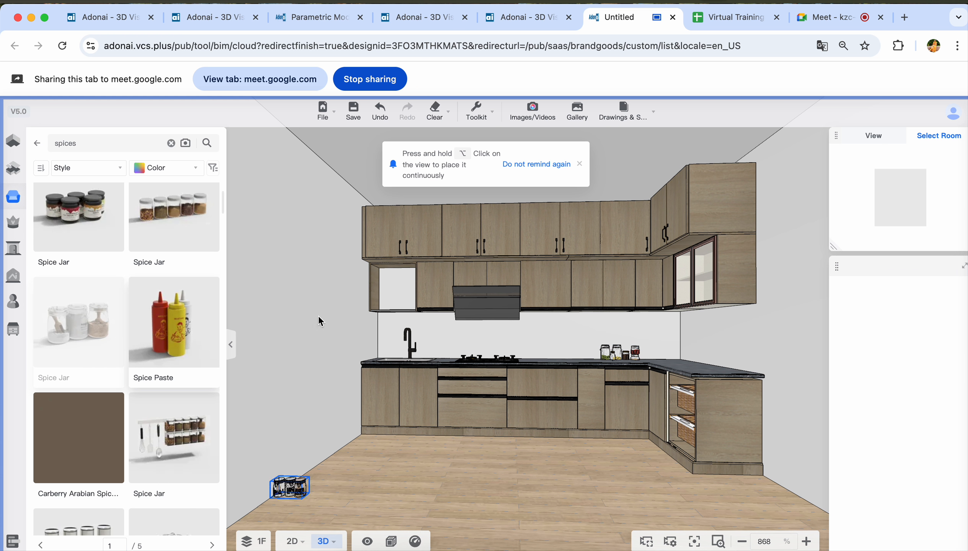
{"action": "left_click", "coordinate": [693, 378]}
Place the Aluminum Spice Rack in the countertop's corner, between the spice storage container and the spice jars
{"action": "scroll", "coordinate": [109, 452], "scroll_direction": "down", "scroll_amount": 5}
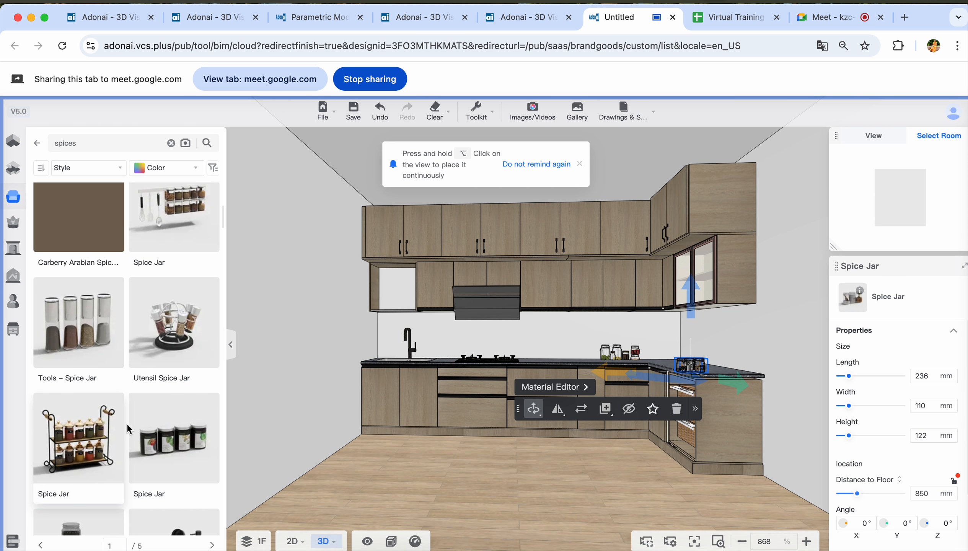
{"action": "scroll", "coordinate": [138, 381], "scroll_direction": "down", "scroll_amount": 10}
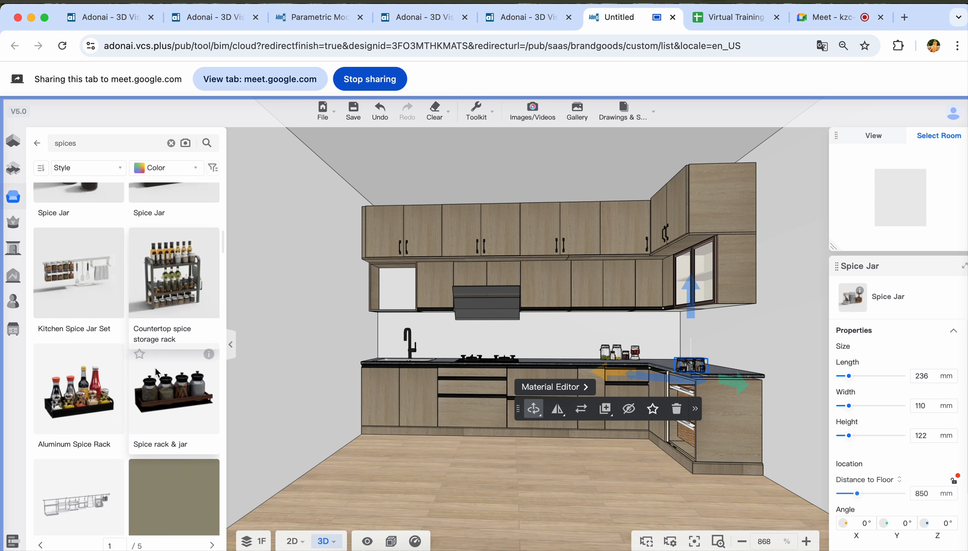
{"action": "left_click", "coordinate": [78, 269]}
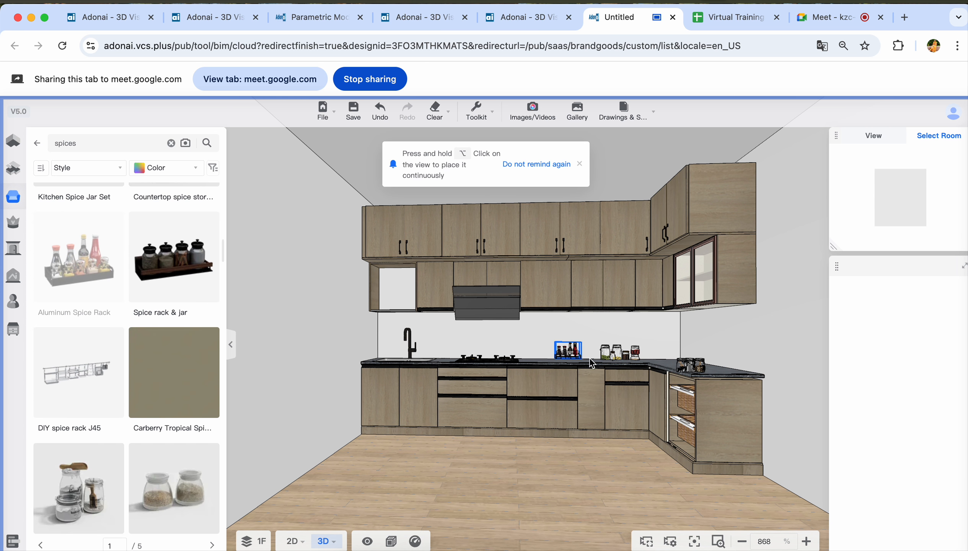
{"action": "left_click", "coordinate": [655, 364]}
Place the black Hook rack of hanging utensils on the back wall between the range hood and the spice jars
{"action": "scroll", "coordinate": [150, 471], "scroll_direction": "down", "scroll_amount": 8}
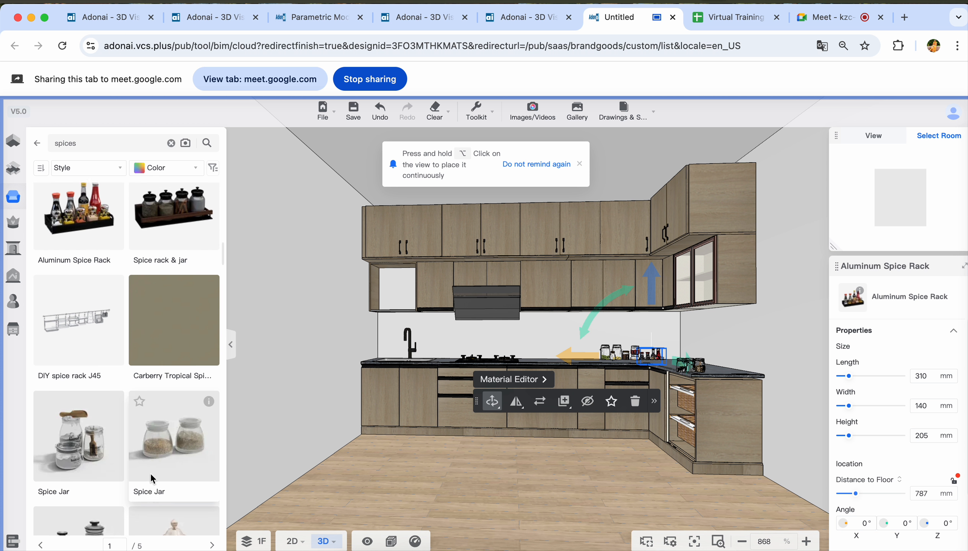
{"action": "scroll", "coordinate": [149, 464], "scroll_direction": "down", "scroll_amount": 1}
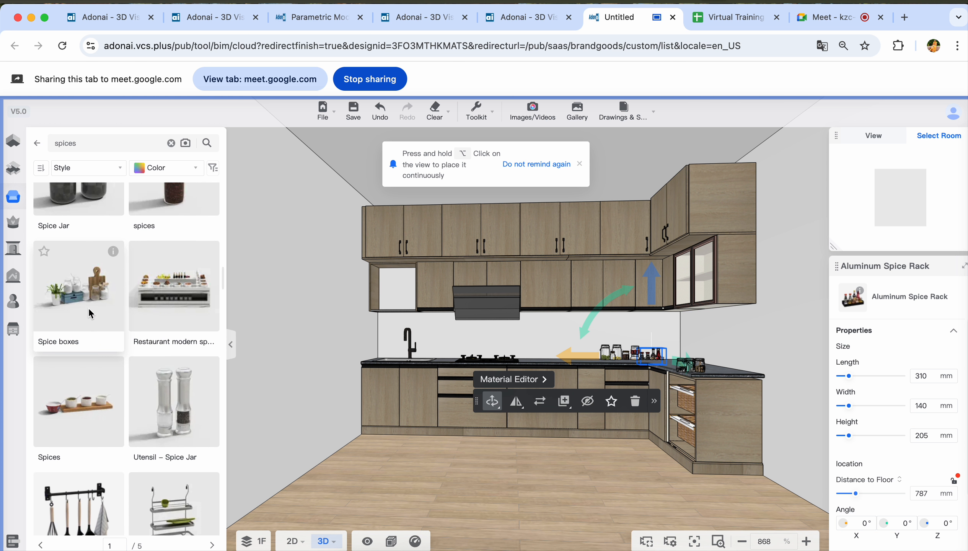
{"action": "scroll", "coordinate": [99, 308], "scroll_direction": "down", "scroll_amount": 5}
{"action": "scroll", "coordinate": [119, 330], "scroll_direction": "down", "scroll_amount": 1}
{"action": "left_click", "coordinate": [115, 307]}
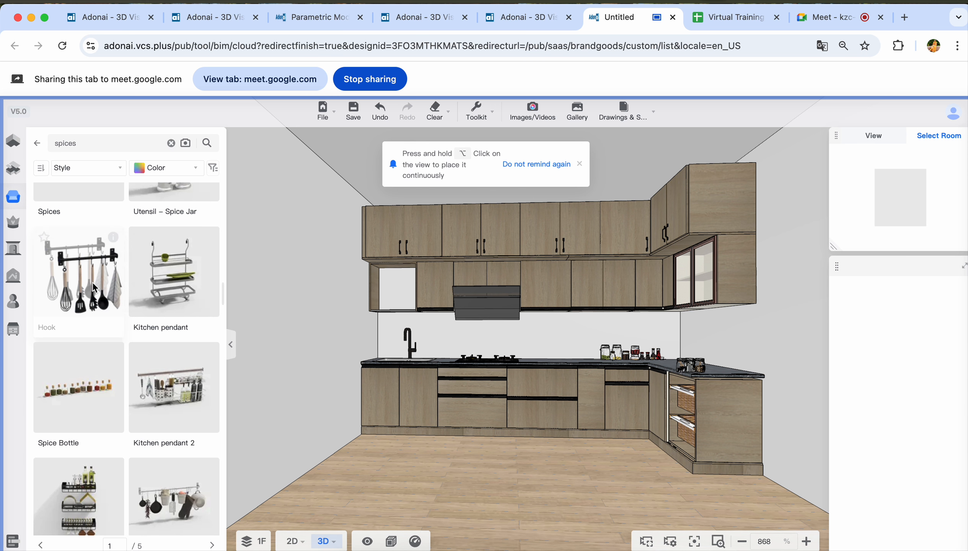
{"action": "left_click", "coordinate": [557, 342]}
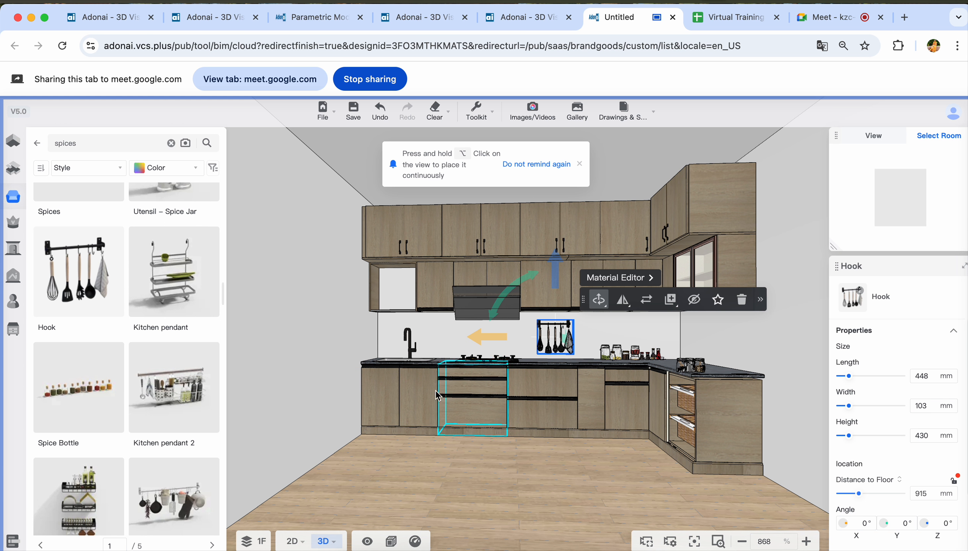
Browse further through the spices models and place the green Dish towel on the back wall beside the sink faucet
{"action": "scroll", "coordinate": [135, 477], "scroll_direction": "down", "scroll_amount": 8}
{"action": "scroll", "coordinate": [146, 423], "scroll_direction": "down", "scroll_amount": 8}
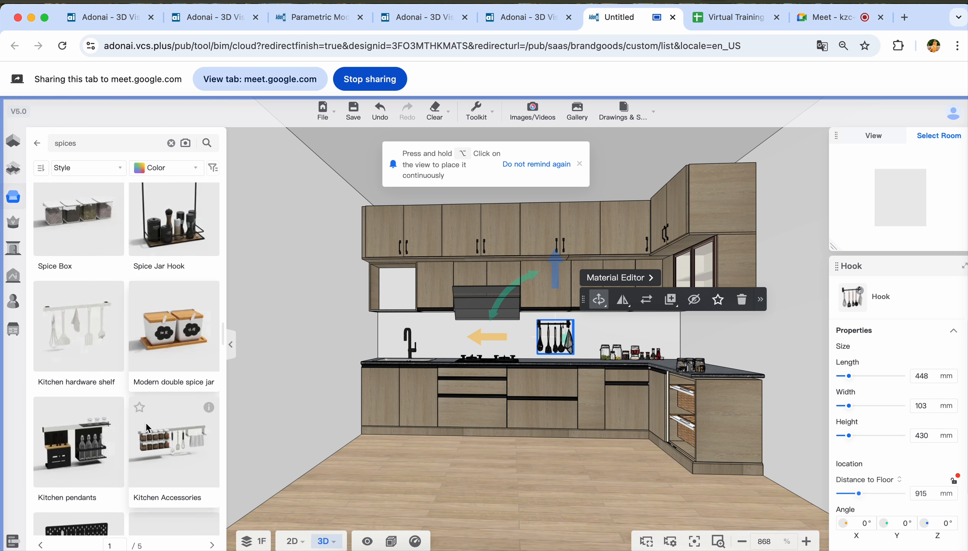
{"action": "scroll", "coordinate": [157, 393], "scroll_direction": "up", "scroll_amount": 3}
{"action": "scroll", "coordinate": [159, 397], "scroll_direction": "down", "scroll_amount": 6}
{"action": "scroll", "coordinate": [160, 397], "scroll_direction": "down", "scroll_amount": 10}
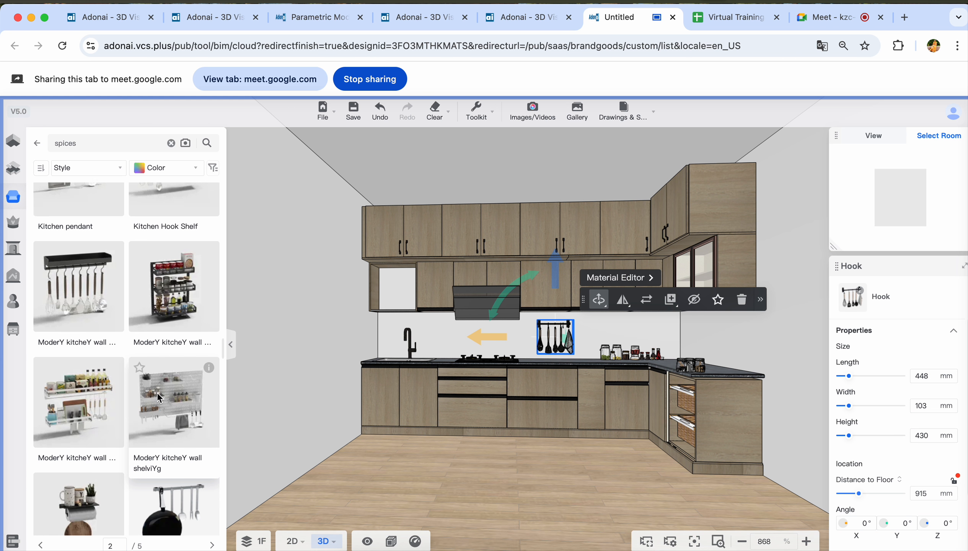
{"action": "scroll", "coordinate": [157, 392], "scroll_direction": "down", "scroll_amount": 8}
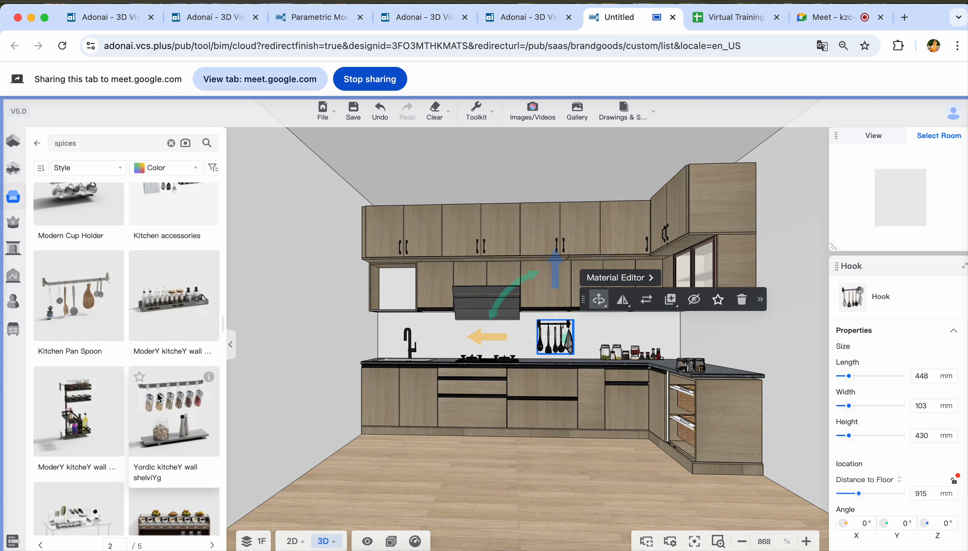
{"action": "scroll", "coordinate": [157, 392], "scroll_direction": "down", "scroll_amount": 6}
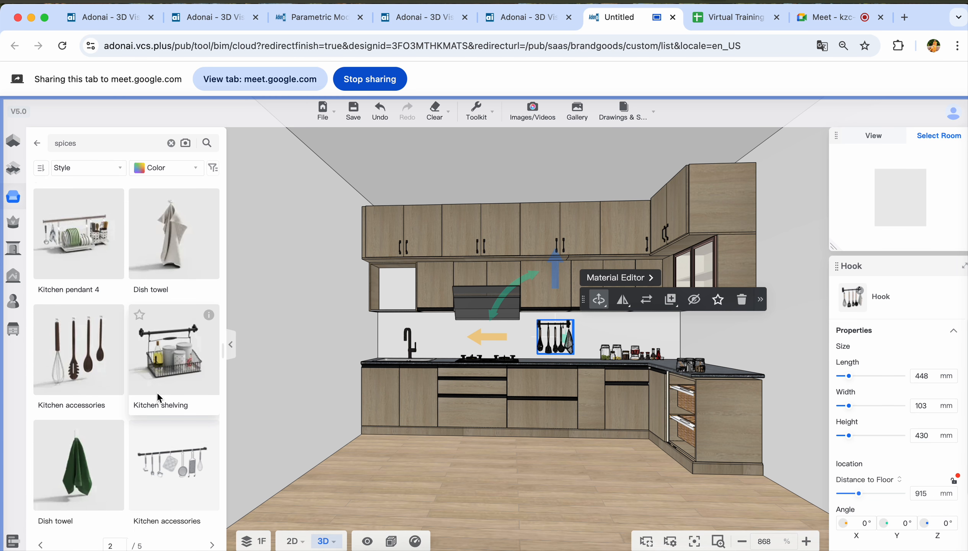
{"action": "scroll", "coordinate": [155, 387], "scroll_direction": "up", "scroll_amount": 2}
{"action": "scroll", "coordinate": [112, 363], "scroll_direction": "down", "scroll_amount": 3}
{"action": "left_click", "coordinate": [79, 269]}
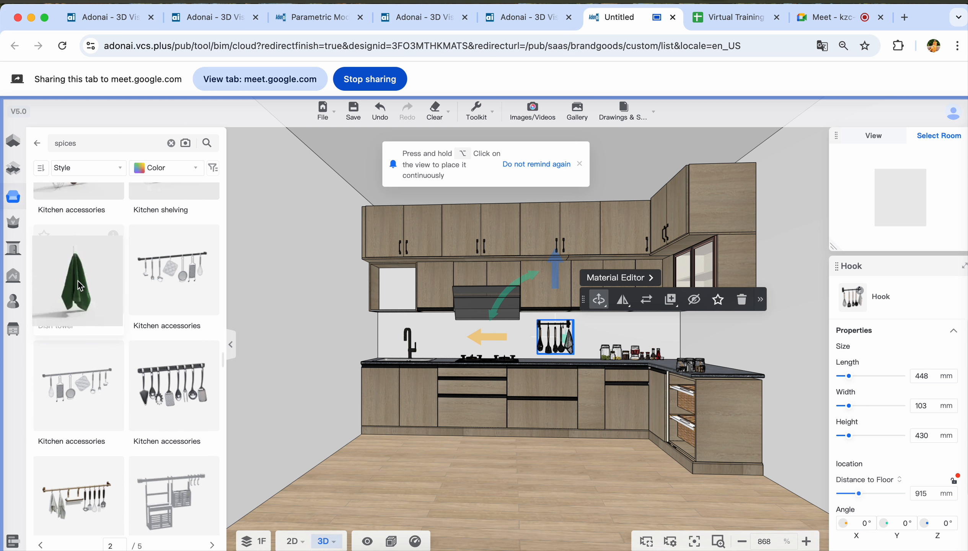
{"action": "left_click", "coordinate": [397, 348]}
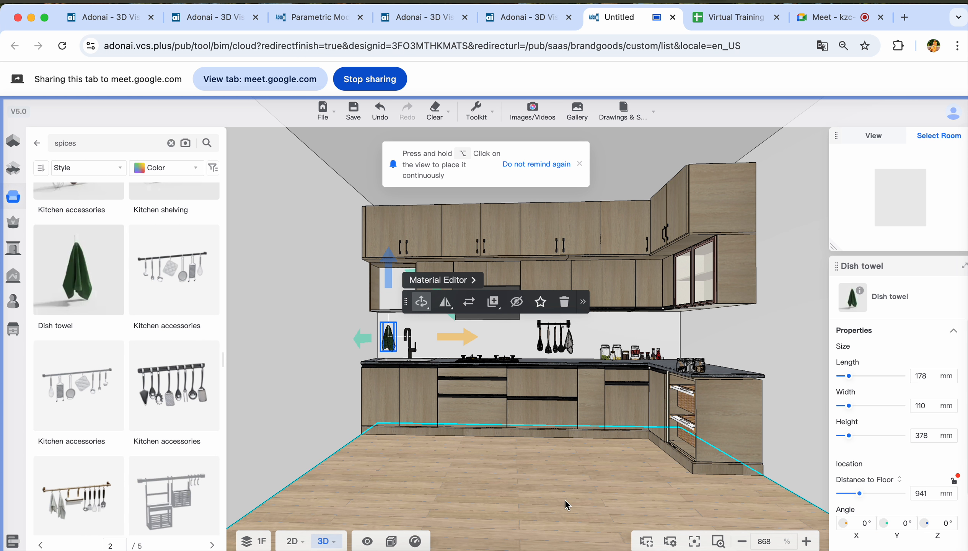
Raise the Aluminum Spice Rack to about 844 mm above the floor and slide it along the back wall to beside the stove
{"action": "scroll", "coordinate": [594, 509], "scroll_direction": "up", "scroll_amount": 5}
{"action": "scroll", "coordinate": [531, 480], "scroll_direction": "up", "scroll_amount": 10}
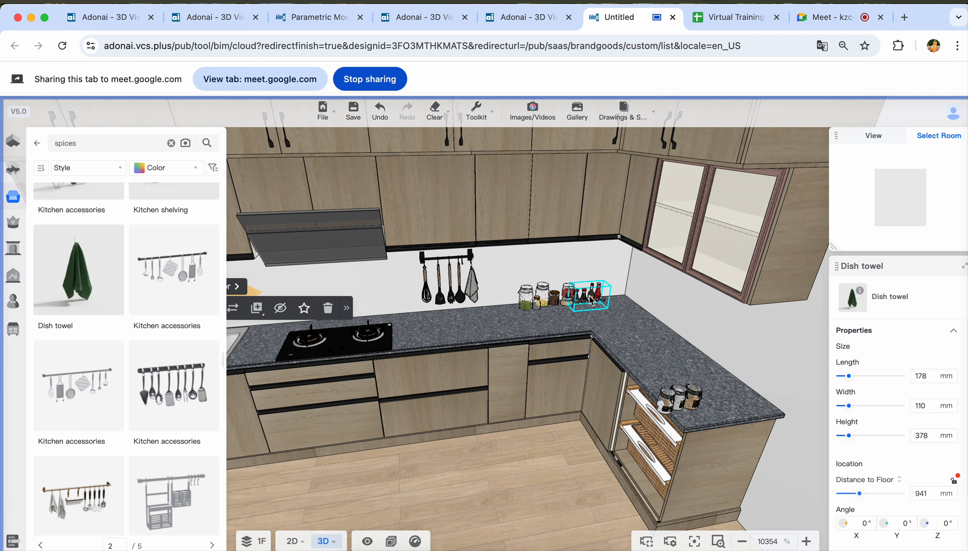
{"action": "left_click", "coordinate": [592, 301]}
{"action": "left_click_drag", "start_coordinate": [597, 252], "coordinate": [599, 232]}
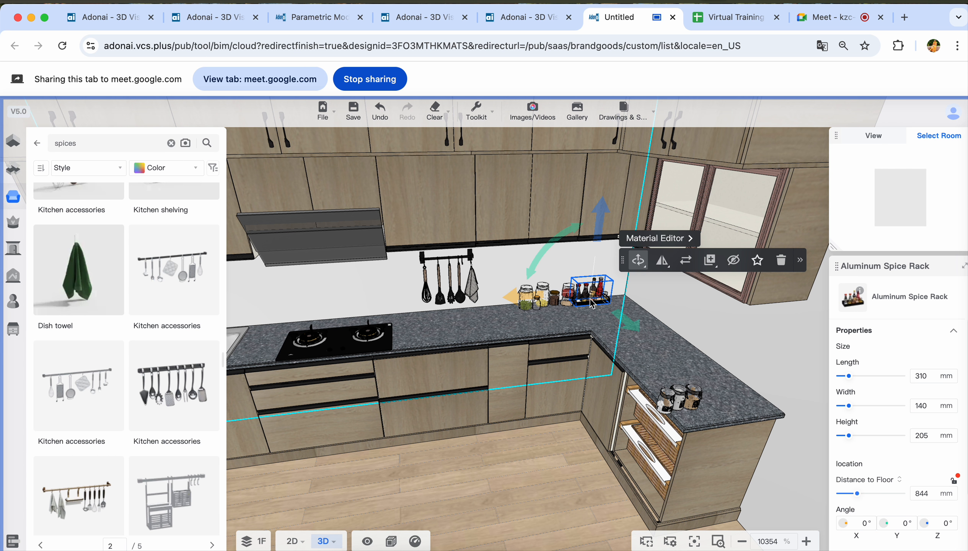
{"action": "left_click_drag", "start_coordinate": [516, 302], "coordinate": [352, 305]}
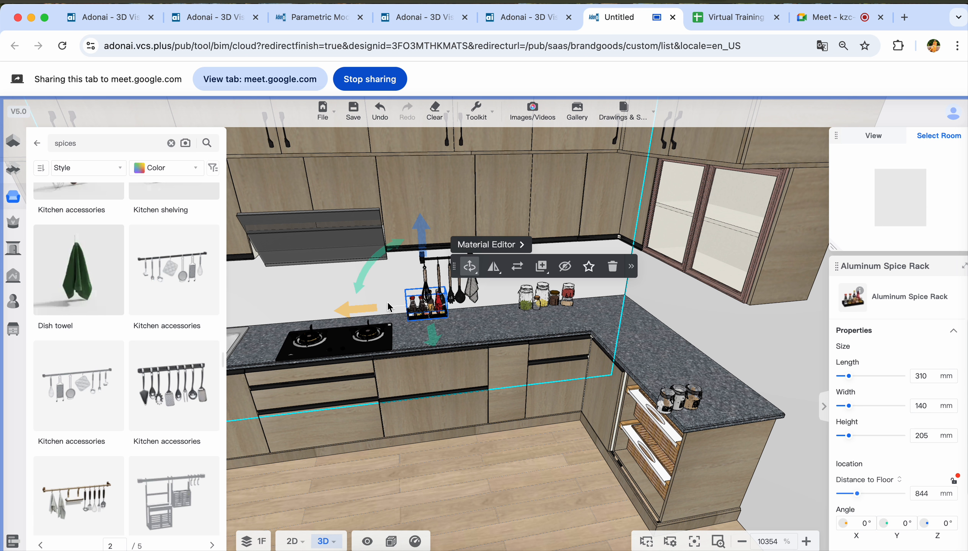
Enlarge the Aluminum Spice Rack to about 431 × 195 × 286 mm and adjust its position beside the stove
{"action": "key", "text": "space"}
{"action": "key", "text": "space"}
{"action": "left_click_drag", "start_coordinate": [465, 305], "coordinate": [493, 307]}
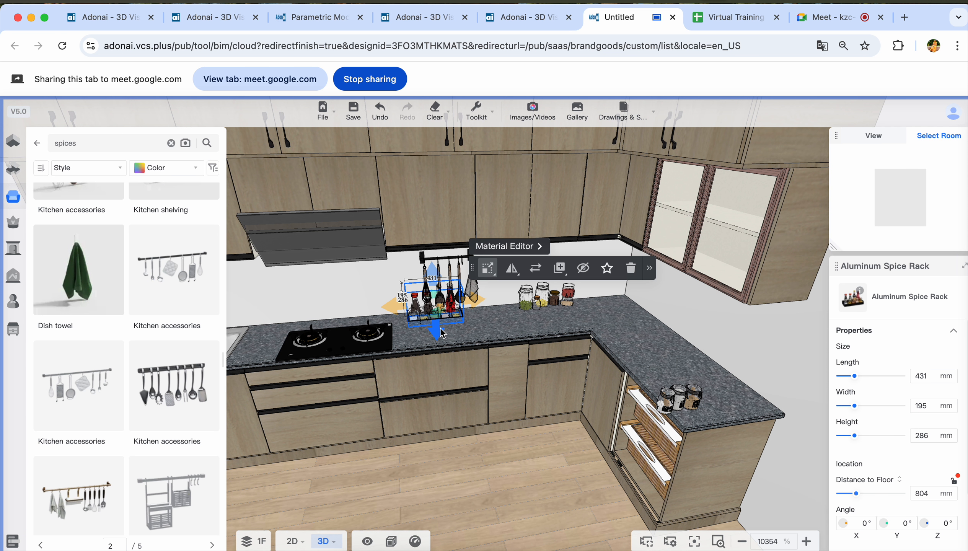
{"action": "left_click_drag", "start_coordinate": [444, 335], "coordinate": [450, 352]}
Shift the hanging utensil Hook along the back wall toward the corner, clear of the spice rack
{"action": "left_click", "coordinate": [470, 291]}
{"action": "left_click_drag", "start_coordinate": [395, 287], "coordinate": [442, 290]}
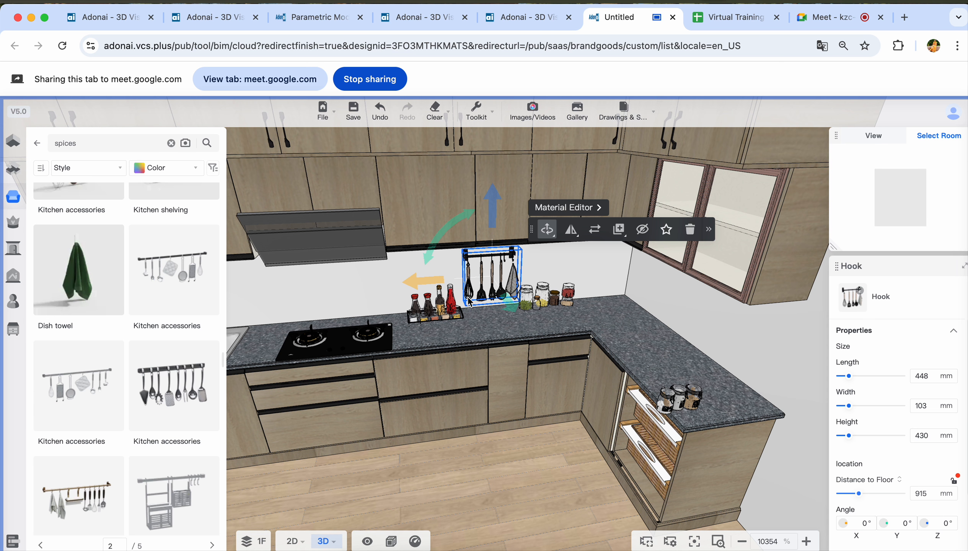
Rotate the Kitchen Spice Storage Container to −84° and move it inside the glass-door wall cabinet, about 1690 mm above the floor
{"action": "left_click", "coordinate": [555, 302]}
{"action": "left_click_drag", "start_coordinate": [538, 337], "coordinate": [502, 307]}
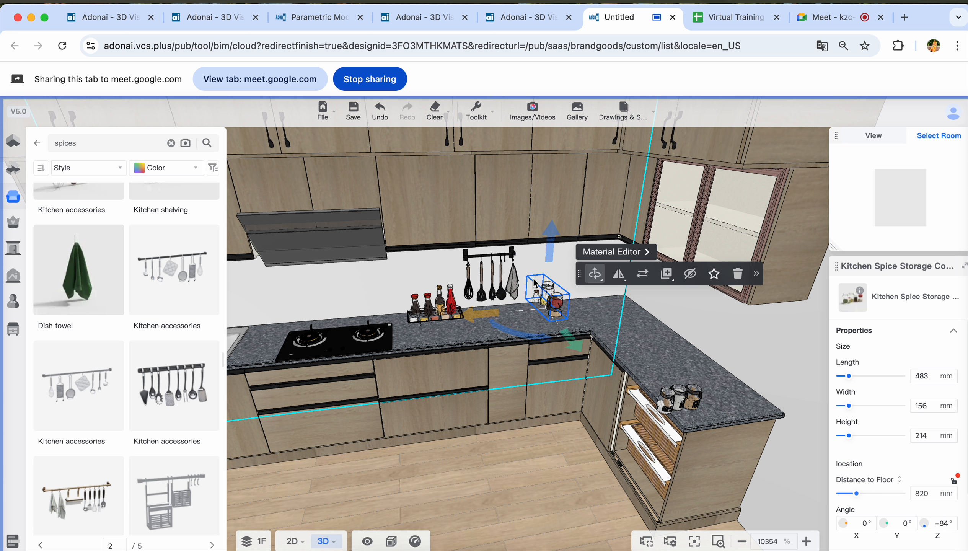
{"action": "mouse_move", "coordinate": [546, 257]}
{"action": "right_mouse_down"}
{"action": "mouse_move", "coordinate": [563, 221]}
{"action": "mouse_move", "coordinate": [569, 270]}
{"action": "mouse_move", "coordinate": [558, 267]}
{"action": "right_mouse_up"}
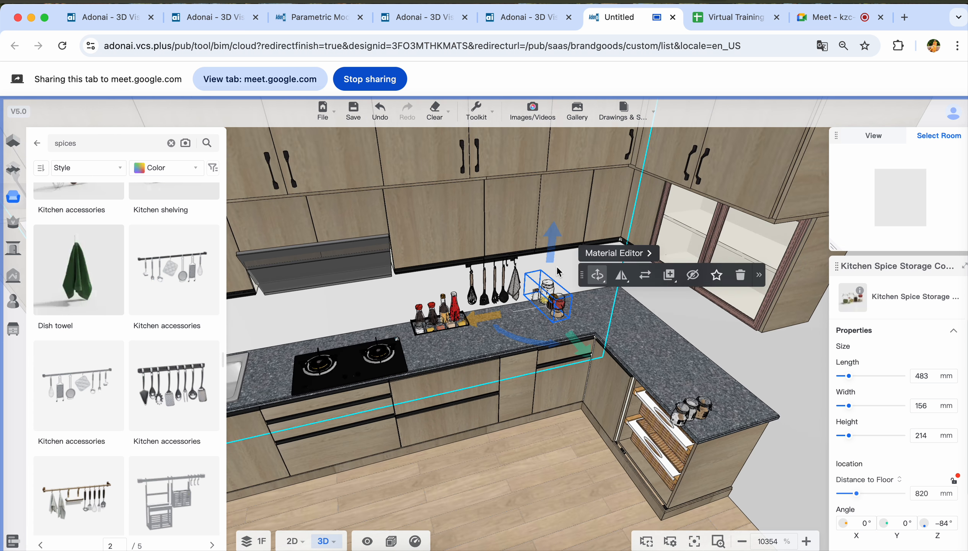
{"action": "left_click_drag", "start_coordinate": [553, 248], "coordinate": [566, 296]}
{"action": "left_click_drag", "start_coordinate": [579, 345], "coordinate": [623, 378]}
{"action": "left_click_drag", "start_coordinate": [625, 333], "coordinate": [653, 230]}
{"action": "left_click_drag", "start_coordinate": [581, 283], "coordinate": [686, 240]}
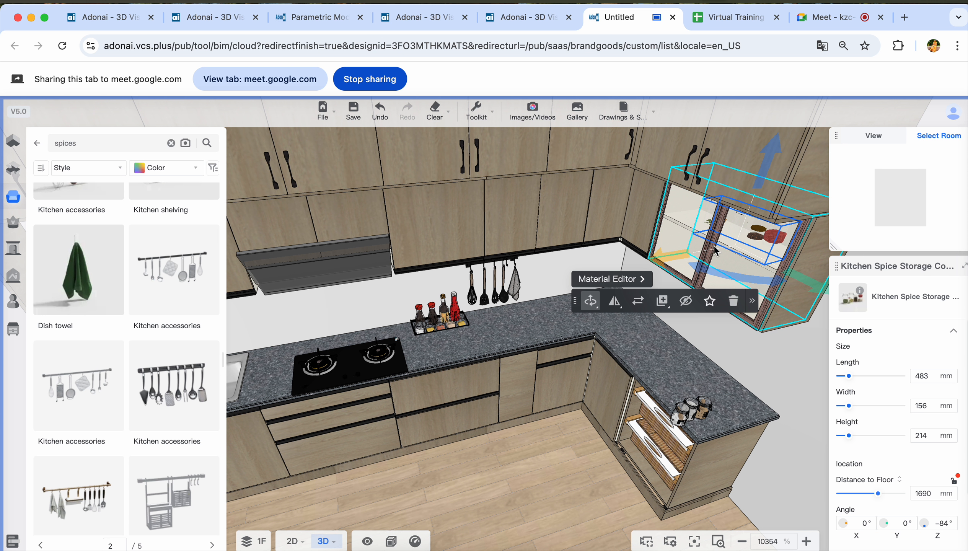
{"action": "left_click_drag", "start_coordinate": [669, 369], "coordinate": [725, 348]}
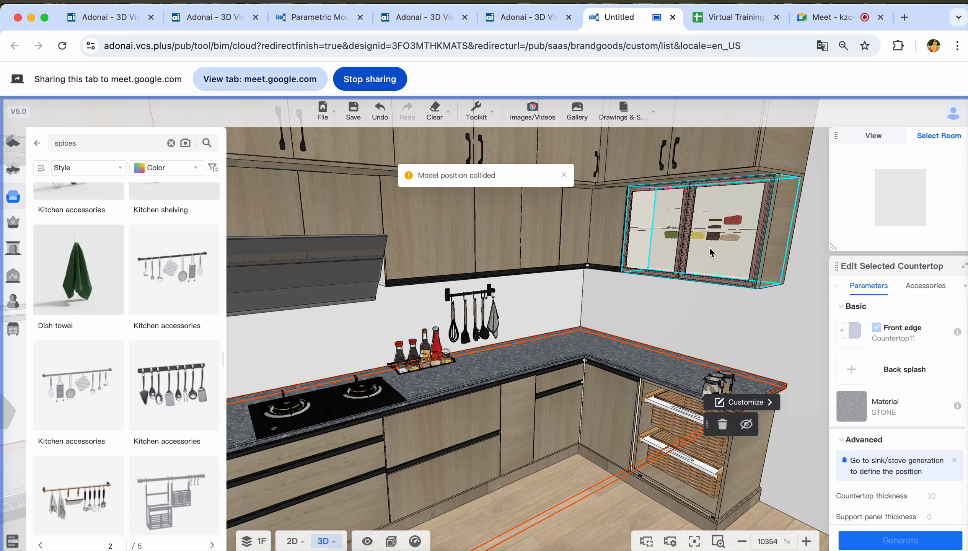
{"action": "left_click", "coordinate": [715, 225]}
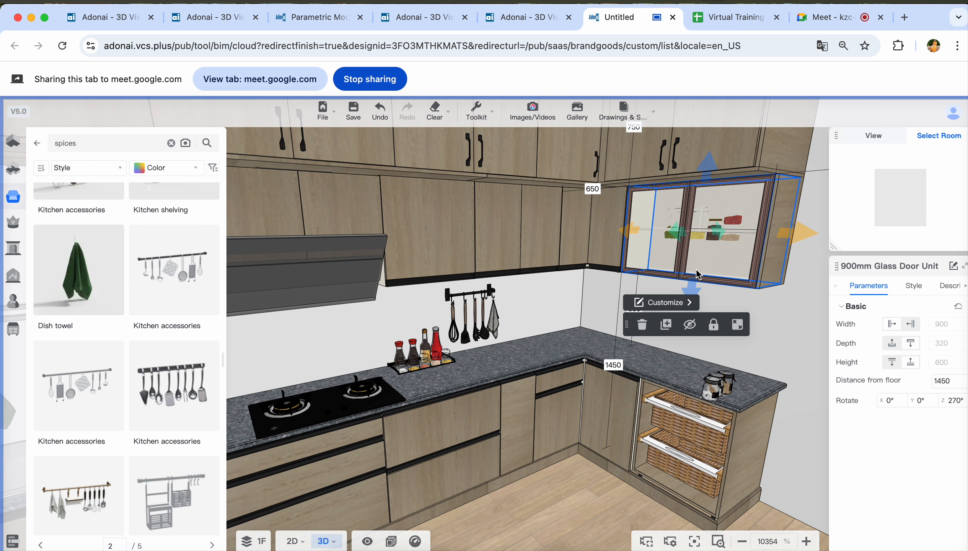
{"action": "key", "text": "super+o"}
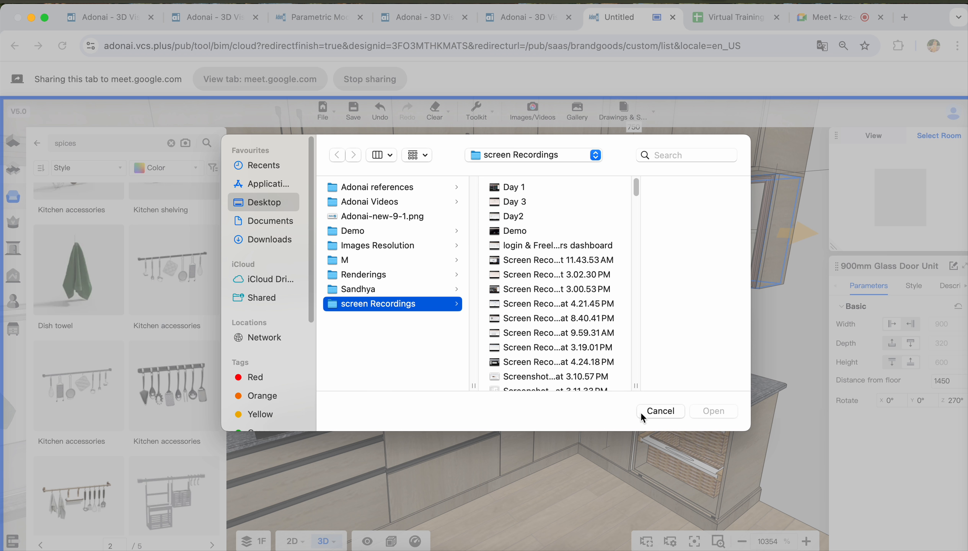
{"action": "left_click", "coordinate": [660, 411]}
{"action": "left_click", "coordinate": [524, 526]}
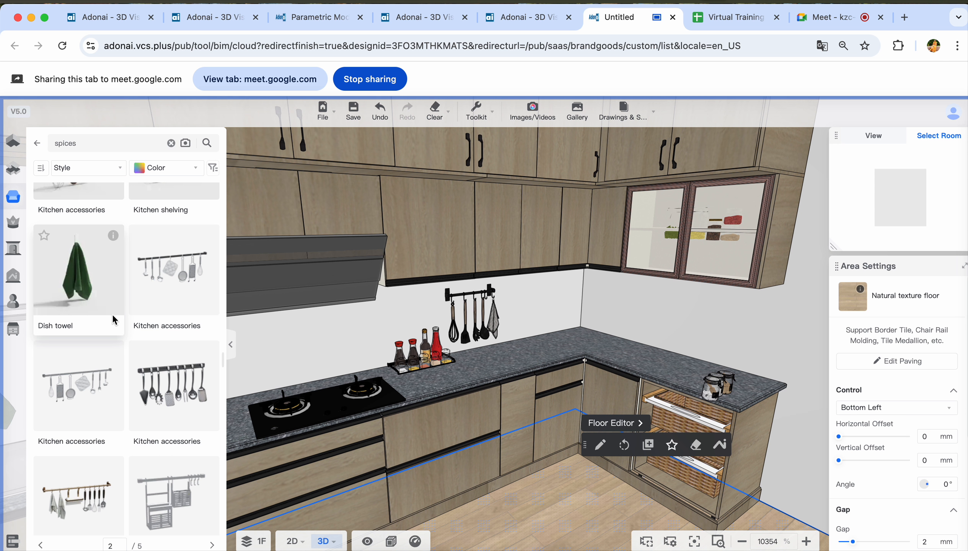
Move the Spice Jar set from the short countertop leg into the bottom of the glass-door cabinet, about 1488 mm above the floor
{"action": "left_click", "coordinate": [729, 389]}
{"action": "left_click_drag", "start_coordinate": [734, 315], "coordinate": [675, 404]}
{"action": "left_click_drag", "start_coordinate": [729, 319], "coordinate": [735, 208]}
{"action": "left_click_drag", "start_coordinate": [810, 276], "coordinate": [784, 274]}
{"action": "left_click_drag", "start_coordinate": [678, 274], "coordinate": [710, 269]}
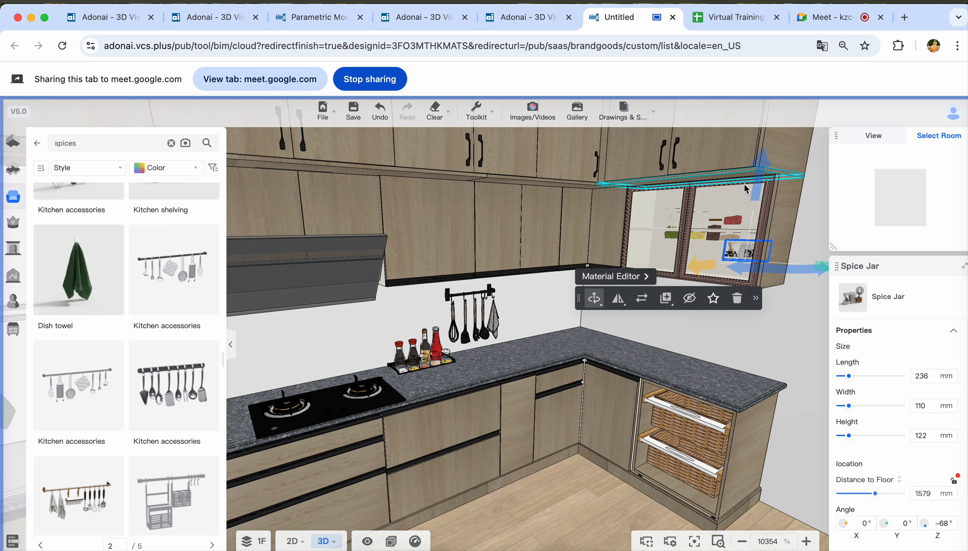
{"action": "left_click_drag", "start_coordinate": [754, 186], "coordinate": [758, 209]}
{"action": "left_click_drag", "start_coordinate": [822, 287], "coordinate": [790, 279]}
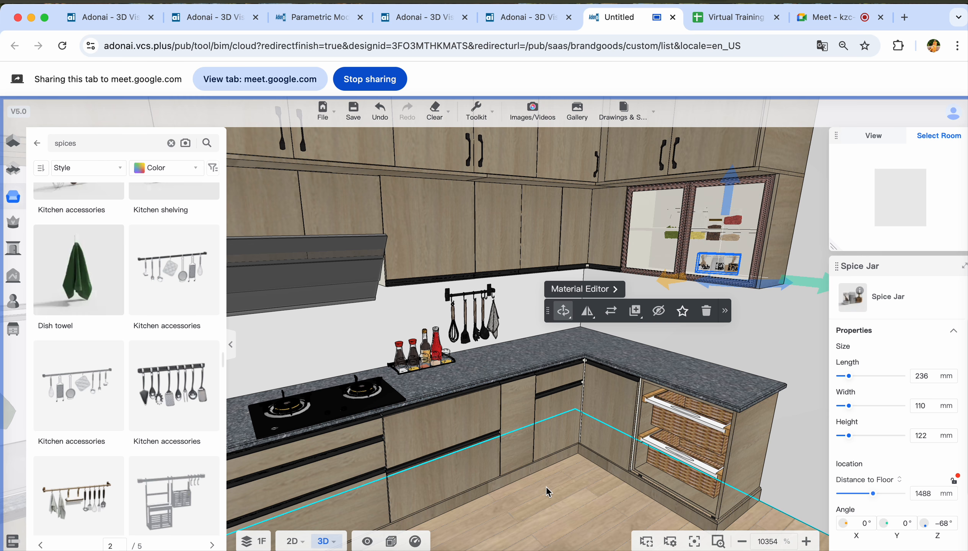
Search the library for "chopping board" and place the Chopping board with vegetables on the countertop's short leg near the corner
{"action": "left_click_drag", "start_coordinate": [549, 491], "coordinate": [534, 487]}
{"action": "left_click", "coordinate": [65, 145]}
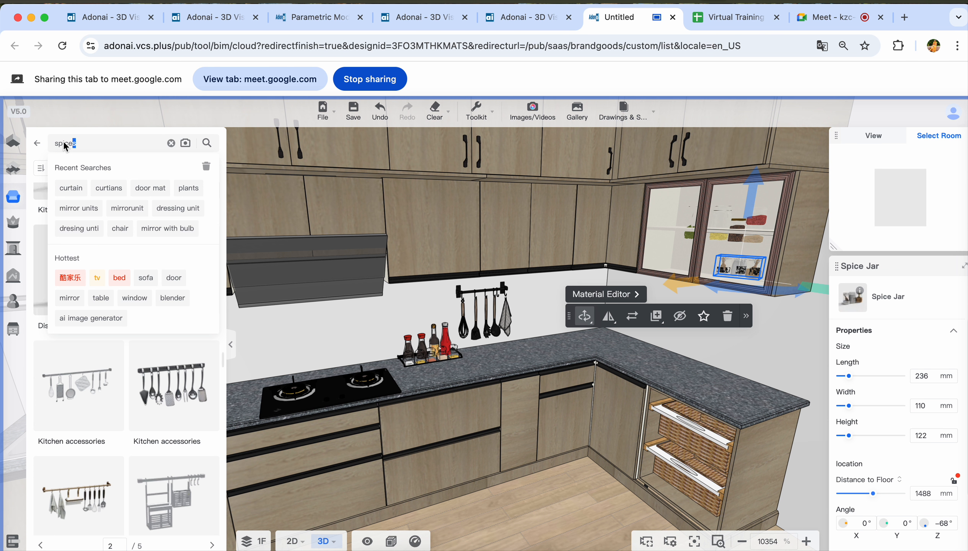
{"action": "key", "text": "BackSpace"}
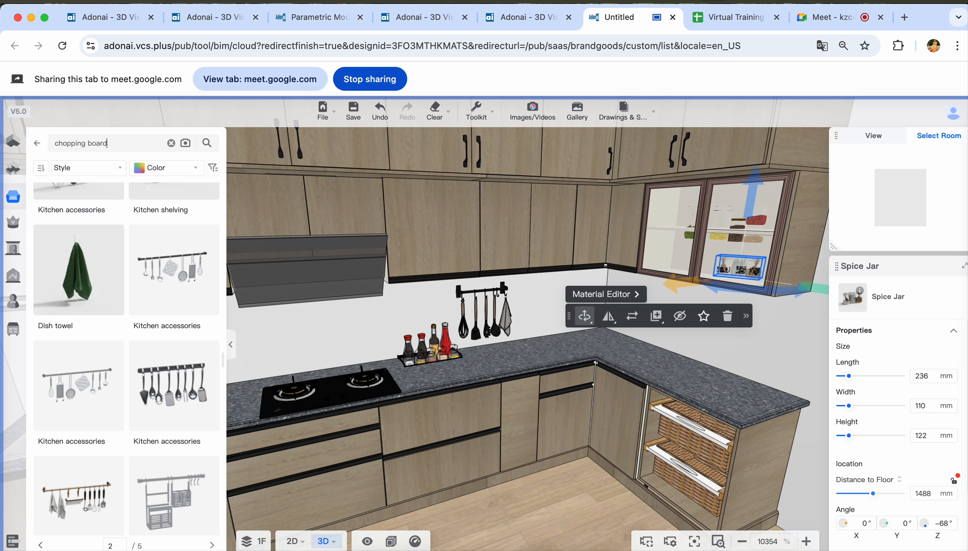
{"action": "key", "text": "Return"}
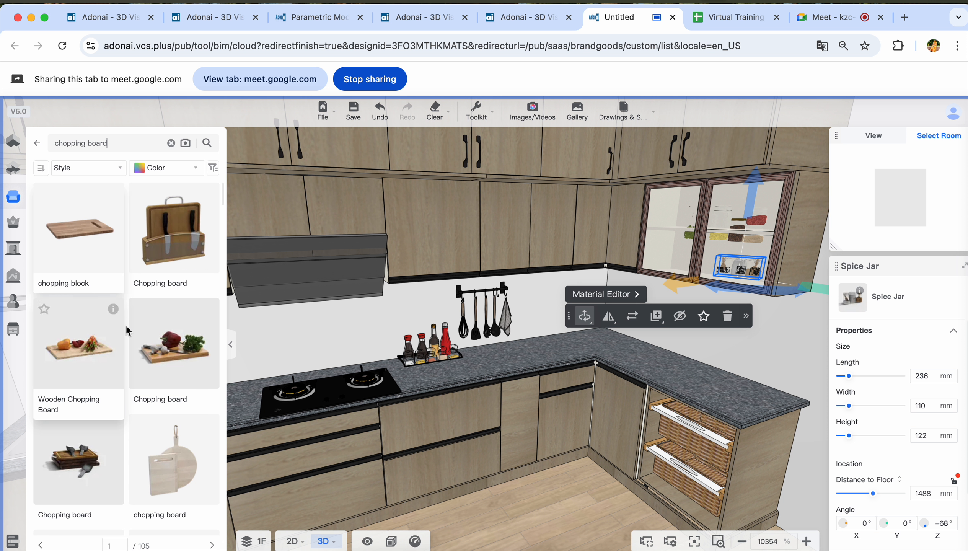
{"action": "scroll", "coordinate": [174, 307], "scroll_direction": "down", "scroll_amount": 1}
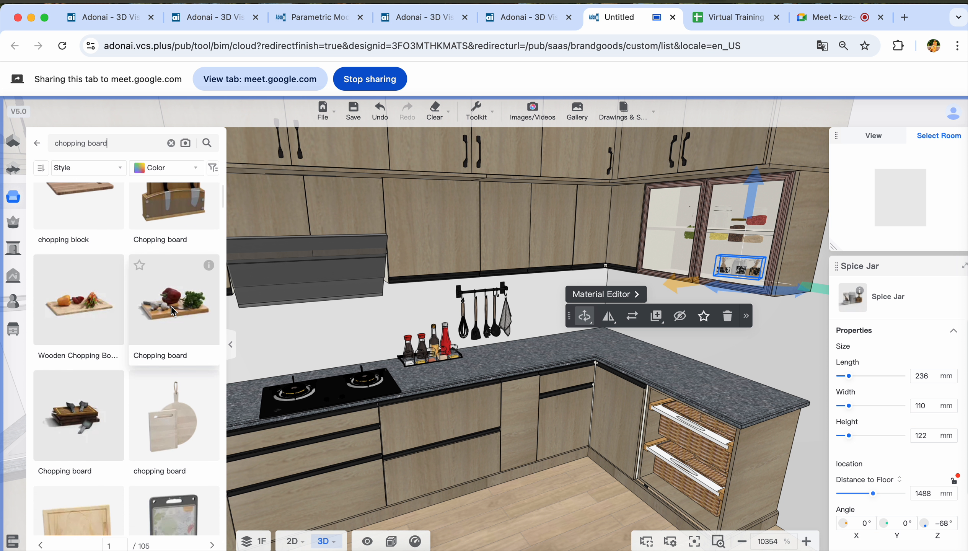
{"action": "left_click", "coordinate": [174, 307]}
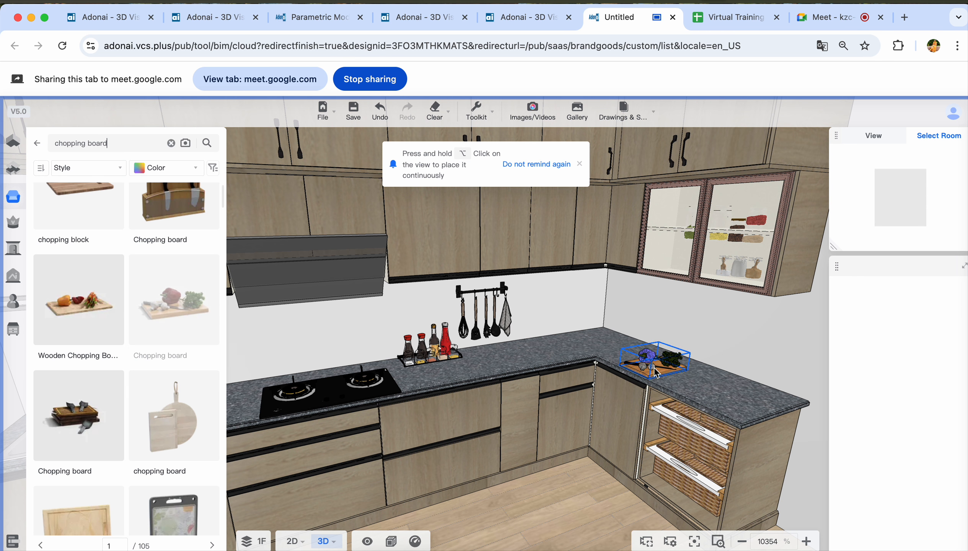
{"action": "left_click", "coordinate": [654, 372]}
Search the library for "rice cooker" and place the white Rice cooker 2 in the countertop's corner
{"action": "left_click", "coordinate": [95, 146]}
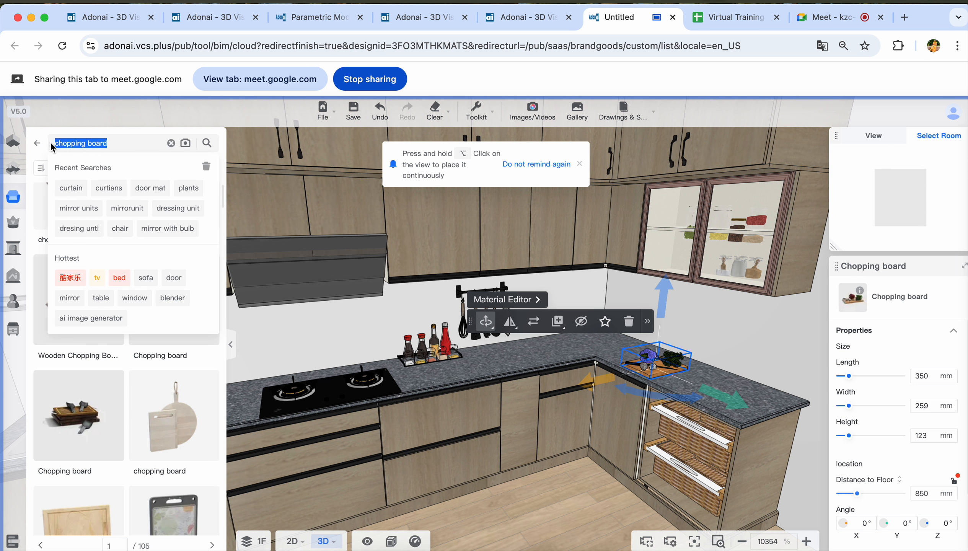
{"action": "key", "text": "BackSpace"}
{"action": "type", "text": "rice c"}
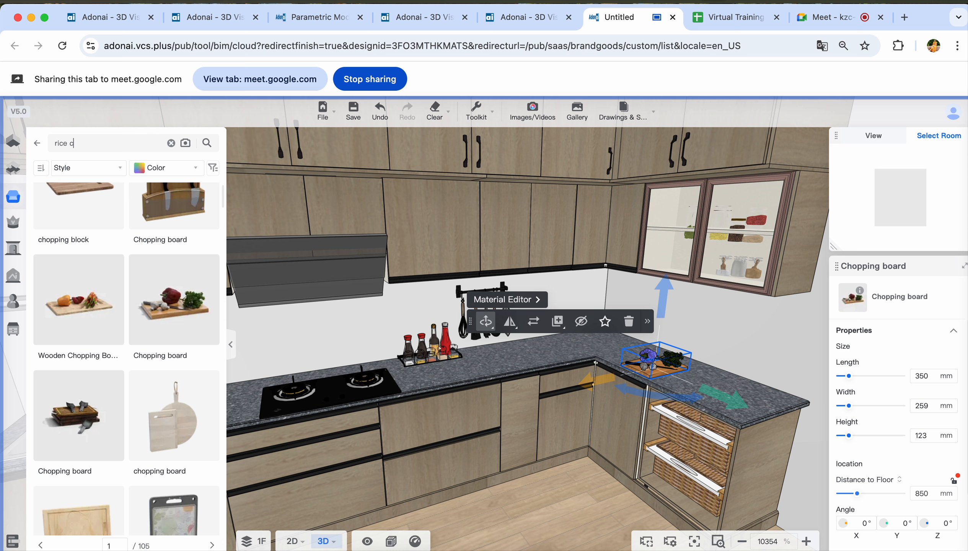
{"action": "type", "text": "ooker"}
{"action": "key", "text": "Return"}
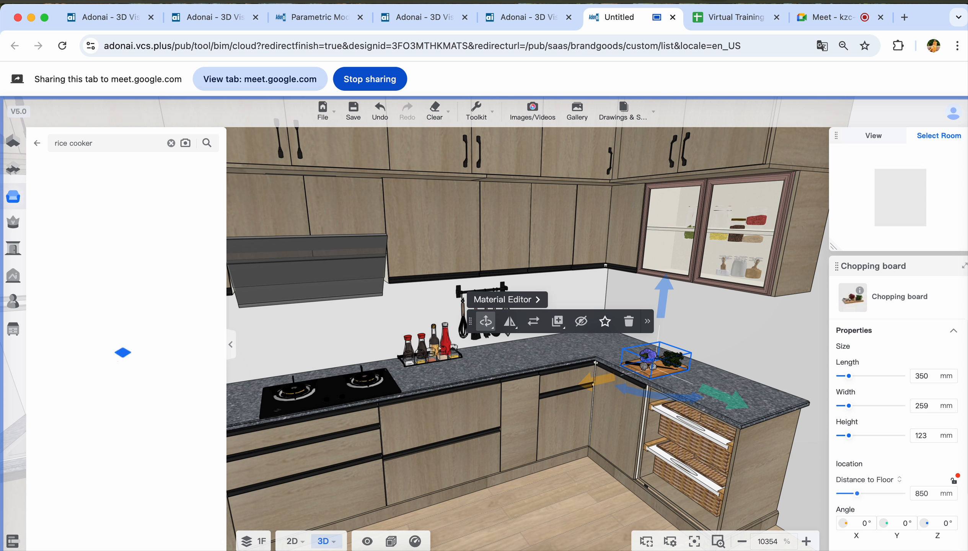
{"action": "scroll", "coordinate": [171, 369], "scroll_direction": "down", "scroll_amount": 2}
{"action": "left_click", "coordinate": [86, 305]}
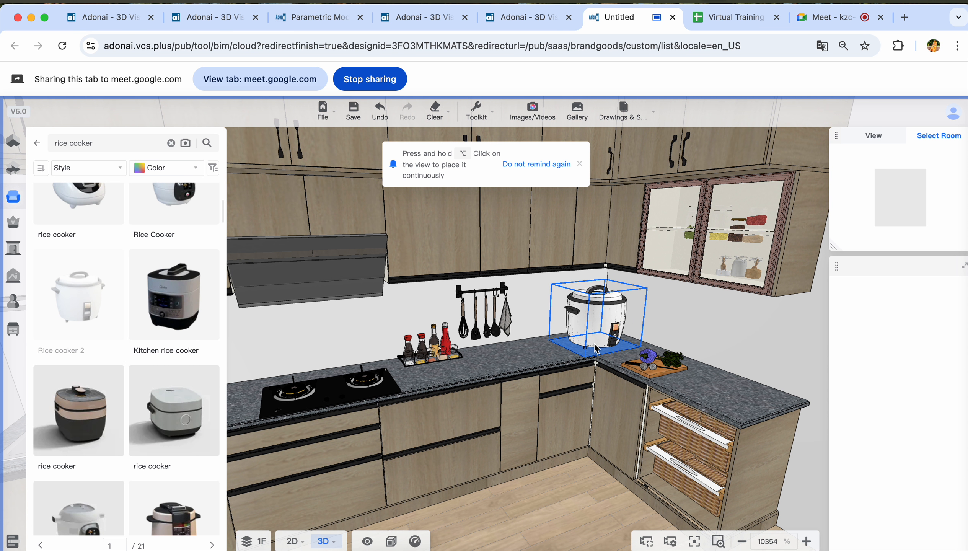
{"action": "left_click", "coordinate": [595, 349]}
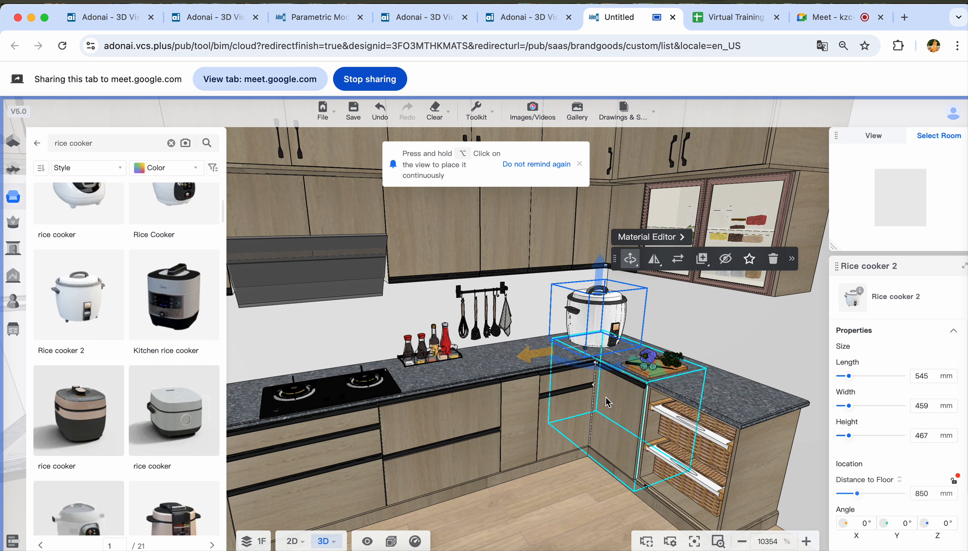
Scale the rice cooker down to about 432 × 364 × 369 mm
{"action": "left_click", "coordinate": [594, 323]}
{"action": "left_click_drag", "start_coordinate": [601, 278], "coordinate": [604, 294]}
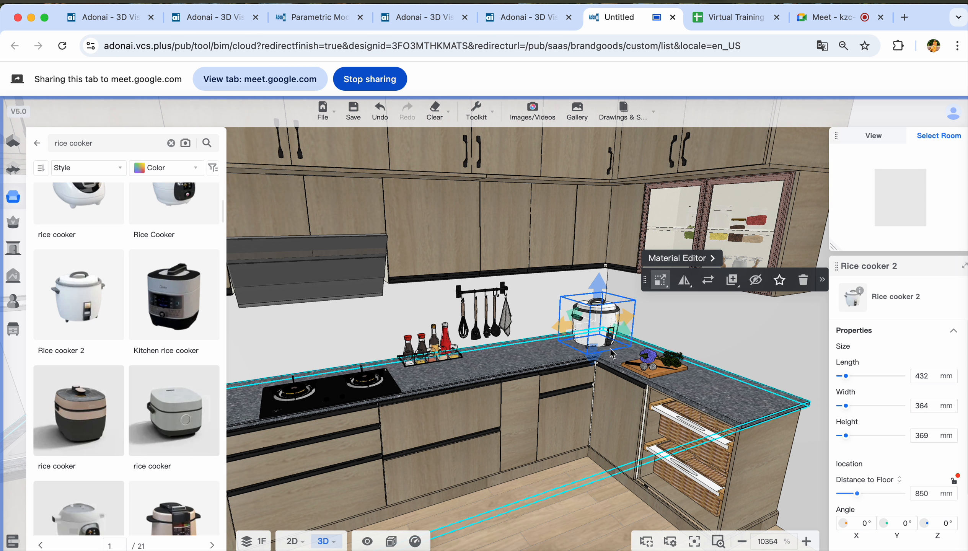
Rotate the rice cooker to about −71° around its vertical axis and shift it about 159 mm along the countertop in the corner
{"action": "key", "text": "space"}
{"action": "left_click_drag", "start_coordinate": [601, 371], "coordinate": [551, 353]}
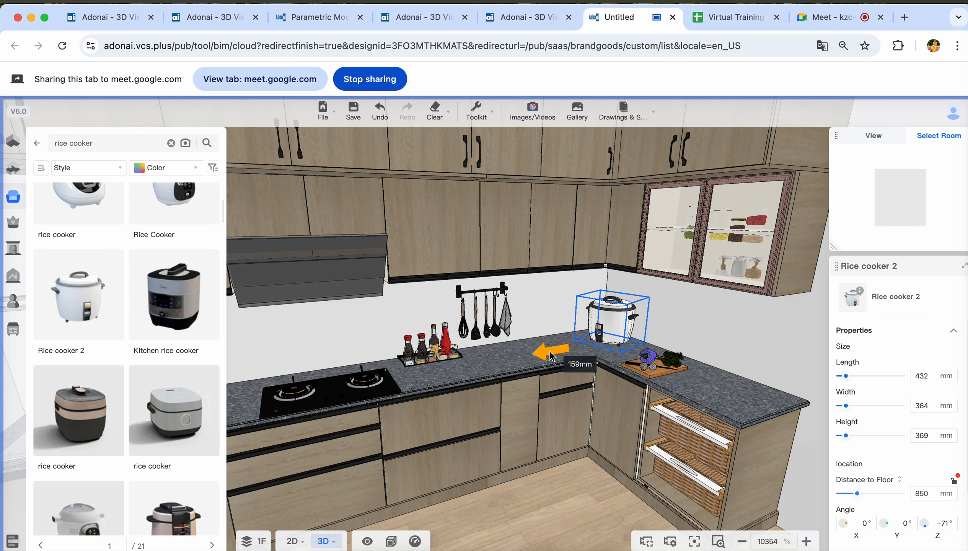
{"action": "left_click_drag", "start_coordinate": [606, 478], "coordinate": [562, 492]}
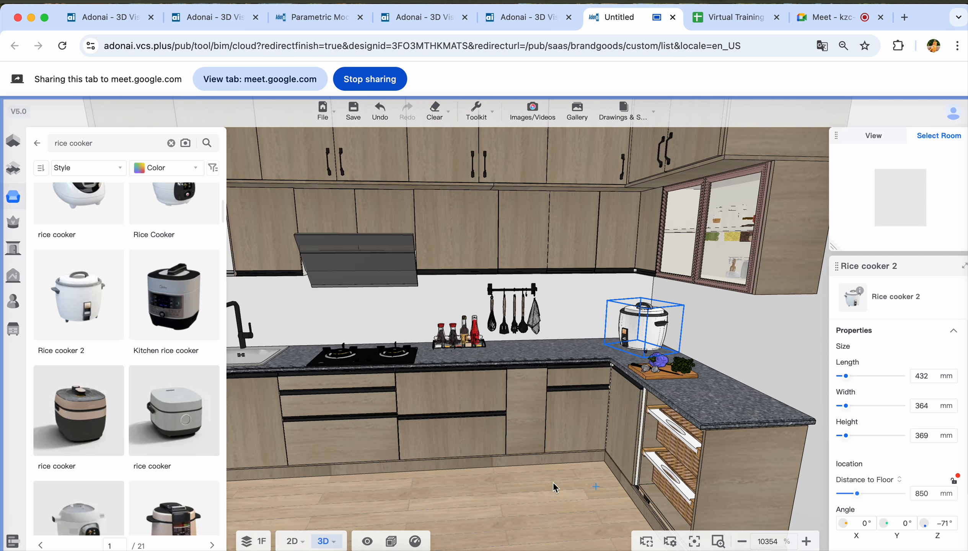
{"action": "right_click_drag", "start_coordinate": [434, 481], "coordinate": [501, 468]}
{"action": "left_click_drag", "start_coordinate": [501, 470], "coordinate": [534, 489]}
{"action": "right_click_drag", "start_coordinate": [556, 469], "coordinate": [491, 466]}
{"action": "left_click_drag", "start_coordinate": [491, 466], "coordinate": [516, 468]}
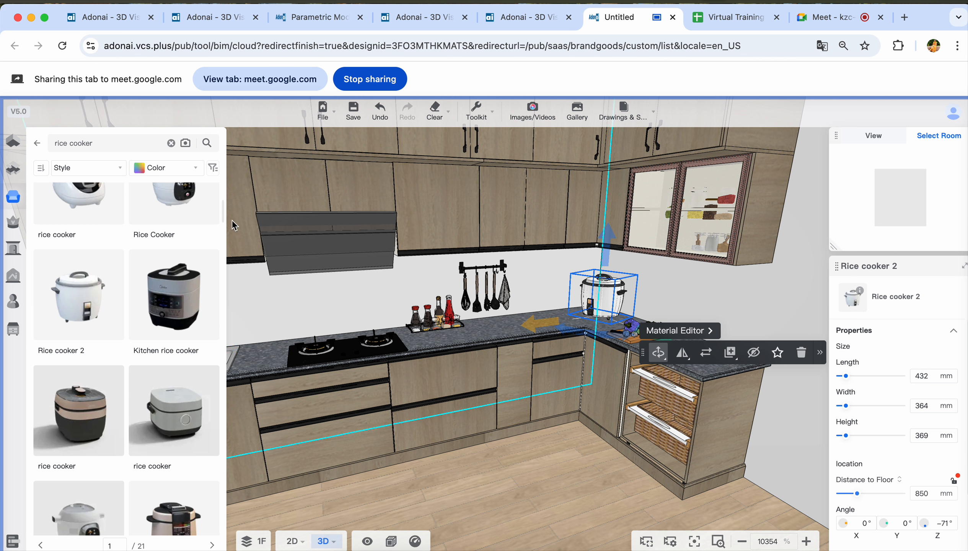
Switch to the Kitchen & Bath design tool and open the cabinet doors
{"action": "mouse_move", "coordinate": [18, 281]}
{"action": "left_click", "coordinate": [9, 330]}
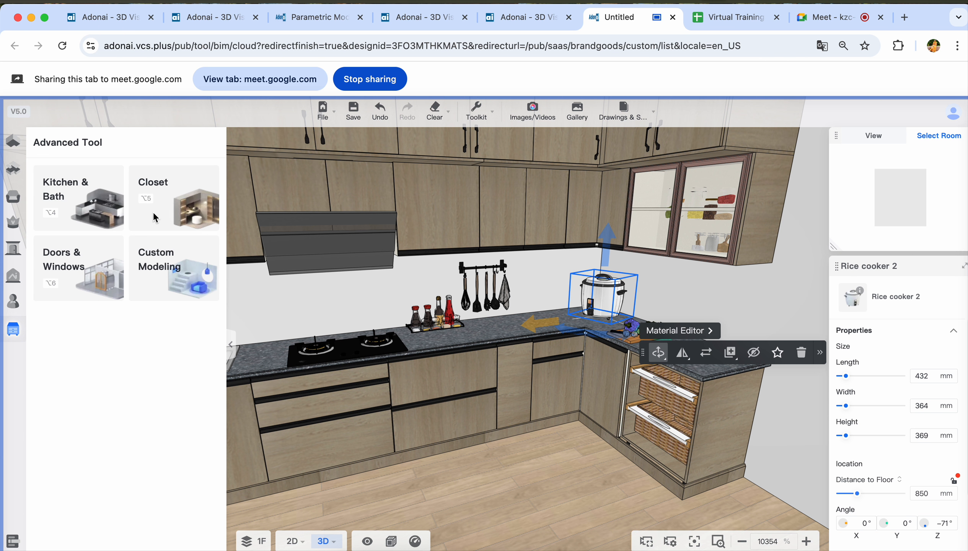
{"action": "left_click", "coordinate": [95, 208]}
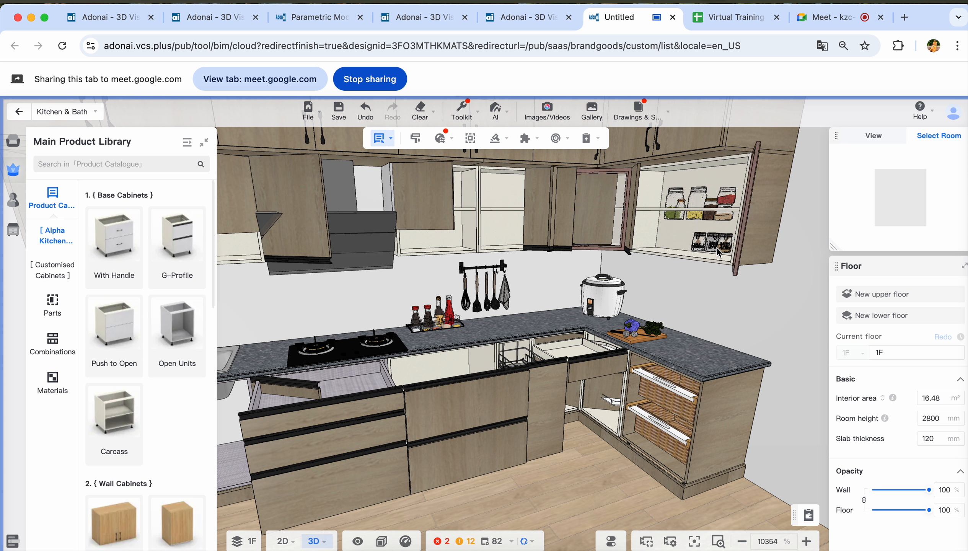
Scale the Kitchen Spice Storage containers down to about 422 × 136 × 187 mm and reposition them on the glass-door cabinet's upper shelf
{"action": "left_click", "coordinate": [706, 170]}
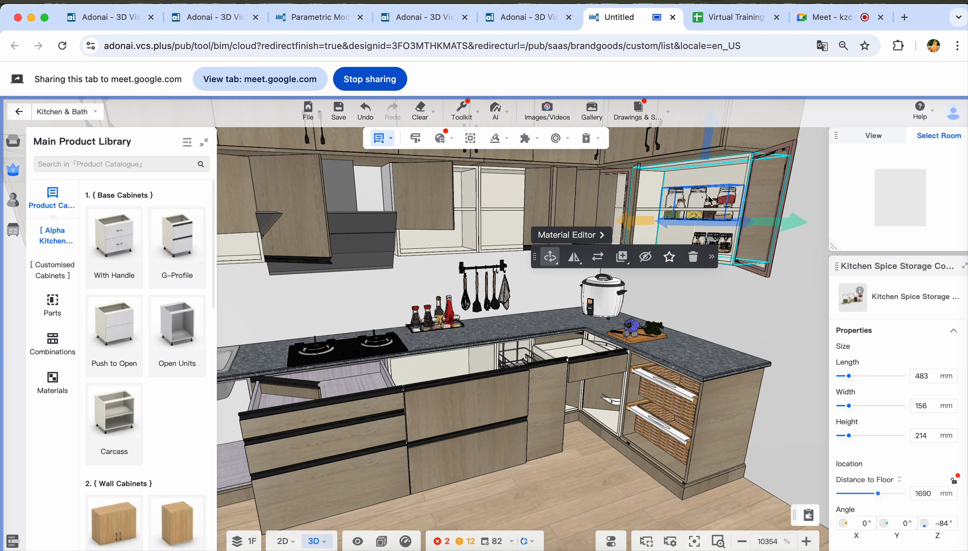
{"action": "left_click", "coordinate": [708, 188]}
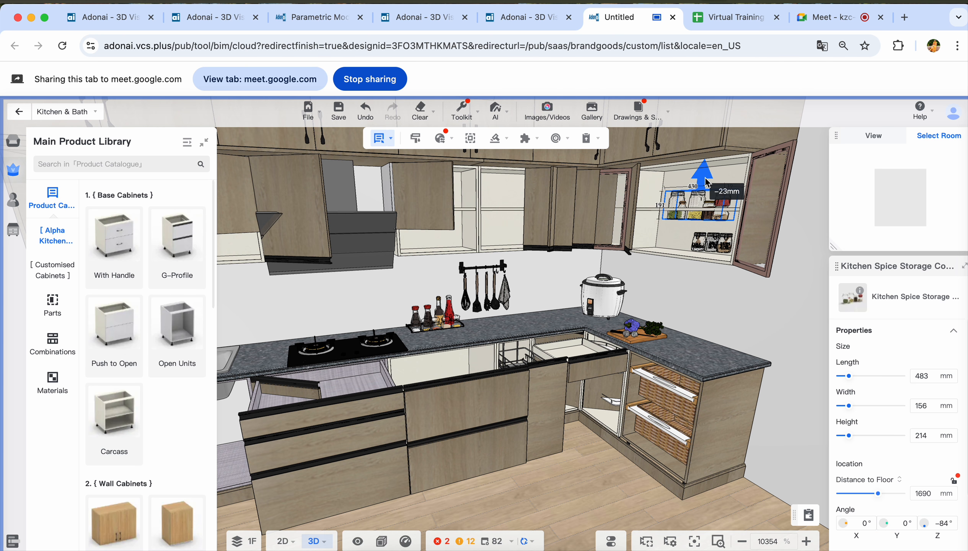
{"action": "left_click", "coordinate": [703, 192]}
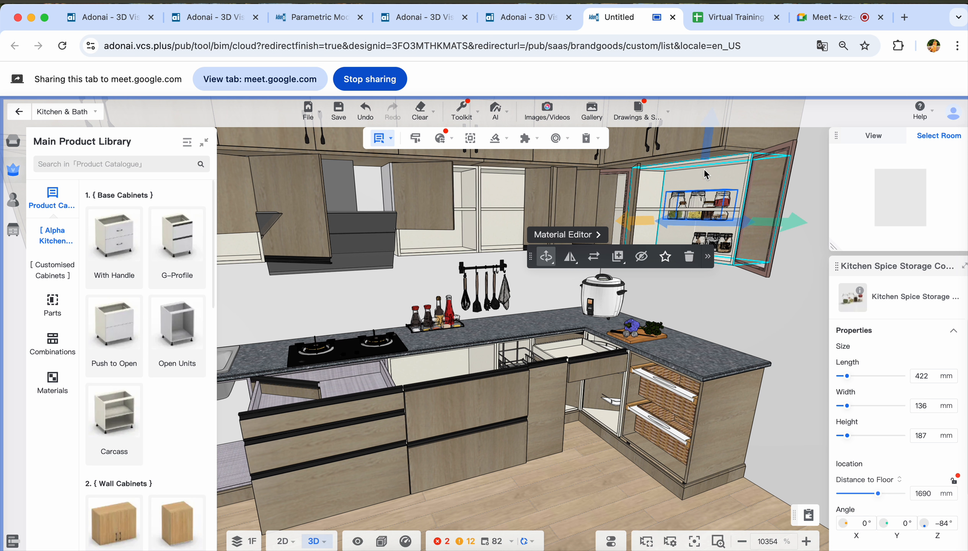
{"action": "left_click_drag", "start_coordinate": [706, 156], "coordinate": [709, 145]}
{"action": "mouse_move", "coordinate": [653, 207]}
{"action": "left_mouse_down"}
{"action": "mouse_move", "coordinate": [623, 209]}
{"action": "mouse_move", "coordinate": [637, 209]}
{"action": "left_mouse_up"}
{"action": "key", "text": "Escape"}
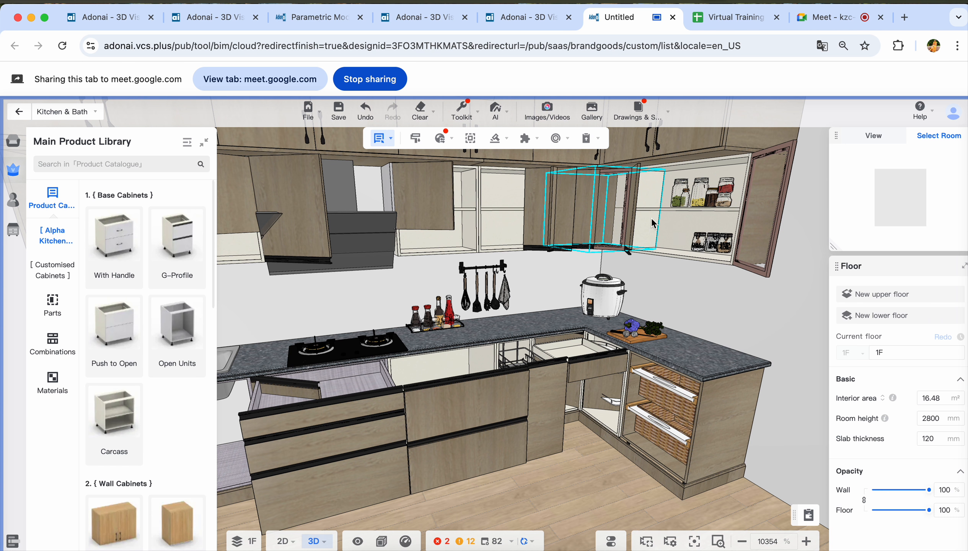
Scale the Spice Jar set in the glass-door cabinet up to about 349 × 162 × 180 mm and rotate it to −76°
{"action": "left_click", "coordinate": [710, 249]}
{"action": "left_click_drag", "start_coordinate": [654, 258], "coordinate": [636, 257]}
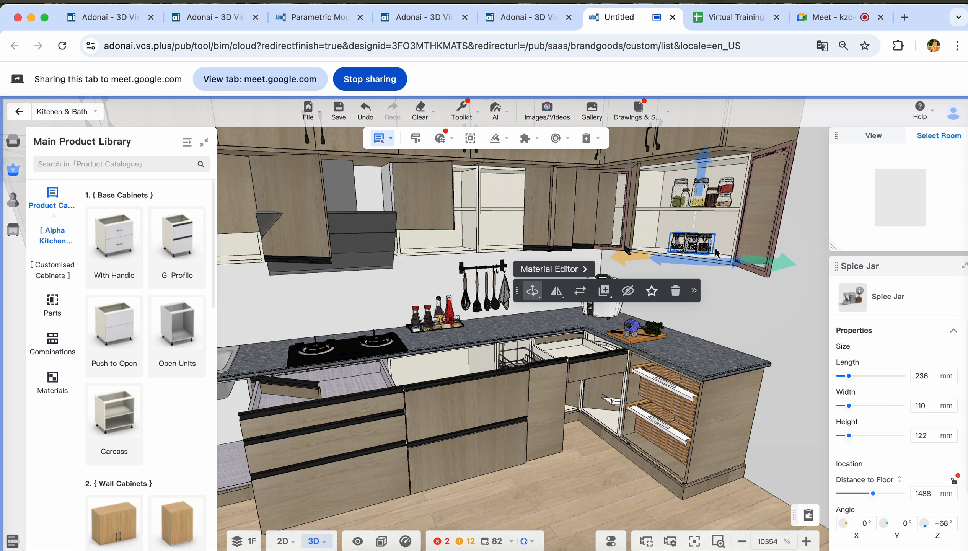
{"action": "left_click_drag", "start_coordinate": [698, 214], "coordinate": [699, 210]}
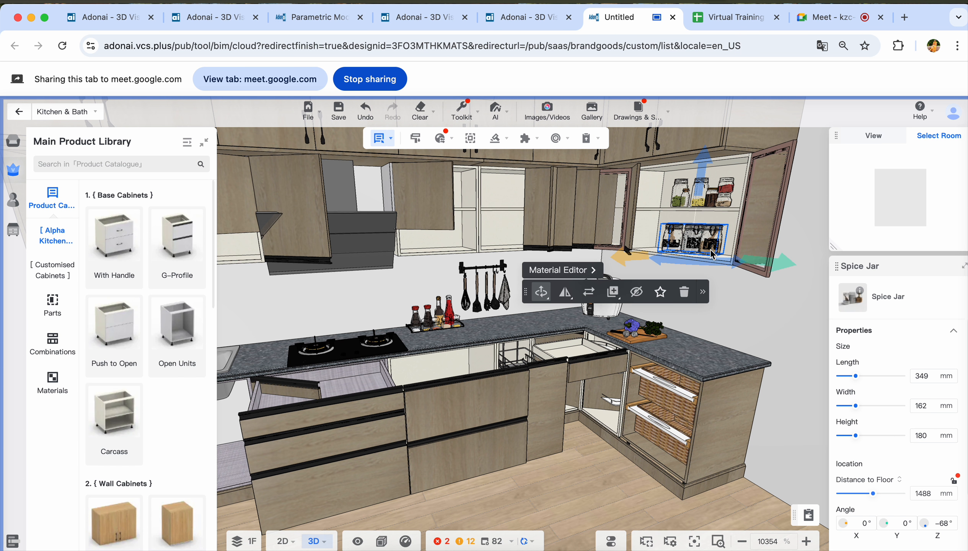
{"action": "left_click_drag", "start_coordinate": [706, 260], "coordinate": [691, 261]}
{"action": "left_click", "coordinate": [791, 289]}
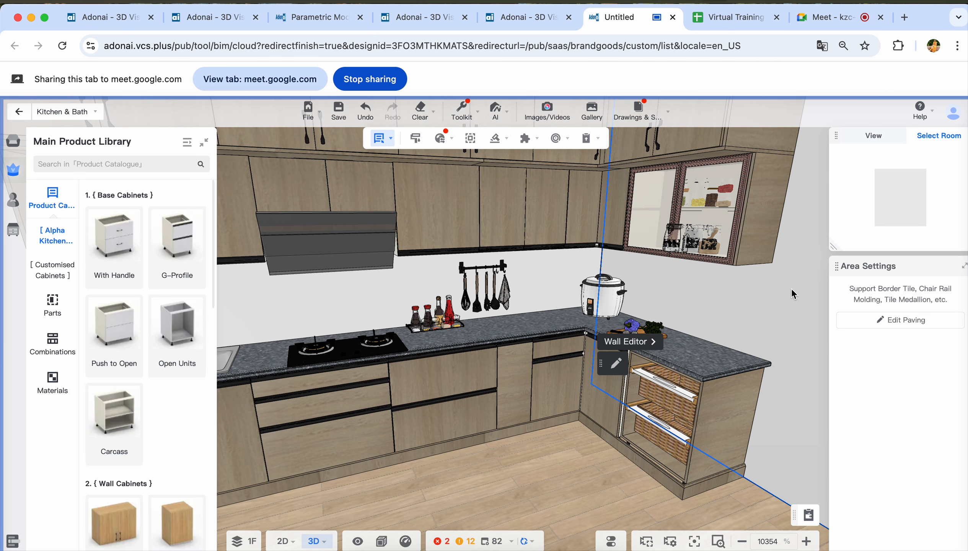
Rotate the Spice Jar set to −90° and position it in the bottom of the glass-door cabinet, 1471 mm above the floor
{"action": "left_click", "coordinate": [691, 244]}
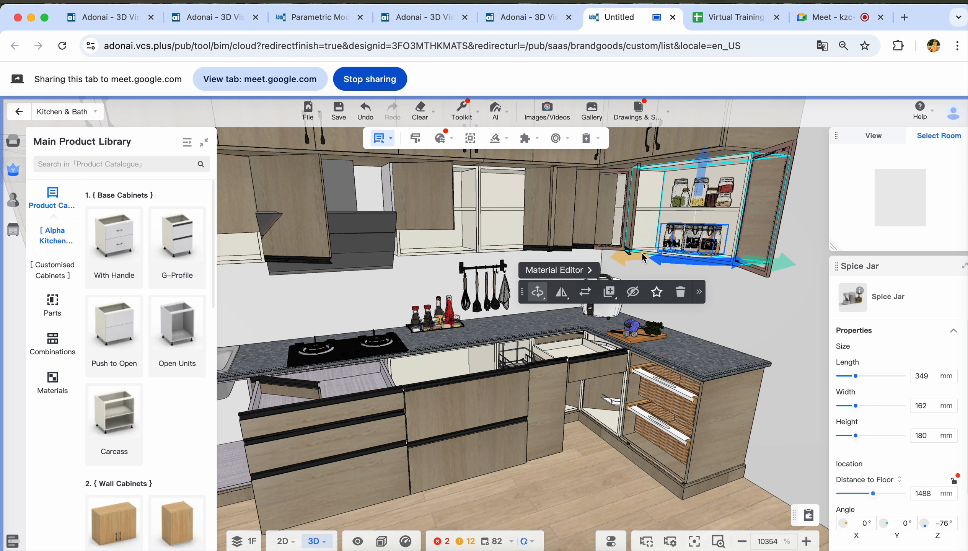
{"action": "left_click", "coordinate": [644, 254]}
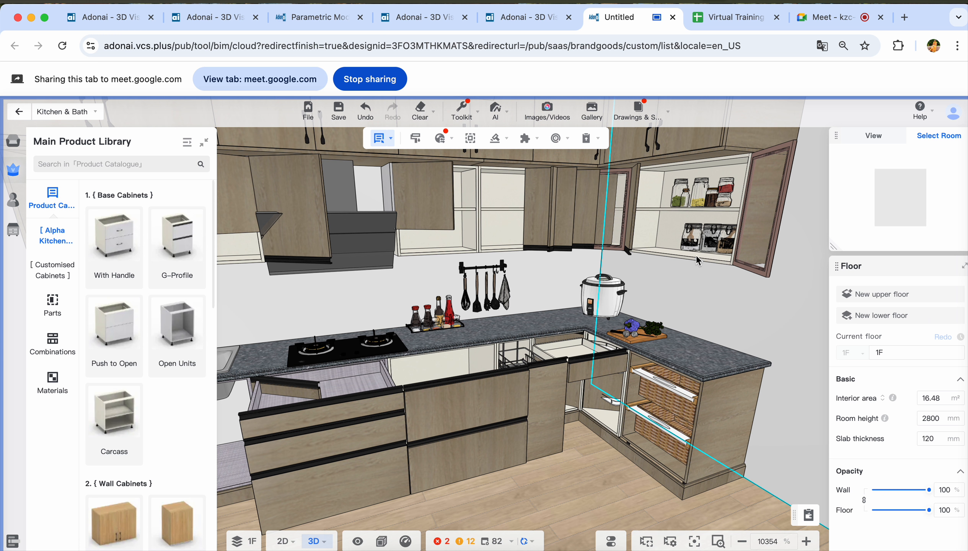
{"action": "left_click", "coordinate": [703, 248]}
{"action": "left_click_drag", "start_coordinate": [704, 260], "coordinate": [693, 261]}
{"action": "left_click_drag", "start_coordinate": [719, 179], "coordinate": [722, 186]}
{"action": "left_click", "coordinate": [656, 305]}
{"action": "left_click_drag", "start_coordinate": [712, 301], "coordinate": [730, 277]}
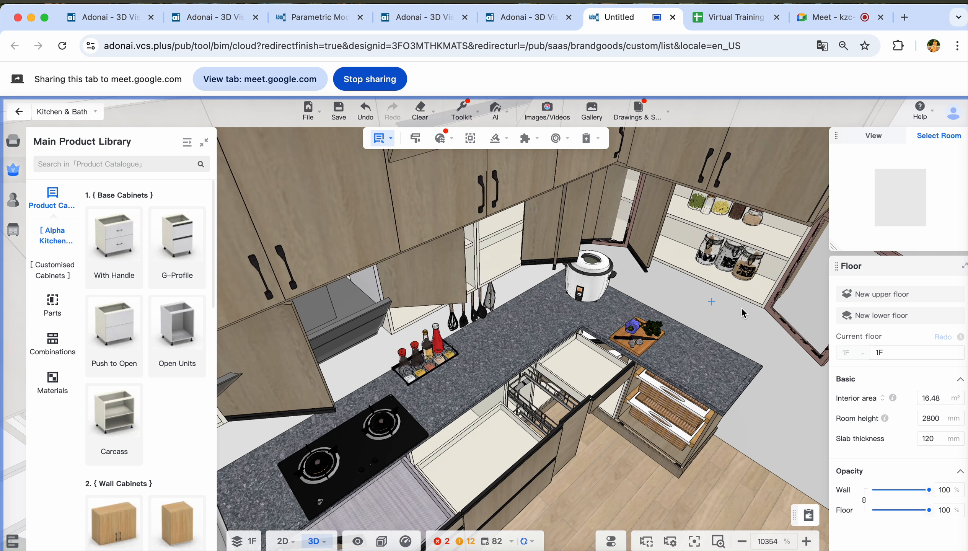
{"action": "left_click", "coordinate": [729, 271]}
{"action": "left_click_drag", "start_coordinate": [784, 300], "coordinate": [767, 290]}
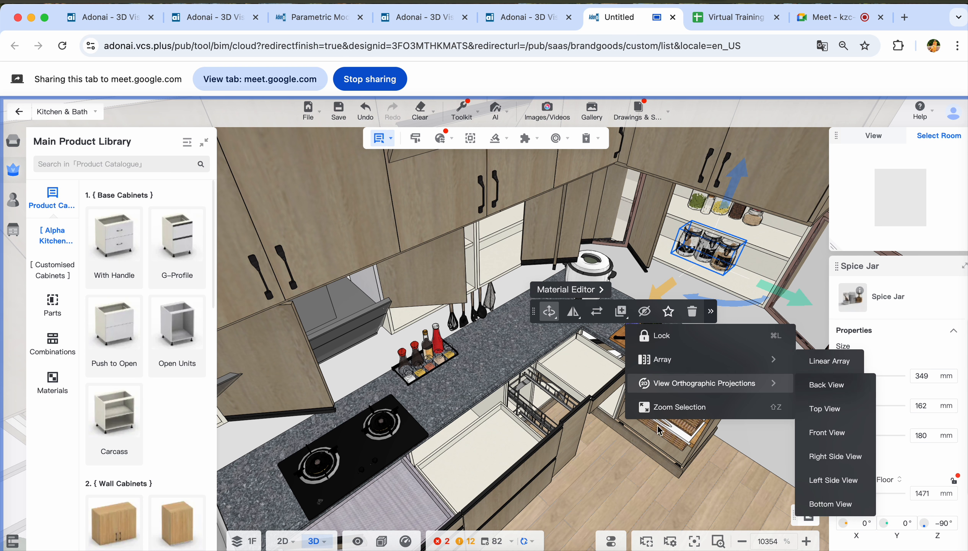
{"action": "left_click", "coordinate": [548, 403]}
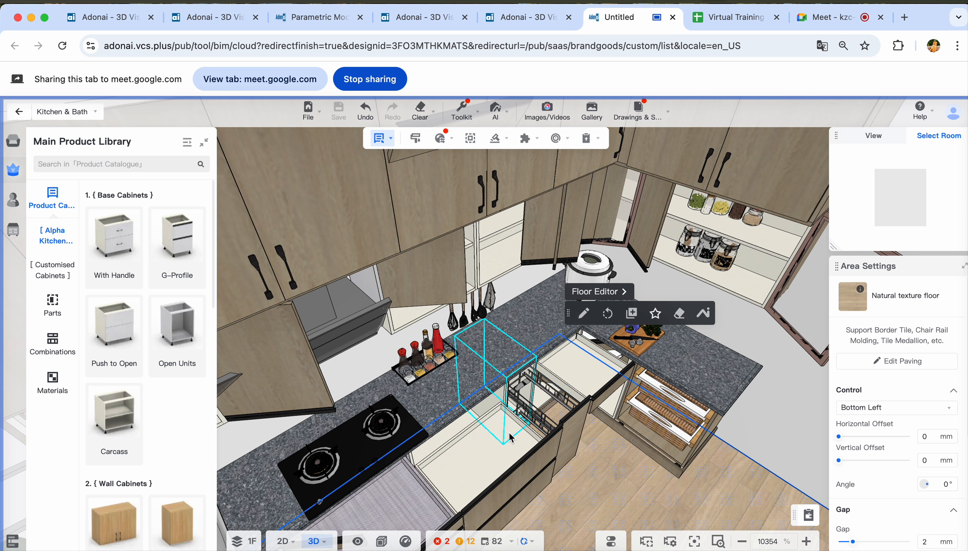
Examine the kitchen from several angles while opening and closing all cabinet doors and drawers
{"action": "left_click_drag", "start_coordinate": [642, 474], "coordinate": [641, 379]}
{"action": "scroll", "coordinate": [640, 379], "scroll_direction": "down", "scroll_amount": 1}
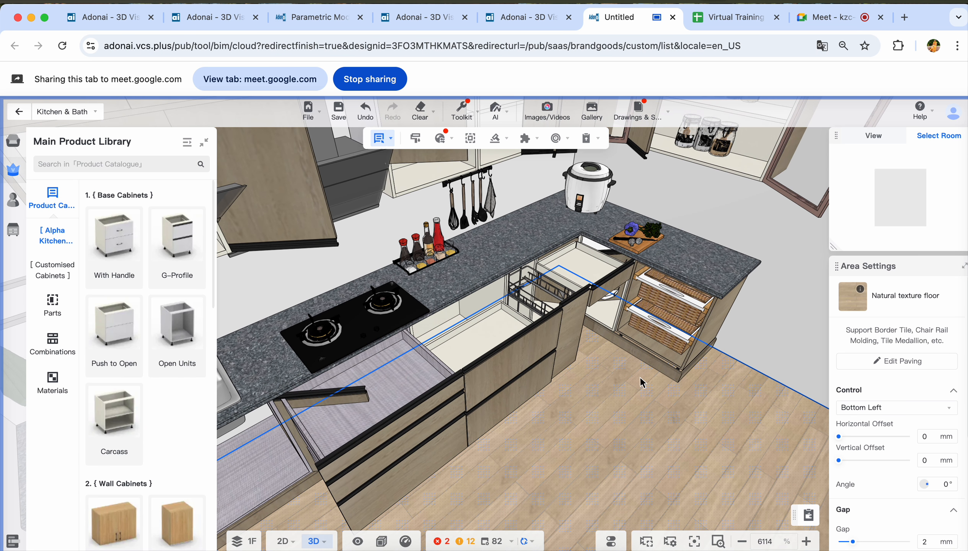
{"action": "key", "text": "o"}
{"action": "left_click_drag", "start_coordinate": [542, 417], "coordinate": [544, 393]}
{"action": "key", "text": "o"}
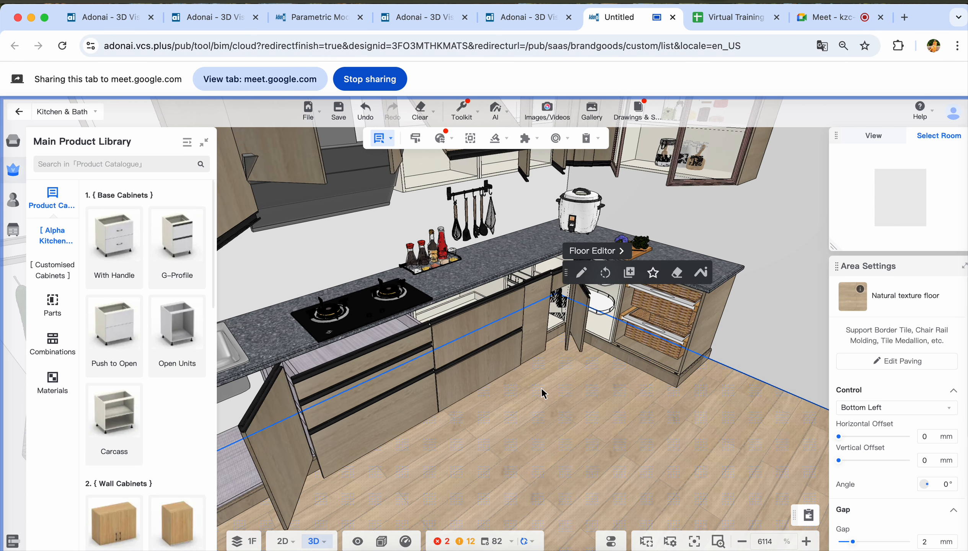
{"action": "right_click_drag", "start_coordinate": [623, 374], "coordinate": [594, 364]}
{"action": "left_click_drag", "start_coordinate": [578, 377], "coordinate": [557, 410]}
{"action": "scroll", "coordinate": [557, 364], "scroll_direction": "up", "scroll_amount": 2}
{"action": "scroll", "coordinate": [557, 364], "scroll_direction": "down", "scroll_amount": 2}
{"action": "key", "text": "o"}
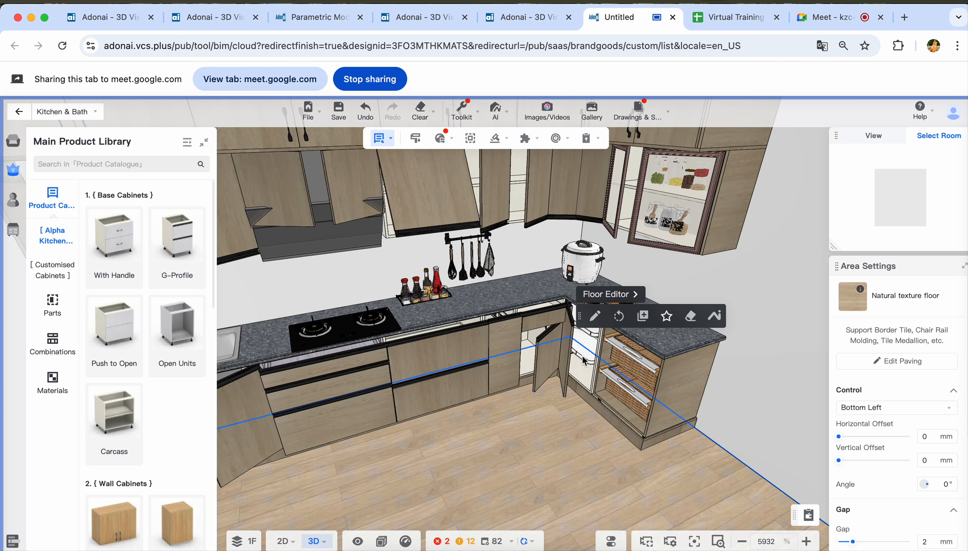
Inspect the trays behind the door of the 1050 mm D-Tray corner base cabinet, and view the whole kitchen with its fronts closed
{"action": "left_click", "coordinate": [580, 356]}
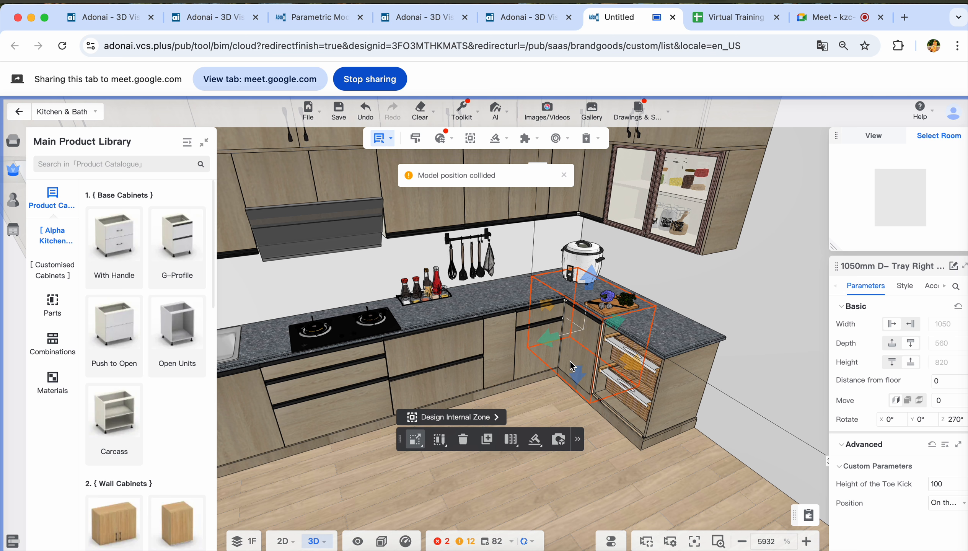
{"action": "left_click", "coordinate": [590, 340]}
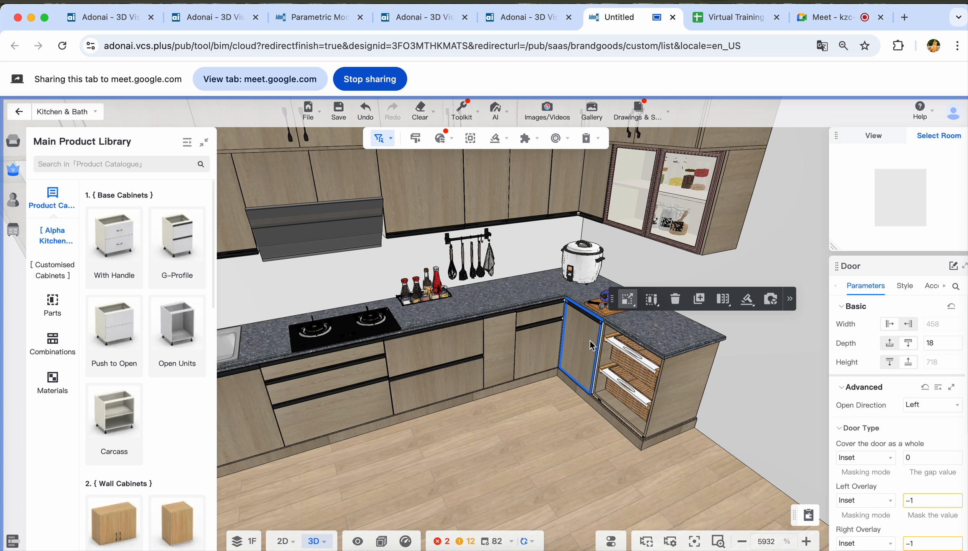
{"action": "left_click", "coordinate": [652, 299]}
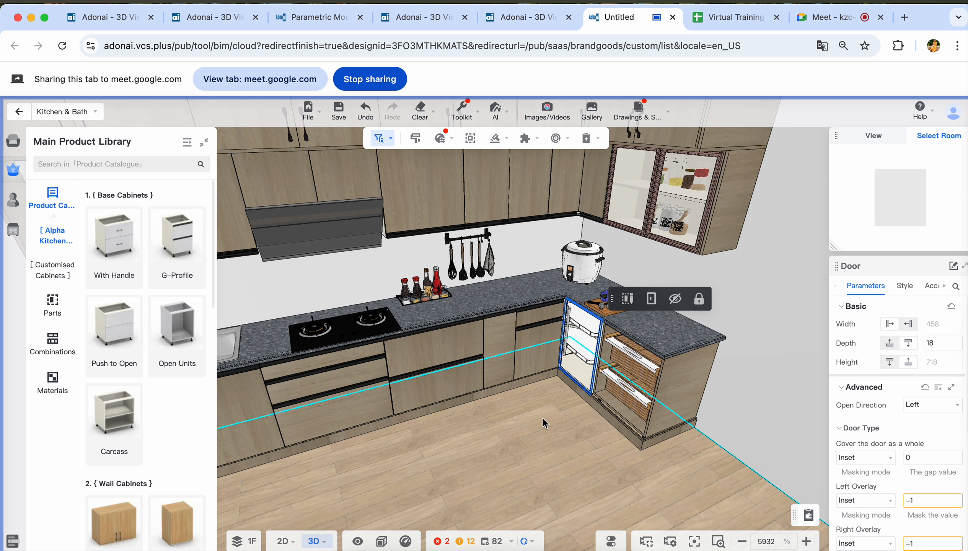
{"action": "left_click_drag", "start_coordinate": [543, 419], "coordinate": [558, 397]}
{"action": "scroll", "coordinate": [570, 377], "scroll_direction": "up", "scroll_amount": 5}
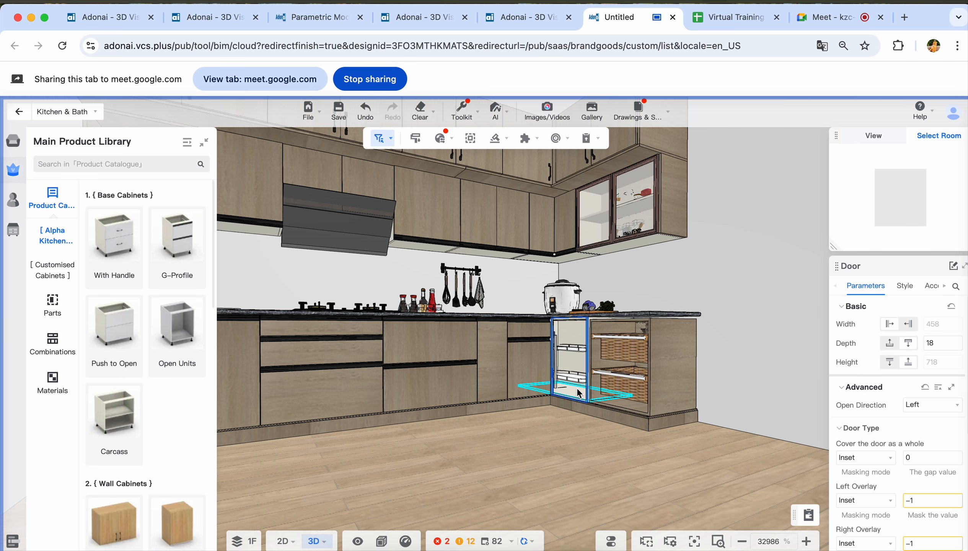
{"action": "scroll", "coordinate": [572, 420], "scroll_direction": "up", "scroll_amount": 5}
{"action": "left_click_drag", "start_coordinate": [626, 510], "coordinate": [606, 505]}
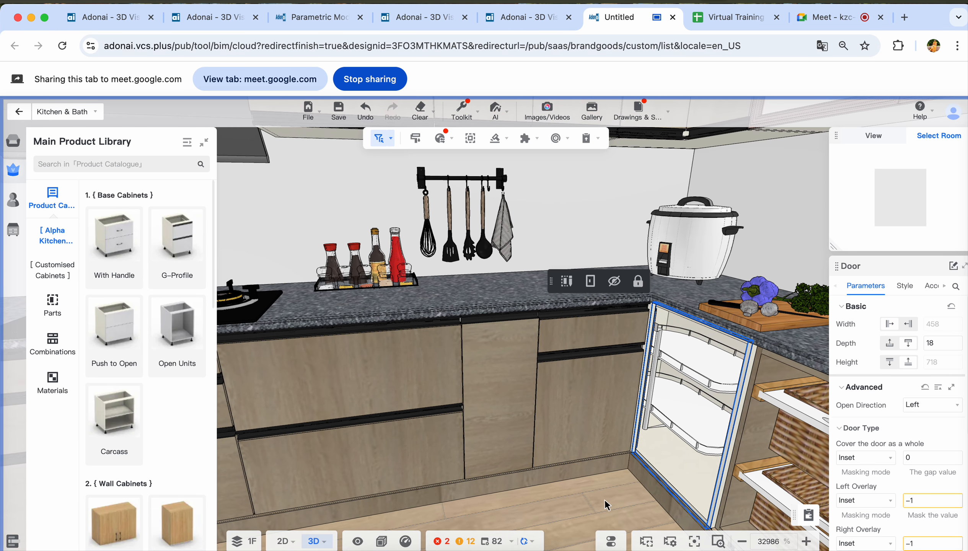
{"action": "key", "text": "o"}
{"action": "key", "text": "o"}
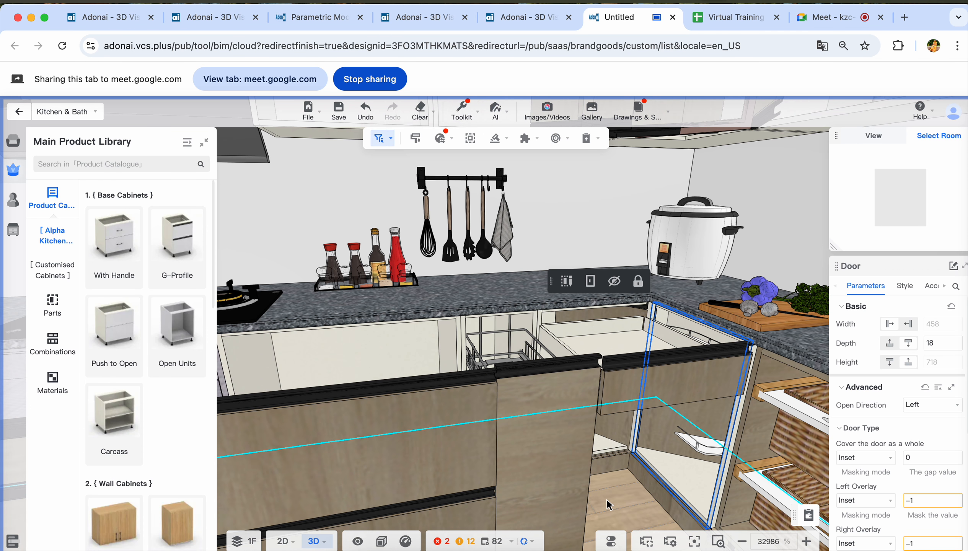
{"action": "scroll", "coordinate": [592, 468], "scroll_direction": "down", "scroll_amount": 4}
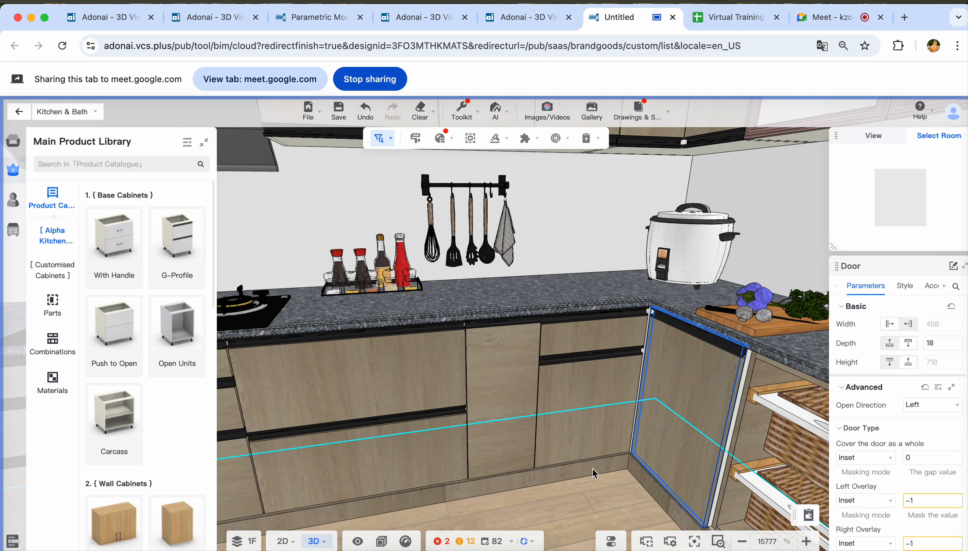
{"action": "scroll", "coordinate": [589, 465], "scroll_direction": "down", "scroll_amount": 8}
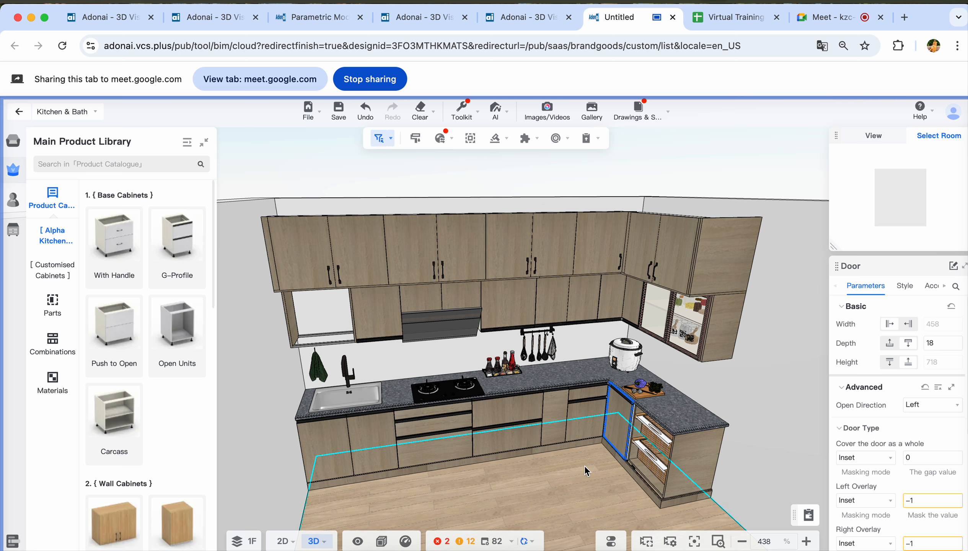
{"action": "right_click_drag", "start_coordinate": [585, 466], "coordinate": [583, 453]}
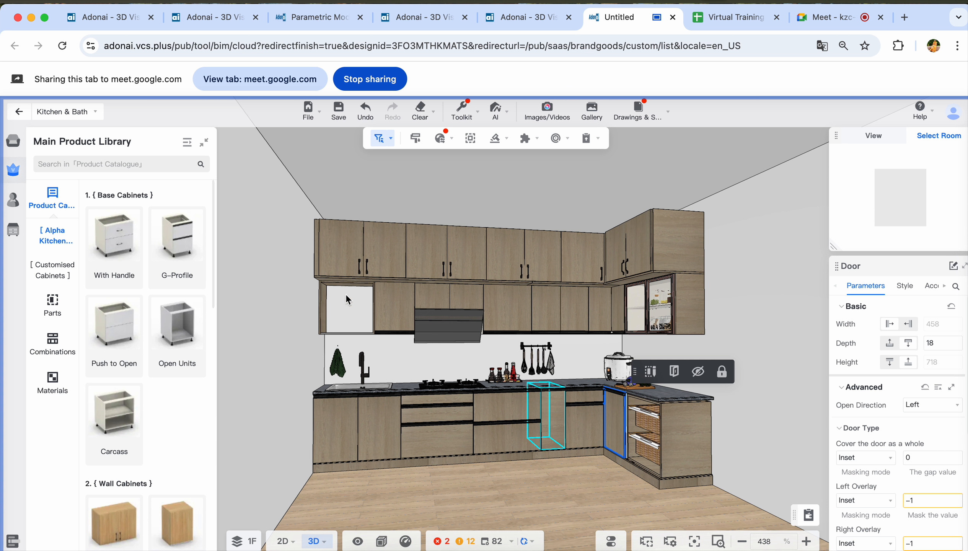
Open the long back wall in the Wall Editor and place a horizontal guide line across it at about countertop height
{"action": "left_click", "coordinate": [385, 360]}
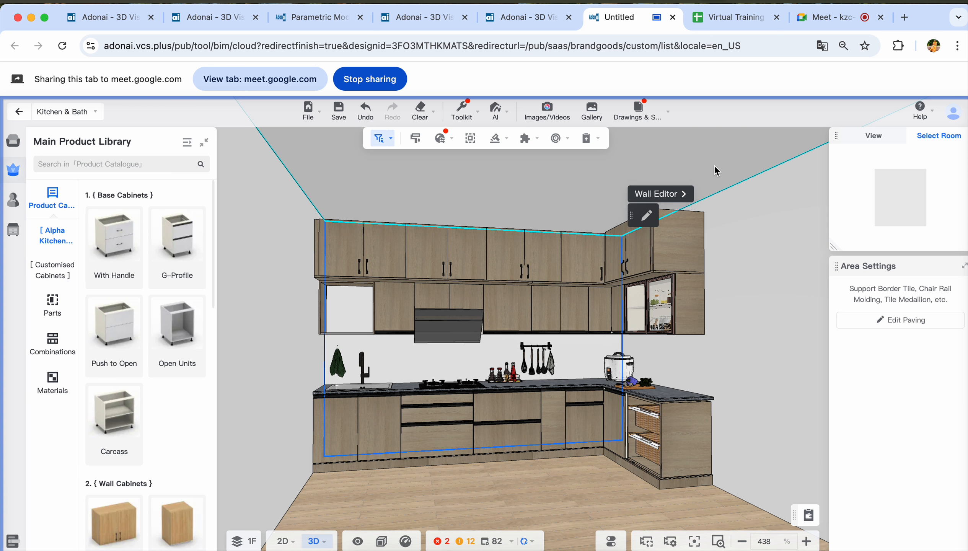
{"action": "left_click", "coordinate": [679, 192]}
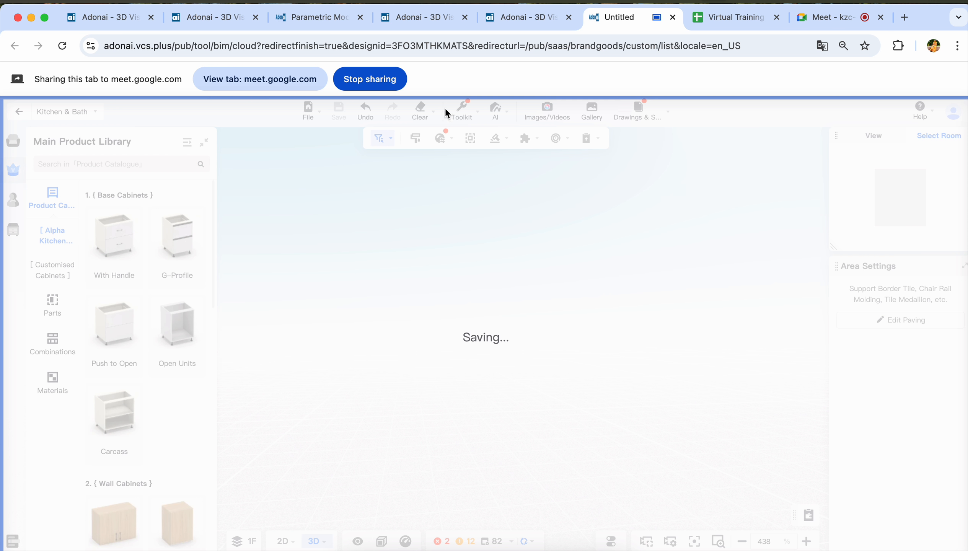
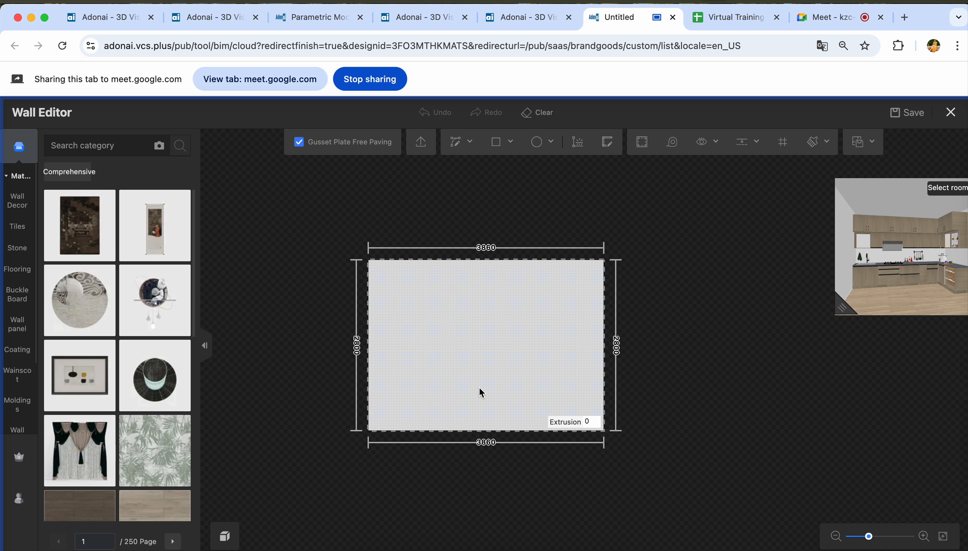
{"action": "left_click", "coordinate": [747, 148]}
{"action": "left_click", "coordinate": [739, 165]}
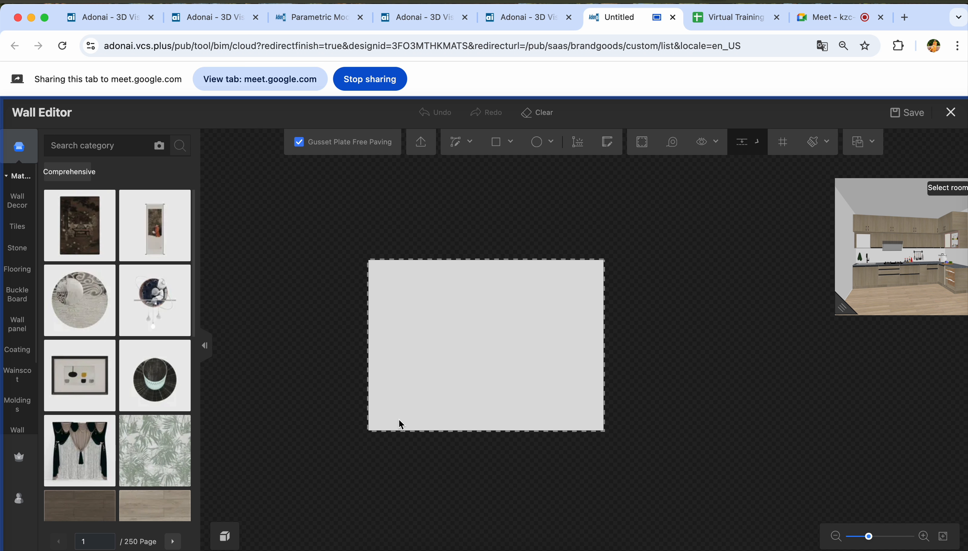
{"action": "left_click", "coordinate": [438, 432]}
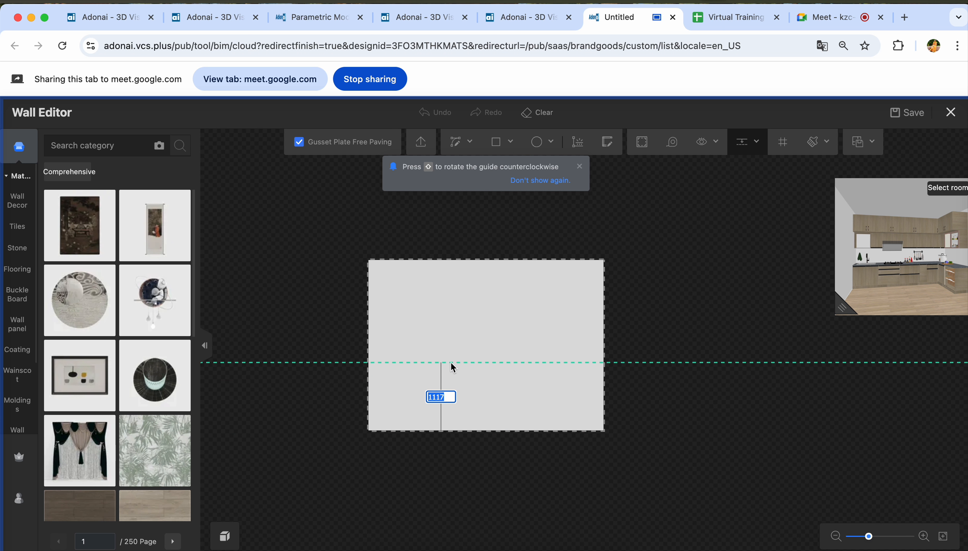
{"action": "type", "text": "8"}
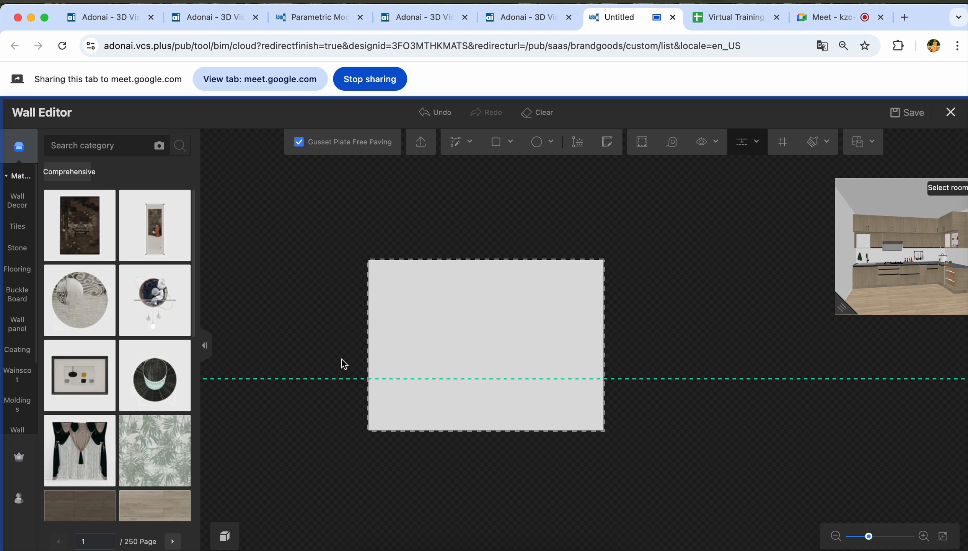
Add a second horizontal guide 600 mm above the first and draw a rectangle spanning the wall's full width between the guides
{"action": "left_click", "coordinate": [422, 378]}
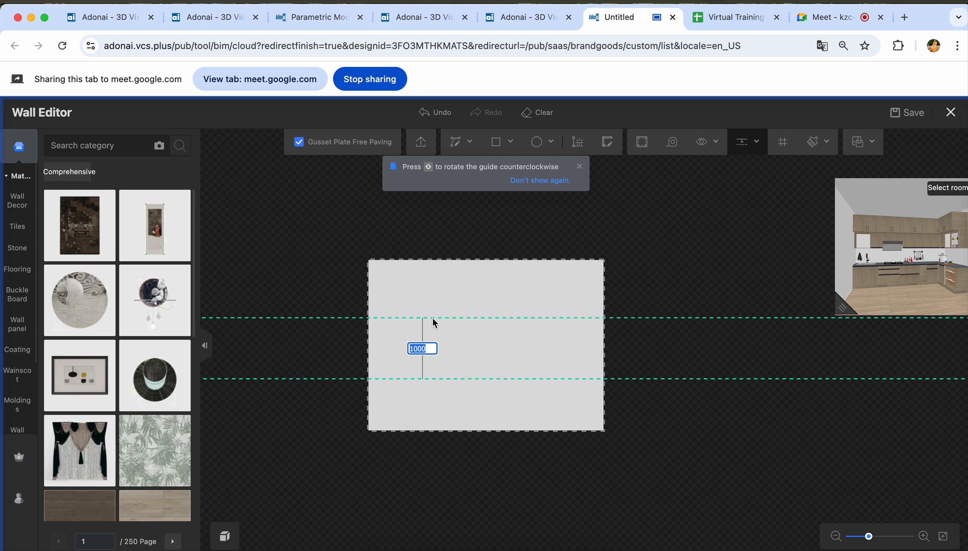
{"action": "type", "text": "600"}
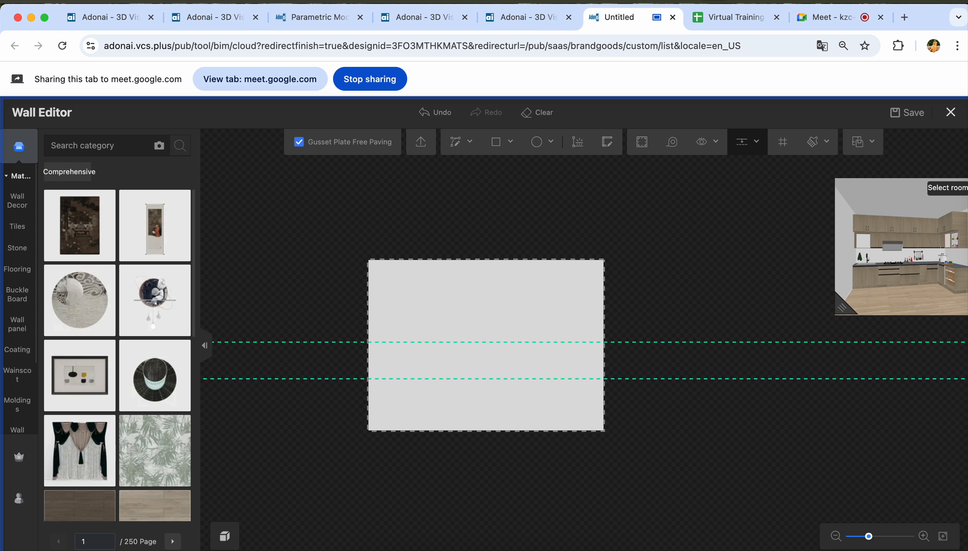
{"action": "type", "text": "r"}
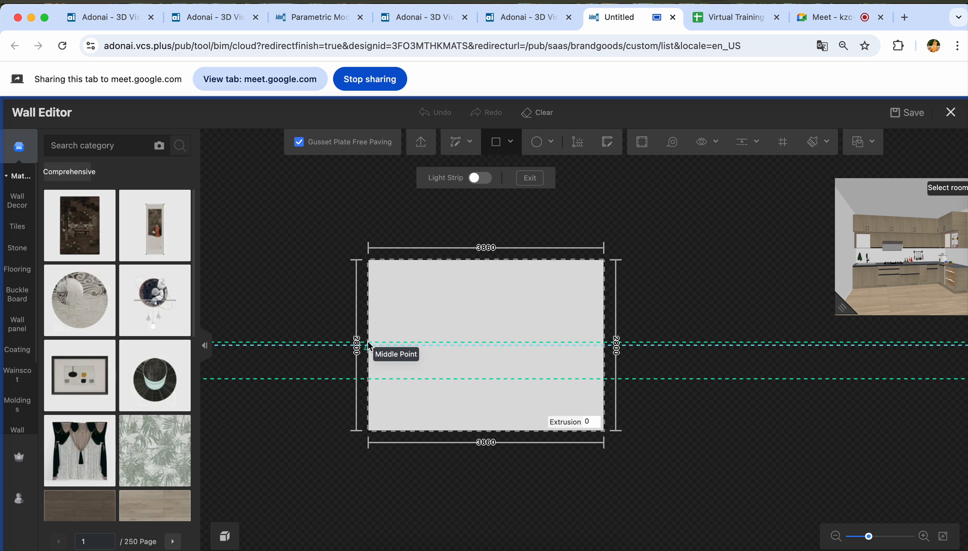
{"action": "scroll", "coordinate": [369, 346], "scroll_direction": "up", "scroll_amount": 5}
{"action": "left_click", "coordinate": [367, 336]}
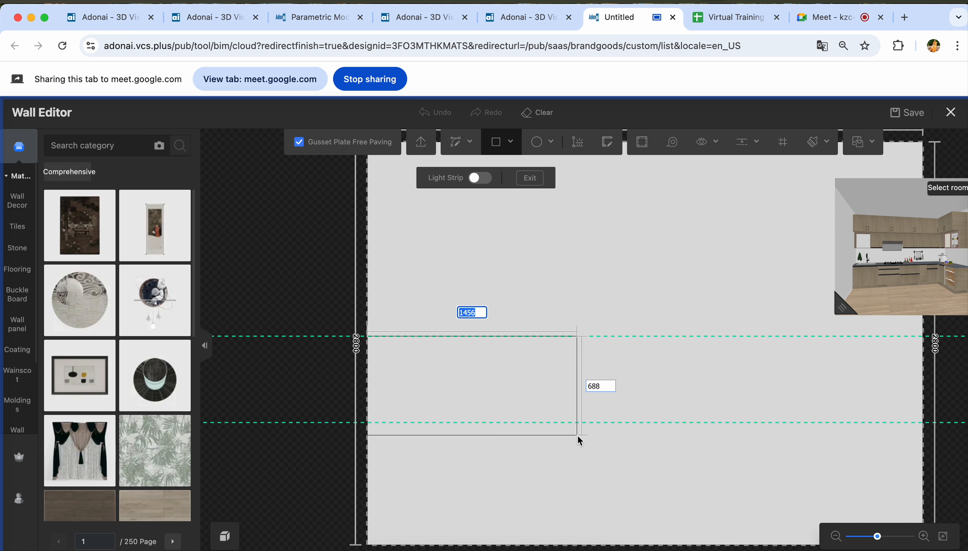
{"action": "scroll", "coordinate": [593, 414], "scroll_direction": "right", "scroll_amount": 3}
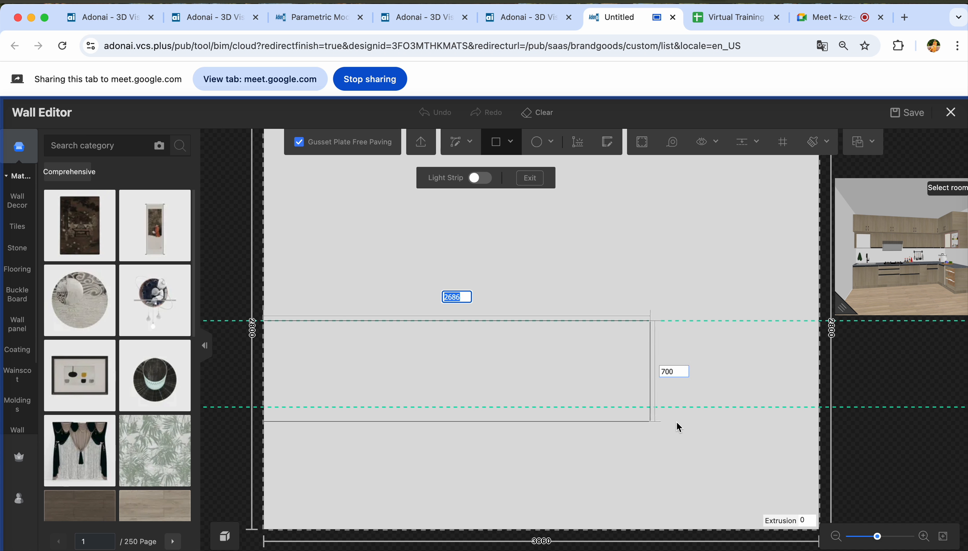
{"action": "left_click", "coordinate": [819, 407]}
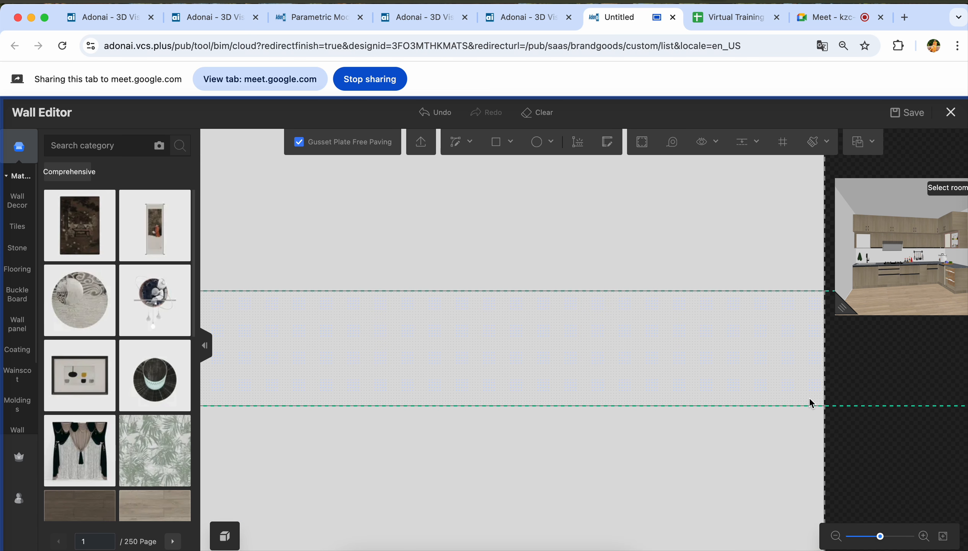
Set the extrusion of the backsplash band between the guides to 5
{"action": "left_click", "coordinate": [811, 402]}
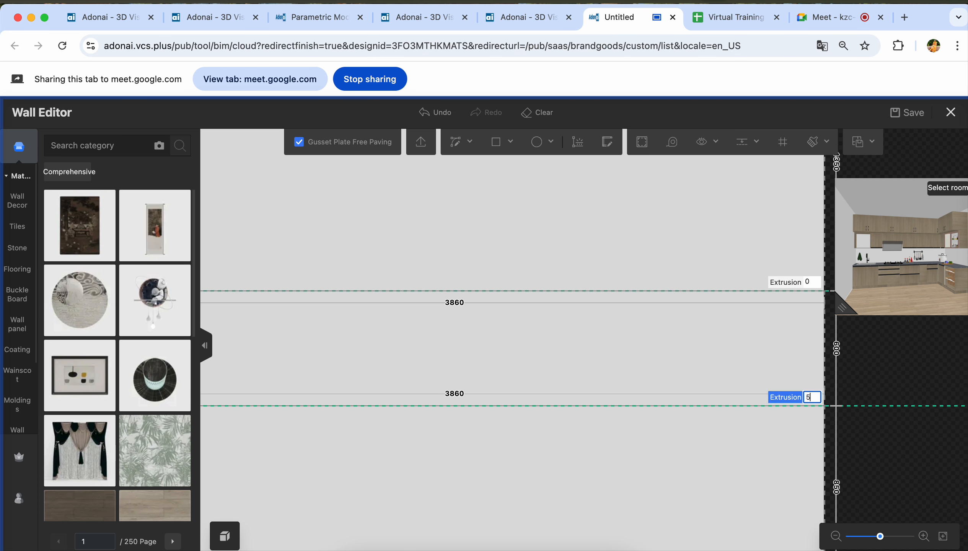
{"action": "key", "text": "Return"}
{"action": "scroll", "coordinate": [615, 389], "scroll_direction": "down", "scroll_amount": 5}
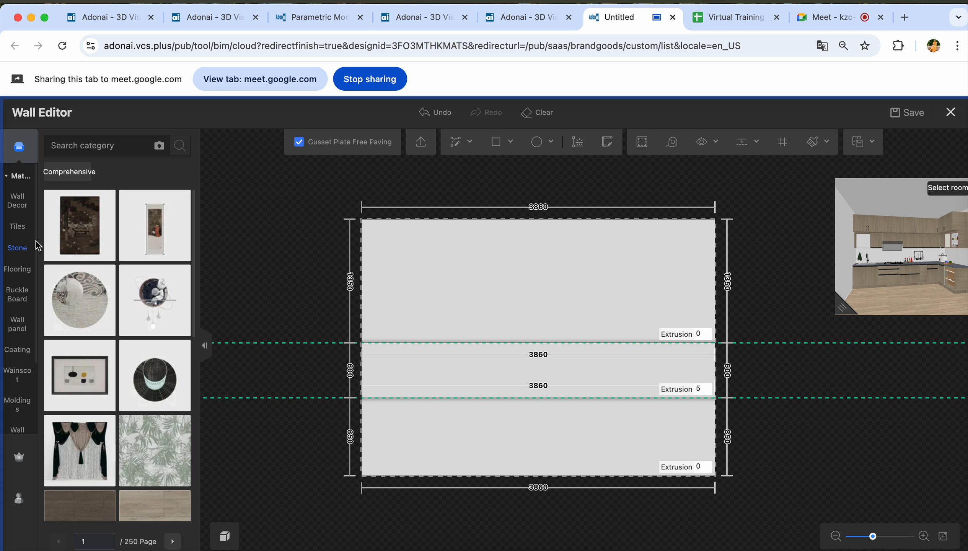
Find a white marble tile with beige veins among the Porcelain tile materials and apply it to the backsplash band
{"action": "left_click", "coordinate": [17, 226]}
{"action": "scroll", "coordinate": [153, 419], "scroll_direction": "down", "scroll_amount": 3}
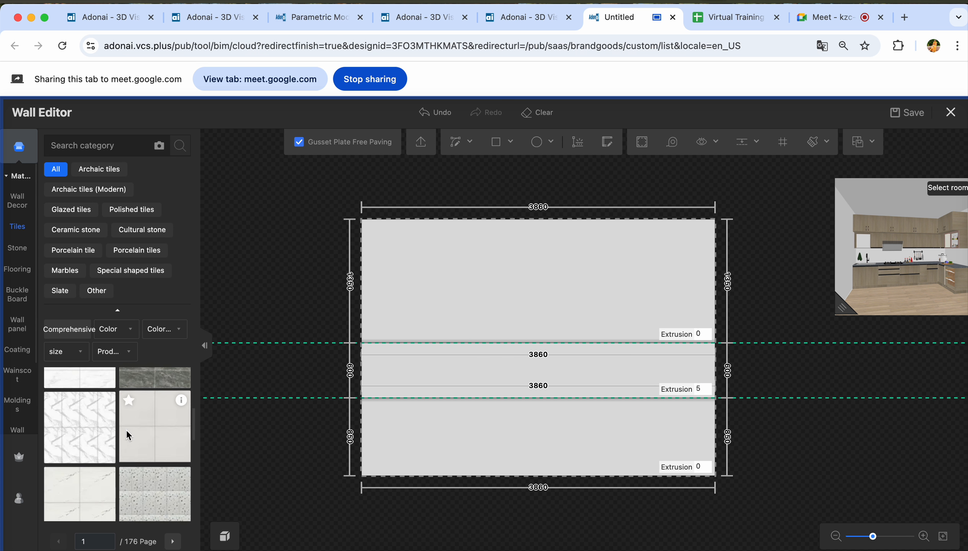
{"action": "left_click", "coordinate": [84, 217]}
{"action": "left_click", "coordinate": [132, 212]}
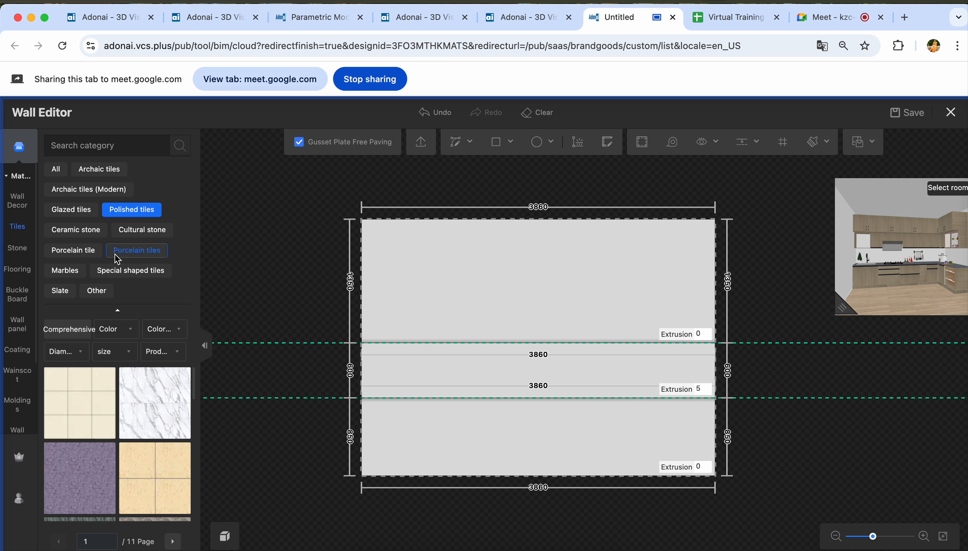
{"action": "left_click", "coordinate": [79, 254]}
{"action": "scroll", "coordinate": [120, 397], "scroll_direction": "down", "scroll_amount": 2}
{"action": "scroll", "coordinate": [120, 431], "scroll_direction": "down", "scroll_amount": 5}
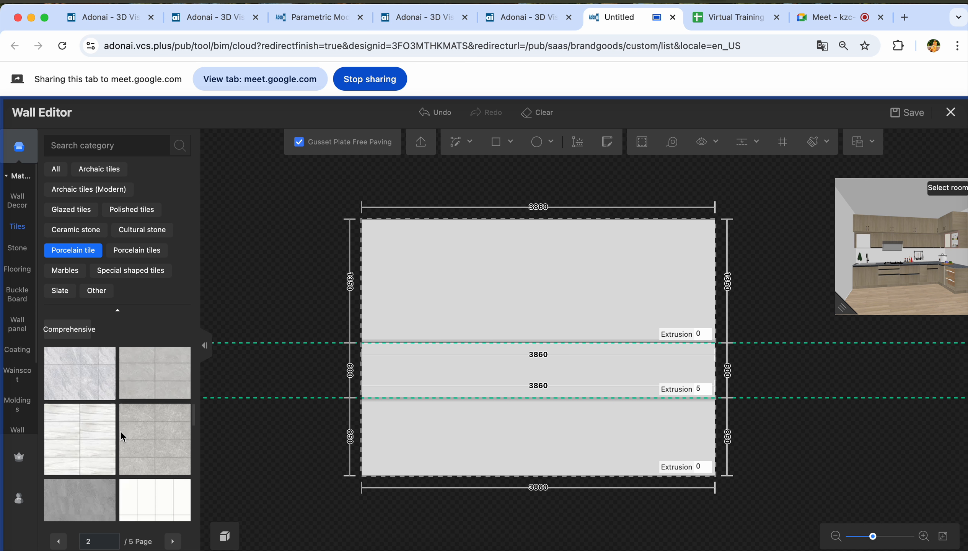
{"action": "scroll", "coordinate": [122, 436], "scroll_direction": "down", "scroll_amount": 5}
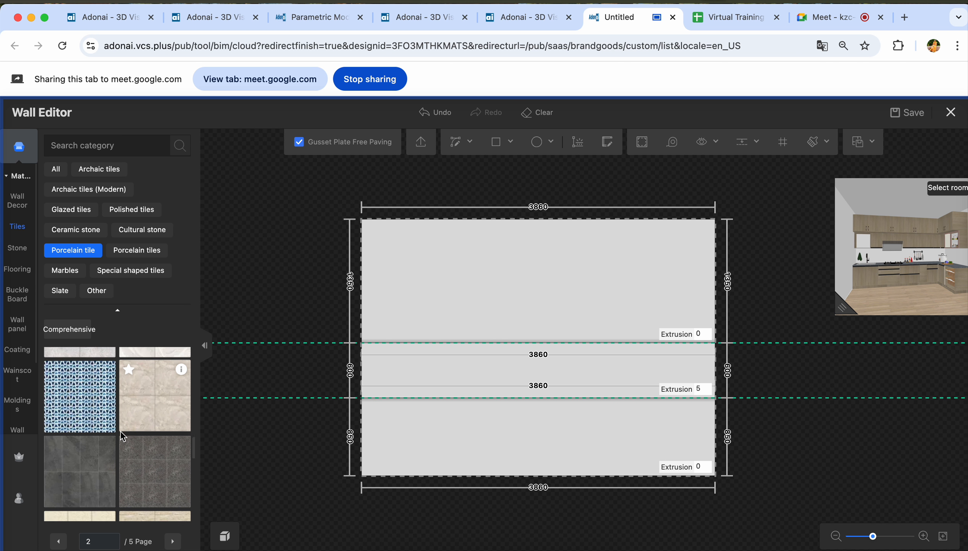
{"action": "scroll", "coordinate": [122, 436], "scroll_direction": "down", "scroll_amount": 5}
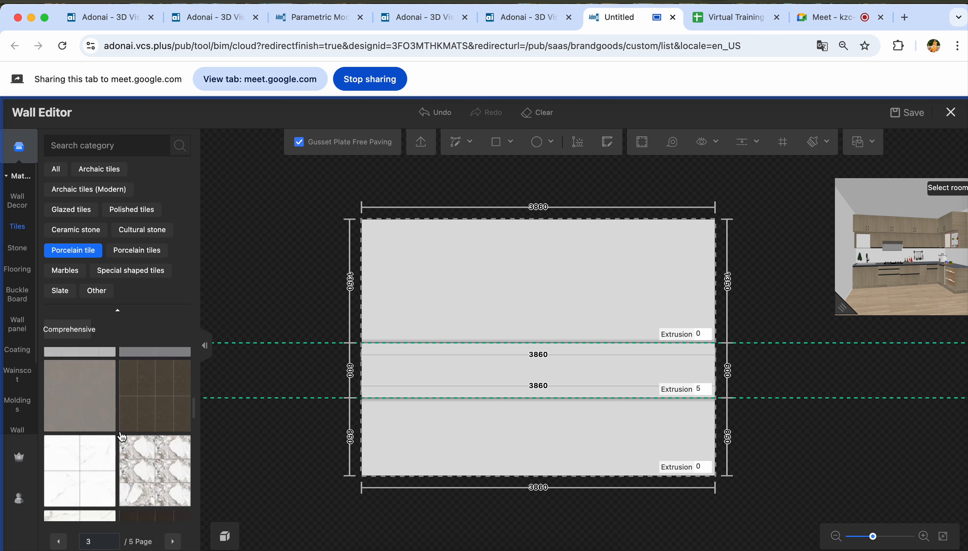
{"action": "scroll", "coordinate": [158, 429], "scroll_direction": "down", "scroll_amount": 1}
{"action": "left_click_drag", "start_coordinate": [85, 456], "coordinate": [272, 410]}
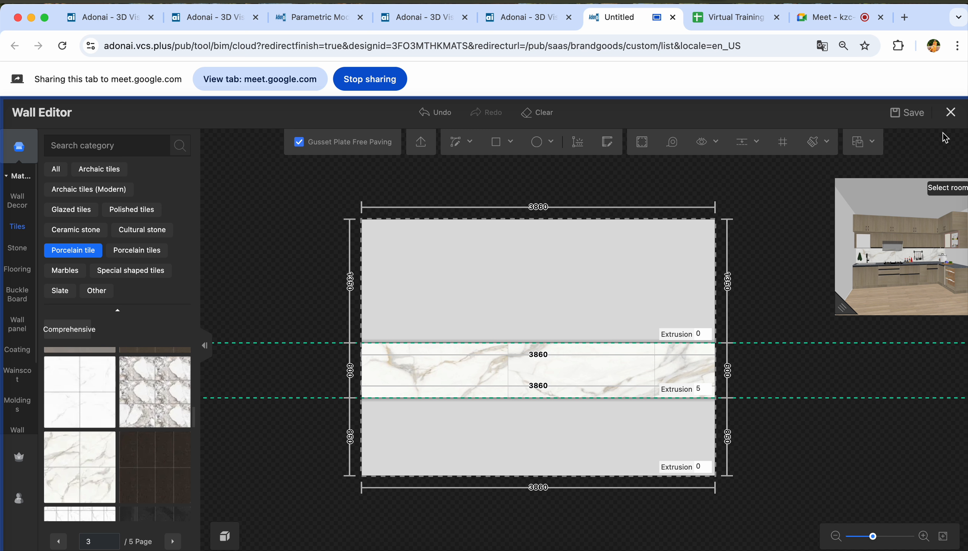
Return from the Wall Editor to the 3D kitchen and check the widths of the D-Tray corner cabinet and Wicker Basket Unit
{"action": "left_click", "coordinate": [951, 116]}
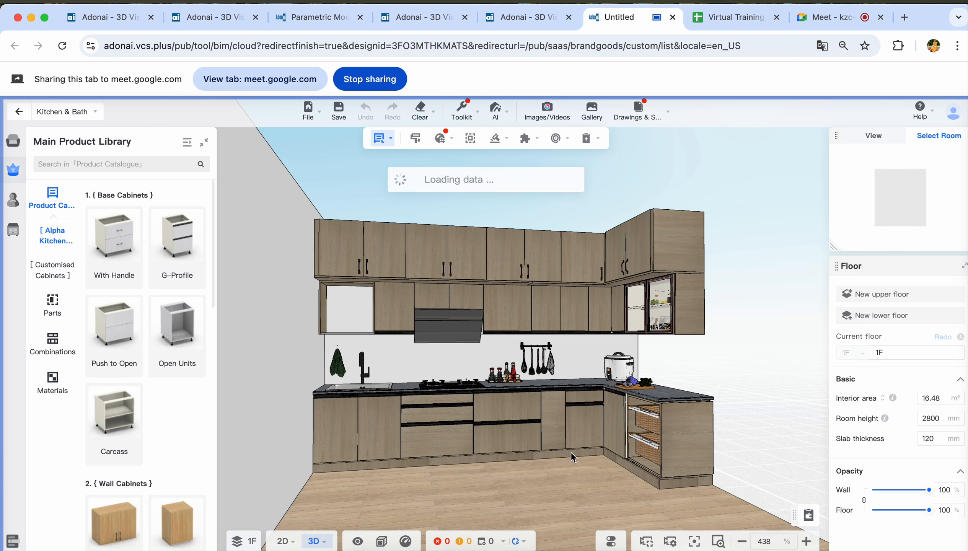
{"action": "left_click_drag", "start_coordinate": [541, 490], "coordinate": [616, 495]}
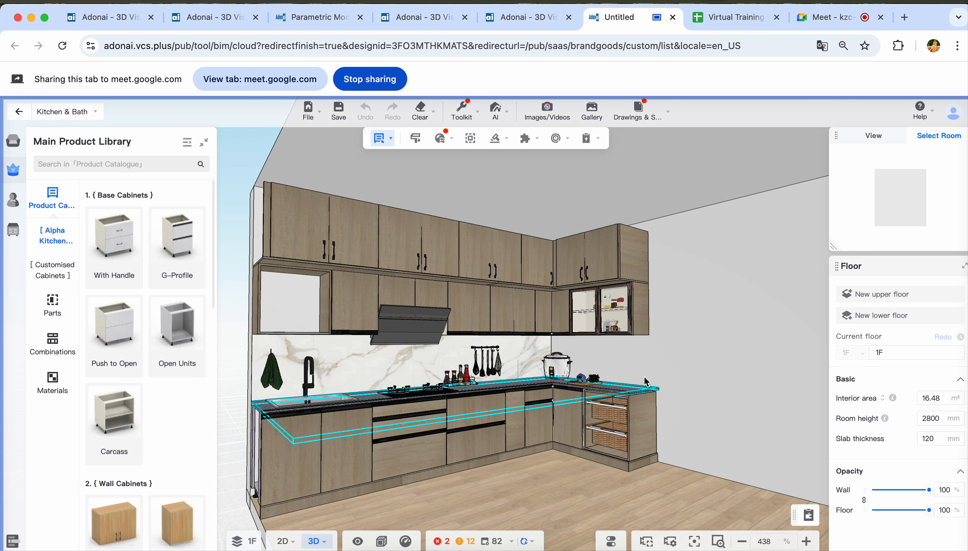
{"action": "left_click_drag", "start_coordinate": [556, 506], "coordinate": [609, 513]}
{"action": "left_click", "coordinate": [479, 403]}
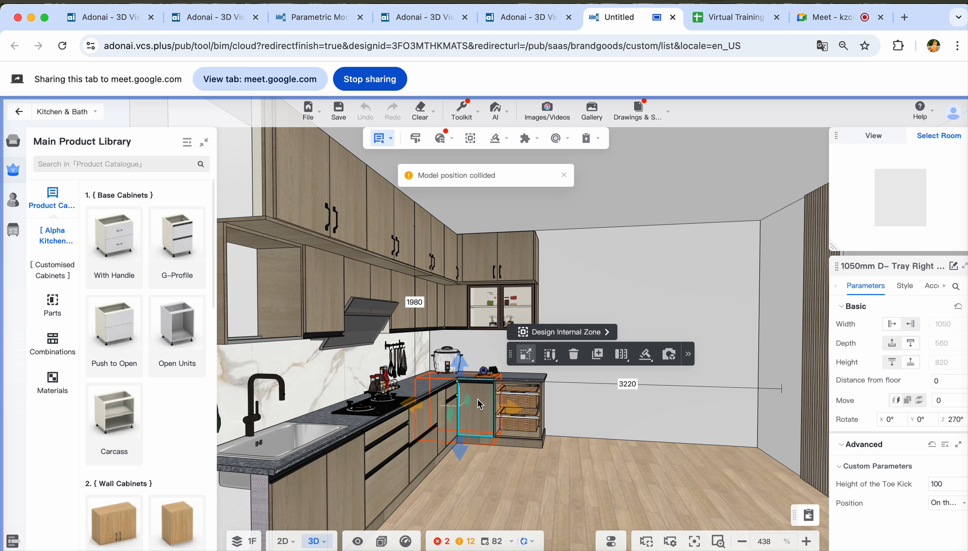
{"action": "left_click", "coordinate": [526, 403]}
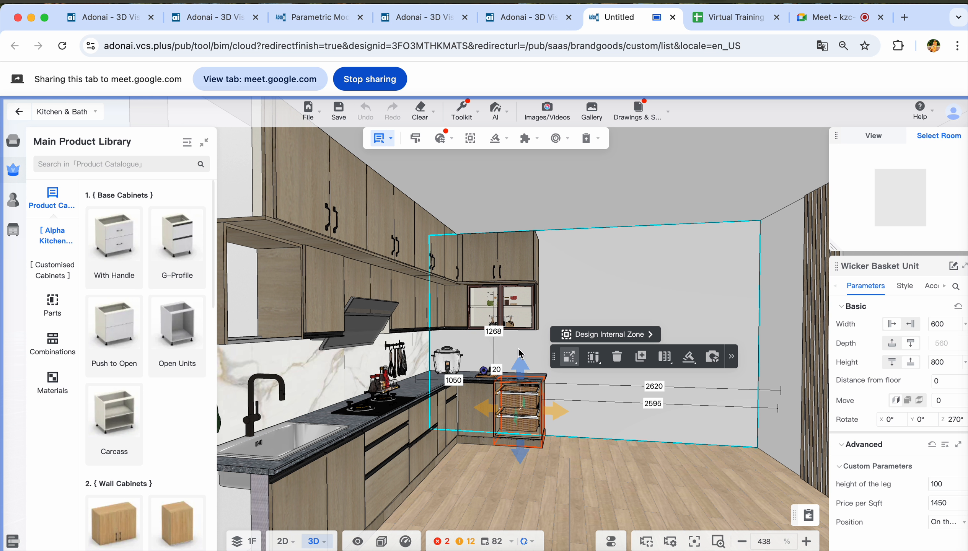
Open the wall behind the Wicker Basket Unit in the Wall Editor and add a vertical guide 1650 mm from its left edge
{"action": "left_click", "coordinate": [669, 262]}
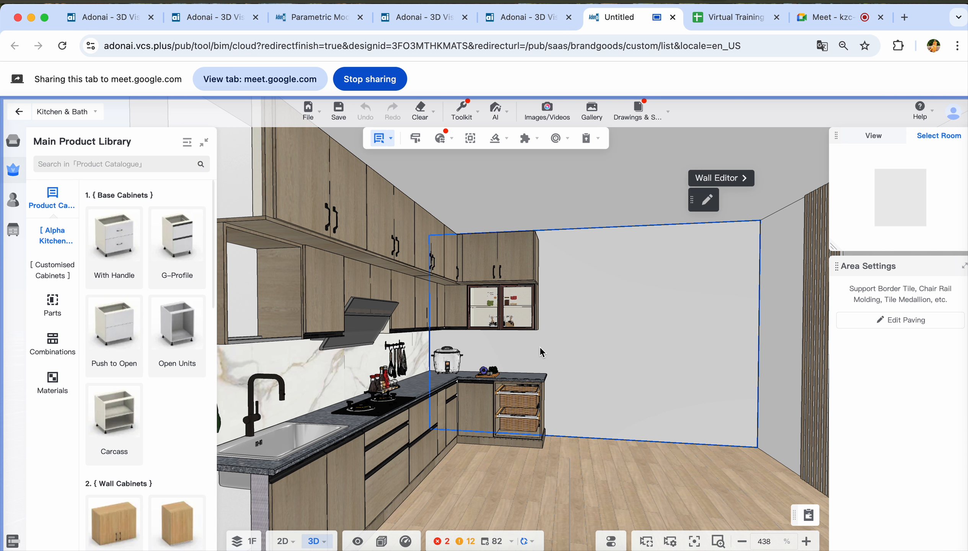
{"action": "left_click", "coordinate": [719, 179]}
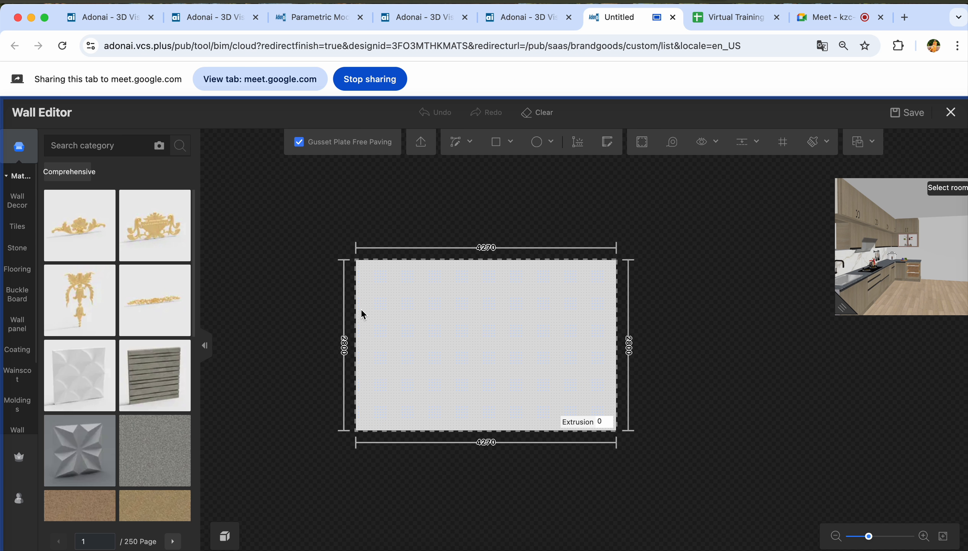
{"action": "left_click", "coordinate": [751, 142]}
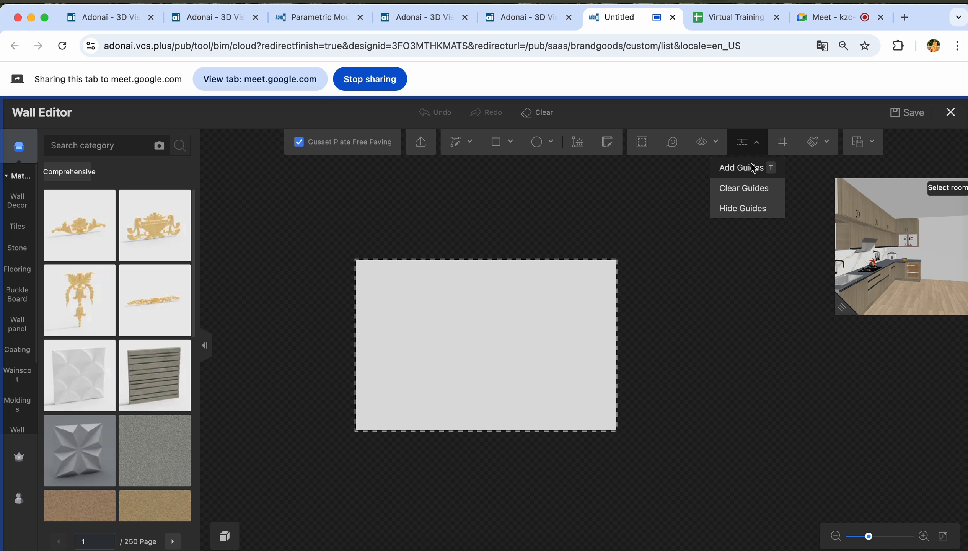
{"action": "left_click", "coordinate": [356, 333]}
{"action": "type", "text": "1"}
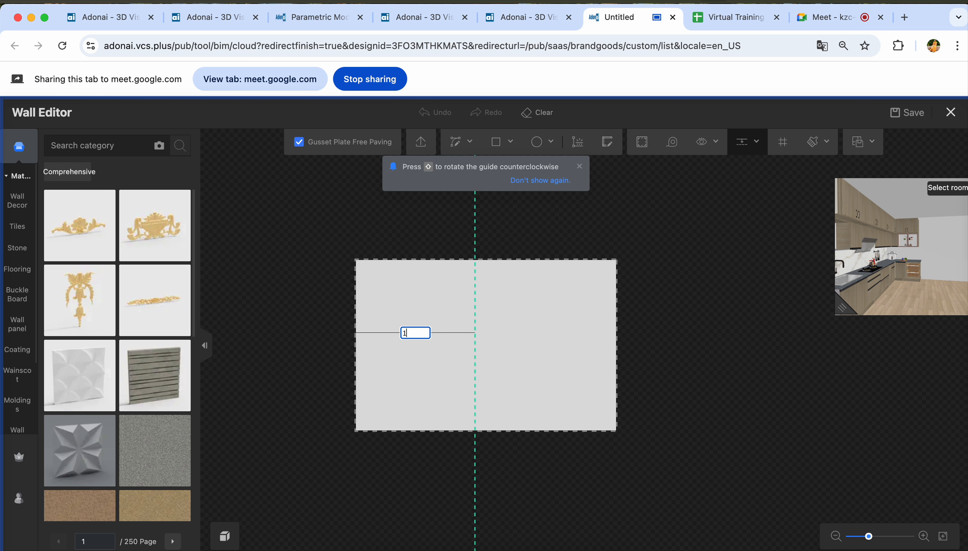
{"action": "type", "text": "650"}
{"action": "key", "text": "Return"}
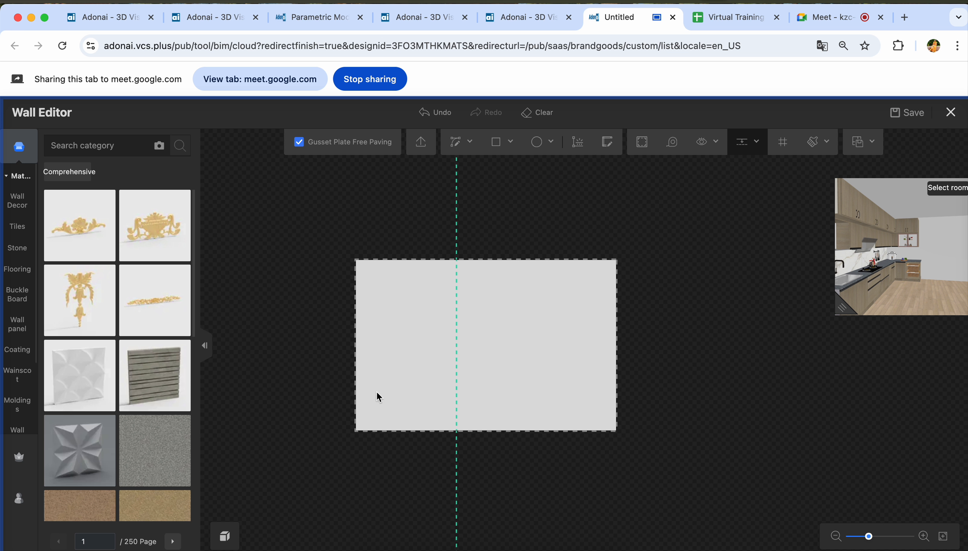
Add a horizontal guide 850 mm above the wall's bottom edge and another 600 mm above that guide
{"action": "left_click", "coordinate": [397, 432]}
{"action": "type", "text": "850"}
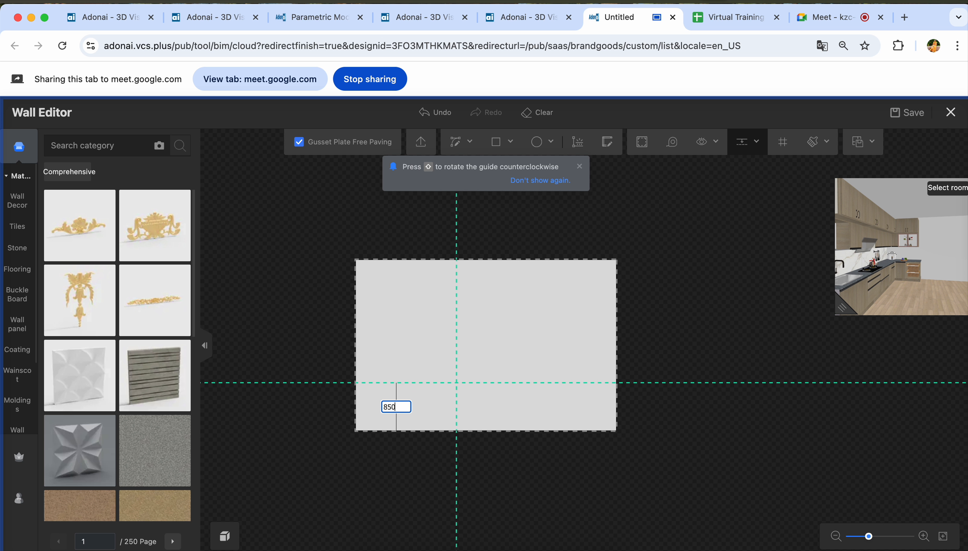
{"action": "key", "text": "Return"}
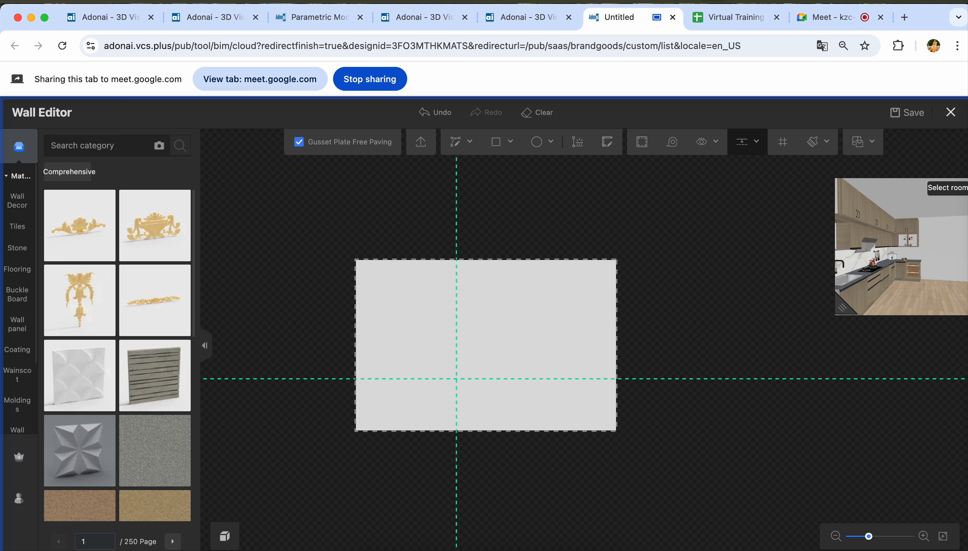
{"action": "left_click", "coordinate": [411, 379]}
{"action": "type", "text": "600"}
{"action": "key", "text": "Return"}
Draw a 1650 × 600 mm rectangle between the guides from the wall's left edge and set its extrusion to 5
{"action": "key", "text": "r"}
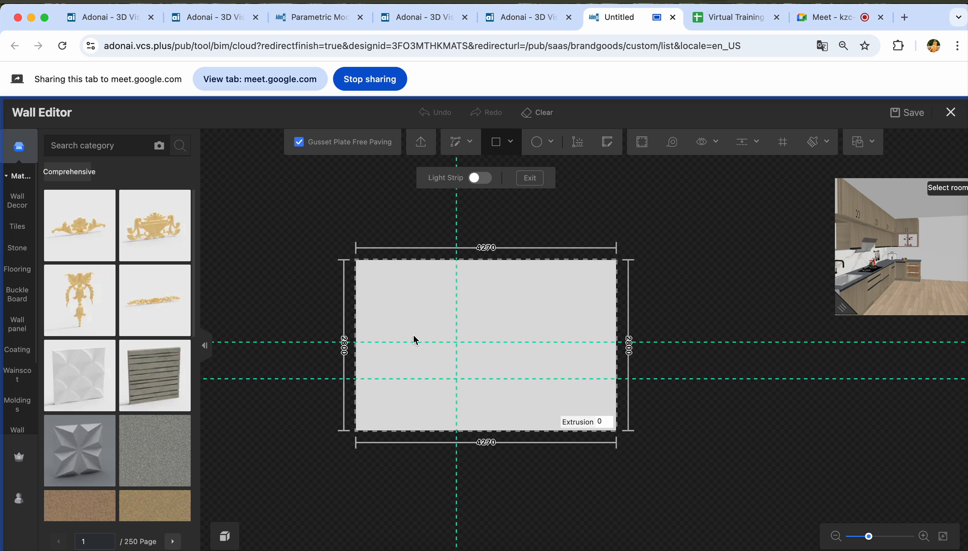
{"action": "scroll", "coordinate": [361, 350], "scroll_direction": "up", "scroll_amount": 4}
{"action": "left_click", "coordinate": [351, 332]}
{"action": "left_click", "coordinate": [589, 423]}
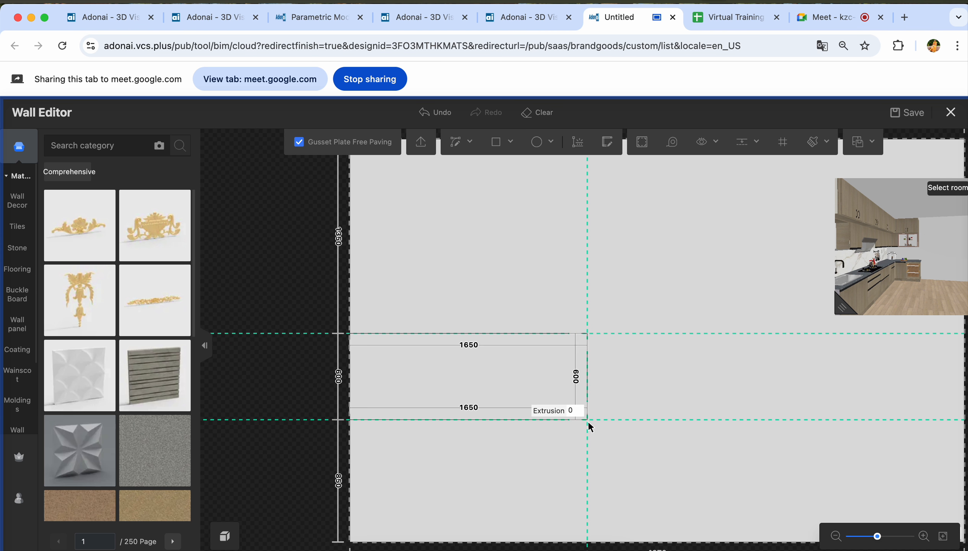
{"action": "left_click", "coordinate": [572, 412]}
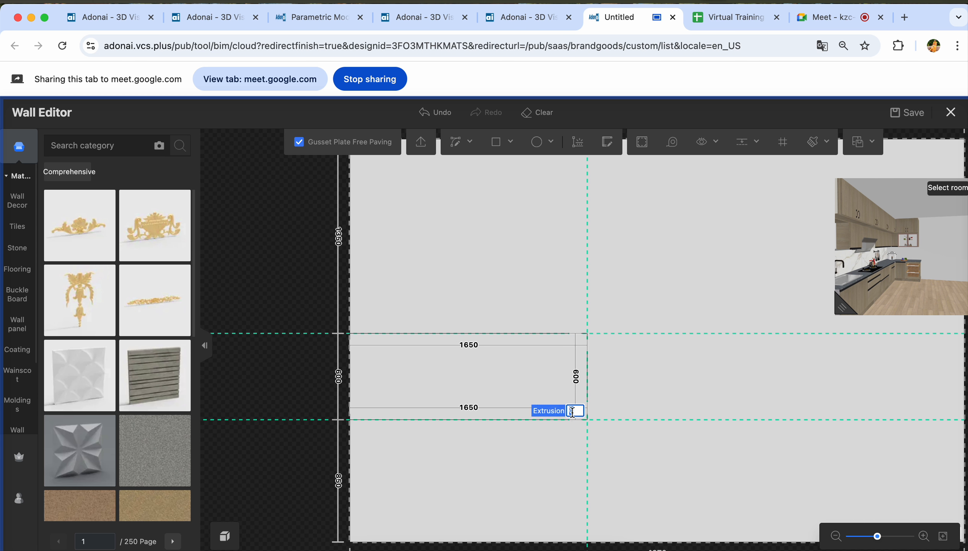
{"action": "key", "text": "Return"}
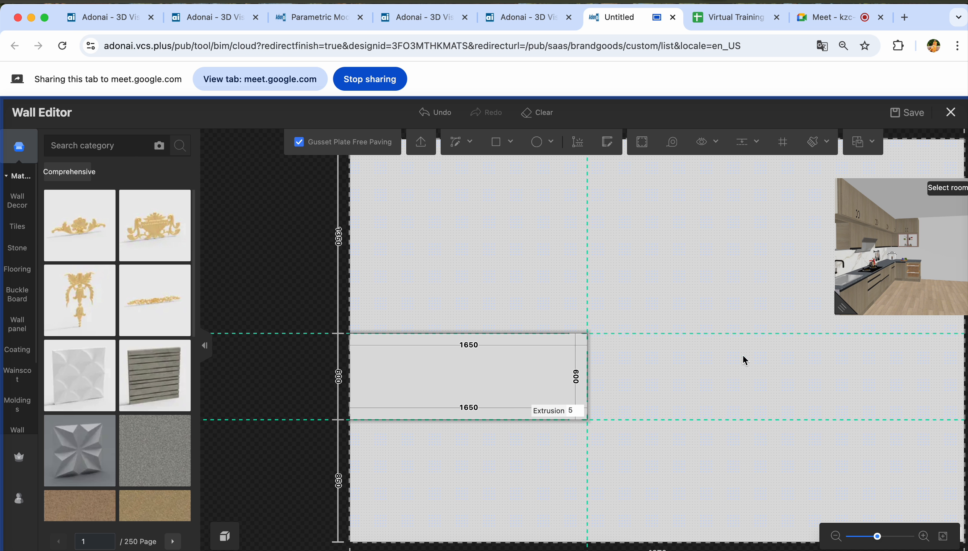
Switch the Wall Editor to the tiled long back wall and examine the marble band's paving settings and available actions
{"action": "key", "text": "m"}
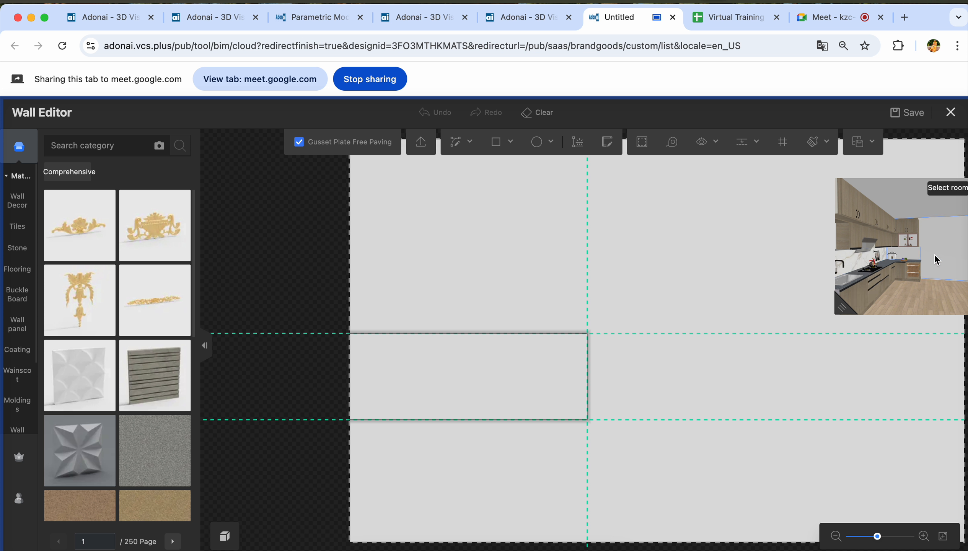
{"action": "mouse_move", "coordinate": [888, 260]}
{"action": "left_click", "coordinate": [898, 267]}
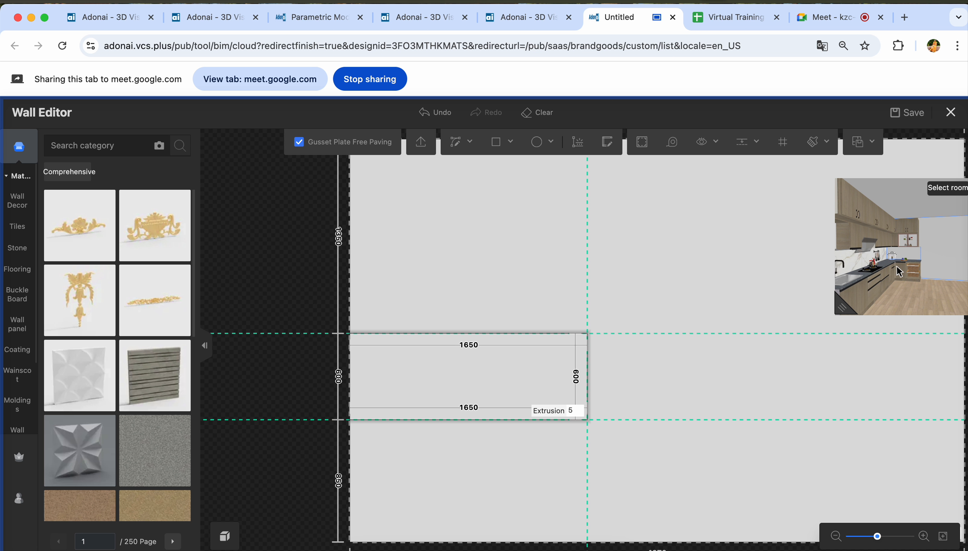
{"action": "scroll", "coordinate": [513, 425], "scroll_direction": "down", "scroll_amount": 5}
{"action": "scroll", "coordinate": [510, 418], "scroll_direction": "up", "scroll_amount": 3}
{"action": "left_click", "coordinate": [526, 401]}
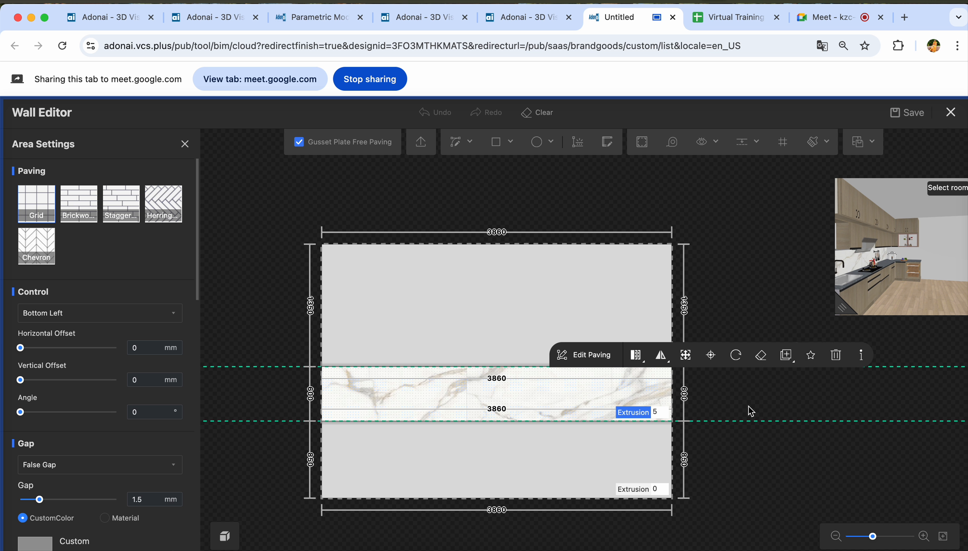
{"action": "left_click", "coordinate": [731, 420]}
{"action": "left_click_drag", "start_coordinate": [730, 419], "coordinate": [653, 406]}
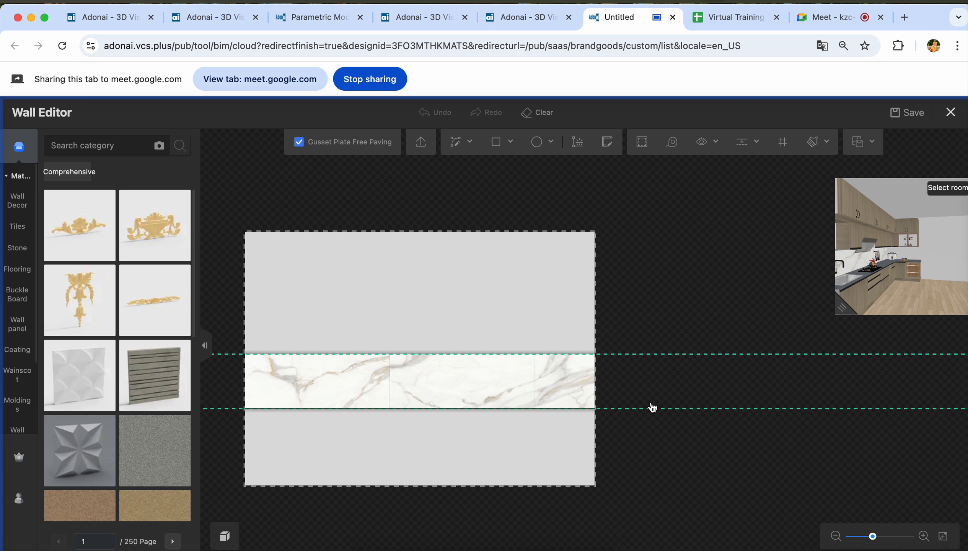
{"action": "left_click", "coordinate": [546, 380]}
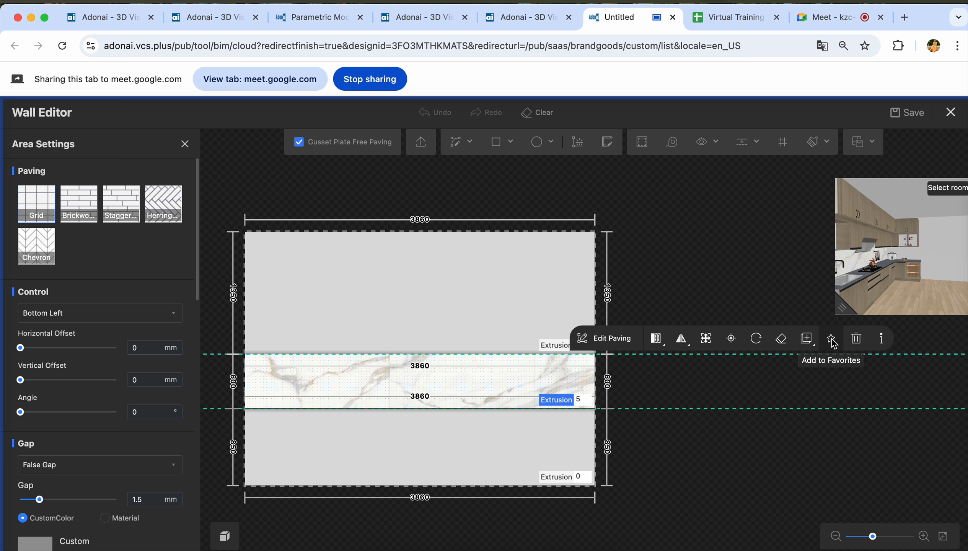
{"action": "left_click", "coordinate": [187, 144]}
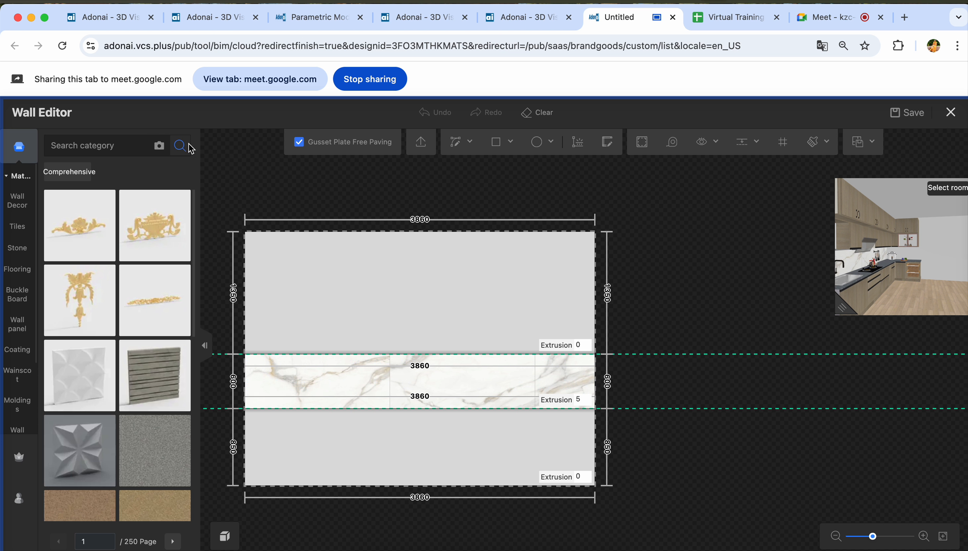
Check the favourite materials, and try to copy the tile name H1612693-Kararakin (1600x1200) from the marble band's material details
{"action": "left_click", "coordinate": [16, 499]}
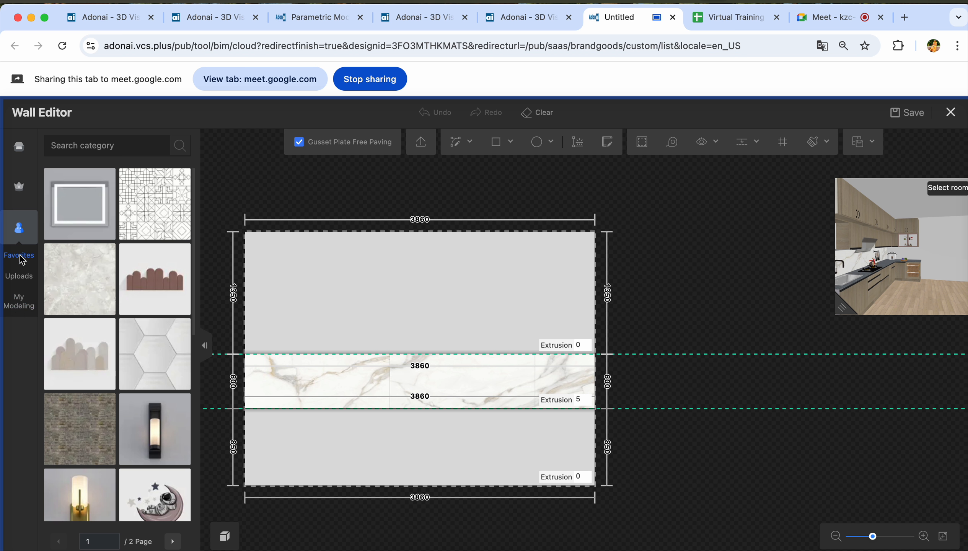
{"action": "mouse_move", "coordinate": [82, 279]}
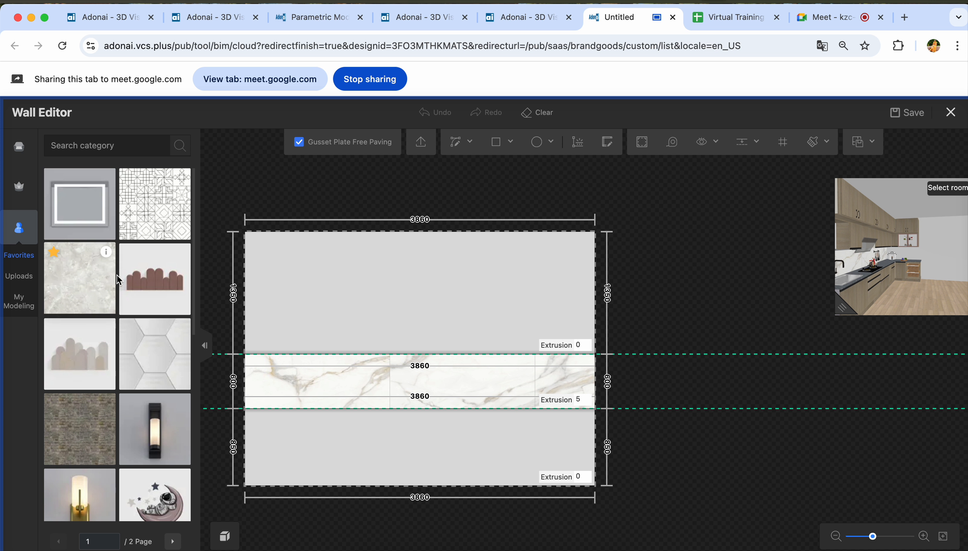
{"action": "left_click", "coordinate": [767, 390]}
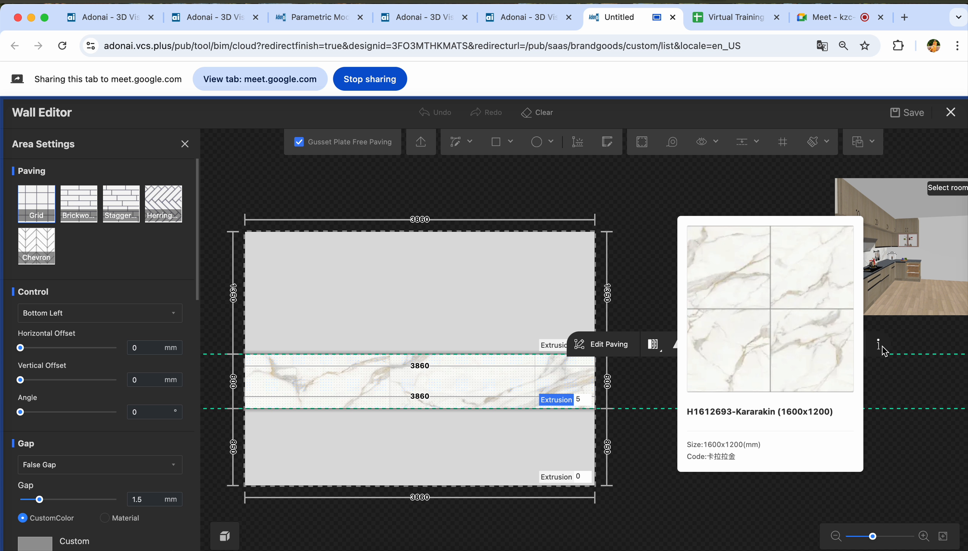
{"action": "mouse_move", "coordinate": [878, 346]}
{"action": "left_click_drag", "start_coordinate": [841, 412], "coordinate": [680, 411]}
{"action": "key", "text": "super+c"}
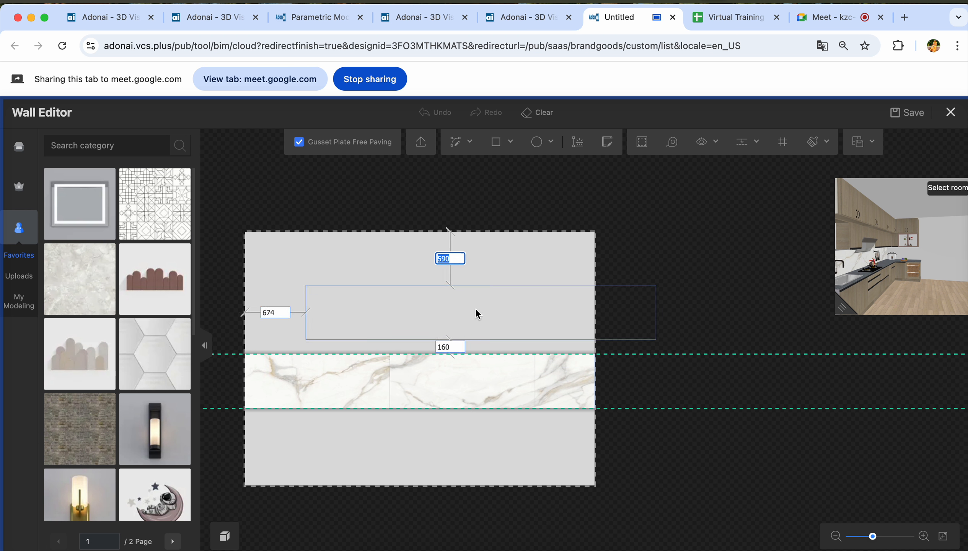
{"action": "key", "text": "Escape"}
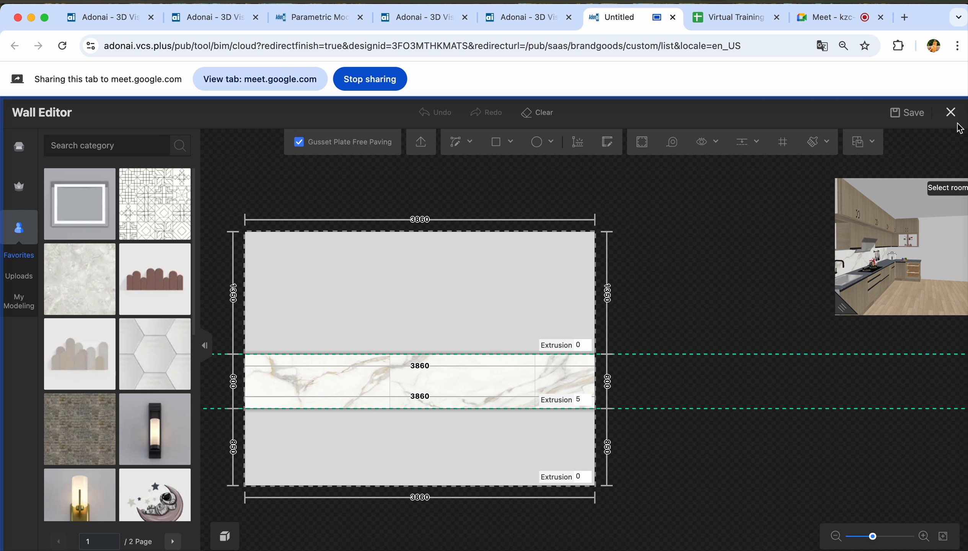
Switch to the wall behind the Wicker Basket Unit, select its 1650 × 600 mm rectangle and open the Tiles material library
{"action": "left_click", "coordinate": [930, 248]}
{"action": "left_click", "coordinate": [945, 264]}
{"action": "left_click", "coordinate": [400, 374]}
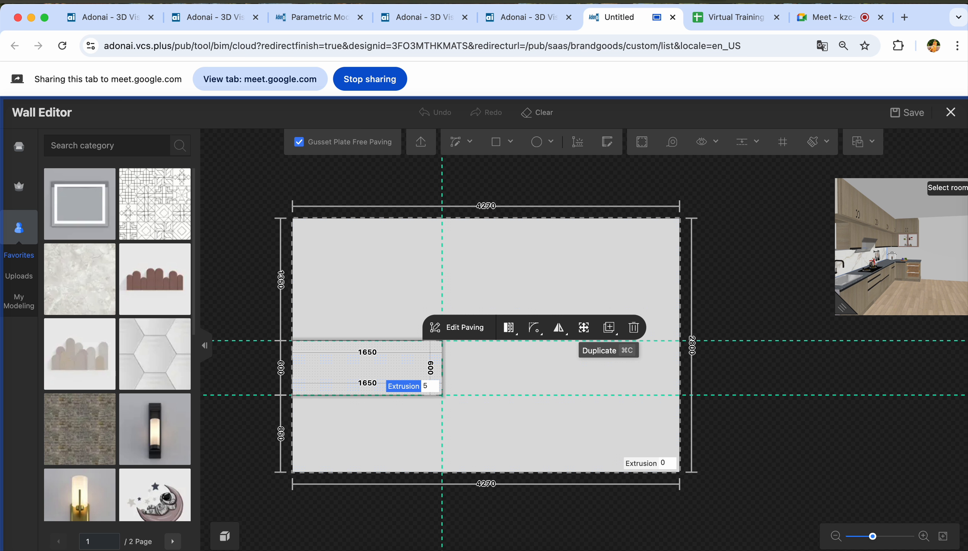
{"action": "left_click_drag", "start_coordinate": [928, 312], "coordinate": [906, 297]}
{"action": "left_click", "coordinate": [23, 155]}
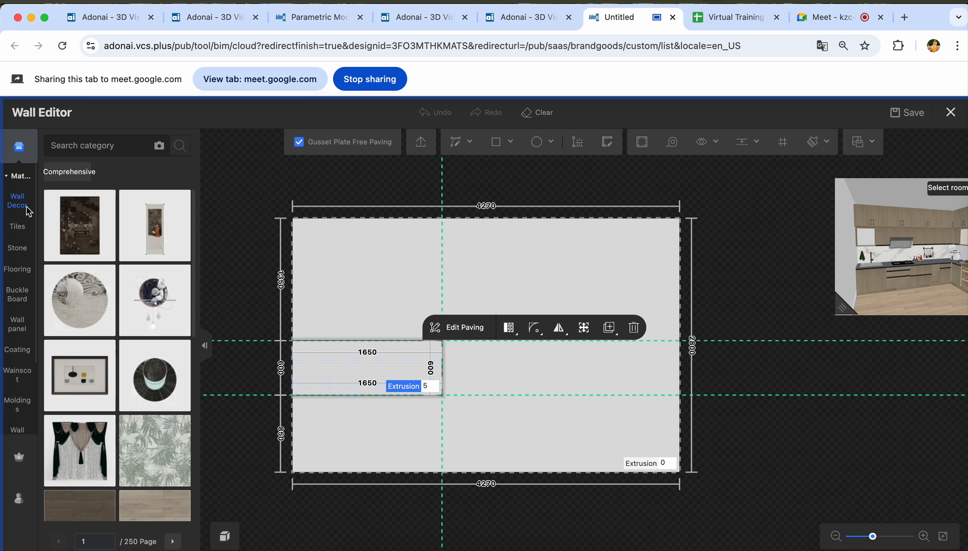
{"action": "left_click", "coordinate": [18, 226]}
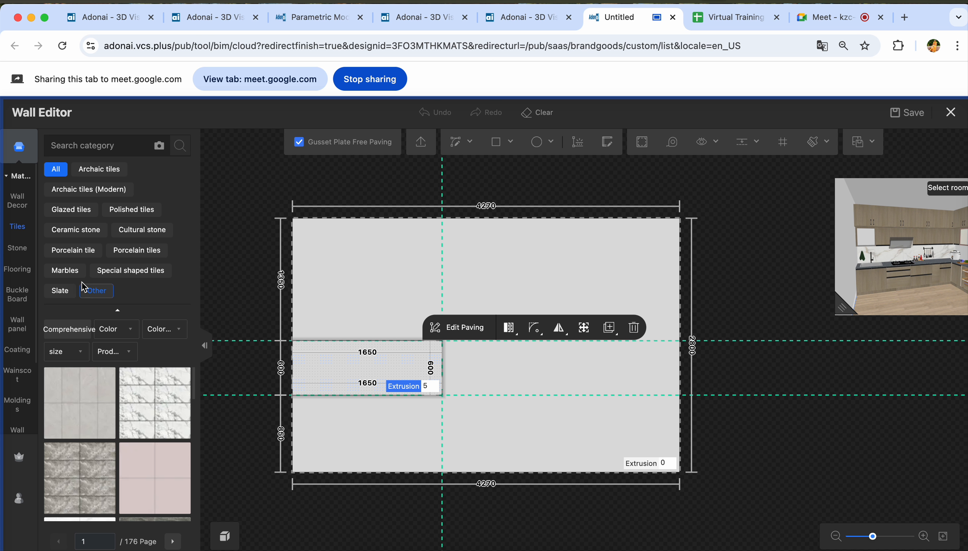
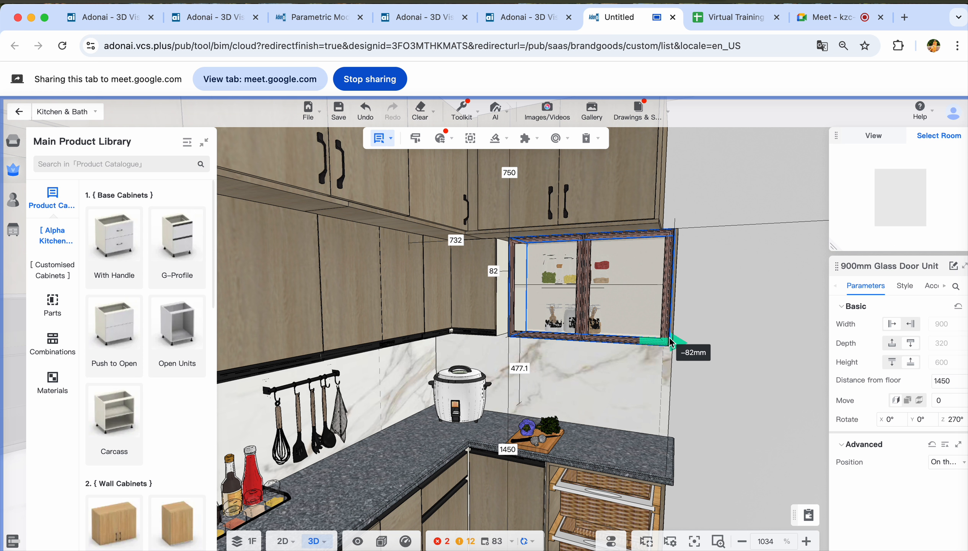
Select the 650mm L Corner Unit next to the glass door wall unit in the 3D kitchen view
{"action": "left_click", "coordinate": [503, 309]}
{"action": "left_click", "coordinate": [504, 310]}
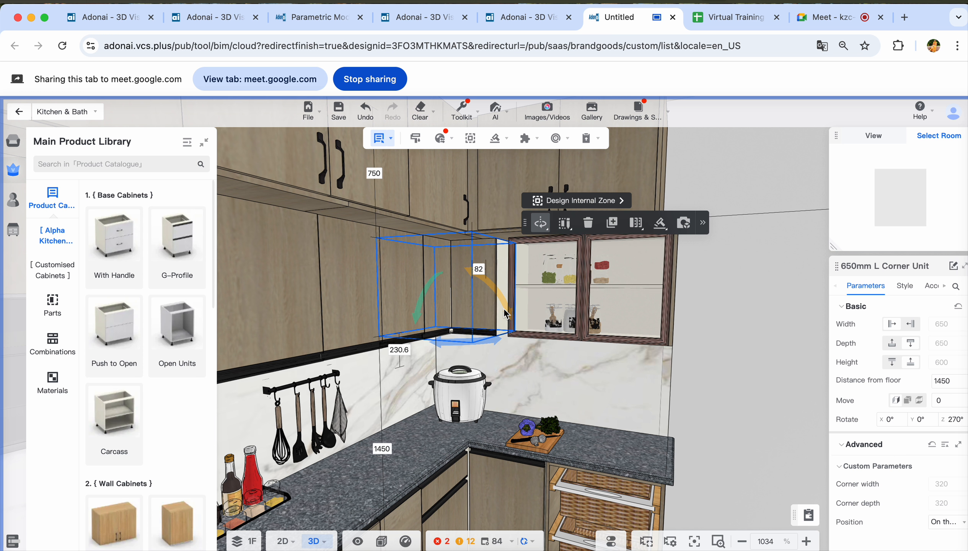
Set the 900mm Glass Door Unit's gap to the neighbouring corner wall unit to 0
{"action": "left_click", "coordinate": [505, 310]}
{"action": "left_click_drag", "start_coordinate": [510, 288], "coordinate": [525, 286]}
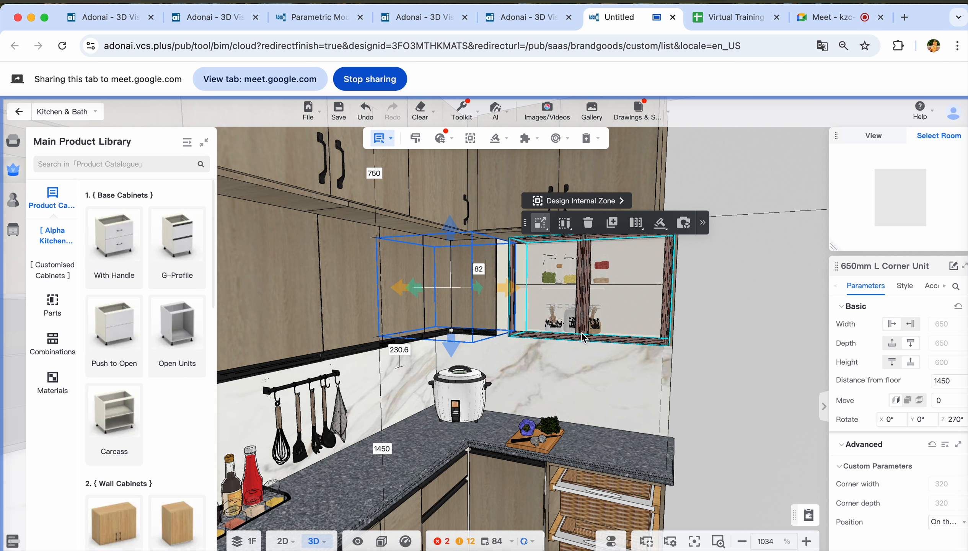
{"action": "left_click", "coordinate": [583, 338]}
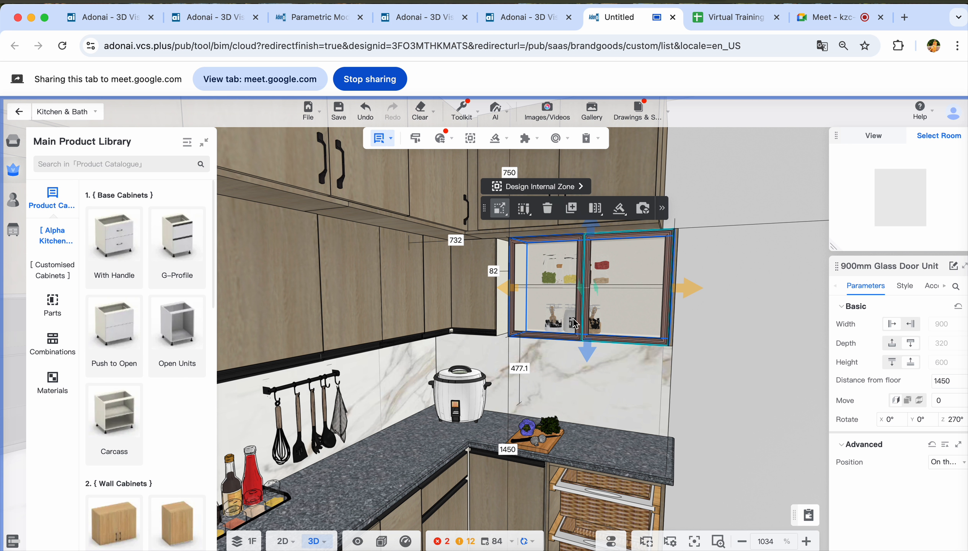
{"action": "left_click", "coordinate": [493, 271]}
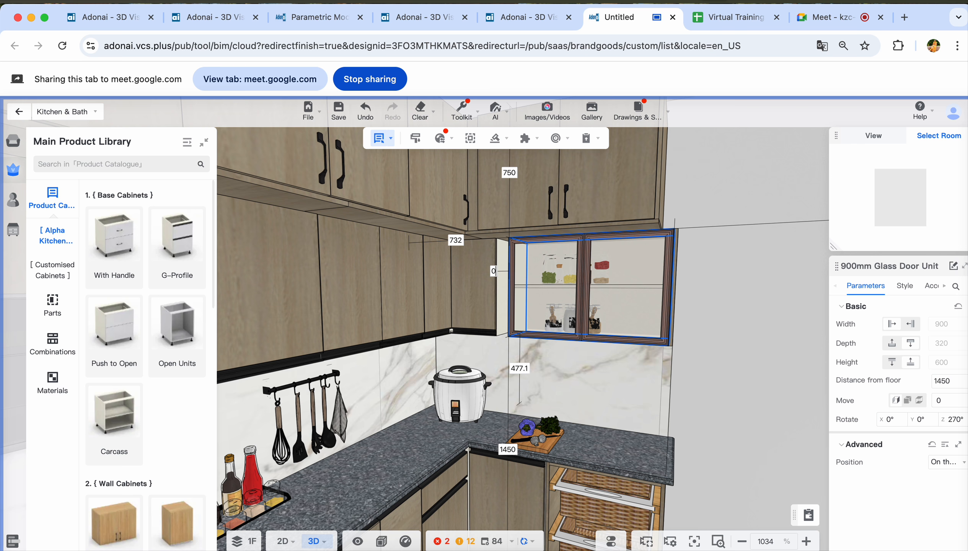
{"action": "type", "text": "0"}
{"action": "key", "text": "Return"}
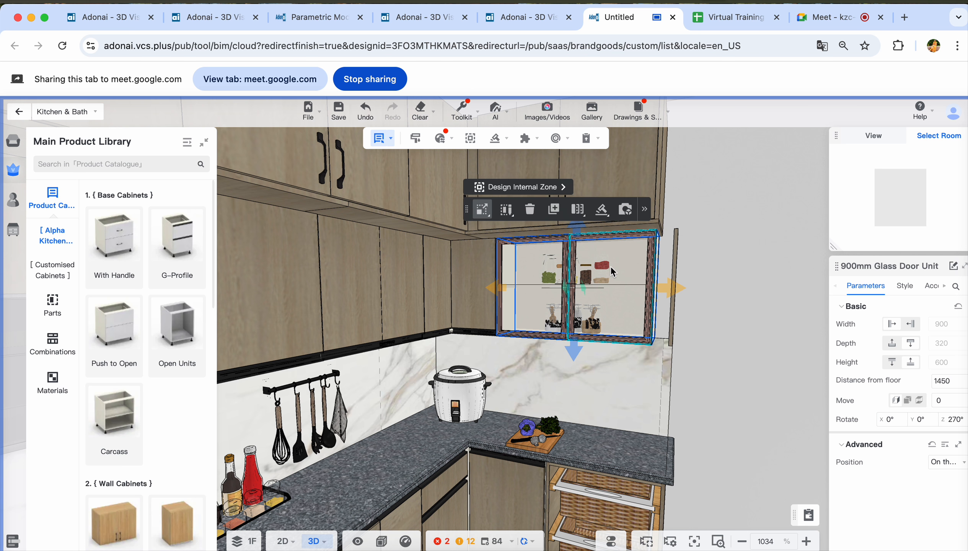
Set the Expo Panel's gap to the glass door unit to 0 and undo the accidental height shift
{"action": "left_click", "coordinate": [674, 320]}
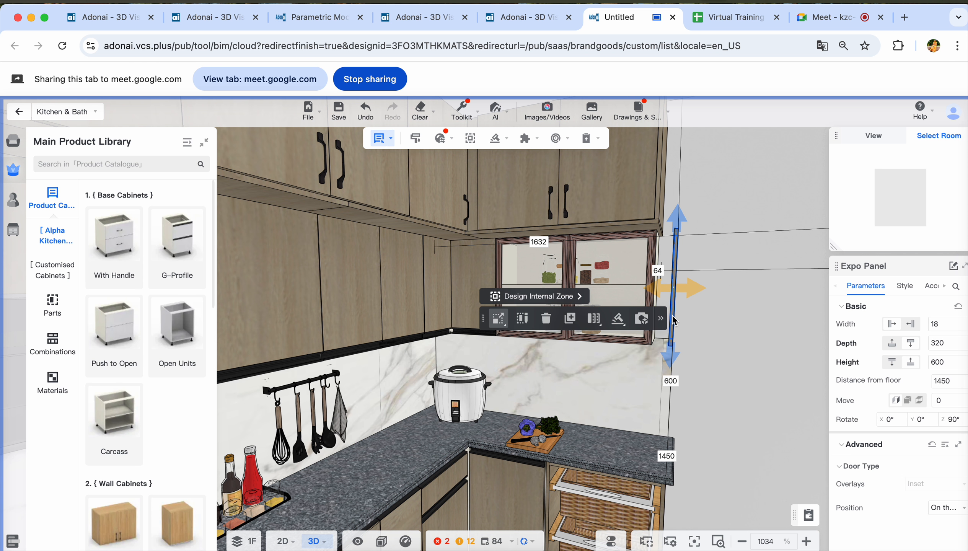
{"action": "left_click", "coordinate": [658, 270]}
{"action": "type", "text": "0"}
{"action": "key", "text": "Return"}
{"action": "mouse_move", "coordinate": [704, 363]}
{"action": "left_mouse_down"}
{"action": "mouse_move", "coordinate": [691, 370]}
{"action": "mouse_move", "coordinate": [693, 386]}
{"action": "mouse_move", "coordinate": [713, 379]}
{"action": "mouse_move", "coordinate": [646, 380]}
{"action": "mouse_move", "coordinate": [723, 360]}
{"action": "left_mouse_up"}
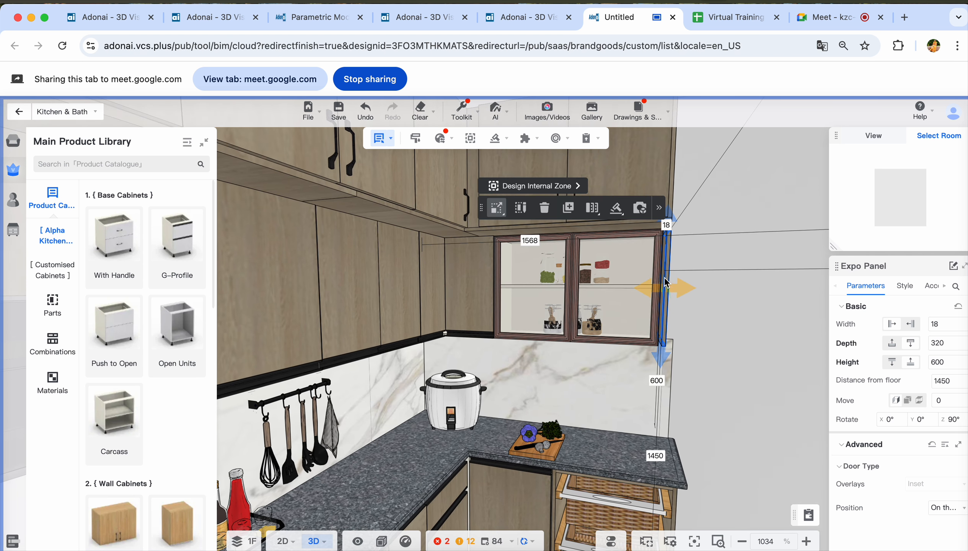
{"action": "left_click_drag", "start_coordinate": [668, 224], "coordinate": [671, 231]}
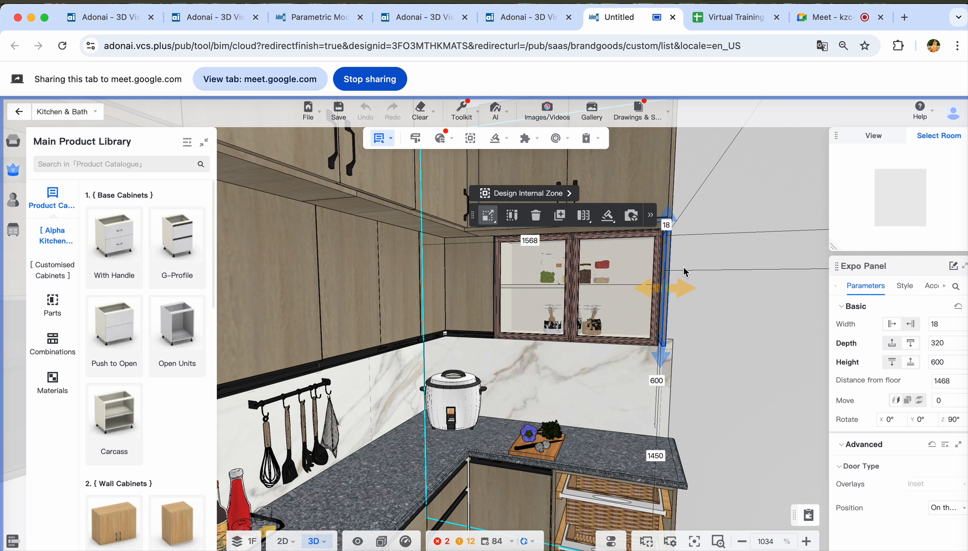
{"action": "key", "text": "ctrl+z"}
Examine the whole L-shaped kitchen from several angles, including the wall units, worktop and base cabinets
{"action": "left_click_drag", "start_coordinate": [701, 331], "coordinate": [644, 362]}
{"action": "scroll", "coordinate": [446, 491], "scroll_direction": "down", "scroll_amount": 1}
{"action": "right_click_drag", "start_coordinate": [448, 493], "coordinate": [539, 400]}
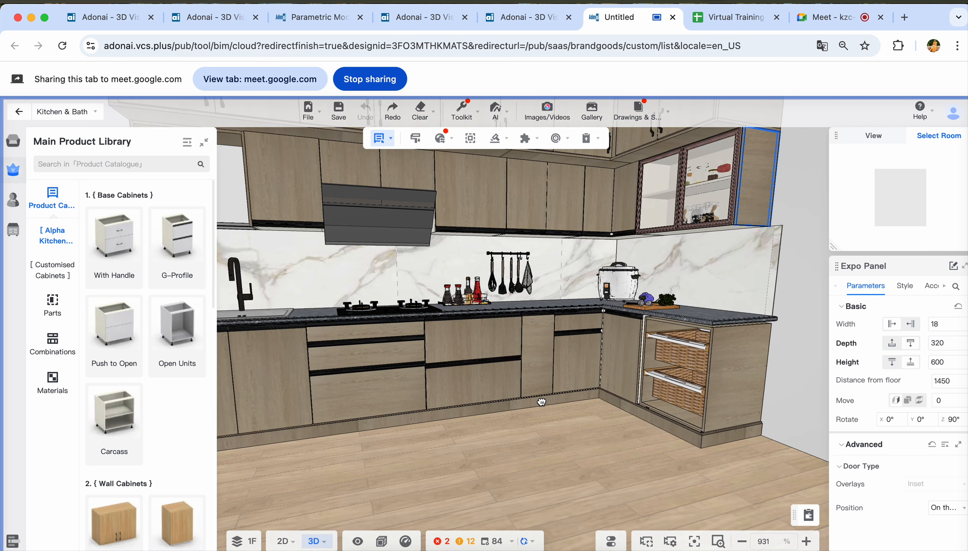
{"action": "scroll", "coordinate": [527, 423], "scroll_direction": "down", "scroll_amount": 3}
{"action": "left_click_drag", "start_coordinate": [527, 424], "coordinate": [504, 441]}
{"action": "scroll", "coordinate": [503, 442], "scroll_direction": "down", "scroll_amount": 1}
{"action": "right_click_drag", "start_coordinate": [503, 442], "coordinate": [592, 439]}
{"action": "left_click_drag", "start_coordinate": [549, 446], "coordinate": [523, 424]}
{"action": "right_click_drag", "start_coordinate": [523, 424], "coordinate": [473, 458]}
{"action": "left_click_drag", "start_coordinate": [475, 457], "coordinate": [529, 492]}
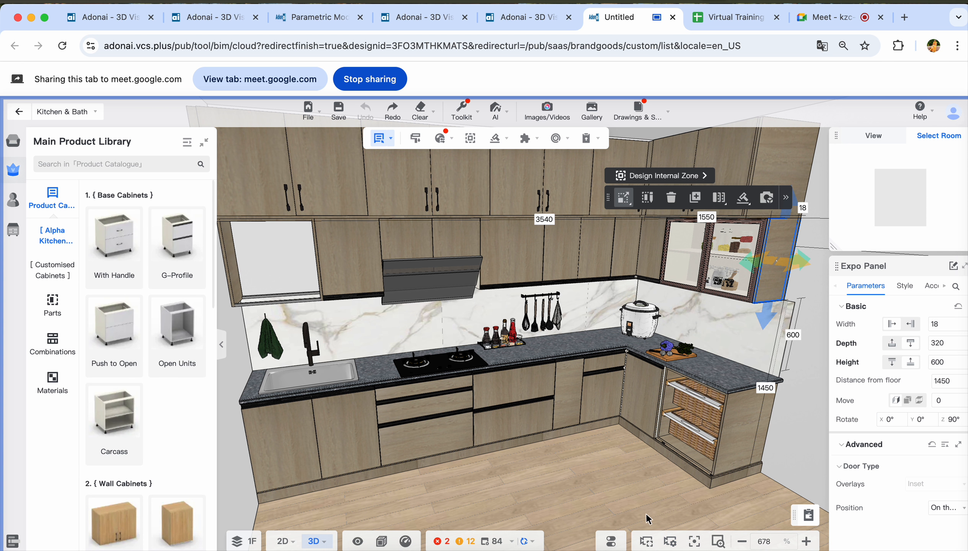
Leave the Kitchen & Bath environment and search the Public Library for "water purifier"
{"action": "left_click", "coordinate": [18, 112]}
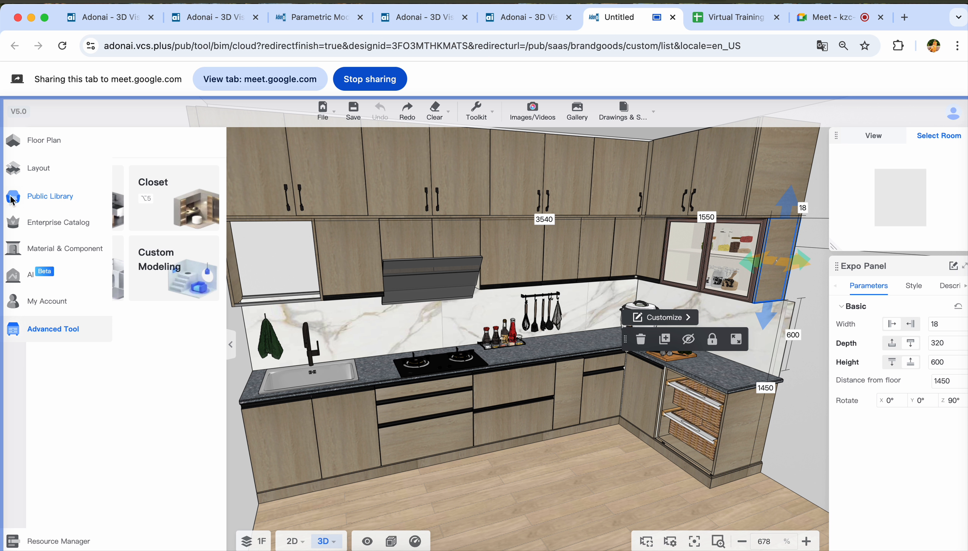
{"action": "left_click", "coordinate": [12, 200]}
{"action": "left_click", "coordinate": [107, 174]}
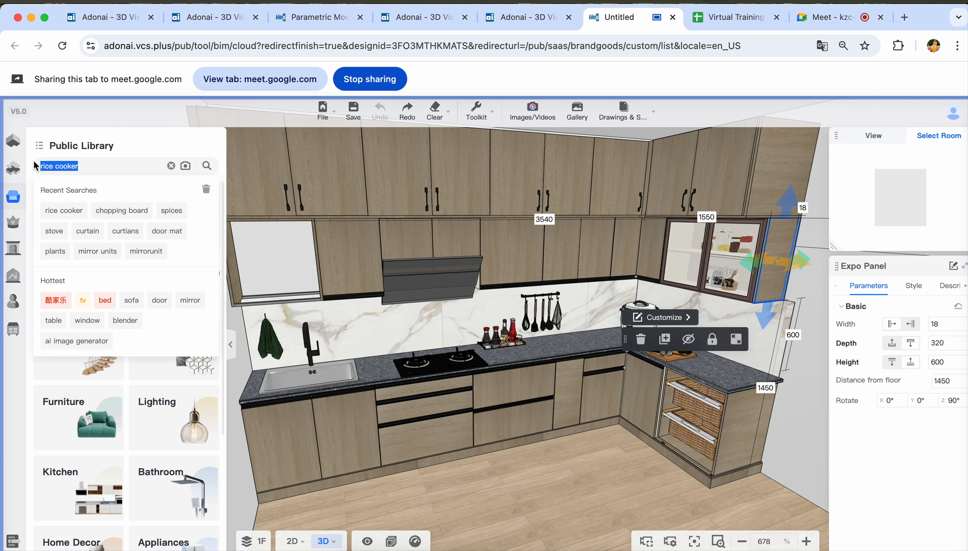
{"action": "key", "text": "BackSpace"}
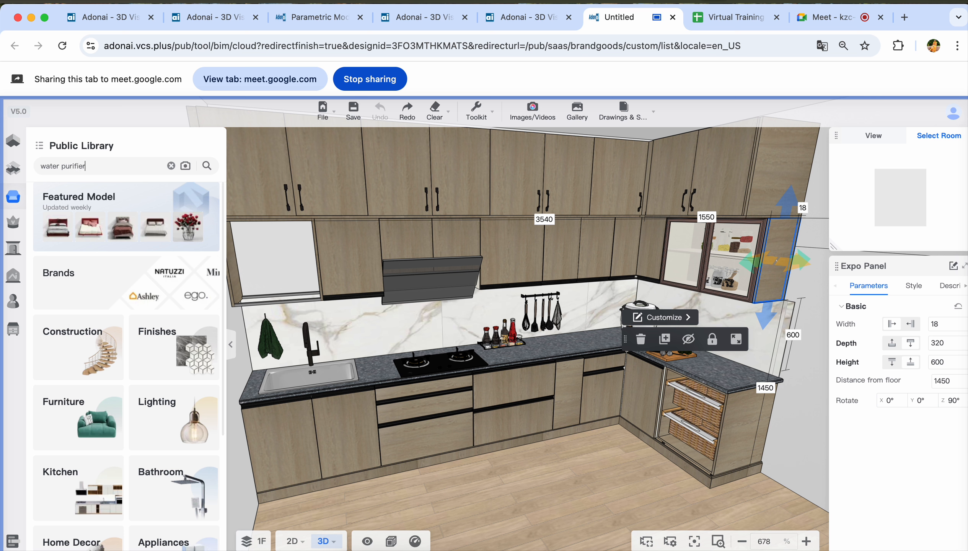
{"action": "type", "text": "water purifier"}
{"action": "key", "text": "Return"}
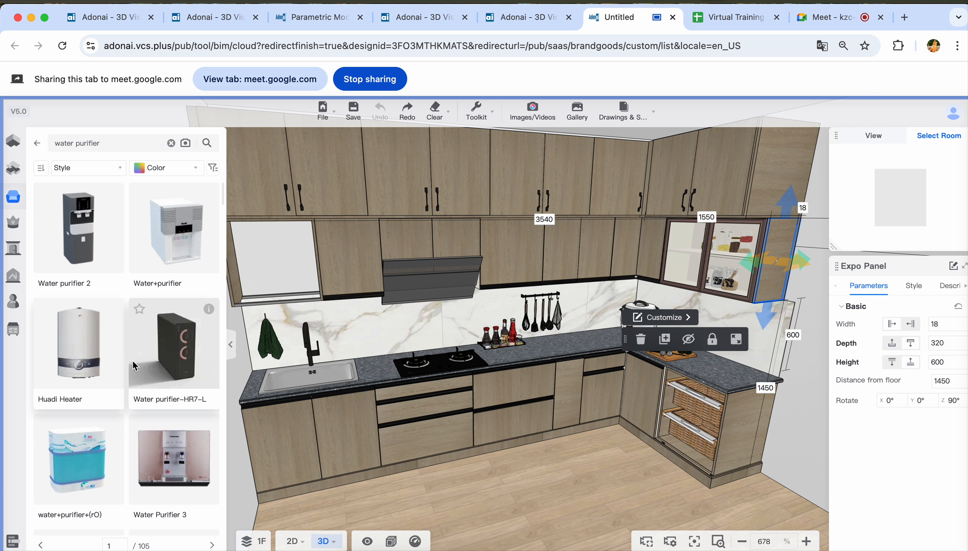
Place the blue and white Water purifier in the open wall unit above the sink and adjust its position there
{"action": "scroll", "coordinate": [158, 374], "scroll_direction": "down", "scroll_amount": 1}
{"action": "scroll", "coordinate": [158, 375], "scroll_direction": "down", "scroll_amount": 5}
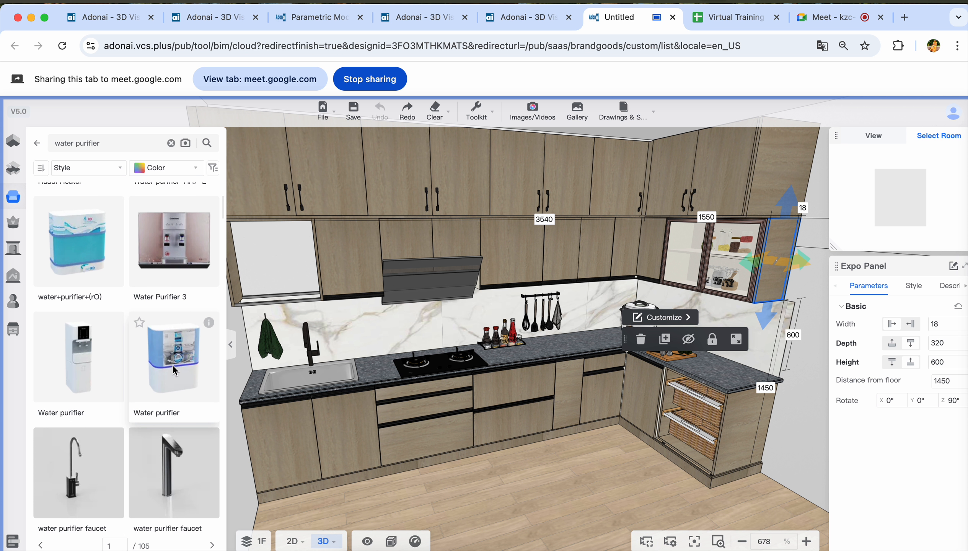
{"action": "left_click", "coordinate": [172, 365]}
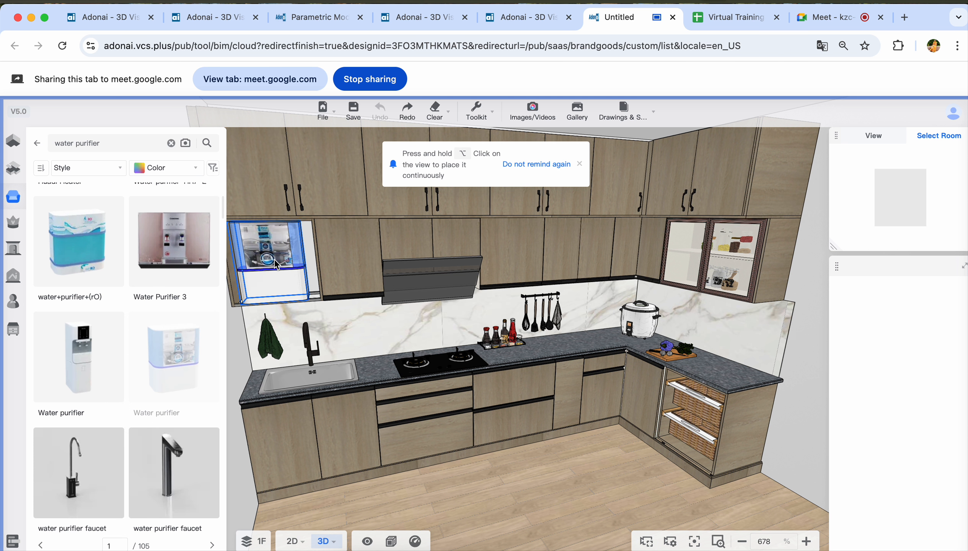
{"action": "left_click", "coordinate": [269, 292]}
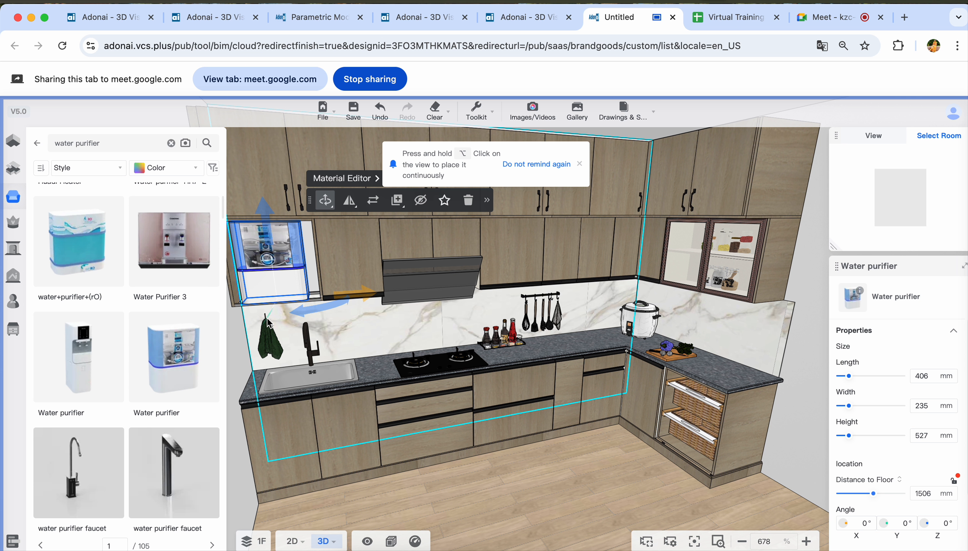
{"action": "left_click_drag", "start_coordinate": [269, 319], "coordinate": [315, 317]}
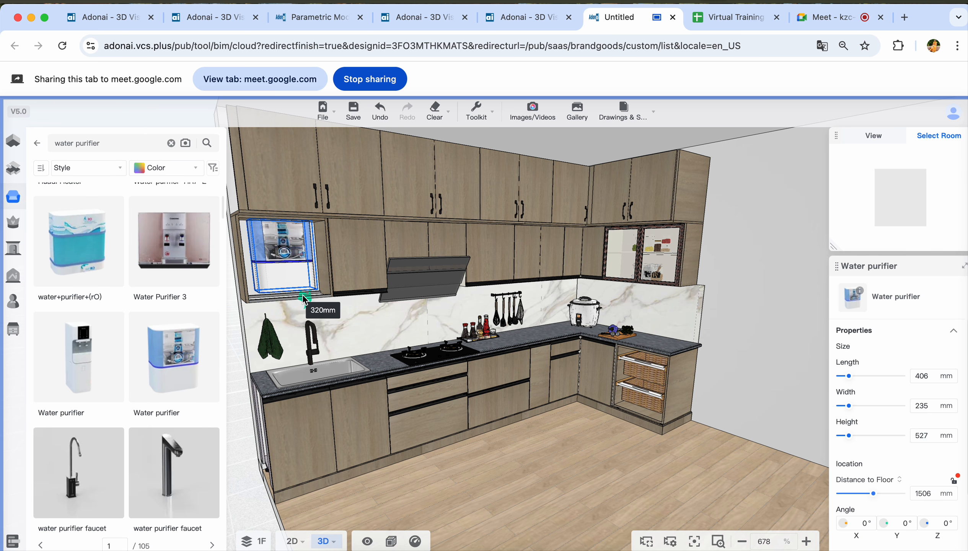
{"action": "left_click_drag", "start_coordinate": [478, 481], "coordinate": [442, 457]}
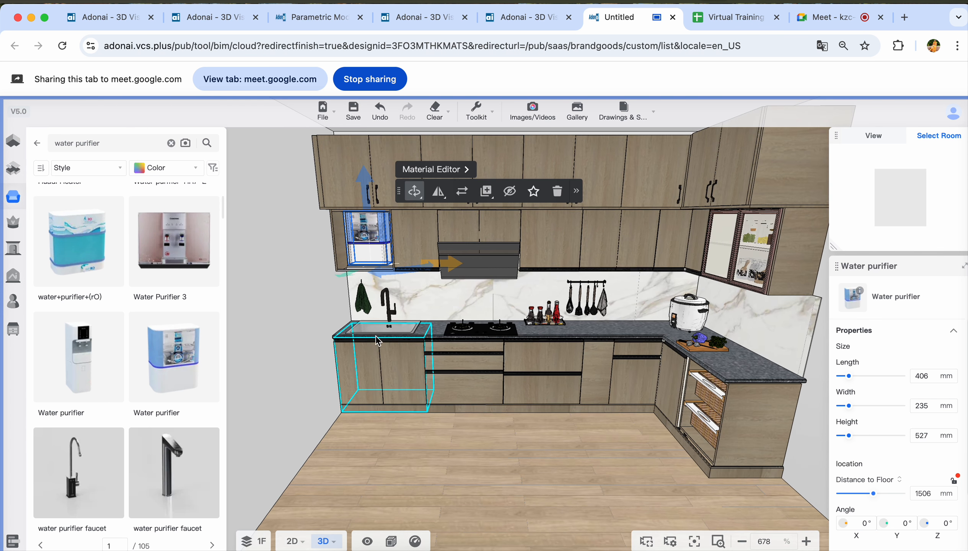
{"action": "left_click", "coordinate": [363, 308]}
{"action": "left_click", "coordinate": [548, 434]}
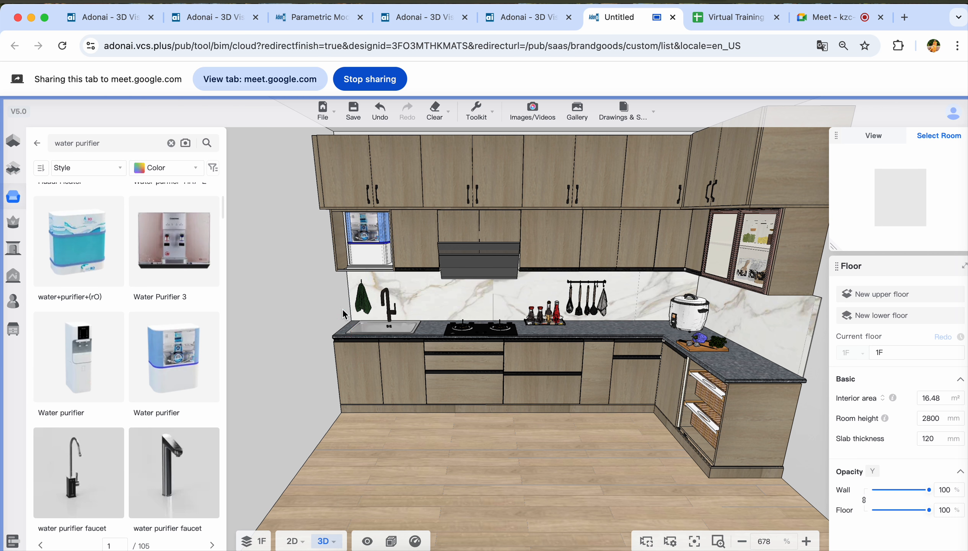
Shift the cooking stoves sideways along the countertop above the drawer units
{"action": "left_click_drag", "start_coordinate": [548, 433], "coordinate": [605, 434]}
{"action": "scroll", "coordinate": [549, 468], "scroll_direction": "up", "scroll_amount": 10}
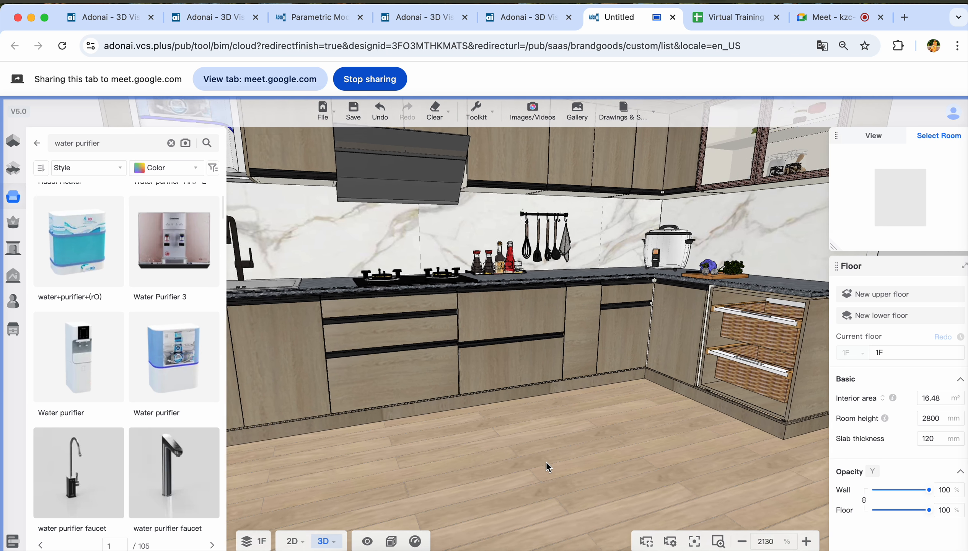
{"action": "left_click_drag", "start_coordinate": [539, 470], "coordinate": [548, 508]}
{"action": "left_click", "coordinate": [391, 245]}
{"action": "left_click_drag", "start_coordinate": [412, 264], "coordinate": [409, 259]}
{"action": "left_click_drag", "start_coordinate": [311, 239], "coordinate": [283, 240]}
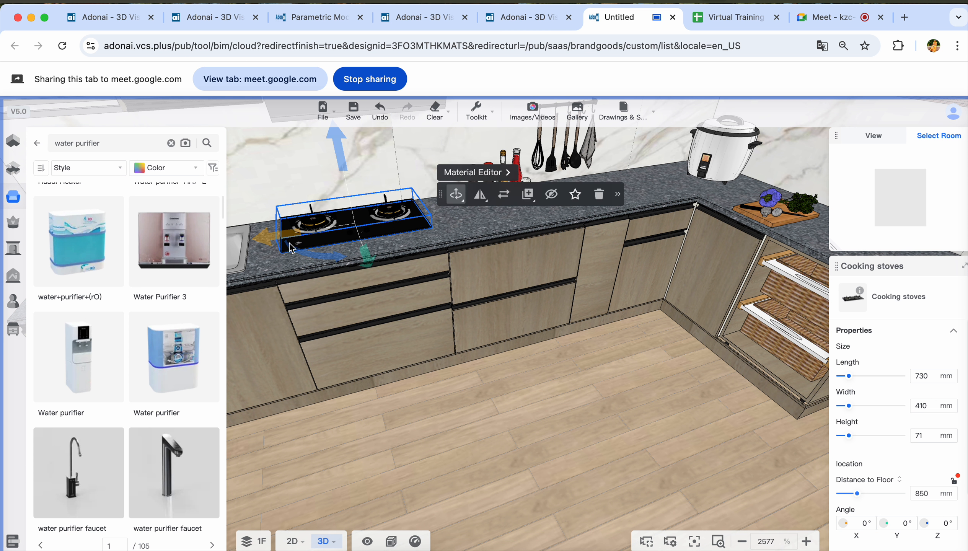
{"action": "mouse_move", "coordinate": [594, 433]}
{"action": "left_mouse_down"}
{"action": "mouse_move", "coordinate": [580, 419]}
{"action": "mouse_move", "coordinate": [581, 435]}
{"action": "left_mouse_up"}
{"action": "left_click_drag", "start_coordinate": [475, 245], "coordinate": [495, 250]}
Return to the Kitchen & Bath environment and open the Auxiliaries category of the Alpha Kitchen Cabinets
{"action": "left_click_drag", "start_coordinate": [595, 409], "coordinate": [641, 416]}
{"action": "right_click_drag", "start_coordinate": [641, 416], "coordinate": [500, 454]}
{"action": "scroll", "coordinate": [509, 444], "scroll_direction": "down", "scroll_amount": 10}
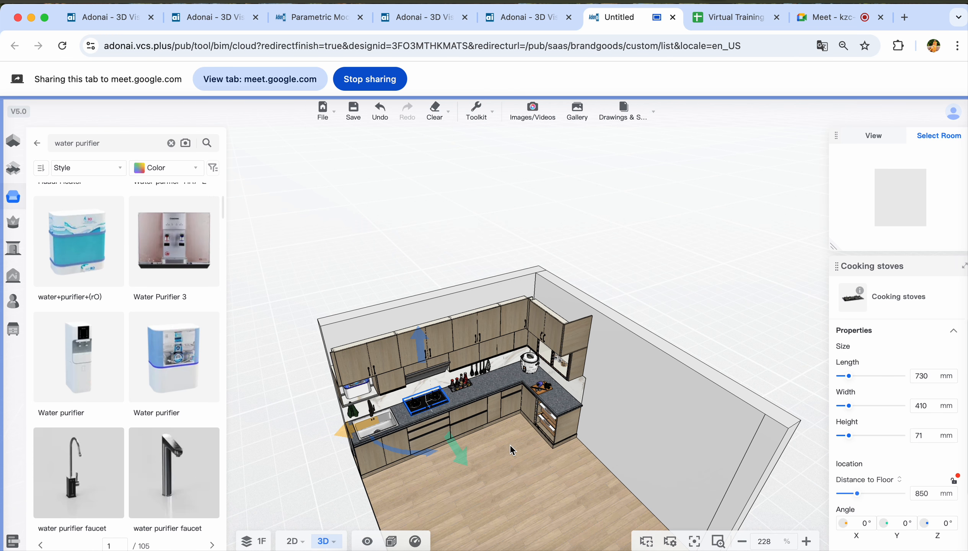
{"action": "left_click_drag", "start_coordinate": [509, 444], "coordinate": [486, 455]}
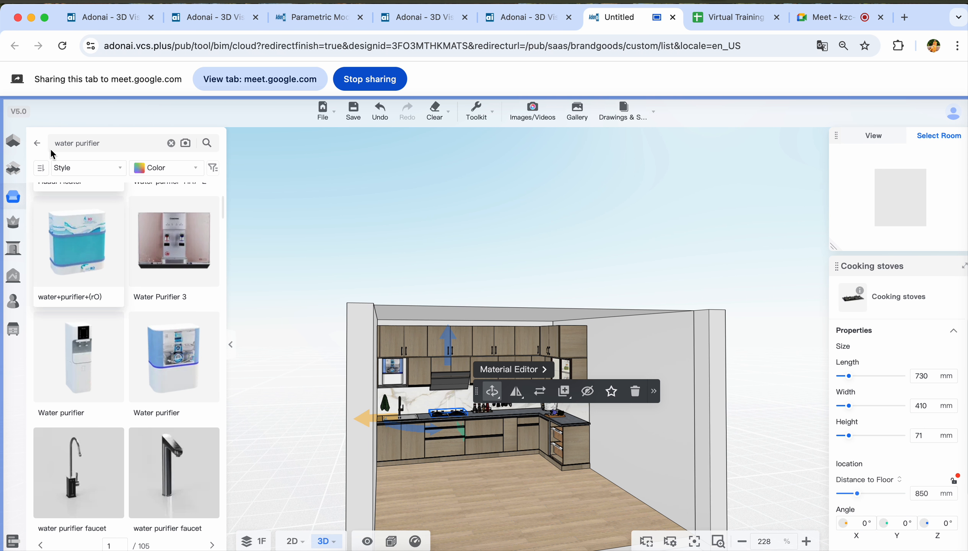
{"action": "left_click", "coordinate": [67, 330]}
{"action": "left_click", "coordinate": [91, 210]}
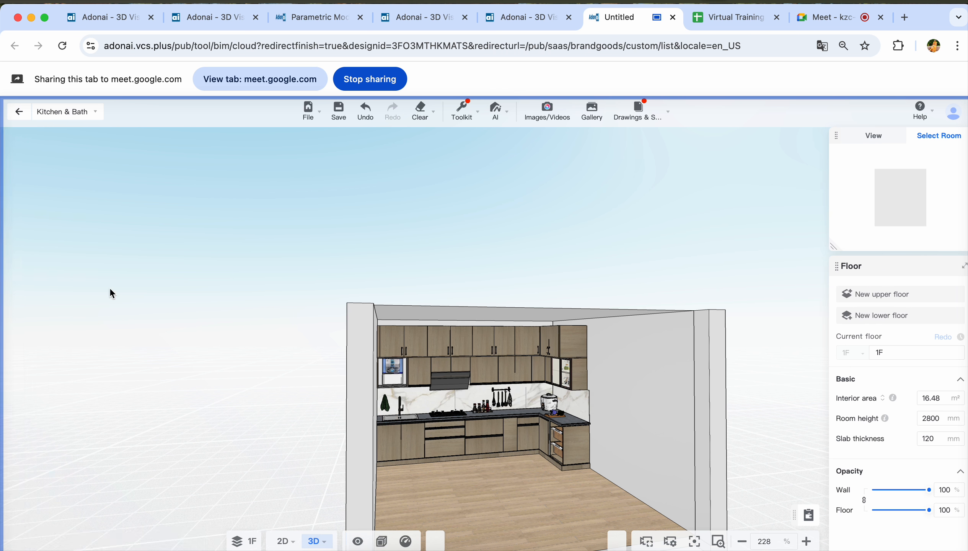
{"action": "scroll", "coordinate": [108, 433], "scroll_direction": "down", "scroll_amount": 5}
{"action": "scroll", "coordinate": [108, 433], "scroll_direction": "down", "scroll_amount": 1}
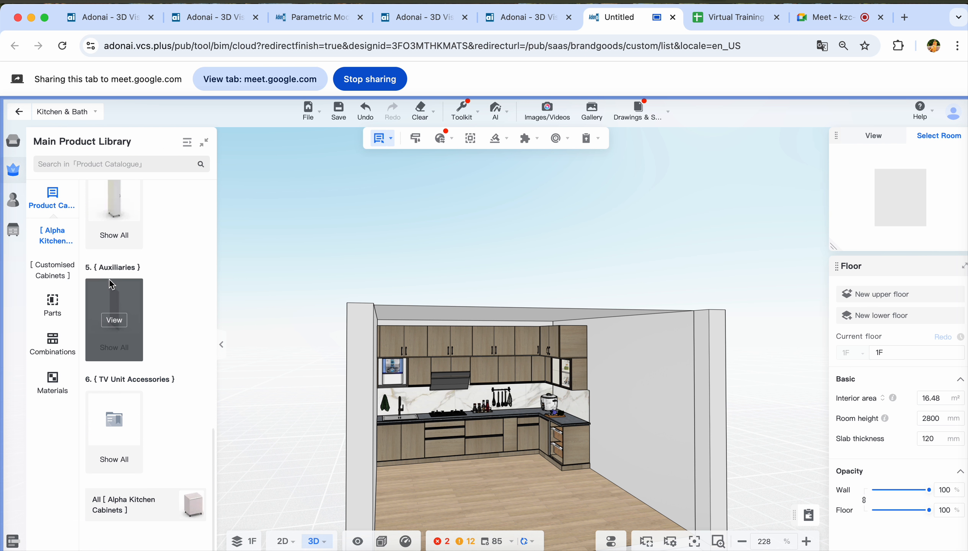
{"action": "left_click", "coordinate": [115, 312]}
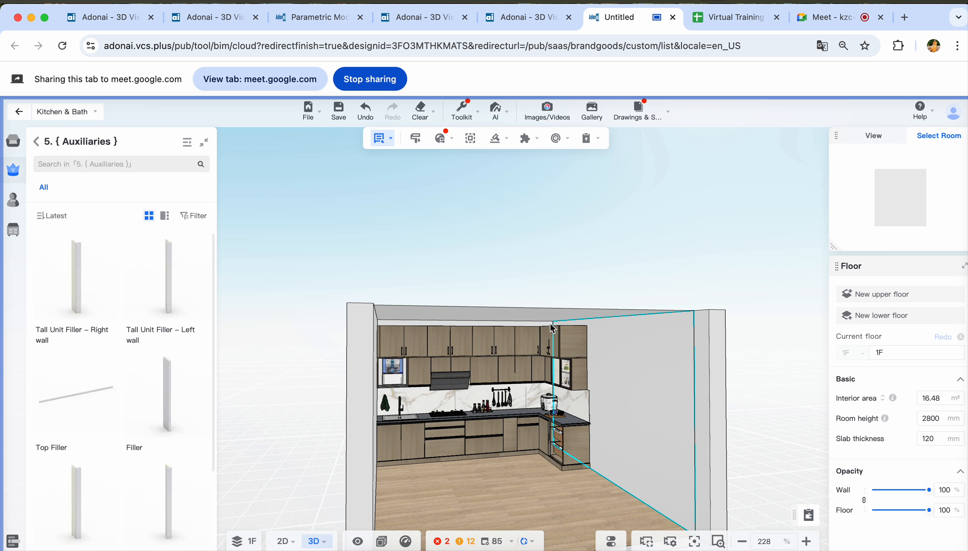
Open the room's ceiling in the Ceiling Editor and return to the kitchen model
{"action": "left_click_drag", "start_coordinate": [499, 481], "coordinate": [495, 463]}
{"action": "left_click", "coordinate": [494, 464]}
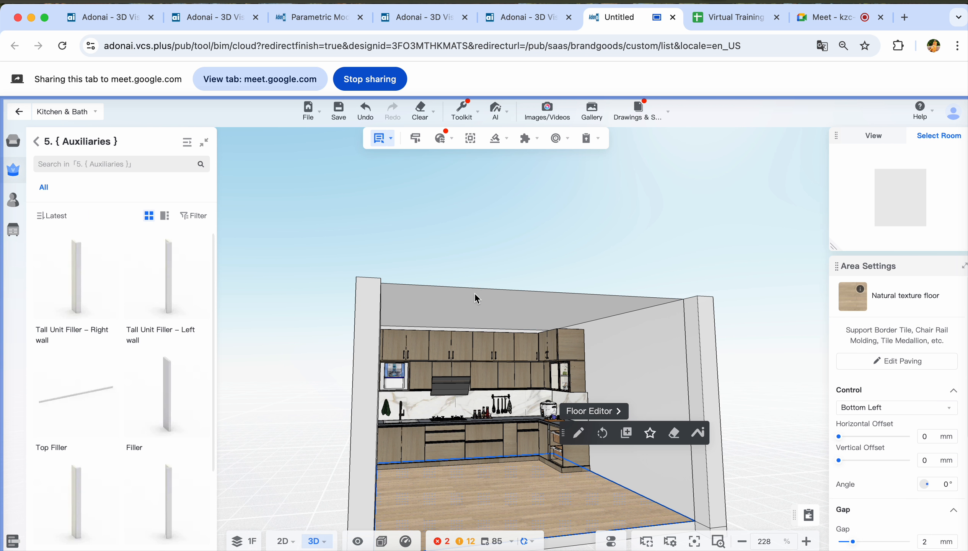
{"action": "left_click", "coordinate": [477, 302]}
{"action": "left_click", "coordinate": [730, 257]}
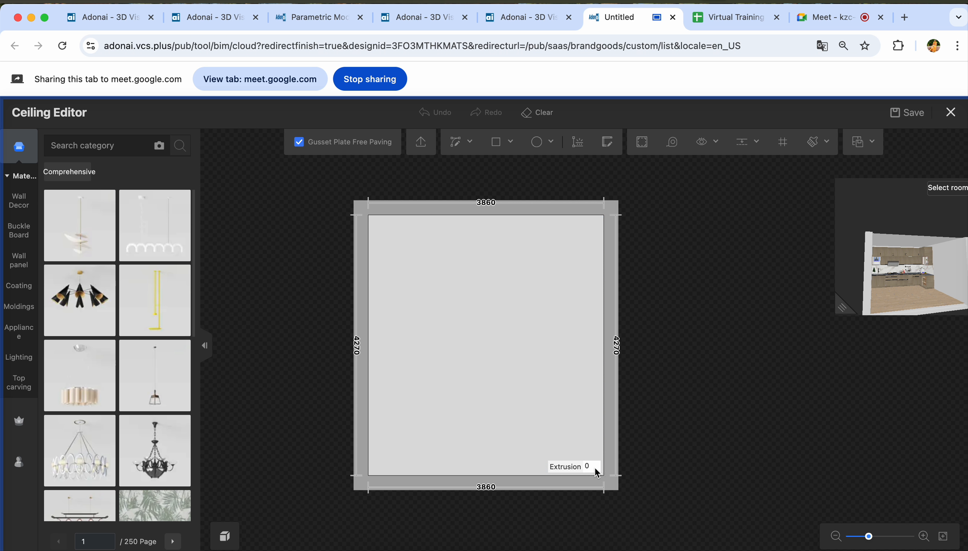
{"action": "key", "text": "Return"}
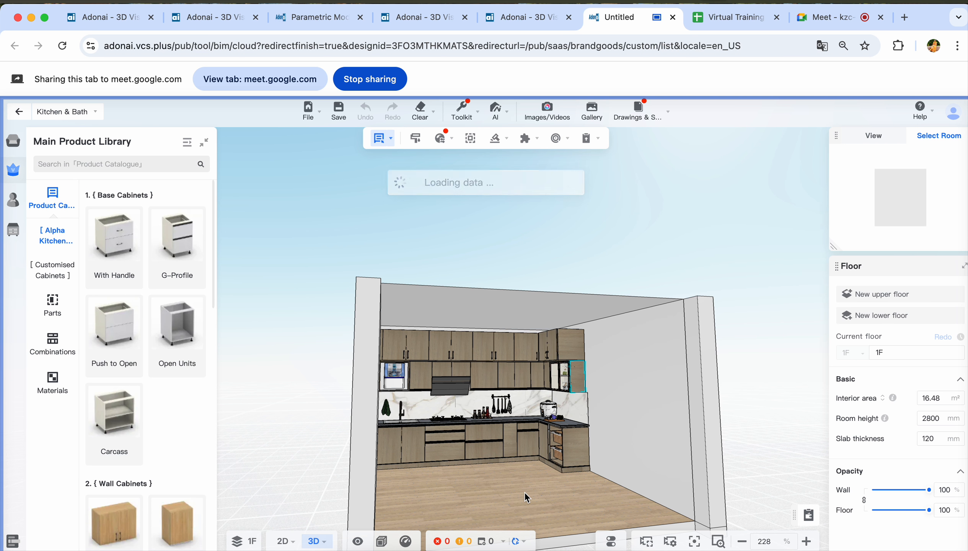
Frame the kitchen from the front, check the perspective render view and its camera placement in plan, and leave the render mode
{"action": "left_click_drag", "start_coordinate": [512, 498], "coordinate": [474, 479]}
{"action": "scroll", "coordinate": [494, 494], "scroll_direction": "down", "scroll_amount": 4}
{"action": "scroll", "coordinate": [493, 493], "scroll_direction": "up", "scroll_amount": 6}
{"action": "scroll", "coordinate": [494, 496], "scroll_direction": "up", "scroll_amount": 6}
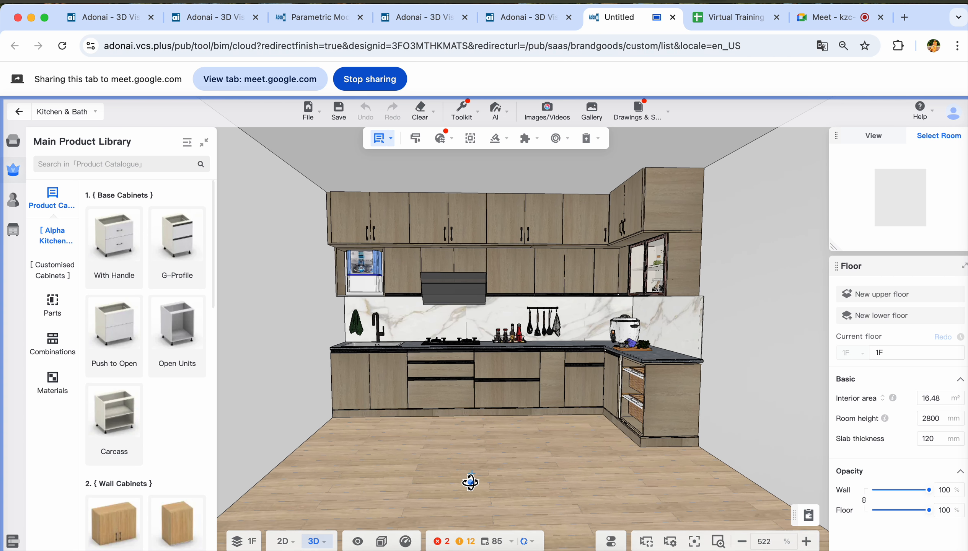
{"action": "left_click", "coordinate": [547, 110]}
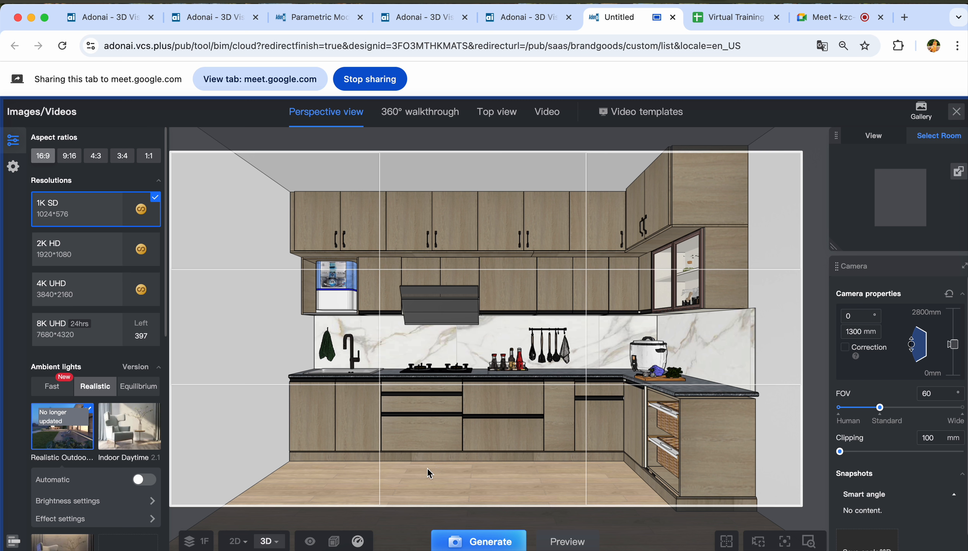
{"action": "key", "text": "1"}
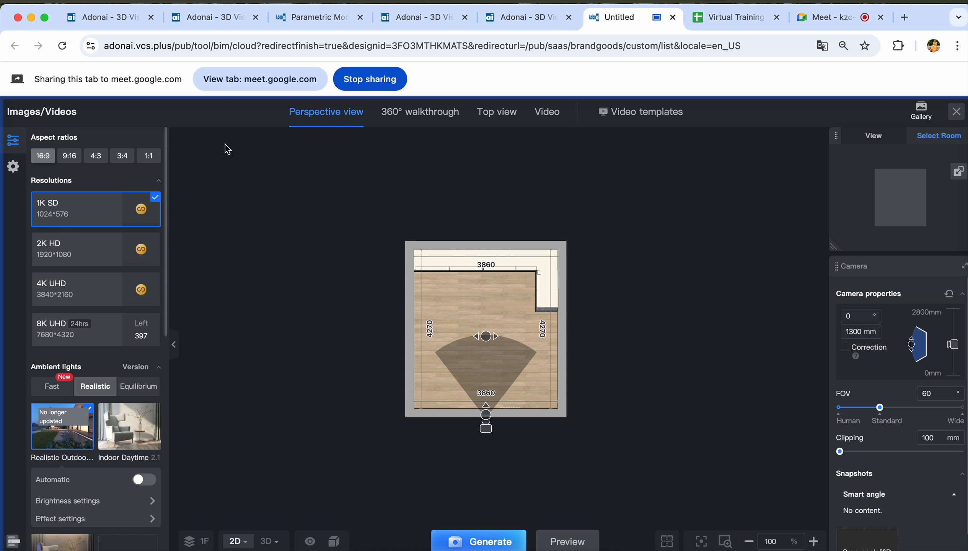
{"action": "left_click", "coordinate": [957, 112]}
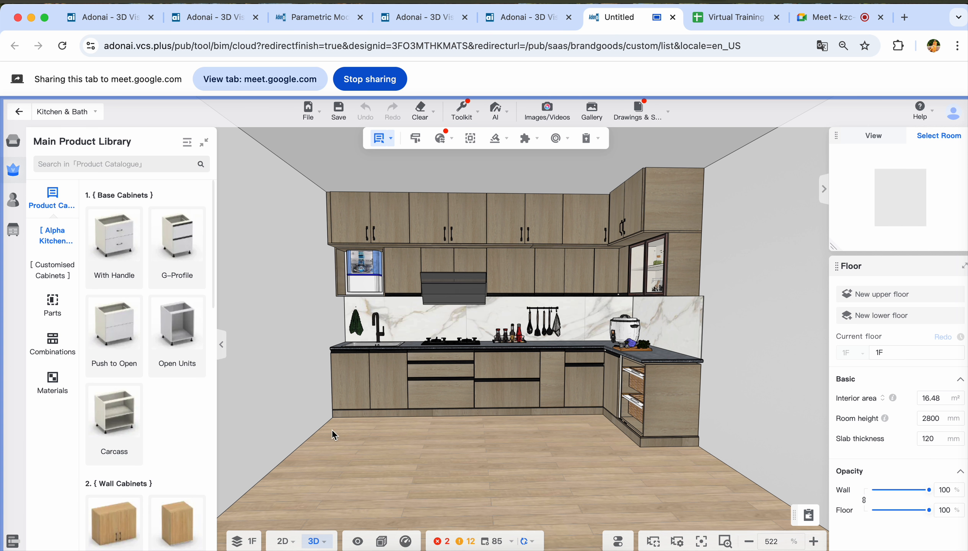
Switch the model to the 2D plan and open the Floor Plan tools outside the Kitchen & Bath environment
{"action": "key", "text": "1"}
{"action": "mouse_move", "coordinate": [28, 163]}
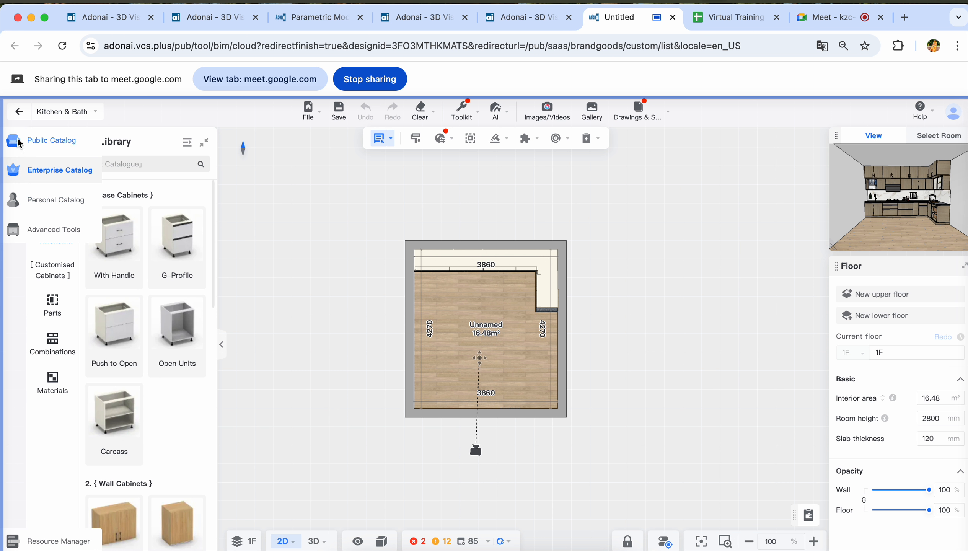
{"action": "left_click", "coordinate": [19, 111]}
{"action": "left_click", "coordinate": [14, 140]}
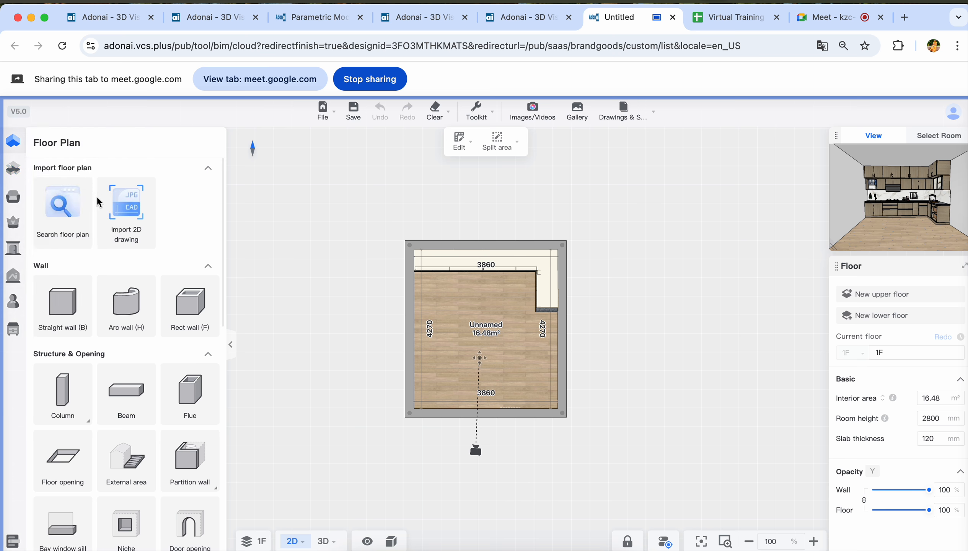
Place a linear window in the plan's wall to the left of the kitchen cabinets and show the room in 3D
{"action": "scroll", "coordinate": [102, 372], "scroll_direction": "down", "scroll_amount": 10}
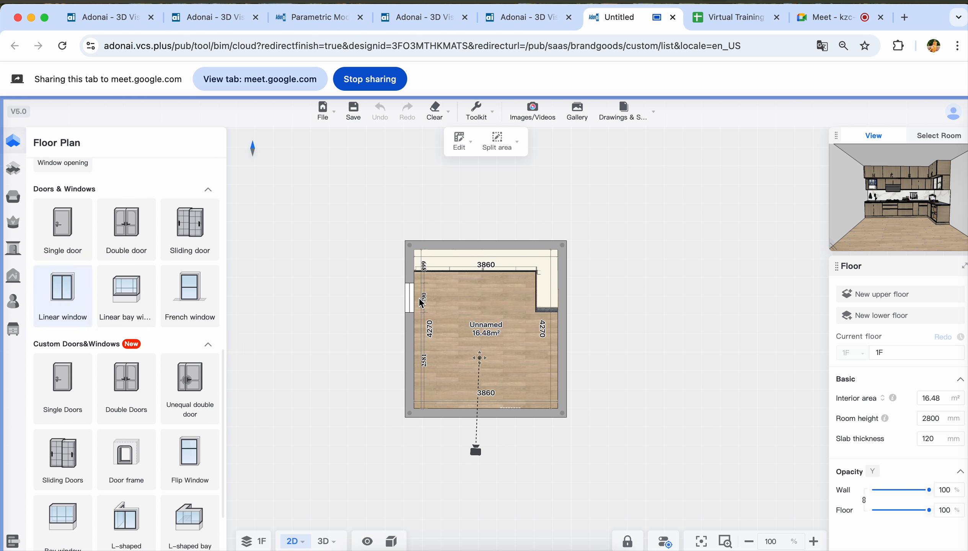
{"action": "left_click", "coordinate": [420, 313]}
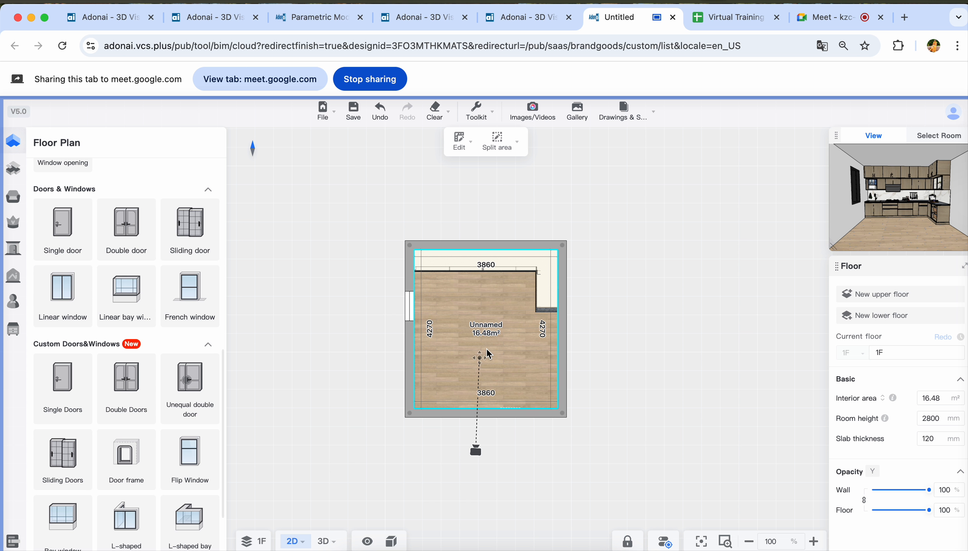
{"action": "key", "text": "3"}
{"action": "left_click_drag", "start_coordinate": [480, 438], "coordinate": [395, 430]}
Set the linear window's width to 1200 mm
{"action": "left_click", "coordinate": [282, 339]}
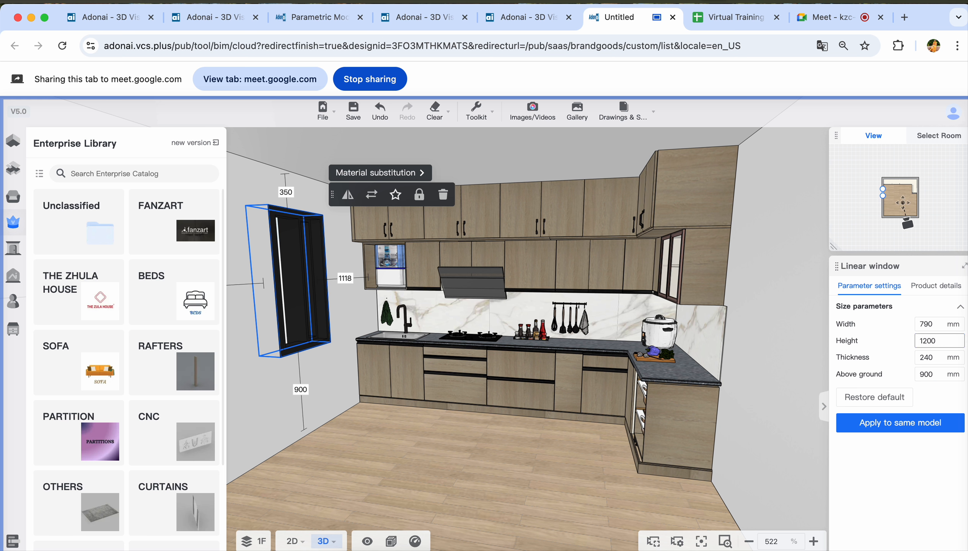
{"action": "left_click", "coordinate": [933, 324]}
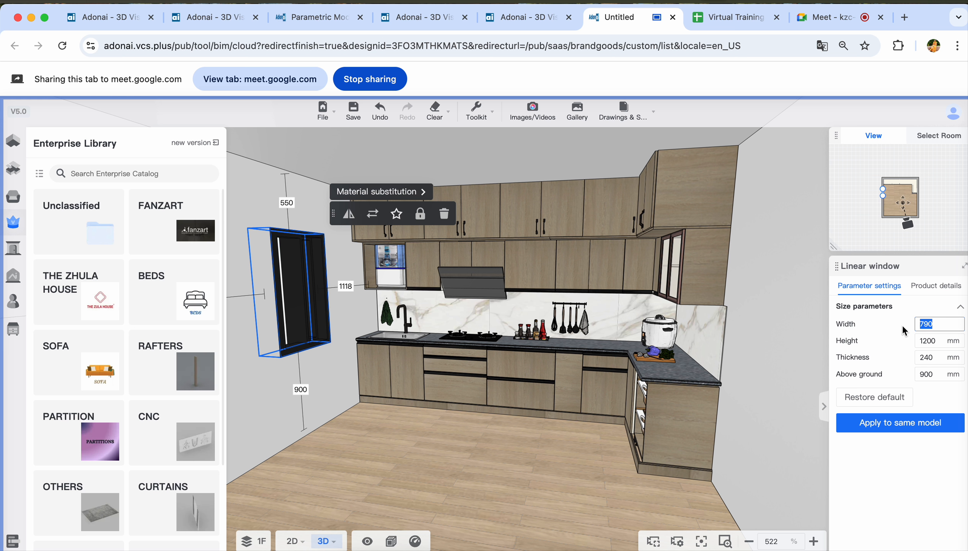
{"action": "type", "text": "1200"}
{"action": "key", "text": "Return"}
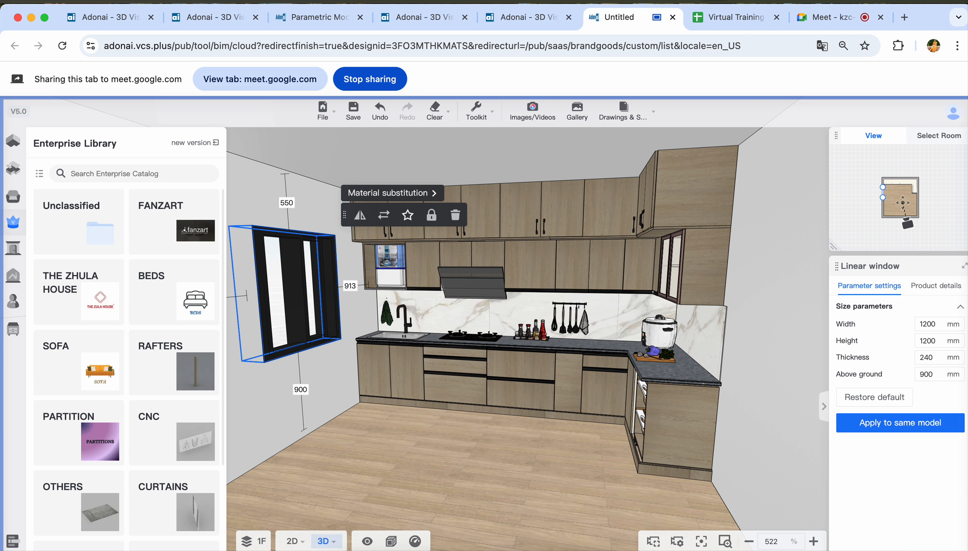
Move the window along its wall, farther from the kitchen cabinets, to a distance of about 1682 mm
{"action": "scroll", "coordinate": [311, 377], "scroll_direction": "down", "scroll_amount": 5}
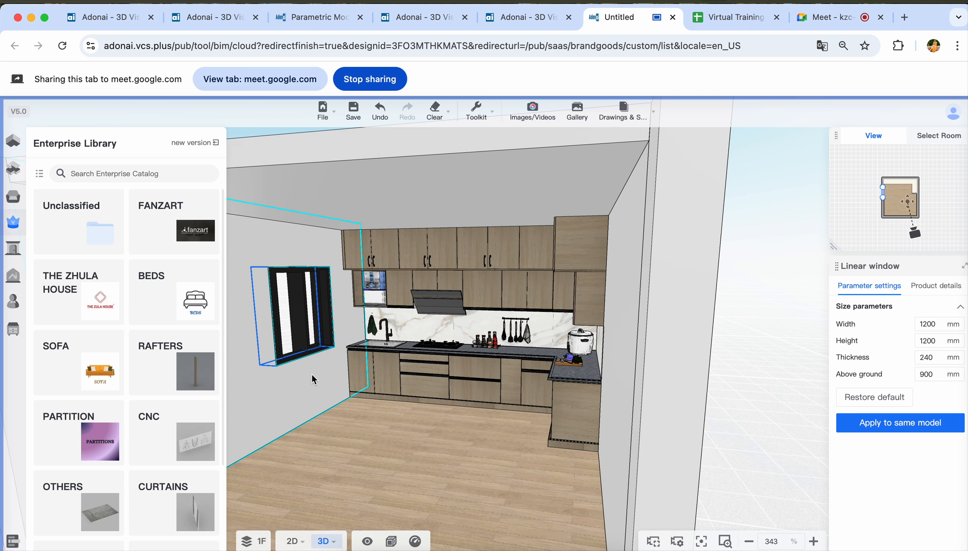
{"action": "left_click", "coordinate": [301, 367]}
{"action": "left_click_drag", "start_coordinate": [301, 368], "coordinate": [262, 328]}
Set the window's height above ground to 900 mm and its thickness to 120 mm
{"action": "left_click", "coordinate": [267, 398]}
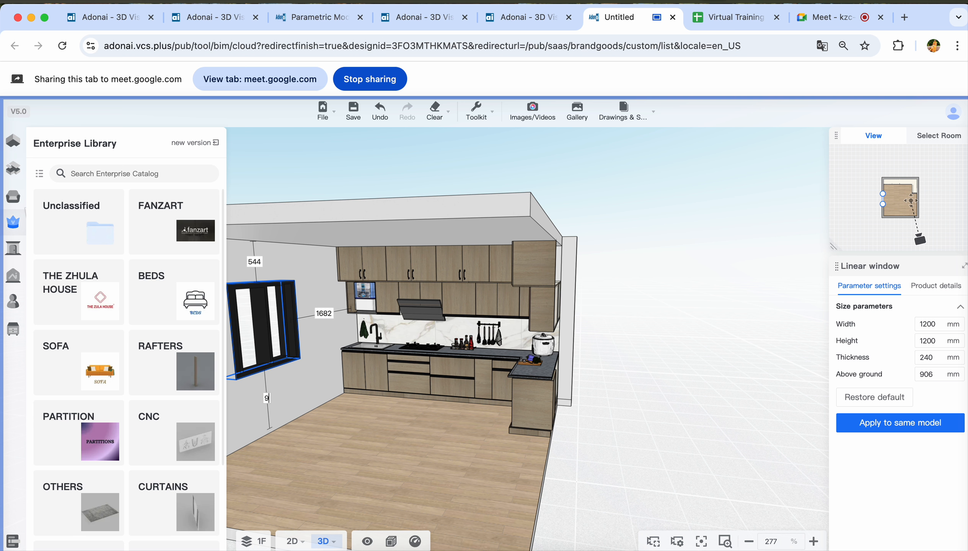
{"action": "type", "text": "00"}
{"action": "key", "text": "Return"}
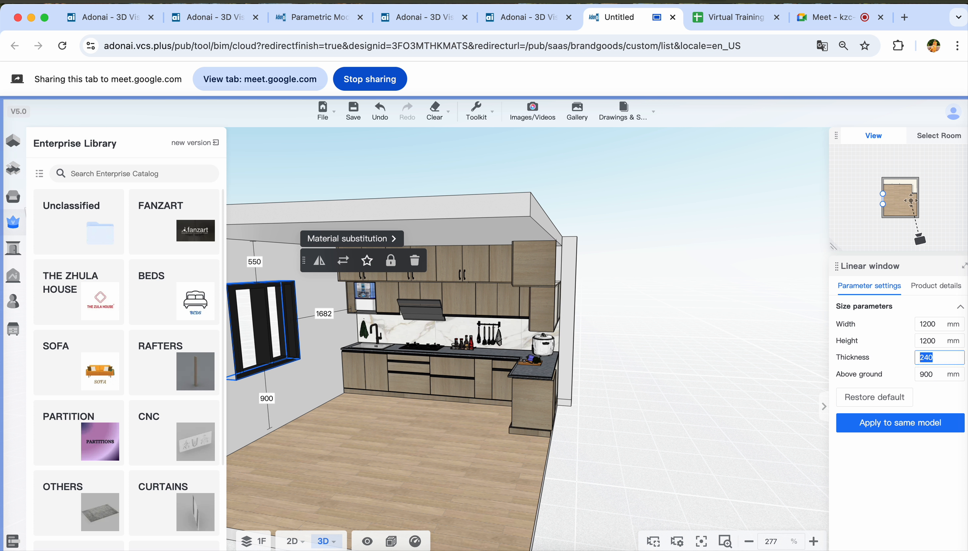
{"action": "type", "text": "120"}
{"action": "key", "text": "Return"}
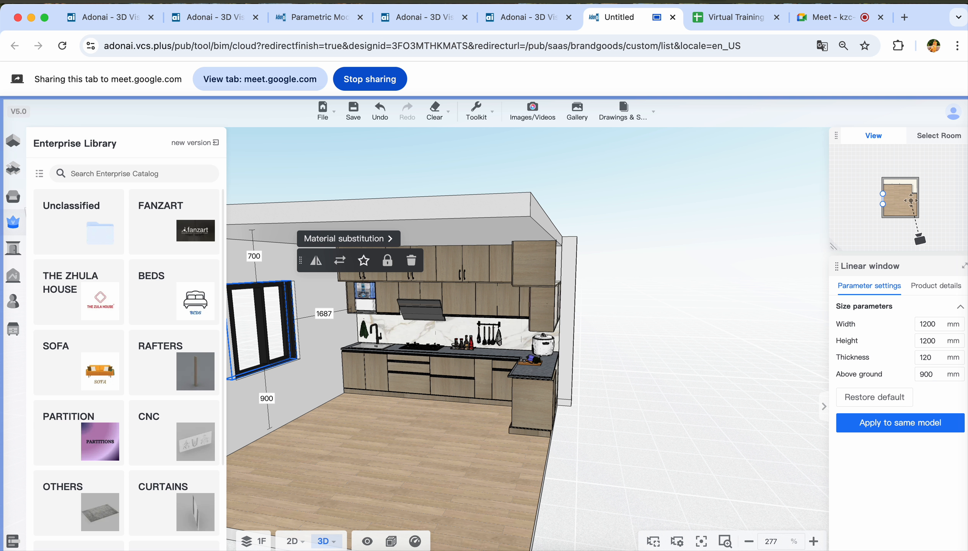
Frame the whole L-shaped kitchen from the front and open the perspective render view with it
{"action": "left_click_drag", "start_coordinate": [450, 434], "coordinate": [400, 495]}
{"action": "scroll", "coordinate": [382, 431], "scroll_direction": "up", "scroll_amount": 3}
{"action": "scroll", "coordinate": [398, 500], "scroll_direction": "up", "scroll_amount": 7}
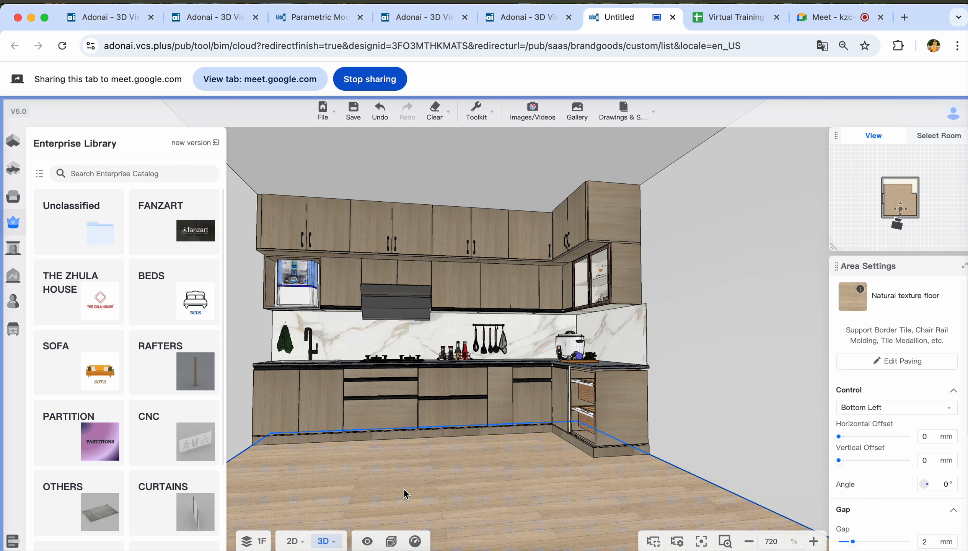
{"action": "right_click_drag", "start_coordinate": [423, 495], "coordinate": [432, 497]}
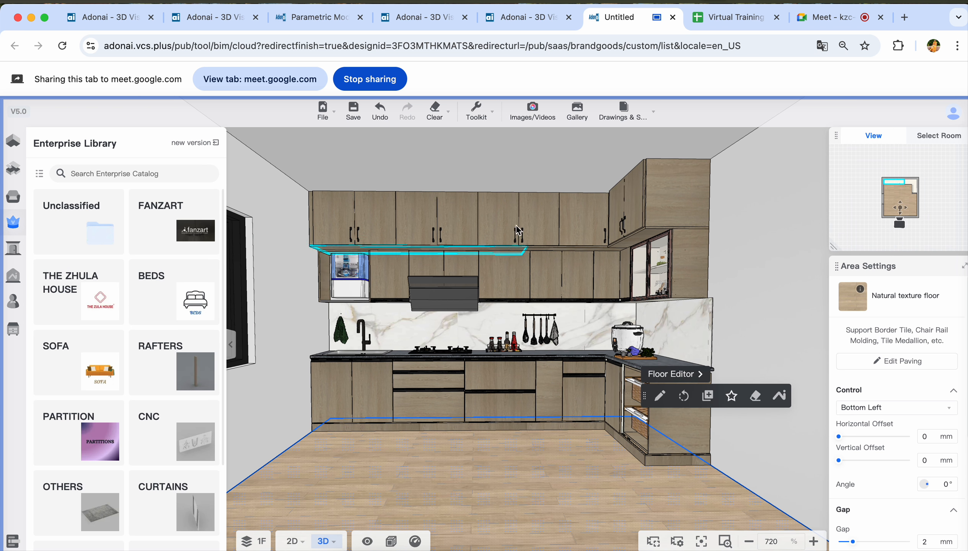
{"action": "left_click", "coordinate": [532, 108]}
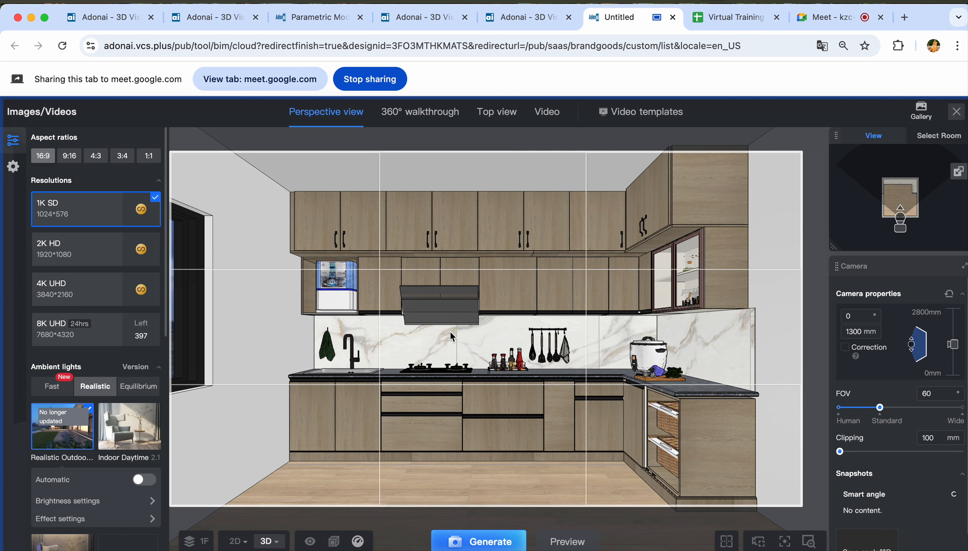
{"action": "left_click_drag", "start_coordinate": [466, 478], "coordinate": [424, 462]}
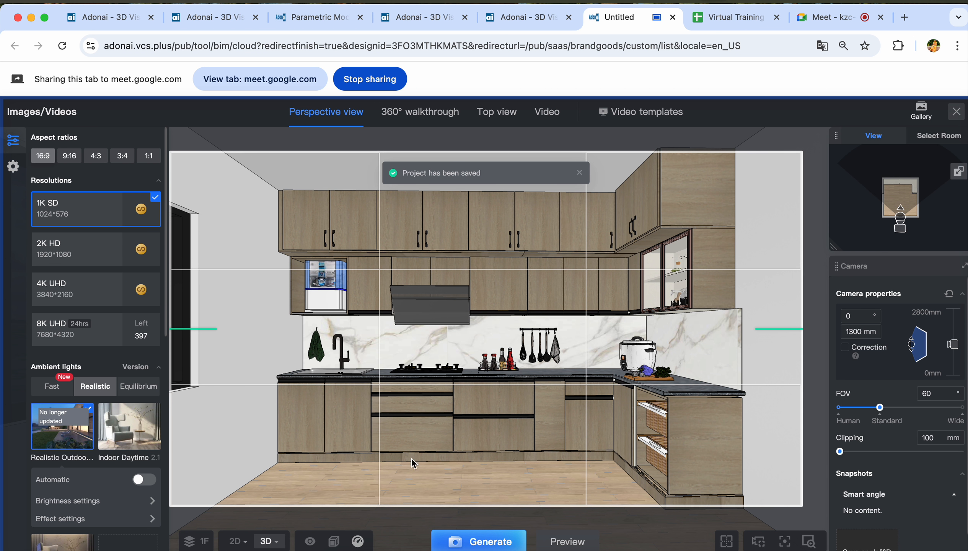
Create a custom real-time lighting scheme based on the Daytime template
{"action": "scroll", "coordinate": [132, 491], "scroll_direction": "down", "scroll_amount": 5}
{"action": "left_click", "coordinate": [52, 212]}
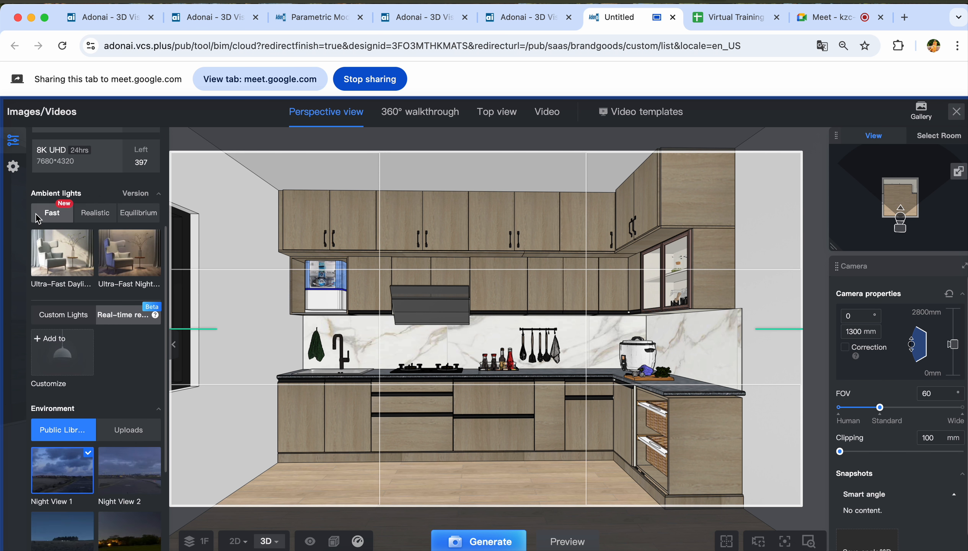
{"action": "left_click", "coordinate": [77, 360]}
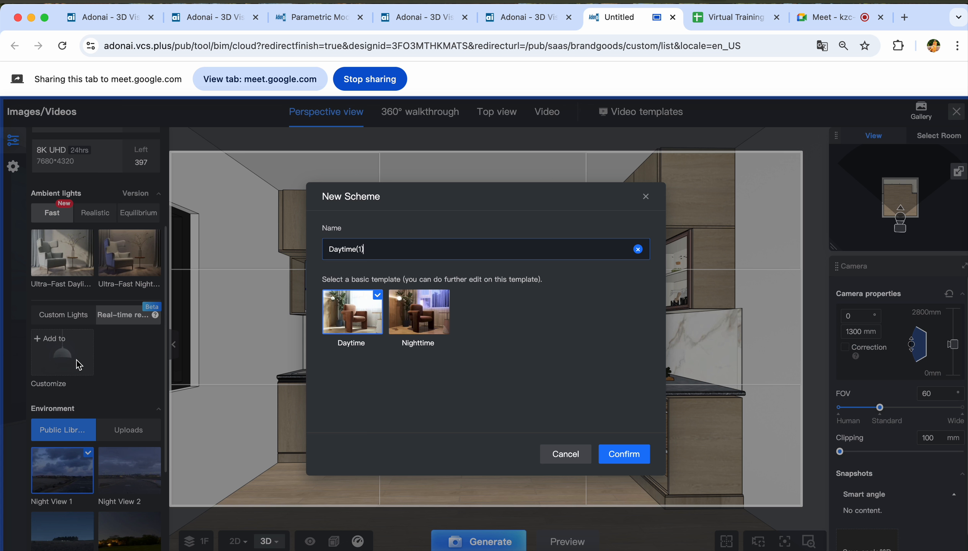
{"action": "left_click", "coordinate": [638, 455]}
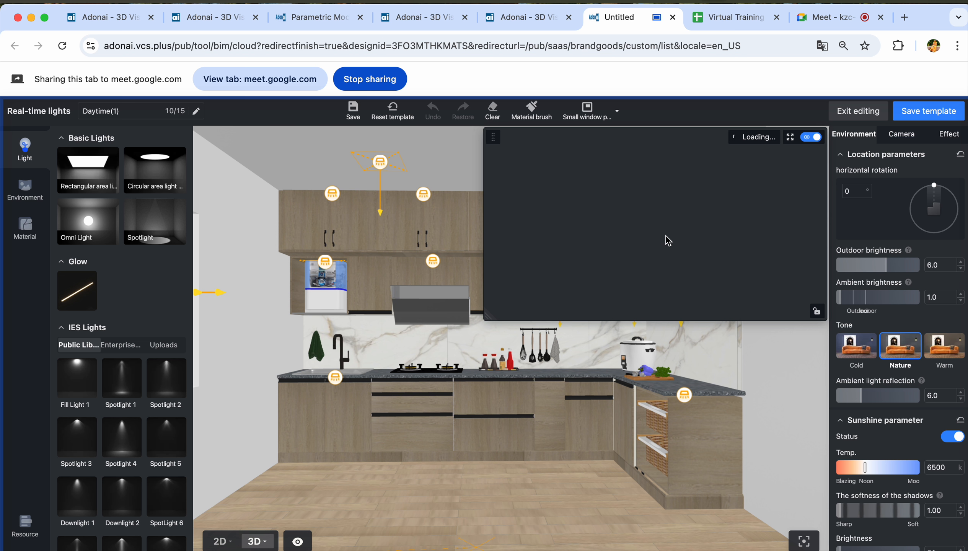
Check the Google Meet chat messages, and in the lighting editor shrink the floating render preview and reframe the kitchen
{"action": "left_click", "coordinate": [822, 21]}
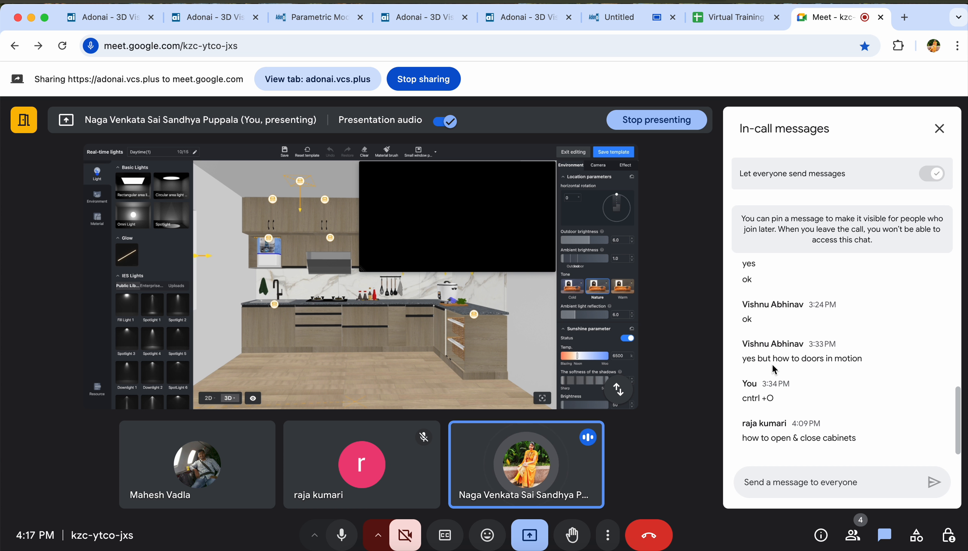
{"action": "left_click", "coordinate": [625, 18]}
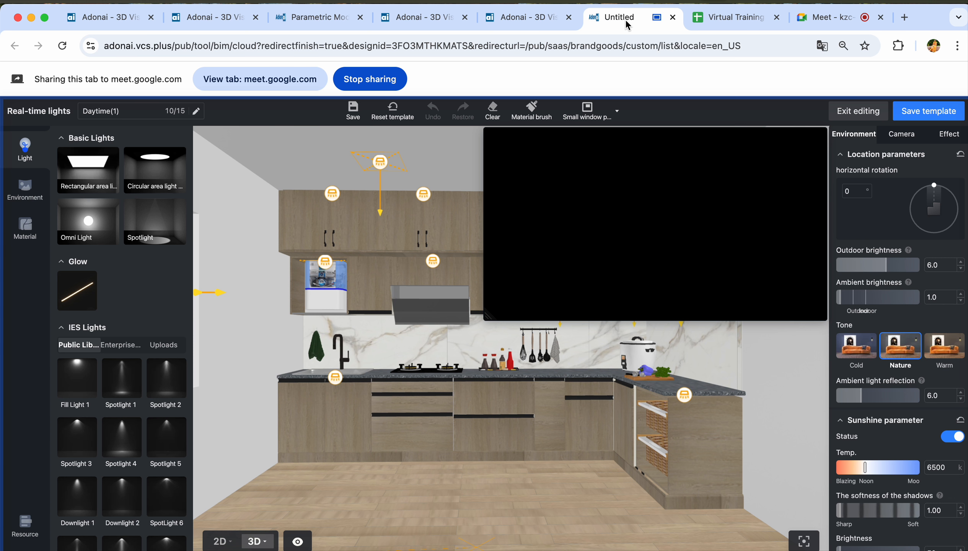
{"action": "left_click_drag", "start_coordinate": [488, 323], "coordinate": [613, 311]}
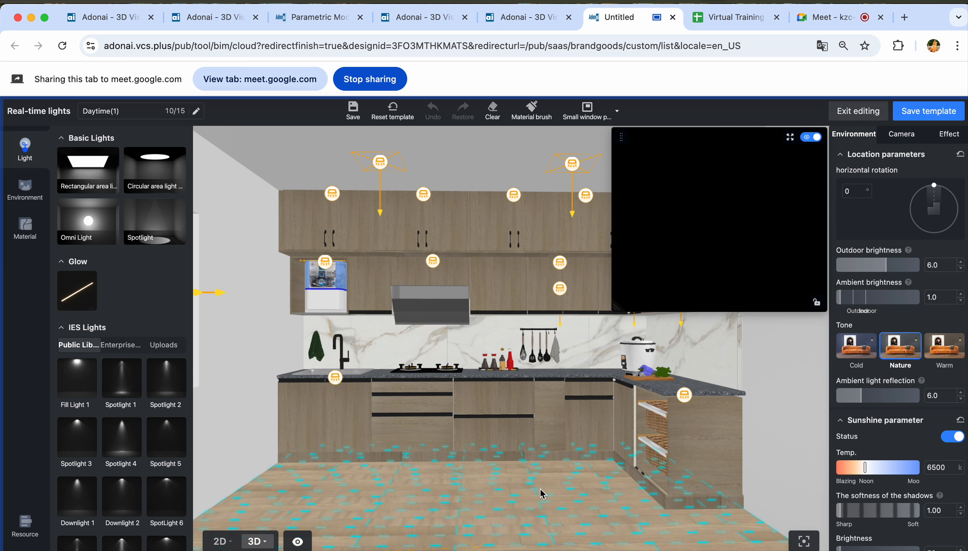
{"action": "left_click_drag", "start_coordinate": [537, 489], "coordinate": [537, 485]}
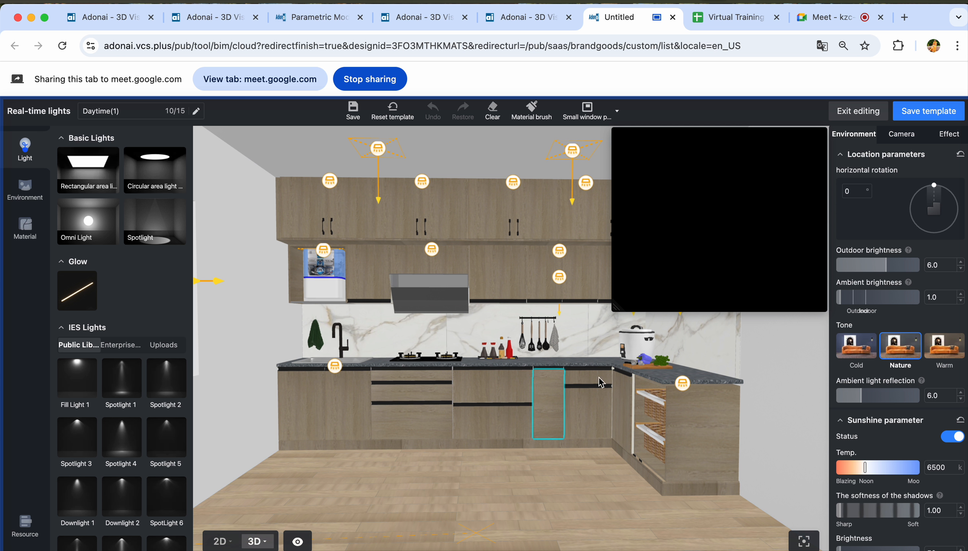
{"action": "left_click", "coordinate": [804, 16]}
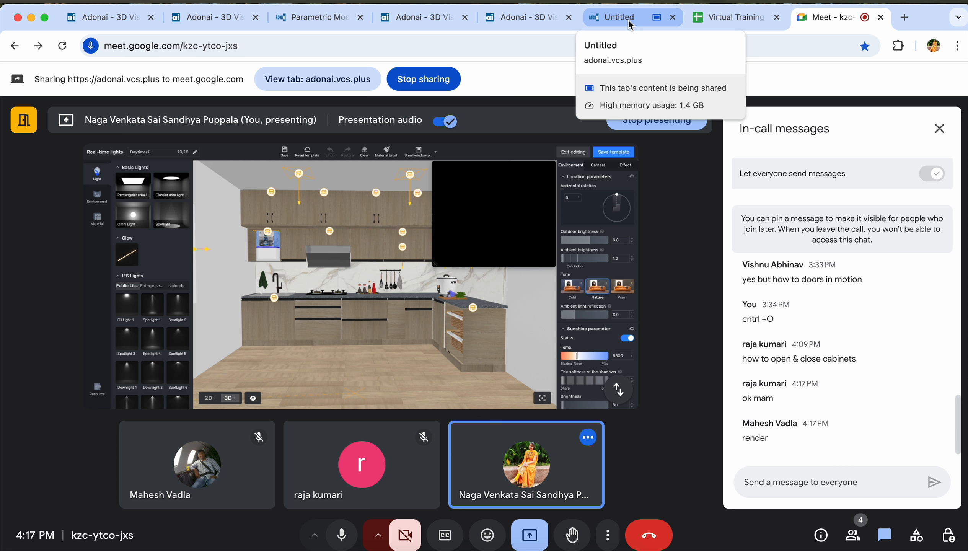
{"action": "left_click", "coordinate": [629, 21]}
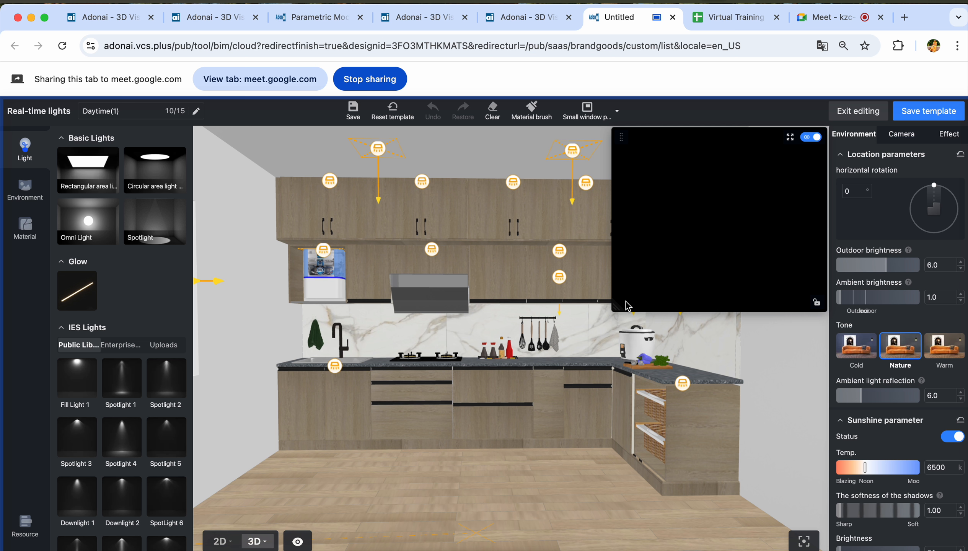
{"action": "left_click_drag", "start_coordinate": [615, 314], "coordinate": [597, 304]}
{"action": "left_click_drag", "start_coordinate": [538, 480], "coordinate": [514, 492]}
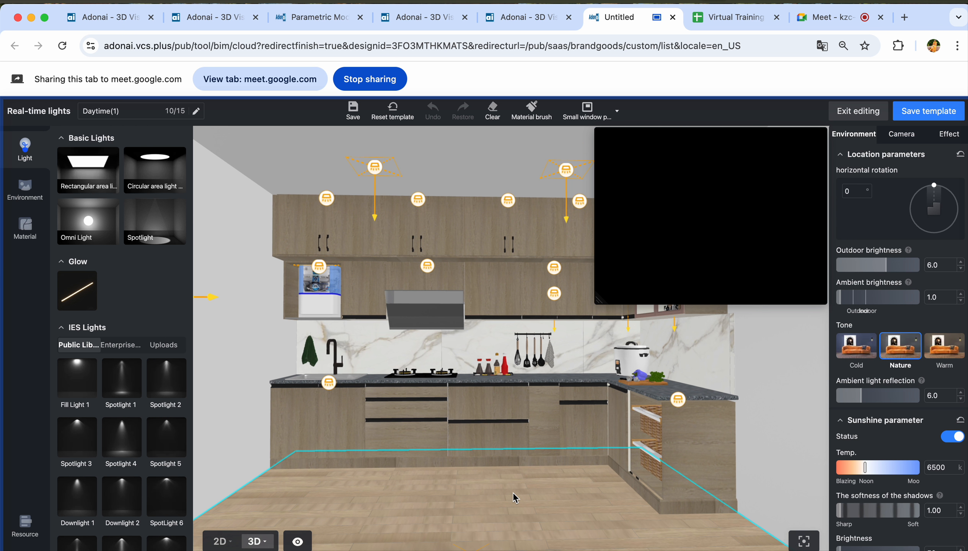
Delete the light beside the range hood and the light above the water purifier in the lower wall cabinets
{"action": "left_click", "coordinate": [432, 272]}
{"action": "key", "text": "Delete"}
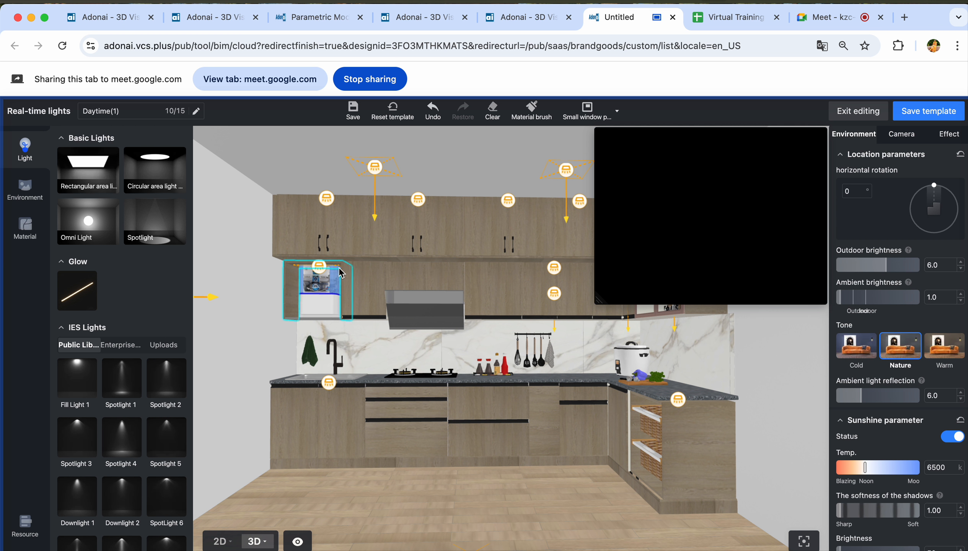
{"action": "left_click", "coordinate": [322, 272]}
{"action": "key", "text": "Delete"}
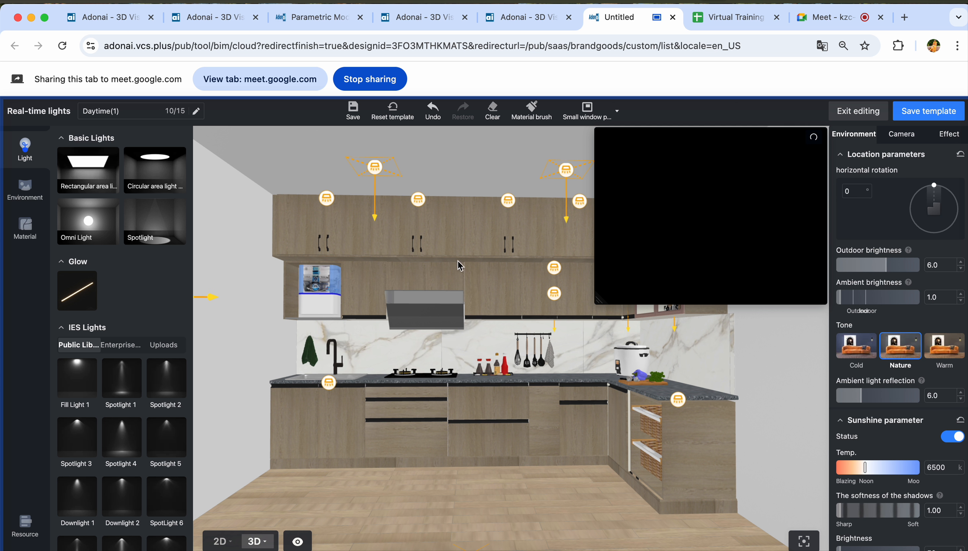
Delete the two stacked lights on the corner wall cabinet beside the glass-door unit
{"action": "left_click", "coordinate": [553, 269]}
{"action": "left_click_drag", "start_coordinate": [553, 273], "coordinate": [558, 302]}
{"action": "key", "text": "Delete"}
{"action": "left_click_drag", "start_coordinate": [533, 477], "coordinate": [400, 447]}
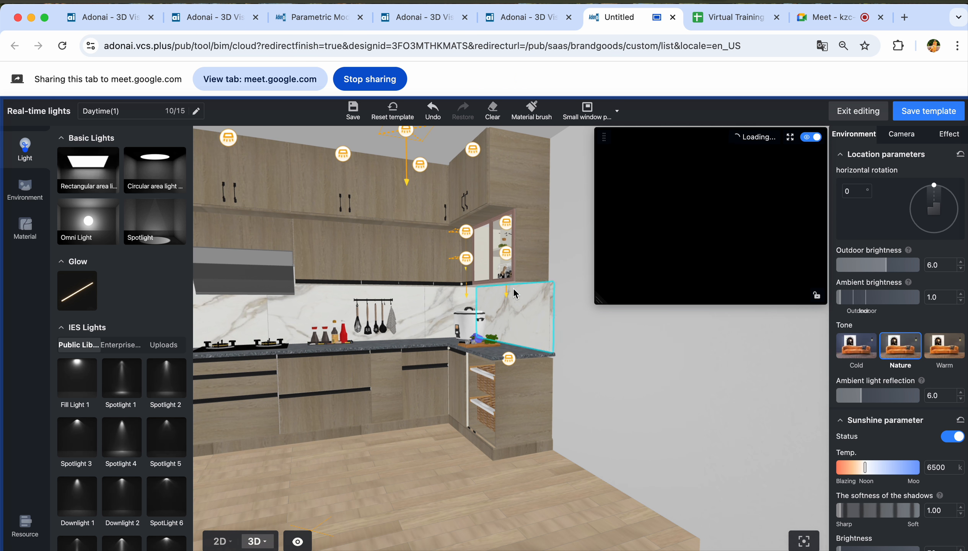
{"action": "left_click", "coordinate": [467, 231]}
{"action": "key", "text": "Delete"}
{"action": "left_click", "coordinate": [467, 258]}
{"action": "key", "text": "Delete"}
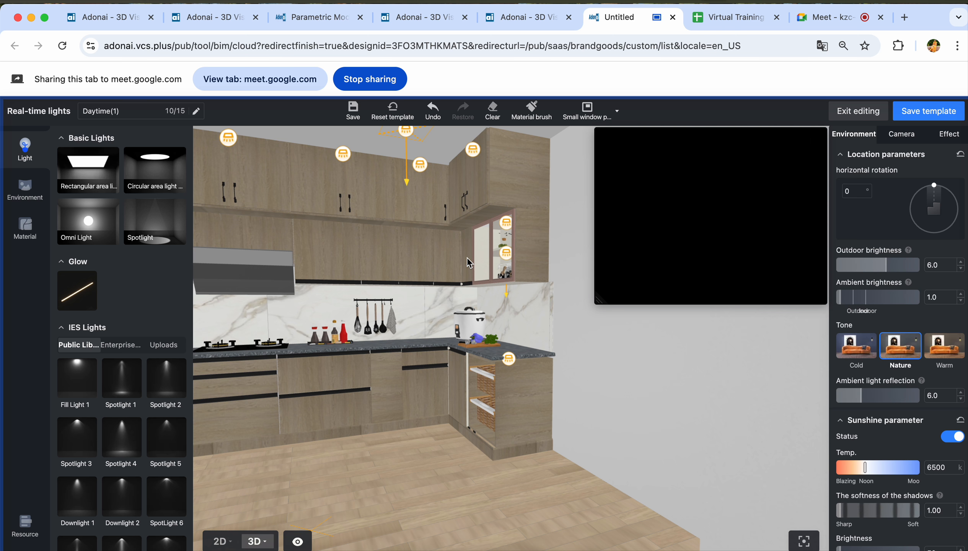
Delete the two lights inside the glass-door wall cabinet and undo both deletions
{"action": "left_click", "coordinate": [505, 224]}
{"action": "key", "text": "Delete"}
{"action": "left_click", "coordinate": [508, 257]}
{"action": "key", "text": "Delete"}
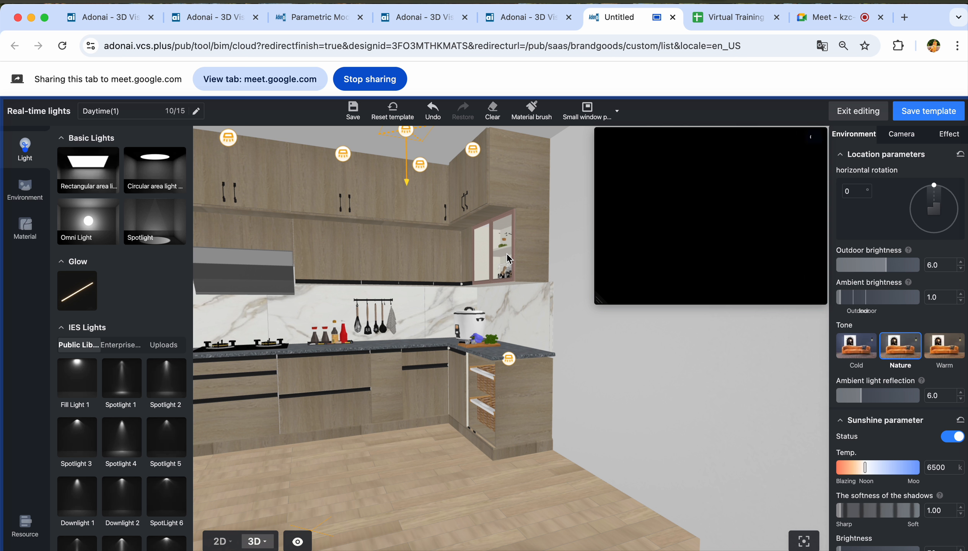
{"action": "key", "text": "super+z"}
{"action": "key", "text": "super+z"}
Delete the light at the short countertop run and four lights along the top wall cabinets
{"action": "left_click", "coordinate": [508, 359]}
{"action": "key", "text": "Delete"}
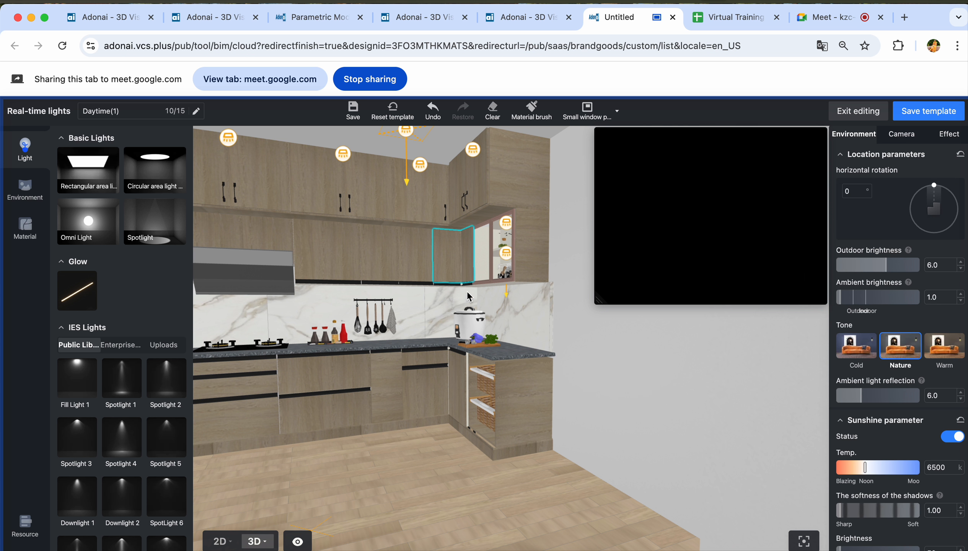
{"action": "left_click", "coordinate": [475, 156]}
{"action": "key", "text": "Delete"}
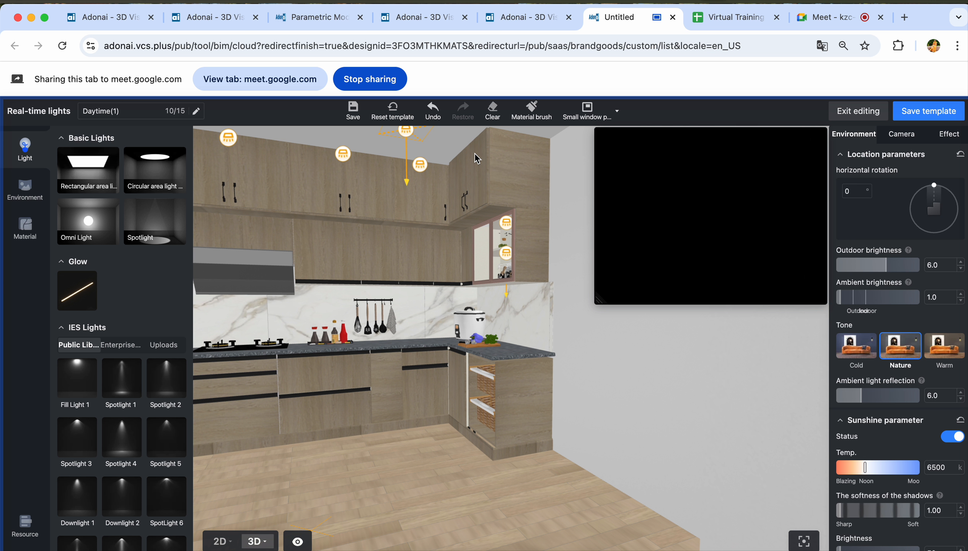
{"action": "left_click", "coordinate": [418, 167]}
{"action": "key", "text": "Delete"}
{"action": "left_click", "coordinate": [348, 157]}
{"action": "key", "text": "Delete"}
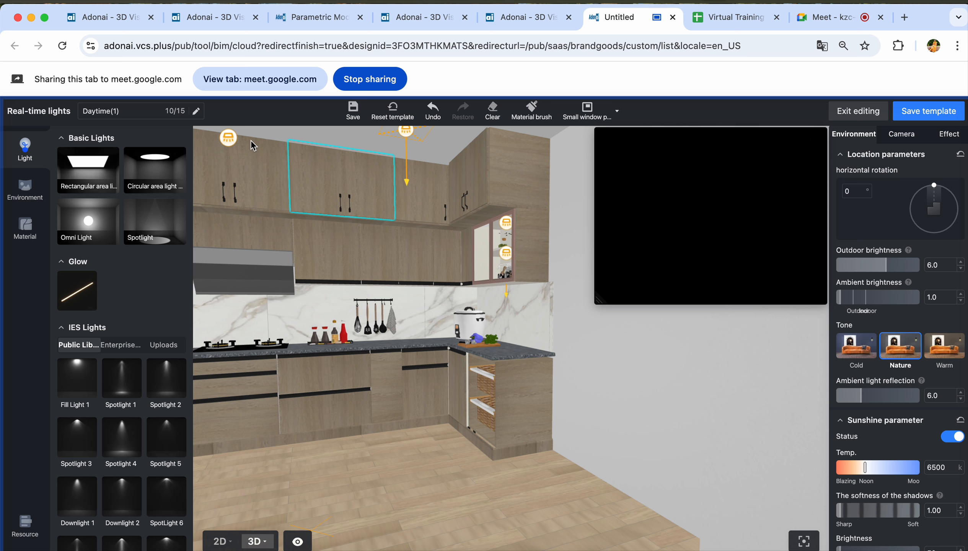
{"action": "left_click", "coordinate": [235, 142]}
{"action": "key", "text": "Delete"}
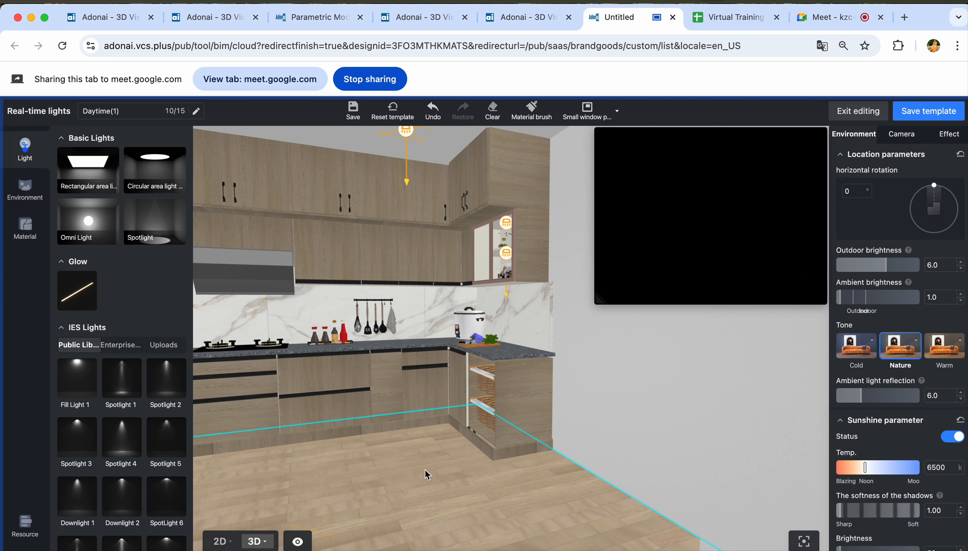
Delete the rectangular light over the top wall cabinet nearest the window
{"action": "left_click_drag", "start_coordinate": [425, 471], "coordinate": [388, 268]}
{"action": "left_click", "coordinate": [402, 240]}
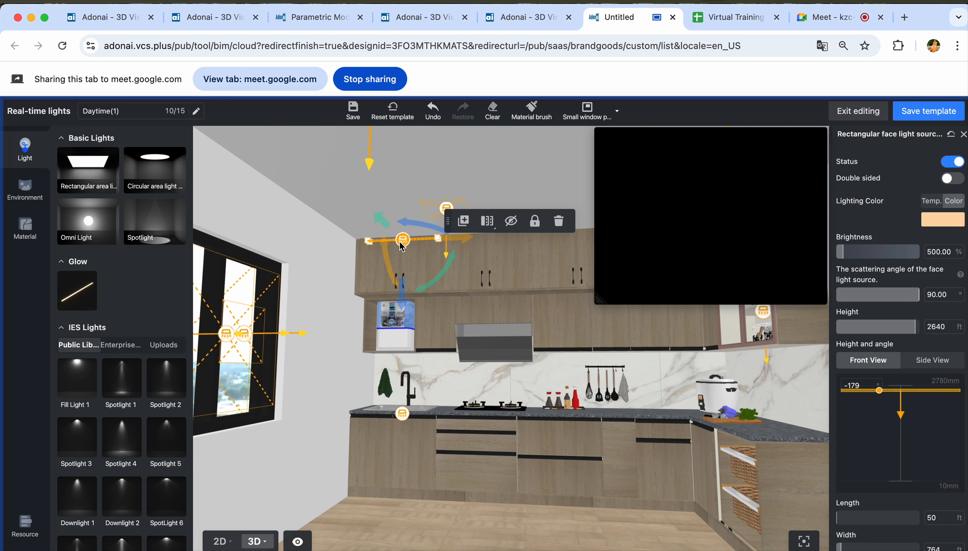
{"action": "key", "text": "Delete"}
Enlarge the rectangular ceiling light in front of the wall cabinets to a length of about 805 and a width of about 2062
{"action": "left_click", "coordinate": [443, 213]}
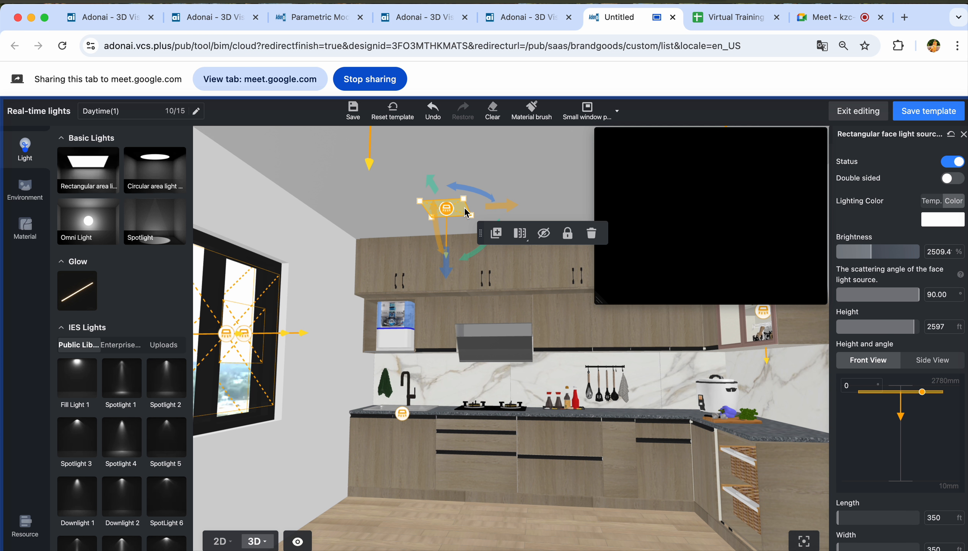
{"action": "left_click_drag", "start_coordinate": [468, 210], "coordinate": [587, 145]}
{"action": "mouse_move", "coordinate": [575, 215]}
{"action": "left_mouse_down"}
{"action": "mouse_move", "coordinate": [600, 207]}
{"action": "mouse_move", "coordinate": [472, 224]}
{"action": "mouse_move", "coordinate": [569, 211]}
{"action": "left_mouse_up"}
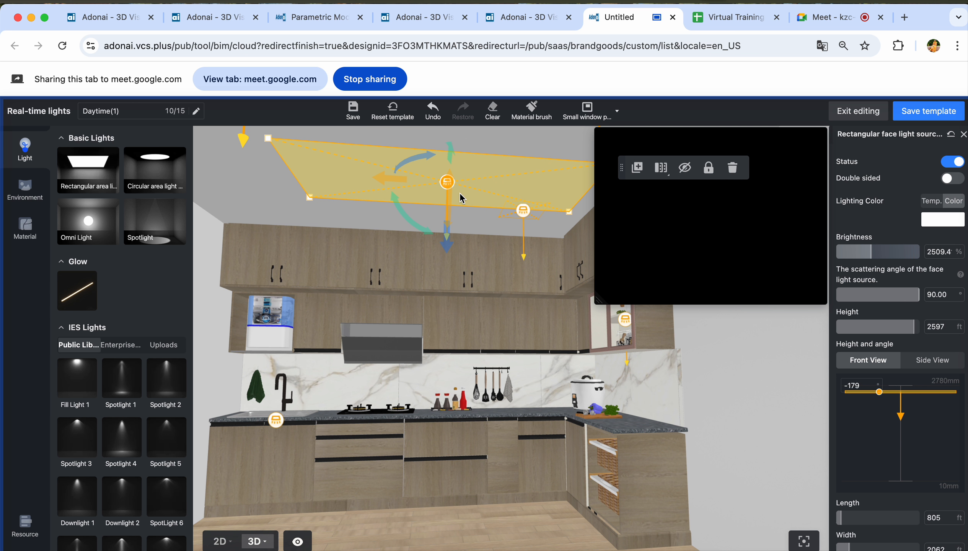
Enlarge the rectangular ceiling light in front of the wall cabinets to a length of about 2284 and a width of about 2148
{"action": "scroll", "coordinate": [462, 197], "scroll_direction": "down", "scroll_amount": 5}
{"action": "scroll", "coordinate": [464, 198], "scroll_direction": "up", "scroll_amount": 3}
{"action": "left_click_drag", "start_coordinate": [589, 203], "coordinate": [593, 175]}
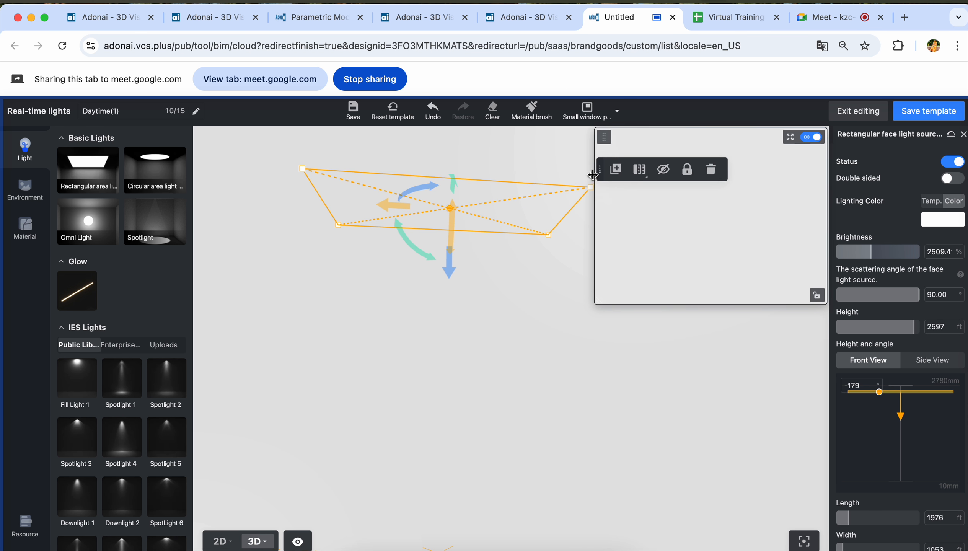
{"action": "left_click_drag", "start_coordinate": [548, 235], "coordinate": [536, 258]}
{"action": "scroll", "coordinate": [502, 321], "scroll_direction": "down", "scroll_amount": 5}
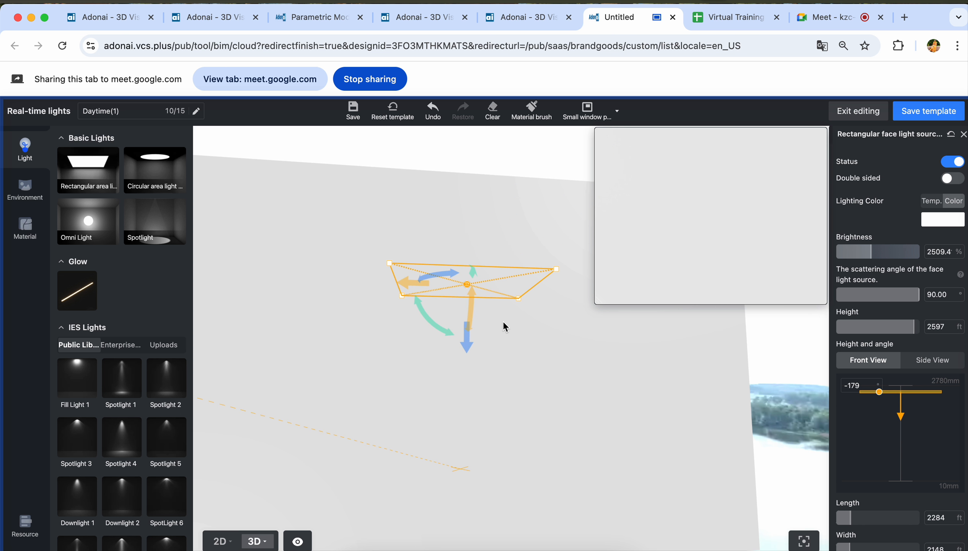
{"action": "scroll", "coordinate": [503, 325], "scroll_direction": "up", "scroll_amount": 10}
{"action": "scroll", "coordinate": [495, 307], "scroll_direction": "down", "scroll_amount": 4}
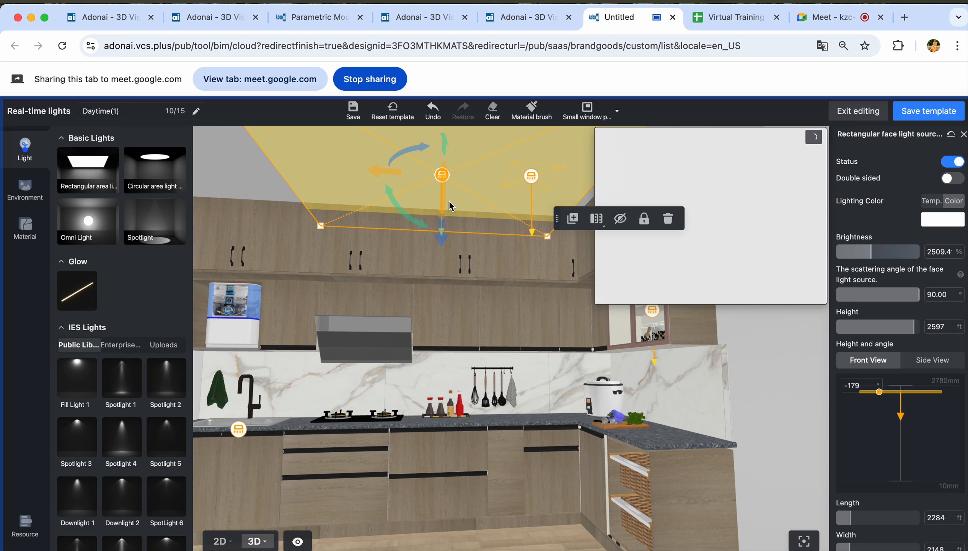
Move the large ceiling light over the open floor, about 5'1" from the cabinet wall and 2'6" from the window wall
{"action": "left_click_drag", "start_coordinate": [446, 149], "coordinate": [449, 117]}
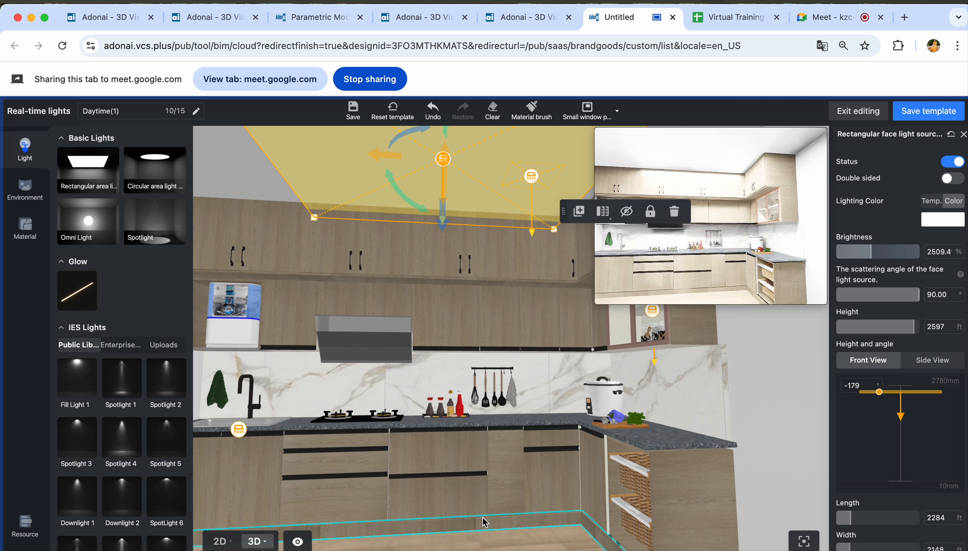
{"action": "scroll", "coordinate": [502, 477], "scroll_direction": "up", "scroll_amount": 4}
{"action": "scroll", "coordinate": [490, 475], "scroll_direction": "down", "scroll_amount": 3}
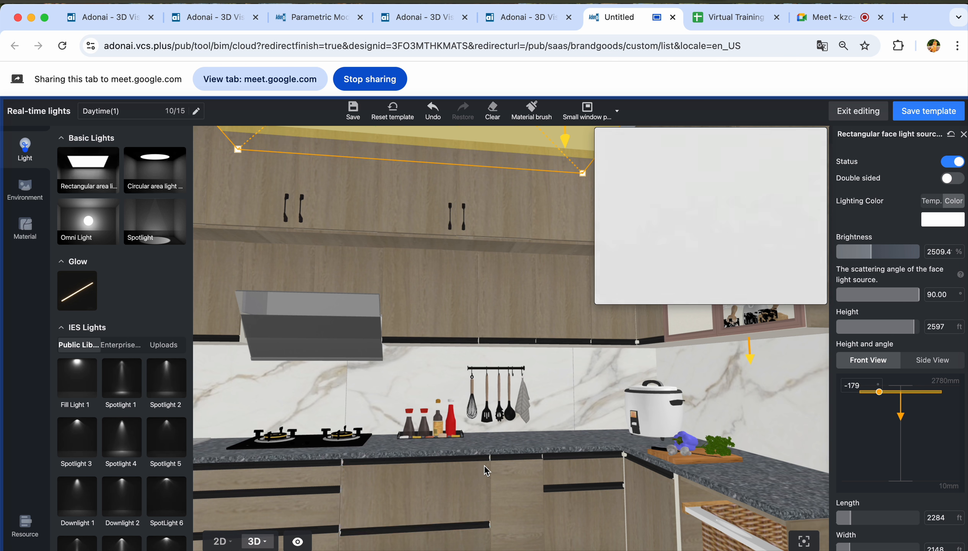
{"action": "key", "text": "1"}
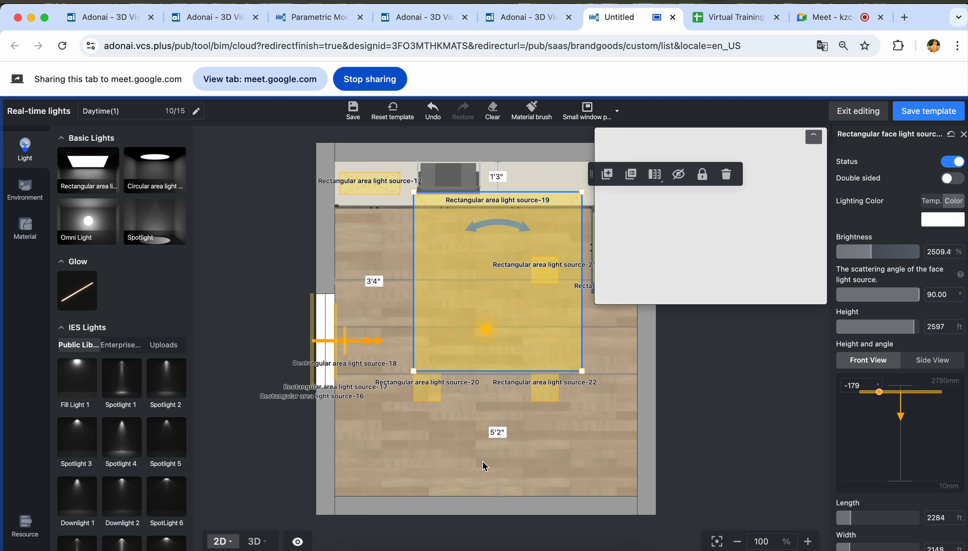
{"action": "left_click_drag", "start_coordinate": [498, 295], "coordinate": [483, 388]}
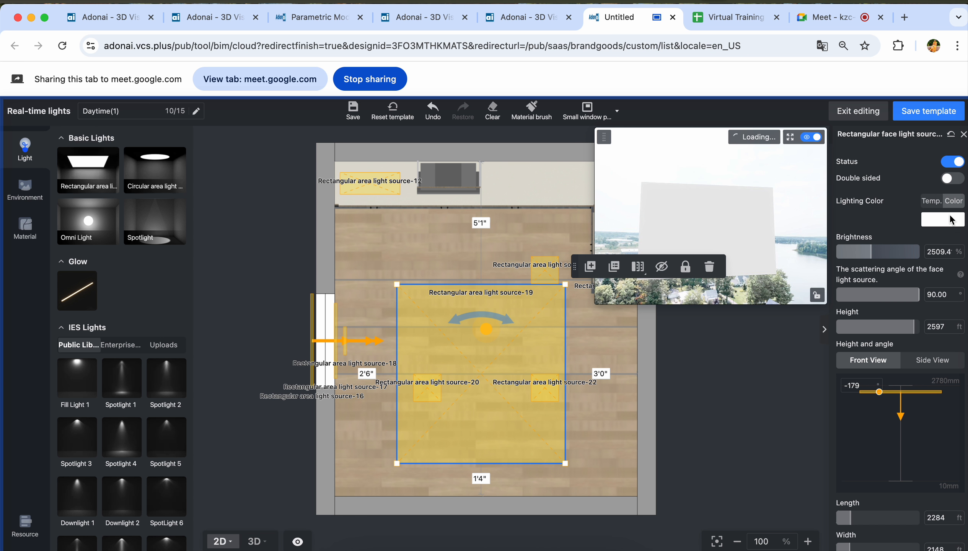
Set the large ceiling light's brightness to 681% and check the kitchen's front view in the real-time preview
{"action": "scroll", "coordinate": [926, 312], "scroll_direction": "down", "scroll_amount": 1}
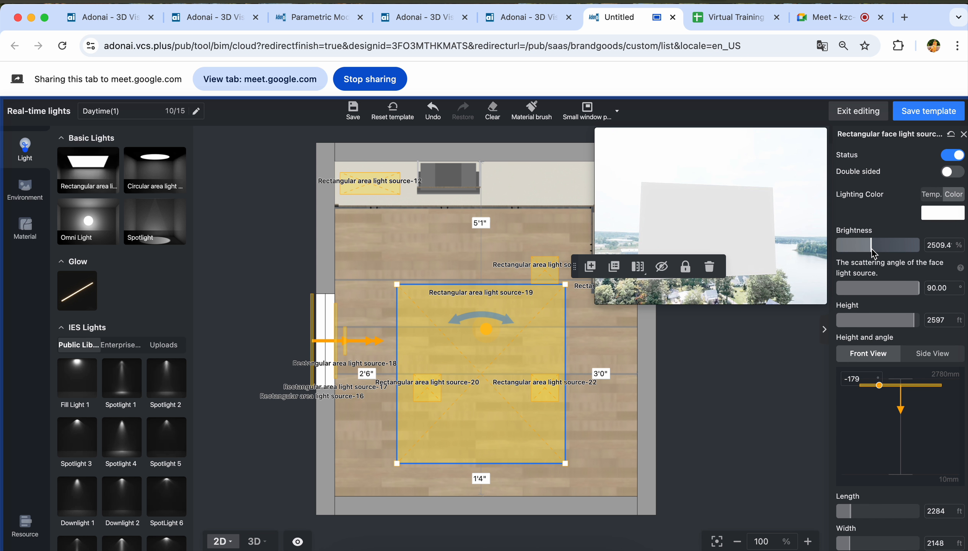
{"action": "left_click_drag", "start_coordinate": [875, 253], "coordinate": [849, 251]}
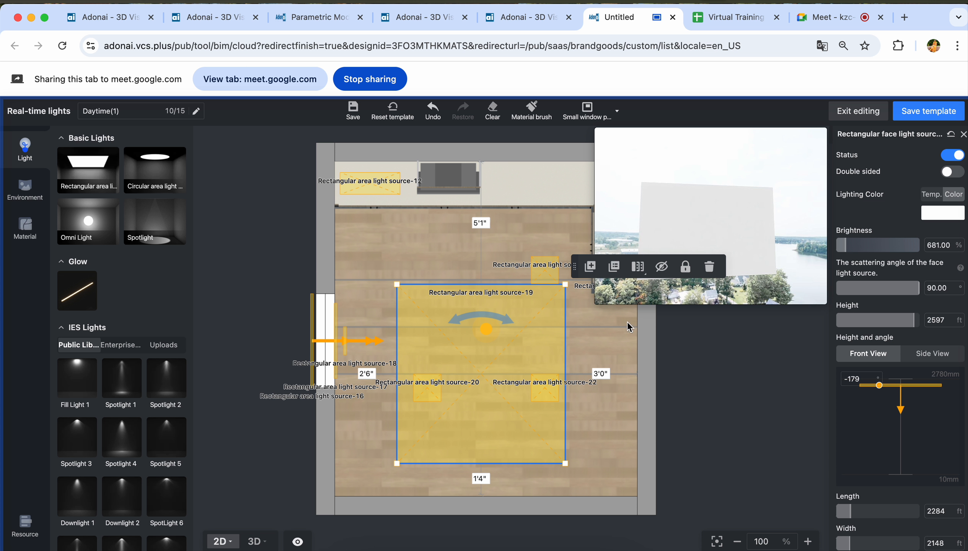
{"action": "key", "text": "3"}
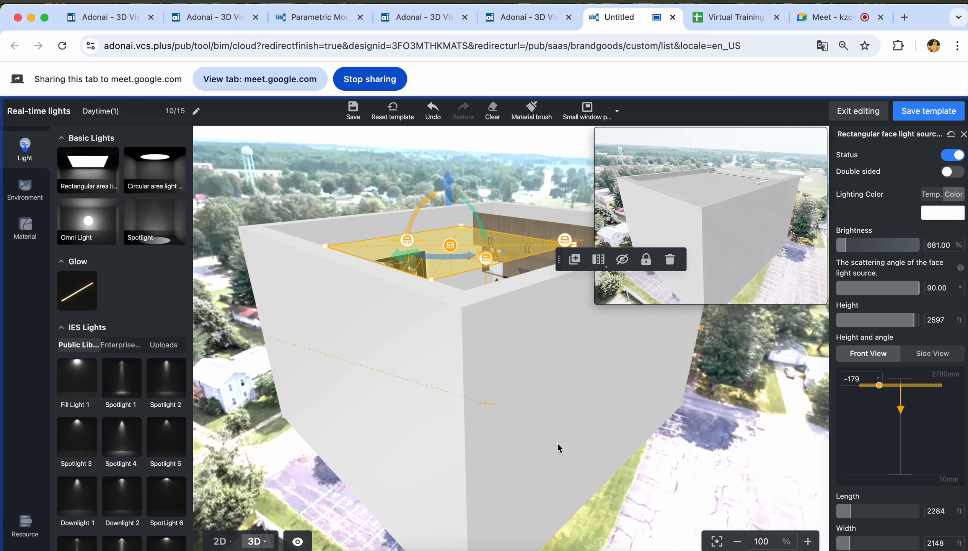
{"action": "left_click_drag", "start_coordinate": [546, 443], "coordinate": [576, 415]}
{"action": "scroll", "coordinate": [485, 429], "scroll_direction": "up", "scroll_amount": 5}
{"action": "scroll", "coordinate": [486, 432], "scroll_direction": "up", "scroll_amount": 5}
{"action": "left_click_drag", "start_coordinate": [441, 477], "coordinate": [484, 490]}
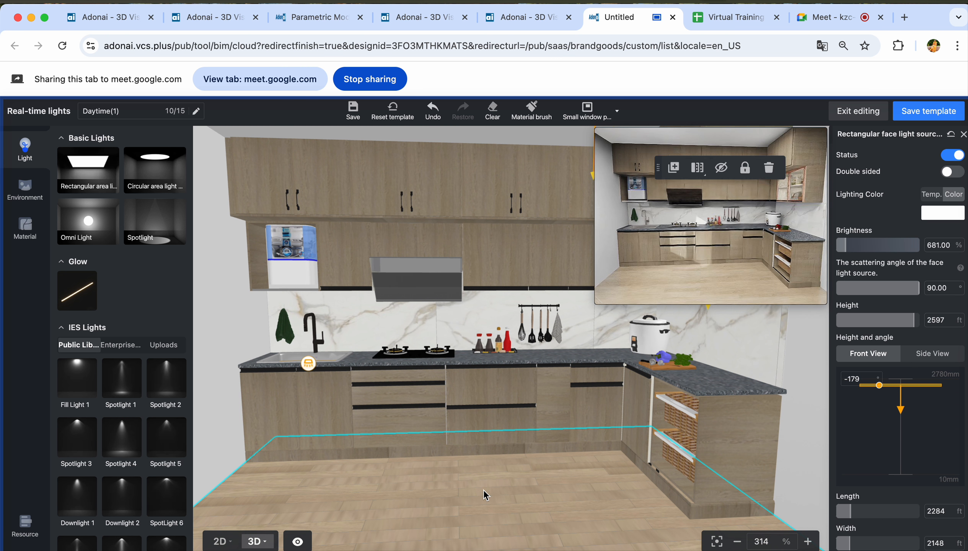
{"action": "scroll", "coordinate": [483, 489], "scroll_direction": "down", "scroll_amount": 1}
{"action": "mouse_move", "coordinate": [456, 494]}
{"action": "left_mouse_down"}
{"action": "mouse_move", "coordinate": [457, 485]}
{"action": "mouse_move", "coordinate": [445, 487]}
{"action": "left_mouse_up"}
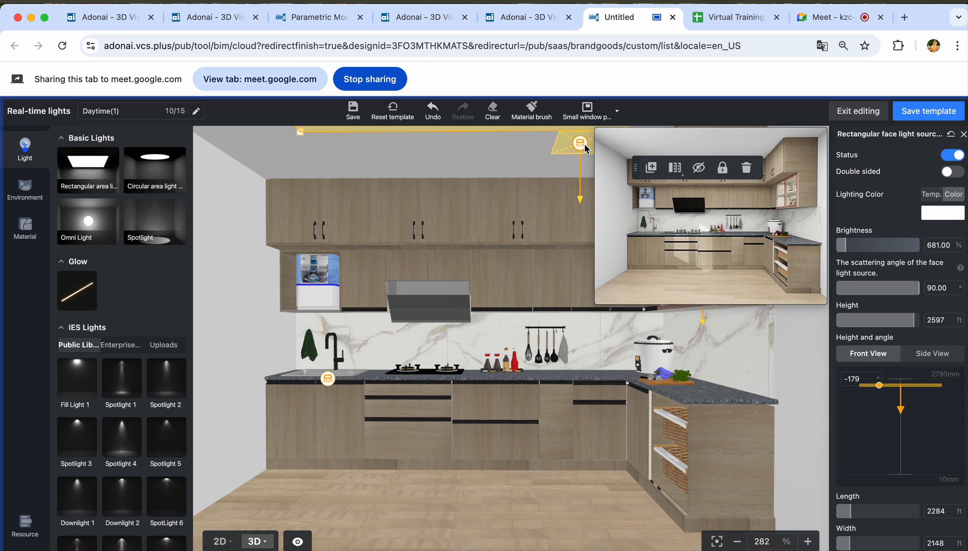
Delete the warm rectangular light at the sink end of the countertop
{"action": "left_click", "coordinate": [491, 152]}
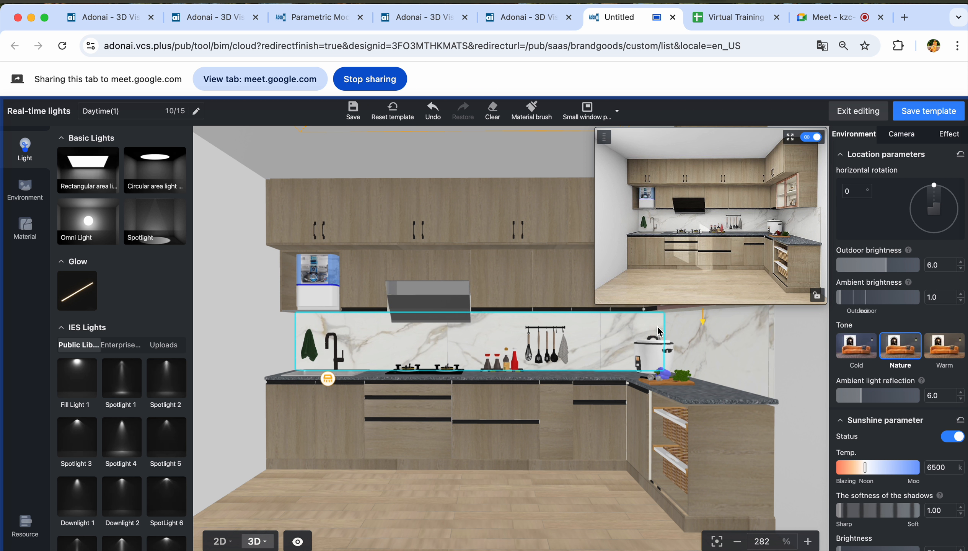
{"action": "scroll", "coordinate": [486, 293], "scroll_direction": "down", "scroll_amount": 1}
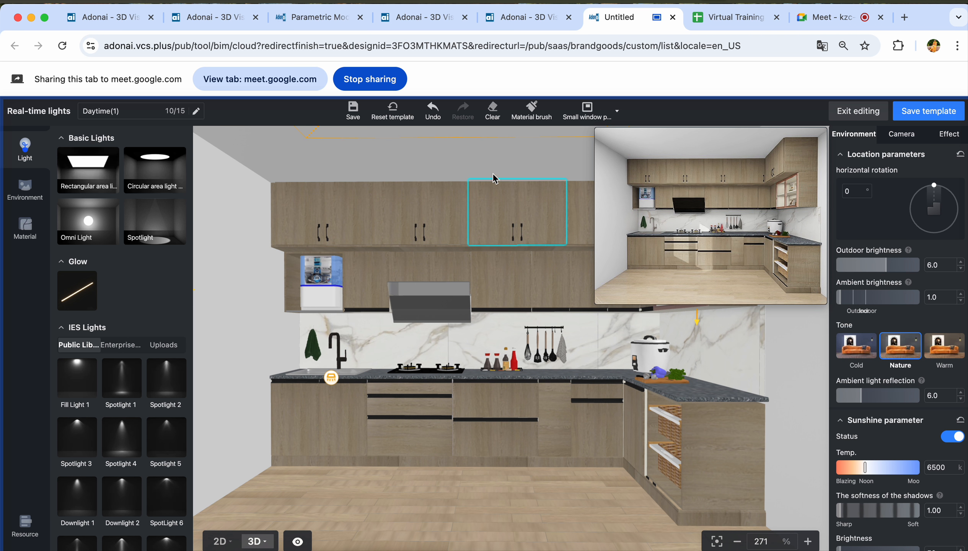
{"action": "left_click", "coordinate": [437, 173]}
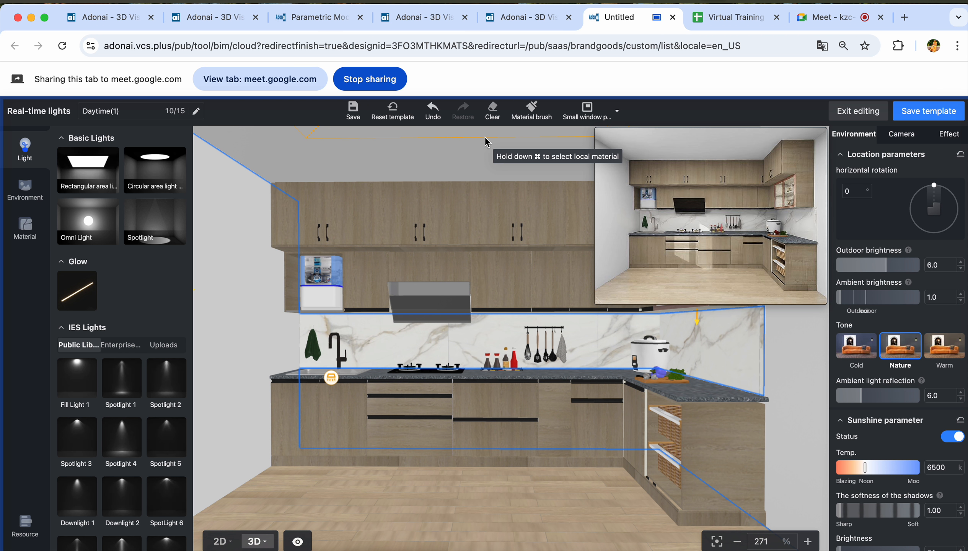
{"action": "left_click_drag", "start_coordinate": [437, 487], "coordinate": [353, 438]}
{"action": "left_click", "coordinate": [335, 384]}
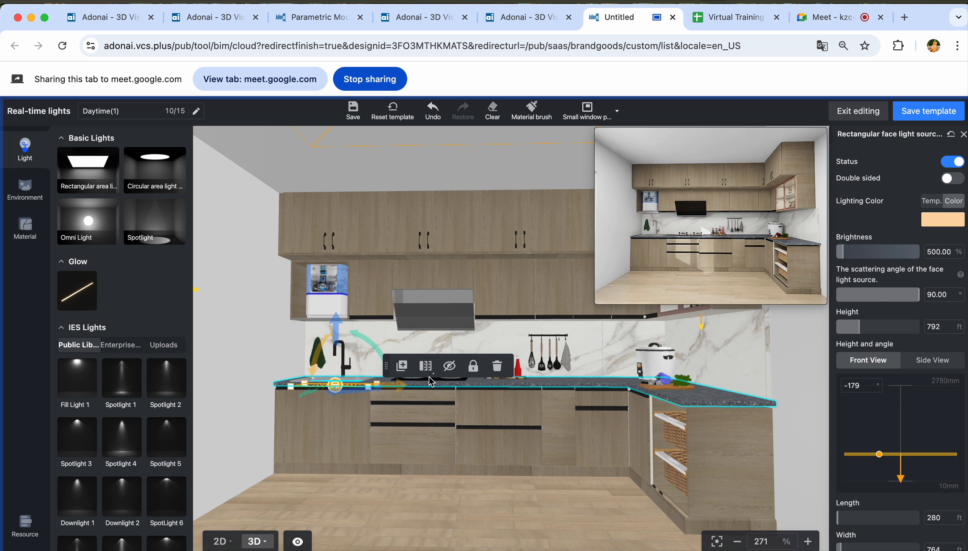
{"action": "left_click", "coordinate": [499, 368]}
Delete two of the overlapping rectangular lights at the window
{"action": "left_click_drag", "start_coordinate": [526, 487], "coordinate": [383, 429]}
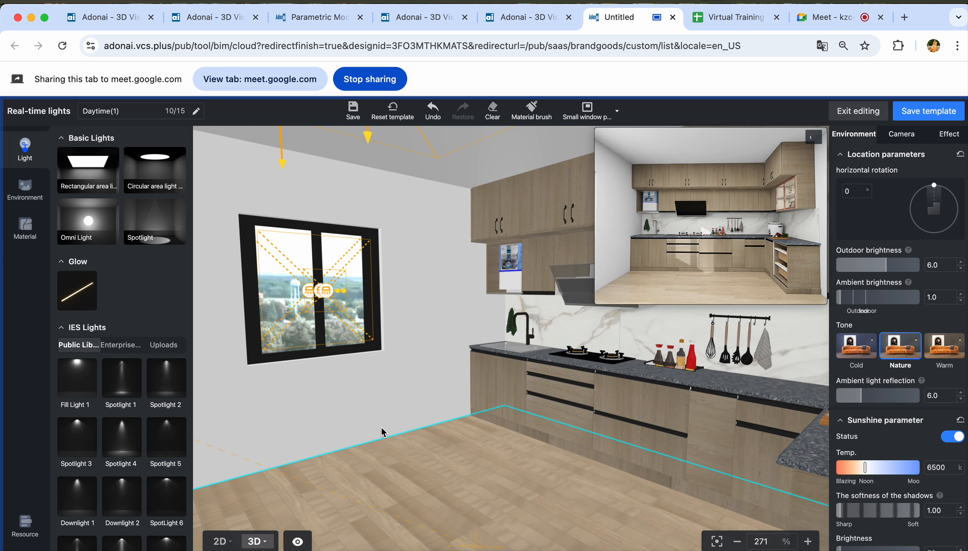
{"action": "left_click", "coordinate": [334, 287]}
{"action": "left_click", "coordinate": [485, 241]}
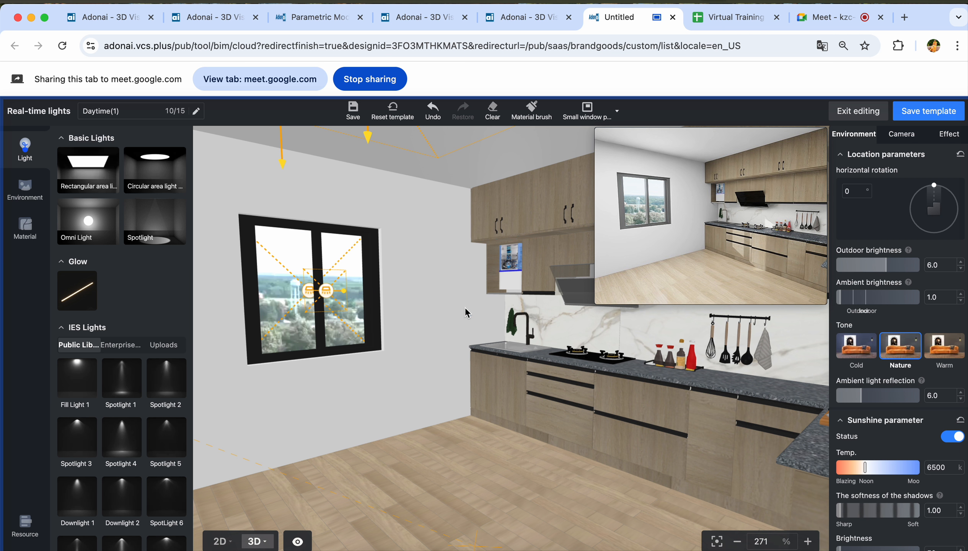
{"action": "left_click", "coordinate": [326, 291]}
{"action": "left_click", "coordinate": [467, 260]}
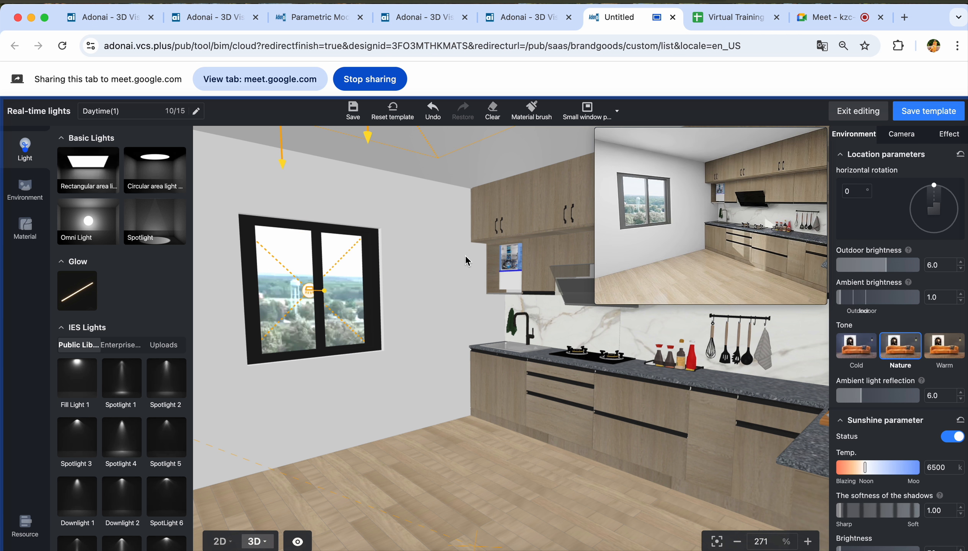
Set the environment's ambient light reflection to 3.6 and its outdoor brightness to 1.0
{"action": "left_click_drag", "start_coordinate": [450, 439], "coordinate": [546, 440]}
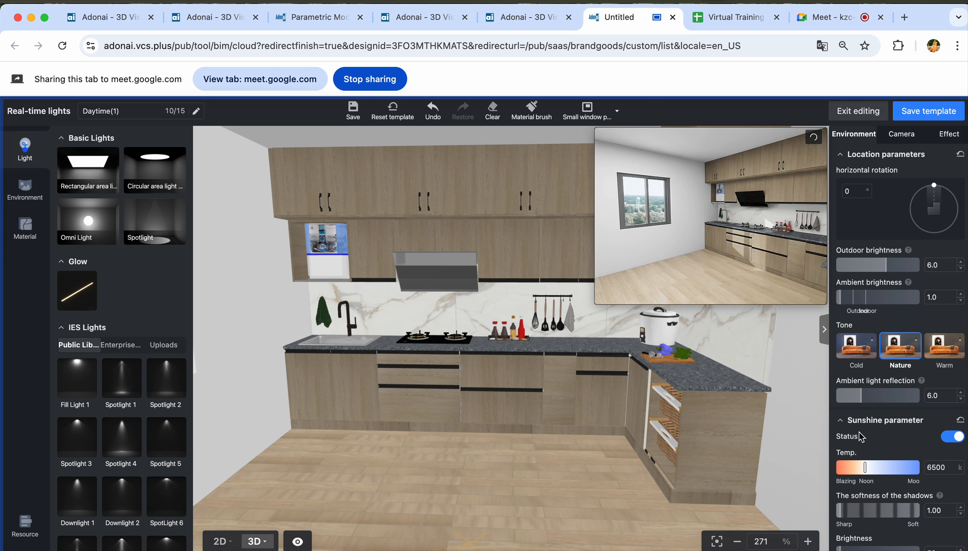
{"action": "left_click_drag", "start_coordinate": [861, 403], "coordinate": [853, 403]}
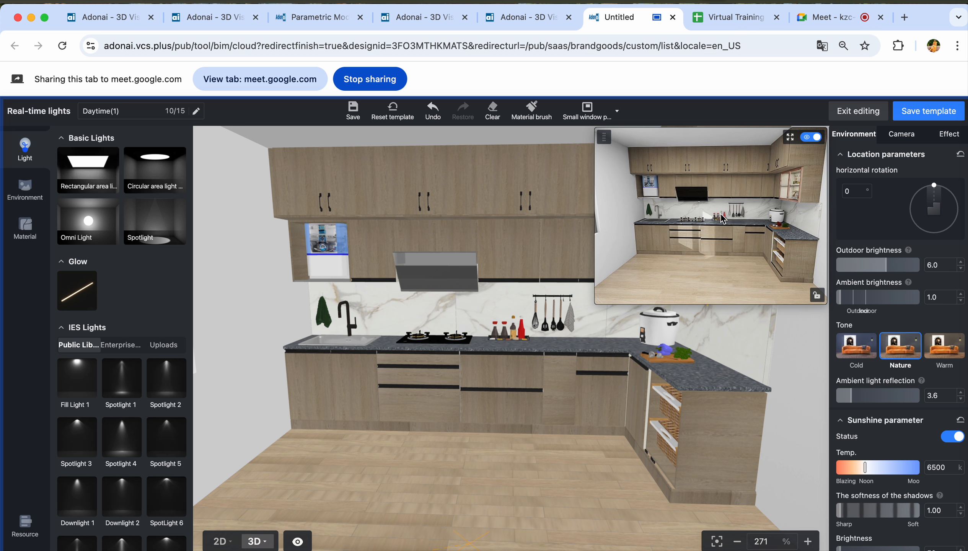
{"action": "left_click_drag", "start_coordinate": [889, 271], "coordinate": [848, 271]}
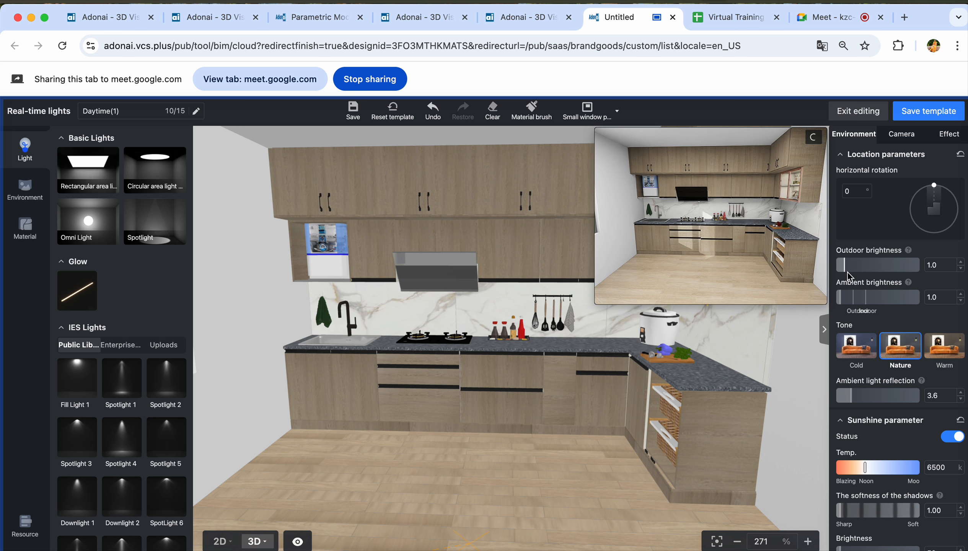
{"action": "scroll", "coordinate": [580, 485], "scroll_direction": "up", "scroll_amount": 5}
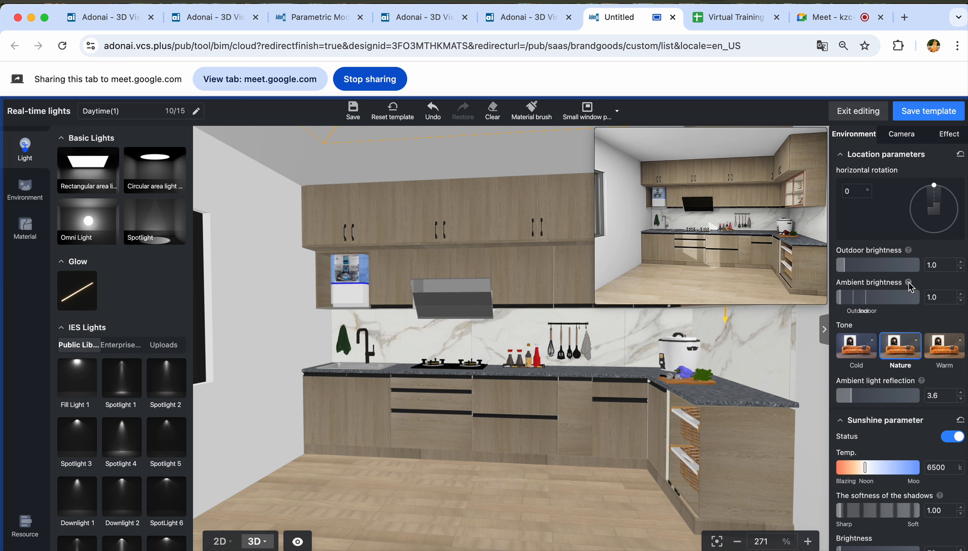
Set the environment tone to Cold and the softness of the sunlight shadows to 20
{"action": "mouse_move", "coordinate": [909, 284]}
{"action": "mouse_move", "coordinate": [909, 251]}
{"action": "mouse_move", "coordinate": [924, 385]}
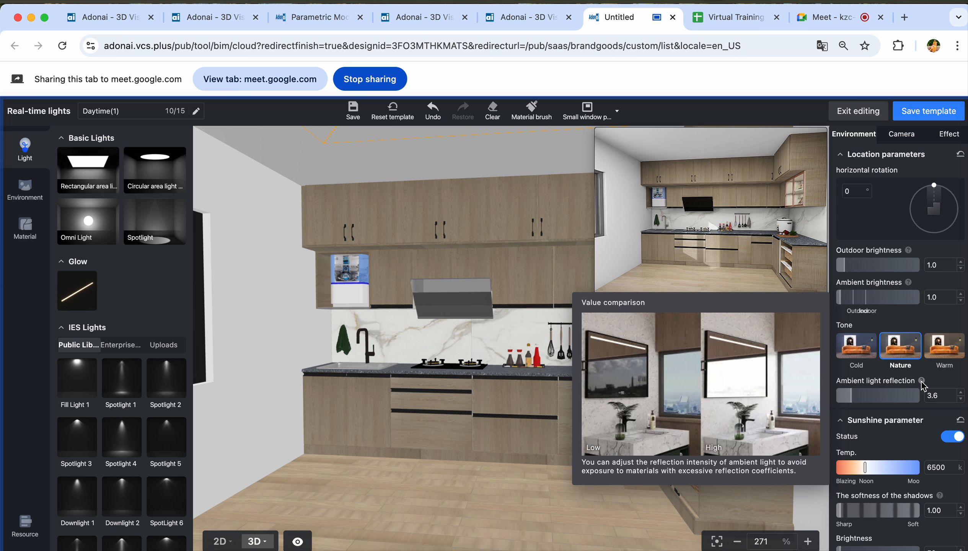
{"action": "left_click", "coordinate": [857, 356]}
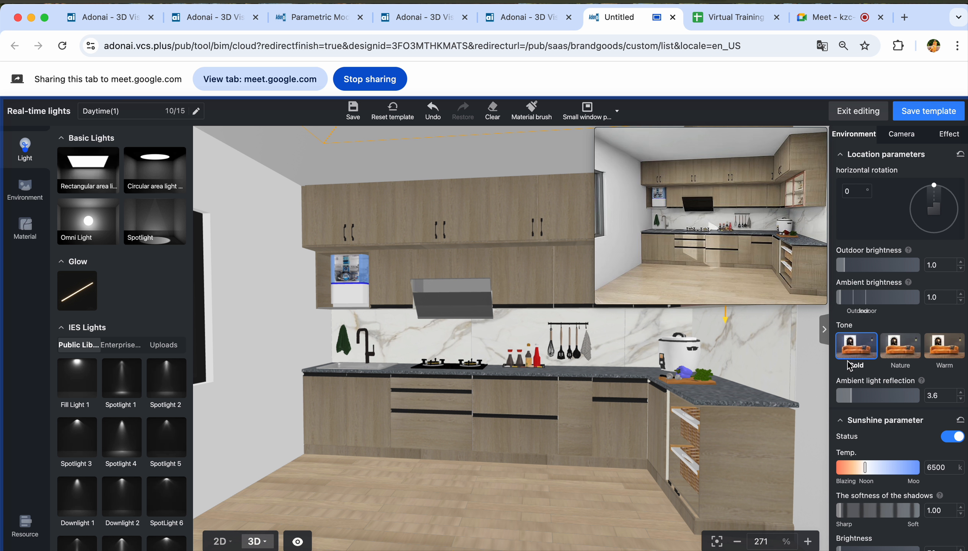
{"action": "scroll", "coordinate": [884, 457], "scroll_direction": "down", "scroll_amount": 5}
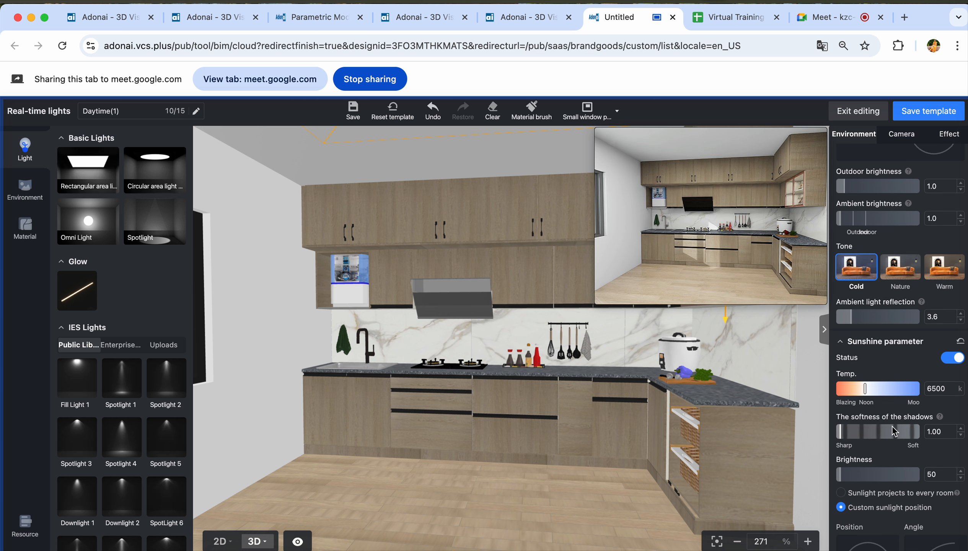
{"action": "left_click_drag", "start_coordinate": [845, 373], "coordinate": [913, 370]}
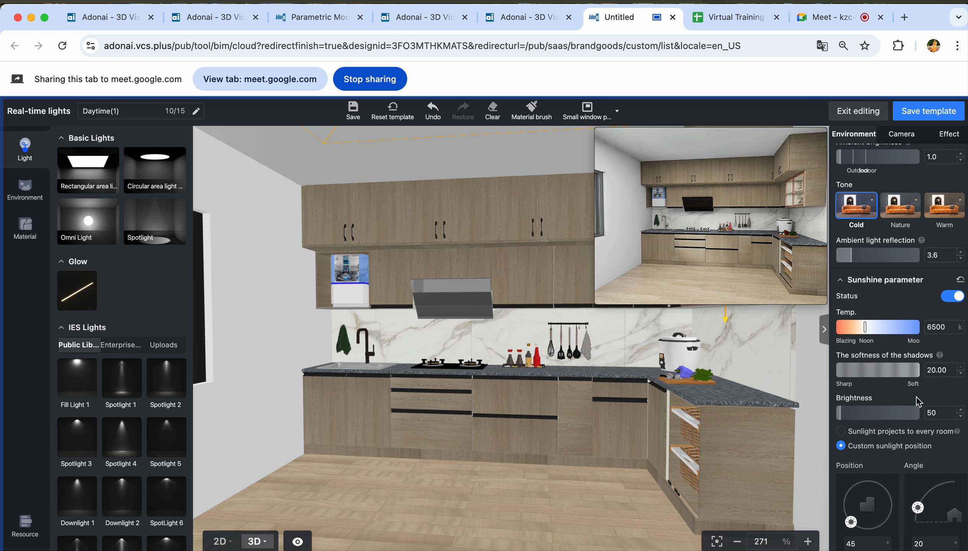
{"action": "scroll", "coordinate": [885, 426], "scroll_direction": "down", "scroll_amount": 1}
Use a custom sunlight position for the sunshine, with position 45 and angle 44
{"action": "left_click", "coordinate": [845, 427]}
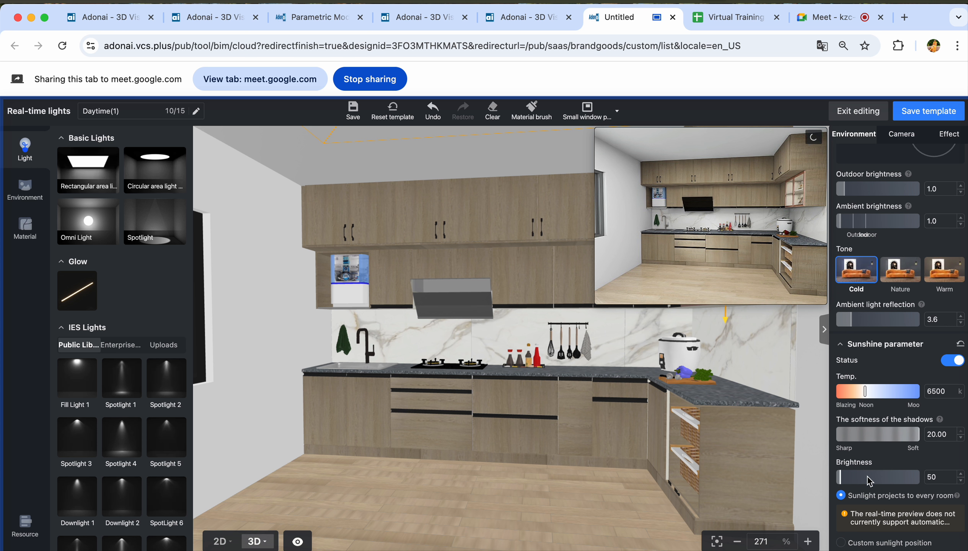
{"action": "left_click", "coordinate": [842, 543]}
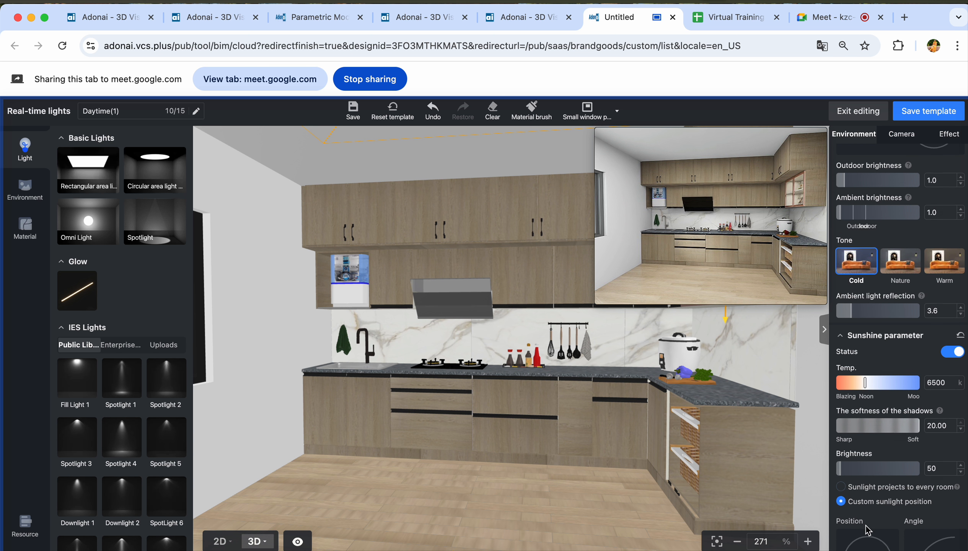
{"action": "left_click_drag", "start_coordinate": [859, 522], "coordinate": [847, 489]}
{"action": "left_click_drag", "start_coordinate": [921, 508], "coordinate": [927, 488]}
{"action": "mouse_move", "coordinate": [553, 516]}
{"action": "left_mouse_down"}
{"action": "mouse_move", "coordinate": [525, 515]}
{"action": "mouse_move", "coordinate": [622, 517]}
{"action": "mouse_move", "coordinate": [568, 517]}
{"action": "left_mouse_up"}
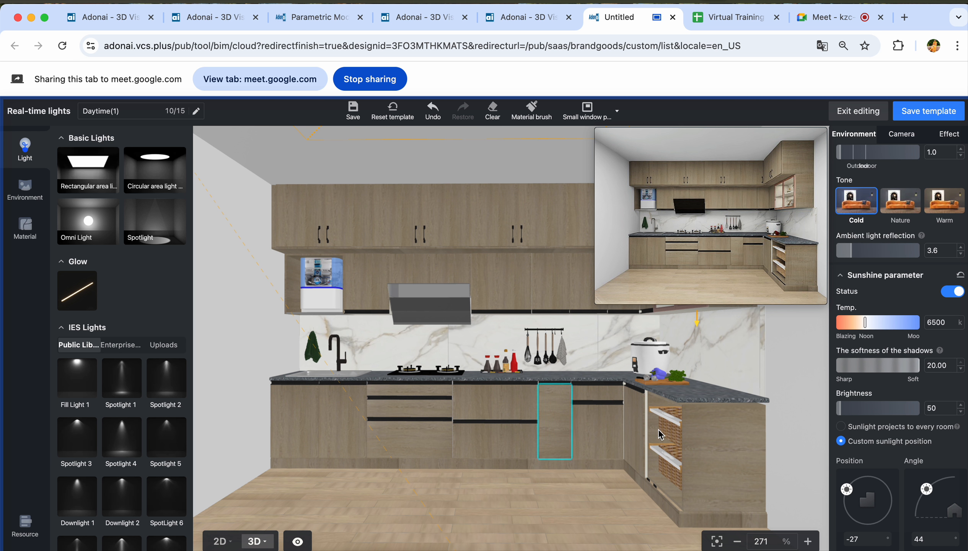
{"action": "left_click_drag", "start_coordinate": [862, 483], "coordinate": [851, 486]}
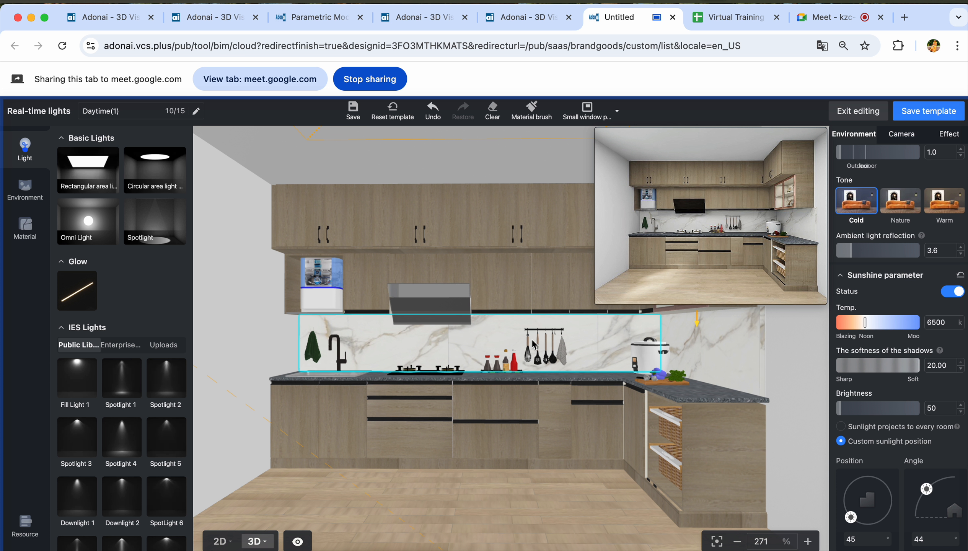
Place a rectangular area light in front of the backsplash and reduce it to a length of about 26 and a width of about 1221
{"action": "left_click", "coordinate": [96, 163]}
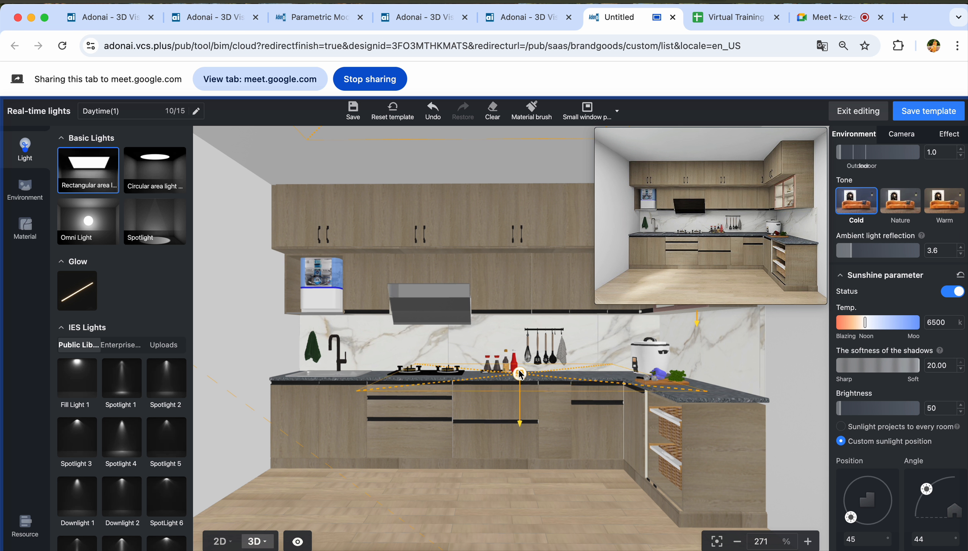
{"action": "left_click", "coordinate": [495, 340]}
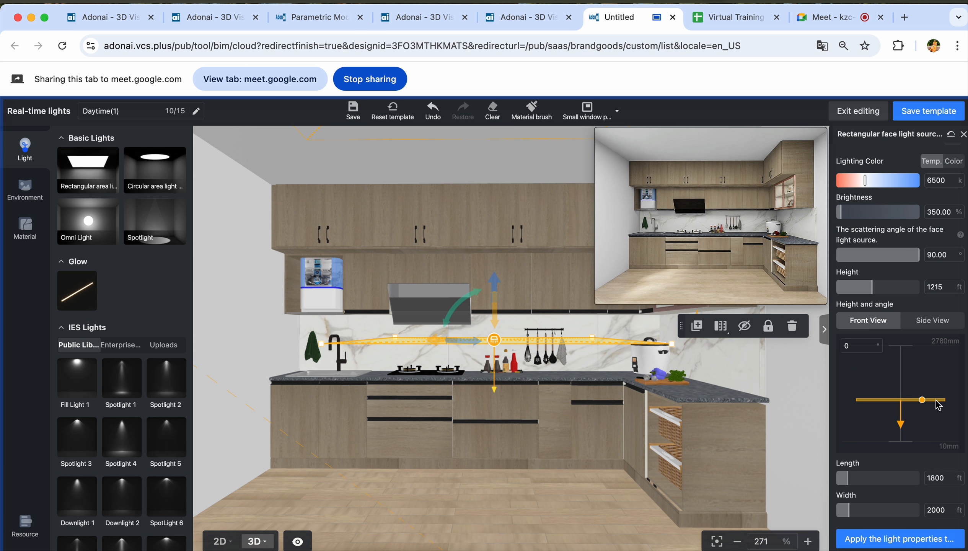
{"action": "left_click", "coordinate": [844, 513]}
{"action": "left_click_drag", "start_coordinate": [843, 510], "coordinate": [834, 483]}
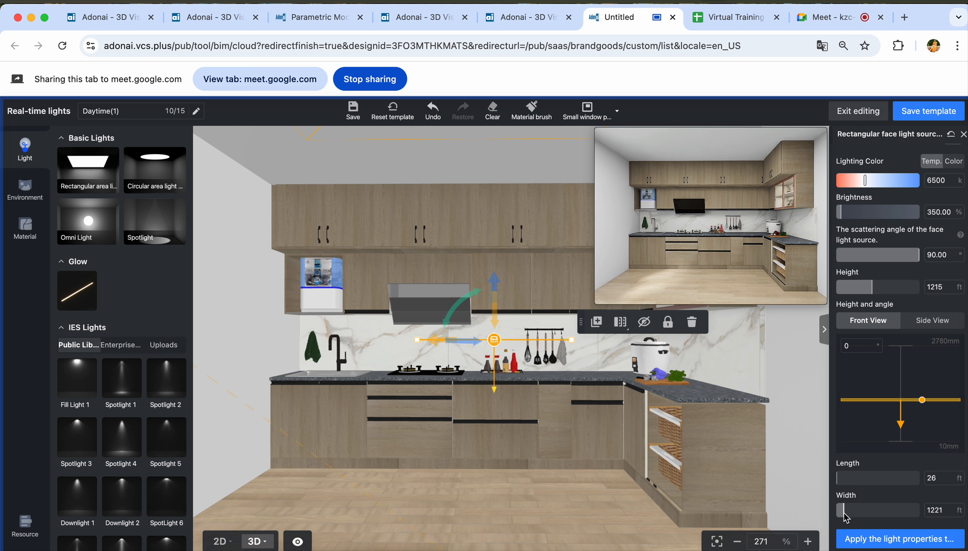
Move the rectangular area light along the backsplash to just beneath the wall cabinets beside the range hood, at a height of about 1271
{"action": "left_click_drag", "start_coordinate": [582, 500], "coordinate": [549, 499]}
{"action": "left_click_drag", "start_coordinate": [514, 306], "coordinate": [554, 238]}
{"action": "left_click_drag", "start_coordinate": [556, 184], "coordinate": [554, 204]}
{"action": "left_click_drag", "start_coordinate": [540, 278], "coordinate": [539, 215]}
{"action": "left_click_drag", "start_coordinate": [474, 444], "coordinate": [539, 457]}
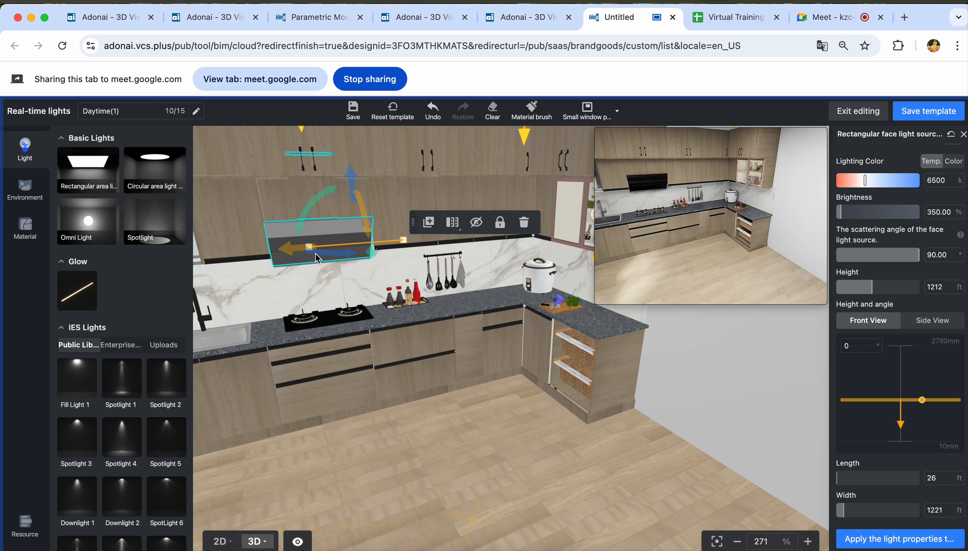
{"action": "left_click_drag", "start_coordinate": [295, 249], "coordinate": [471, 243]}
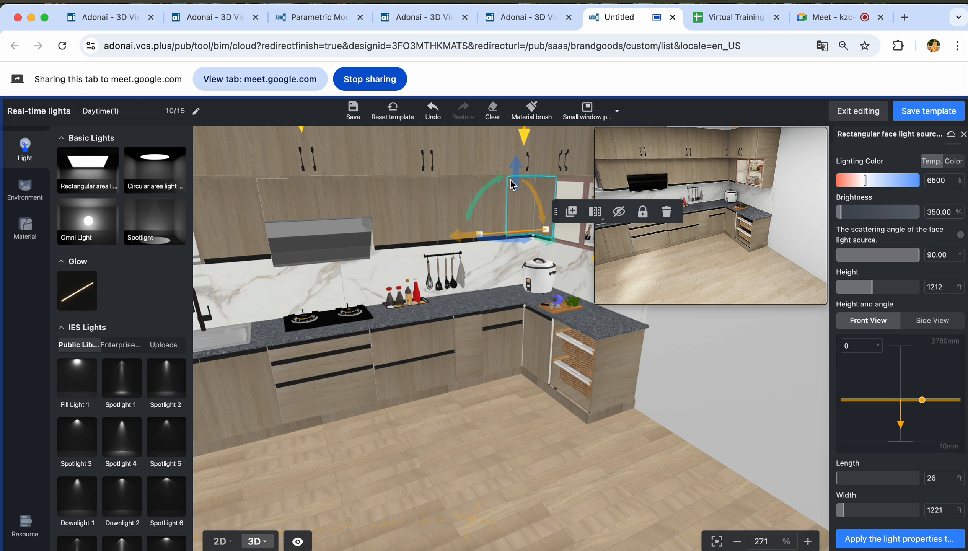
{"action": "left_click_drag", "start_coordinate": [513, 178], "coordinate": [516, 214]}
{"action": "left_click_drag", "start_coordinate": [535, 298], "coordinate": [494, 260]}
{"action": "mouse_move", "coordinate": [533, 456]}
{"action": "left_mouse_down"}
{"action": "mouse_move", "coordinate": [536, 411]}
{"action": "mouse_move", "coordinate": [539, 445]}
{"action": "mouse_move", "coordinate": [525, 453]}
{"action": "left_mouse_up"}
{"action": "left_click_drag", "start_coordinate": [484, 313], "coordinate": [495, 312]}
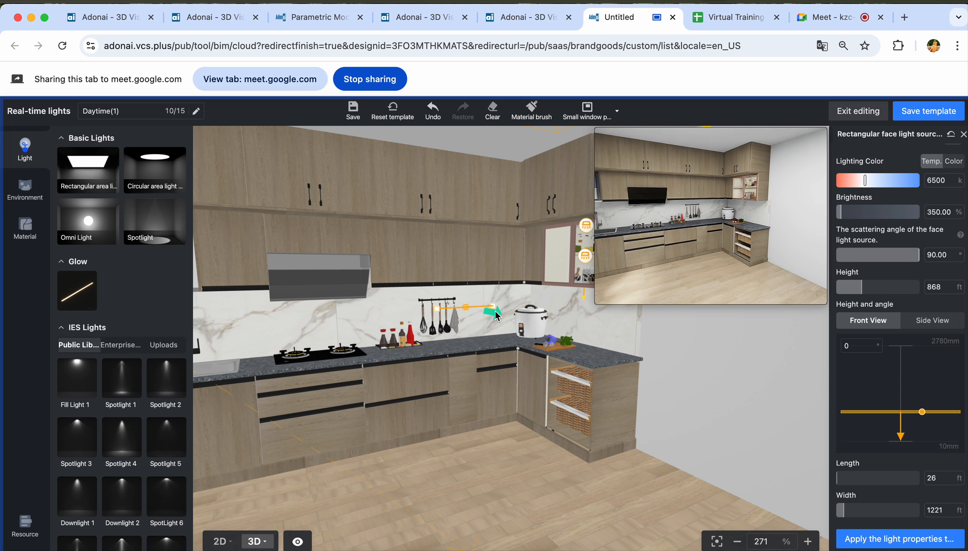
{"action": "left_click_drag", "start_coordinate": [465, 248], "coordinate": [467, 241]}
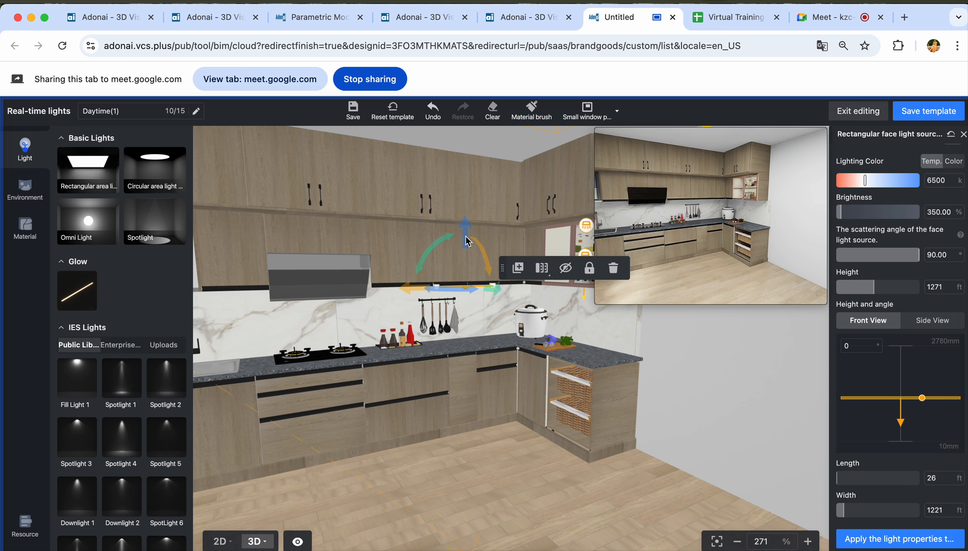
Set the area light's brightness to about 1024% and its color to the warm orange preset #FFCE87
{"action": "left_click", "coordinate": [851, 216]}
{"action": "scroll", "coordinate": [924, 340], "scroll_direction": "up", "scroll_amount": 2}
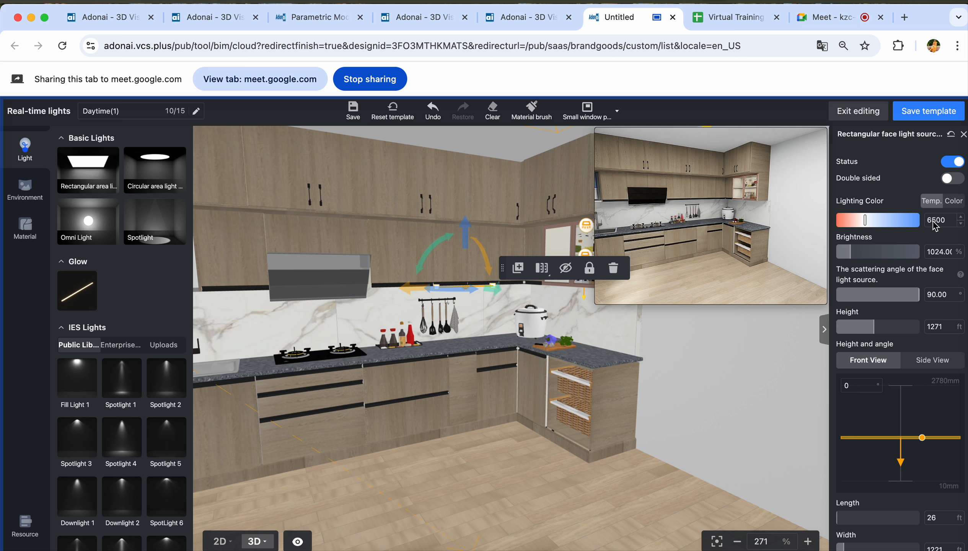
{"action": "left_click", "coordinate": [951, 202]}
{"action": "left_click", "coordinate": [936, 222]}
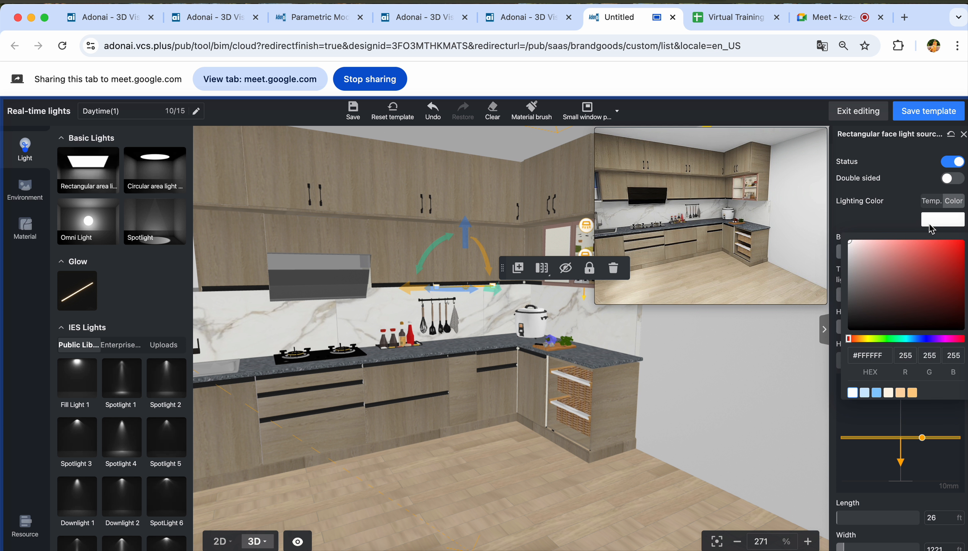
{"action": "left_click", "coordinate": [913, 393]}
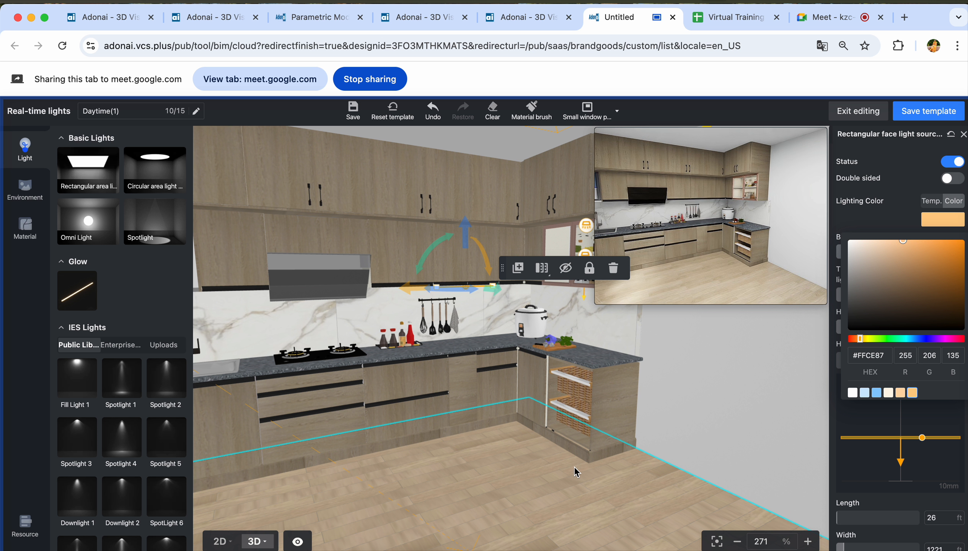
Raise the area light to a height of about 1435 and shift it along the backsplash to above the hanging utensils
{"action": "left_click_drag", "start_coordinate": [564, 474], "coordinate": [530, 467]}
{"action": "left_click_drag", "start_coordinate": [495, 327], "coordinate": [429, 331]}
{"action": "left_click_drag", "start_coordinate": [402, 284], "coordinate": [407, 279]}
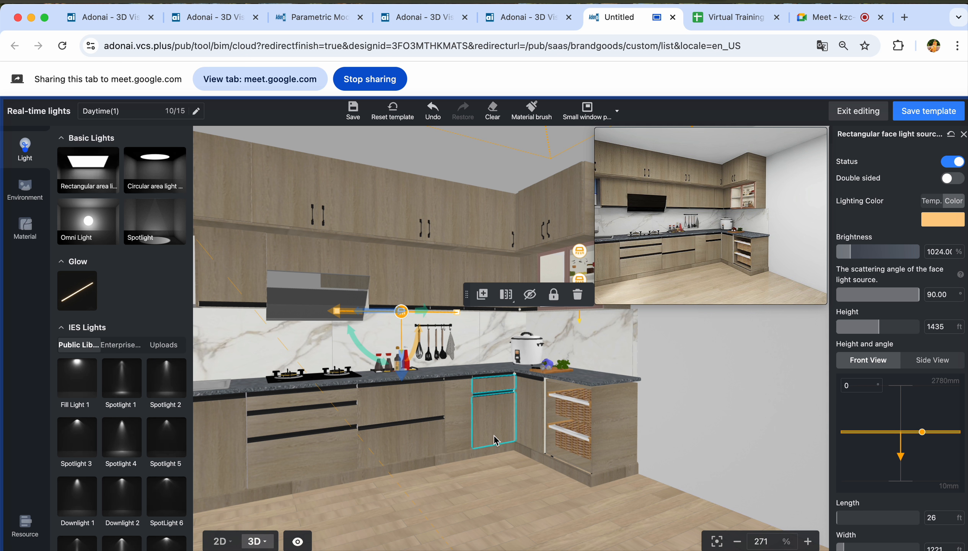
{"action": "left_click_drag", "start_coordinate": [491, 472], "coordinate": [450, 472]}
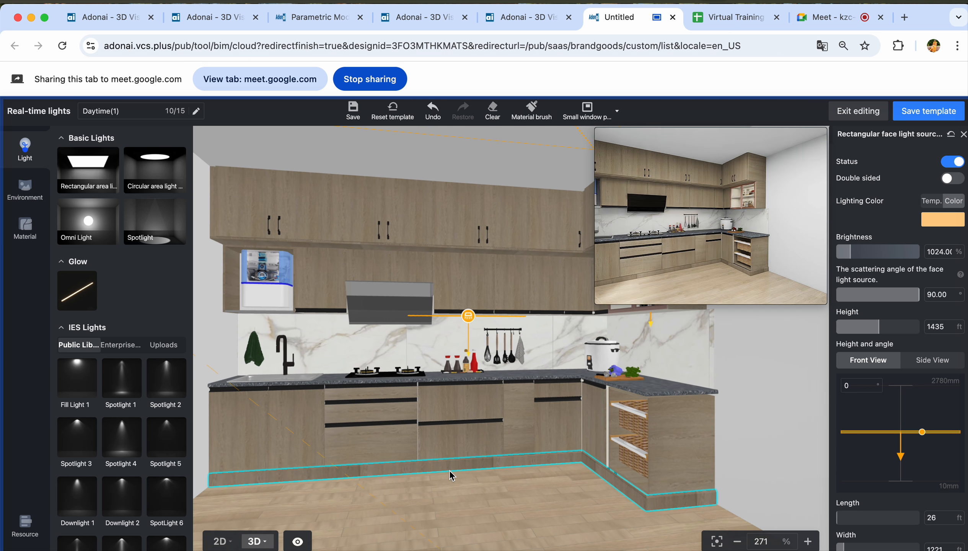
{"action": "left_click_drag", "start_coordinate": [413, 321], "coordinate": [487, 323]}
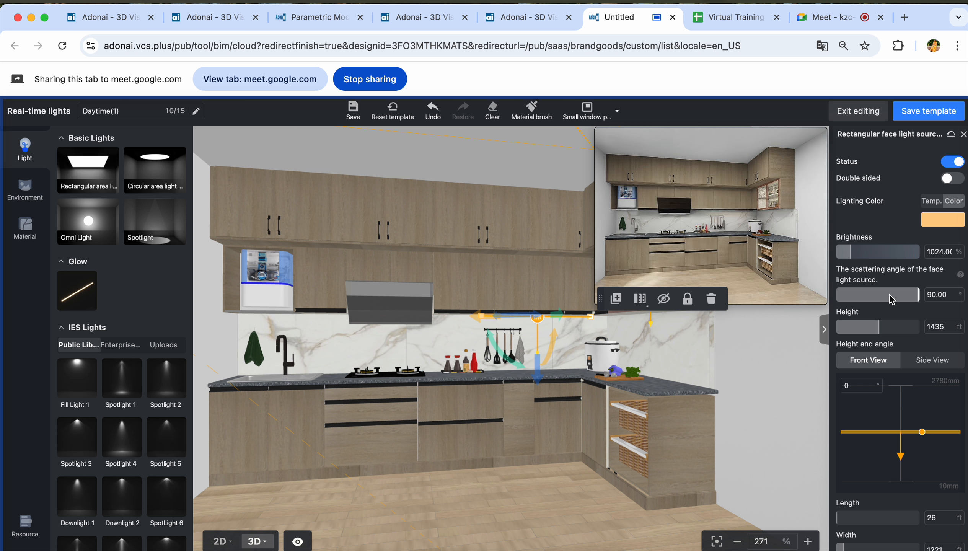
Reduce the area light's scattering angle to 37, make it double sided, and lower it to a height of about 1391
{"action": "left_click_drag", "start_coordinate": [917, 300], "coordinate": [873, 300]}
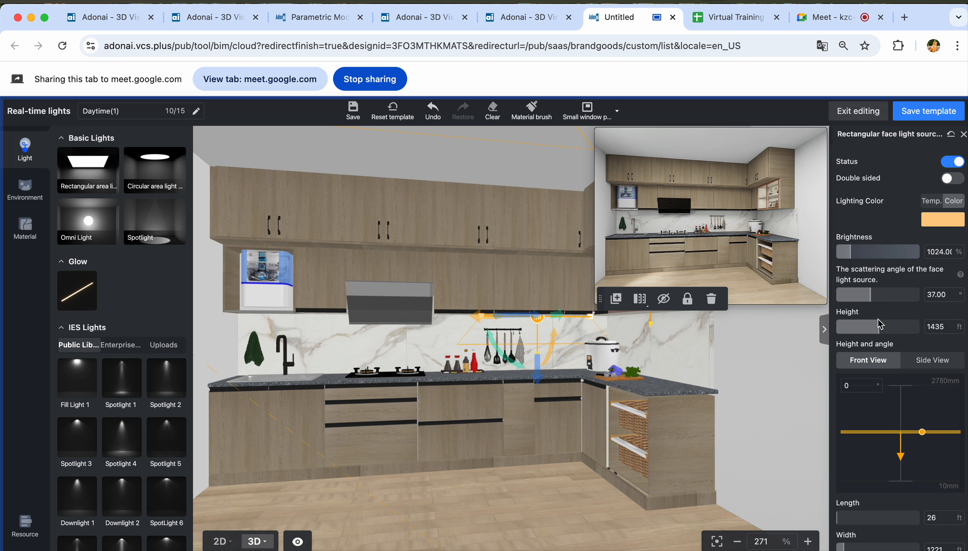
{"action": "left_click", "coordinate": [947, 179]}
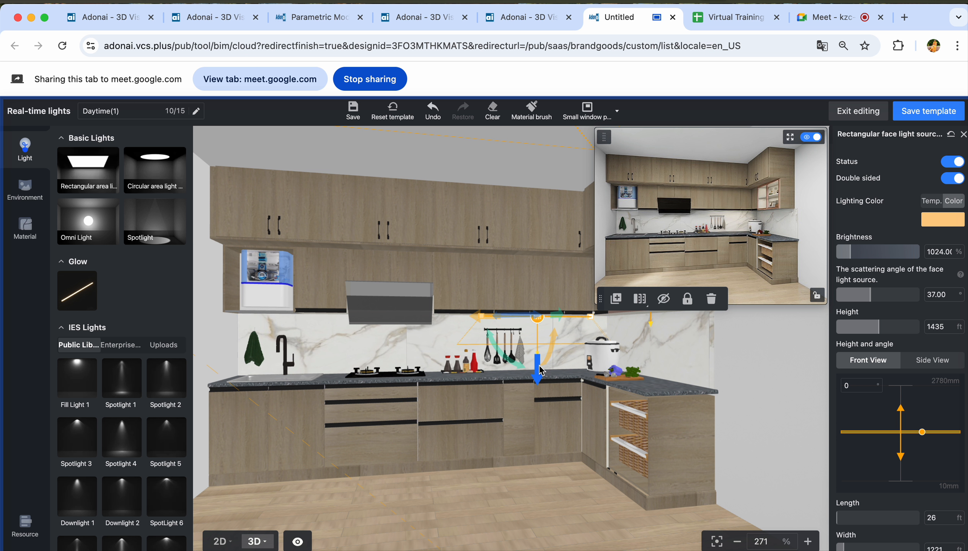
{"action": "left_click_drag", "start_coordinate": [541, 372], "coordinate": [550, 376]}
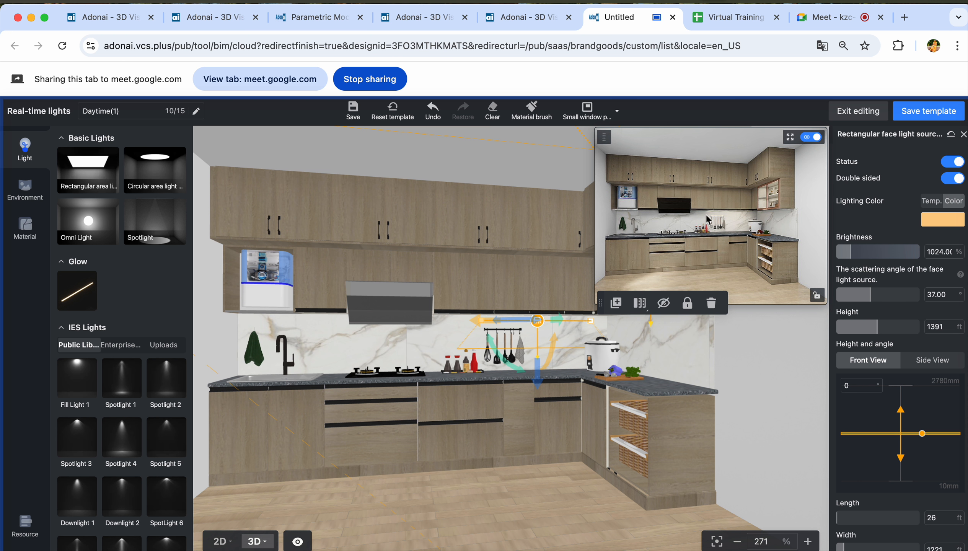
Lower the custom sunlight angle to 9 in the environment's sunshine parameters
{"action": "left_click", "coordinate": [25, 189]}
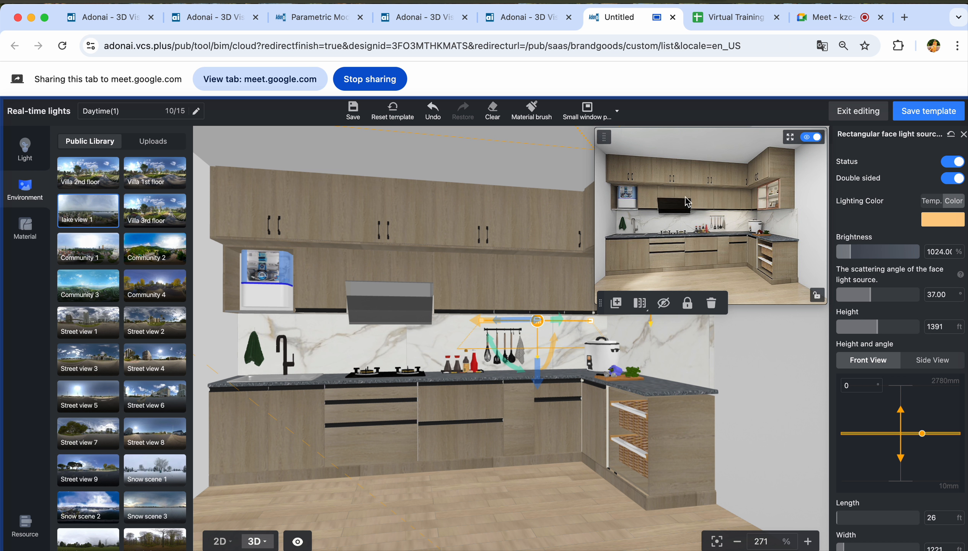
{"action": "scroll", "coordinate": [901, 484], "scroll_direction": "down", "scroll_amount": 1}
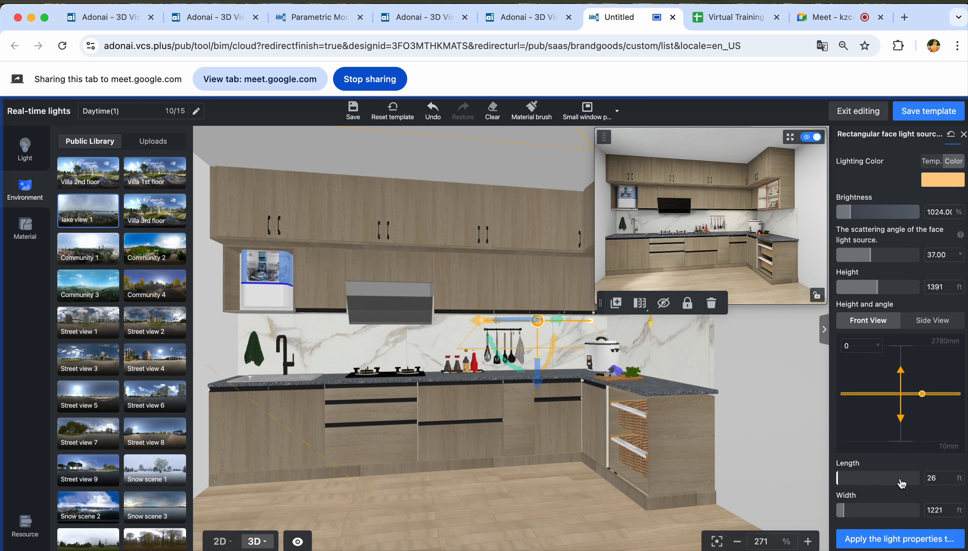
{"action": "left_click", "coordinate": [963, 134]}
{"action": "scroll", "coordinate": [941, 488], "scroll_direction": "down", "scroll_amount": 5}
{"action": "left_click_drag", "start_coordinate": [933, 494], "coordinate": [914, 520]}
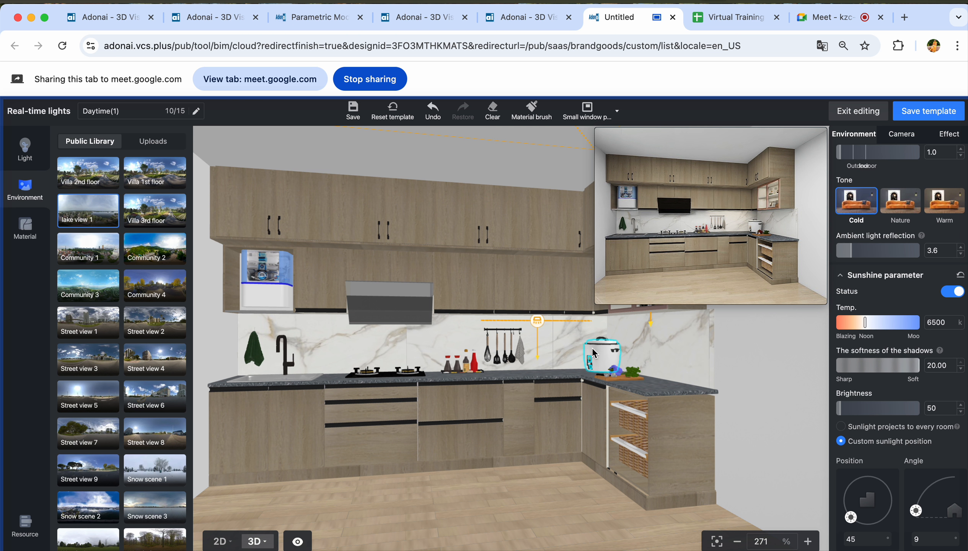
Widen the area light under the wall cabinets to about 2055 and reposition it to span from the range hood to the rice cooker
{"action": "left_click", "coordinate": [484, 323]}
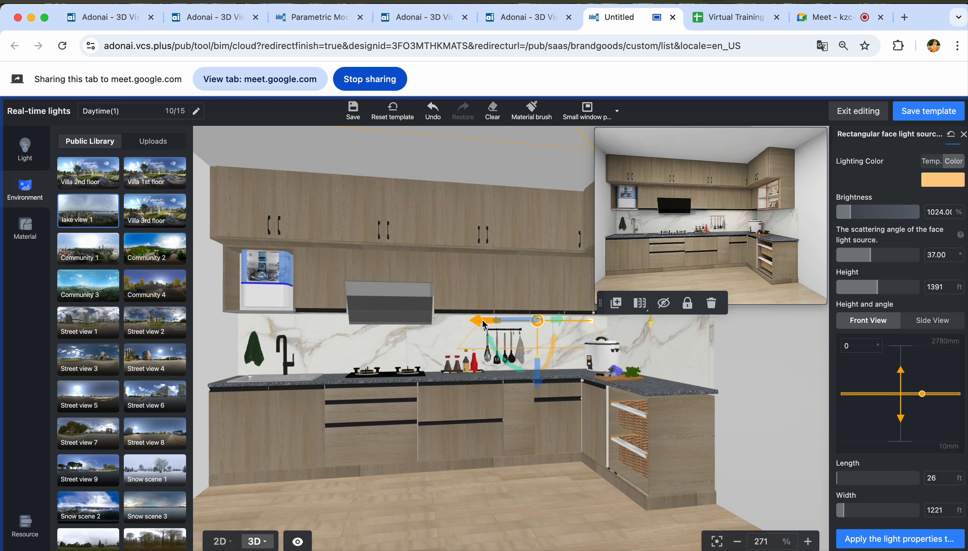
{"action": "left_click_drag", "start_coordinate": [484, 325], "coordinate": [528, 341]}
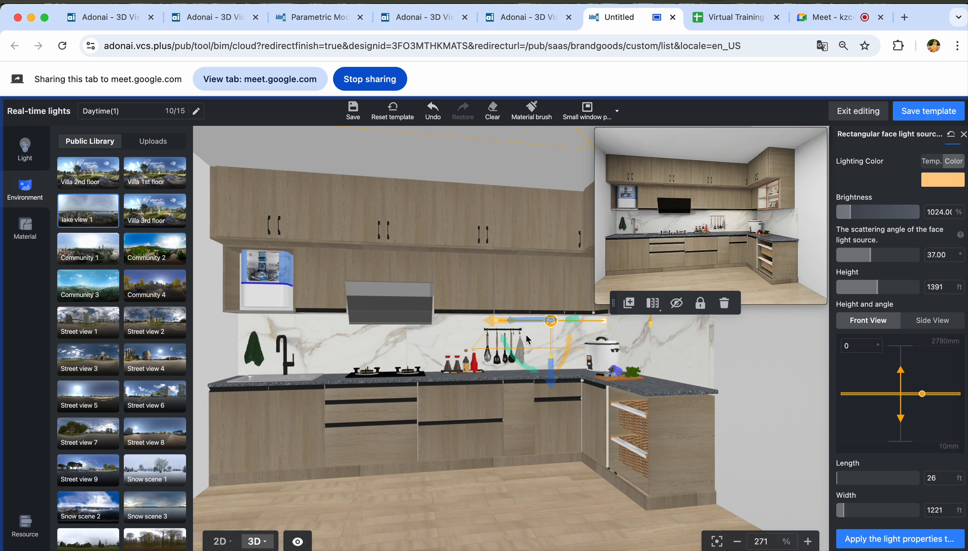
{"action": "left_click", "coordinate": [848, 515]}
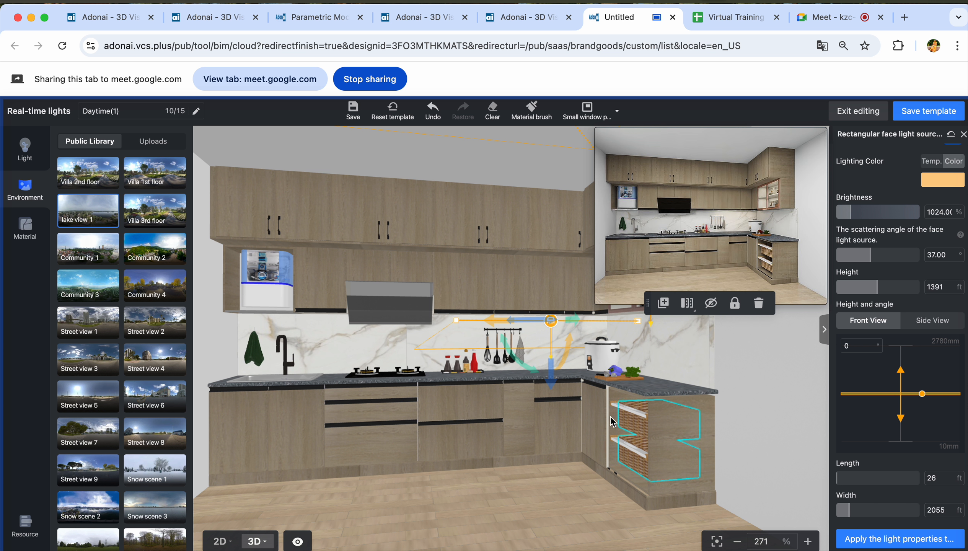
{"action": "left_click_drag", "start_coordinate": [500, 320], "coordinate": [455, 317]}
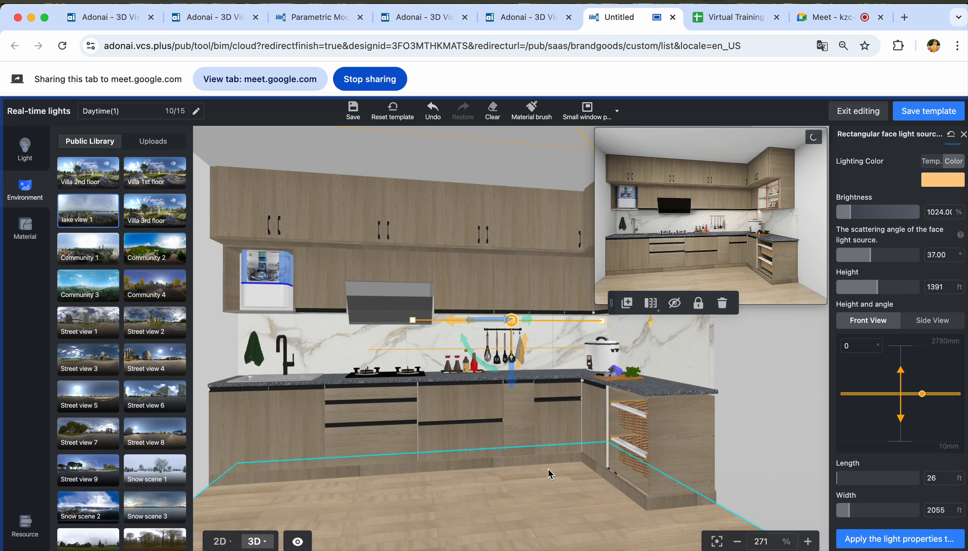
{"action": "mouse_move", "coordinate": [546, 470]}
{"action": "left_mouse_down"}
{"action": "mouse_move", "coordinate": [541, 483]}
{"action": "mouse_move", "coordinate": [527, 474]}
{"action": "mouse_move", "coordinate": [535, 474]}
{"action": "left_mouse_up"}
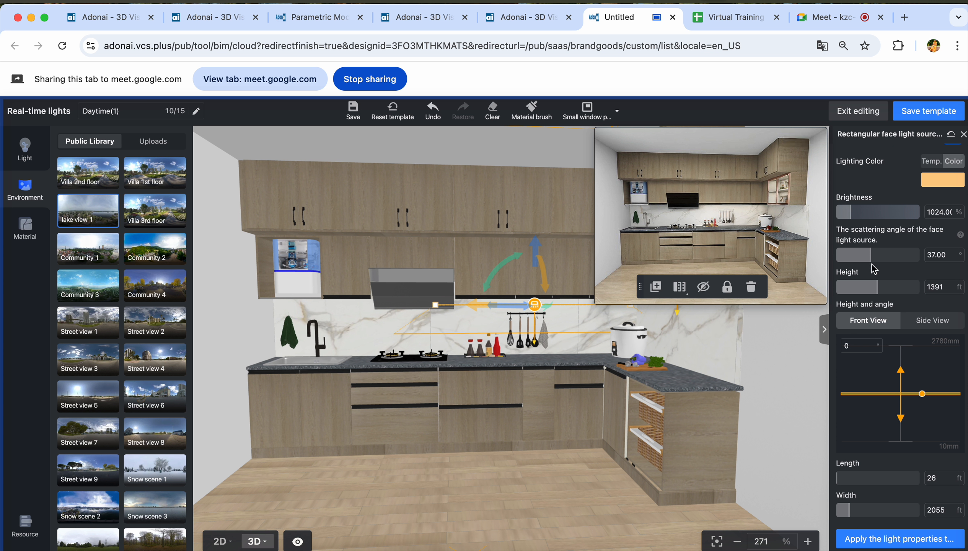
Set the area light's scattering angle to 17 and its brightness to about 2781%
{"action": "left_click_drag", "start_coordinate": [869, 255], "coordinate": [857, 255]}
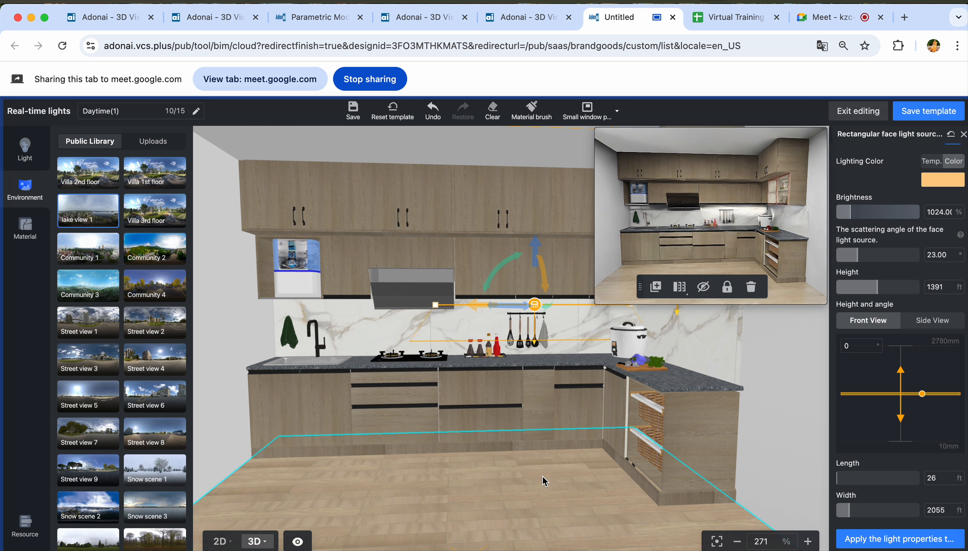
{"action": "left_click_drag", "start_coordinate": [857, 255], "coordinate": [843, 256]}
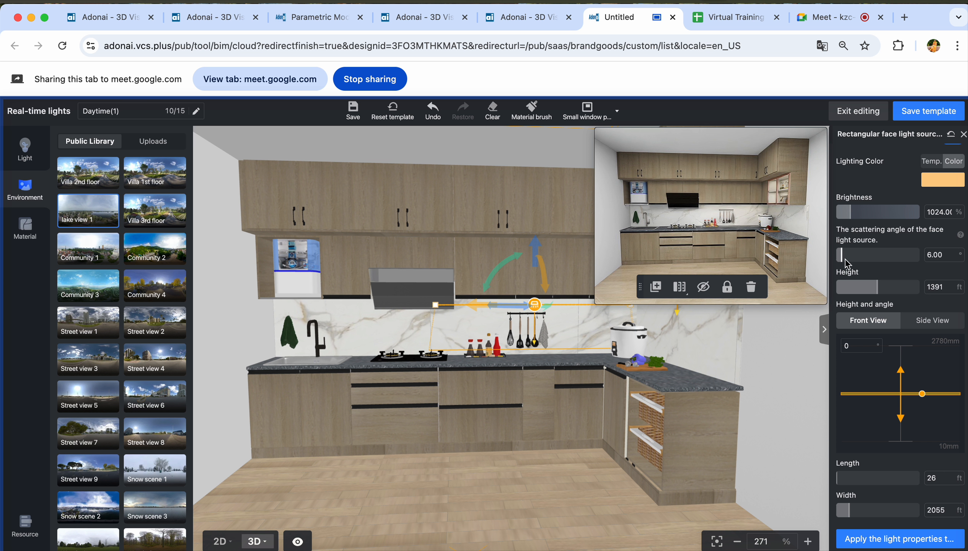
{"action": "left_click_drag", "start_coordinate": [844, 263], "coordinate": [855, 262]}
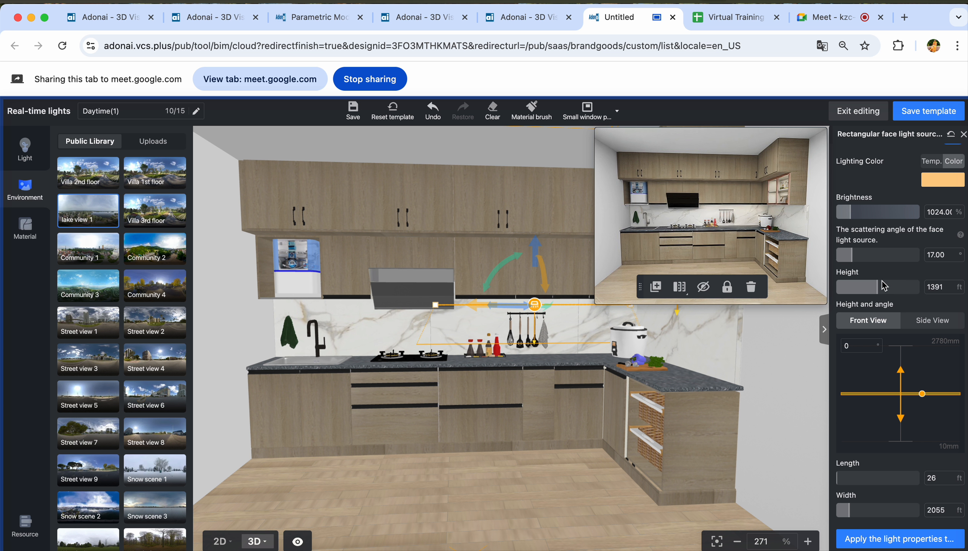
{"action": "left_click_drag", "start_coordinate": [850, 213], "coordinate": [847, 211]}
{"action": "left_click_drag", "start_coordinate": [847, 211], "coordinate": [894, 213]}
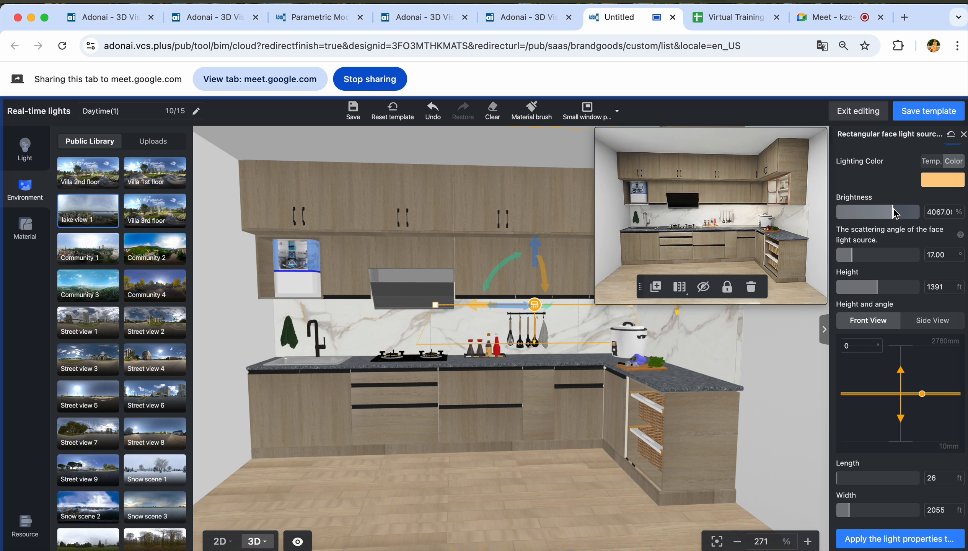
{"action": "left_click_drag", "start_coordinate": [893, 214], "coordinate": [877, 211]}
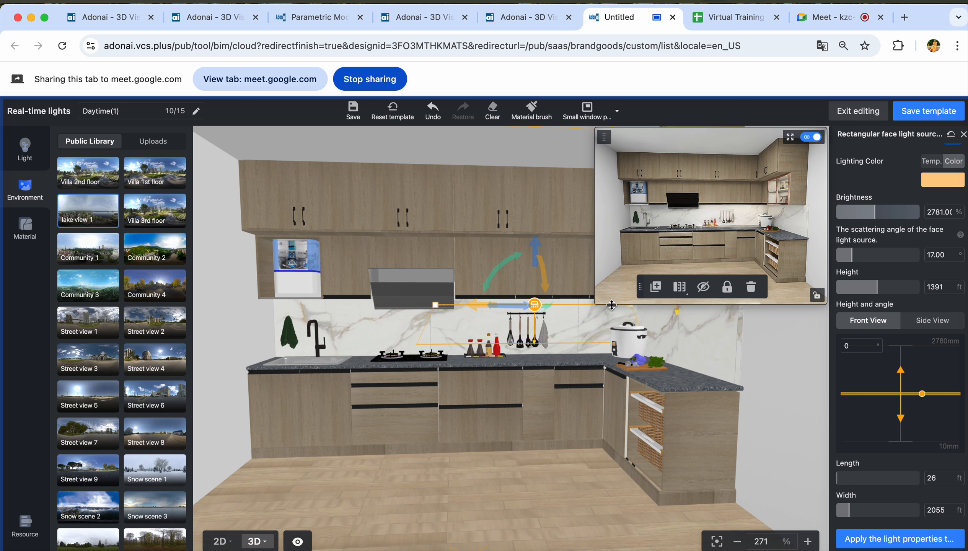
{"action": "left_click_drag", "start_coordinate": [470, 457], "coordinate": [468, 453]}
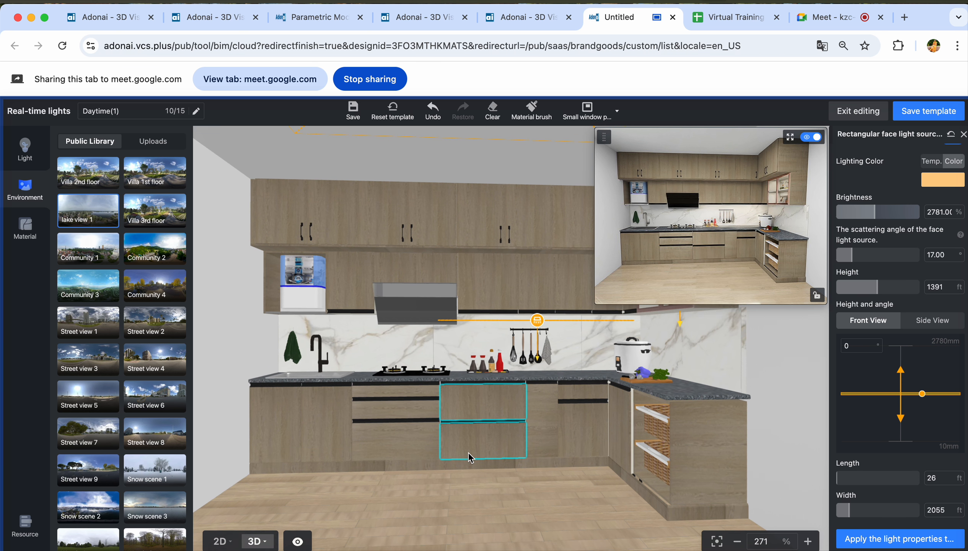
{"action": "left_click", "coordinate": [479, 423]}
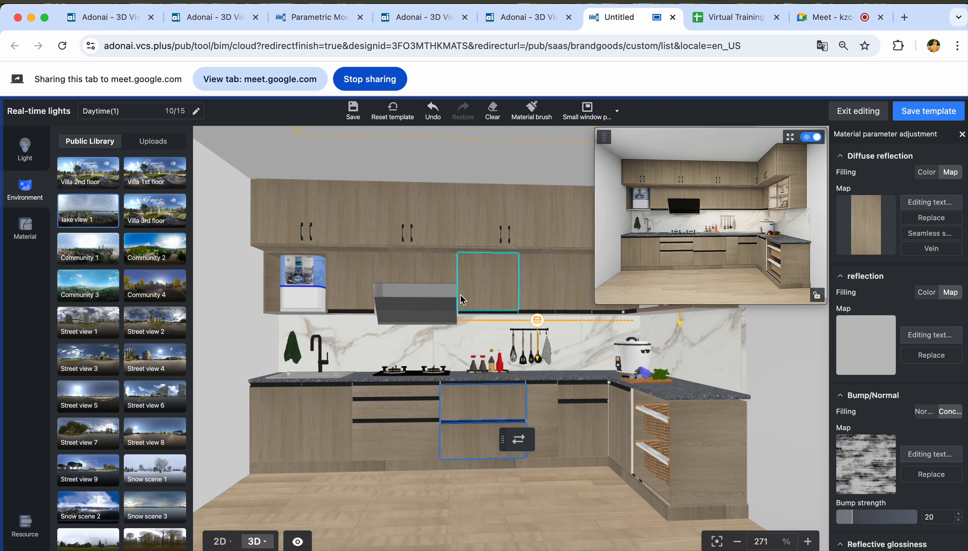
{"action": "left_click", "coordinate": [25, 148]}
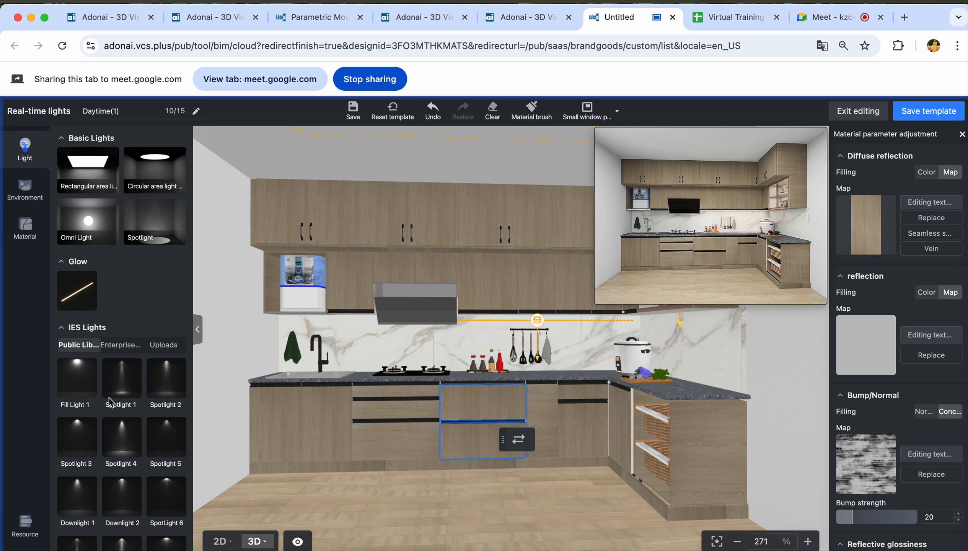
{"action": "scroll", "coordinate": [111, 402], "scroll_direction": "down", "scroll_amount": 5}
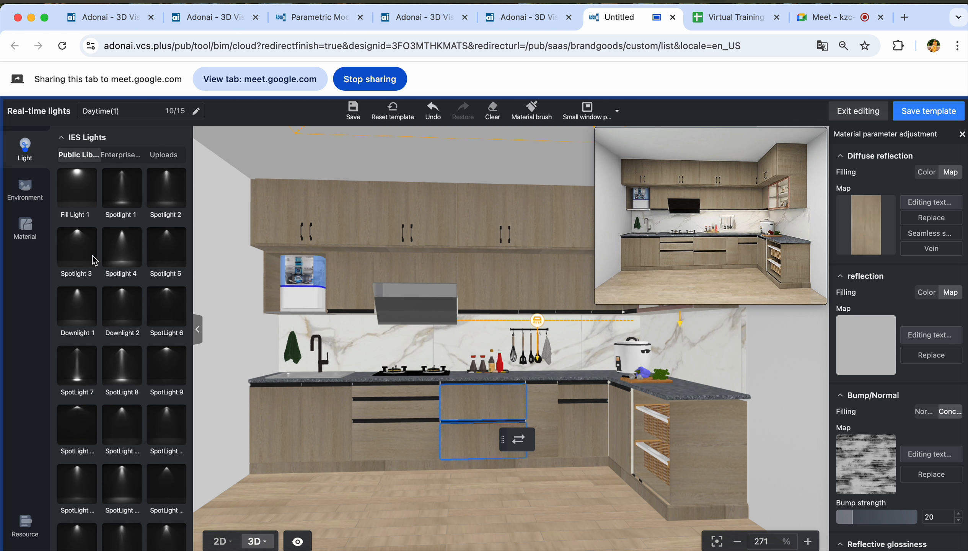
{"action": "scroll", "coordinate": [77, 401], "scroll_direction": "down", "scroll_amount": 3}
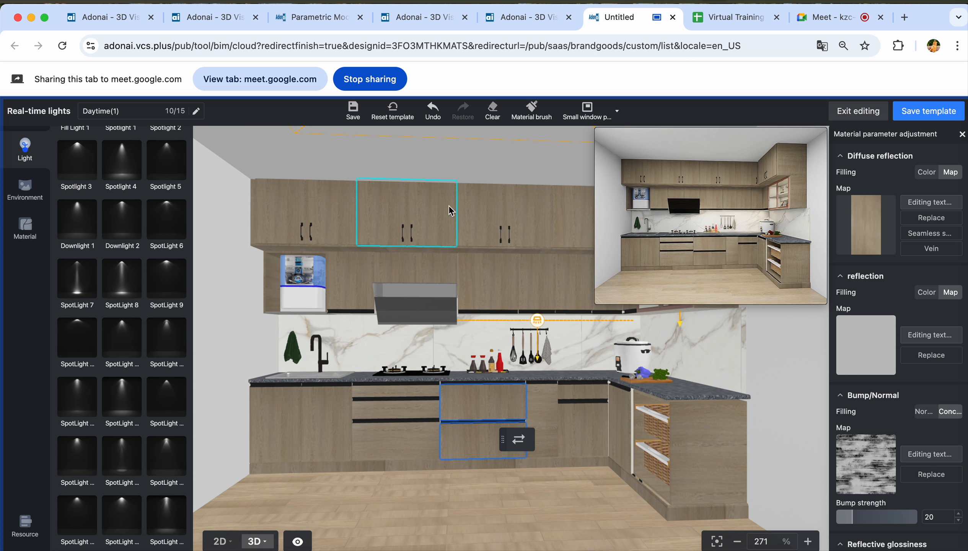
Save the lighting template, reopen Daytime(1) for editing with a closer view of the kitchen, and save it again
{"action": "left_click", "coordinate": [945, 114]}
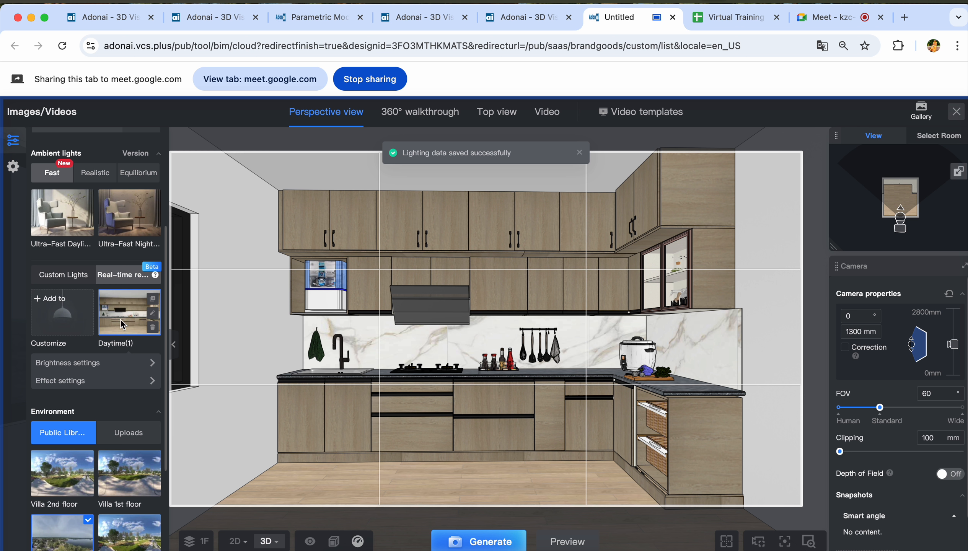
{"action": "left_click", "coordinate": [153, 313]}
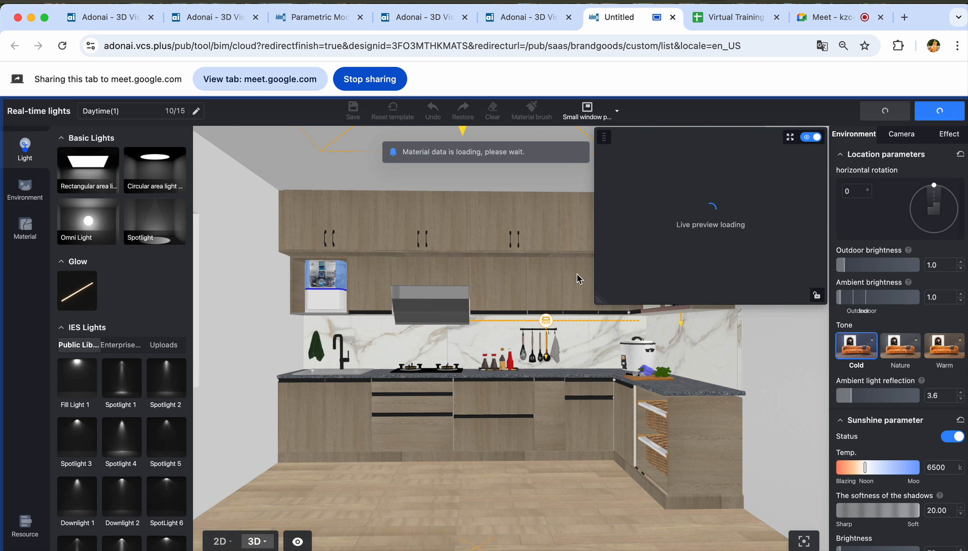
{"action": "scroll", "coordinate": [577, 274], "scroll_direction": "up", "scroll_amount": 4}
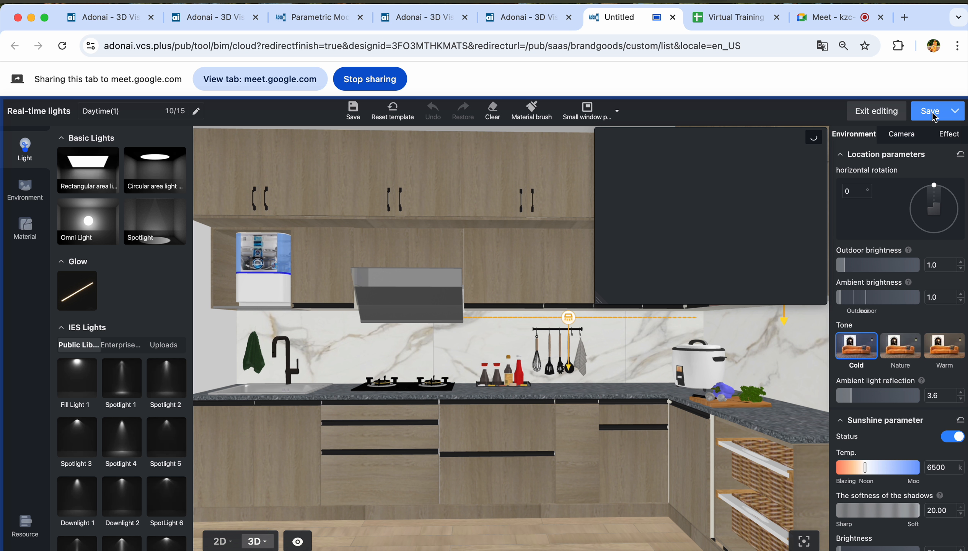
{"action": "left_click", "coordinate": [944, 348]}
{"action": "left_click", "coordinate": [933, 115]}
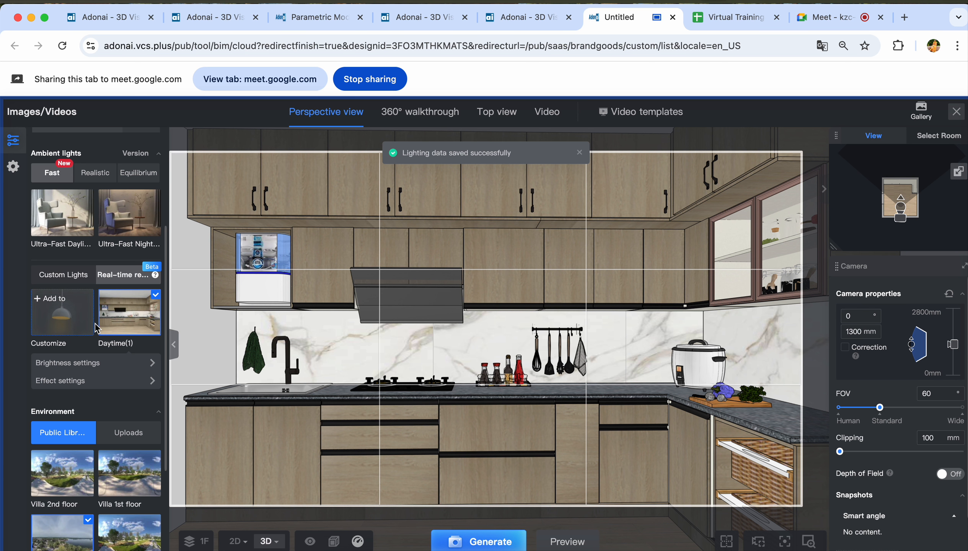
Create a new custom real-time lighting scheme named Nighttime(1) from the Nighttime base template
{"action": "mouse_move", "coordinate": [124, 325]}
{"action": "left_click", "coordinate": [72, 323]}
{"action": "left_click", "coordinate": [433, 325]}
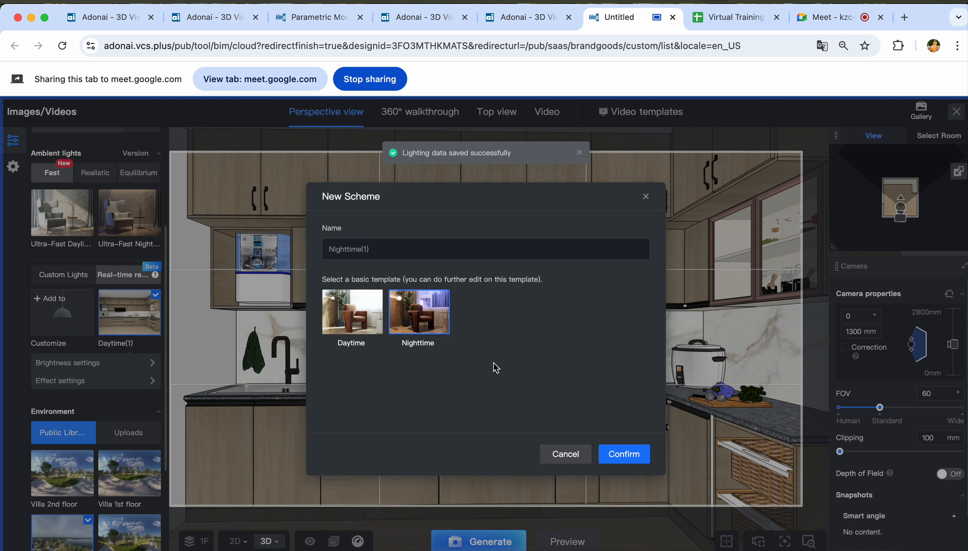
{"action": "left_click", "coordinate": [623, 453]}
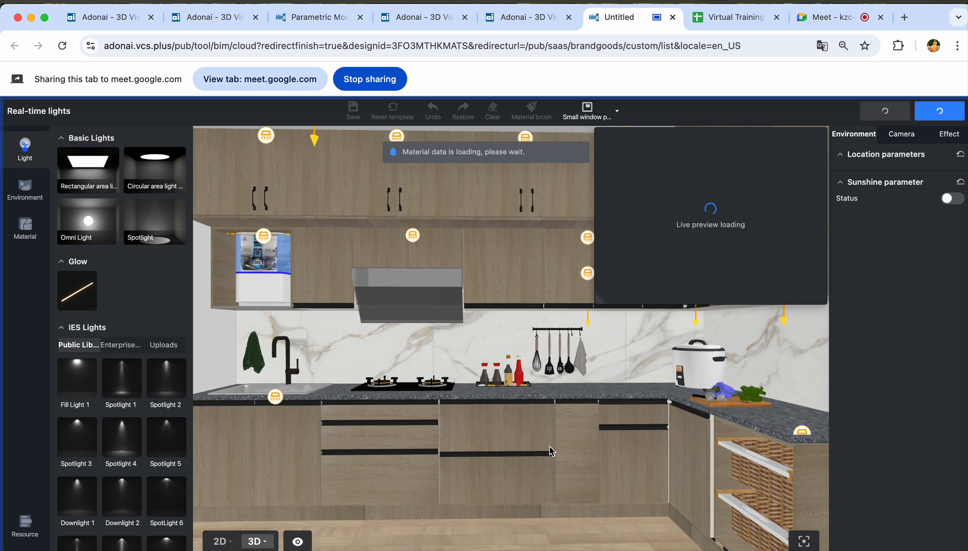
Delete the lights in front of the water purifier and above the range hood, plus the middle light at the upper cabinets
{"action": "left_click", "coordinate": [261, 236]}
{"action": "key", "text": "Delete"}
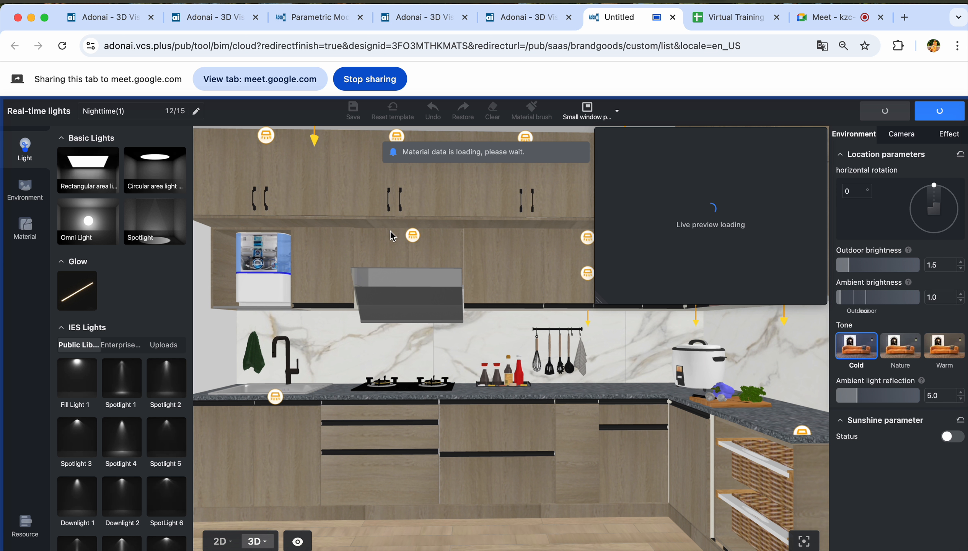
{"action": "left_click", "coordinate": [413, 235]}
{"action": "key", "text": "Delete"}
{"action": "left_click", "coordinate": [396, 137]}
{"action": "key", "text": "Delete"}
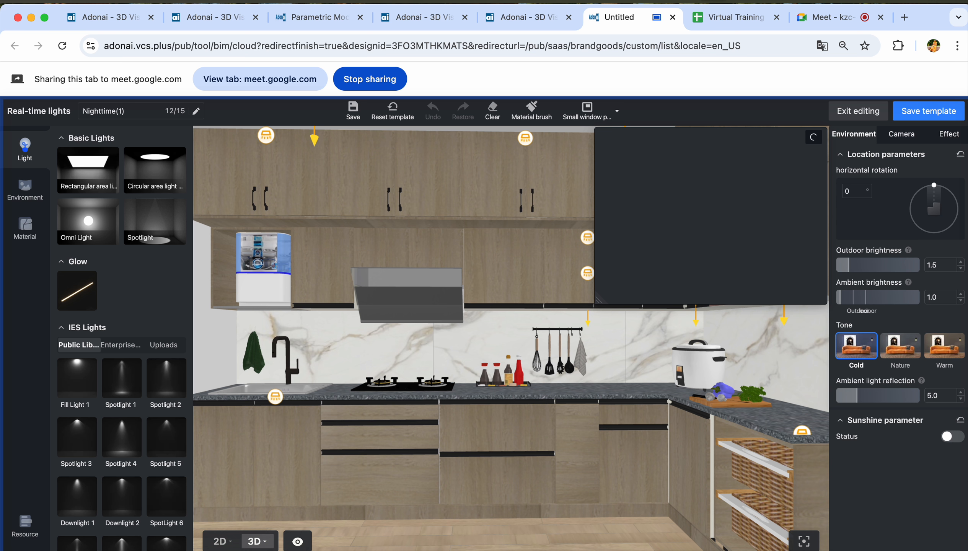
{"action": "left_click", "coordinate": [844, 18]}
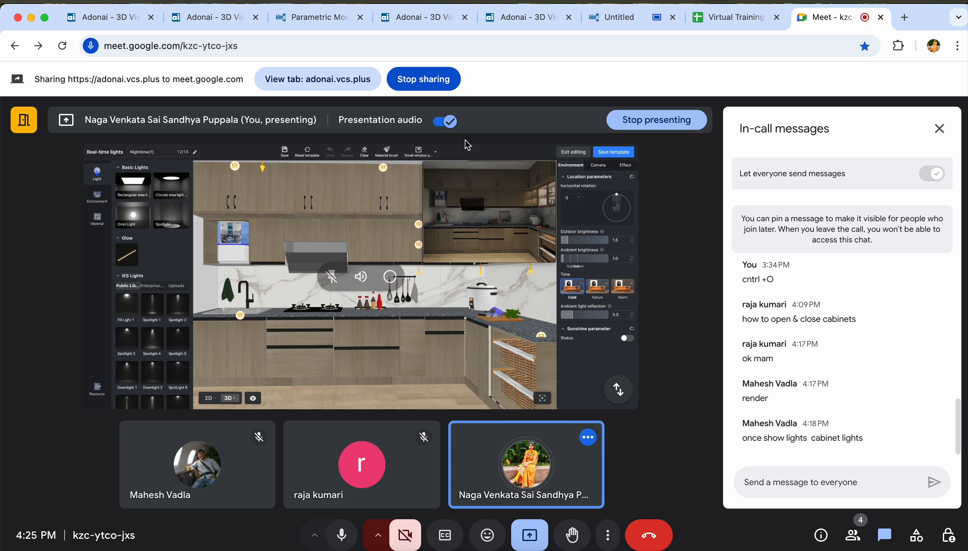
{"action": "left_click", "coordinate": [528, 21]}
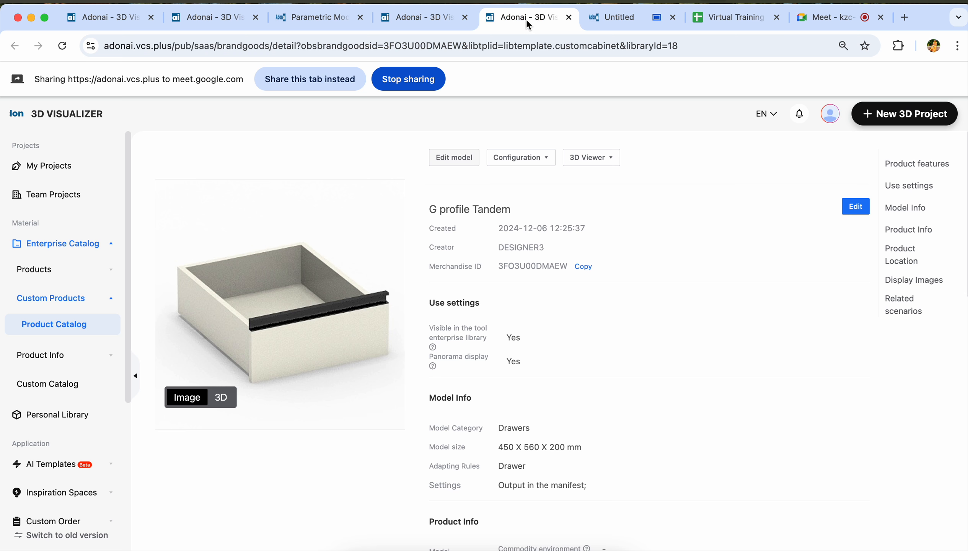
{"action": "left_click", "coordinate": [602, 18]}
Delete the two remaining lights along the upper cabinet row and the two lights at the wall cabinets between the range hood and corner
{"action": "left_click_drag", "start_coordinate": [271, 141], "coordinate": [529, 147]}
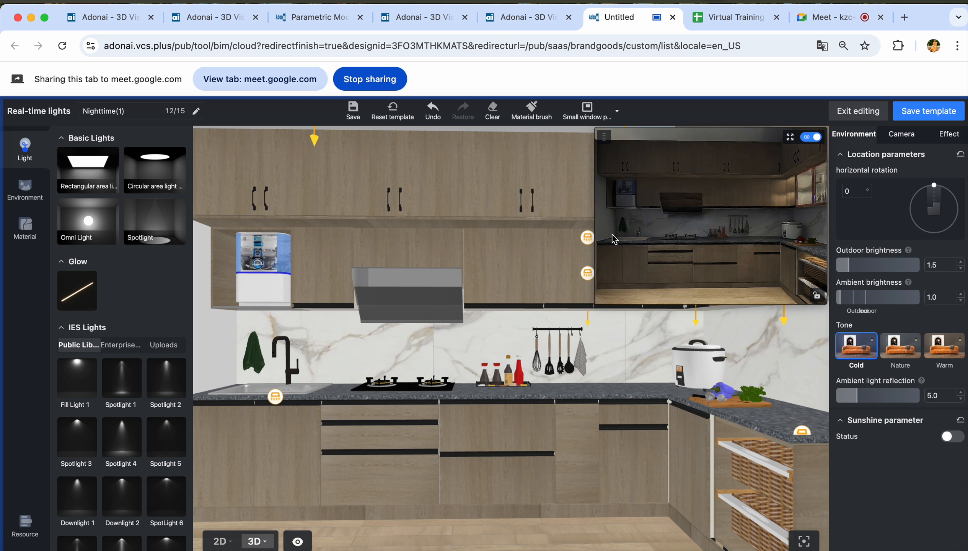
{"action": "left_click", "coordinate": [586, 237]}
{"action": "key", "text": "Delete"}
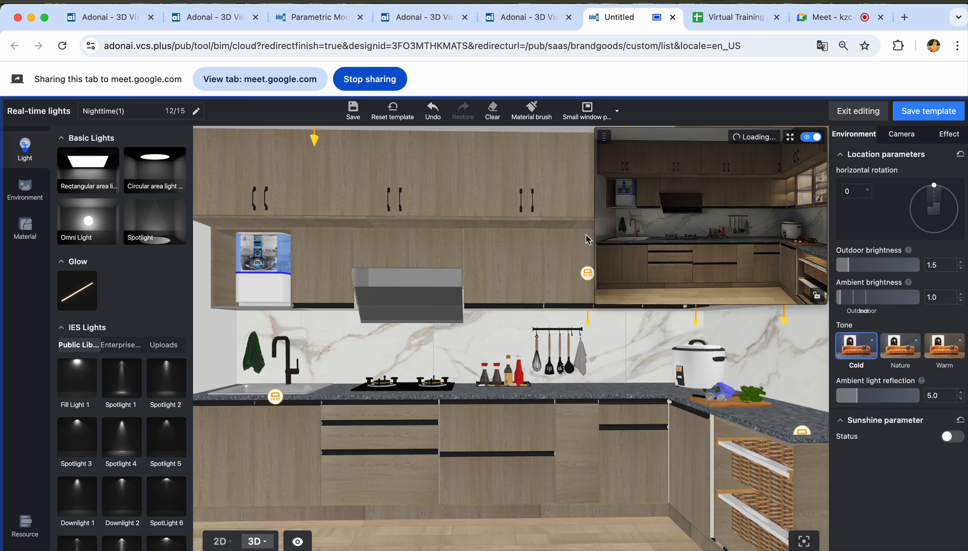
{"action": "left_click", "coordinate": [590, 276]}
{"action": "key", "text": "Delete"}
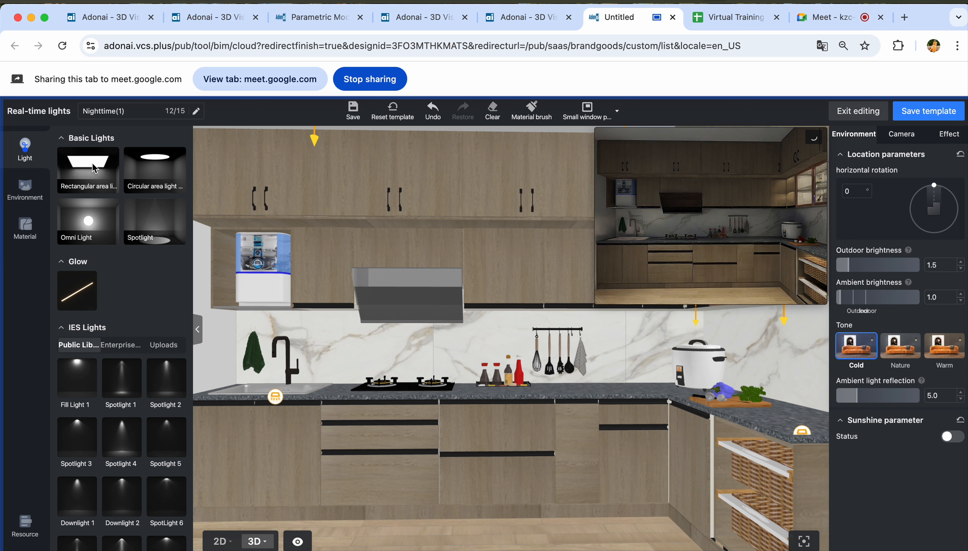
Add a glow light with a tube body length of about 1942, move it towards the rice cooker and raise it to about 1130
{"action": "left_click_drag", "start_coordinate": [82, 292], "coordinate": [385, 363]}
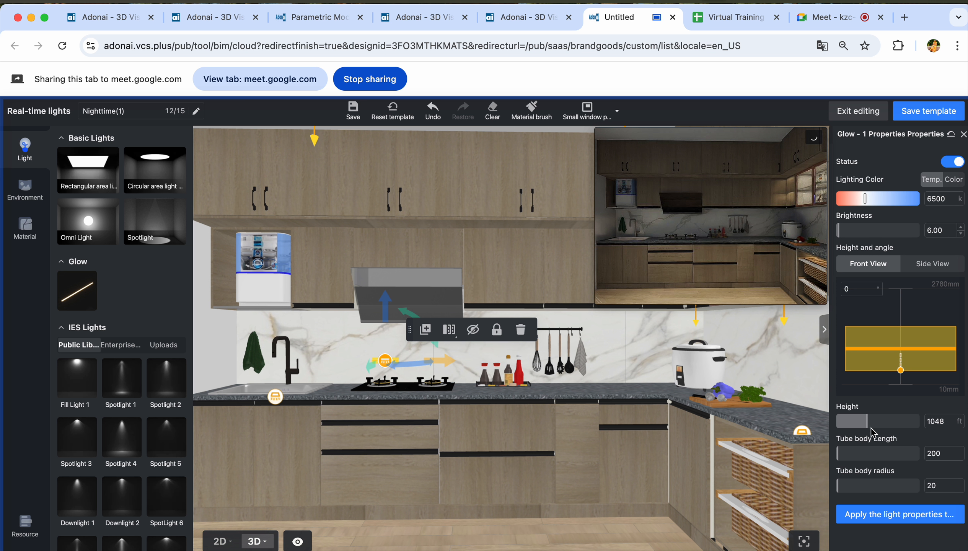
{"action": "left_click_drag", "start_coordinate": [847, 460], "coordinate": [853, 460]}
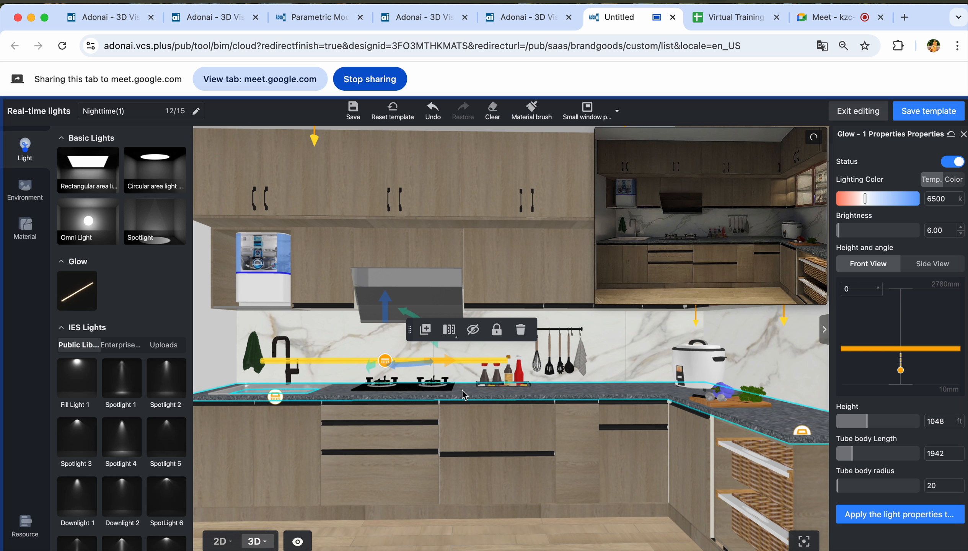
{"action": "left_click_drag", "start_coordinate": [442, 360], "coordinate": [678, 352]}
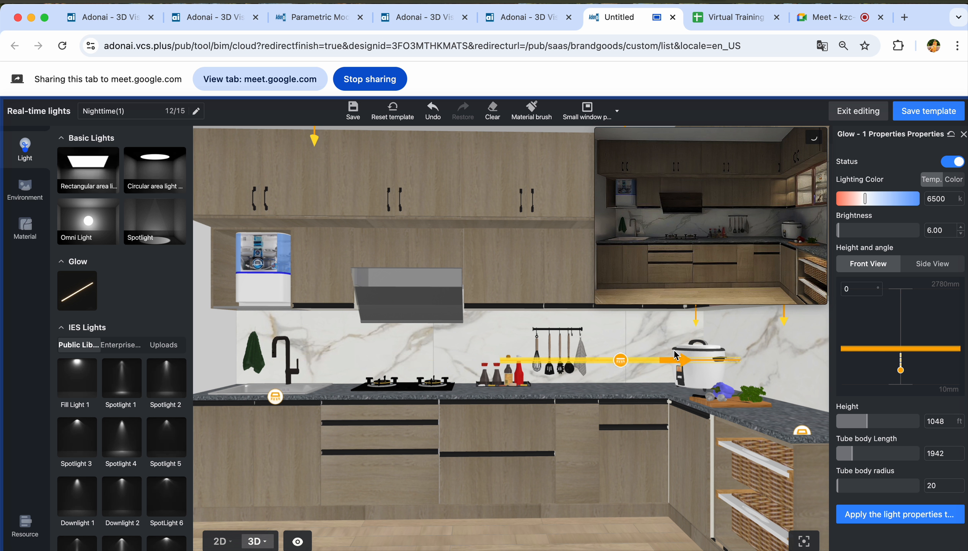
{"action": "left_click_drag", "start_coordinate": [620, 316], "coordinate": [620, 287]}
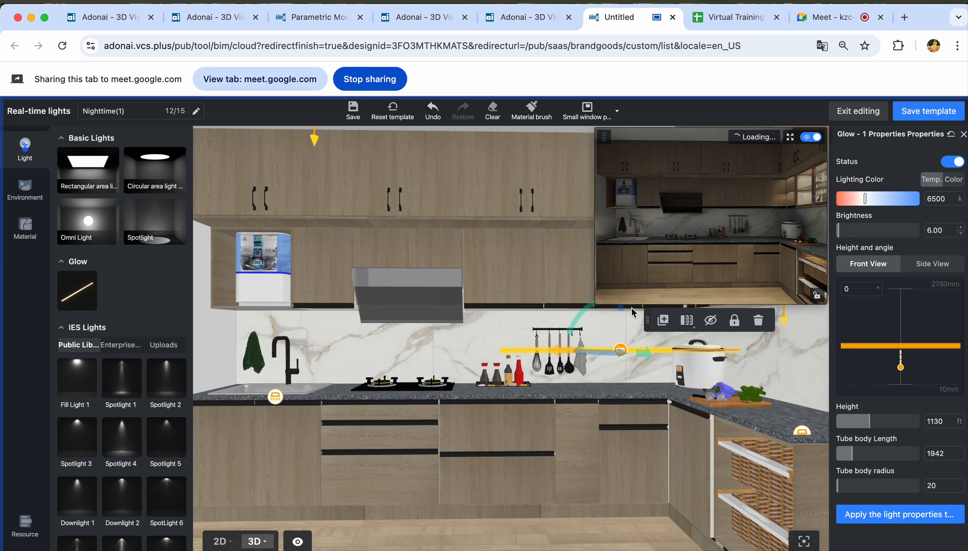
{"action": "mouse_move", "coordinate": [638, 350]}
{"action": "left_mouse_down"}
{"action": "mouse_move", "coordinate": [611, 336]}
{"action": "mouse_move", "coordinate": [625, 340]}
{"action": "left_mouse_up"}
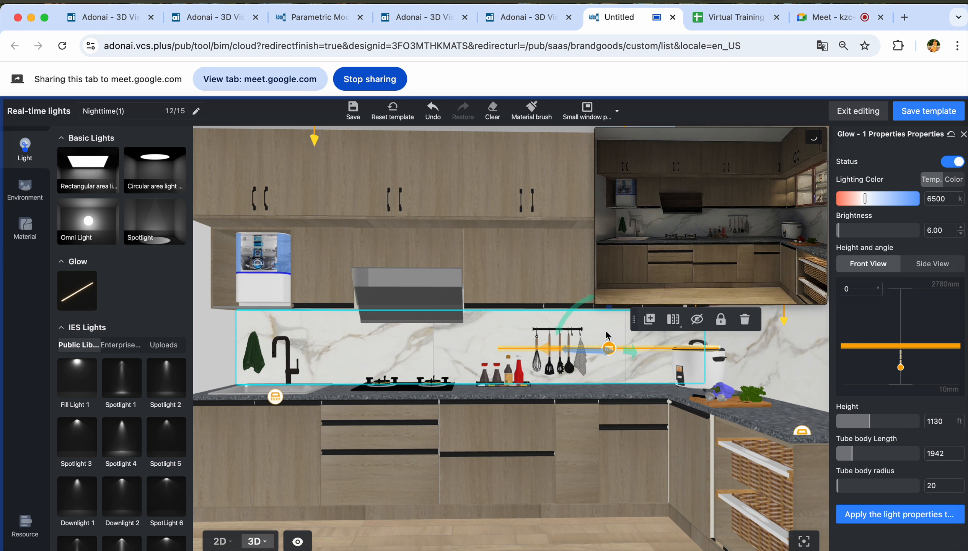
{"action": "left_click", "coordinate": [825, 19]}
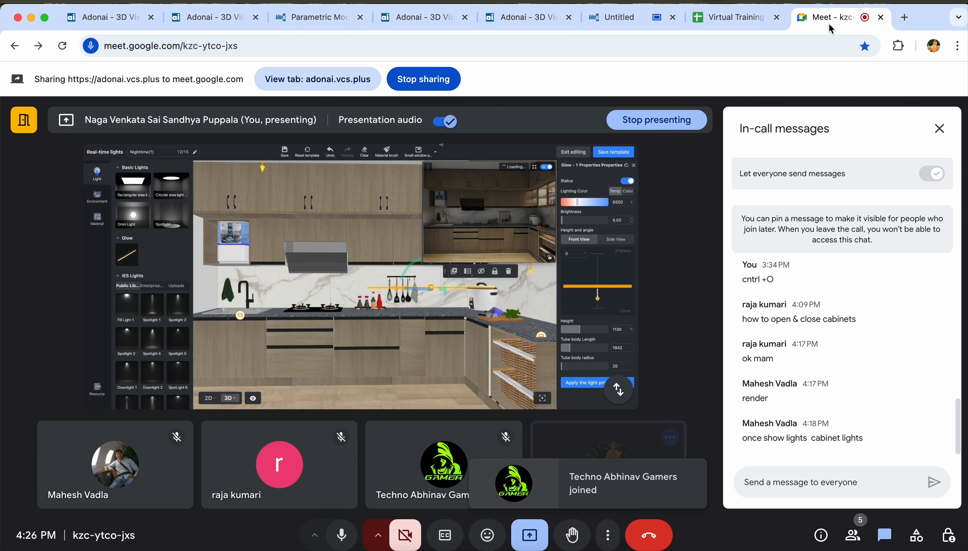
{"action": "left_click", "coordinate": [615, 17]}
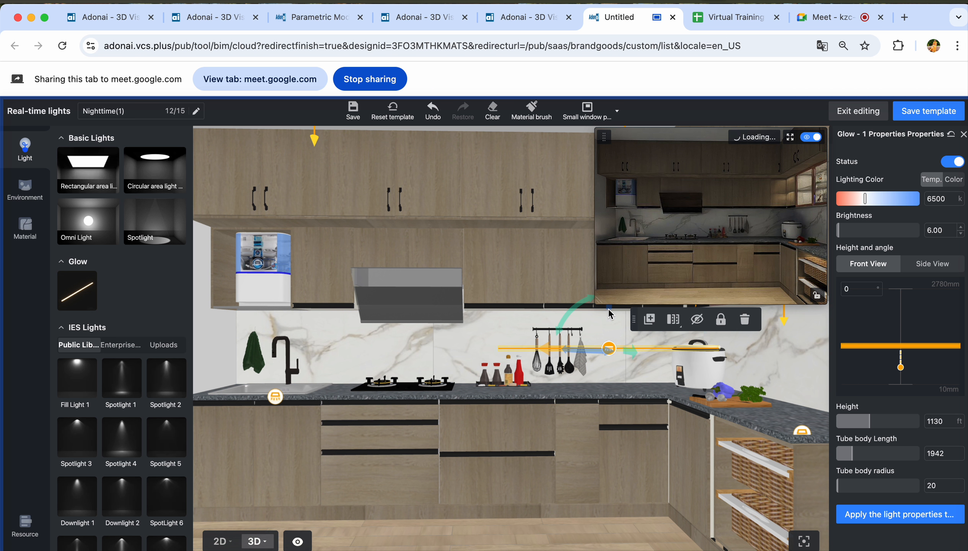
Raise the glow light to a height of about 1414 beneath the wall cabinets and shift it towards the range hood
{"action": "left_click_drag", "start_coordinate": [561, 519], "coordinate": [456, 503]}
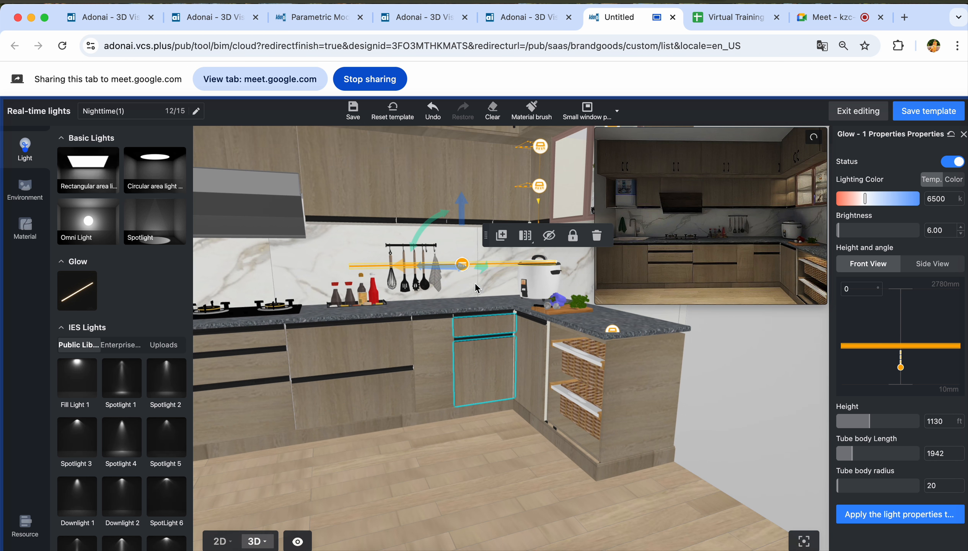
{"action": "left_click_drag", "start_coordinate": [462, 210], "coordinate": [461, 178]}
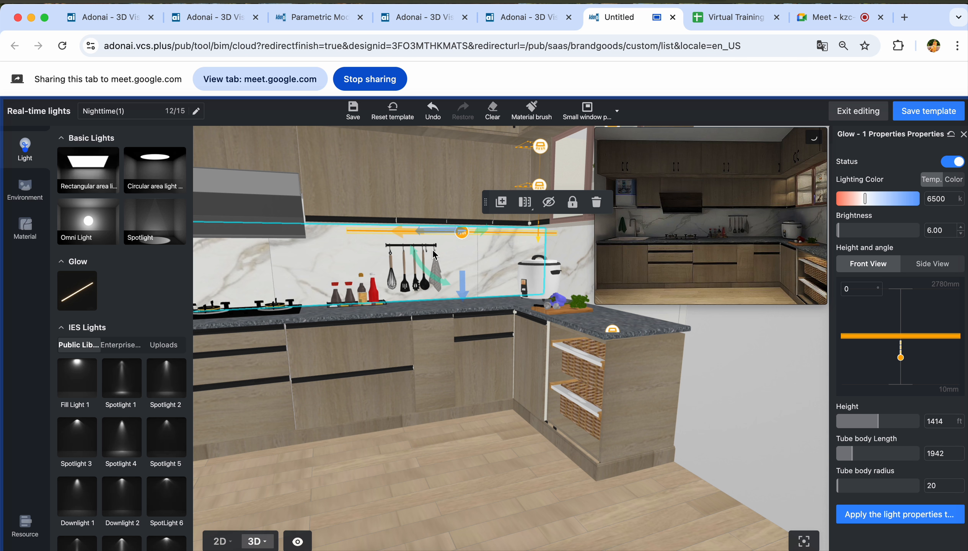
{"action": "left_click_drag", "start_coordinate": [401, 231], "coordinate": [369, 229]}
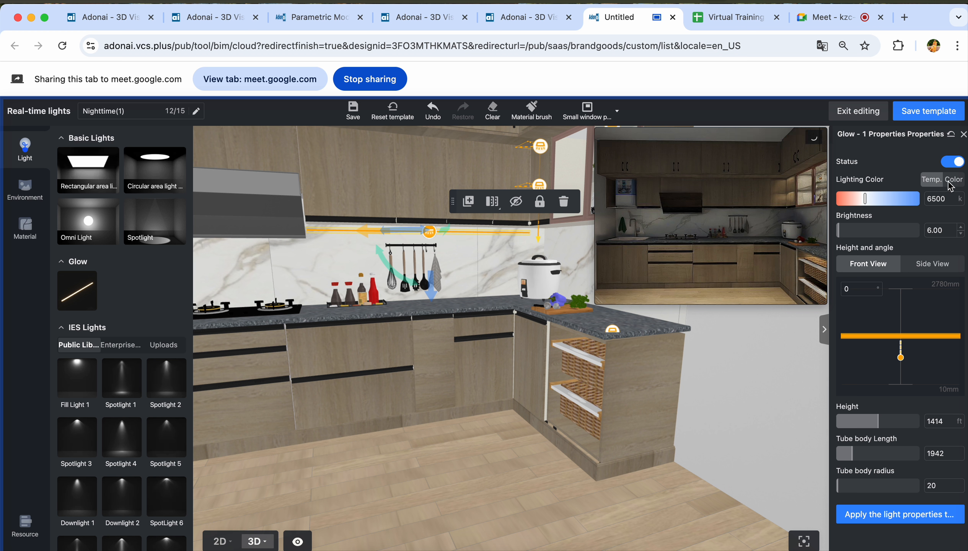
Set the glow light's brightness to about 77.05 and its lighting color to the warm orange preset
{"action": "left_click_drag", "start_coordinate": [859, 236], "coordinate": [868, 233]}
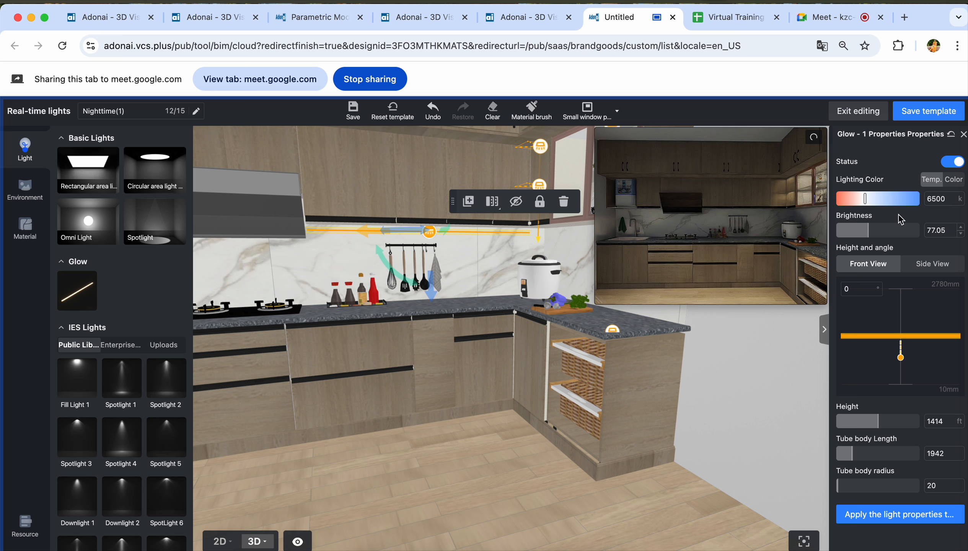
{"action": "left_click", "coordinate": [954, 180]}
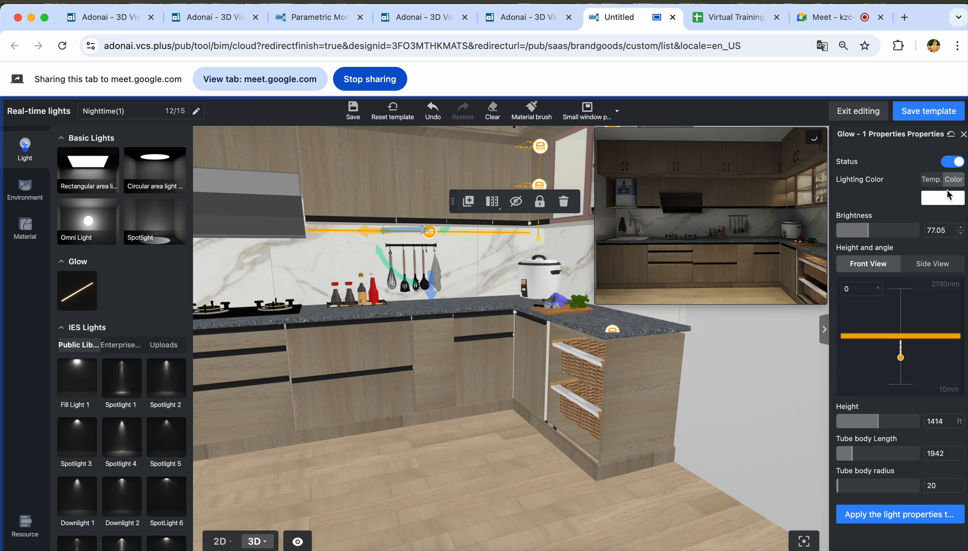
{"action": "left_click", "coordinate": [947, 204]}
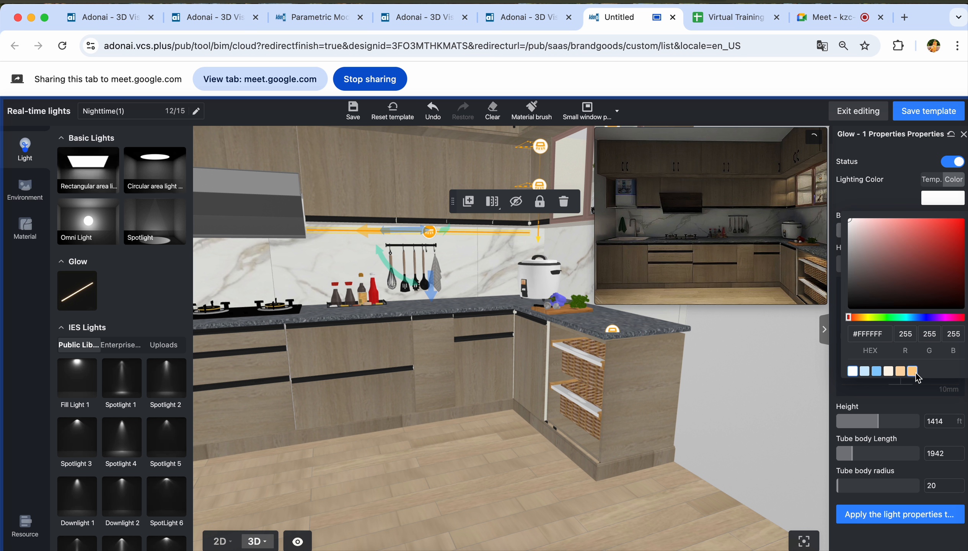
{"action": "left_click", "coordinate": [913, 371]}
{"action": "left_click", "coordinate": [895, 204]}
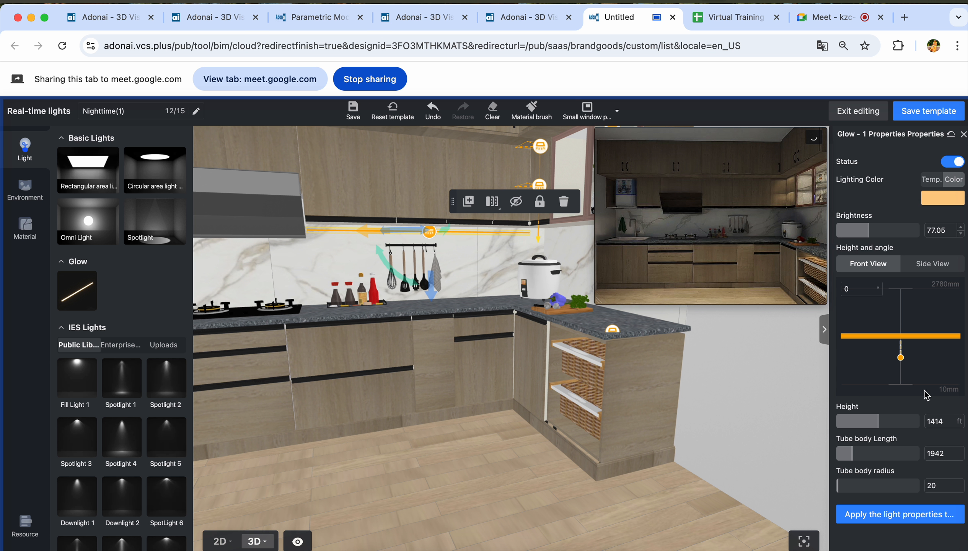
Nudge the glow light along the underside of the wall cabinets so it runs from the range hood towards the corner
{"action": "left_click", "coordinate": [527, 472]}
{"action": "left_click", "coordinate": [429, 232]}
{"action": "left_click_drag", "start_coordinate": [446, 233], "coordinate": [450, 228]}
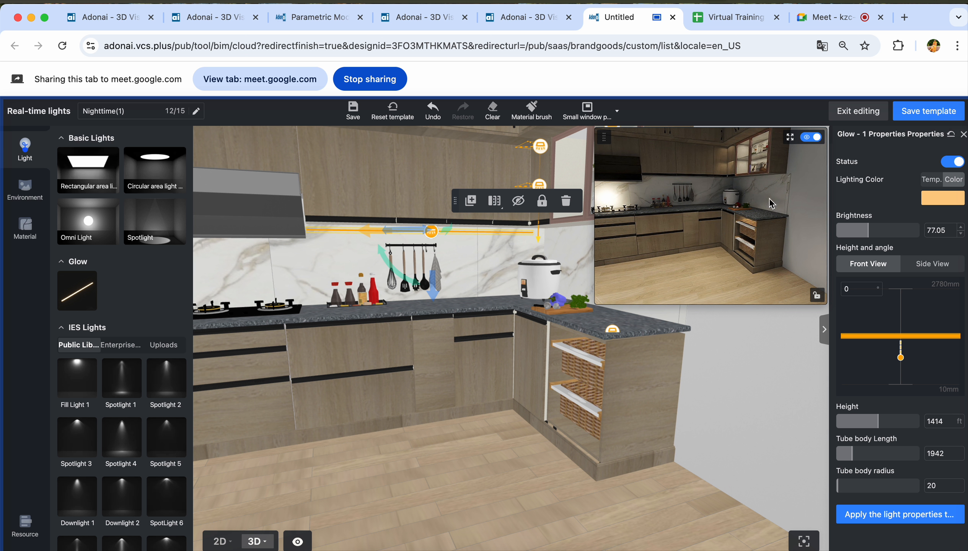
{"action": "left_click_drag", "start_coordinate": [466, 439], "coordinate": [550, 475]}
{"action": "left_click", "coordinate": [507, 316]}
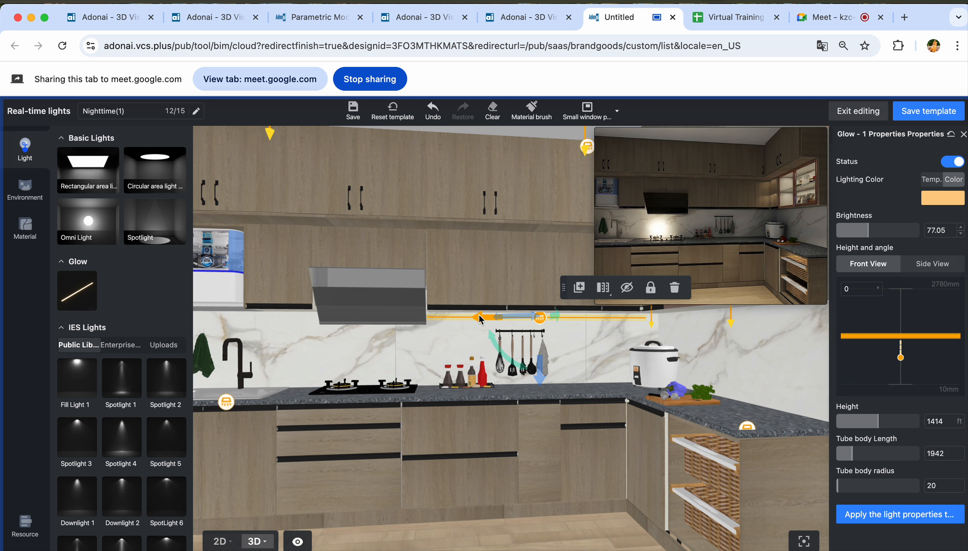
{"action": "mouse_move", "coordinate": [480, 316]}
{"action": "left_mouse_down"}
{"action": "mouse_move", "coordinate": [497, 317]}
{"action": "mouse_move", "coordinate": [480, 317]}
{"action": "left_mouse_up"}
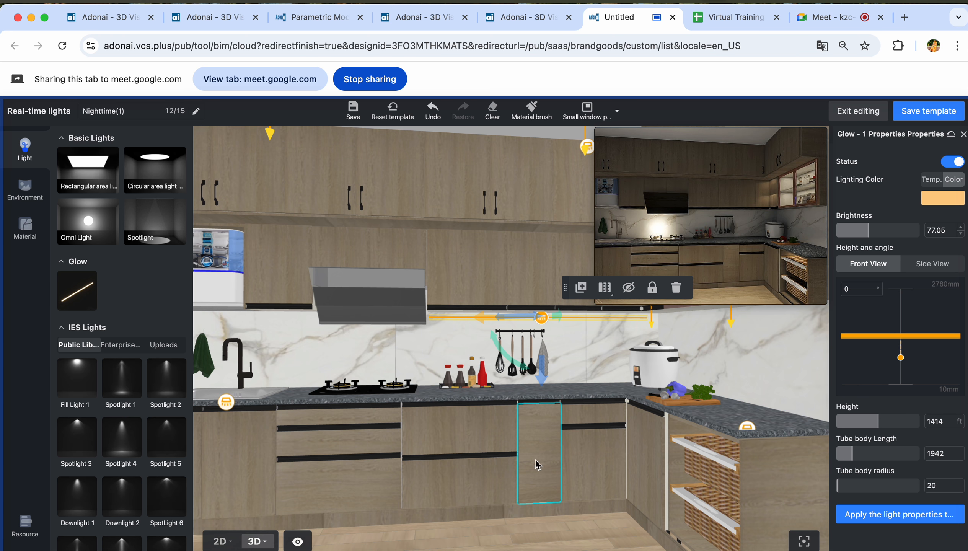
Delete the two rectangular area lights at the corner wall cabinet above the rice cooker
{"action": "left_click_drag", "start_coordinate": [584, 517], "coordinate": [553, 533]}
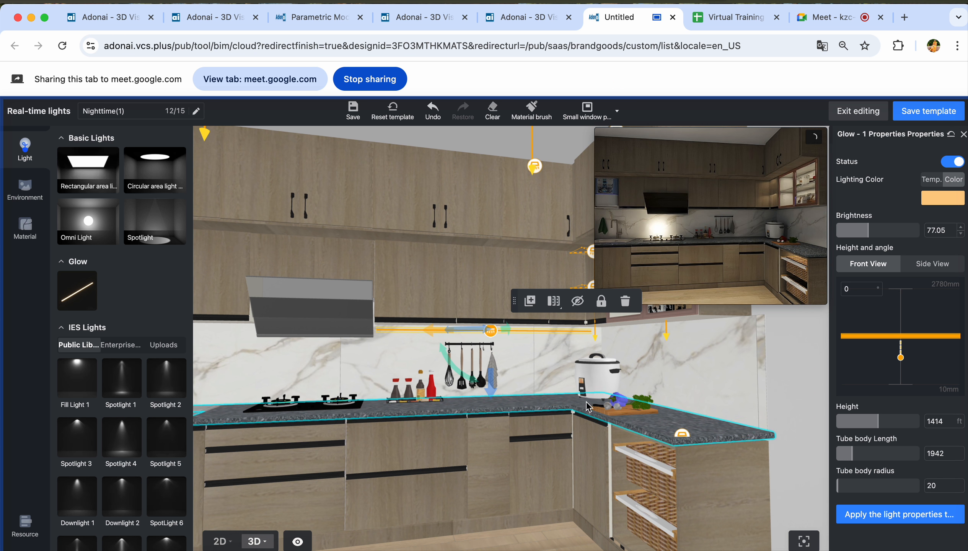
{"action": "left_click", "coordinate": [591, 255]}
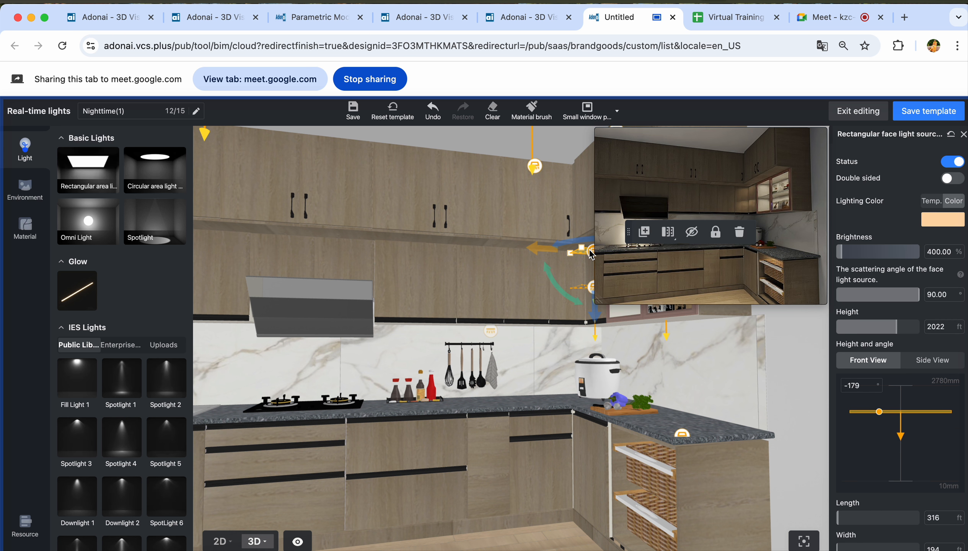
{"action": "key", "text": "Delete"}
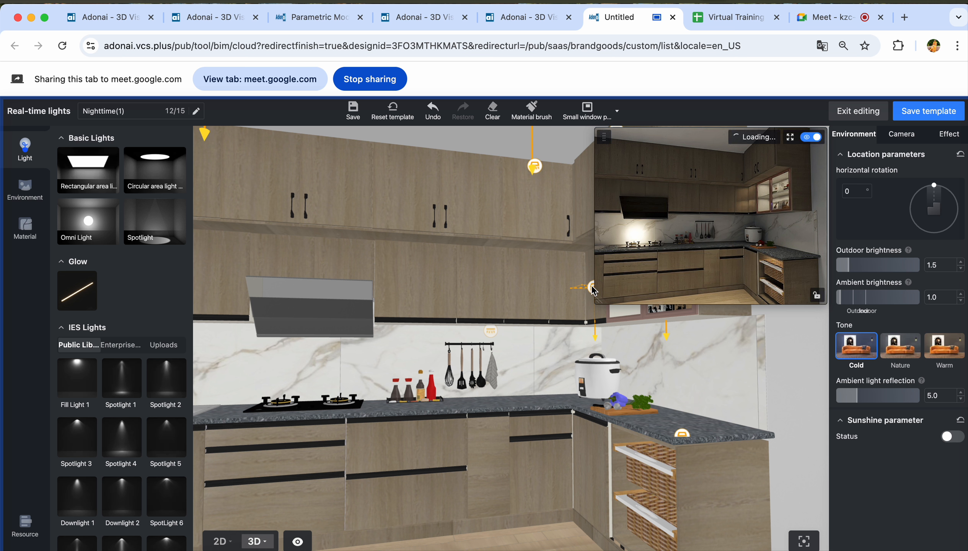
{"action": "left_click", "coordinate": [593, 288]}
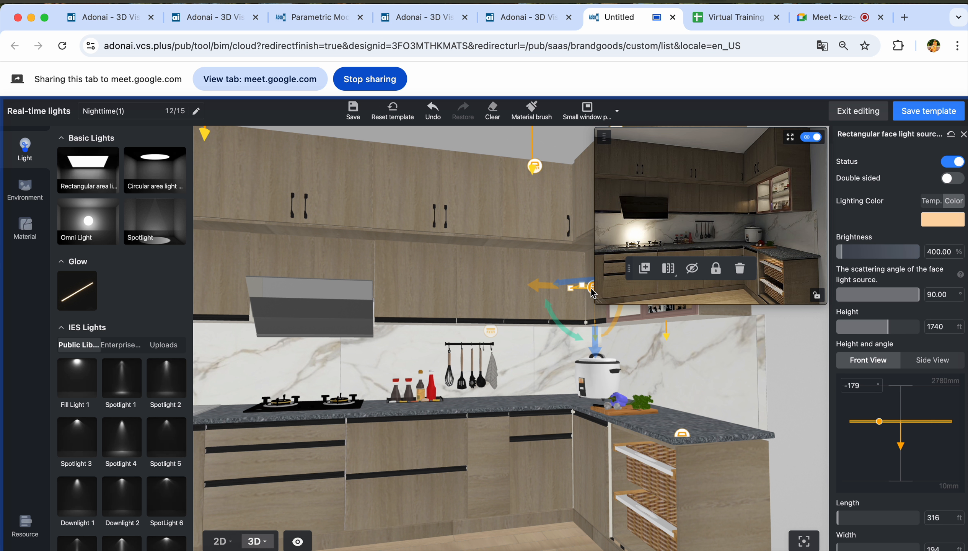
{"action": "key", "text": "Escape"}
Set the brightness of the glow light under the wall cabinets to about 14.22
{"action": "left_click", "coordinate": [491, 331]}
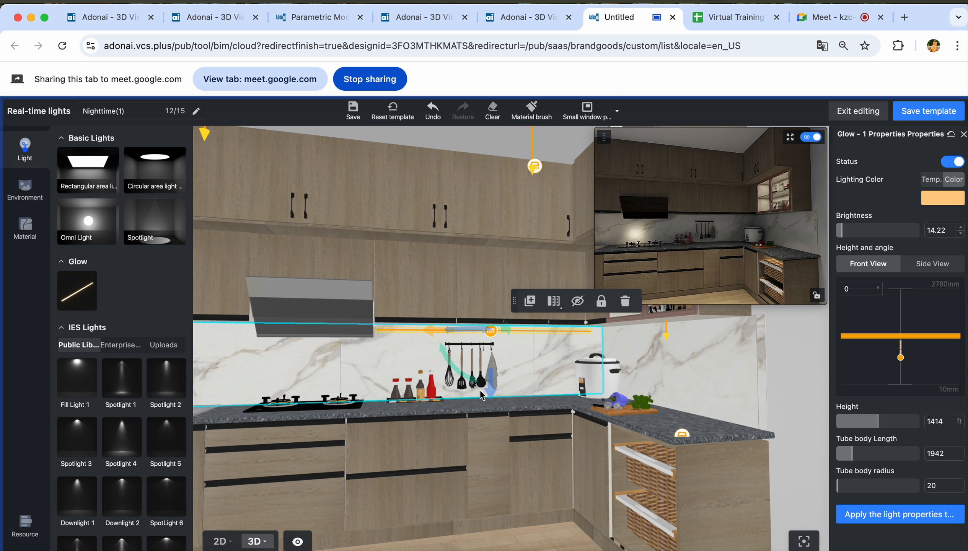
Delete the area light over the sink and the light in front of the upper cabinets near the corner
{"action": "scroll", "coordinate": [515, 389], "scroll_direction": "down", "scroll_amount": 5}
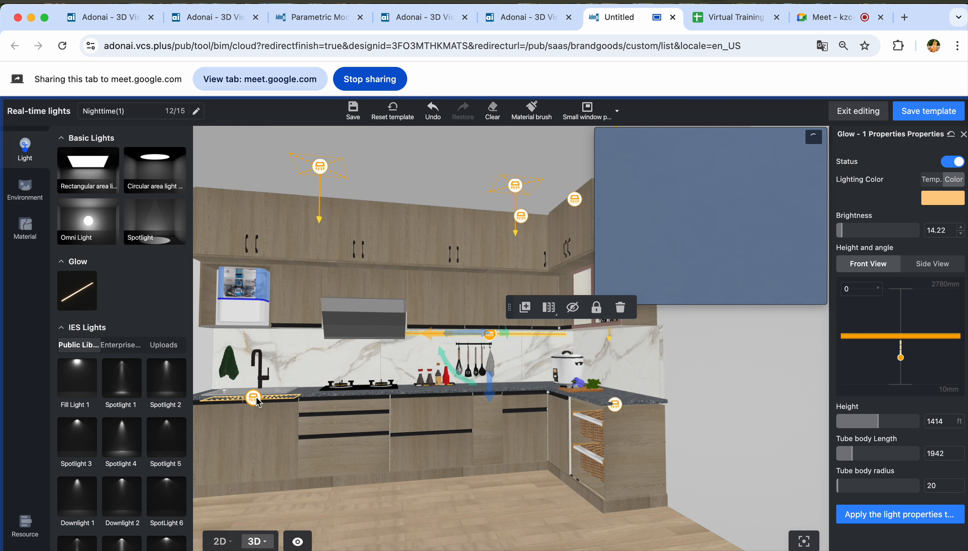
{"action": "left_click", "coordinate": [255, 398]}
{"action": "key", "text": "Escape"}
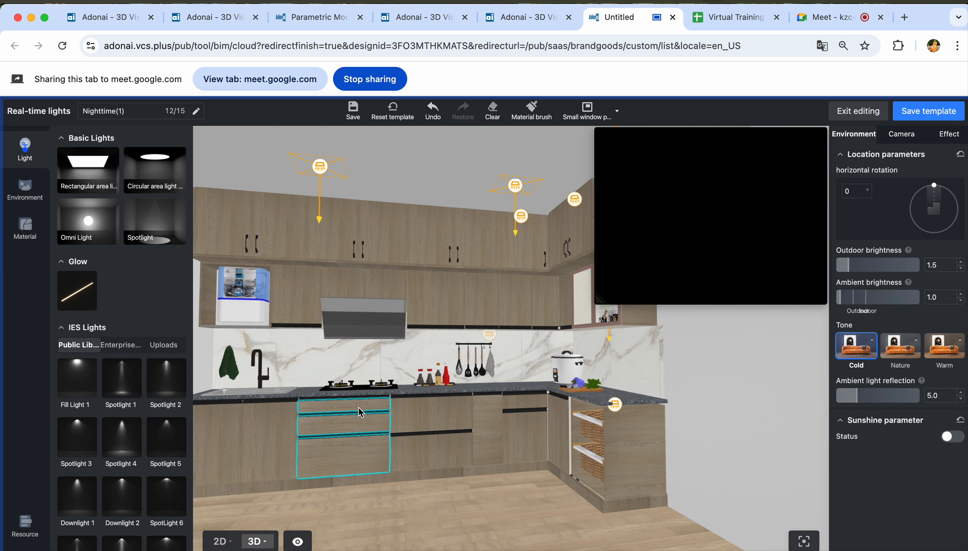
{"action": "scroll", "coordinate": [511, 469], "scroll_direction": "up", "scroll_amount": 5}
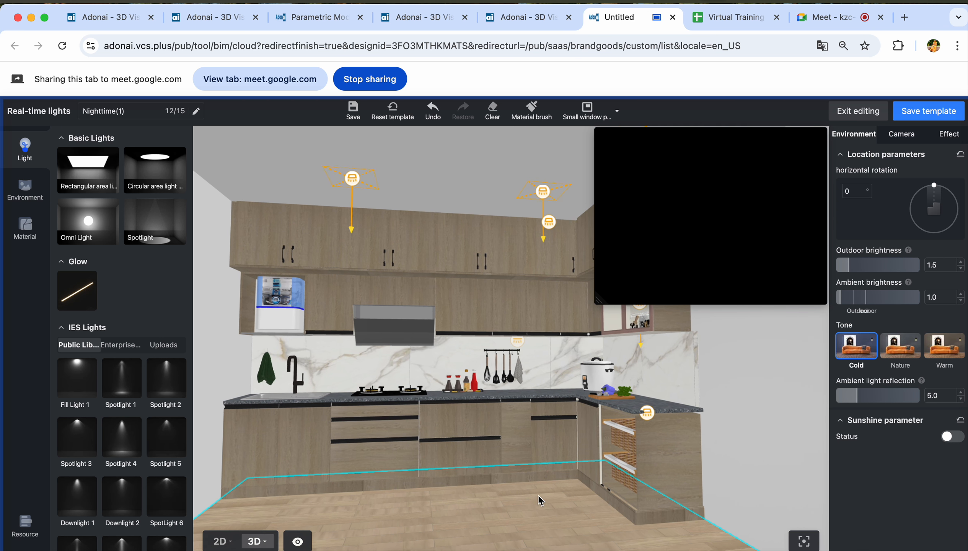
{"action": "left_click", "coordinate": [580, 242]}
{"action": "key", "text": "Delete"}
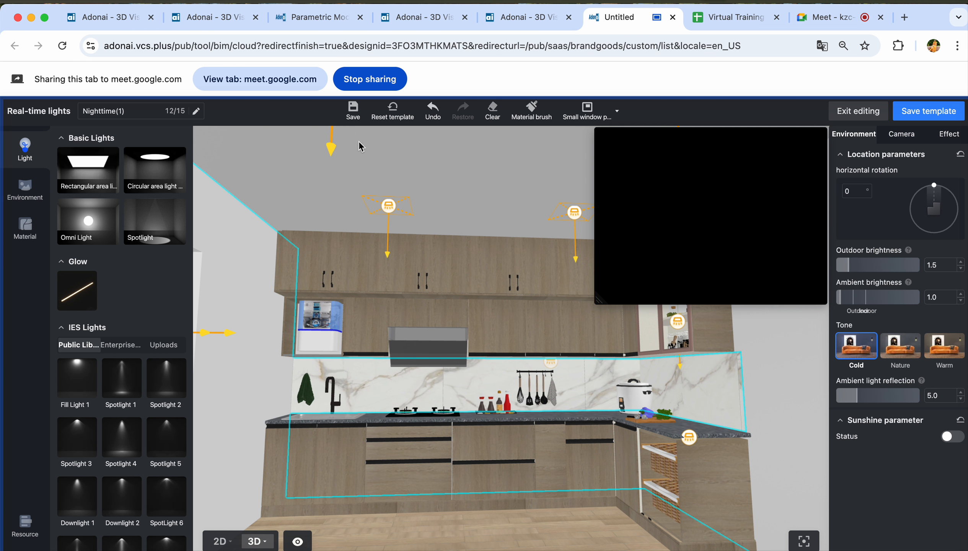
Check the Google Meet call's chat, return to the kitchen lighting scene and open the under-cabinet glow light's properties
{"action": "left_click", "coordinate": [819, 23]}
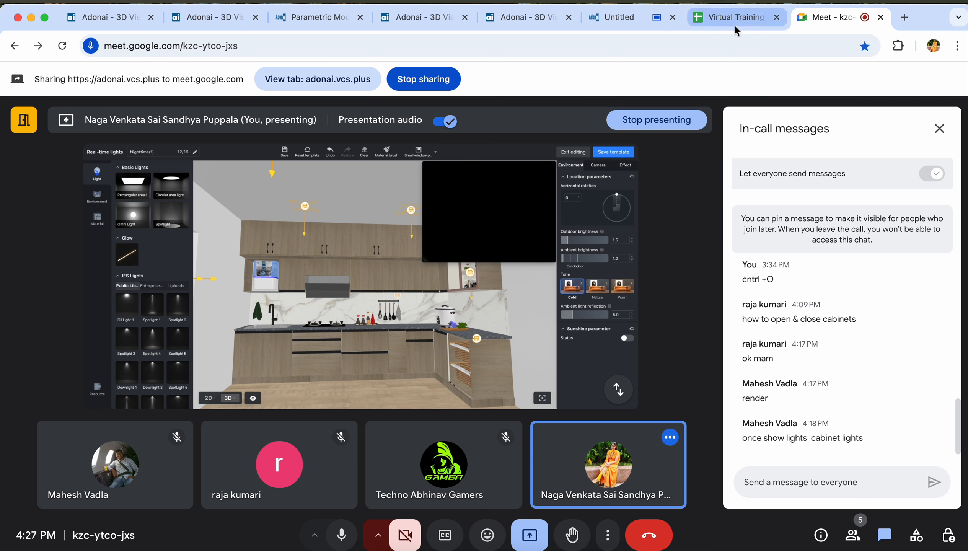
{"action": "left_click", "coordinate": [646, 24]}
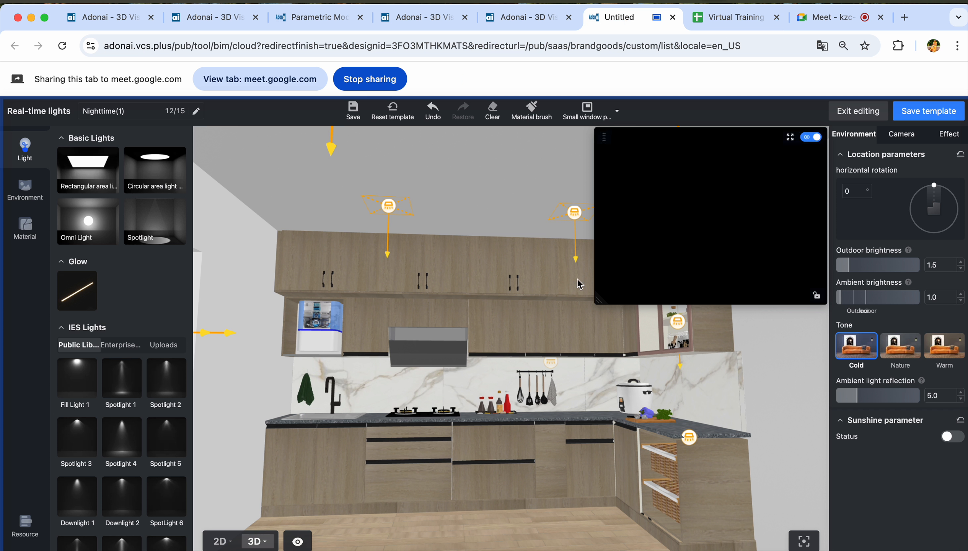
{"action": "left_click", "coordinate": [552, 365]}
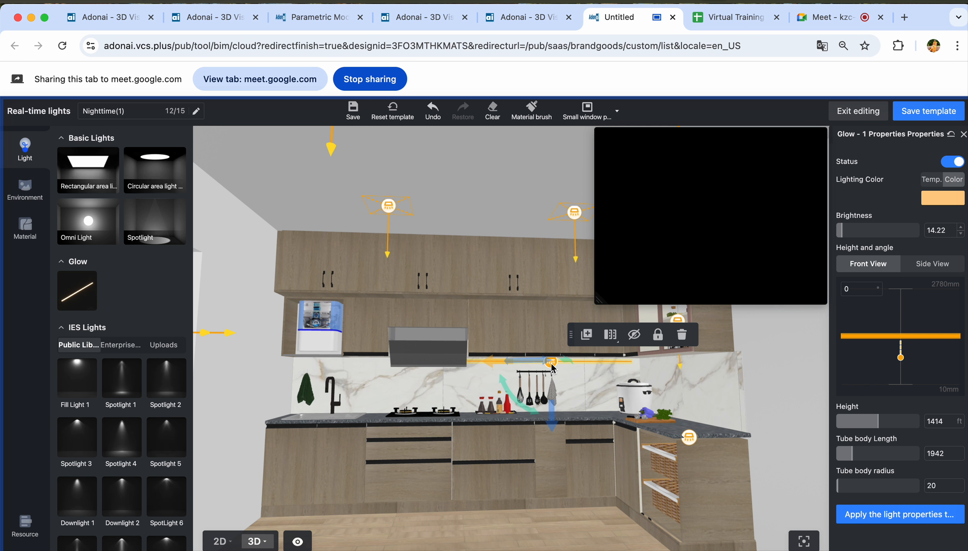
Place a rectangular area light above the countertop at the hob and reduce its length to about 109
{"action": "left_click", "coordinate": [91, 167]}
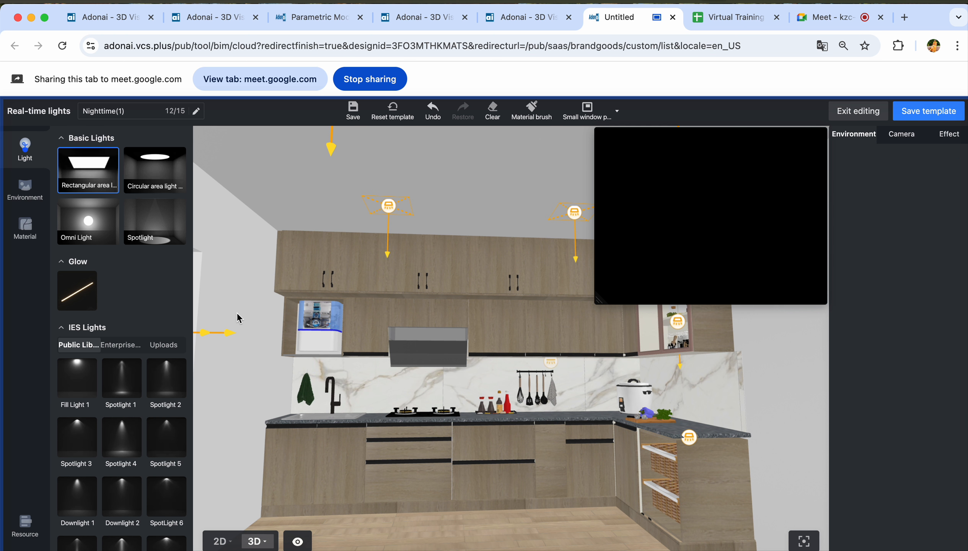
{"action": "left_click", "coordinate": [429, 383]}
{"action": "left_click_drag", "start_coordinate": [429, 383], "coordinate": [436, 409]}
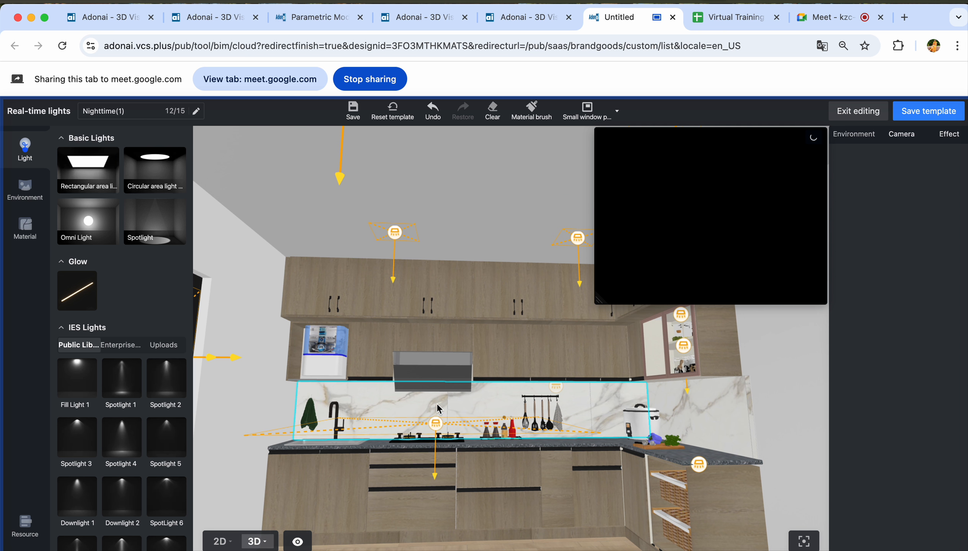
{"action": "left_click", "coordinate": [440, 402]}
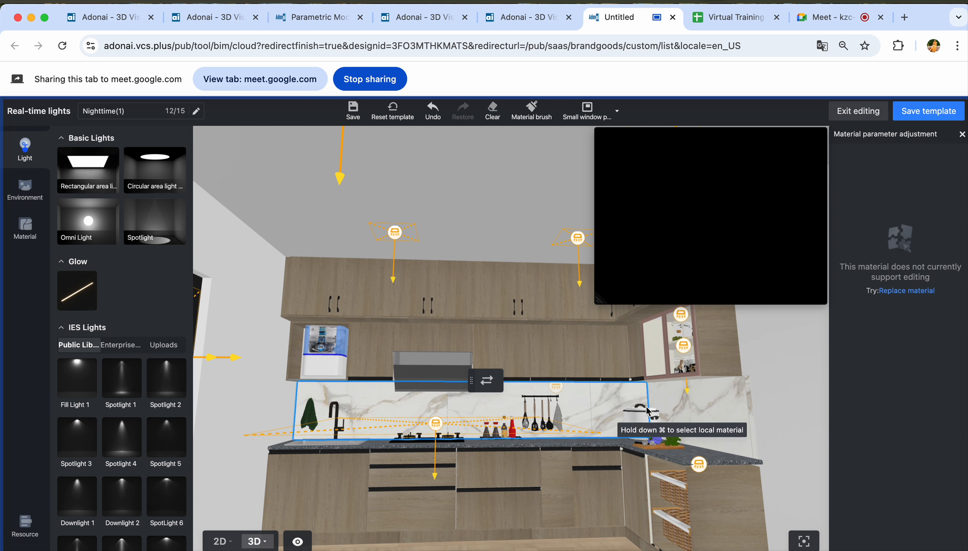
{"action": "left_click", "coordinate": [439, 424]}
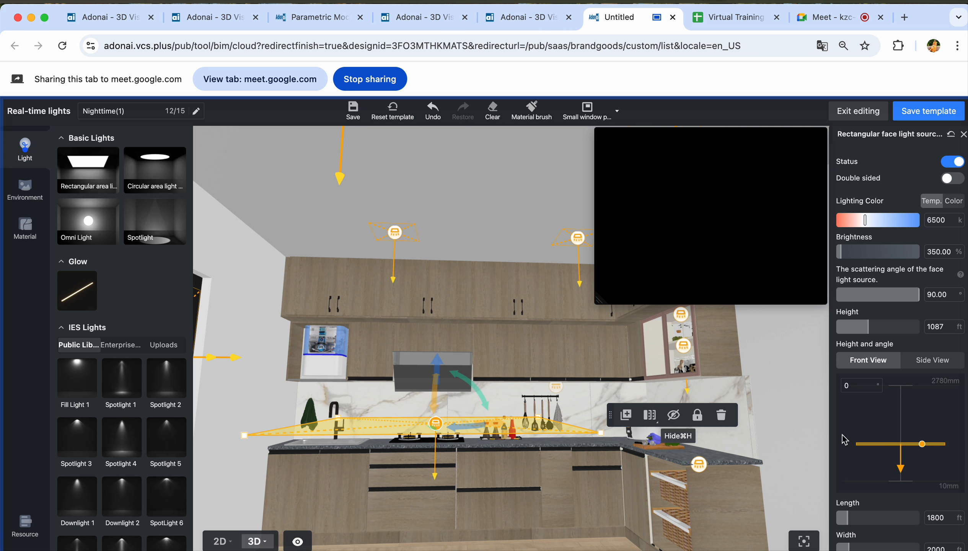
{"action": "scroll", "coordinate": [879, 517], "scroll_direction": "down", "scroll_amount": 3}
{"action": "left_click_drag", "start_coordinate": [849, 483], "coordinate": [838, 483]}
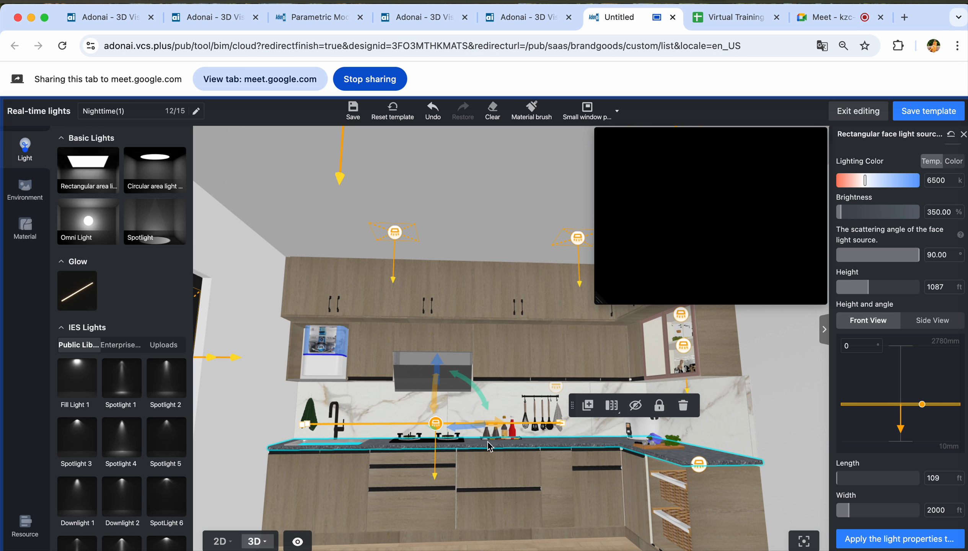
Raise the rectangular light to a height of about 1207 and shift it along the backsplash towards the hanging utensils
{"action": "left_click_drag", "start_coordinate": [434, 434], "coordinate": [447, 422]}
{"action": "left_click_drag", "start_coordinate": [445, 362], "coordinate": [445, 352]}
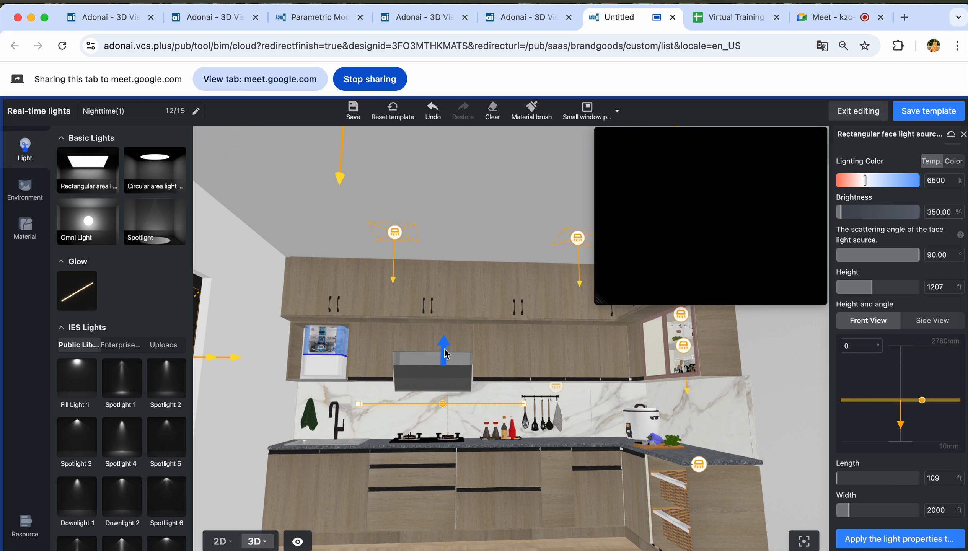
{"action": "left_click_drag", "start_coordinate": [462, 402], "coordinate": [364, 412]}
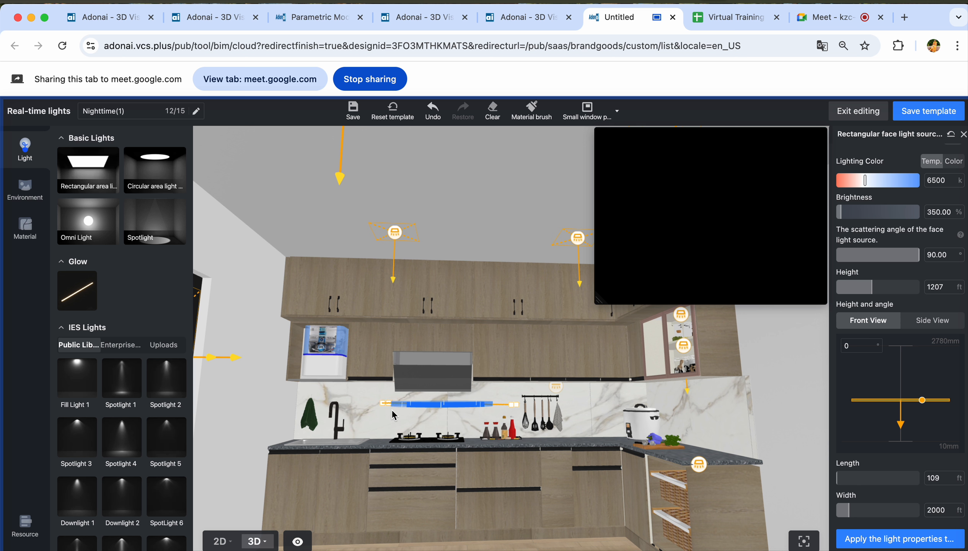
{"action": "left_click_drag", "start_coordinate": [380, 410], "coordinate": [381, 410]}
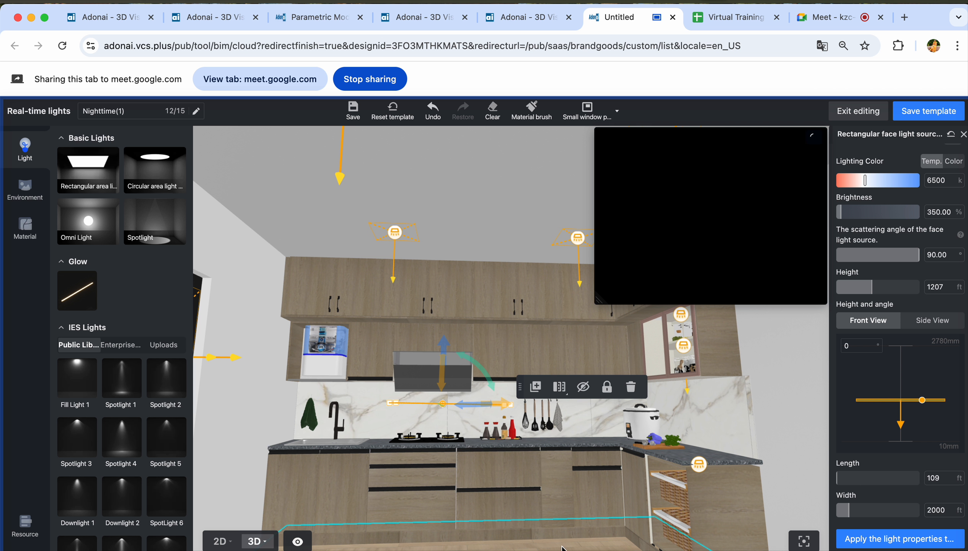
{"action": "left_click_drag", "start_coordinate": [561, 527], "coordinate": [508, 464]}
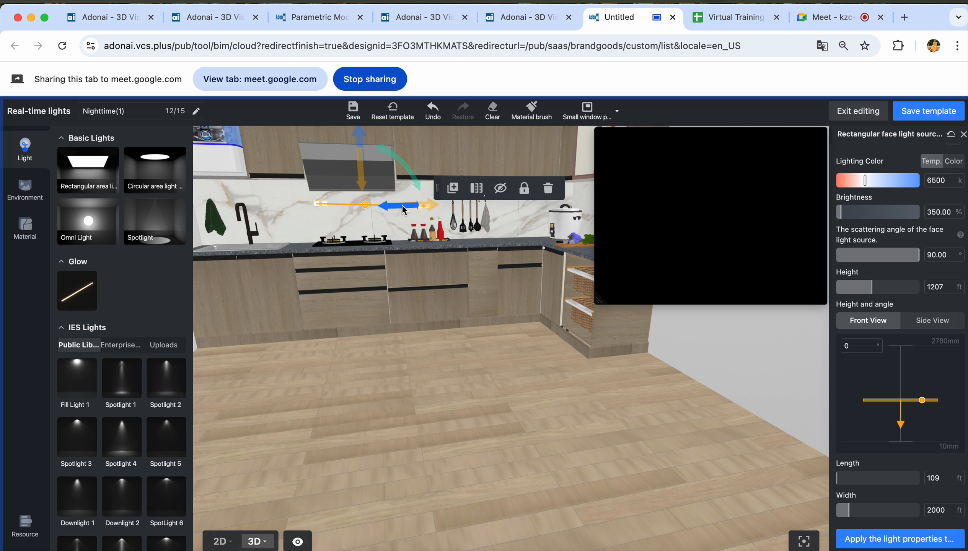
{"action": "left_click_drag", "start_coordinate": [433, 210], "coordinate": [496, 210]}
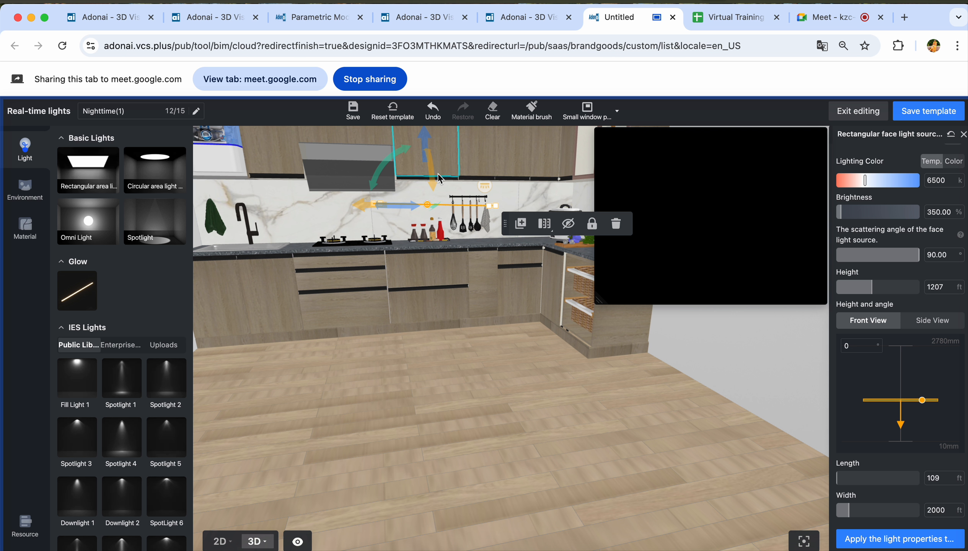
Turn the rectangular light to -179° and move it above the rice cooker in the corner at a height of about 1358
{"action": "left_click_drag", "start_coordinate": [437, 206], "coordinate": [442, 233]}
{"action": "left_click_drag", "start_coordinate": [490, 362], "coordinate": [478, 395]}
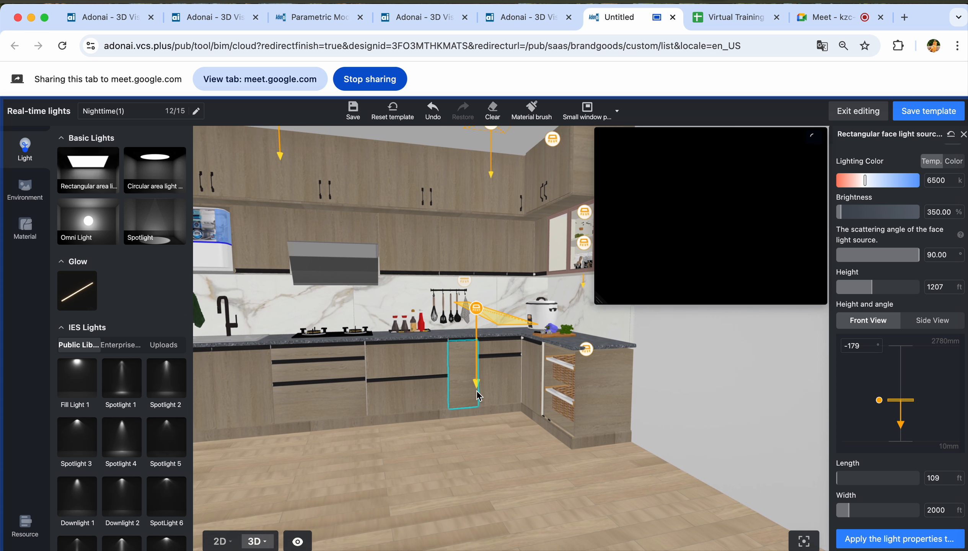
{"action": "left_click_drag", "start_coordinate": [424, 318], "coordinate": [517, 302]}
{"action": "left_click_drag", "start_coordinate": [541, 268], "coordinate": [542, 242]}
{"action": "left_click_drag", "start_coordinate": [523, 449], "coordinate": [496, 485]}
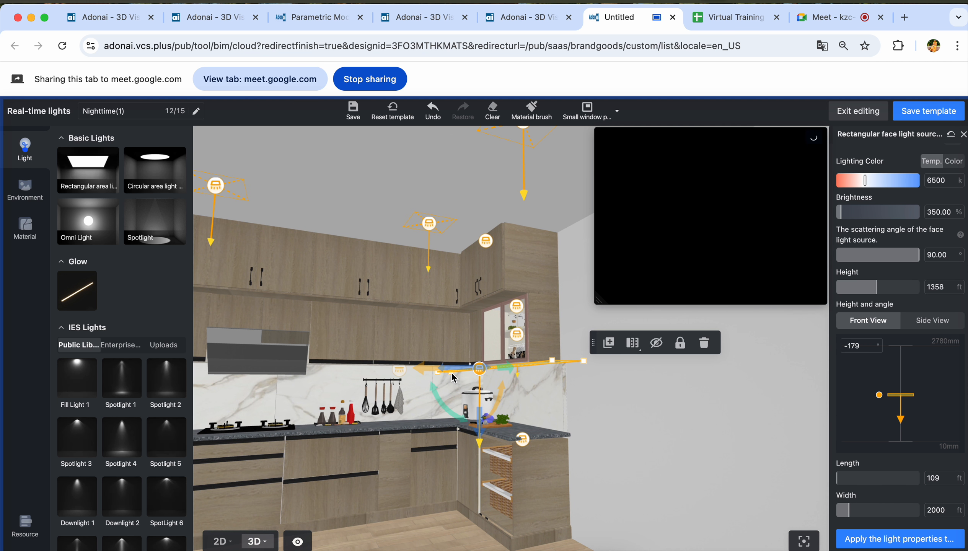
{"action": "left_click_drag", "start_coordinate": [434, 372], "coordinate": [447, 371]}
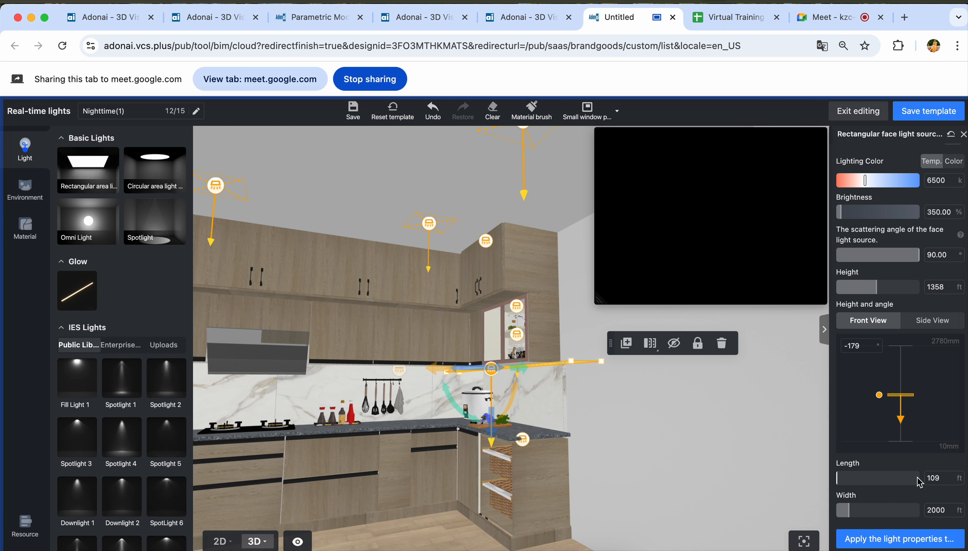
Reduce the rectangular light's width to about 1221 and place it below the glass-door corner cabinet
{"action": "left_click_drag", "start_coordinate": [858, 516], "coordinate": [845, 514]}
{"action": "left_click_drag", "start_coordinate": [653, 505], "coordinate": [719, 471]}
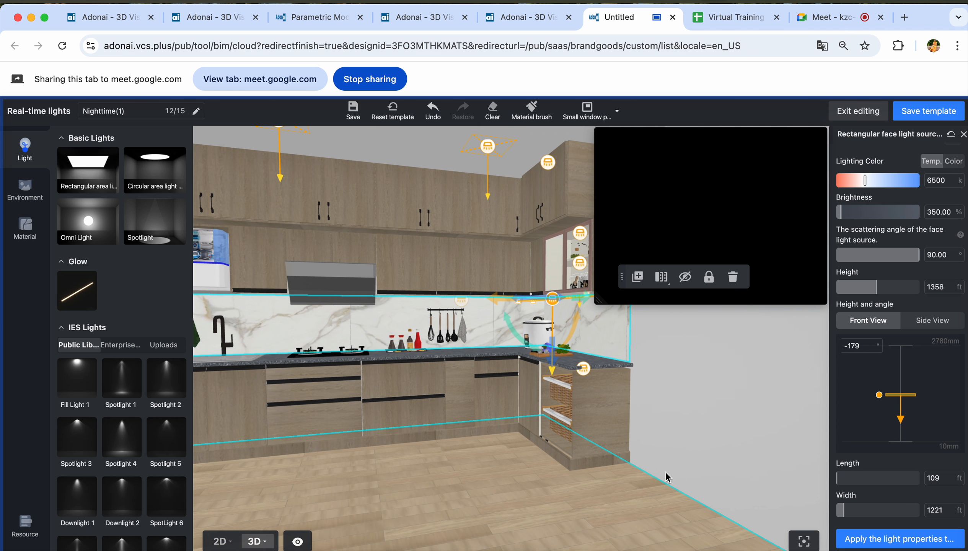
{"action": "scroll", "coordinate": [563, 362], "scroll_direction": "up", "scroll_amount": 5}
{"action": "scroll", "coordinate": [563, 361], "scroll_direction": "up", "scroll_amount": 3}
{"action": "left_click_drag", "start_coordinate": [560, 393], "coordinate": [428, 400]}
{"action": "scroll", "coordinate": [429, 400], "scroll_direction": "down", "scroll_amount": 8}
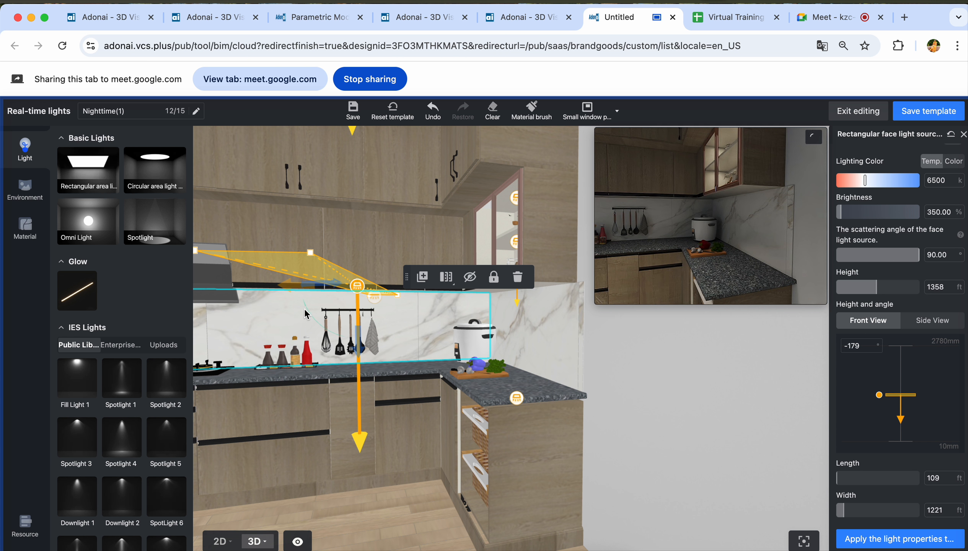
{"action": "left_click_drag", "start_coordinate": [296, 296], "coordinate": [519, 291]}
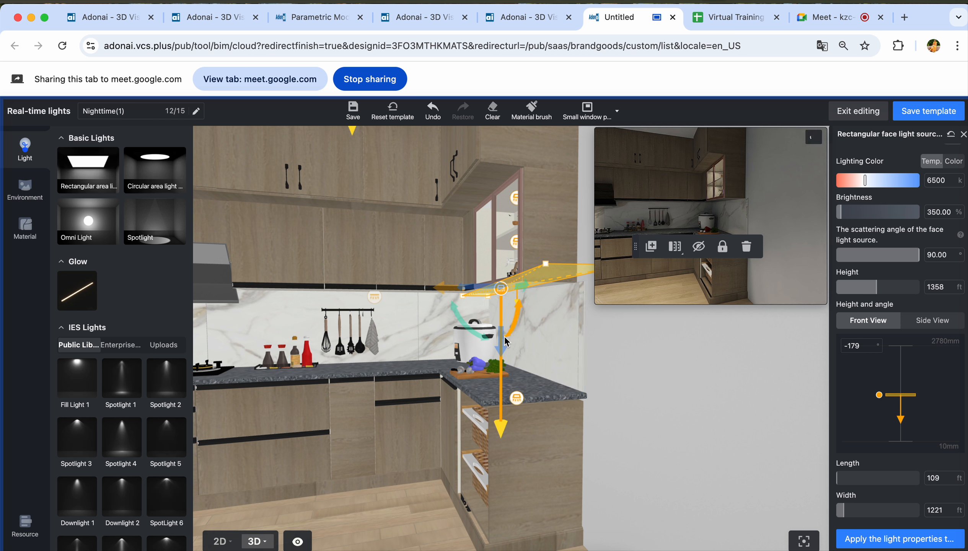
Lower the rectangular light to a height of about 1350 and try tilting it, returning its angle to -179°
{"action": "left_click_drag", "start_coordinate": [504, 338], "coordinate": [519, 318]}
{"action": "left_click", "coordinate": [519, 318]}
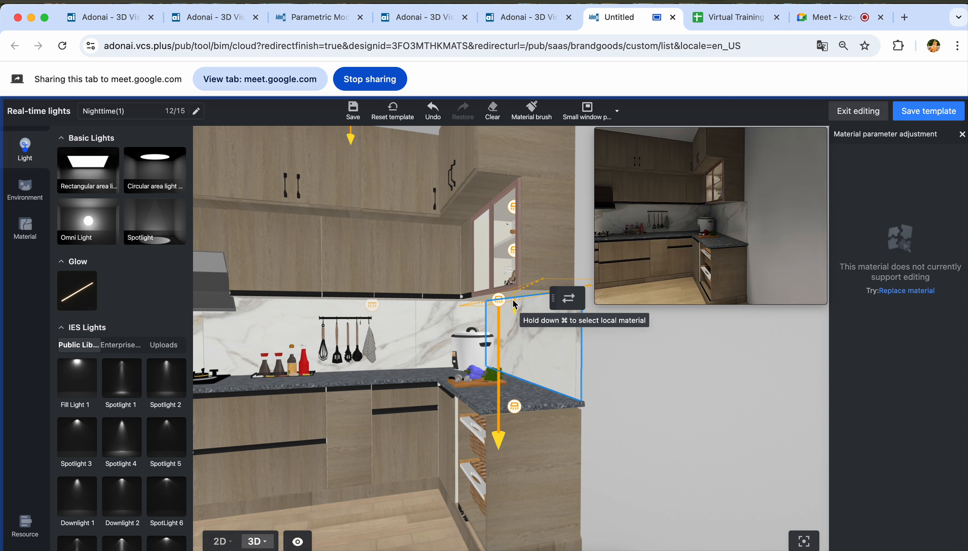
{"action": "left_click", "coordinate": [522, 292]}
{"action": "left_click", "coordinate": [500, 302]}
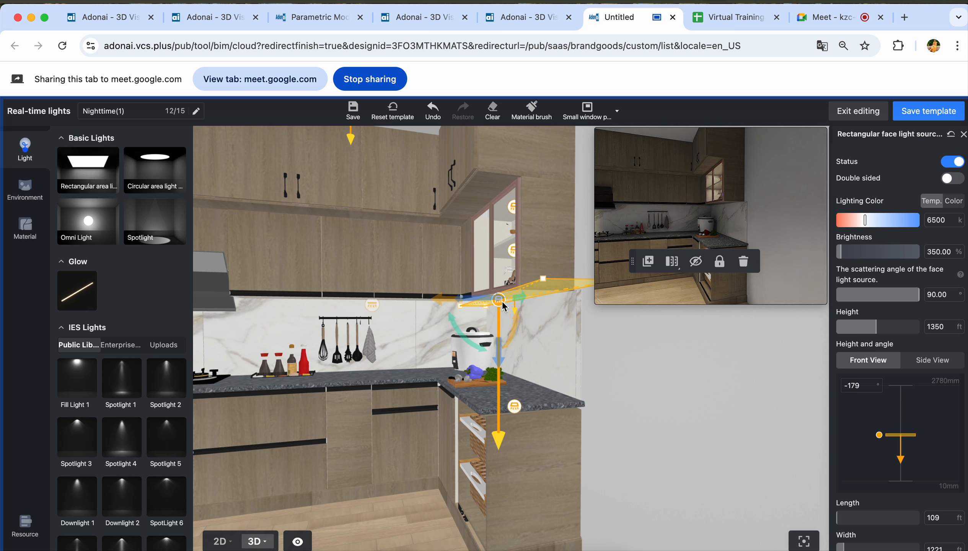
{"action": "left_click_drag", "start_coordinate": [518, 320], "coordinate": [518, 324]}
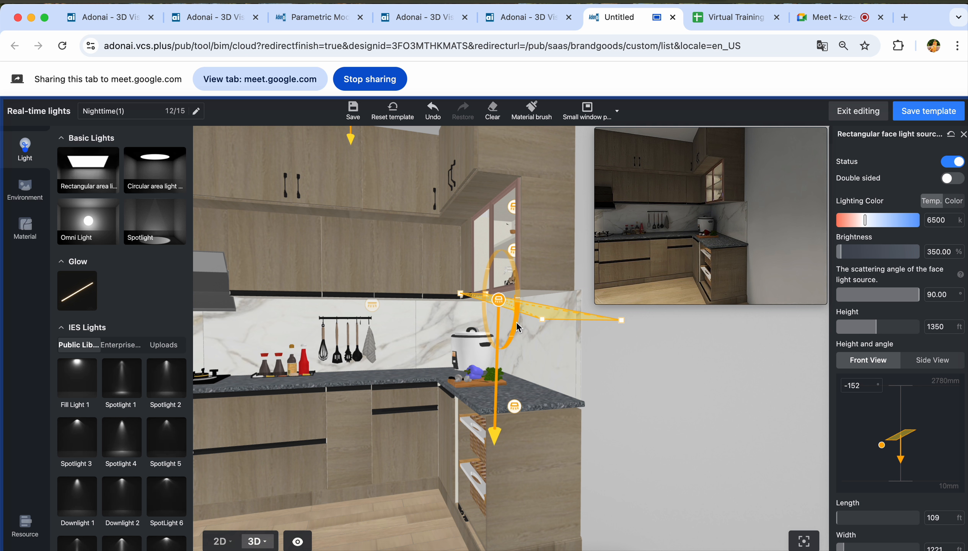
{"action": "left_click_drag", "start_coordinate": [516, 320], "coordinate": [516, 320]}
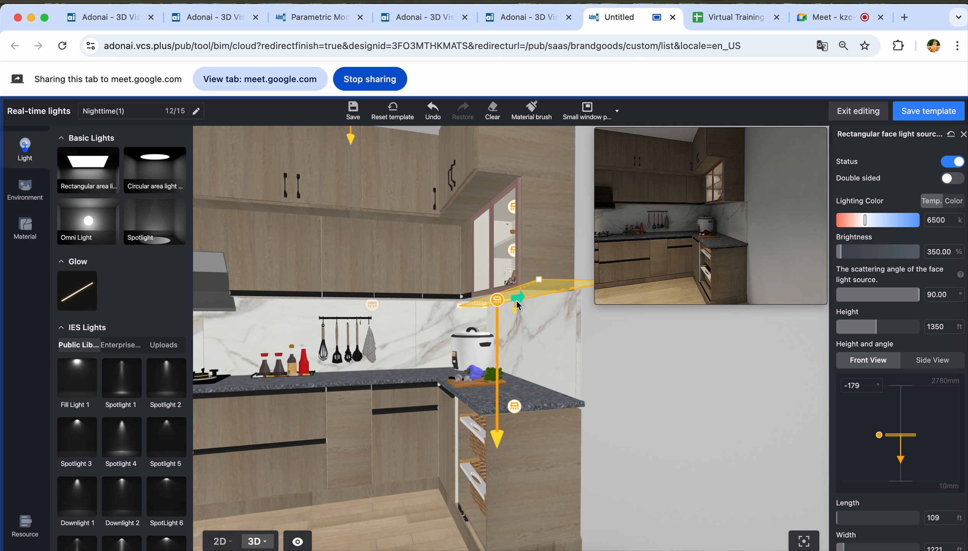
Make the rectangular light double-sided and move it back from the open wall area to beneath the glass-door cabinet
{"action": "mouse_move", "coordinate": [812, 215]}
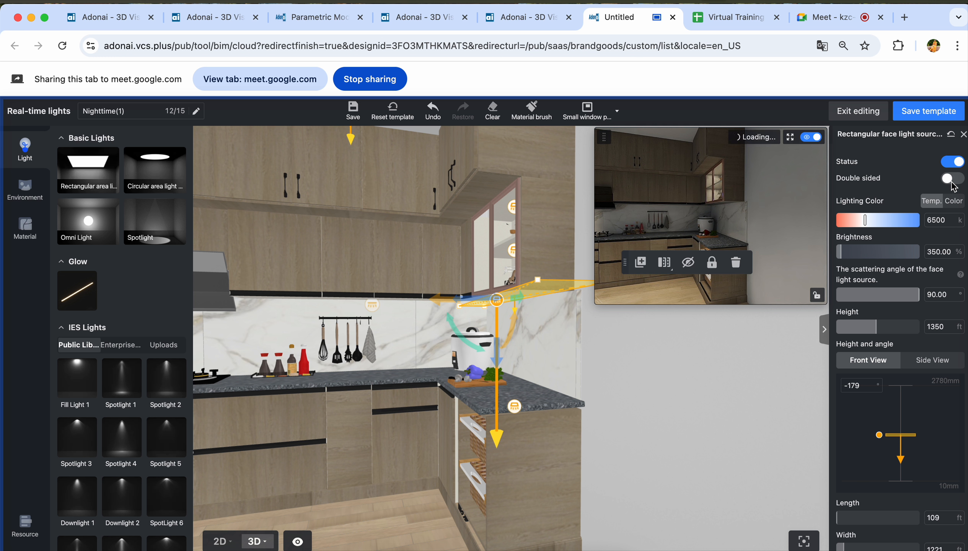
{"action": "left_click", "coordinate": [952, 181]}
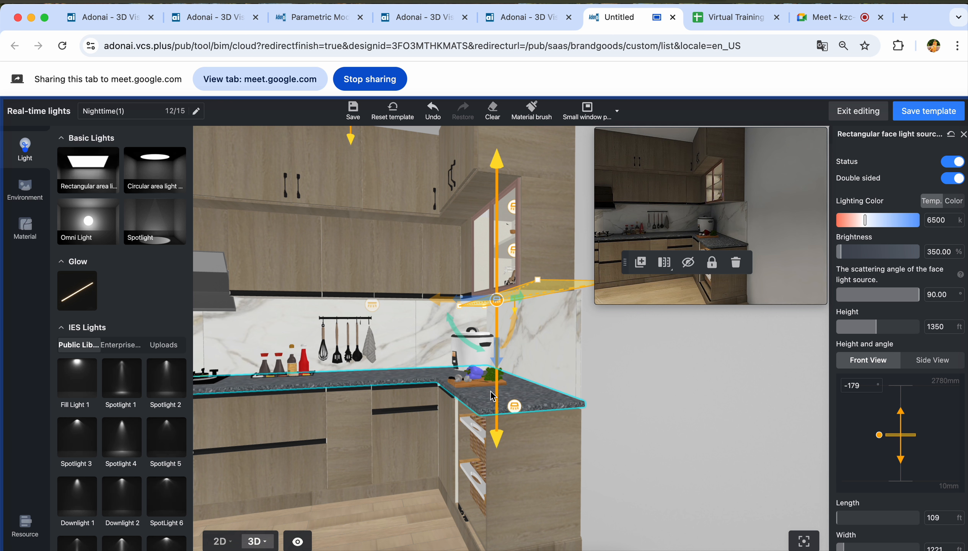
{"action": "left_click_drag", "start_coordinate": [422, 485], "coordinate": [430, 510]}
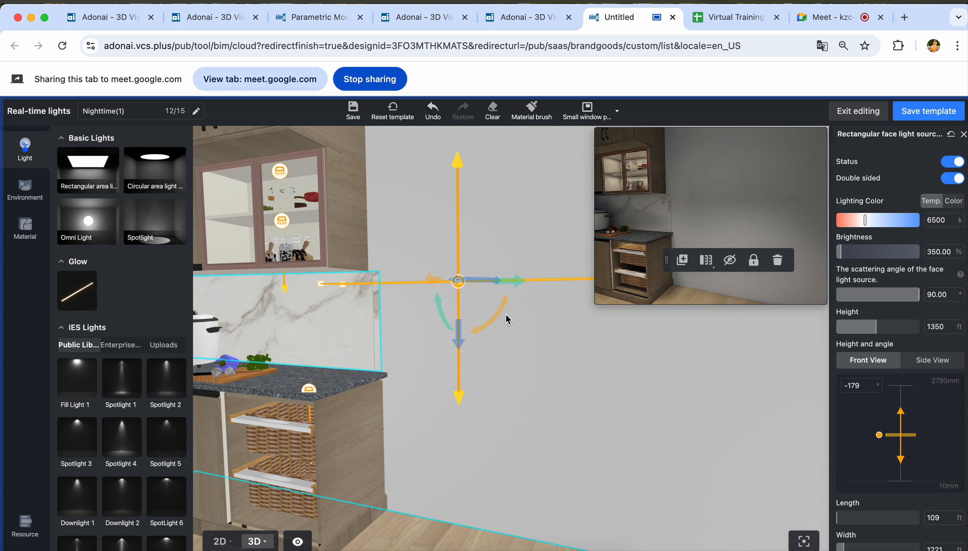
{"action": "left_click_drag", "start_coordinate": [515, 279], "coordinate": [284, 277]}
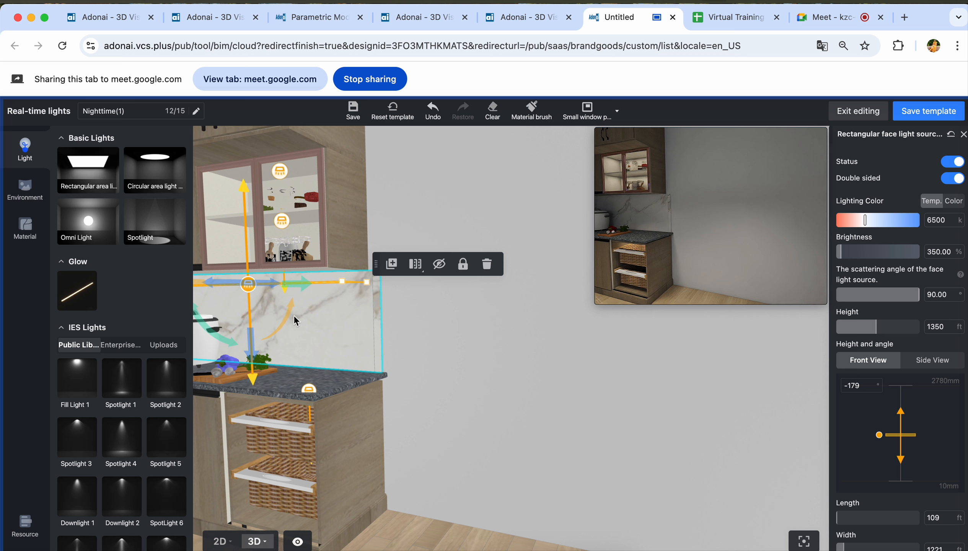
Fine-tune the rectangular light's position so it sits centred beneath the glass-door corner cabinet
{"action": "scroll", "coordinate": [333, 328], "scroll_direction": "down", "scroll_amount": 5}
{"action": "left_click_drag", "start_coordinate": [300, 286], "coordinate": [312, 291]}
{"action": "left_click_drag", "start_coordinate": [408, 288], "coordinate": [381, 287]}
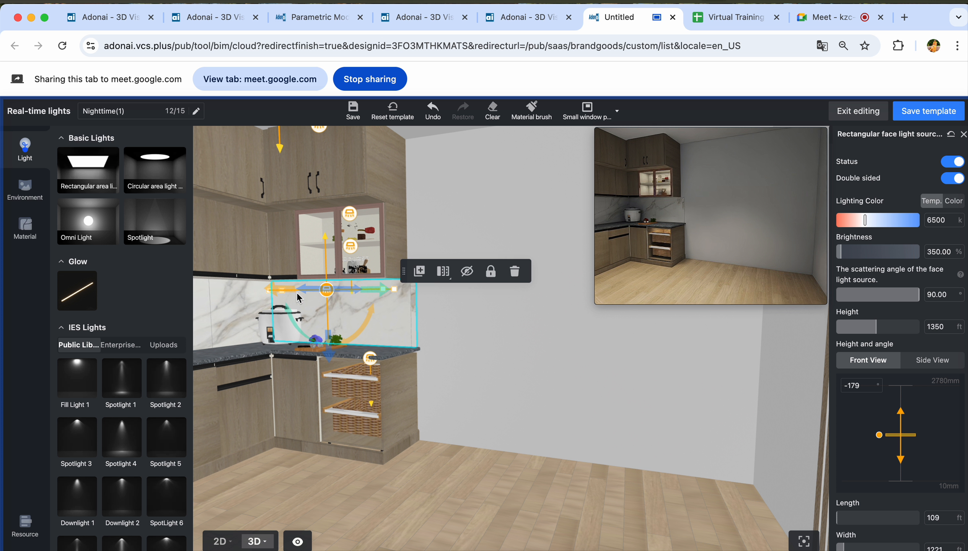
{"action": "left_click_drag", "start_coordinate": [286, 291], "coordinate": [354, 291]}
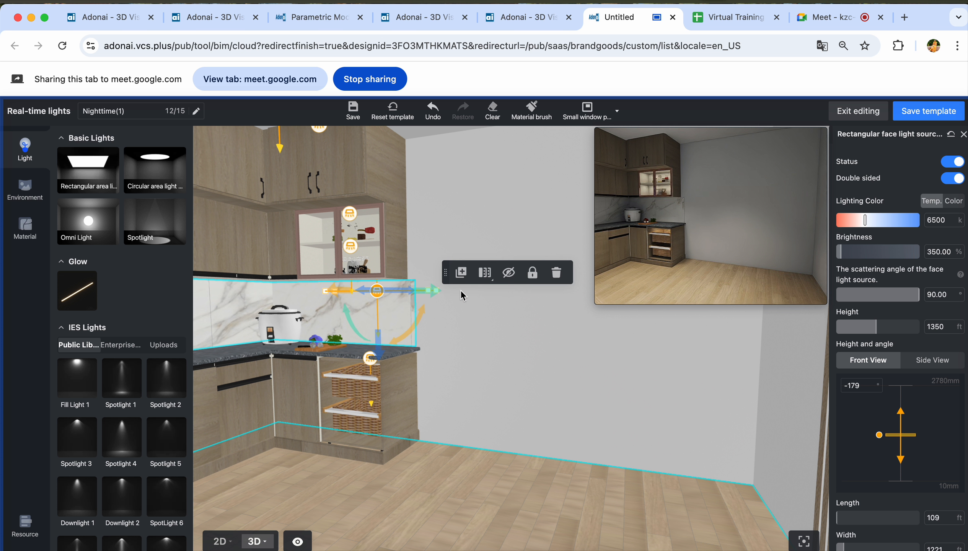
{"action": "left_click_drag", "start_coordinate": [437, 291], "coordinate": [397, 294]}
Make the rectangular light single-sided again and set its brightness to 210%
{"action": "left_click_drag", "start_coordinate": [482, 447], "coordinate": [562, 453]}
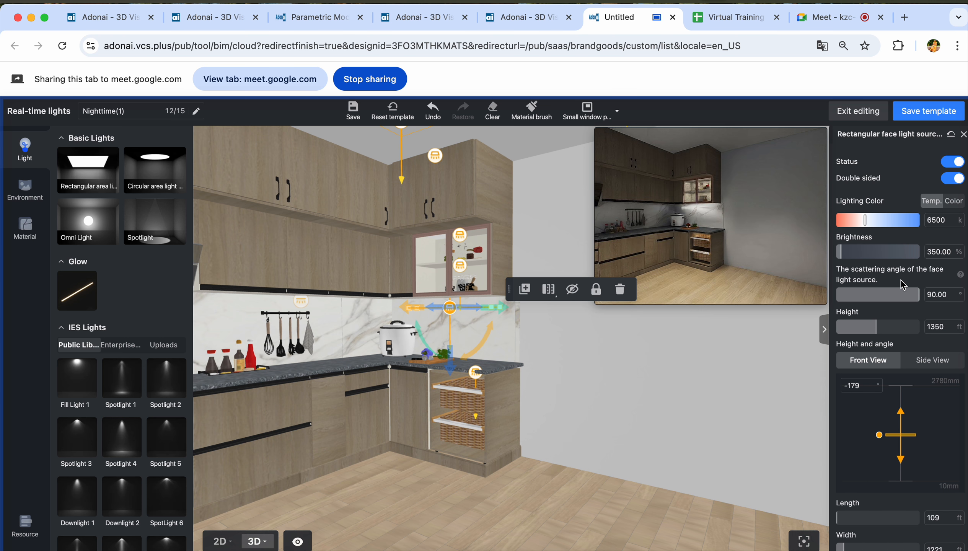
{"action": "mouse_move", "coordinate": [698, 219]}
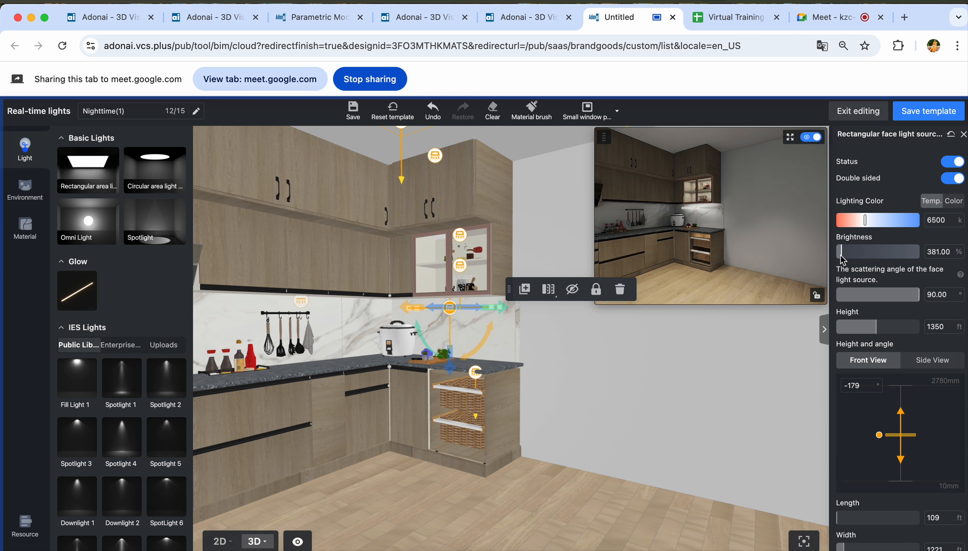
{"action": "left_click_drag", "start_coordinate": [841, 256], "coordinate": [839, 256]}
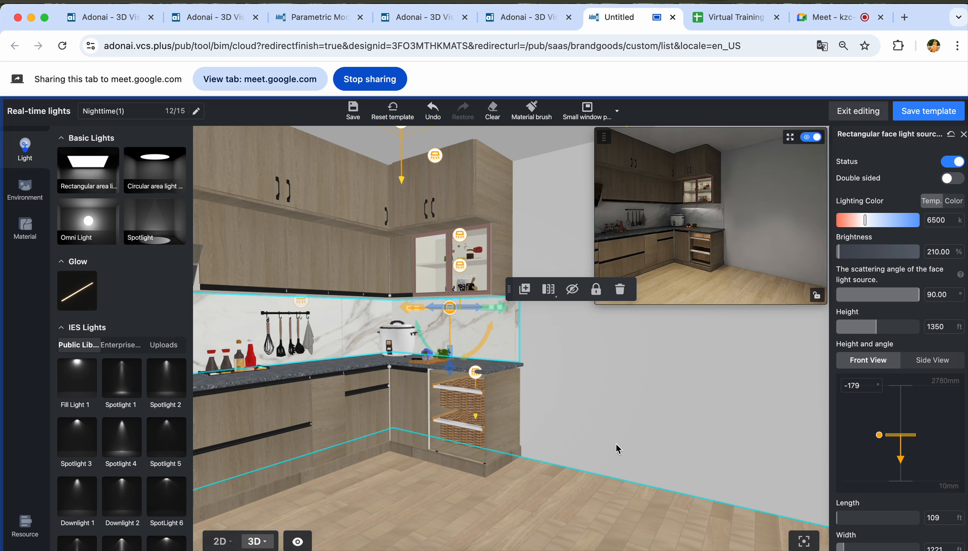
Raise the rectangular light to a height of about 1433, with a scattering angle of 80° and a brightness of 424%
{"action": "left_click_drag", "start_coordinate": [451, 358], "coordinate": [451, 349]}
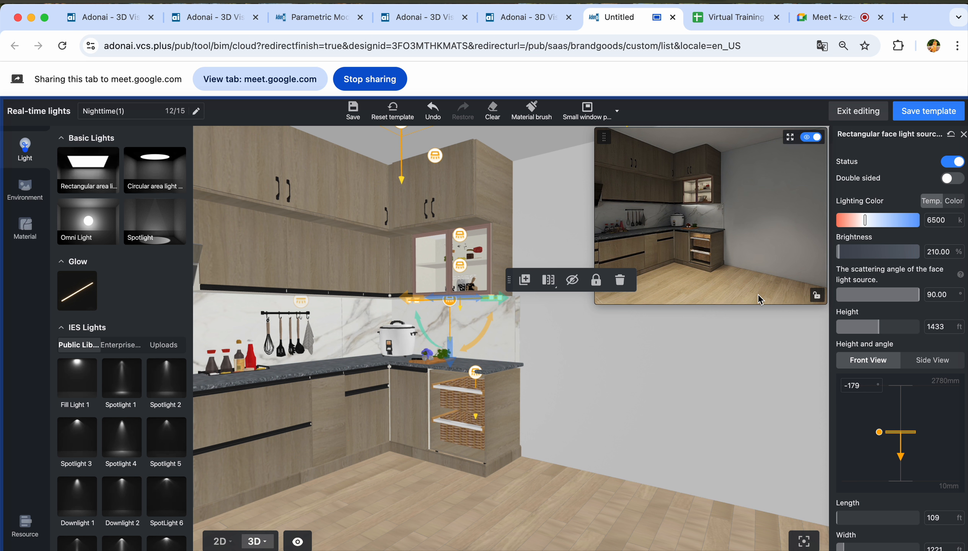
{"action": "left_click", "coordinate": [914, 295]}
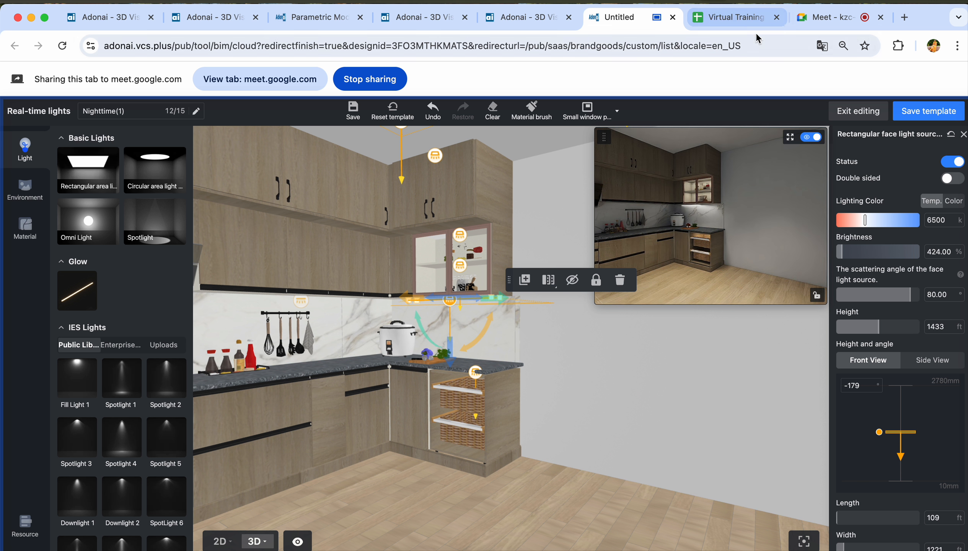
Switch to the Google Meet call to check the participants' messages
{"action": "left_click", "coordinate": [823, 20]}
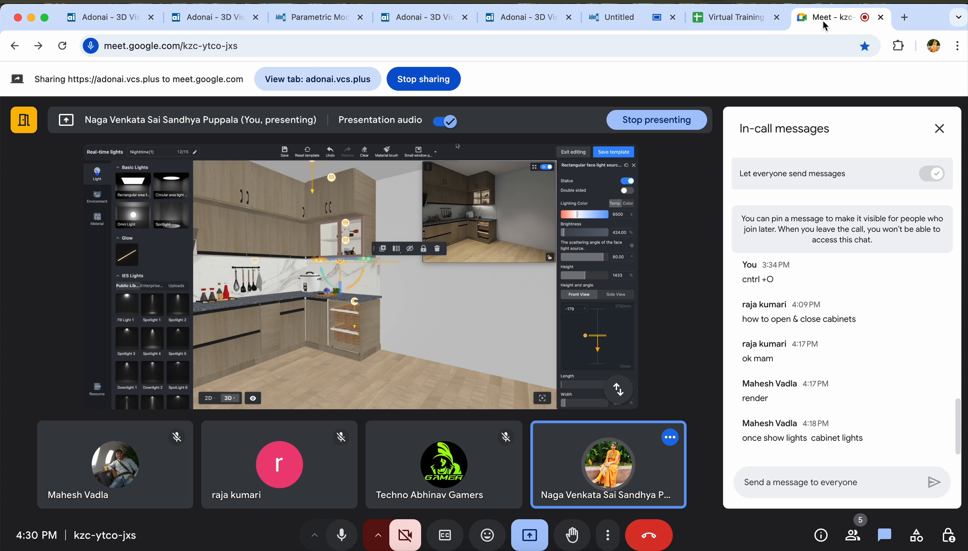
Return to the kitchen design and set the brightness of the glow strip beneath the long run of wall cabinets to 7.09
{"action": "left_click", "coordinate": [618, 17]}
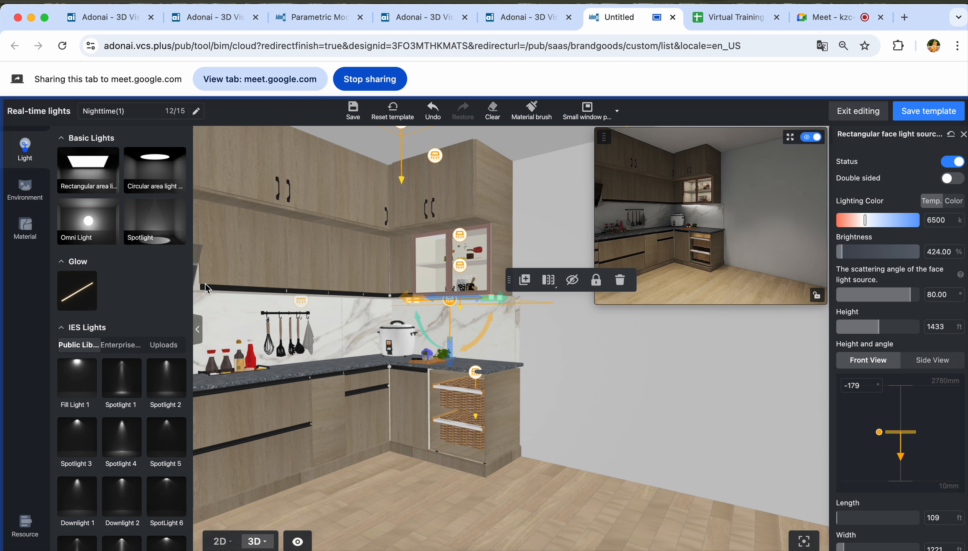
{"action": "left_click", "coordinate": [324, 305]}
{"action": "left_click_drag", "start_coordinate": [343, 300], "coordinate": [368, 301]}
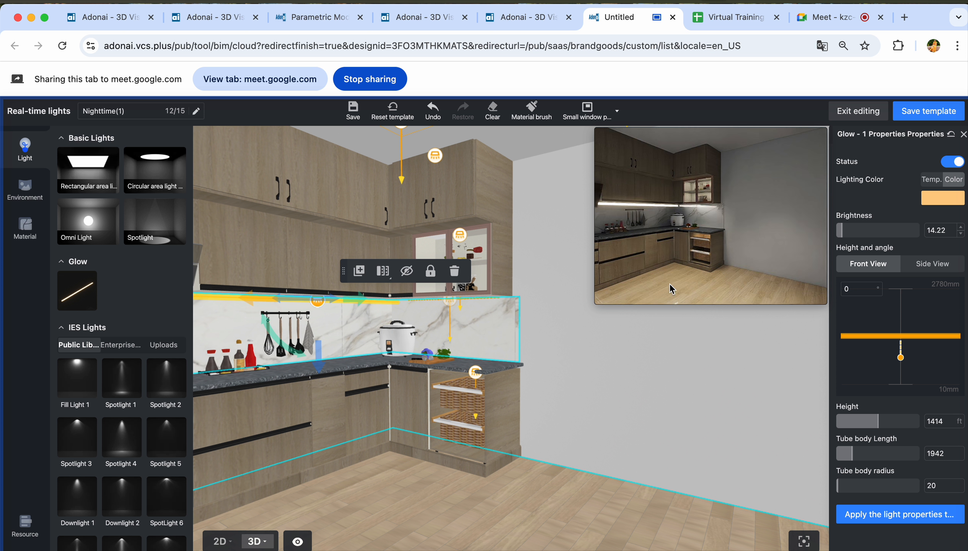
{"action": "left_click_drag", "start_coordinate": [841, 241], "coordinate": [838, 240]}
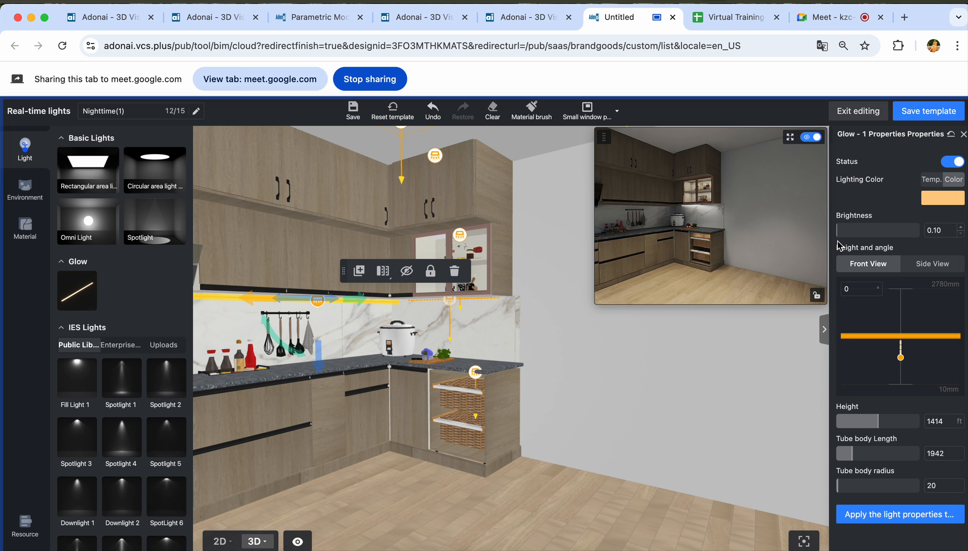
{"action": "left_click_drag", "start_coordinate": [837, 238], "coordinate": [839, 237]}
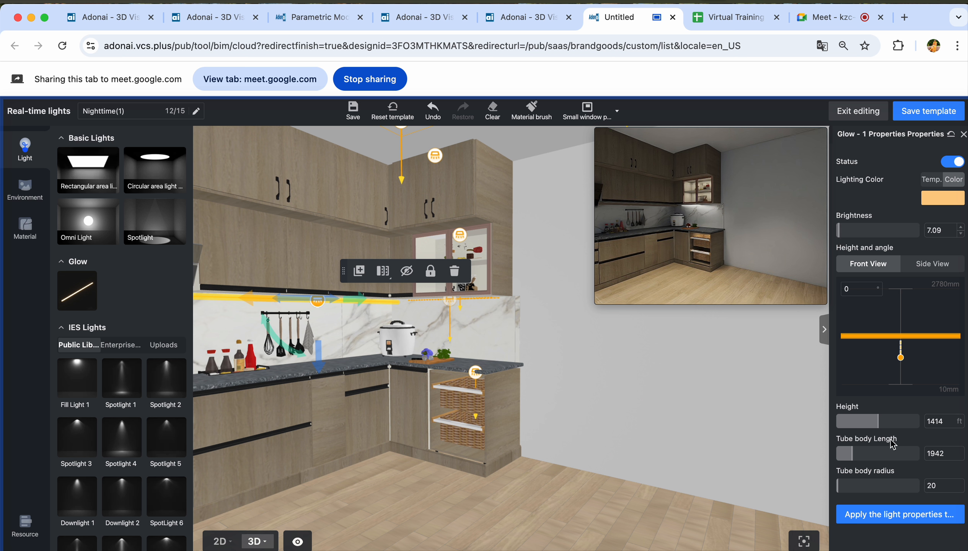
Set the glow strip's tube body radius to 1 and raise it to a height of about 1441, saving the lighting template
{"action": "left_click", "coordinate": [837, 487]}
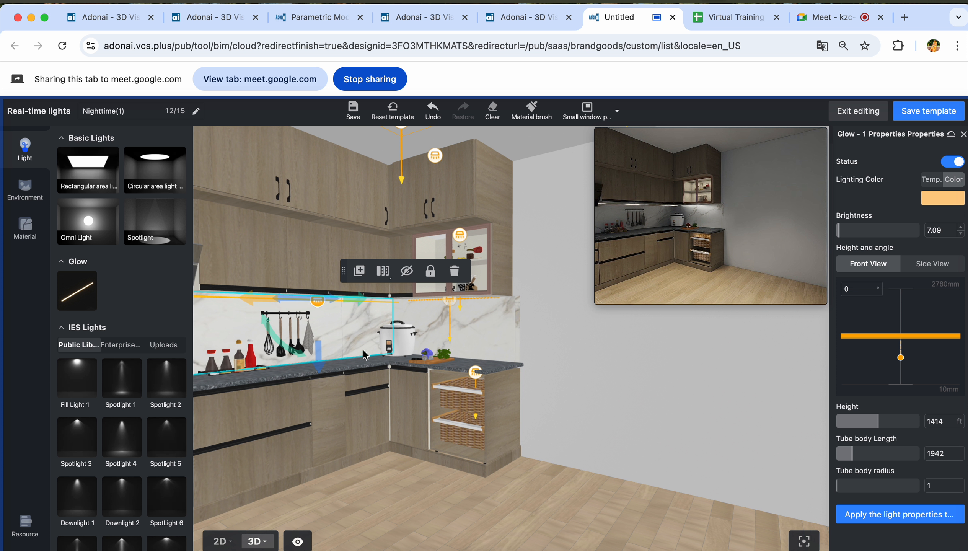
{"action": "left_click_drag", "start_coordinate": [319, 357], "coordinate": [319, 354]}
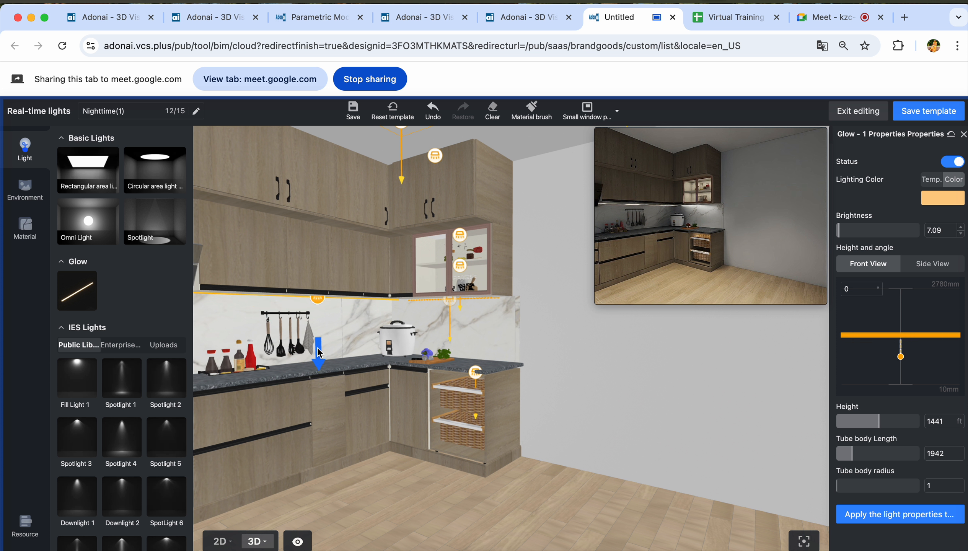
{"action": "left_click_drag", "start_coordinate": [479, 454], "coordinate": [512, 495]}
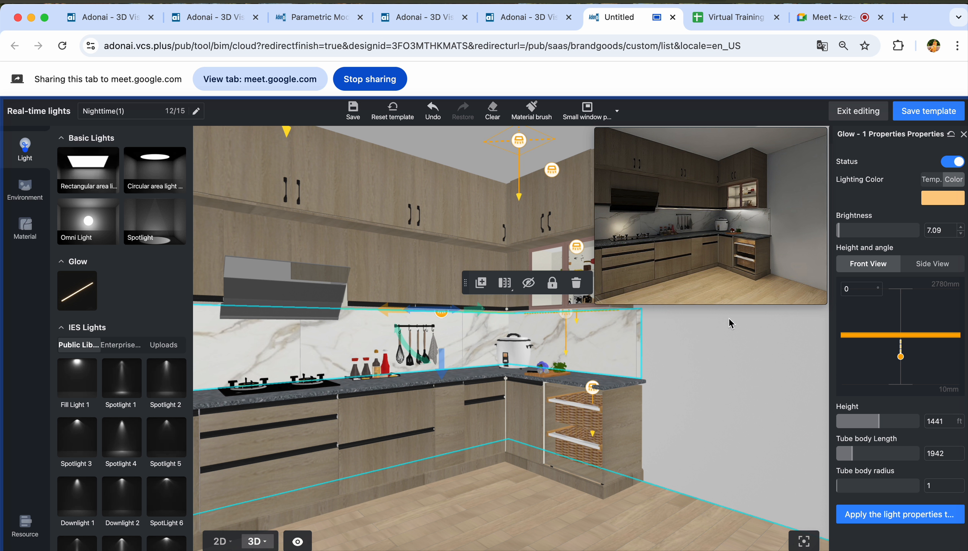
{"action": "mouse_move", "coordinate": [687, 496]}
{"action": "left_mouse_down"}
{"action": "mouse_move", "coordinate": [657, 509]}
{"action": "mouse_move", "coordinate": [684, 502]}
{"action": "left_mouse_up"}
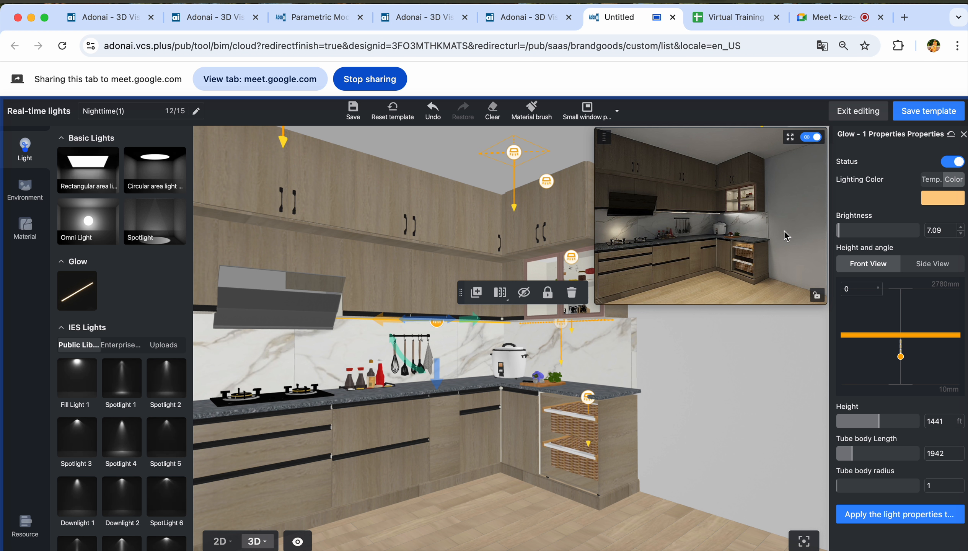
{"action": "left_click", "coordinate": [933, 115]}
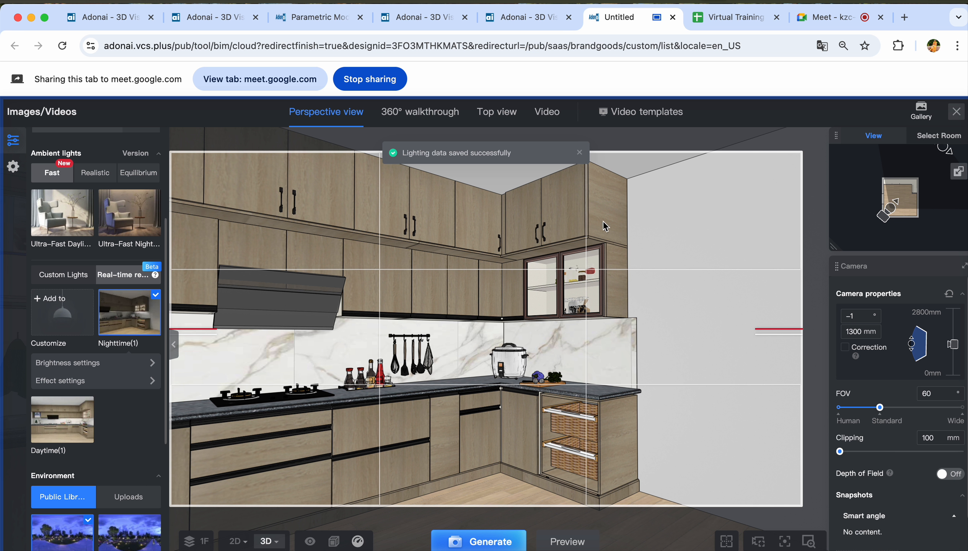
Frame the whole L-shaped kitchen from the window side to the corner and try to generate a 2K HD image with Nighttime(1)
{"action": "left_click_drag", "start_coordinate": [717, 240], "coordinate": [547, 252]}
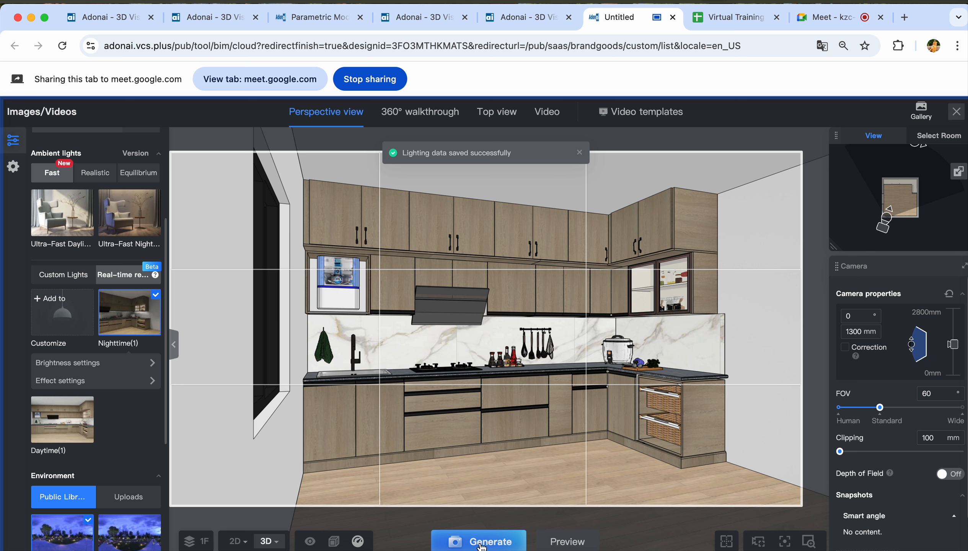
{"action": "scroll", "coordinate": [122, 239], "scroll_direction": "up", "scroll_amount": 5}
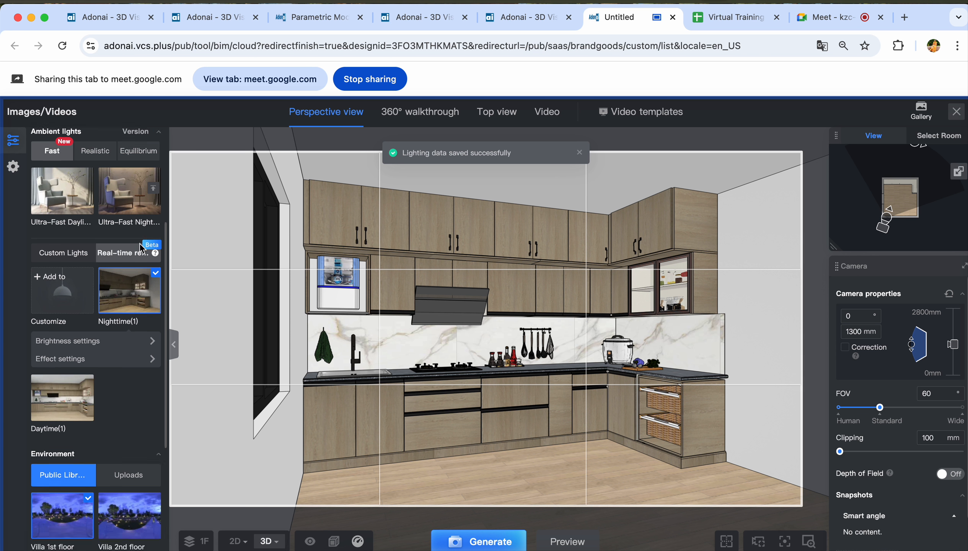
{"action": "left_click", "coordinate": [124, 254]}
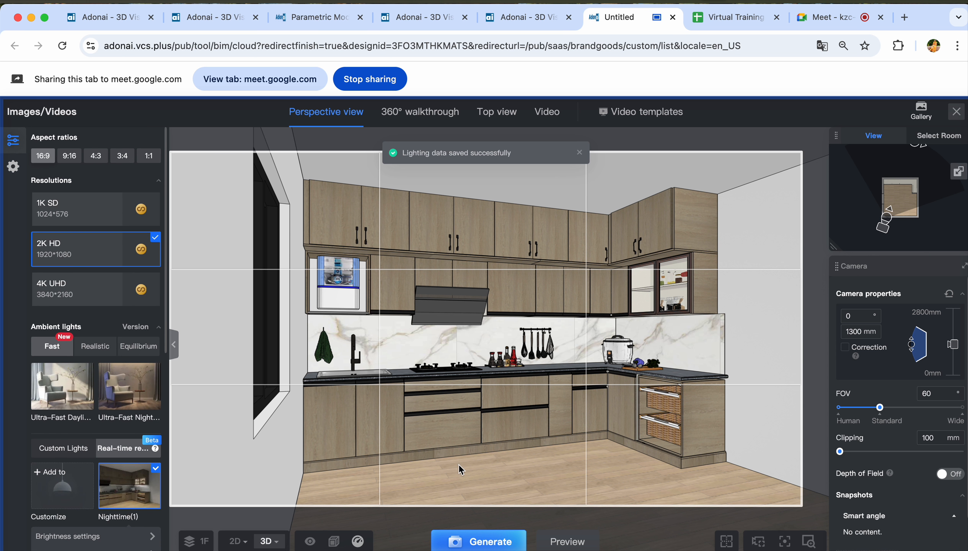
{"action": "left_click", "coordinate": [492, 540]}
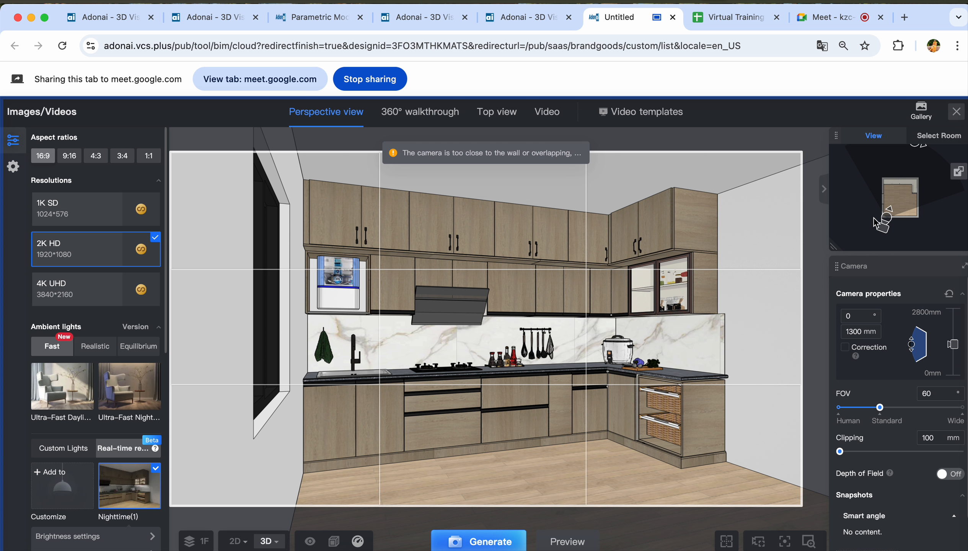
Reposition the camera on the floor plan for a closer view of the cabinets and generate the Nighttime(1) render
{"action": "left_click_drag", "start_coordinate": [888, 221], "coordinate": [898, 210]}
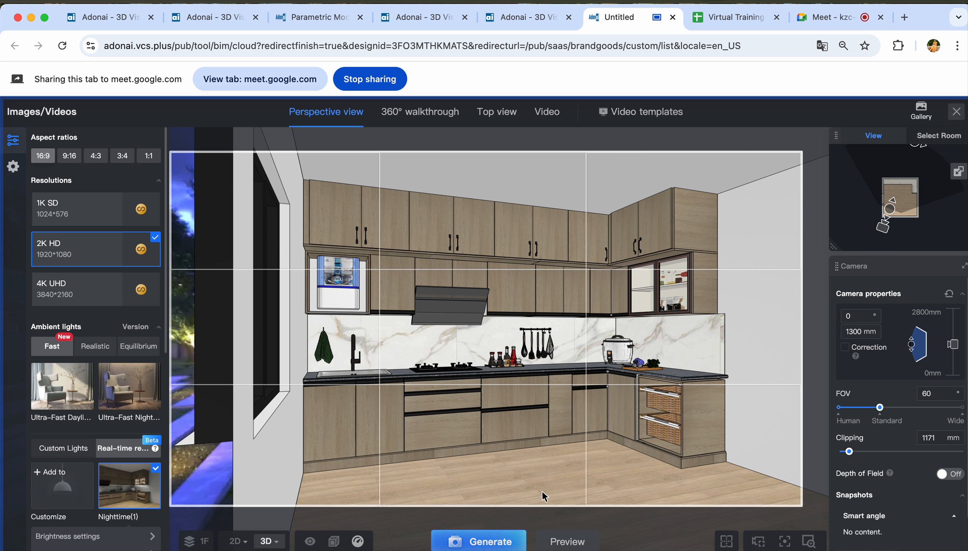
{"action": "scroll", "coordinate": [895, 215], "scroll_direction": "down", "scroll_amount": 1}
{"action": "left_click_drag", "start_coordinate": [890, 210], "coordinate": [893, 221]}
{"action": "scroll", "coordinate": [901, 211], "scroll_direction": "up", "scroll_amount": 3}
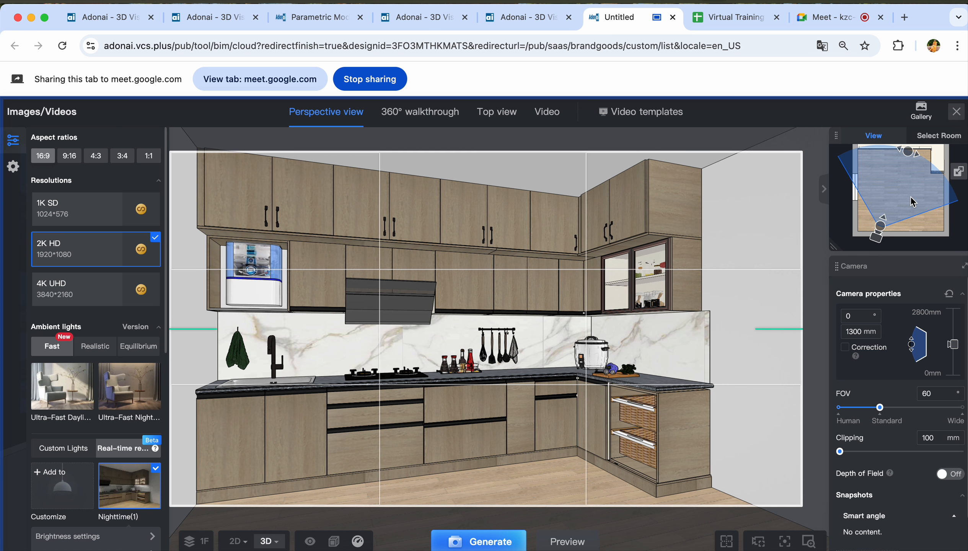
{"action": "left_click", "coordinate": [495, 542]}
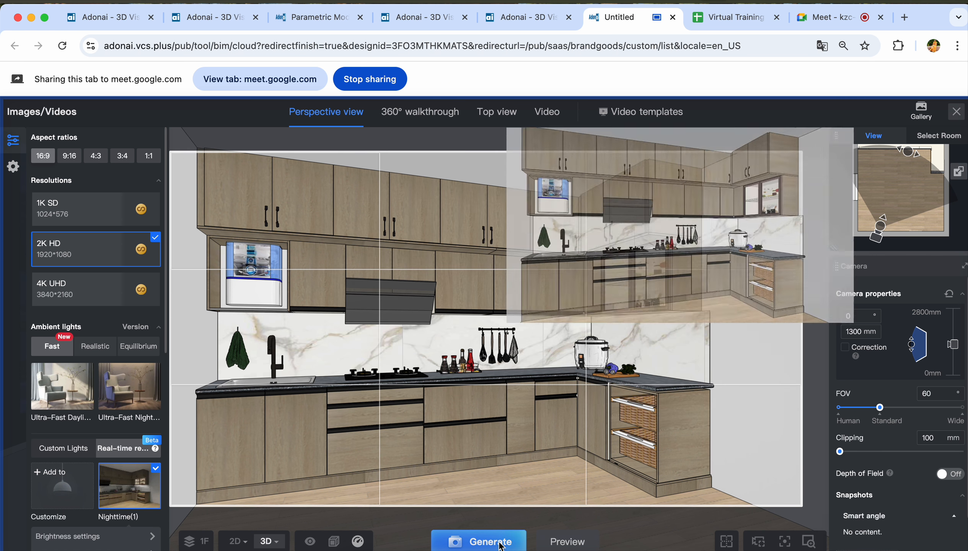
Apply the Daytime(1) real-time lighting template and generate another render from the same camera view
{"action": "scroll", "coordinate": [82, 478], "scroll_direction": "down", "scroll_amount": 2}
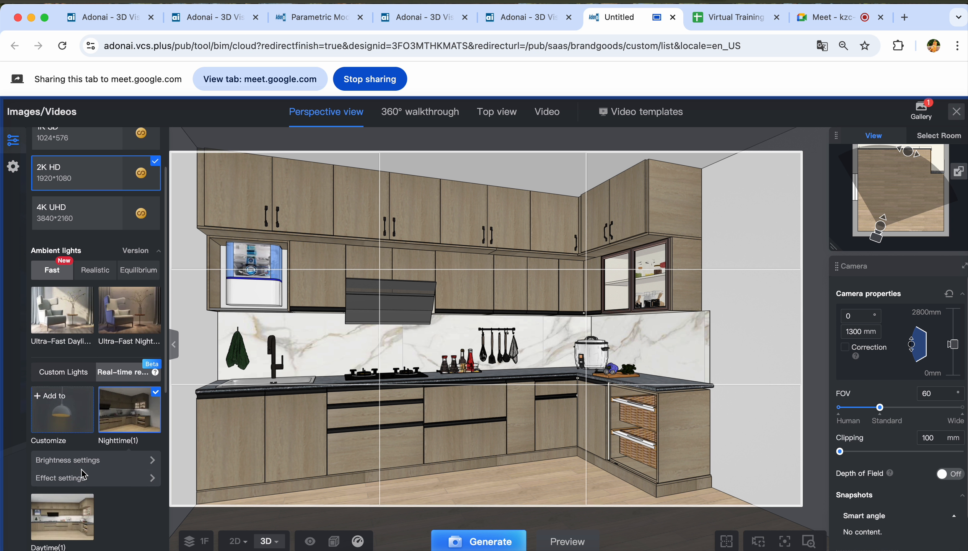
{"action": "scroll", "coordinate": [68, 458], "scroll_direction": "down", "scroll_amount": 1}
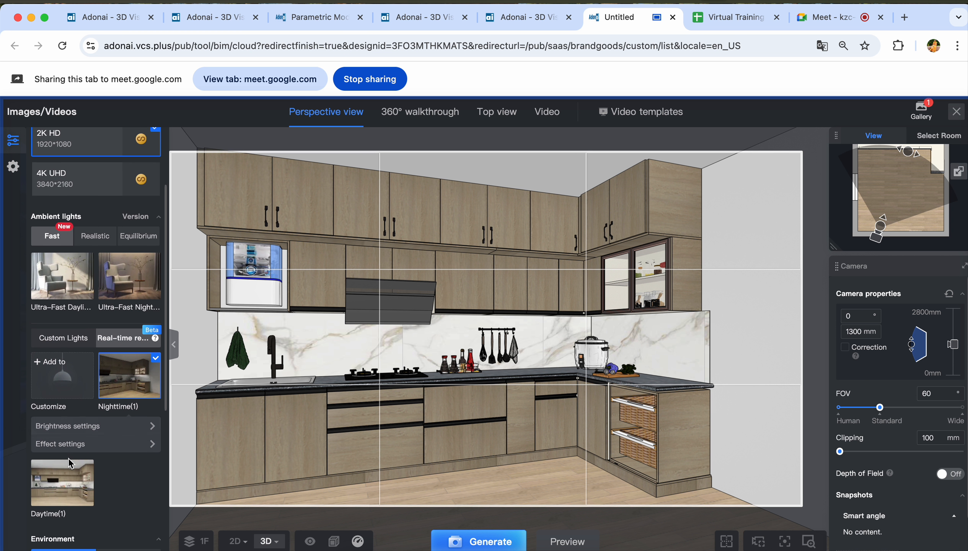
{"action": "left_click", "coordinate": [47, 483]}
{"action": "left_click", "coordinate": [480, 544]}
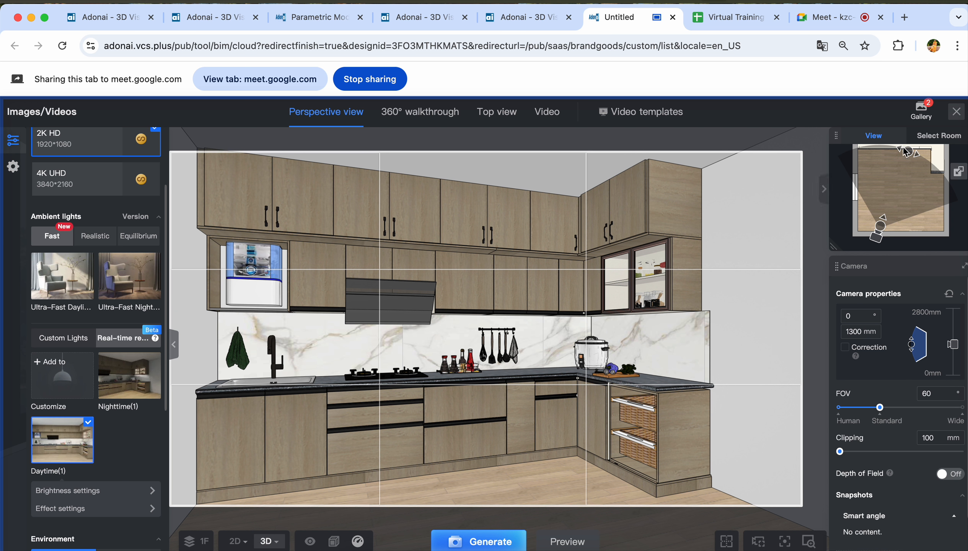
{"action": "mouse_move", "coordinate": [918, 113]}
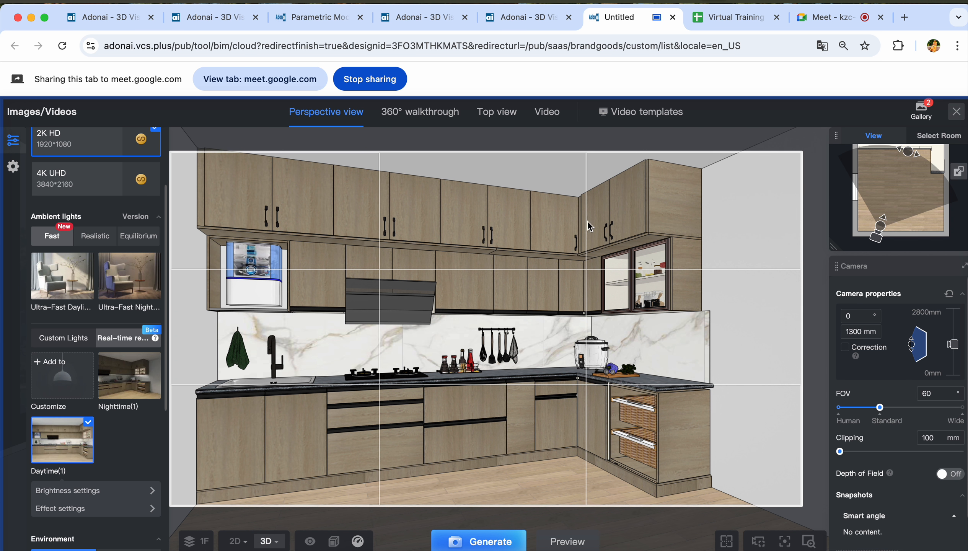
Check the Google Meet messages, then return to the design and open the Nighttime(1) lighting template for editing
{"action": "left_click", "coordinate": [819, 19]}
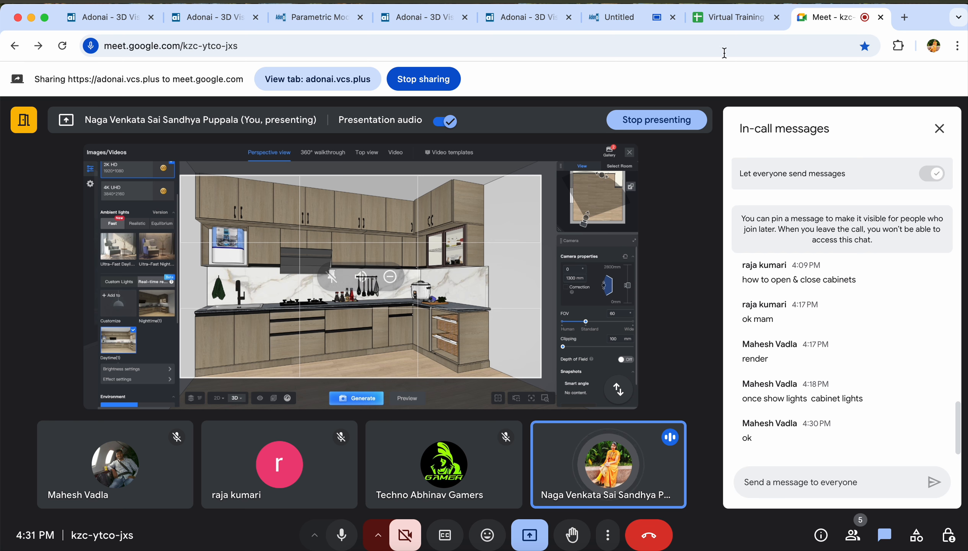
{"action": "left_click", "coordinate": [625, 20]}
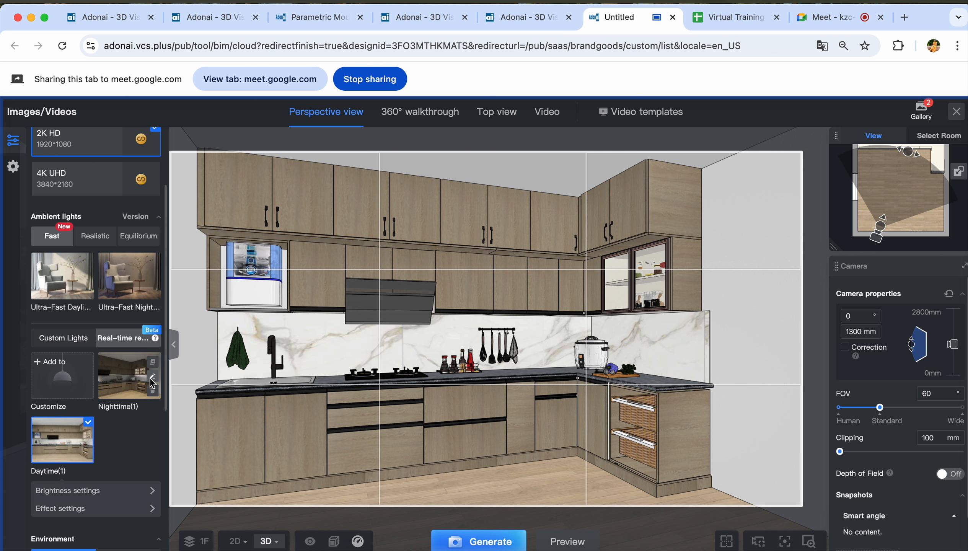
{"action": "left_click", "coordinate": [153, 377]}
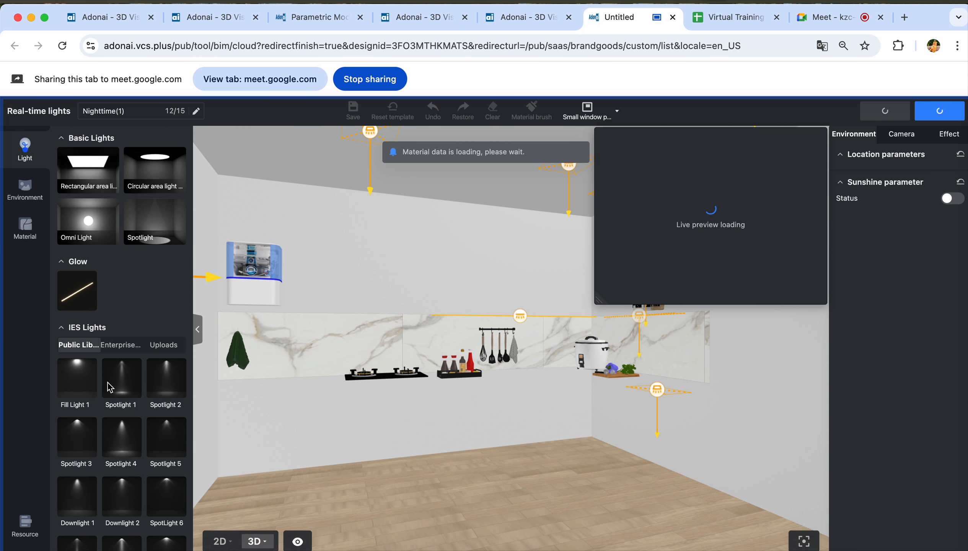
Place the IES light SpotLight 11 in the room and raise it to a height of about 1263
{"action": "scroll", "coordinate": [122, 406], "scroll_direction": "down", "scroll_amount": 2}
{"action": "scroll", "coordinate": [122, 406], "scroll_direction": "down", "scroll_amount": 3}
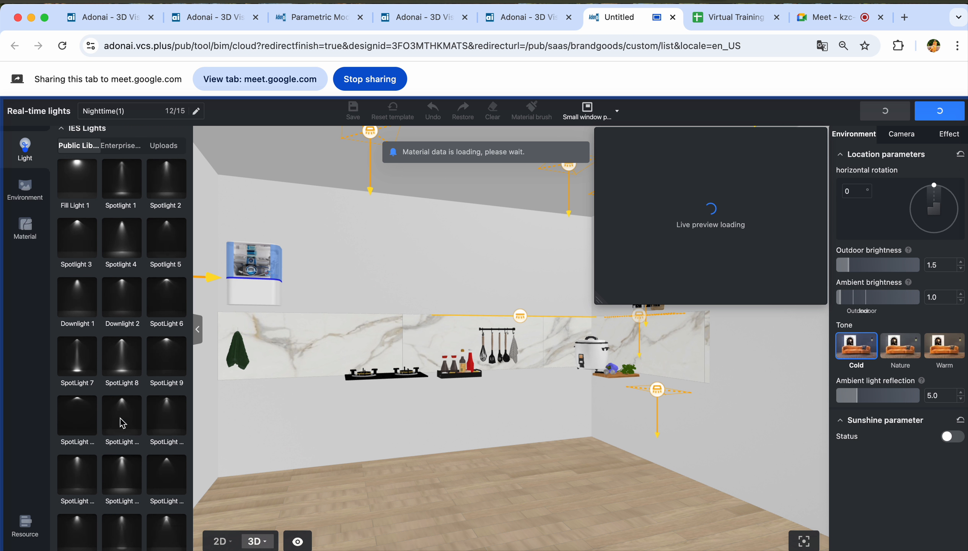
{"action": "left_click_drag", "start_coordinate": [122, 394], "coordinate": [474, 439]}
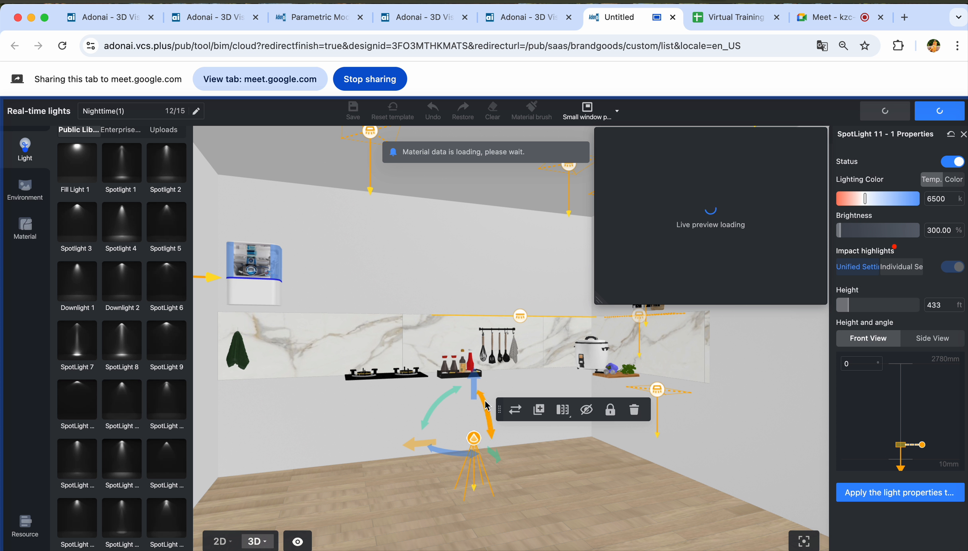
{"action": "left_click_drag", "start_coordinate": [471, 400], "coordinate": [498, 226]}
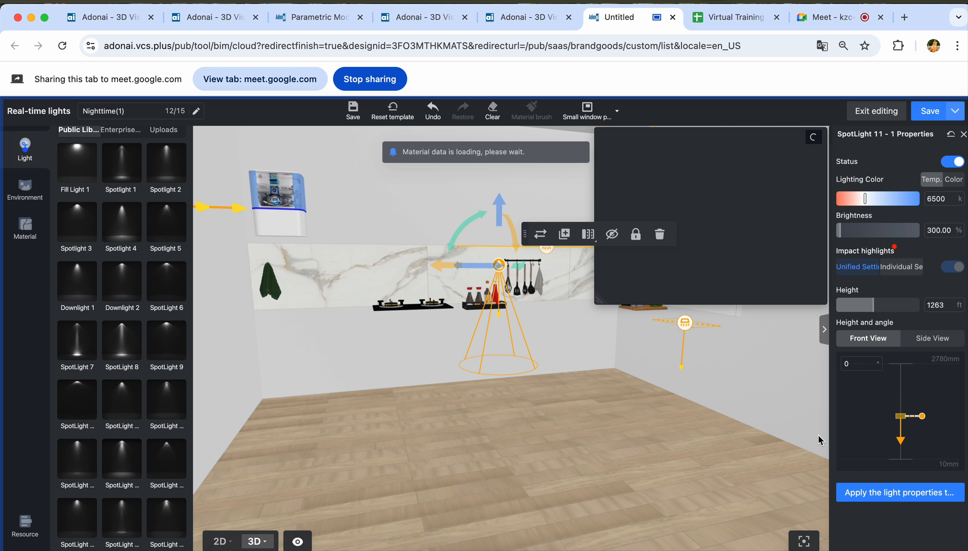
Move the spotlight sideways along the backsplash until it sits in front of the hanging green towel
{"action": "left_click_drag", "start_coordinate": [601, 515], "coordinate": [607, 534]}
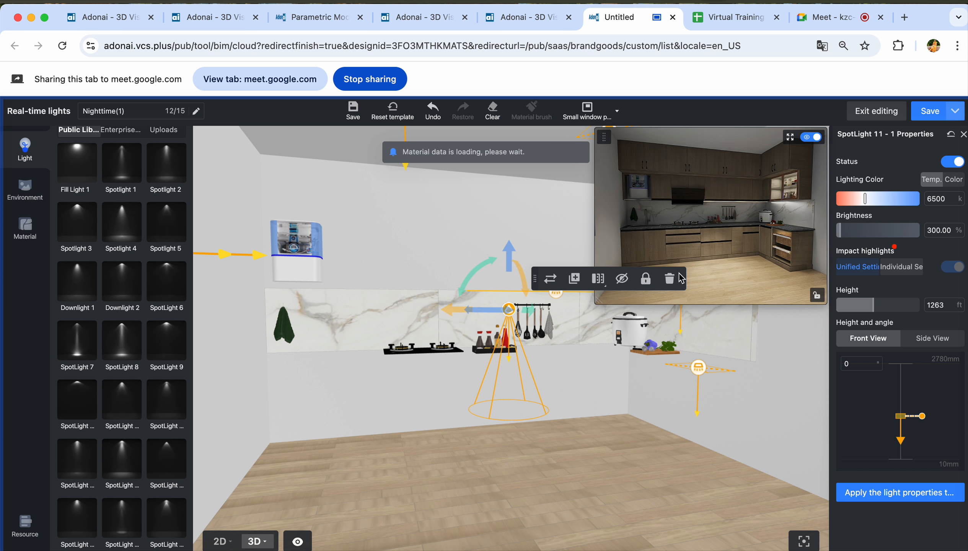
{"action": "left_click_drag", "start_coordinate": [529, 312], "coordinate": [633, 314]}
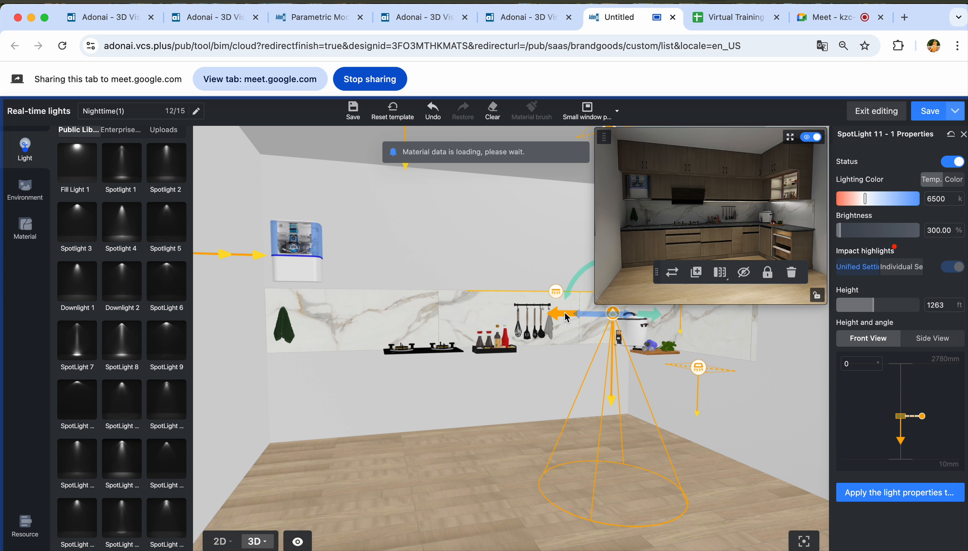
{"action": "left_click_drag", "start_coordinate": [561, 313], "coordinate": [227, 299]}
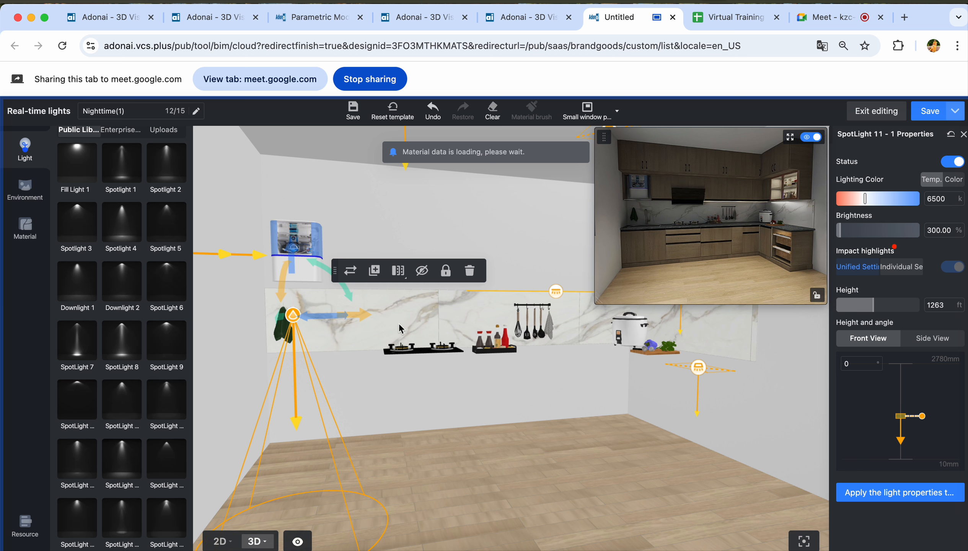
Replace the spotlight near the towel with SpotLight 9, then delete it from the scene
{"action": "left_click", "coordinate": [350, 271]}
{"action": "left_click", "coordinate": [166, 379]}
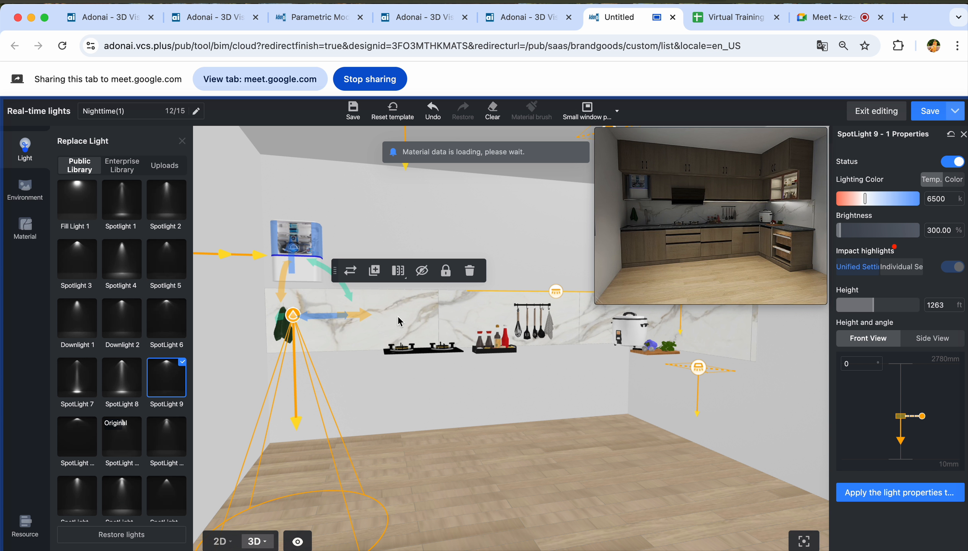
{"action": "left_click", "coordinate": [469, 271]}
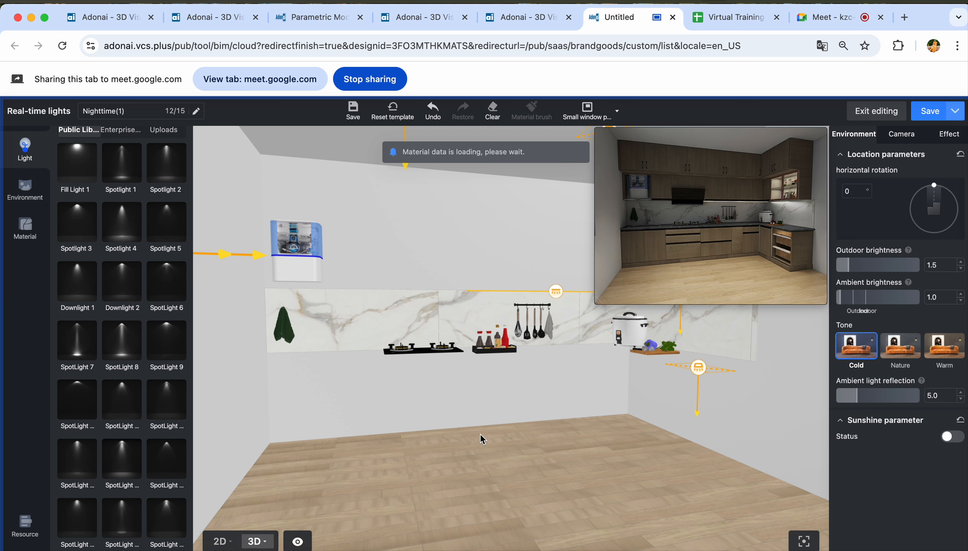
Add a rectangular area light above the middle of the kitchen and raise it to a height of about 2214
{"action": "left_click_drag", "start_coordinate": [500, 441], "coordinate": [512, 445]}
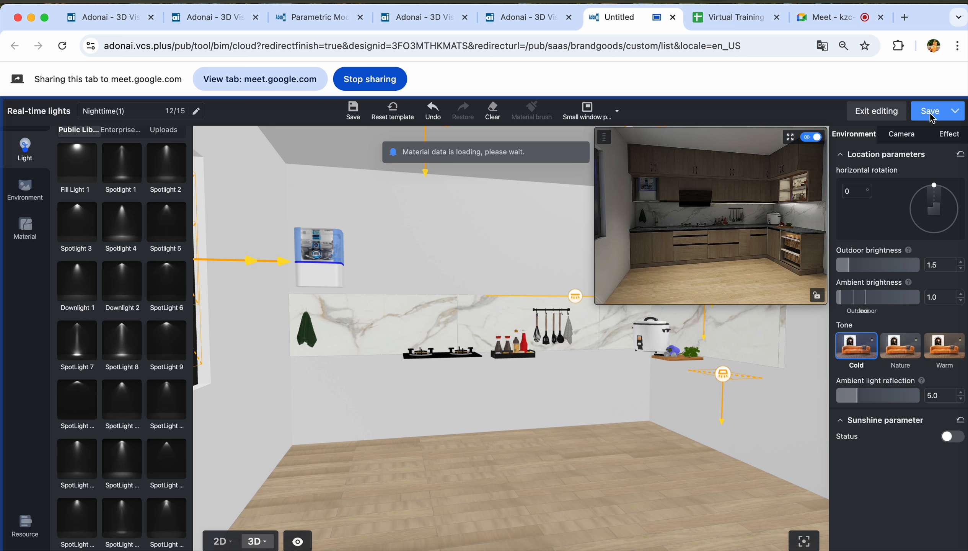
{"action": "scroll", "coordinate": [70, 182], "scroll_direction": "down", "scroll_amount": 2}
{"action": "scroll", "coordinate": [69, 182], "scroll_direction": "up", "scroll_amount": 5}
{"action": "left_click", "coordinate": [88, 169]}
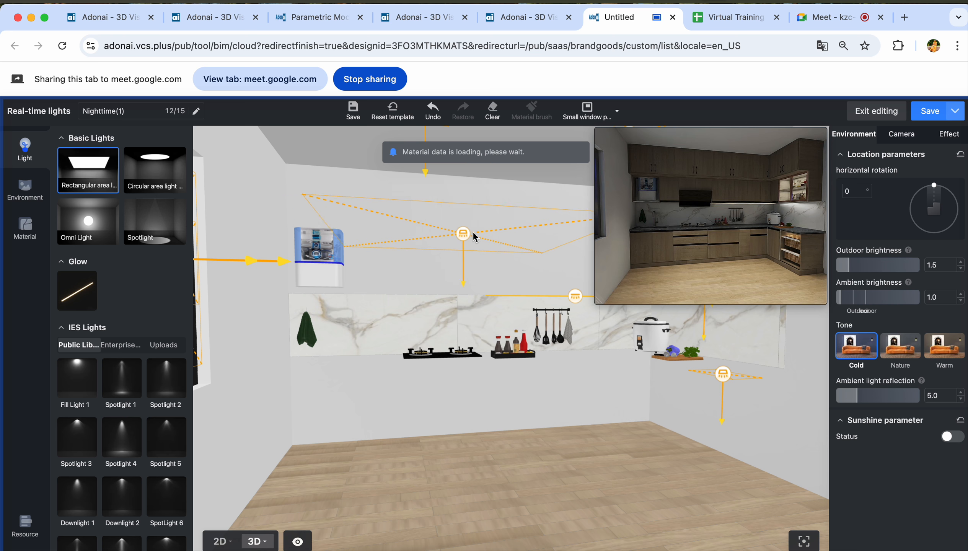
{"action": "left_click", "coordinate": [486, 219]}
{"action": "left_click_drag", "start_coordinate": [501, 209], "coordinate": [554, 142]}
{"action": "left_click_drag", "start_coordinate": [526, 231], "coordinate": [532, 198]}
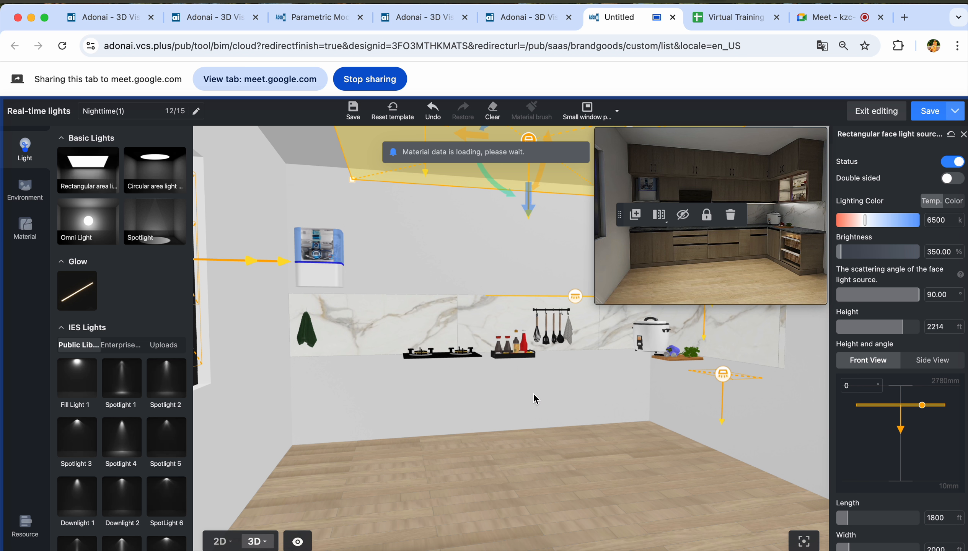
{"action": "left_click_drag", "start_coordinate": [510, 432], "coordinate": [538, 439]}
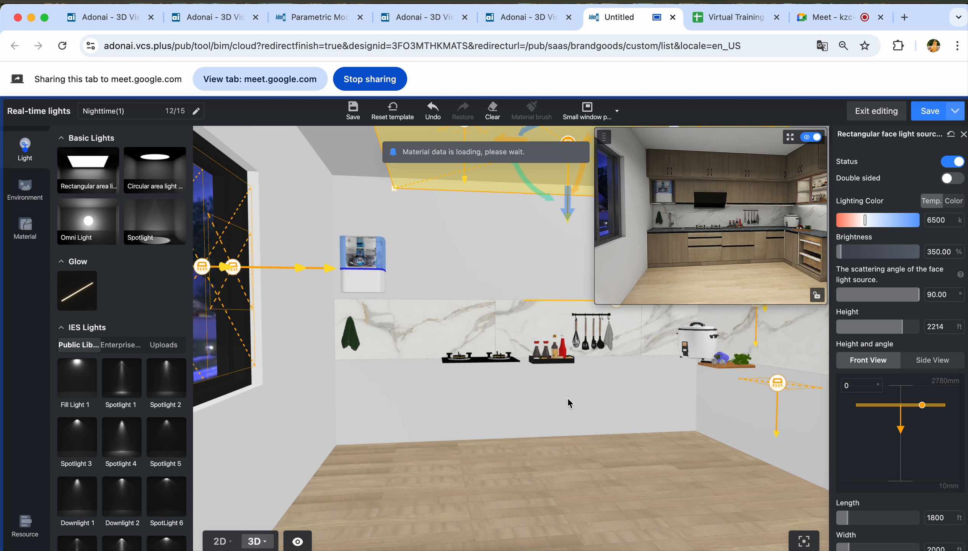
Raise the rectangular area light further towards the kitchen ceiling, above a height of about 2370
{"action": "left_click_drag", "start_coordinate": [570, 216], "coordinate": [569, 186]}
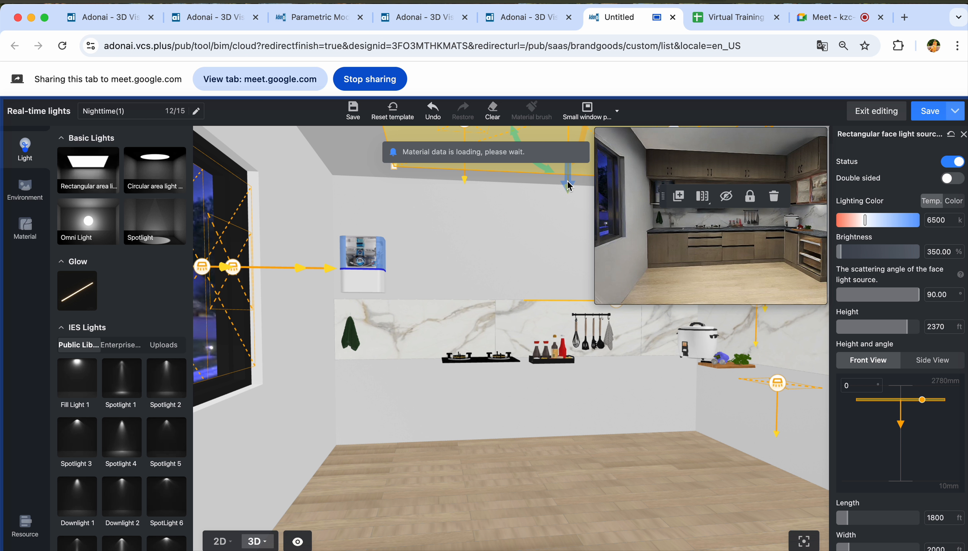
{"action": "left_click_drag", "start_coordinate": [568, 188], "coordinate": [569, 166]}
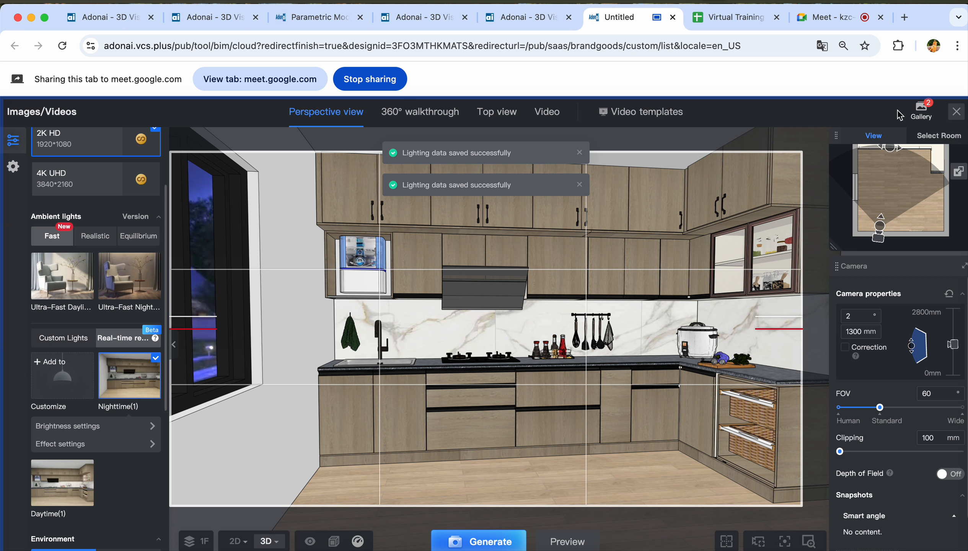
View the bright daytime render in the gallery, then reopen the gallery on the nighttime render to compare them
{"action": "mouse_move", "coordinate": [917, 113]}
{"action": "left_click", "coordinate": [780, 168]}
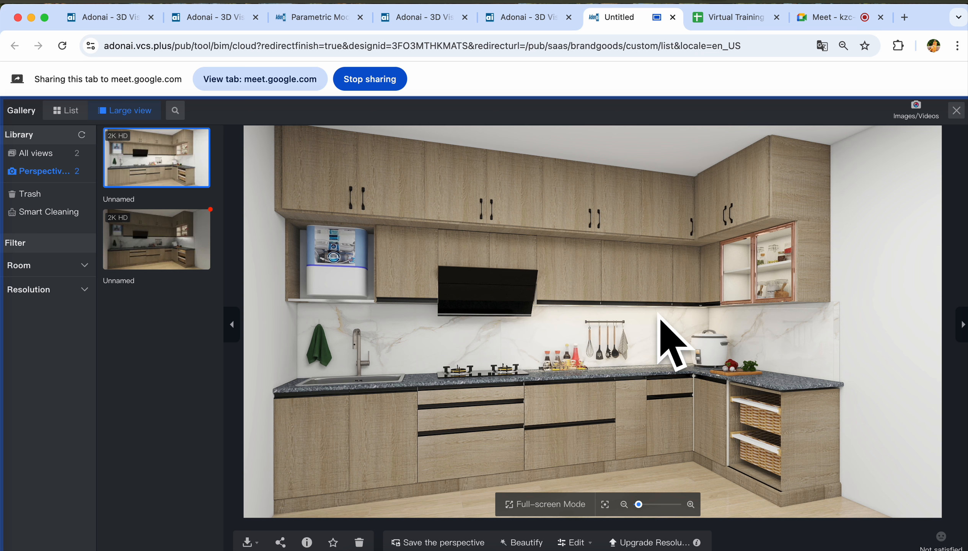
{"action": "left_click", "coordinate": [957, 112]}
{"action": "mouse_move", "coordinate": [956, 114]}
{"action": "left_click", "coordinate": [852, 169]}
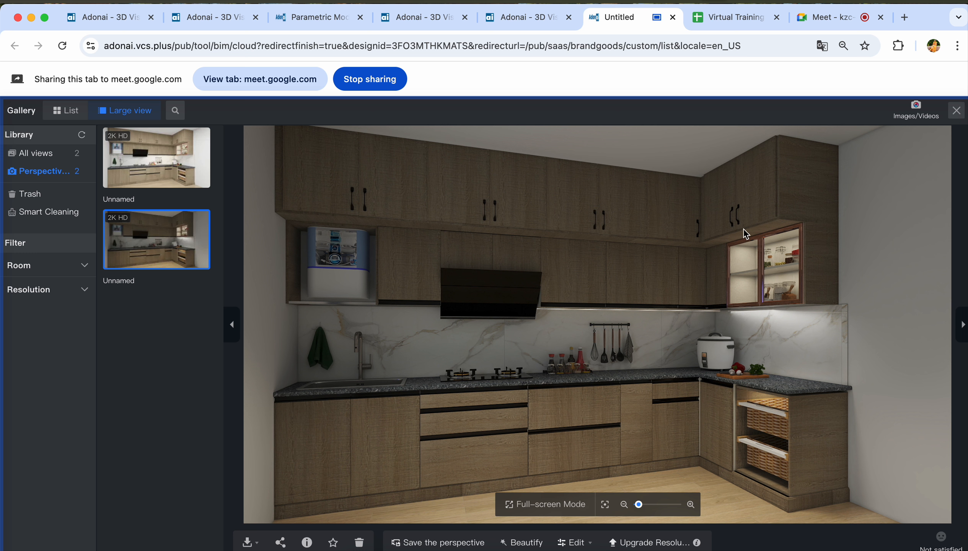
Switch to the Google Meet call to check the participants' chat messages, and return to the nighttime render each time
{"action": "left_click", "coordinate": [826, 21]}
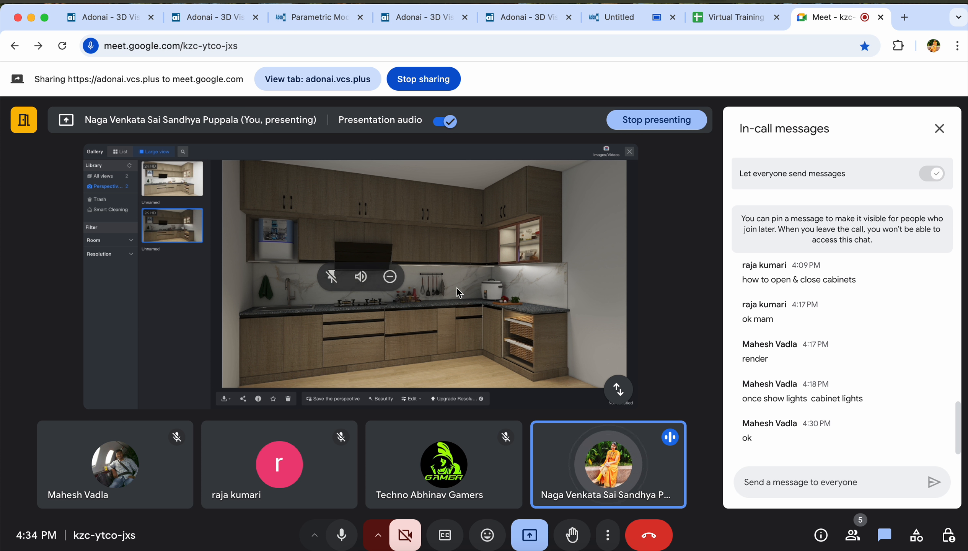
{"action": "left_click", "coordinate": [635, 16]}
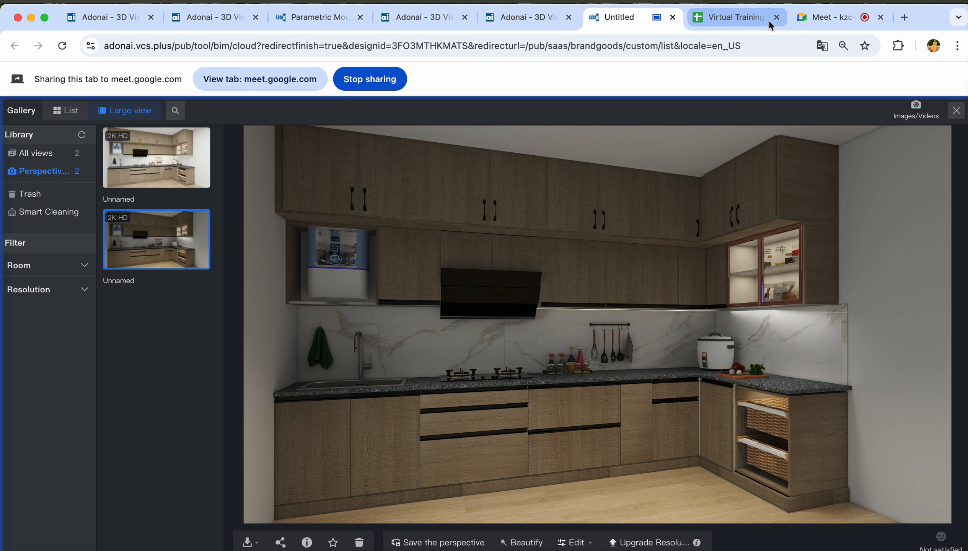
{"action": "left_click", "coordinate": [812, 15]}
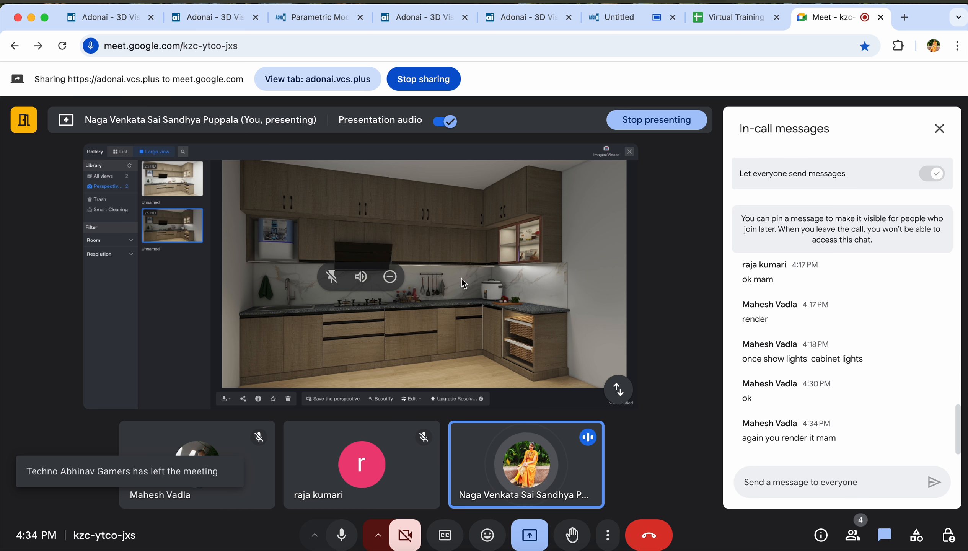
{"action": "left_click", "coordinate": [627, 18]}
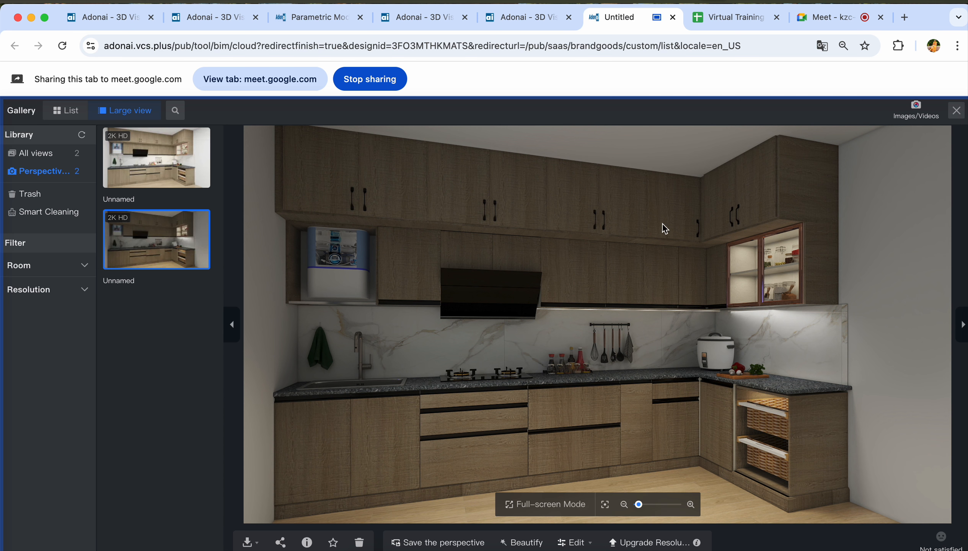
Close the gallery and set up the next perspective render with 4K UHD resolution and the Realistic ambient lights version
{"action": "left_click", "coordinate": [957, 111]}
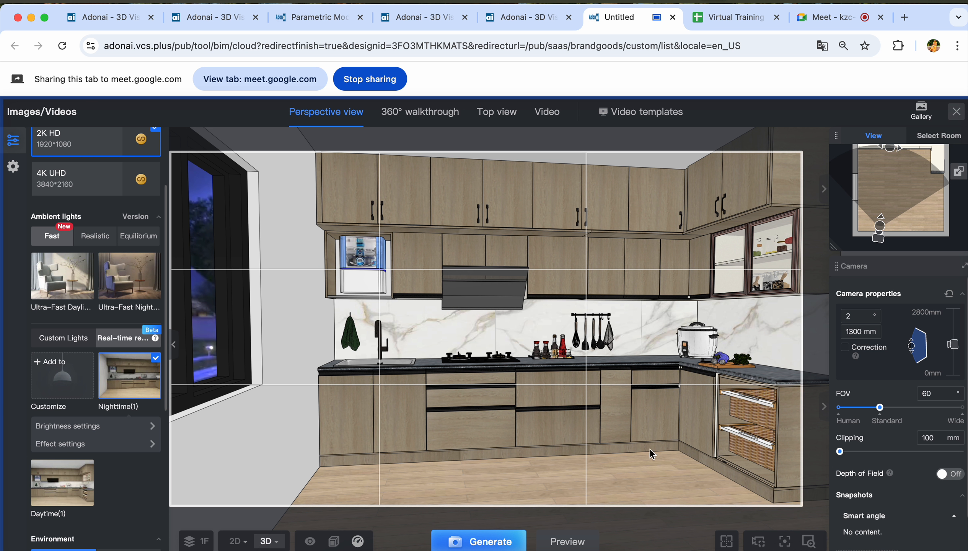
{"action": "scroll", "coordinate": [70, 204], "scroll_direction": "down", "scroll_amount": 5}
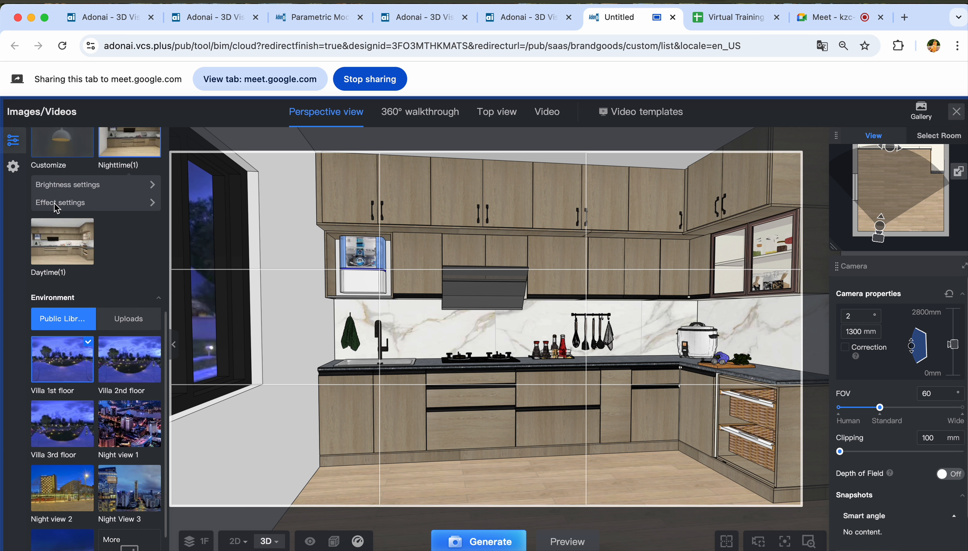
{"action": "scroll", "coordinate": [54, 210], "scroll_direction": "up", "scroll_amount": 8}
{"action": "left_click", "coordinate": [73, 212]}
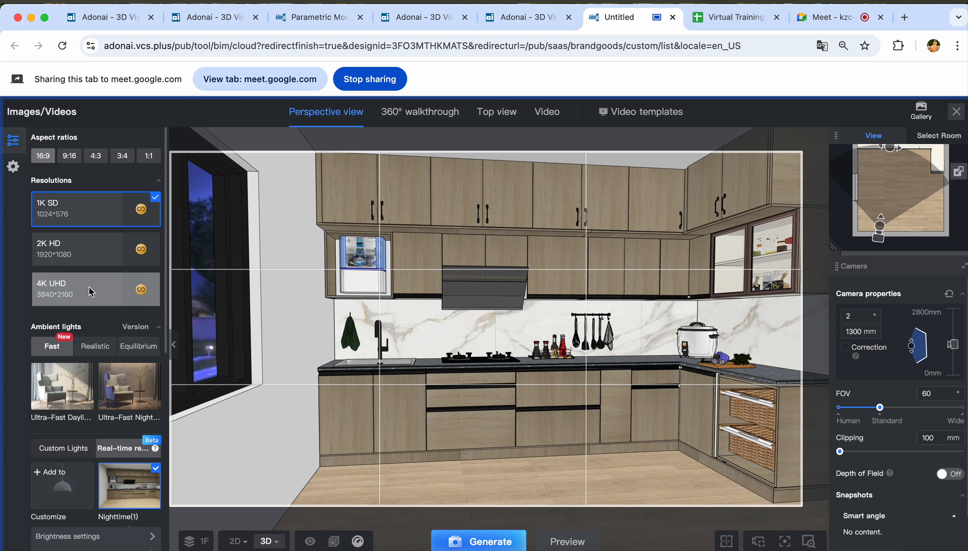
{"action": "left_click", "coordinate": [100, 293]}
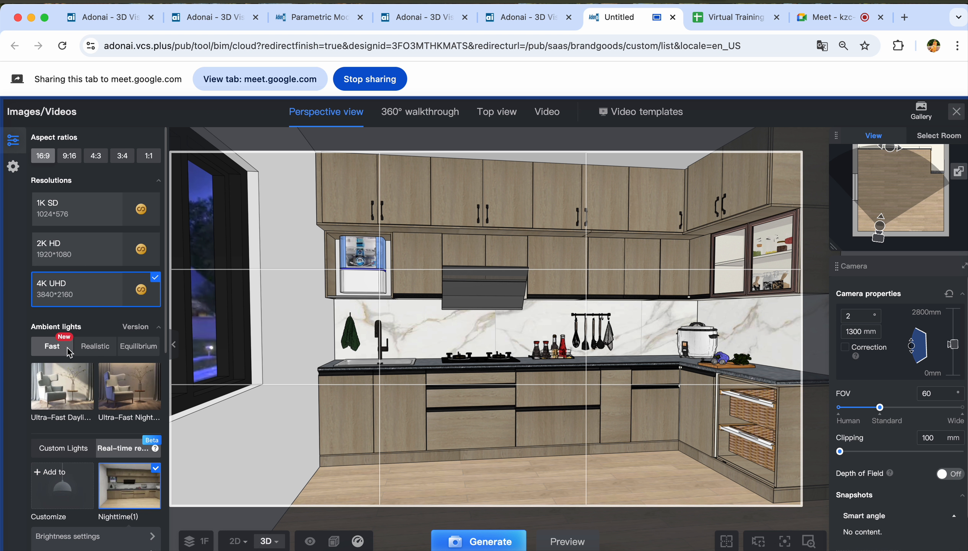
{"action": "left_click", "coordinate": [92, 346]}
{"action": "scroll", "coordinate": [96, 415], "scroll_direction": "down", "scroll_amount": 1}
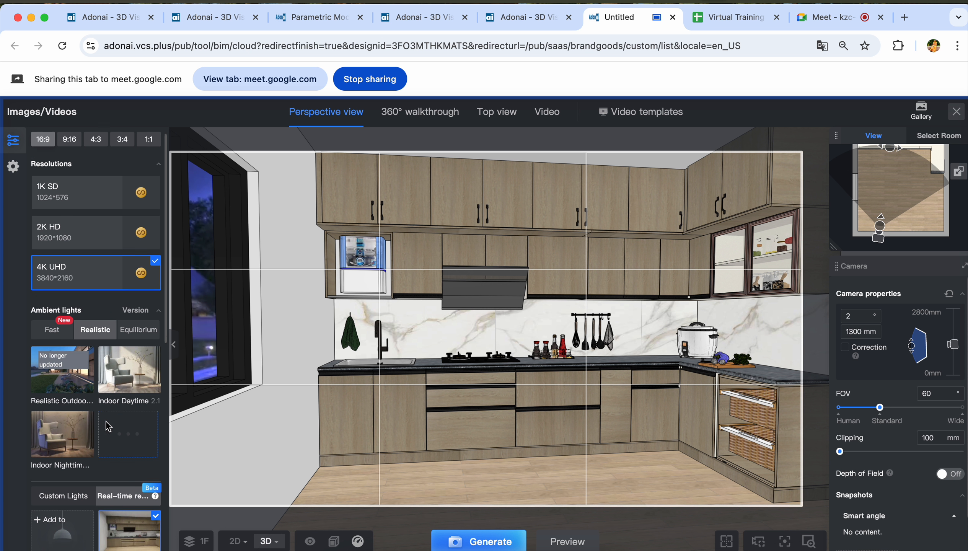
{"action": "scroll", "coordinate": [114, 401], "scroll_direction": "down", "scroll_amount": 5}
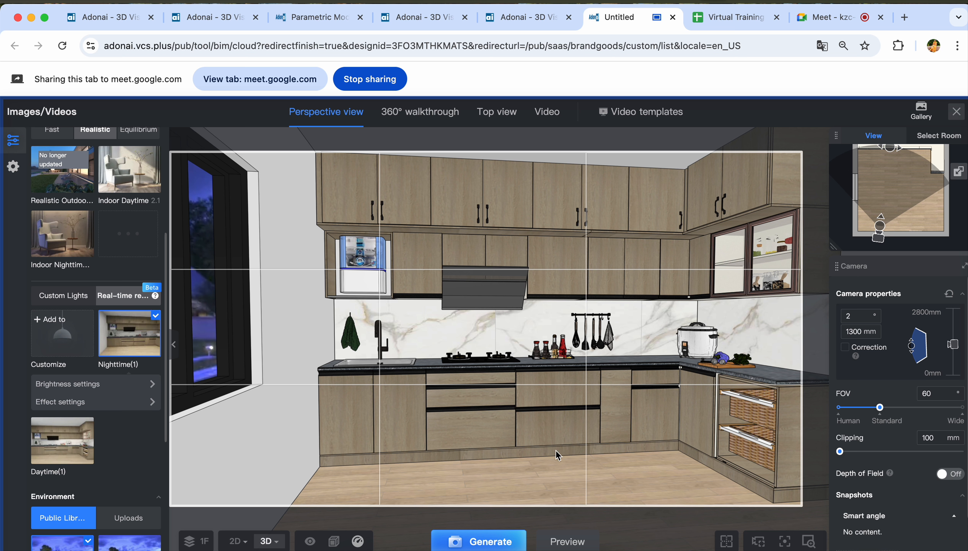
Turn the camera to frame the whole L-shaped kitchen and submit the Nighttime(1) view for rendering
{"action": "left_click_drag", "start_coordinate": [563, 455], "coordinate": [612, 439]}
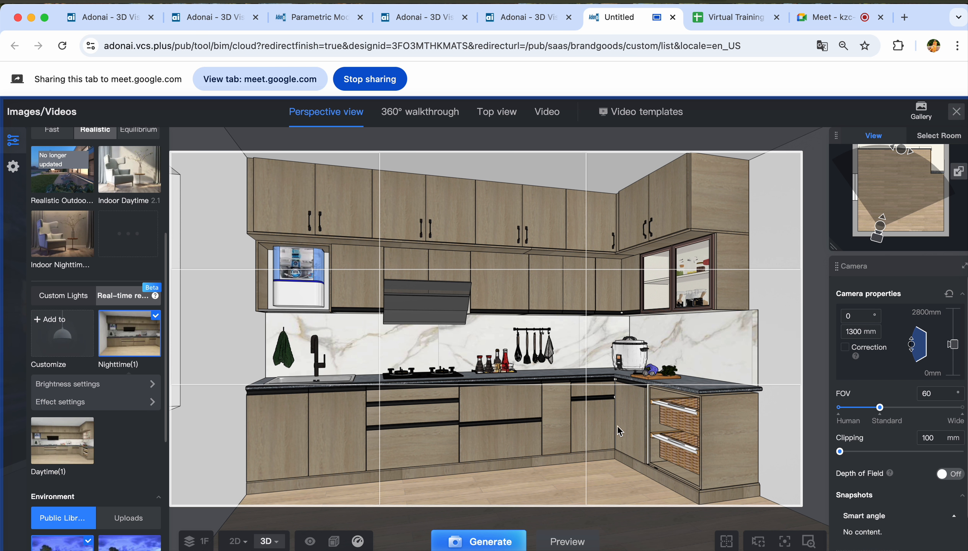
{"action": "left_click", "coordinate": [496, 543]}
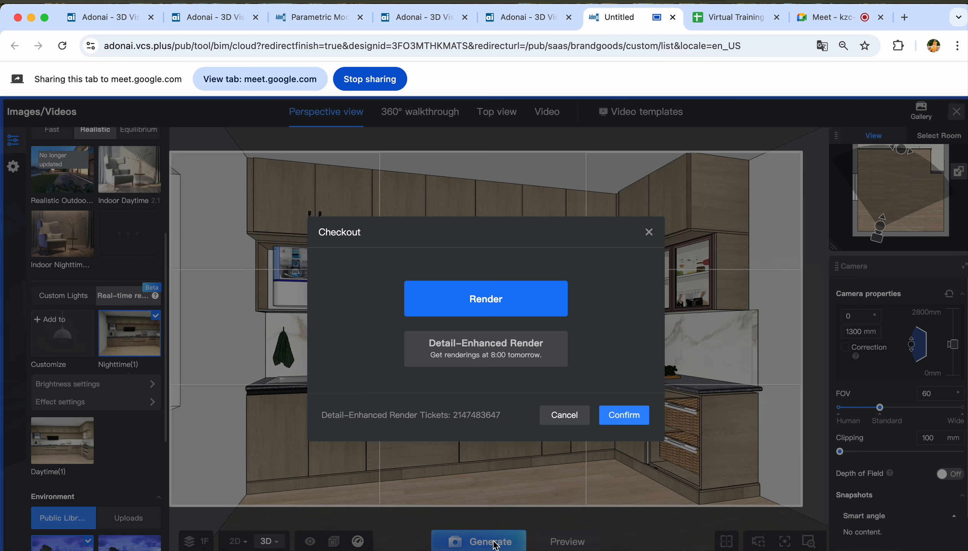
{"action": "left_click", "coordinate": [622, 416]}
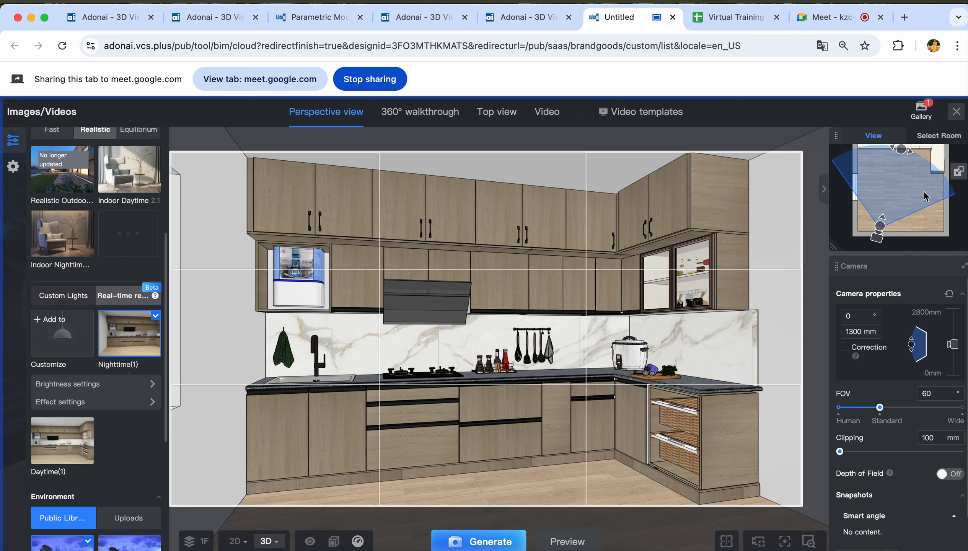
Widen the camera's field of view to 68° and save this camera angle
{"action": "mouse_move", "coordinate": [918, 117]}
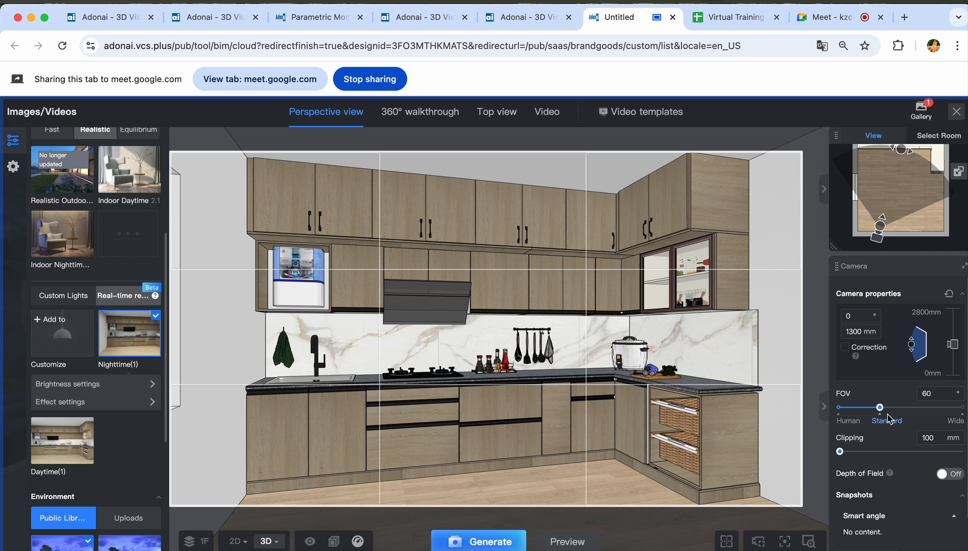
{"action": "mouse_move", "coordinate": [881, 408]}
{"action": "left_mouse_down"}
{"action": "mouse_move", "coordinate": [953, 408]}
{"action": "mouse_move", "coordinate": [890, 408]}
{"action": "left_mouse_up"}
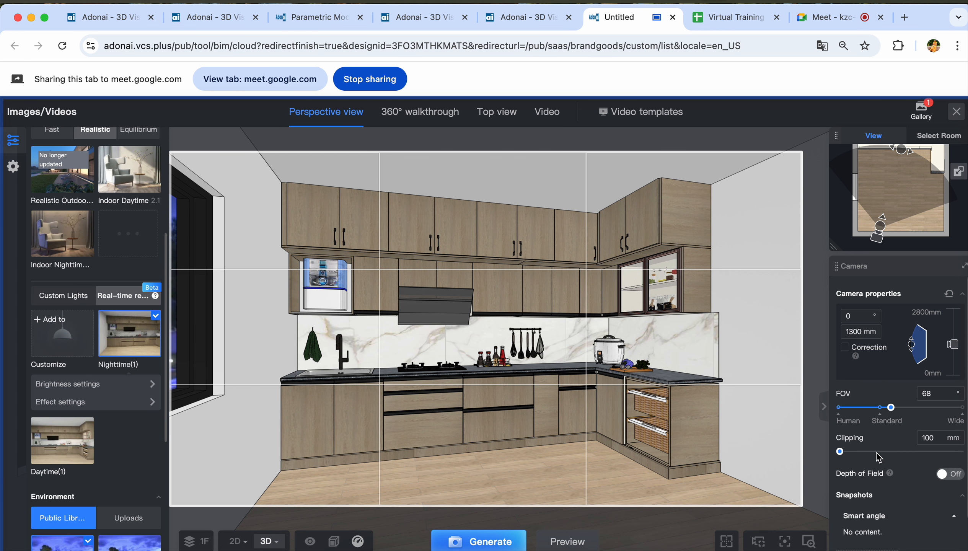
{"action": "mouse_move", "coordinate": [841, 452]}
{"action": "left_mouse_down"}
{"action": "mouse_move", "coordinate": [887, 452]}
{"action": "mouse_move", "coordinate": [839, 452]}
{"action": "left_mouse_up"}
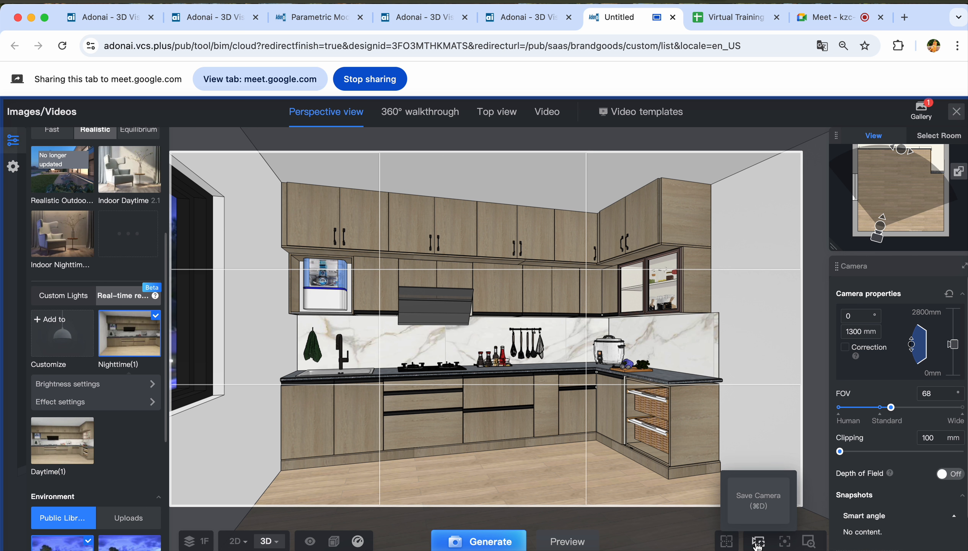
{"action": "left_click", "coordinate": [759, 499]}
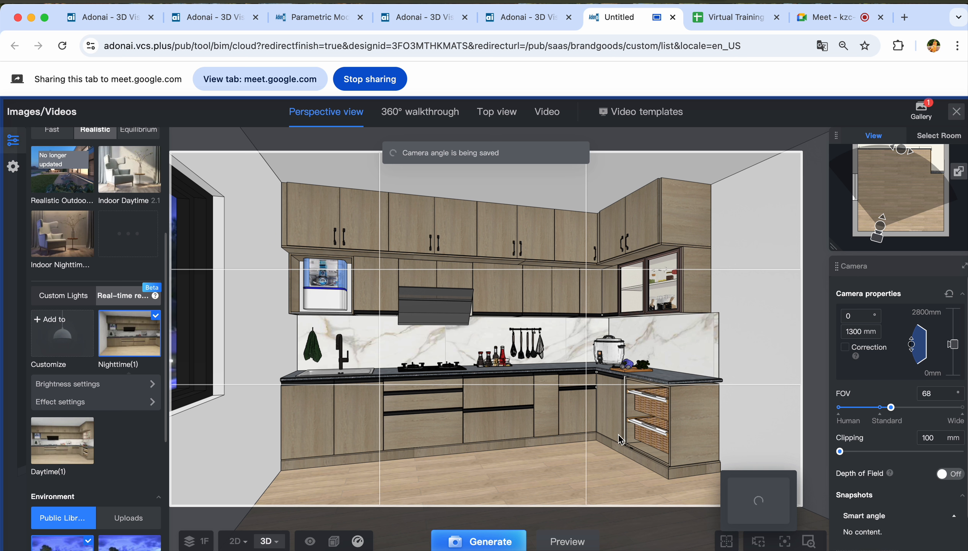
Turn the camera away to the ceiling and then the side wall, restoring the saved camera angle each time
{"action": "left_click_drag", "start_coordinate": [621, 440], "coordinate": [557, 296]}
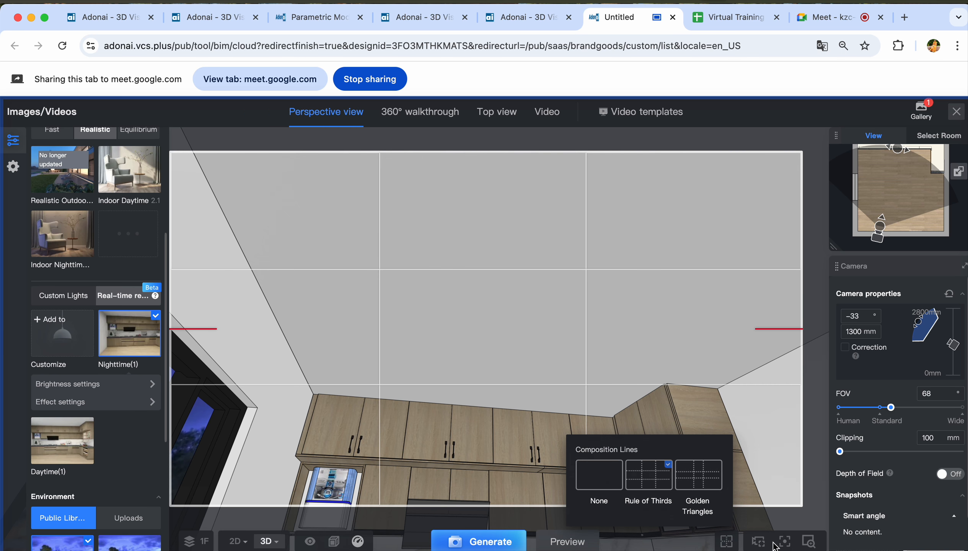
{"action": "mouse_move", "coordinate": [762, 545]}
{"action": "left_click", "coordinate": [794, 495]}
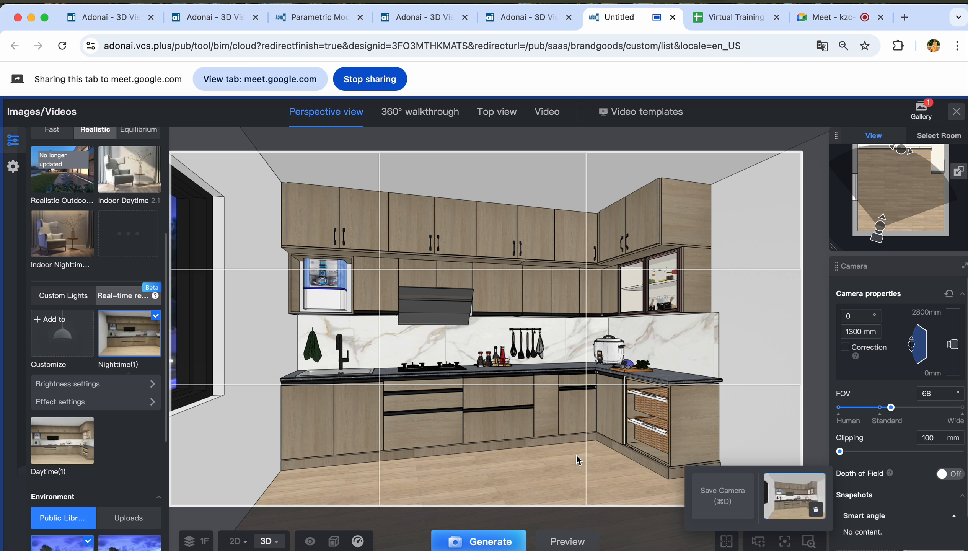
{"action": "left_click_drag", "start_coordinate": [576, 455], "coordinate": [660, 380]}
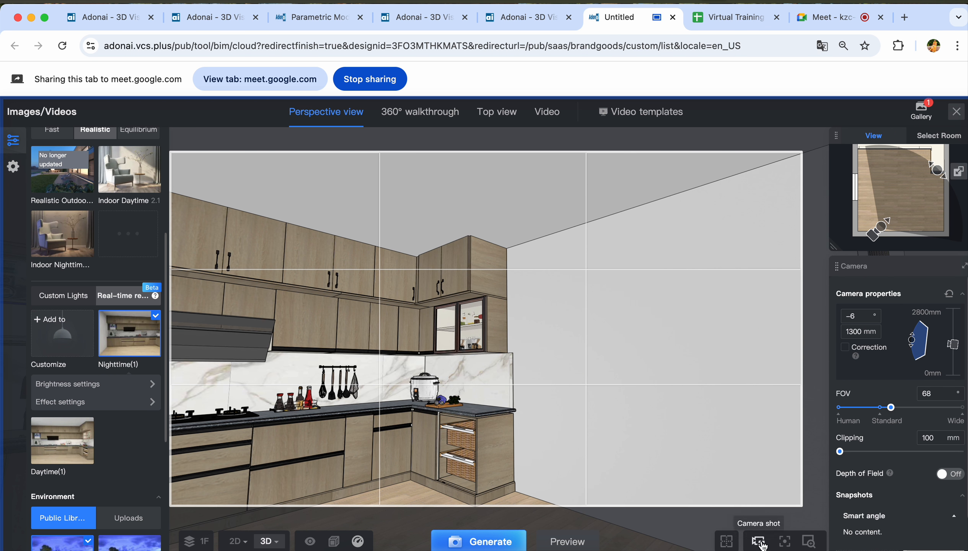
{"action": "left_click", "coordinate": [763, 544]}
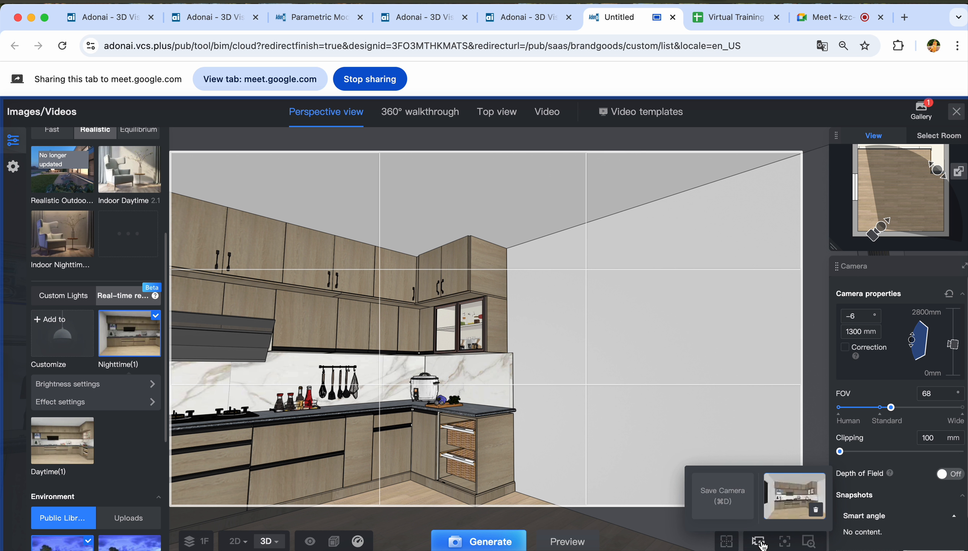
{"action": "left_click", "coordinate": [787, 502]}
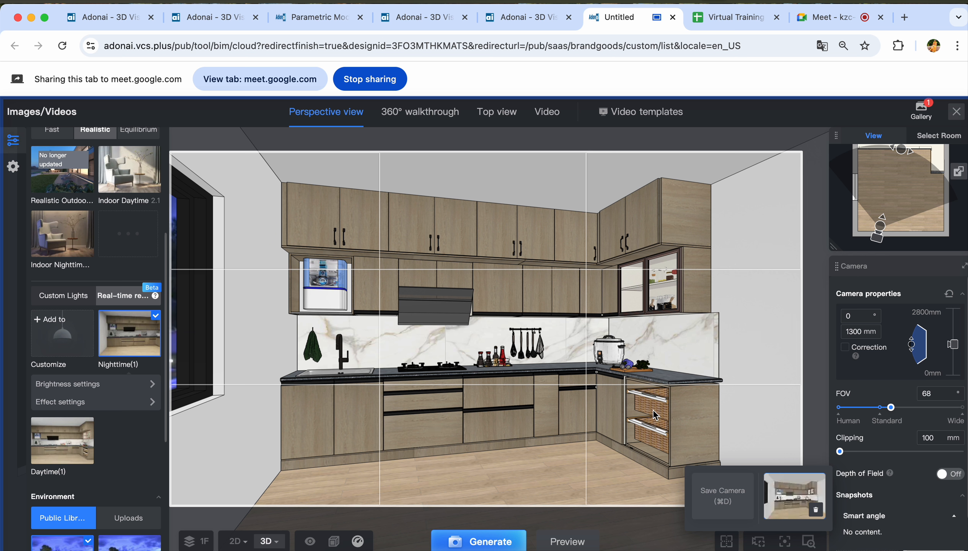
Check the Google Meet chat, return to the kitchen design, and open the finished 4K UHD render in the gallery
{"action": "left_click", "coordinate": [838, 19]}
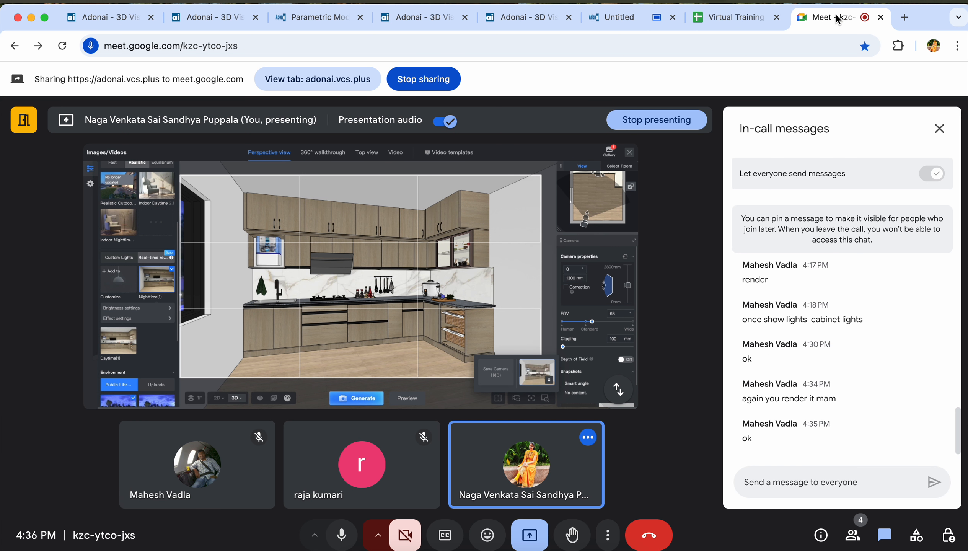
{"action": "left_click", "coordinate": [619, 16]}
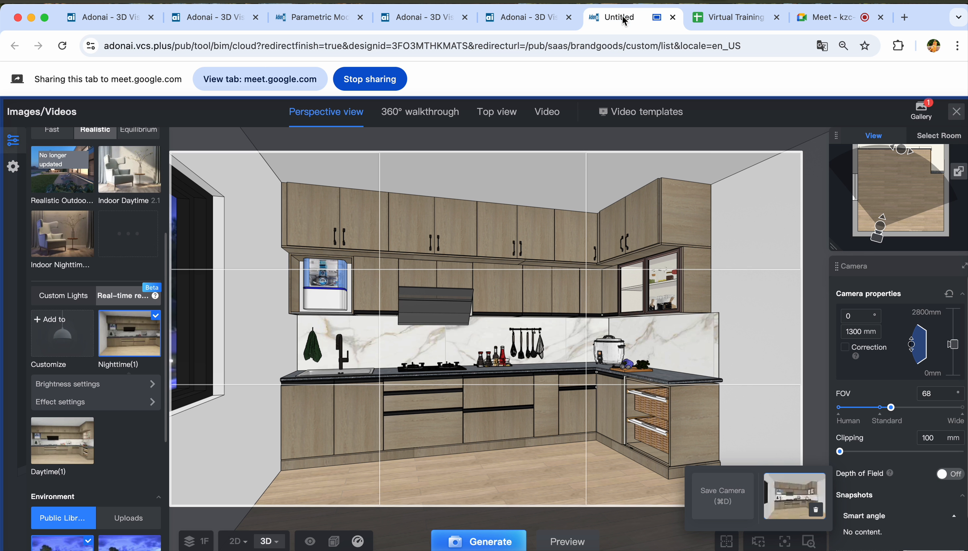
{"action": "mouse_move", "coordinate": [921, 112]}
{"action": "left_click", "coordinate": [795, 153]}
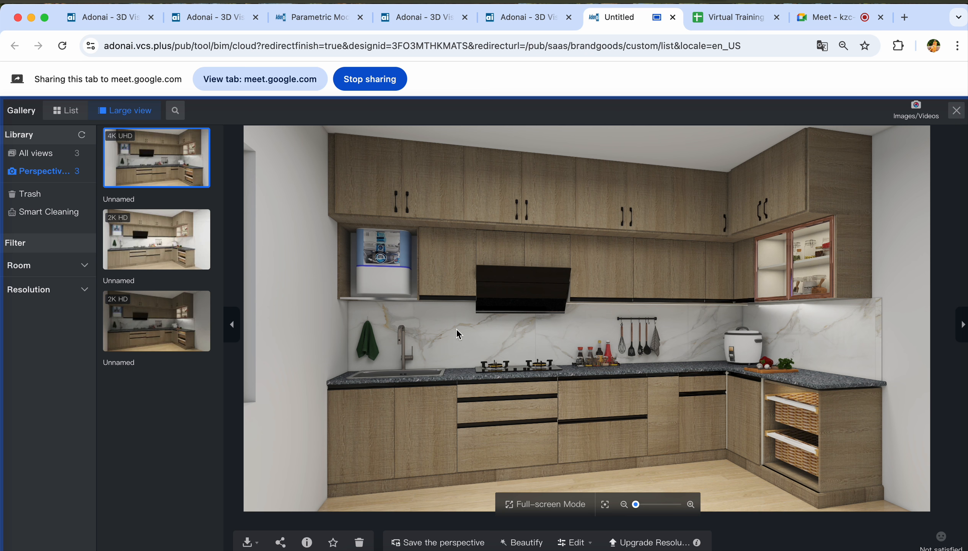
Examine the 4K render up close around the sink, green towel, hob, under-cabinet light, spice bottles and hanging utensils
{"action": "scroll", "coordinate": [443, 338], "scroll_direction": "up", "scroll_amount": 6}
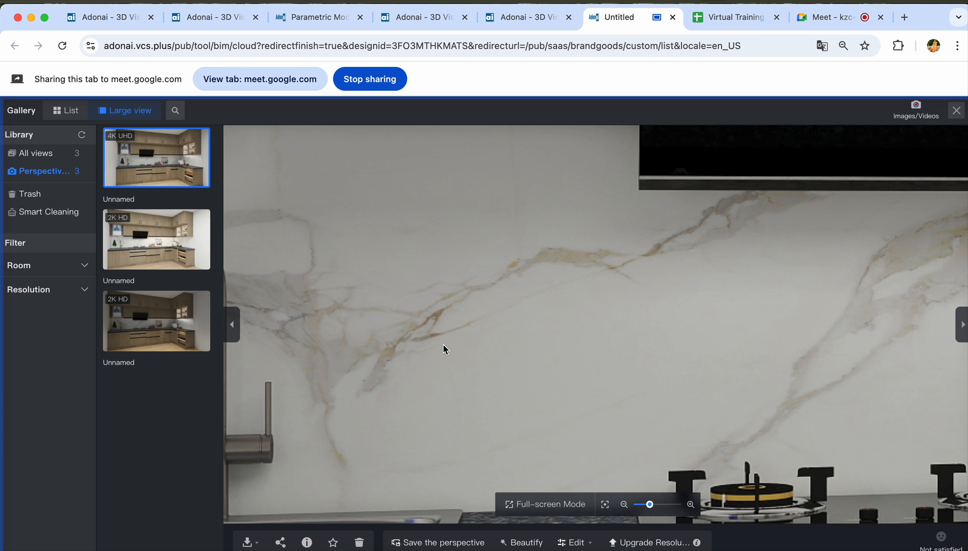
{"action": "scroll", "coordinate": [443, 345], "scroll_direction": "down", "scroll_amount": 1}
{"action": "scroll", "coordinate": [570, 369], "scroll_direction": "down", "scroll_amount": 3}
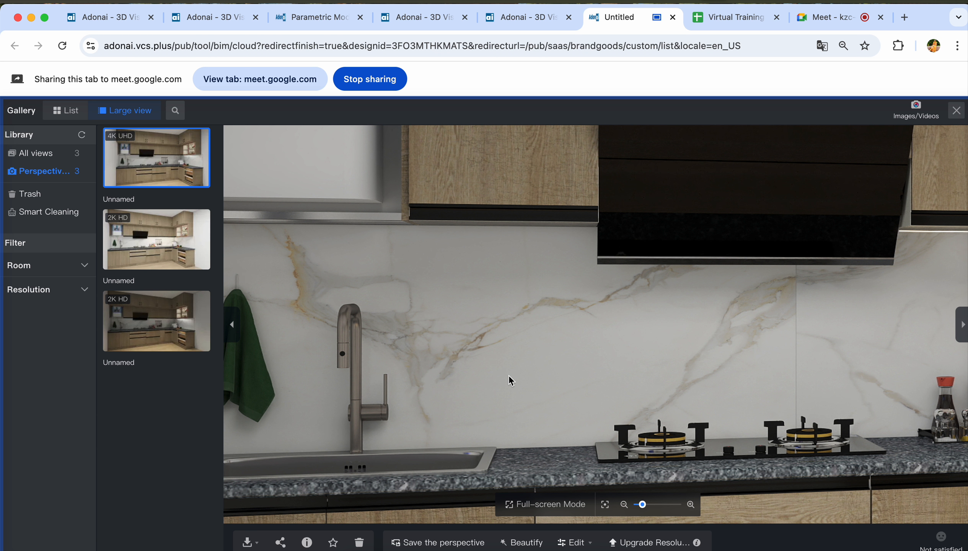
{"action": "scroll", "coordinate": [511, 378], "scroll_direction": "up", "scroll_amount": 2}
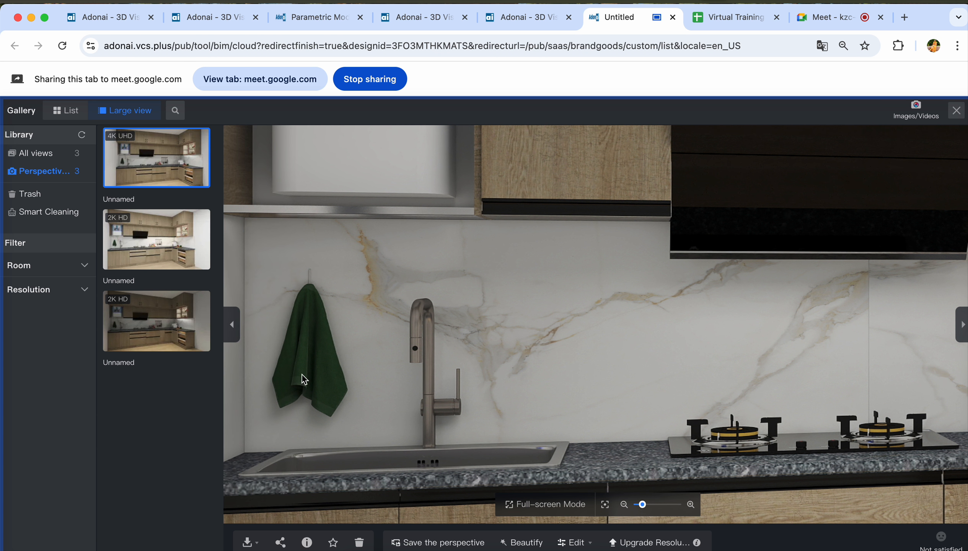
{"action": "scroll", "coordinate": [713, 436], "scroll_direction": "down", "scroll_amount": 3}
{"action": "scroll", "coordinate": [714, 417], "scroll_direction": "up", "scroll_amount": 3}
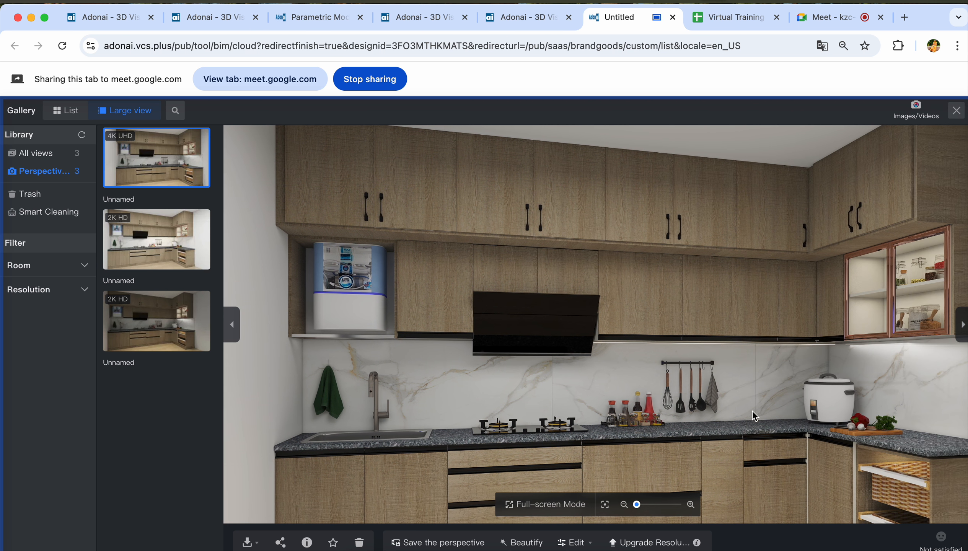
{"action": "scroll", "coordinate": [771, 414], "scroll_direction": "up", "scroll_amount": 4}
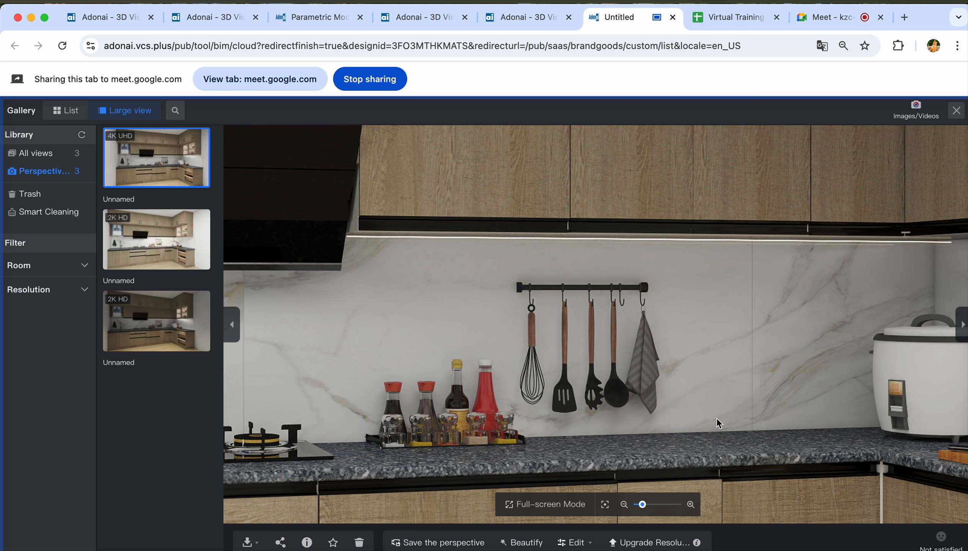
{"action": "scroll", "coordinate": [584, 426], "scroll_direction": "up", "scroll_amount": 3}
{"action": "left_click_drag", "start_coordinate": [575, 426], "coordinate": [664, 421]}
{"action": "scroll", "coordinate": [665, 419], "scroll_direction": "down", "scroll_amount": 3}
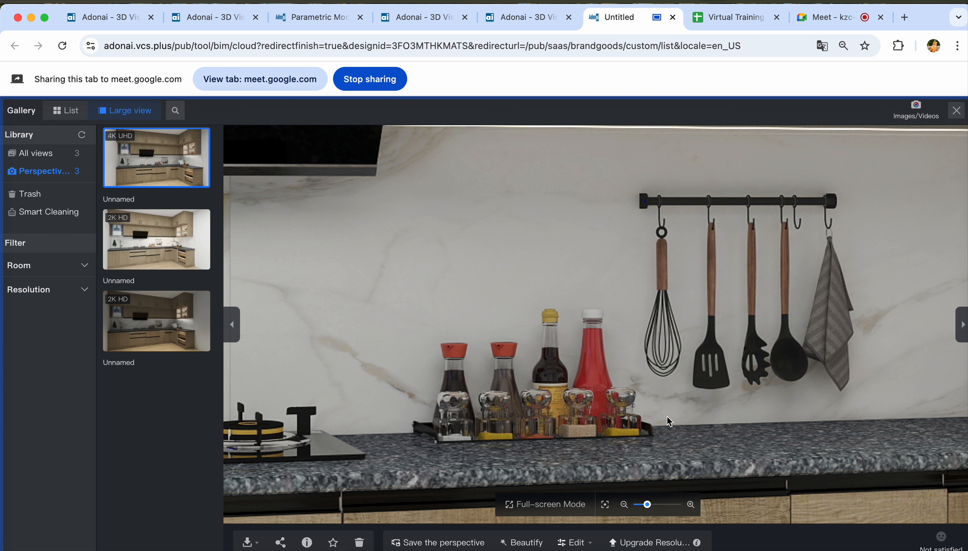
Examine the whole 4K kitchen render, then its glass cabinet corner, countertop and lower cabinets at moderate magnification
{"action": "scroll", "coordinate": [711, 411], "scroll_direction": "down", "scroll_amount": 6}
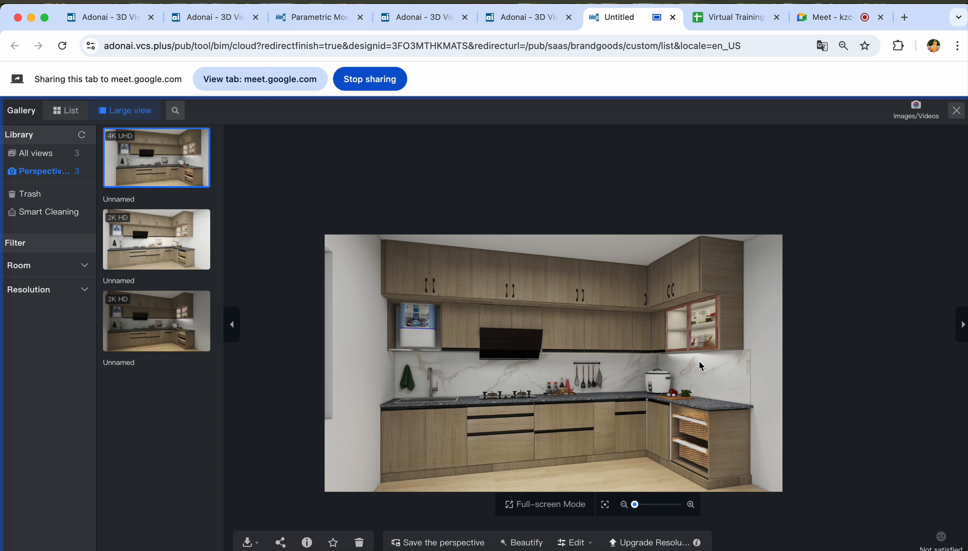
{"action": "scroll", "coordinate": [698, 360], "scroll_direction": "up", "scroll_amount": 4}
{"action": "left_click_drag", "start_coordinate": [712, 355], "coordinate": [766, 272]}
{"action": "scroll", "coordinate": [778, 301], "scroll_direction": "down", "scroll_amount": 2}
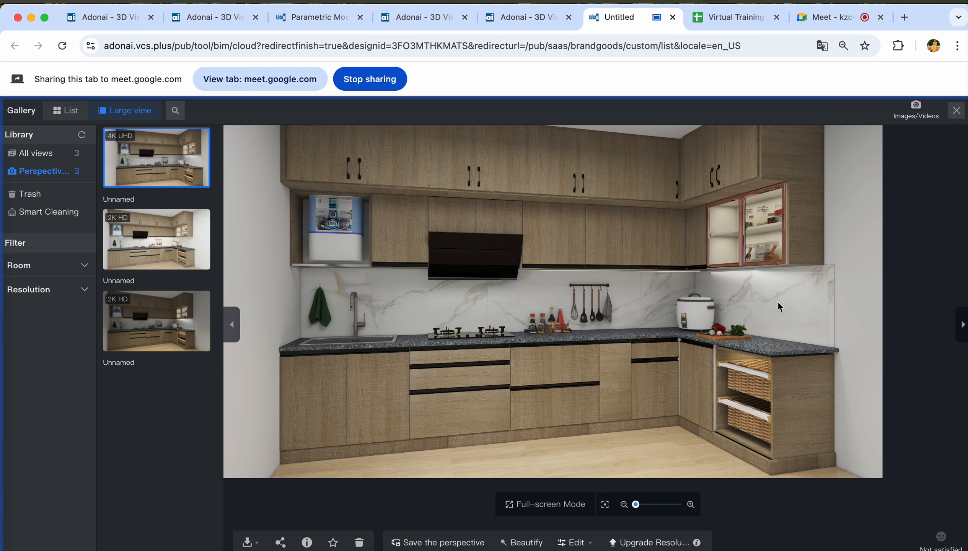
{"action": "scroll", "coordinate": [693, 406], "scroll_direction": "down", "scroll_amount": 4}
{"action": "scroll", "coordinate": [692, 414], "scroll_direction": "up", "scroll_amount": 4}
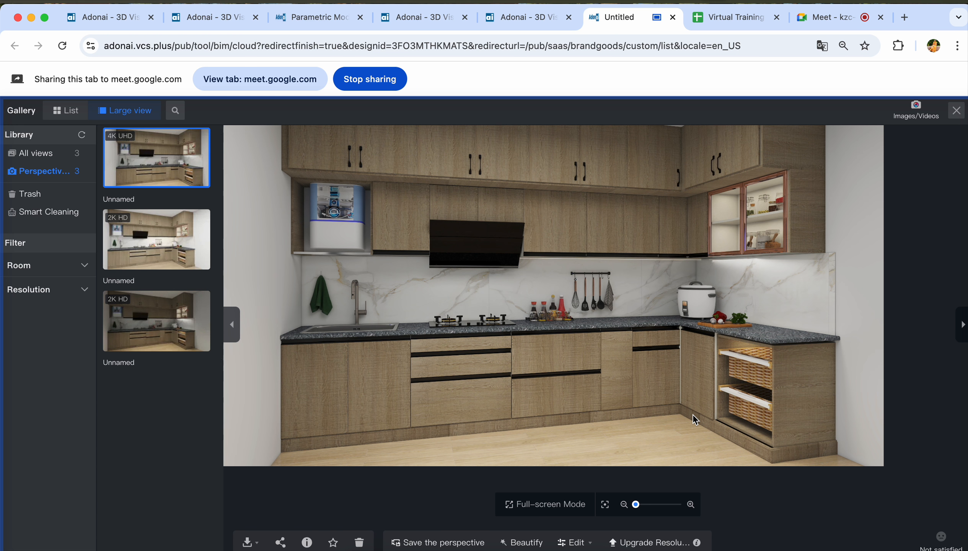
{"action": "left_click_drag", "start_coordinate": [627, 340], "coordinate": [637, 371]}
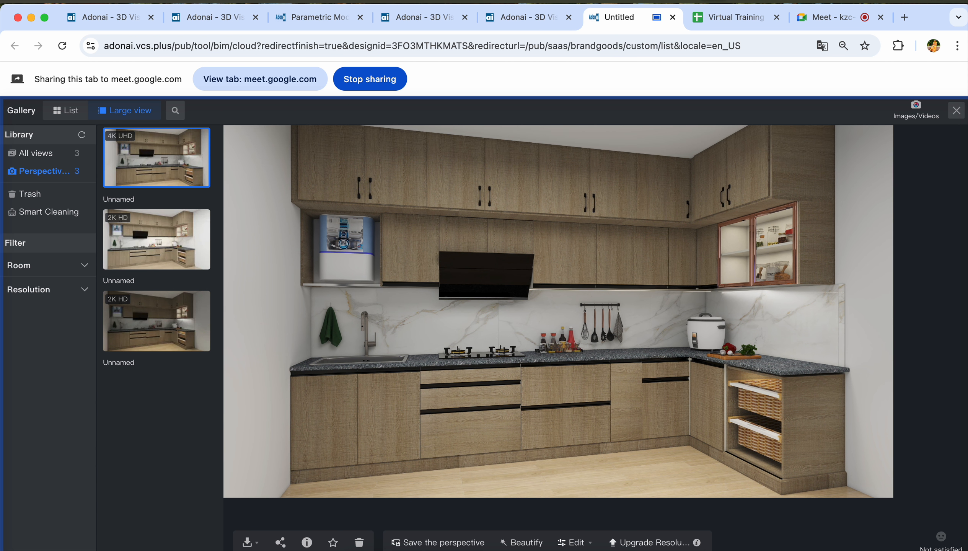
Close the render gallery and switch to the Google Meet call to check the in-call messages
{"action": "left_click", "coordinate": [956, 115]}
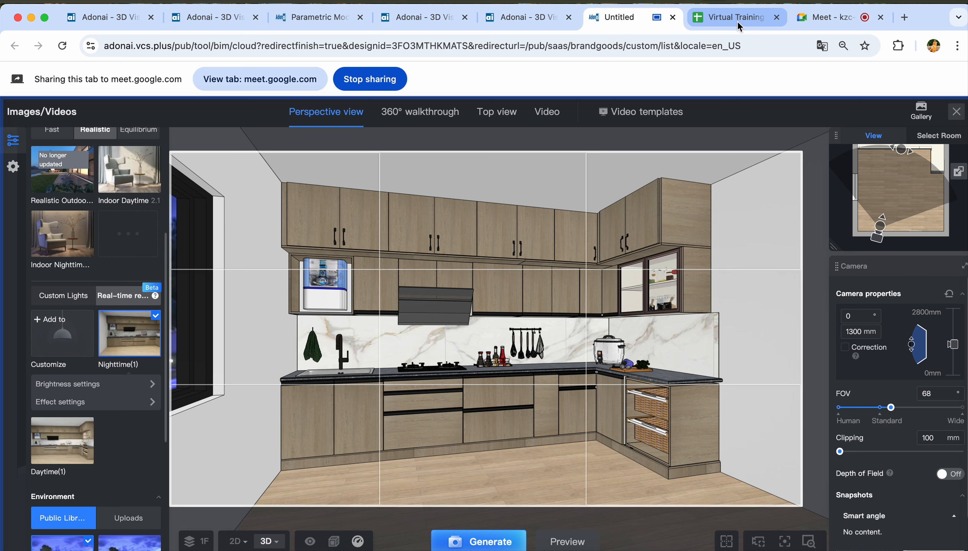
{"action": "left_click", "coordinate": [811, 19]}
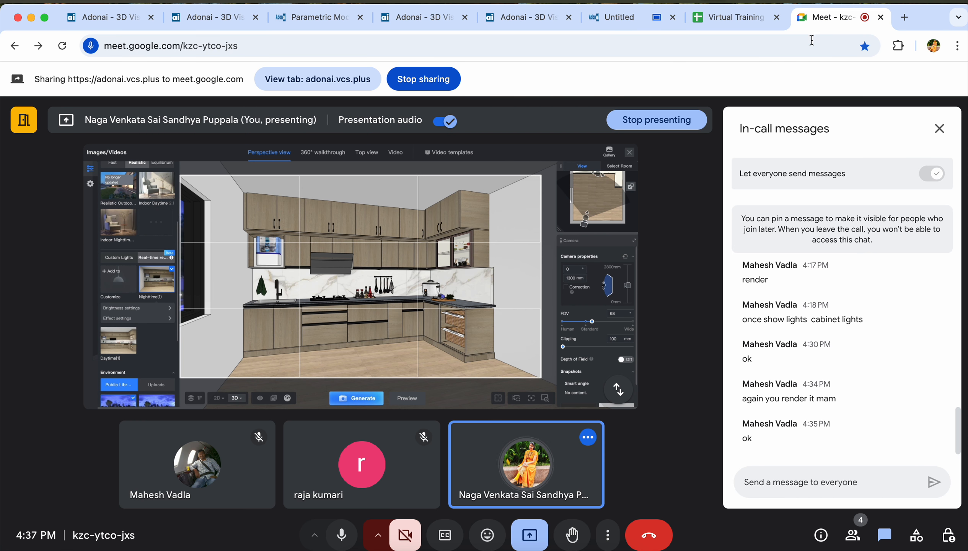